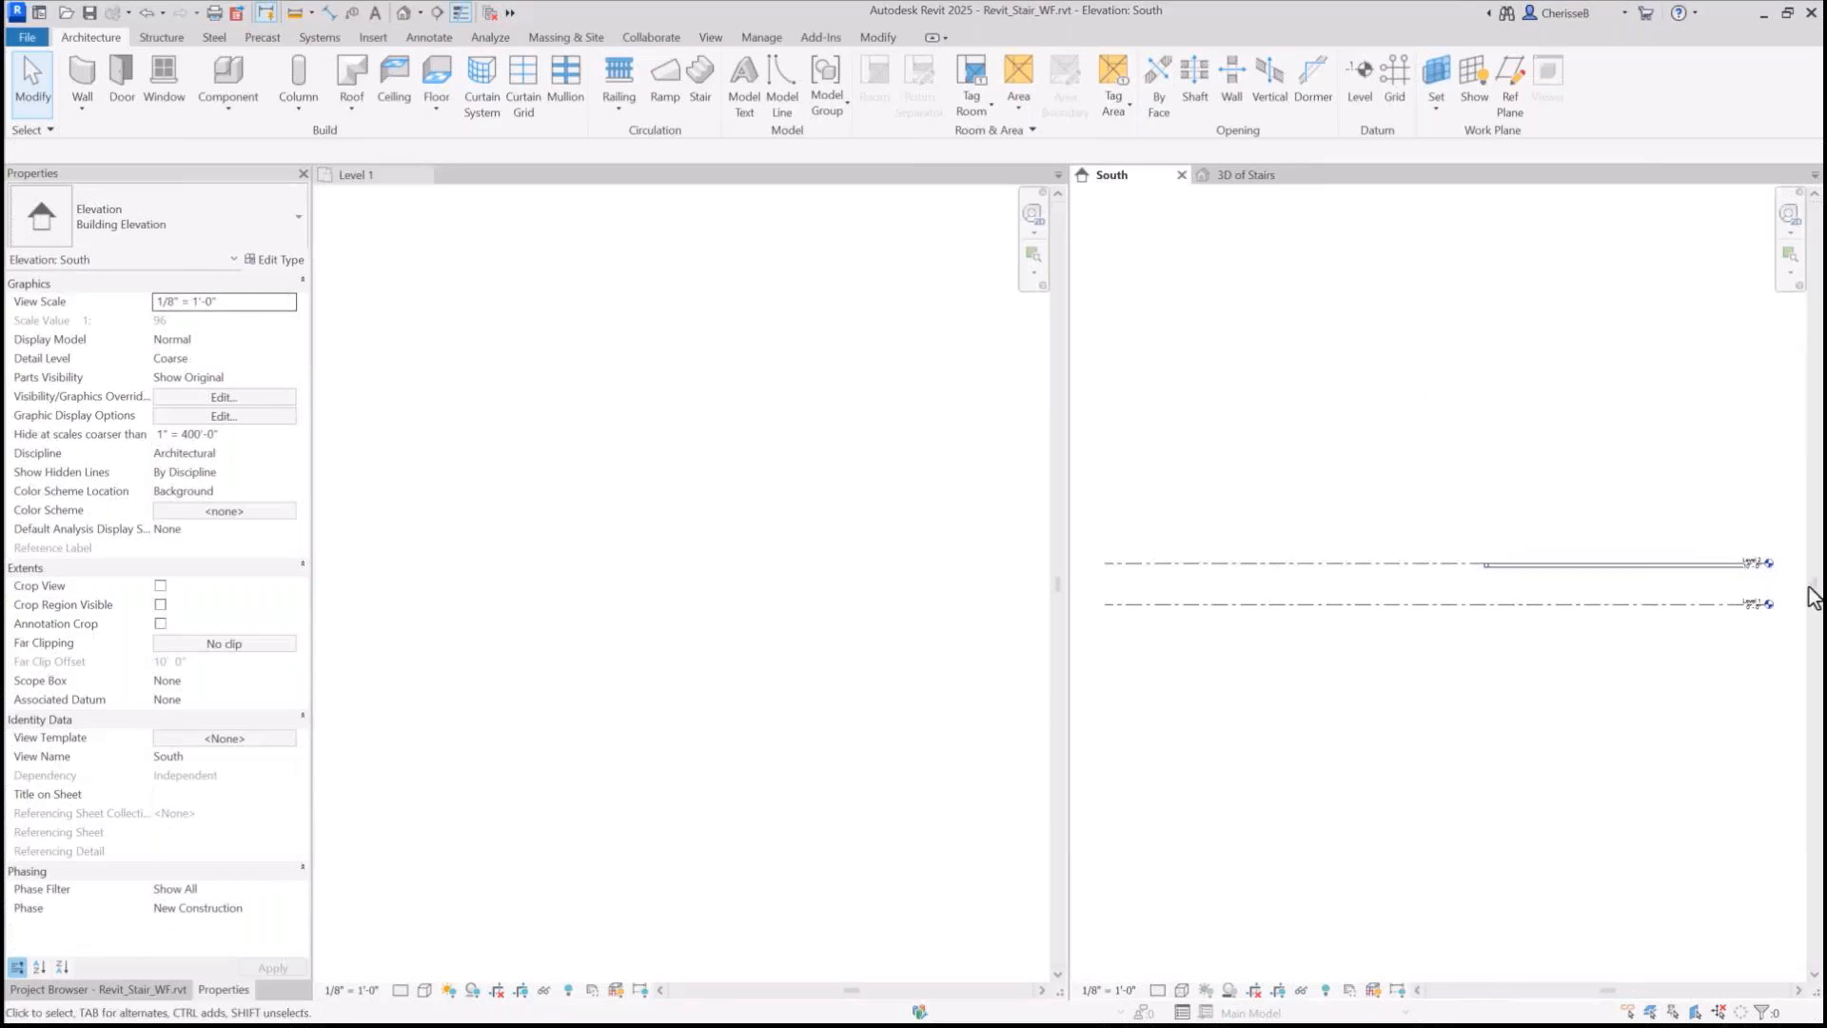
Check the level heights in the South elevation, and show the 3D of Stairs view beside the active Level 1 plan
scroll(1784, 586, up, 5)
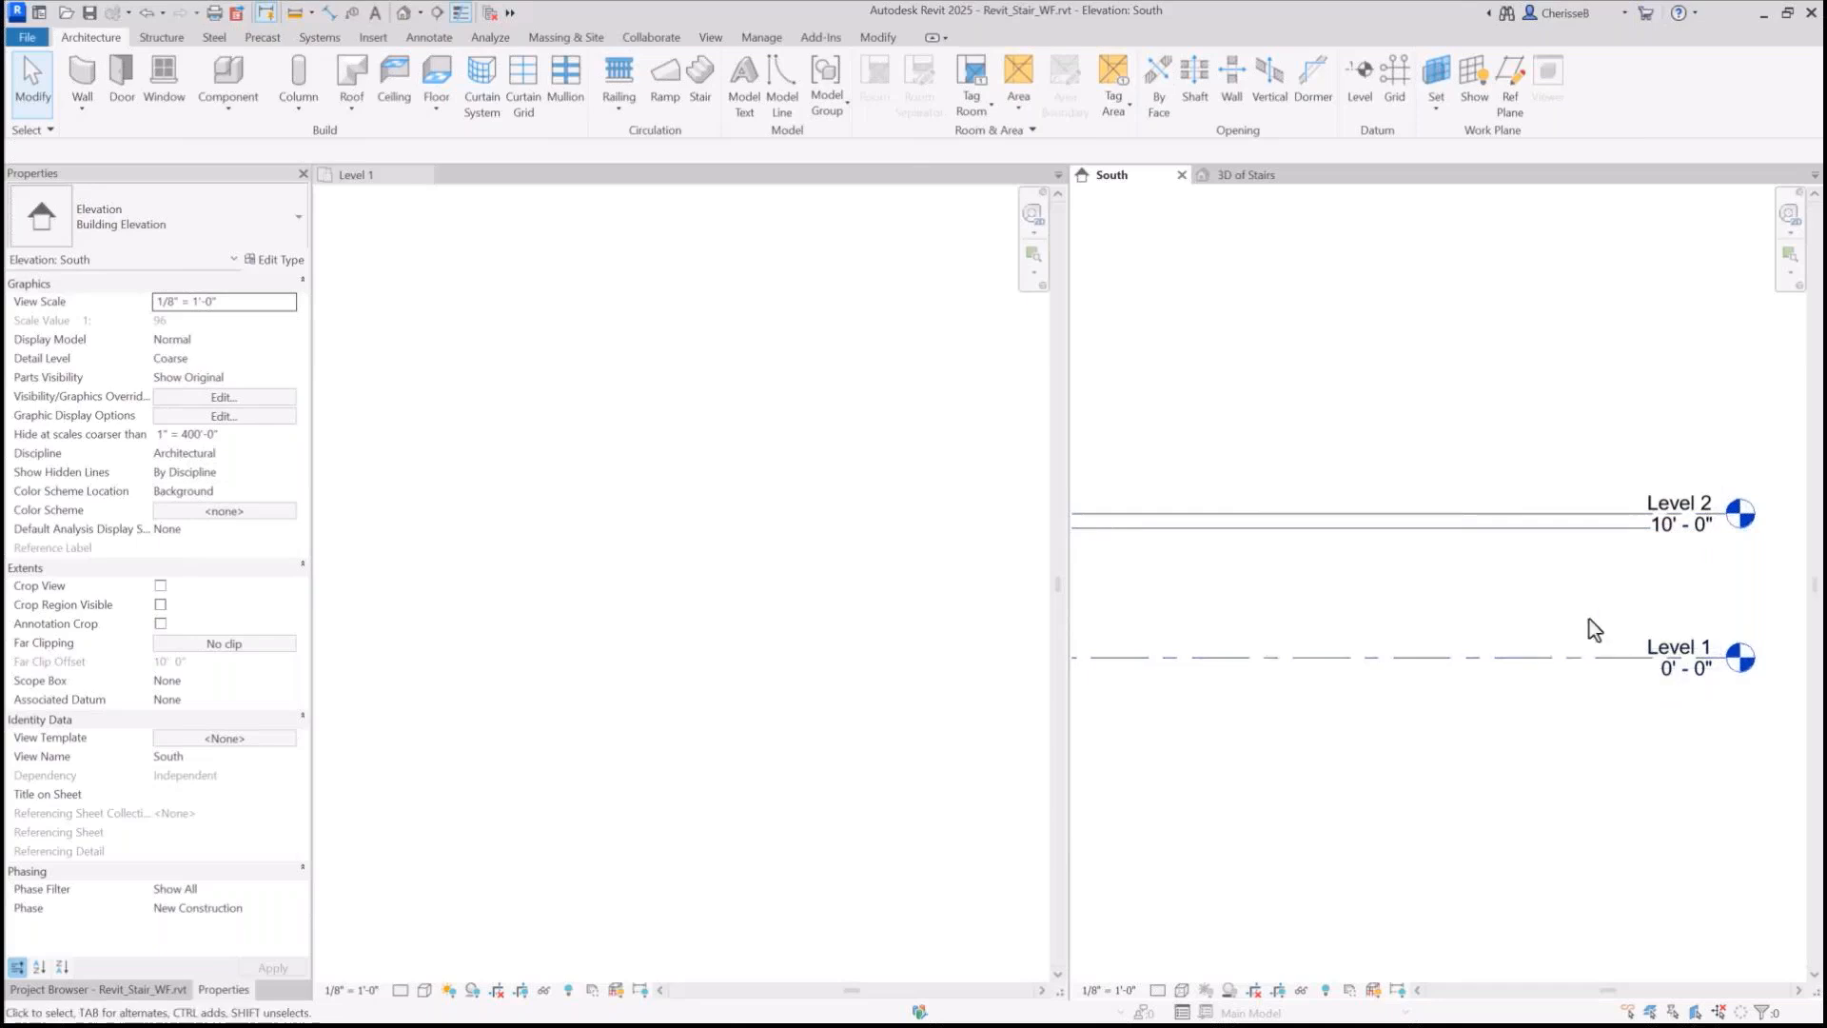
click(1252, 178)
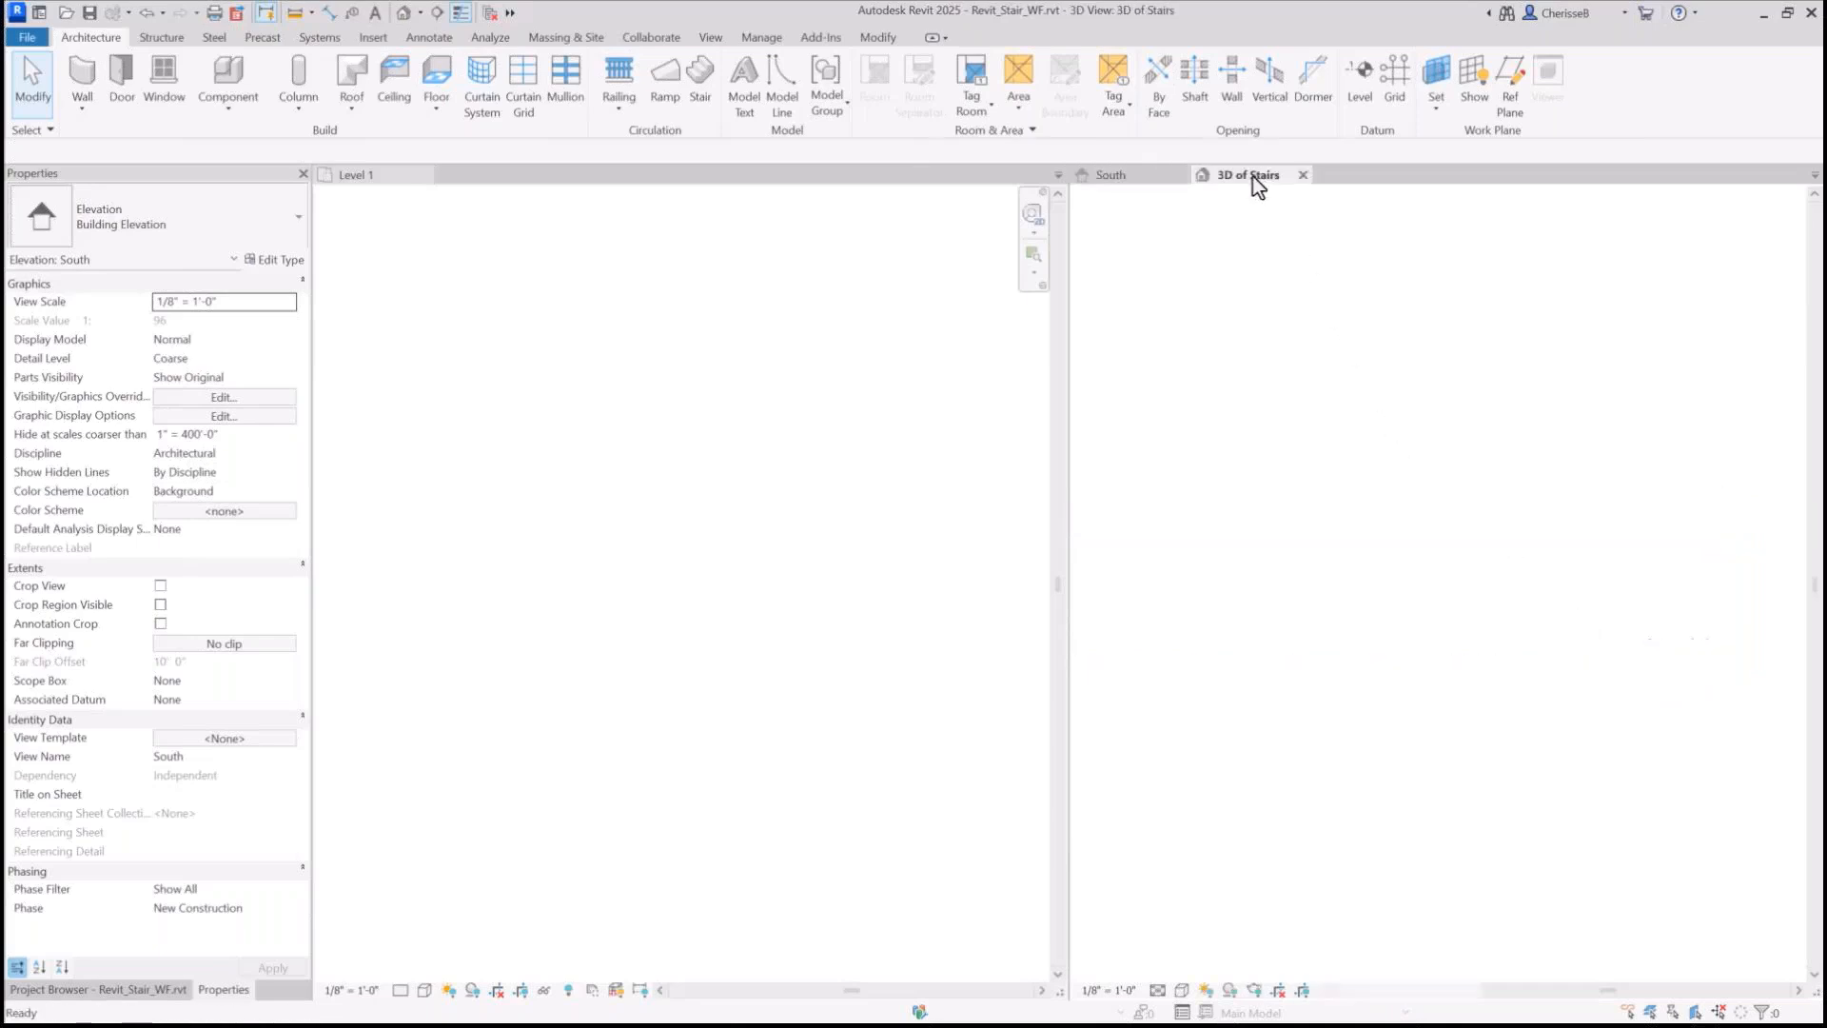
click(757, 375)
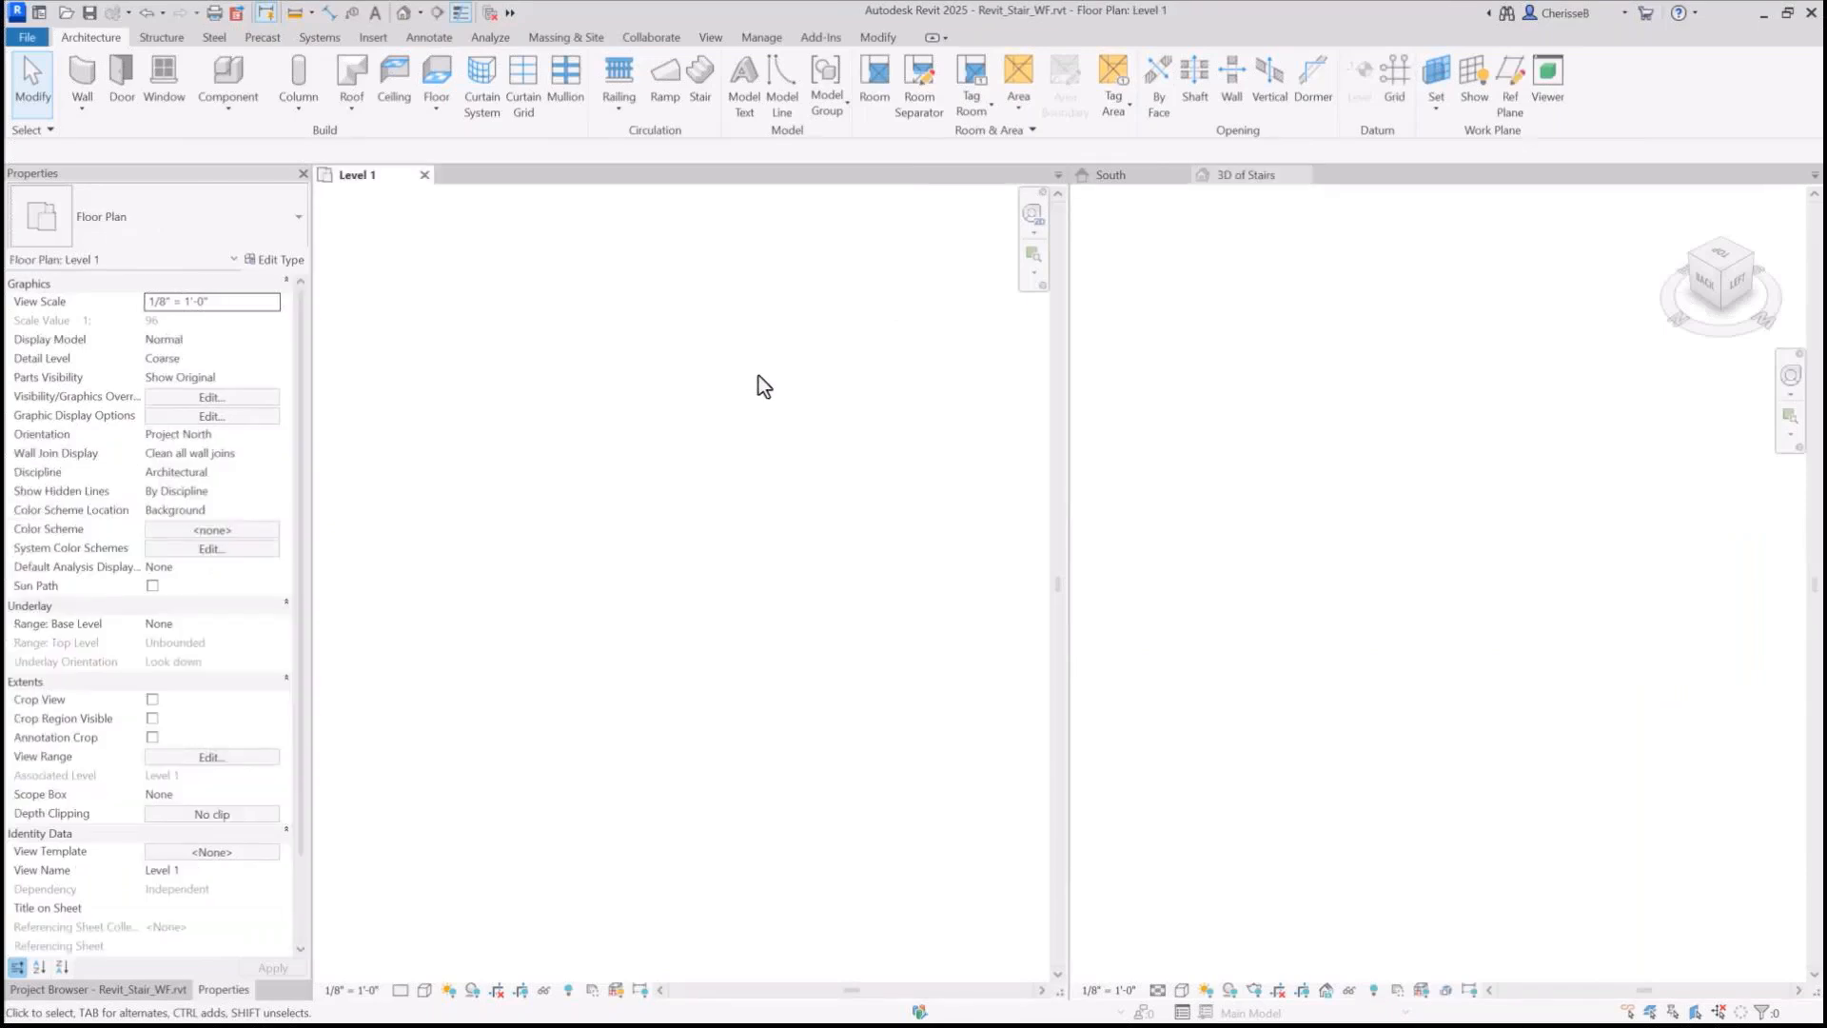
Start a stair on Level 1 and review the available stair types and the type properties of the 7" max riser 11" tread stair
click(704, 90)
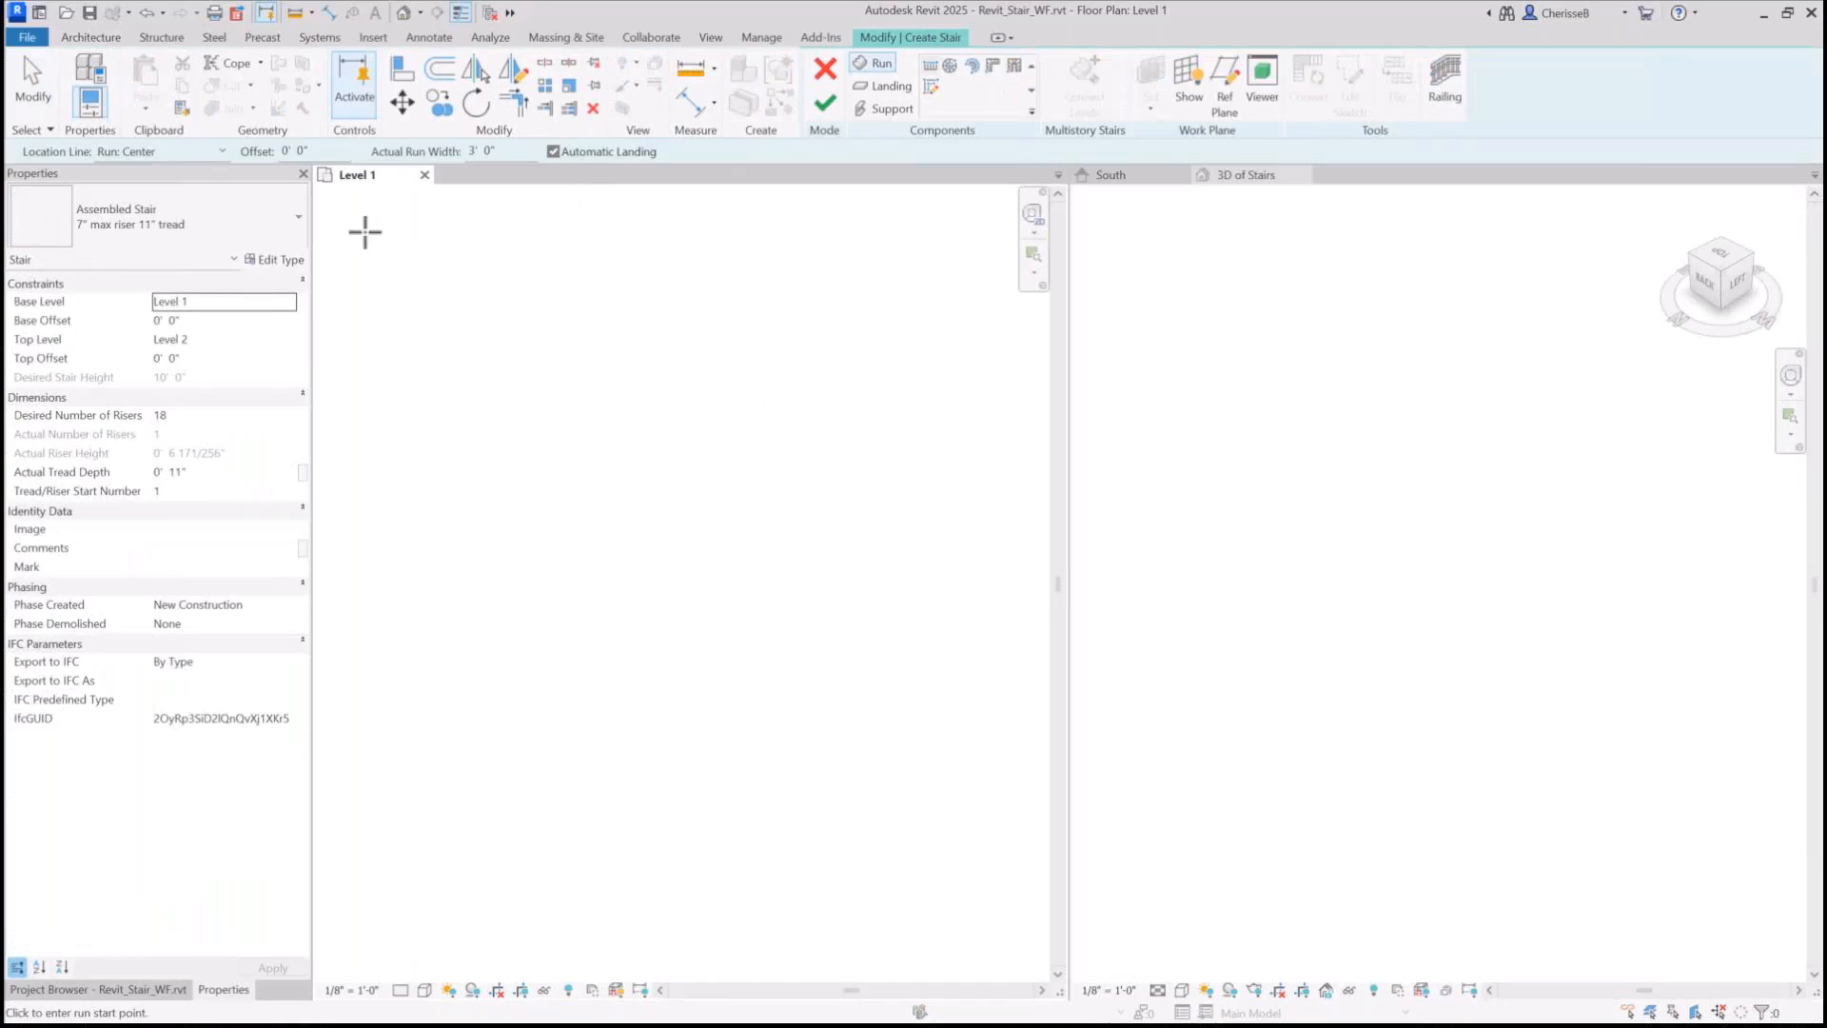
click(299, 229)
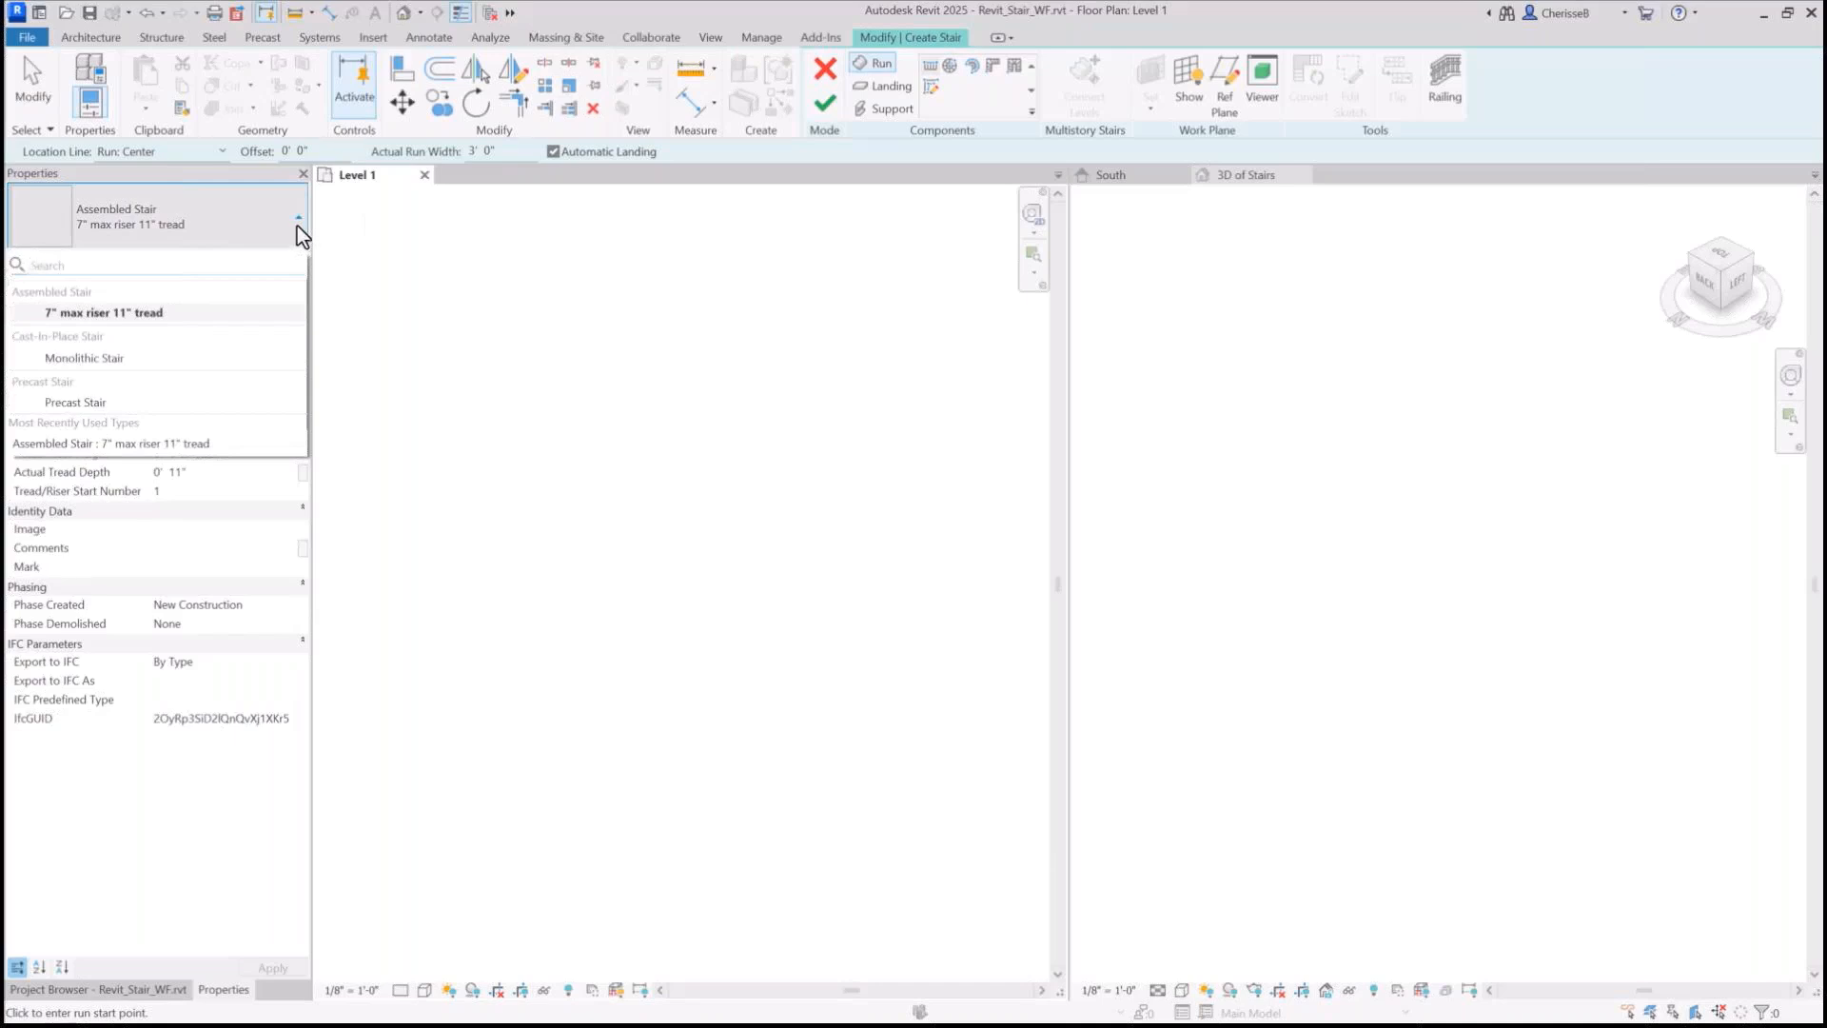
click(298, 226)
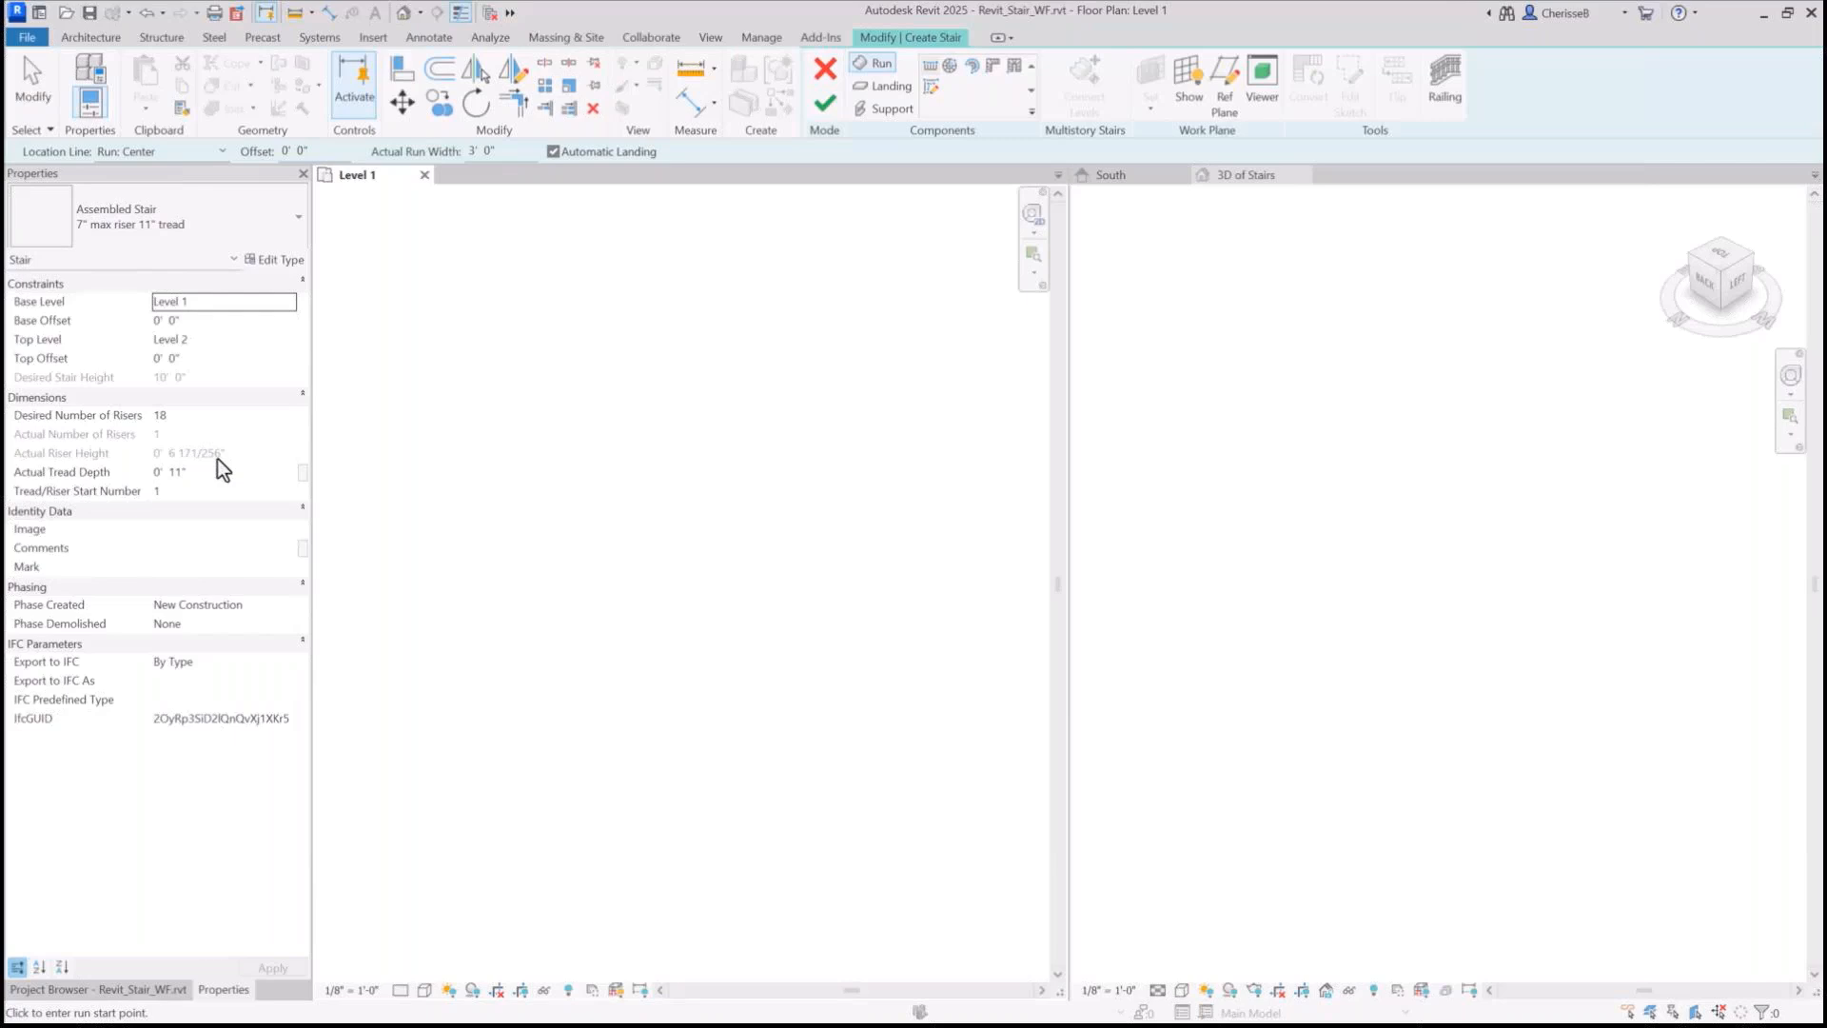
click(280, 261)
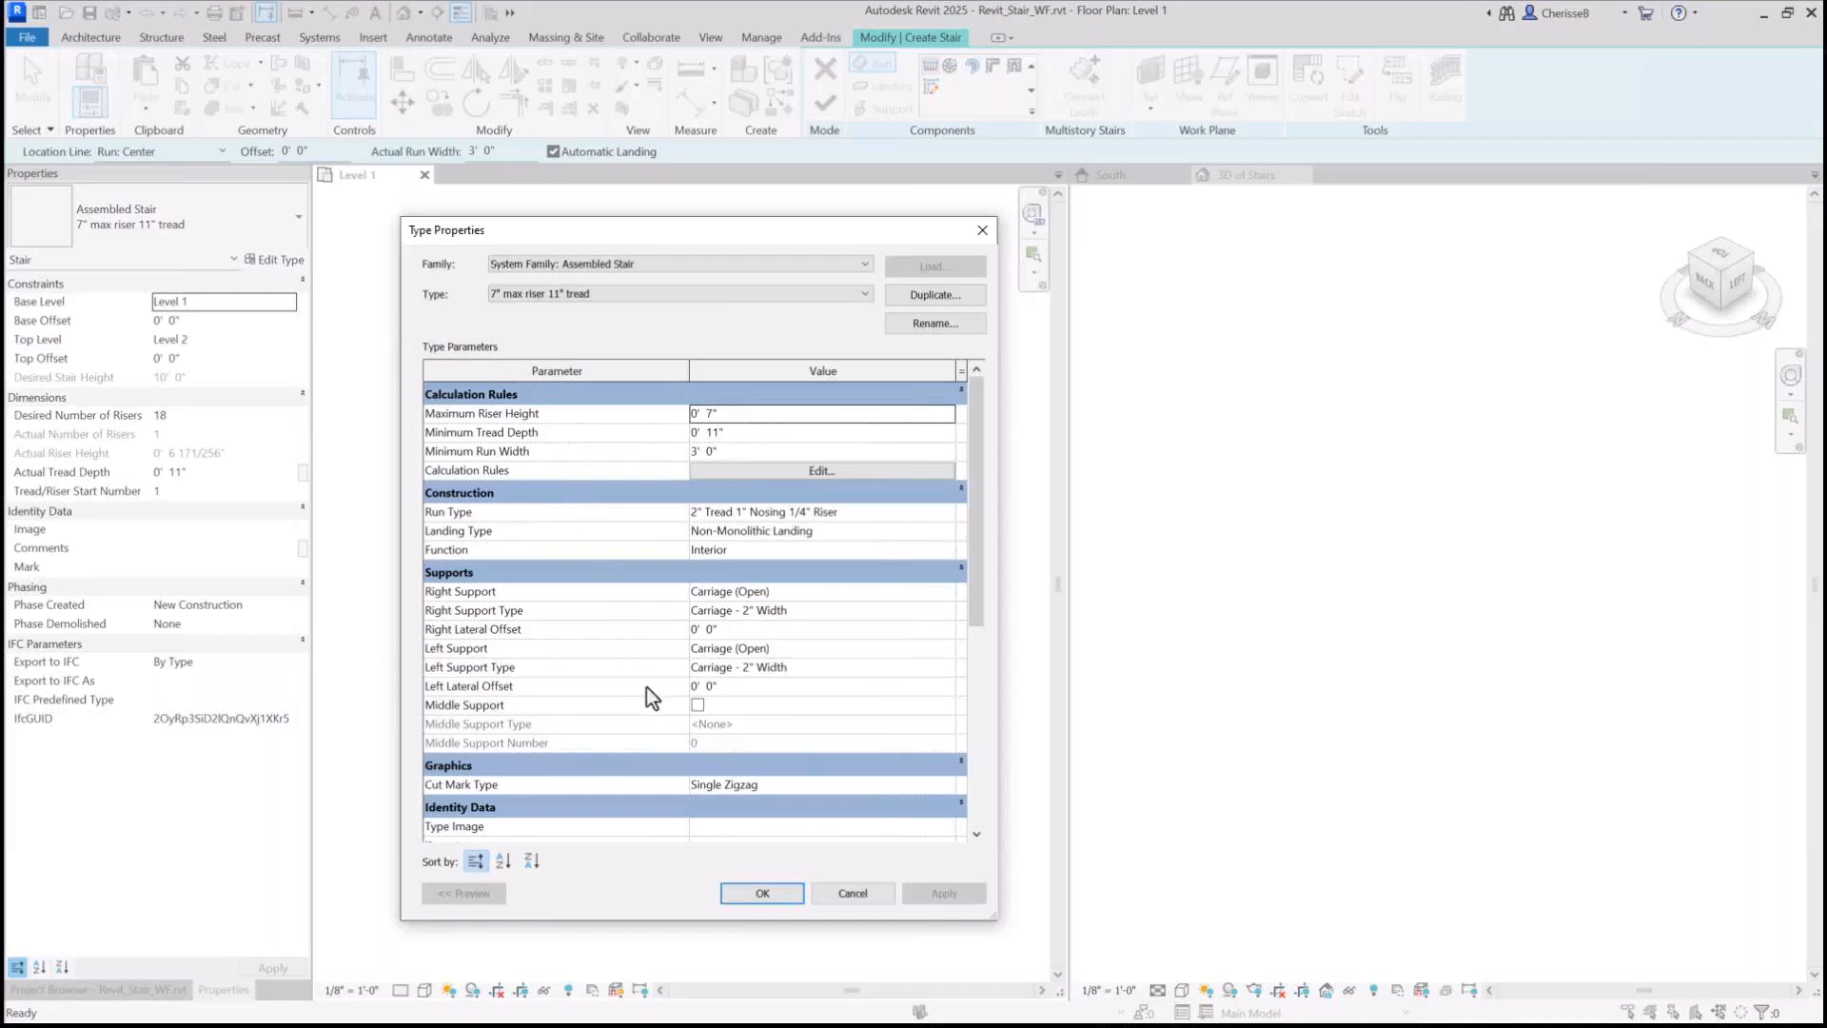
click(772, 900)
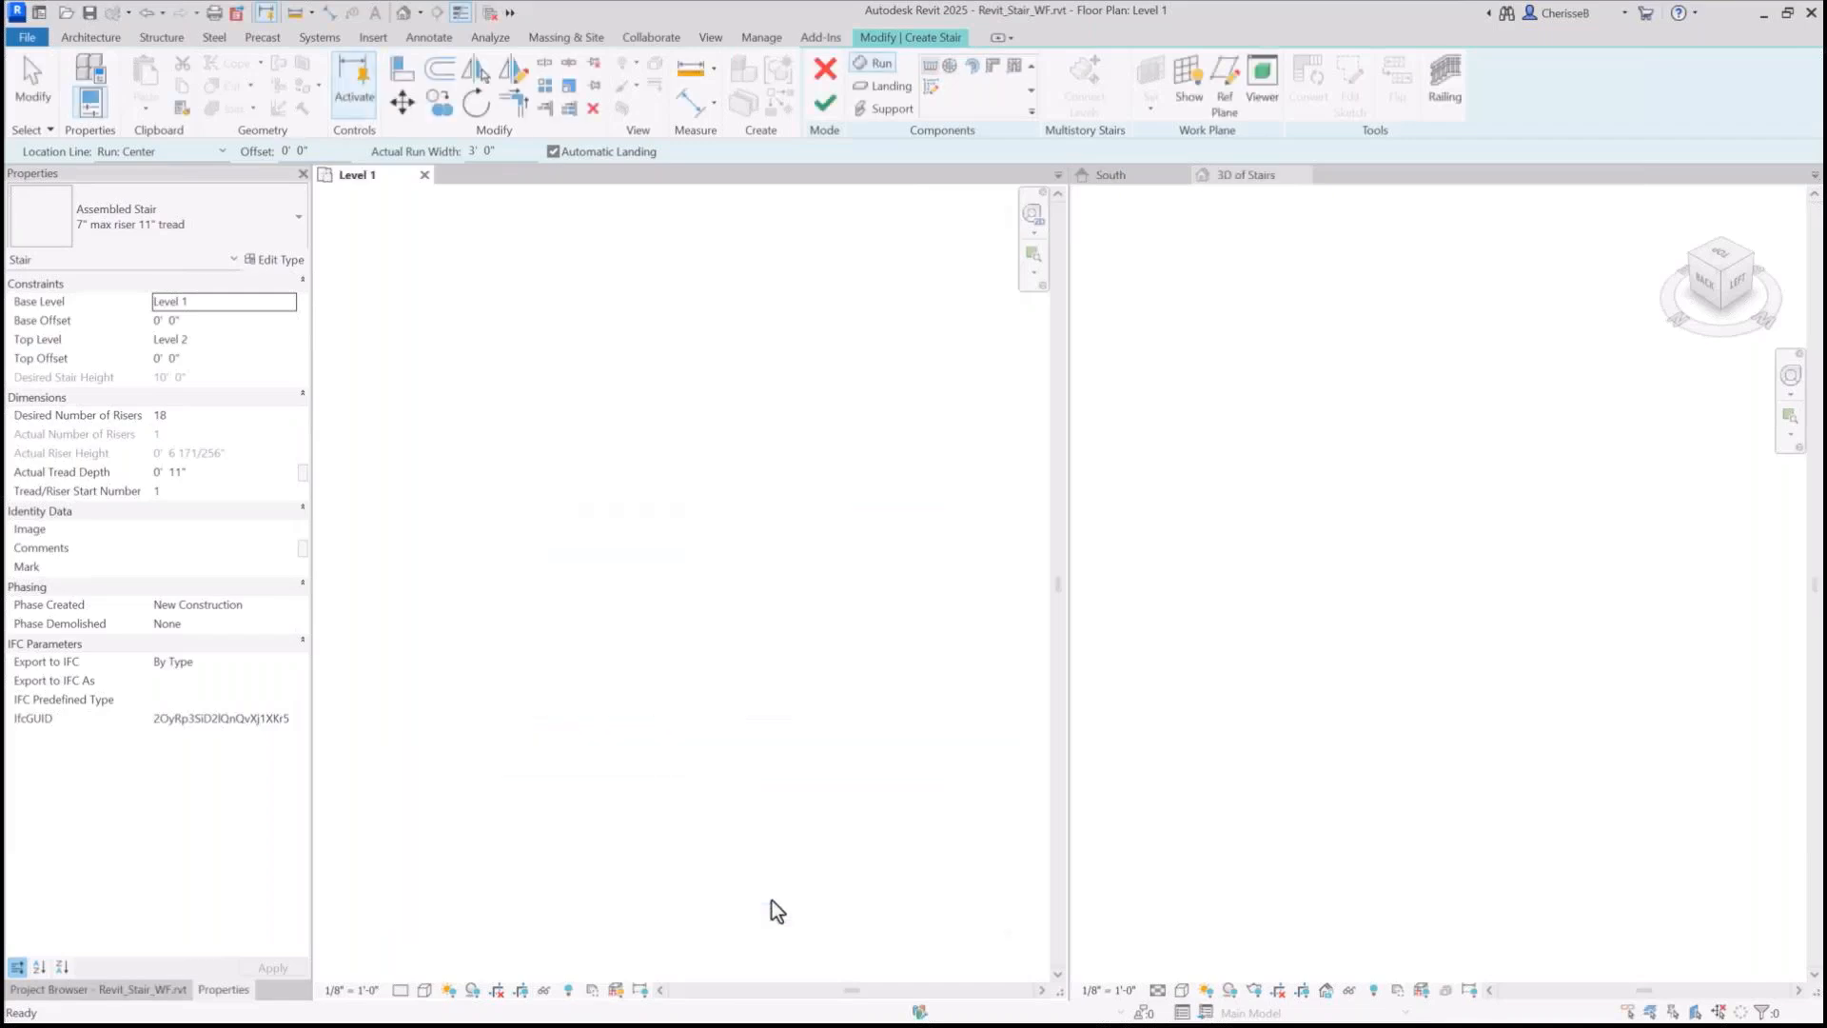
Try a desired number of risers of 15 for the new stair and discard the stair
click(222, 417)
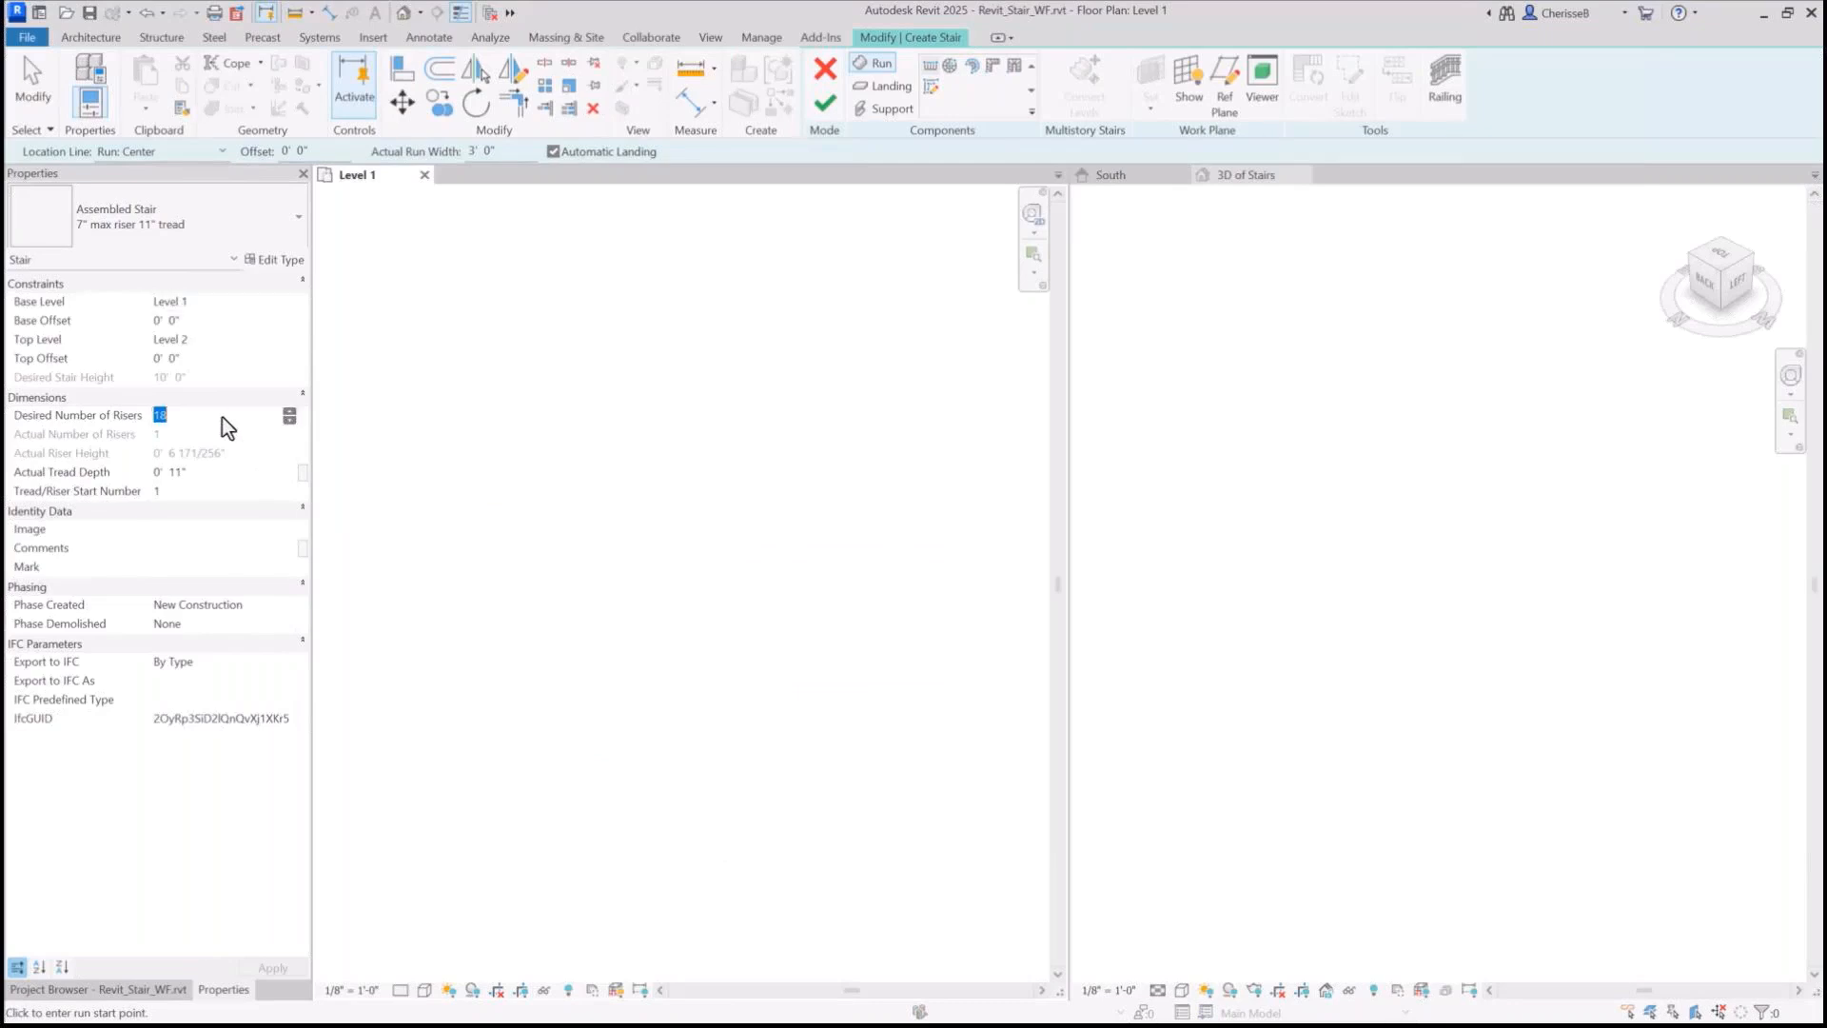
text(15)
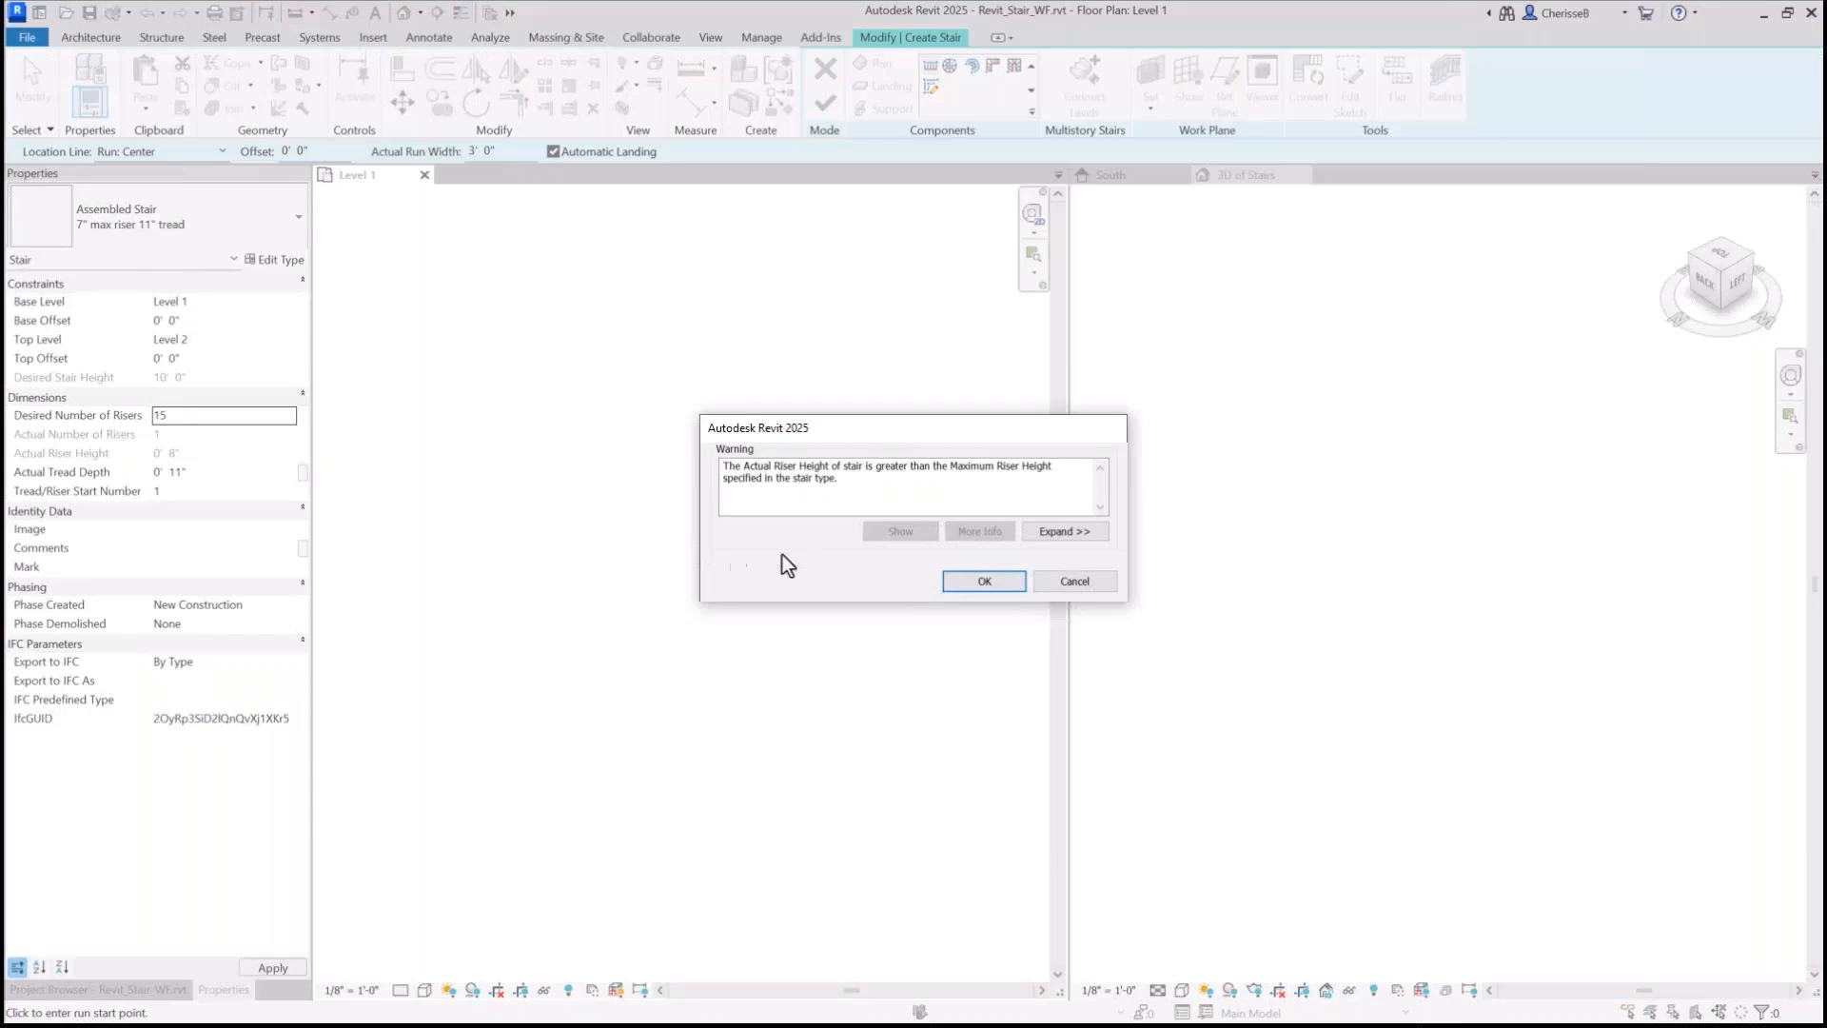
click(967, 584)
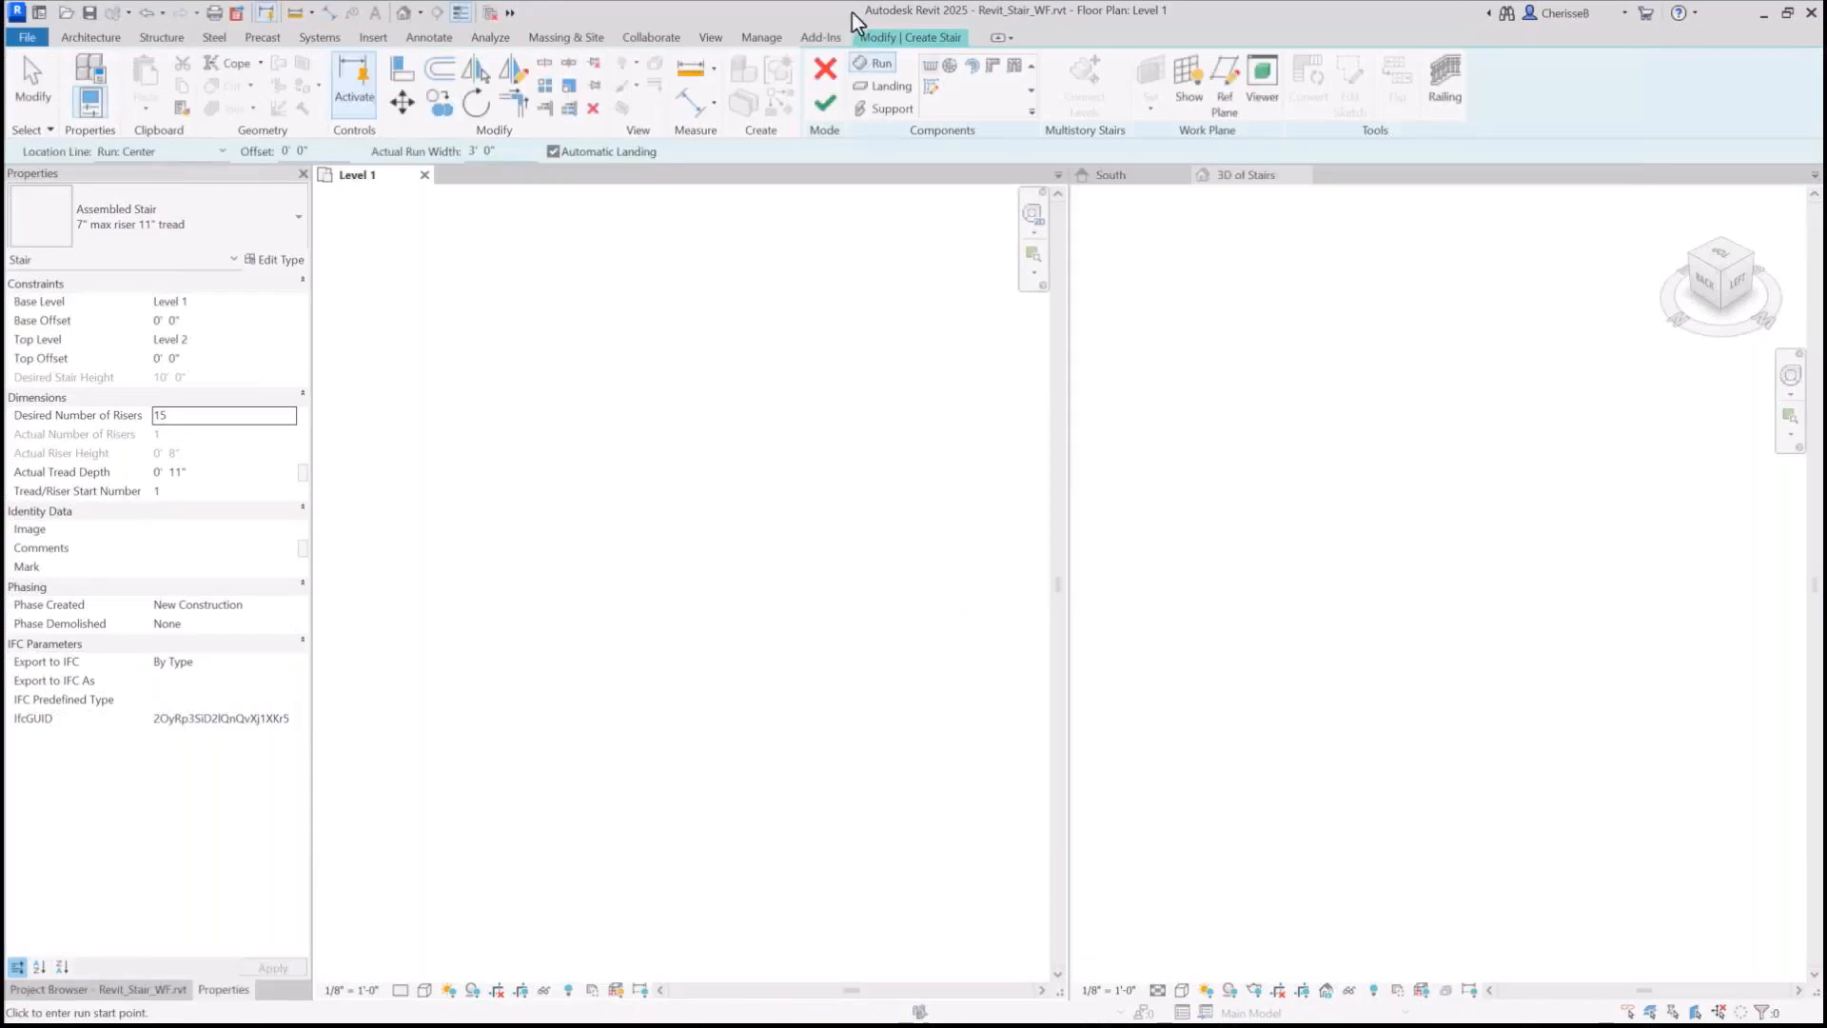
click(826, 71)
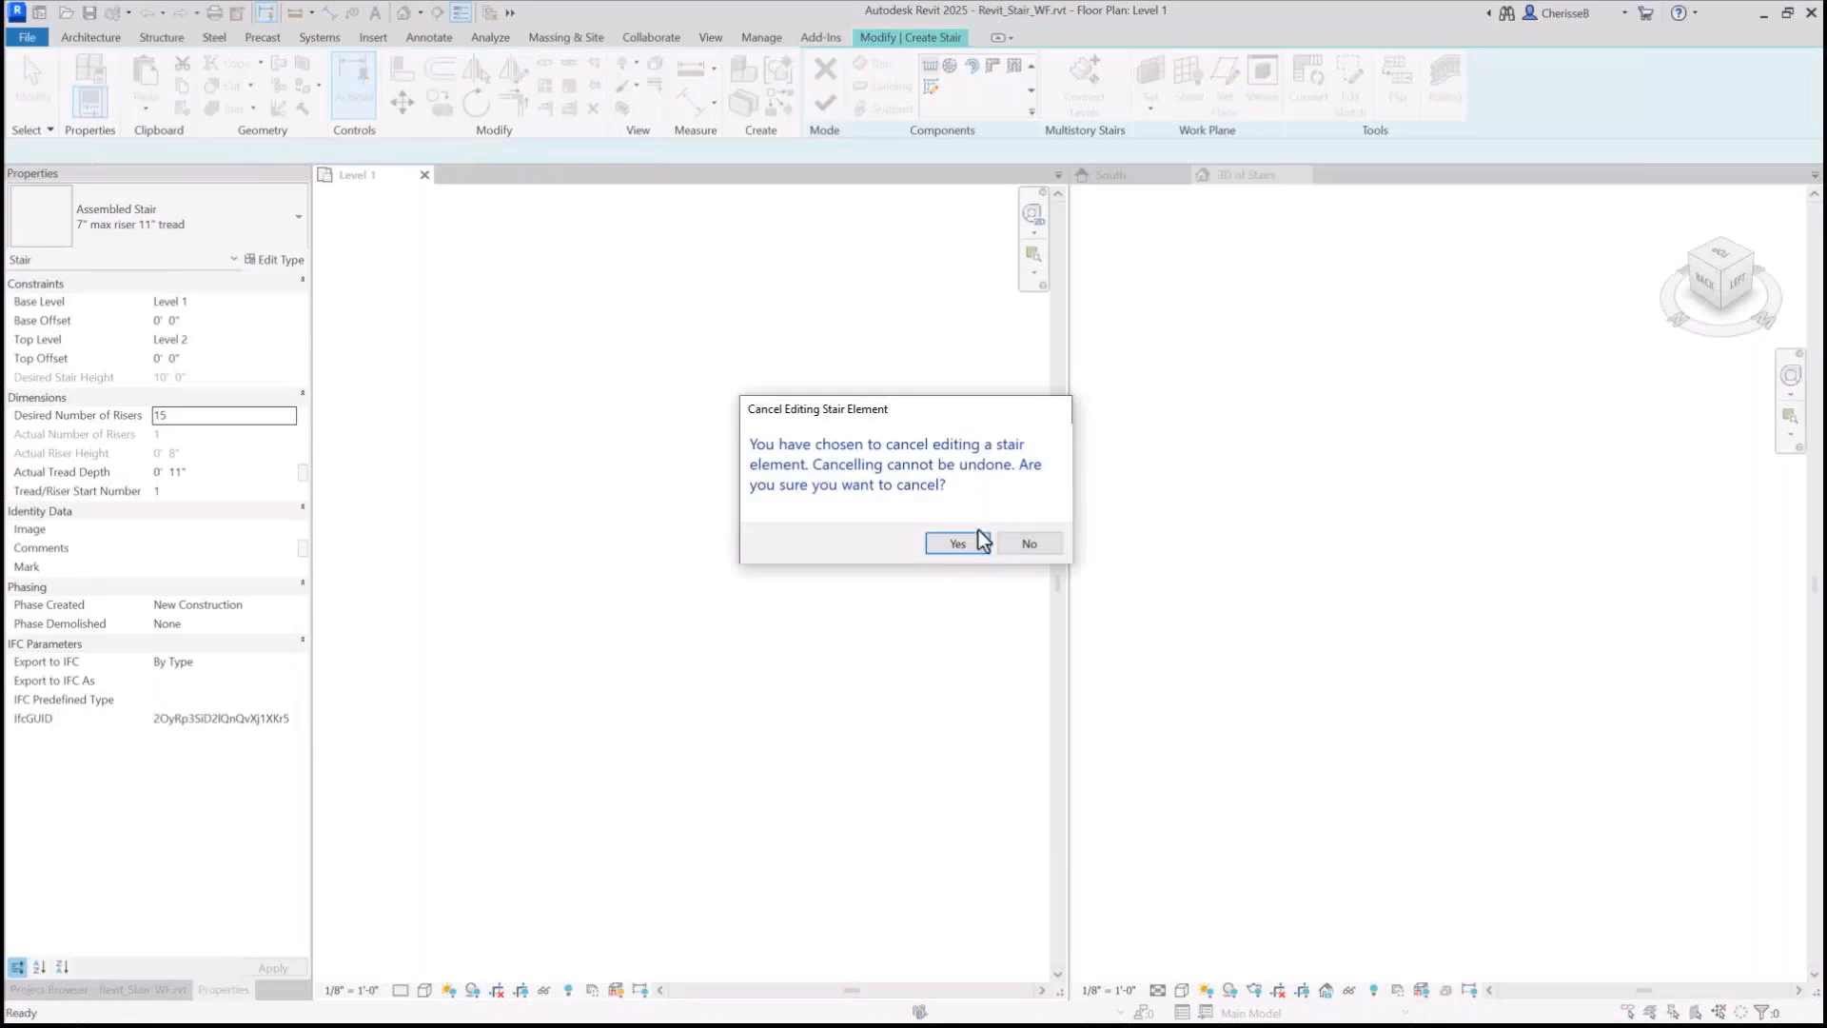
click(957, 544)
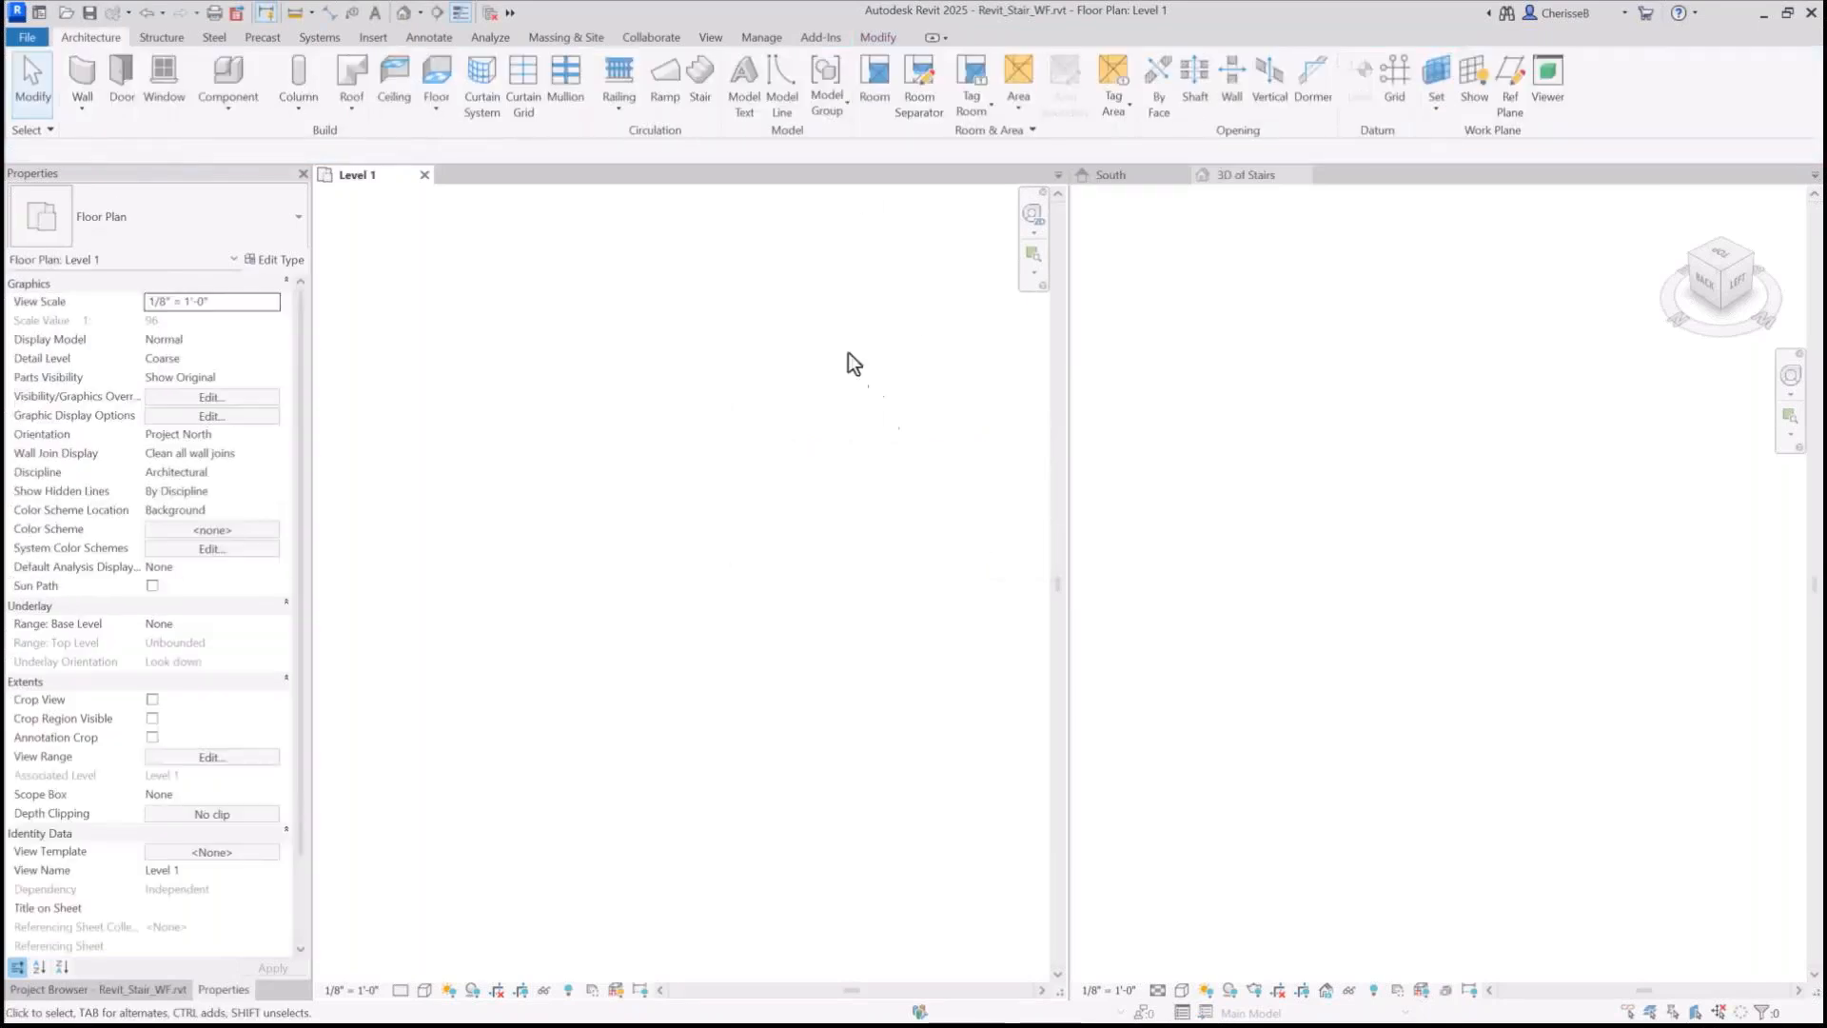
Start a new Level 1 to Level 2 stair and draw a straight horizontal 18-riser run, keeping Run: Center and the 3' 0" run width
click(693, 92)
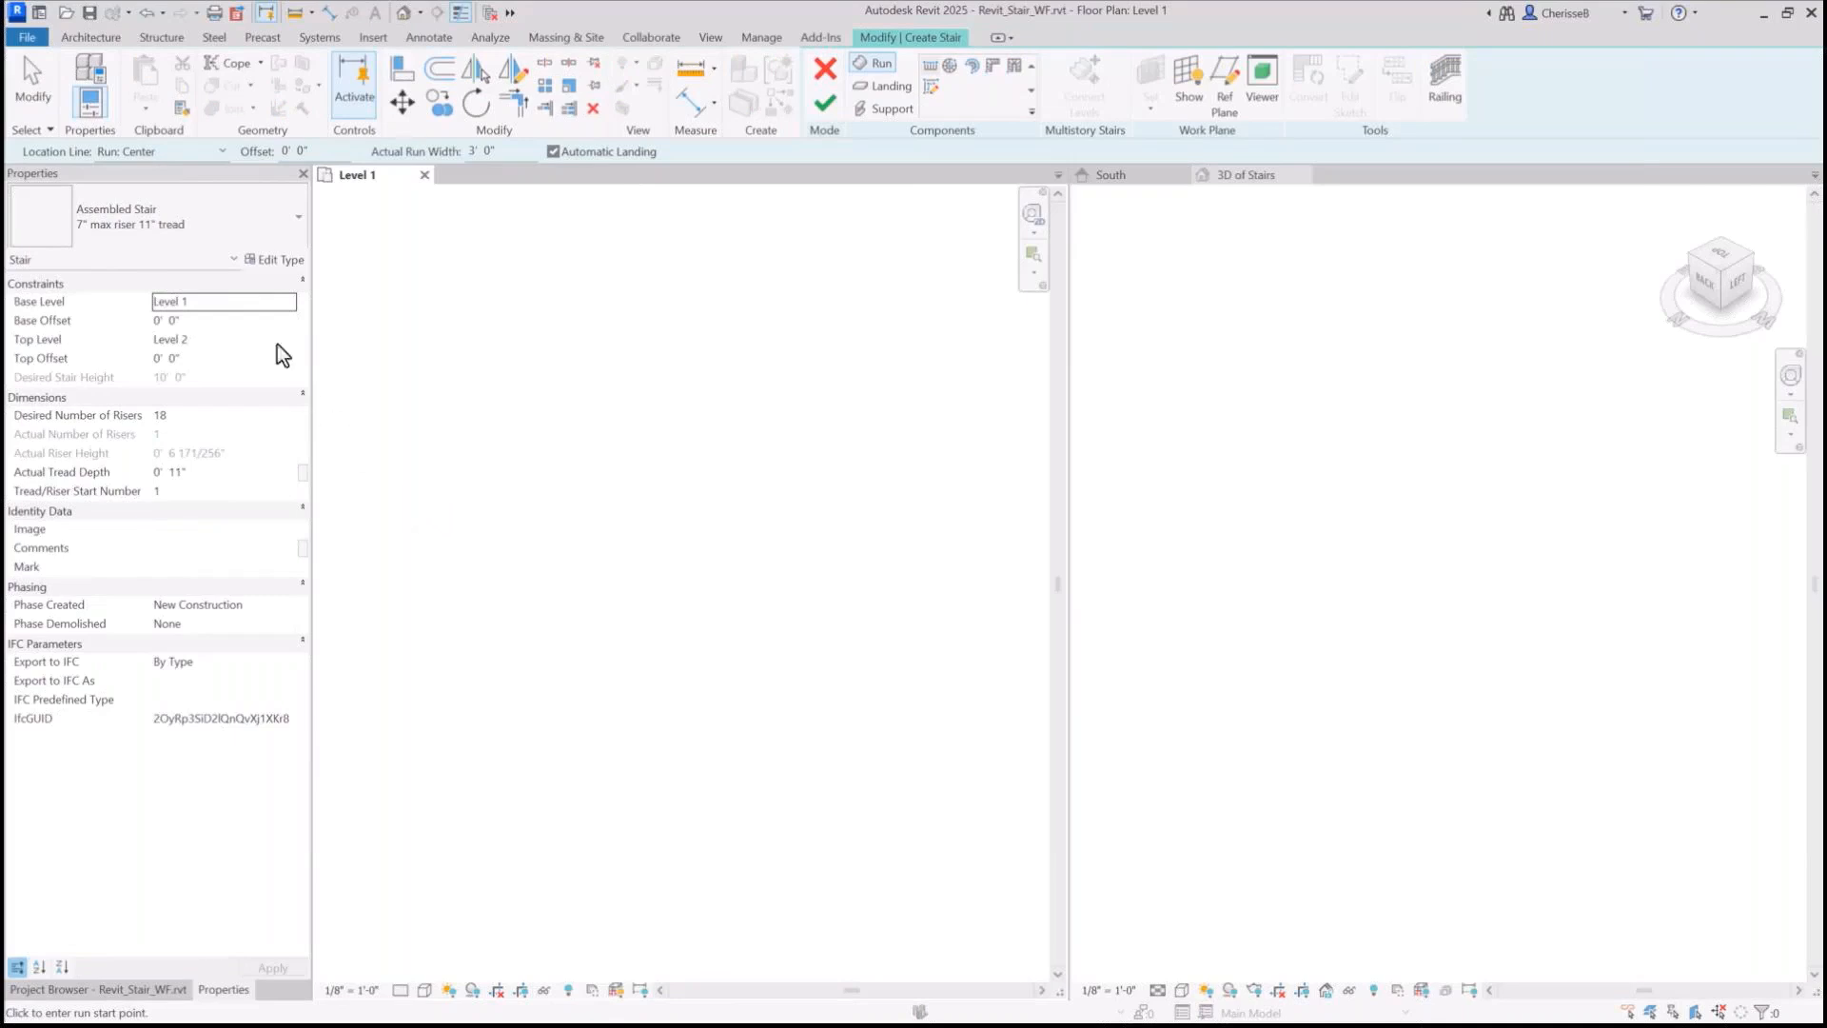
click(200, 152)
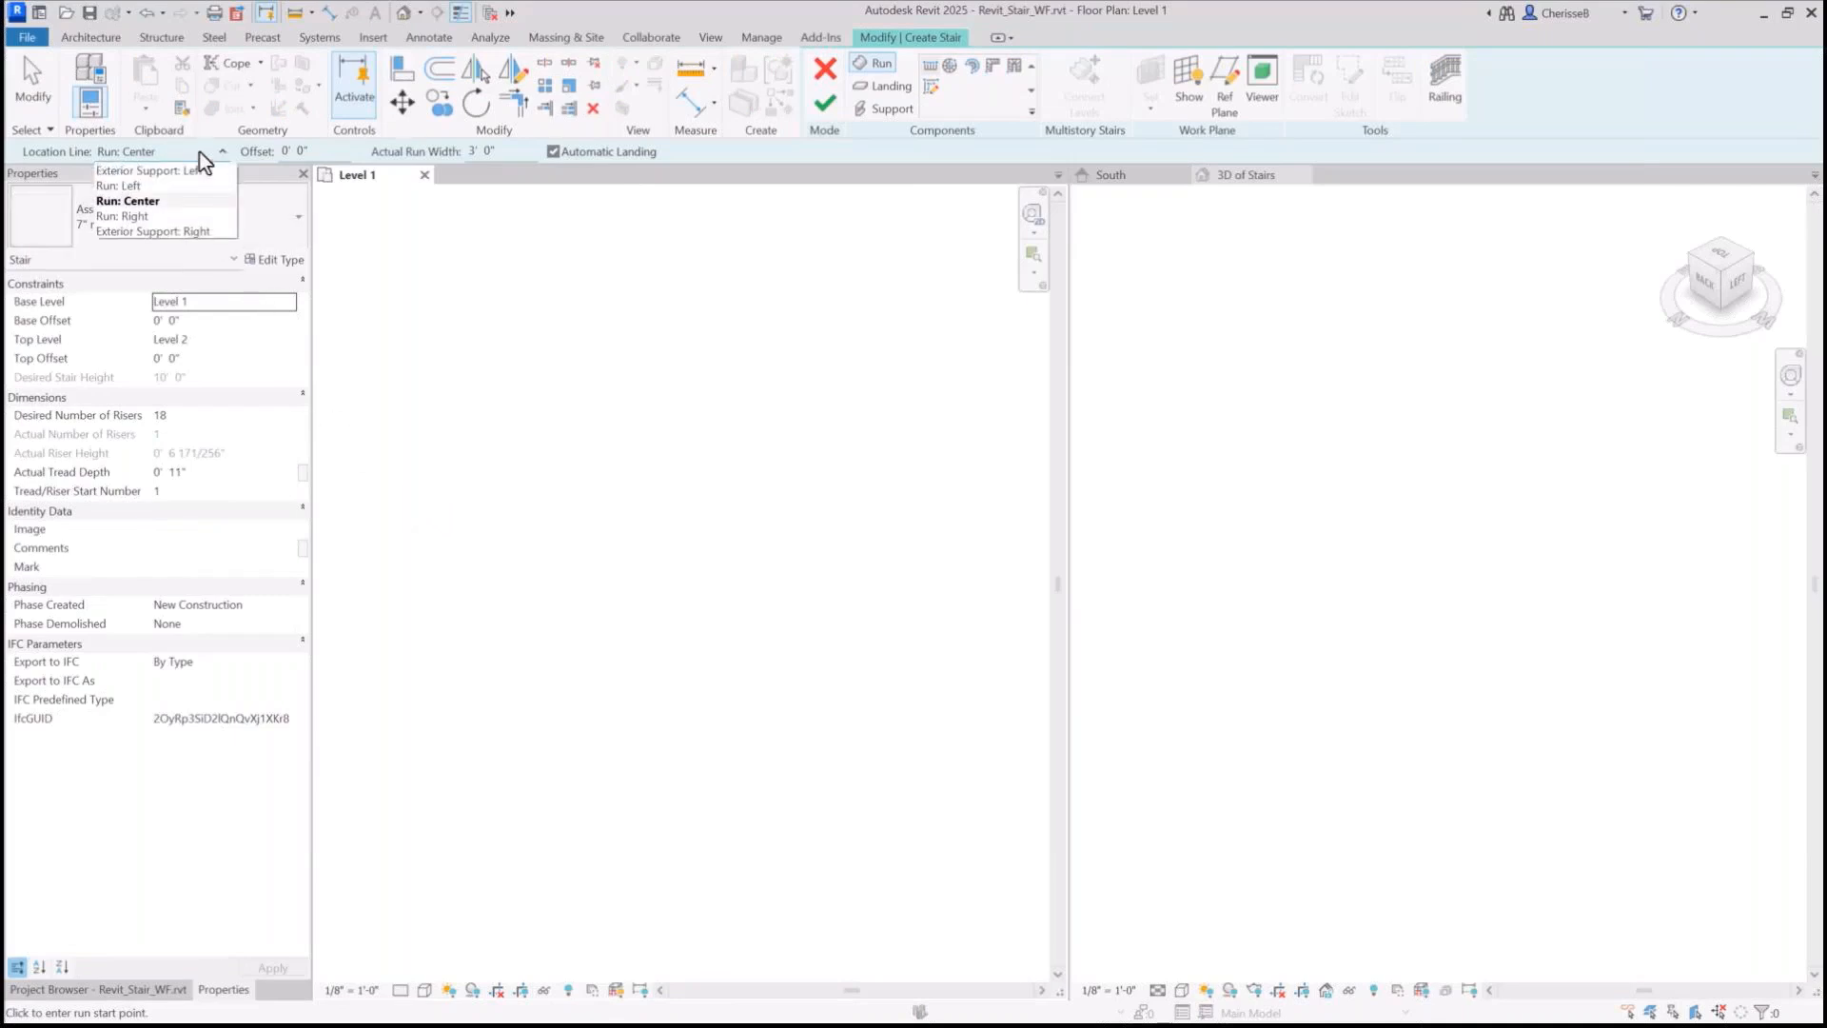
click(200, 152)
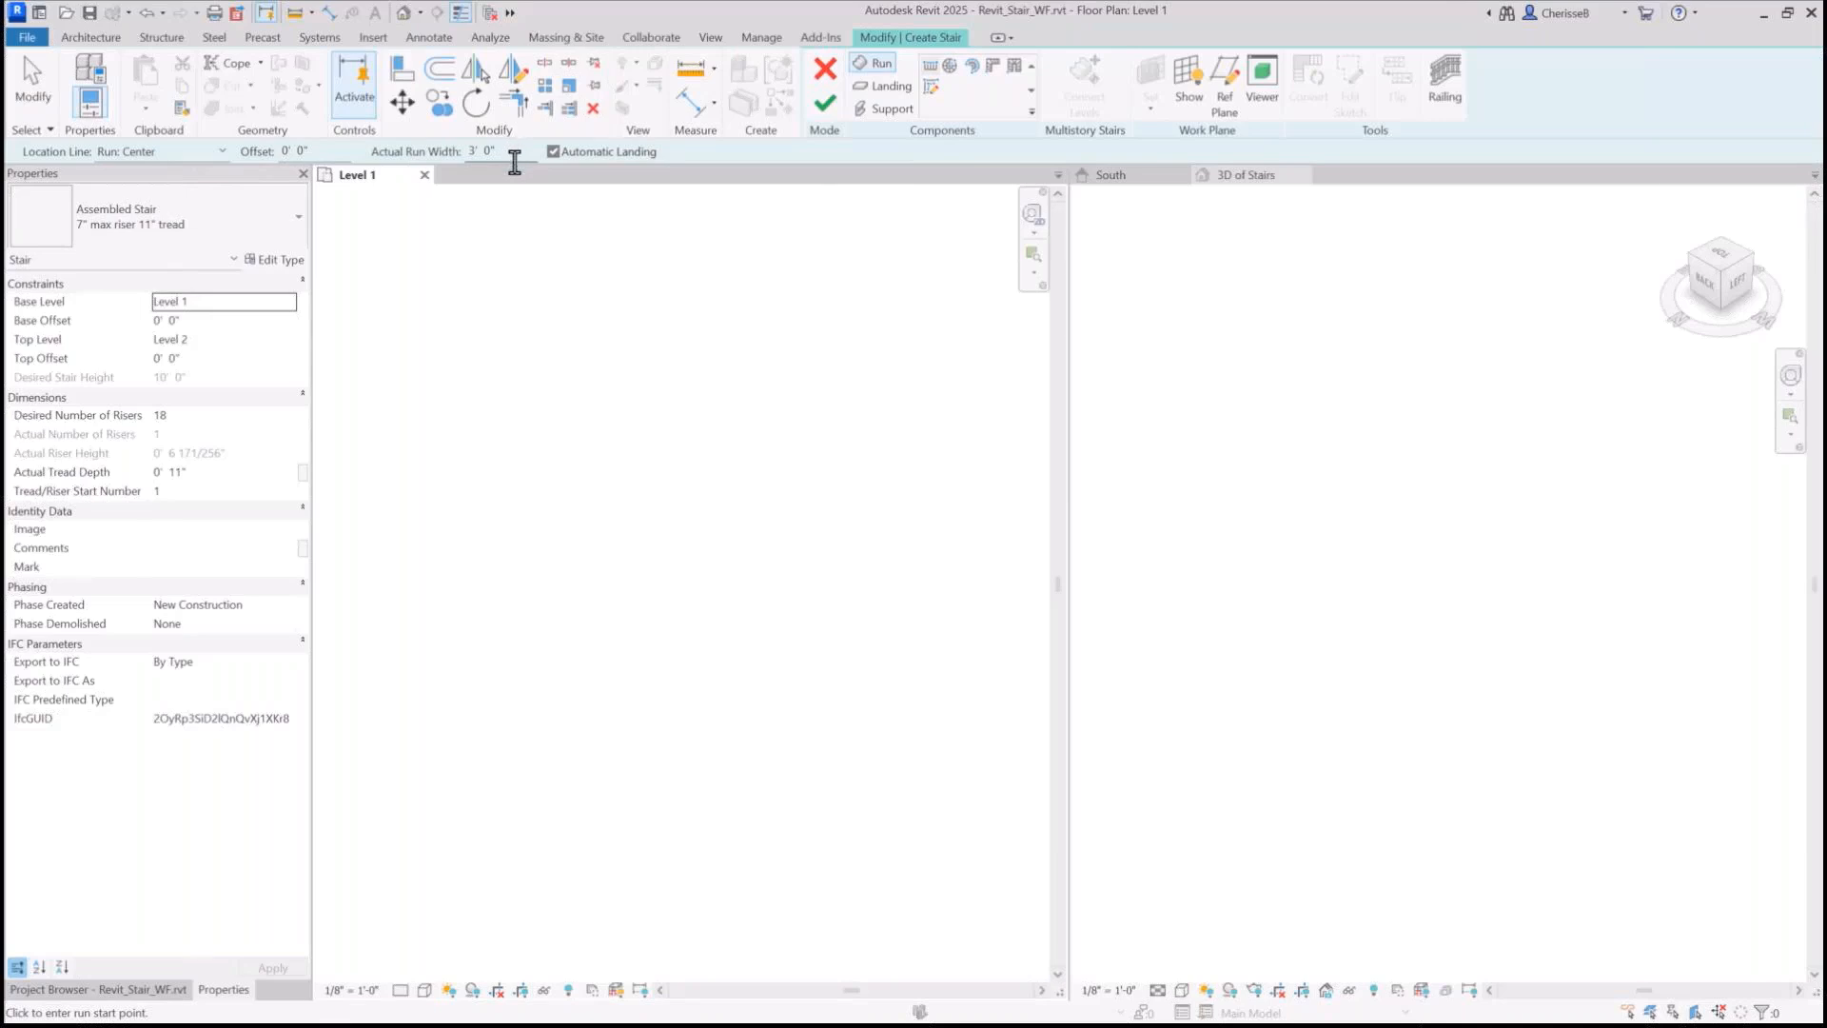
click(478, 542)
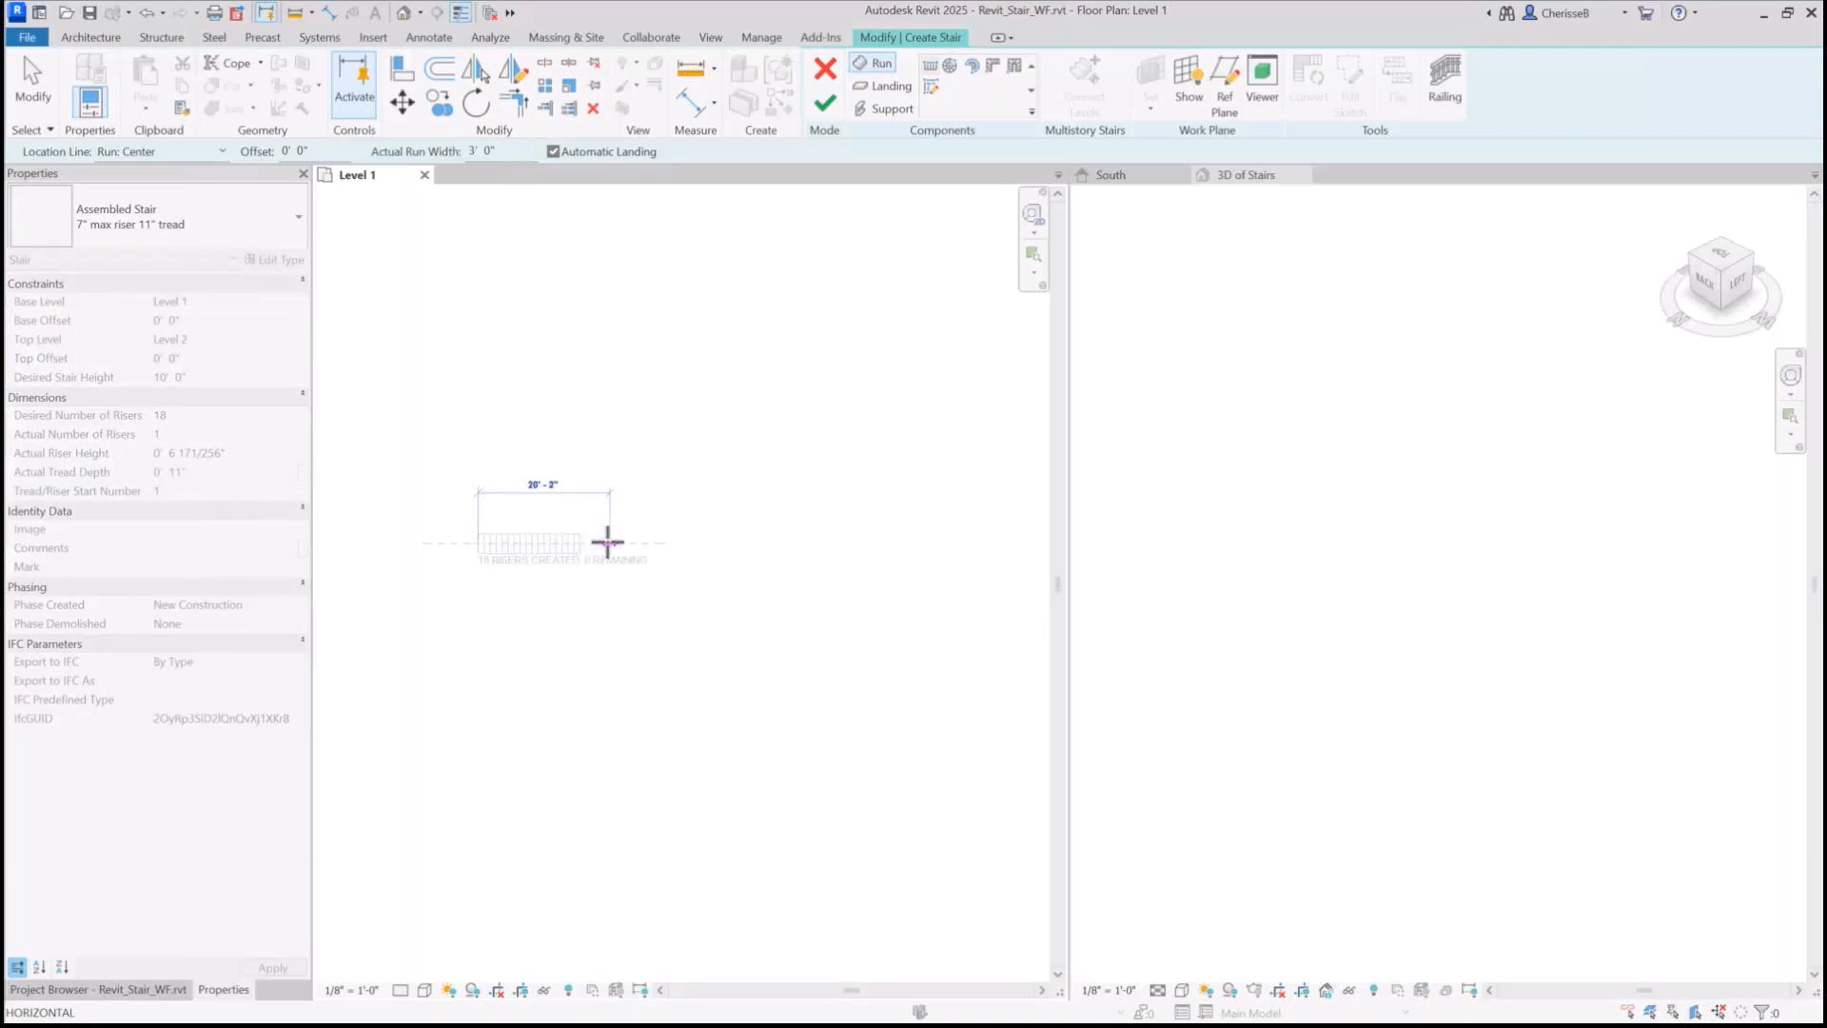
scroll(607, 542, up, 4)
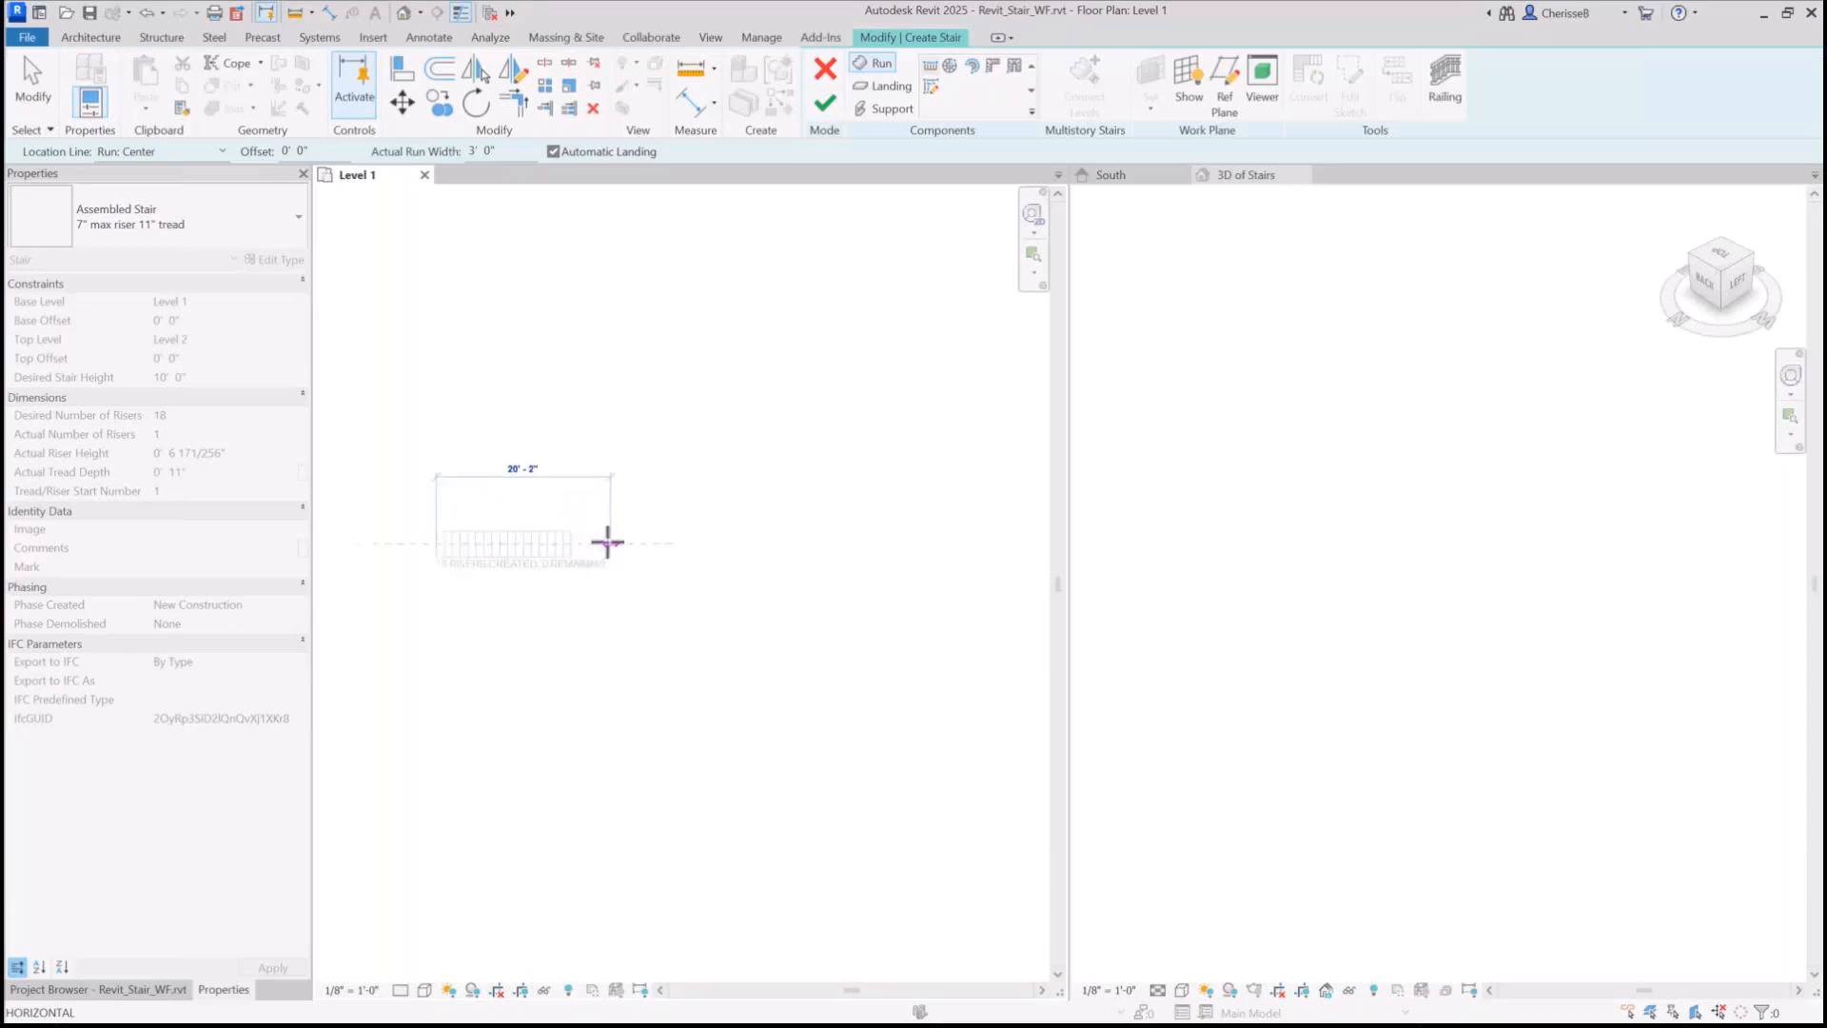
middle_drag(607, 542, 804, 560)
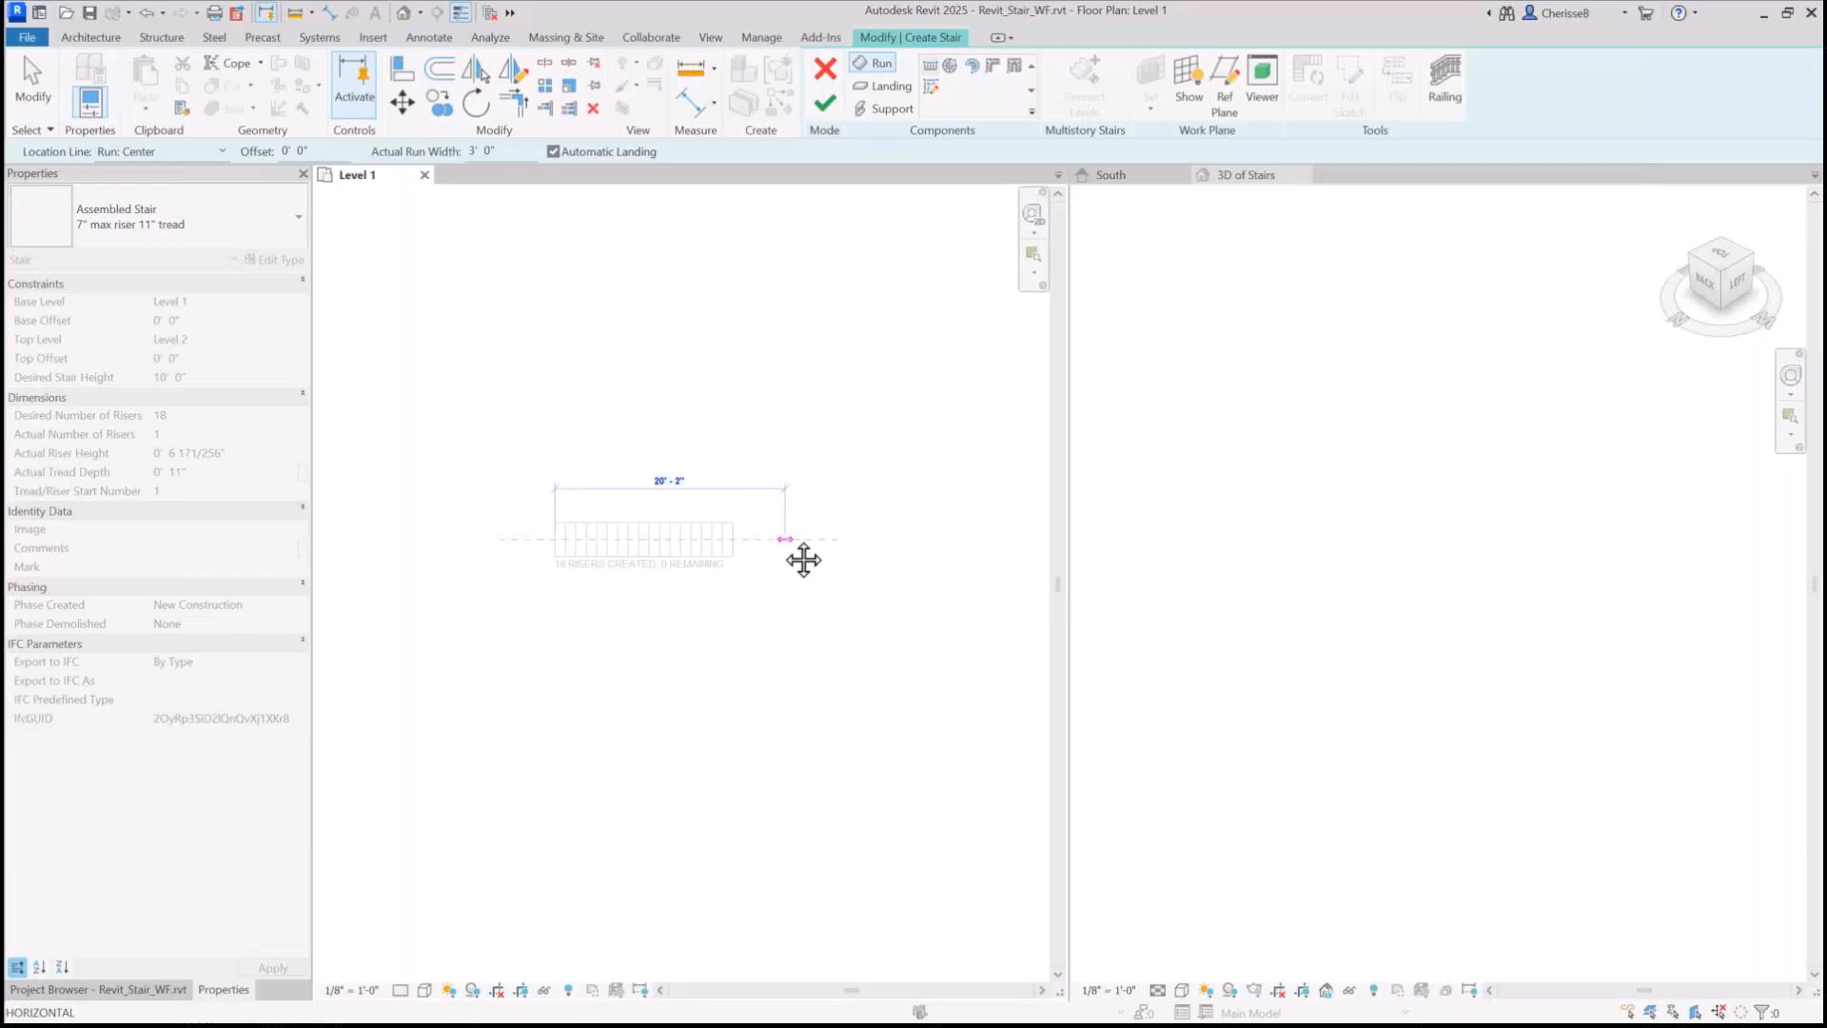
scroll(782, 539, down, 2)
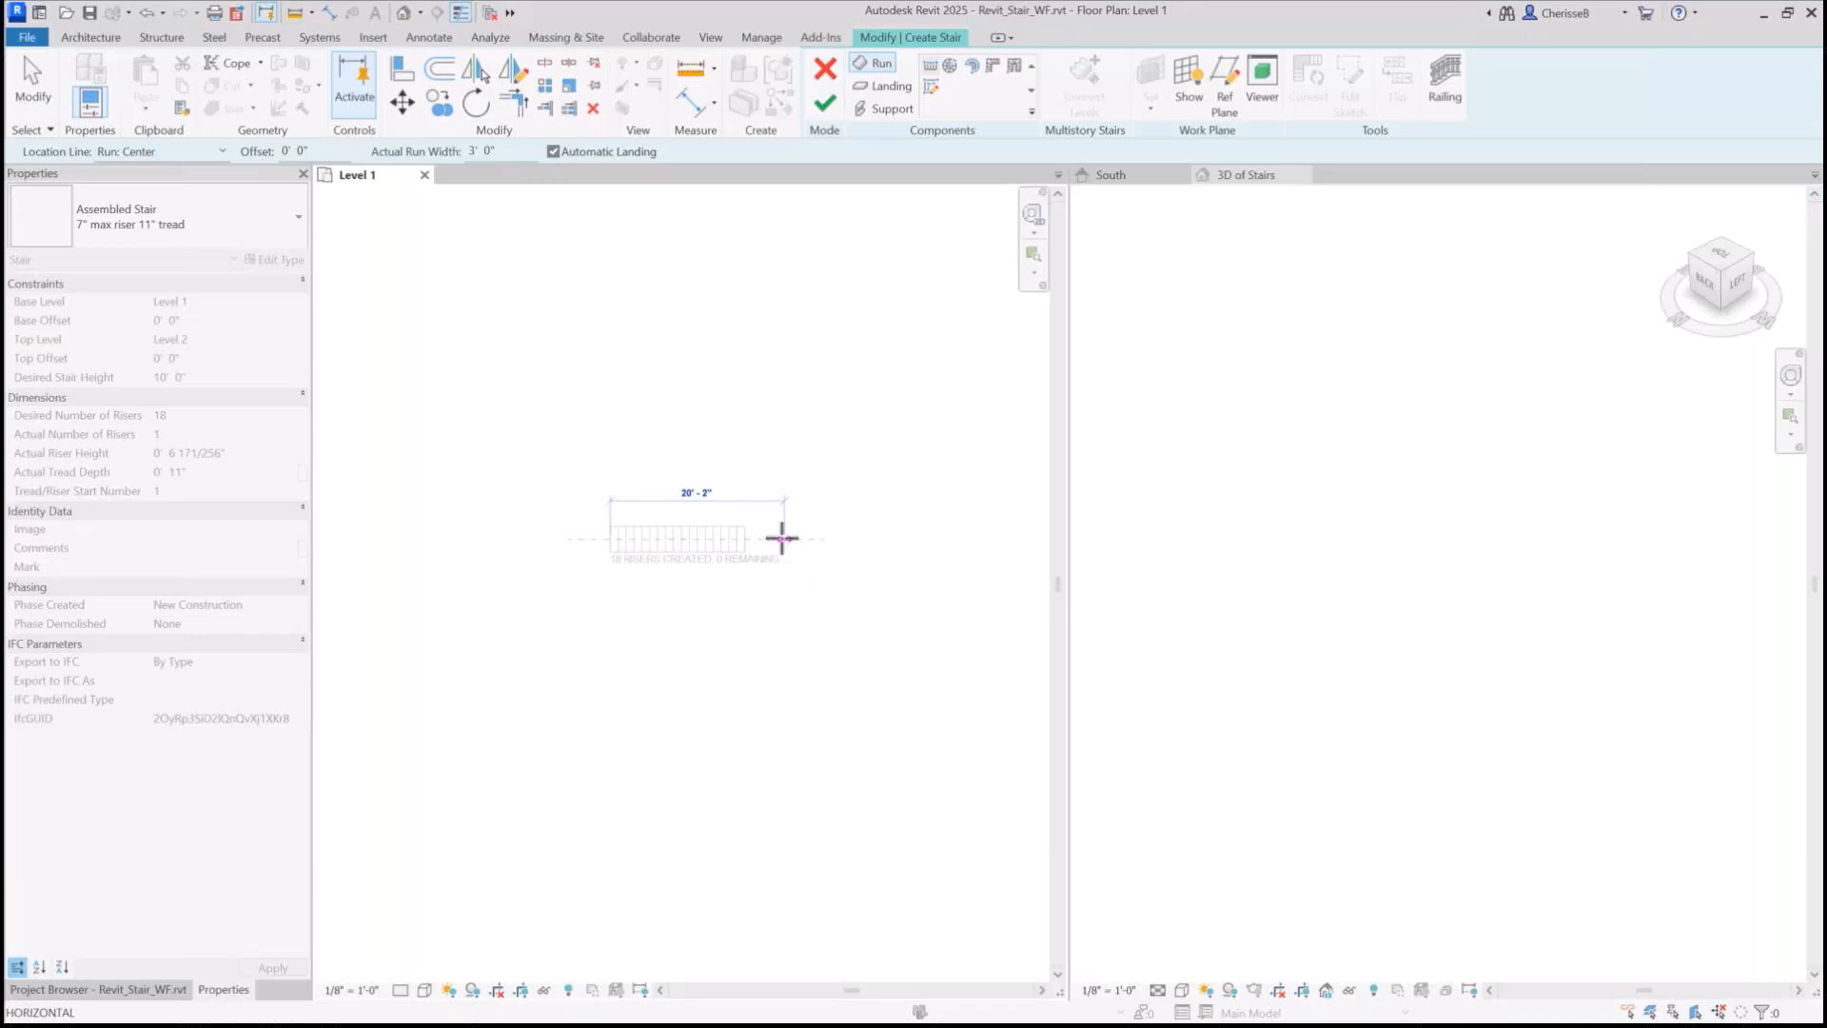
click(783, 538)
key(Escape)
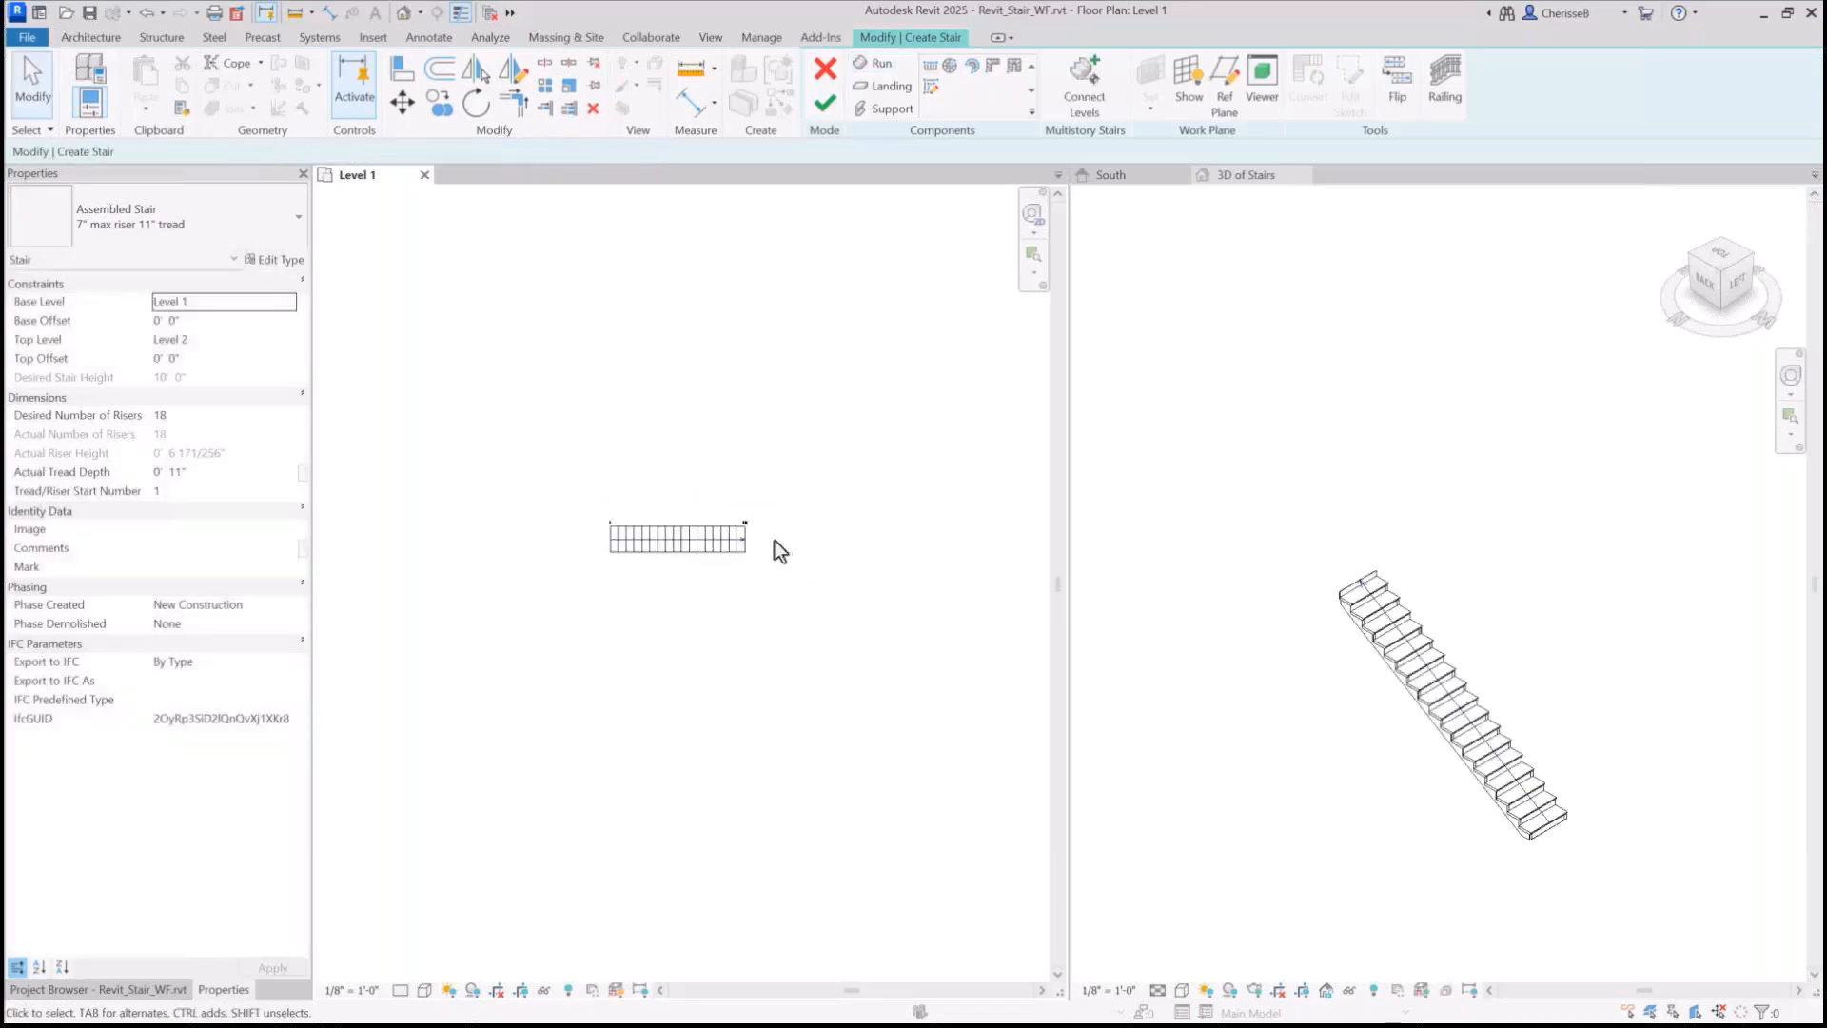
Widen the stair run to about 4' 3", shift it slightly toward its starting end, and shorten its upper end to 17 risers
click(664, 544)
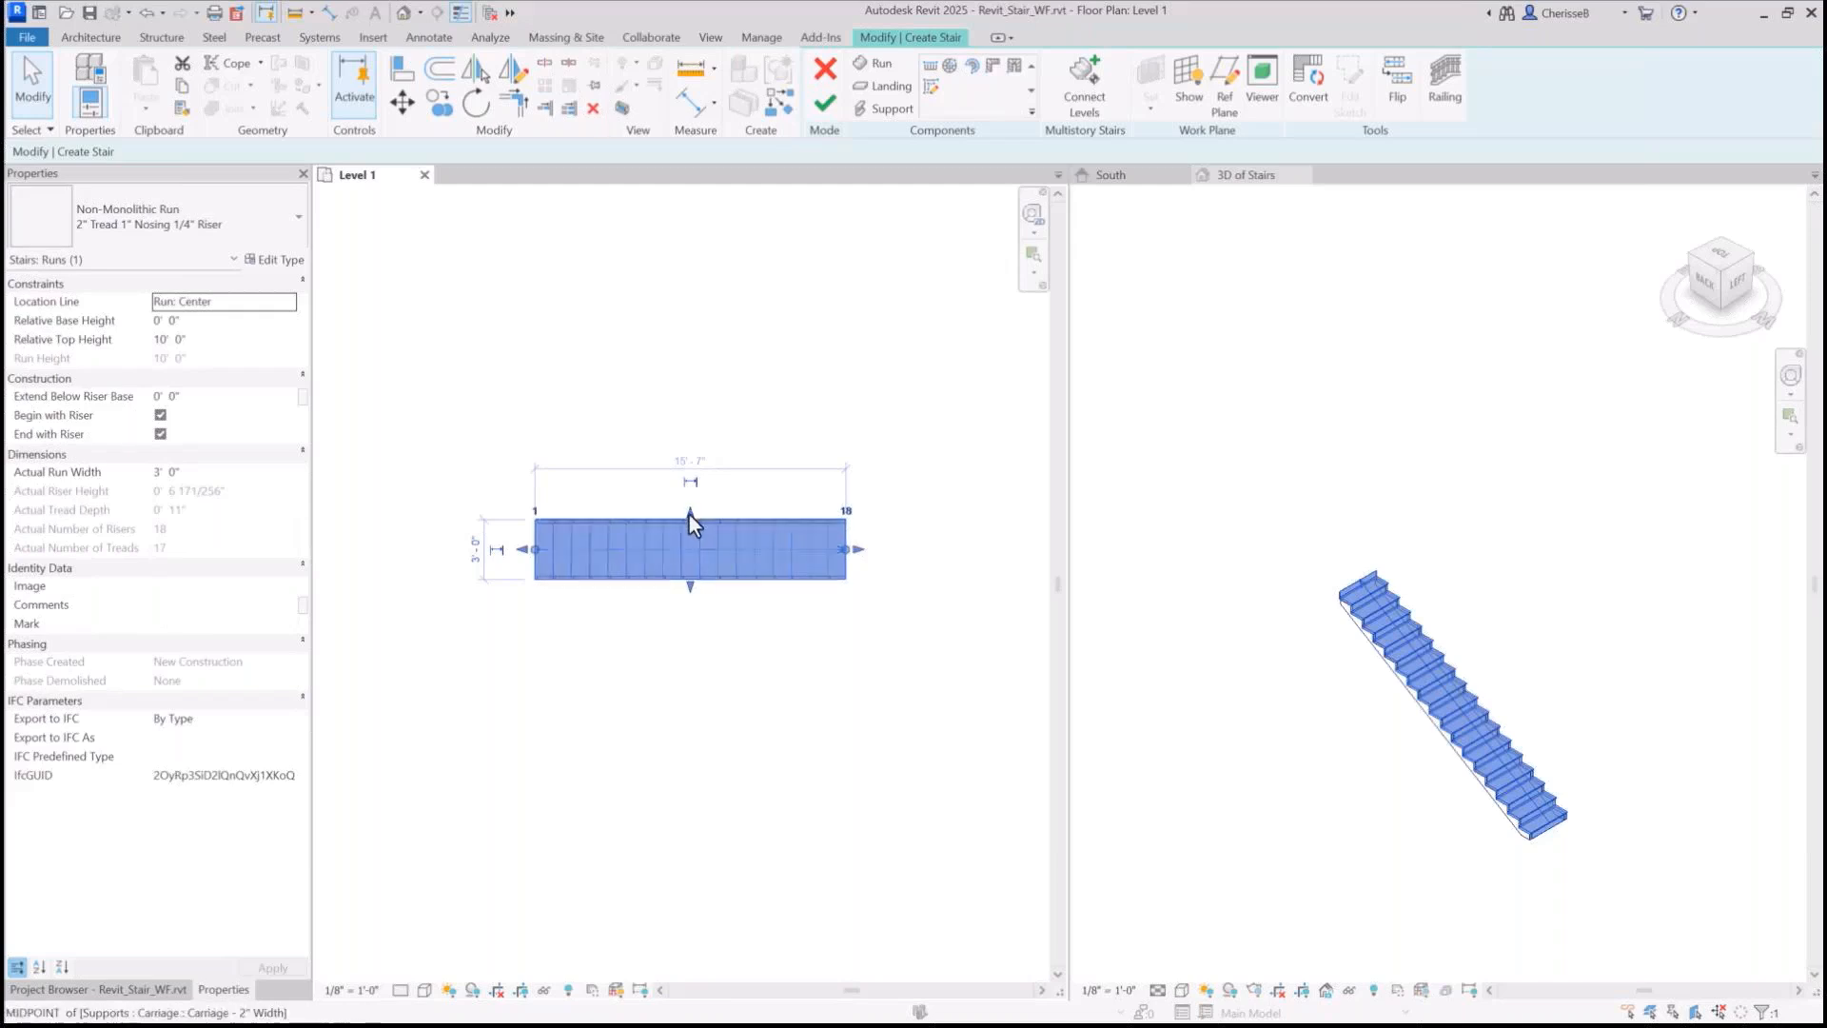
drag(690, 513, 689, 493)
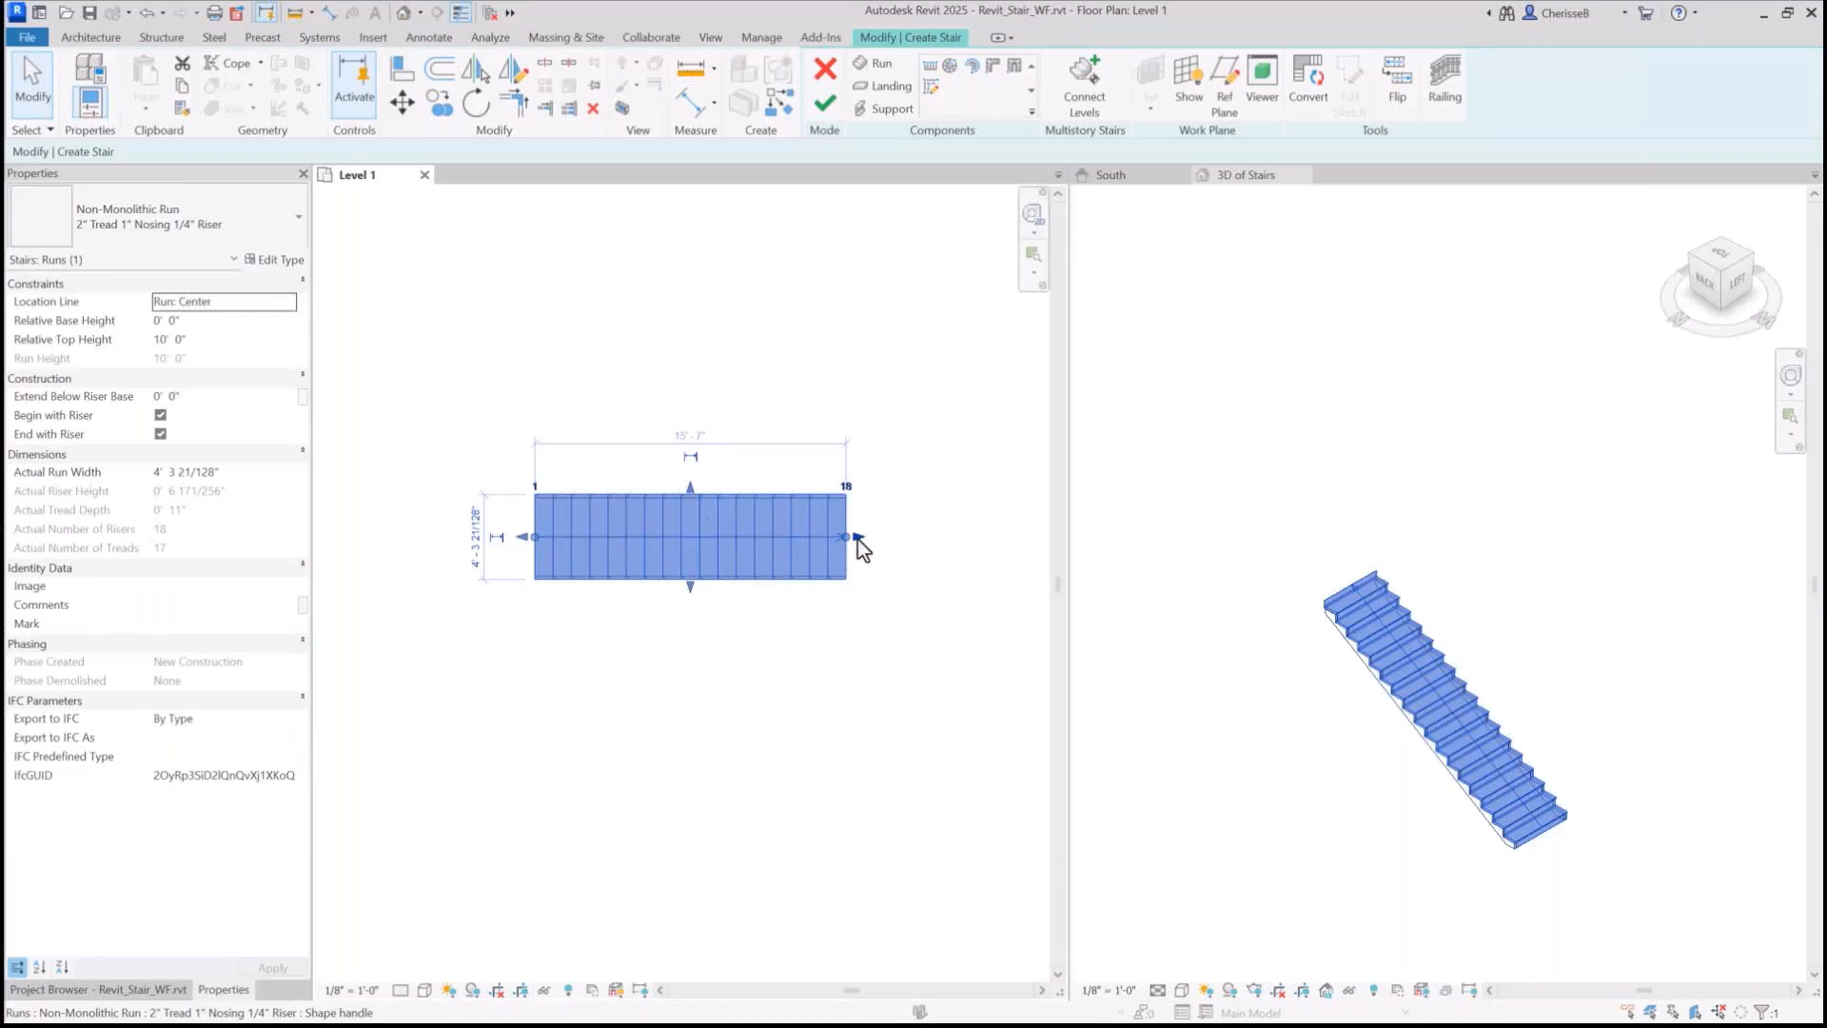
drag(858, 539, 814, 537)
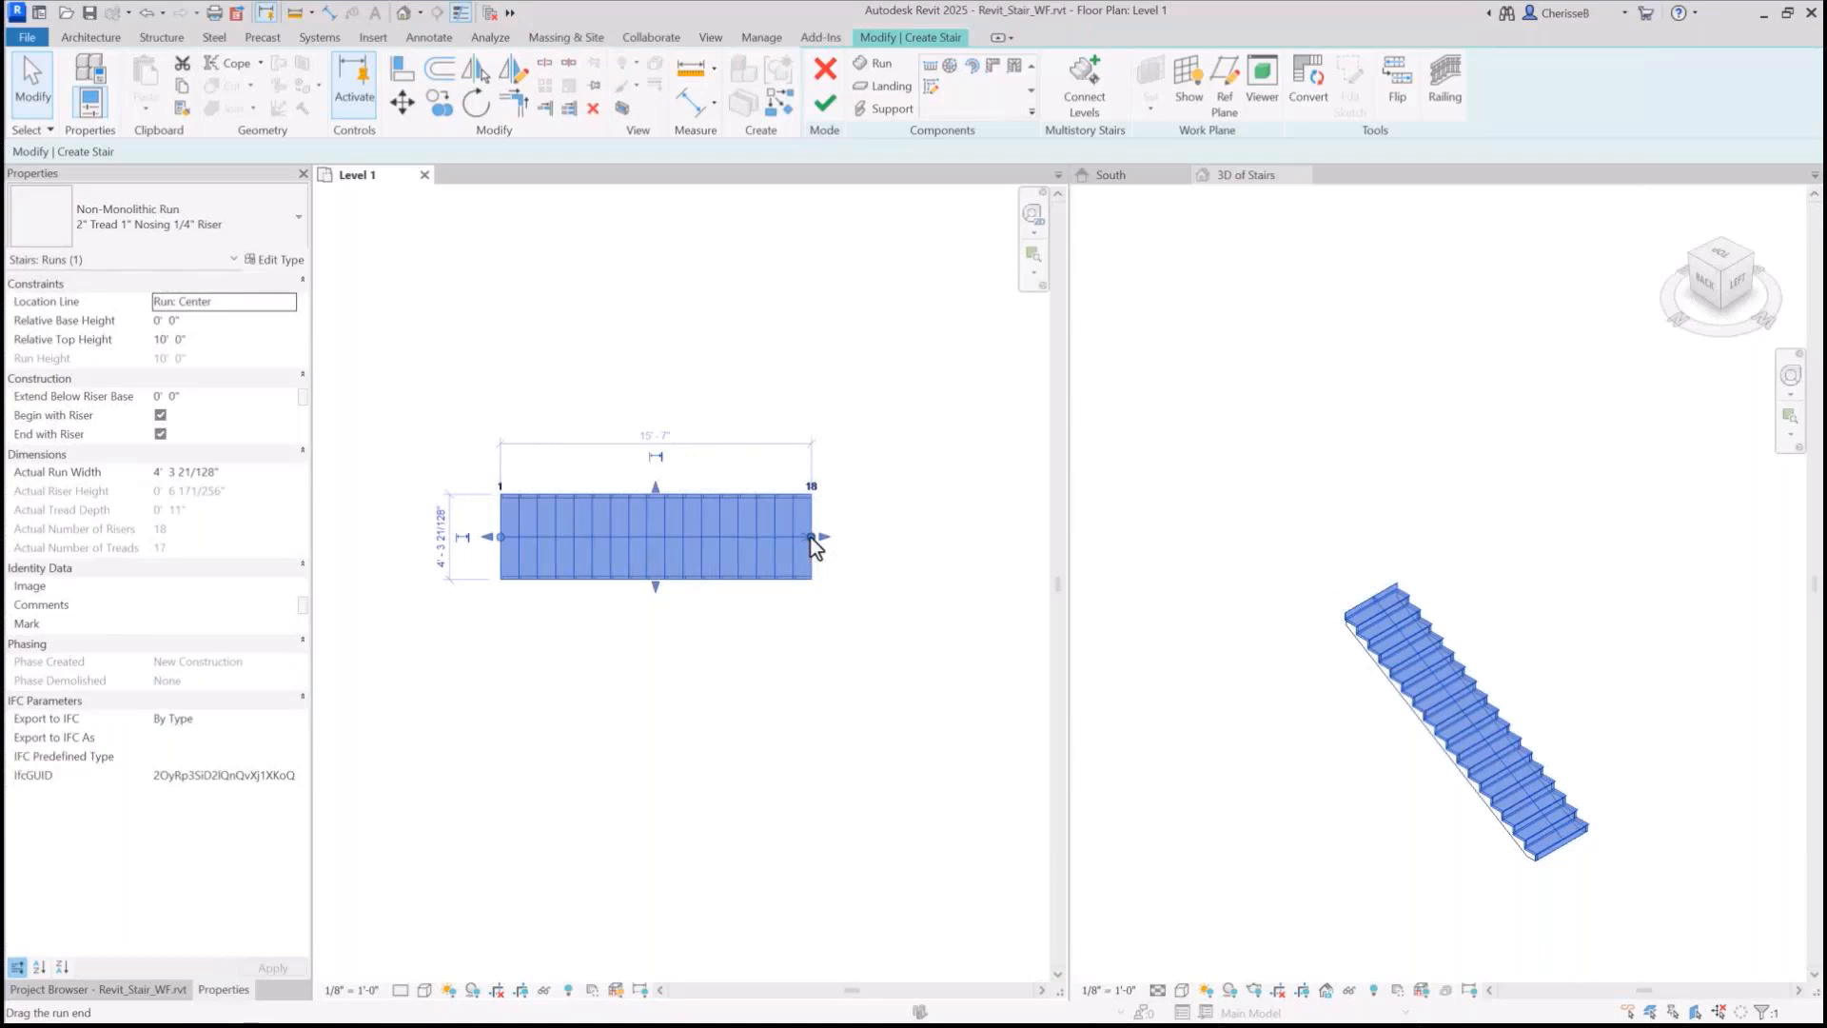
drag(811, 537, 798, 536)
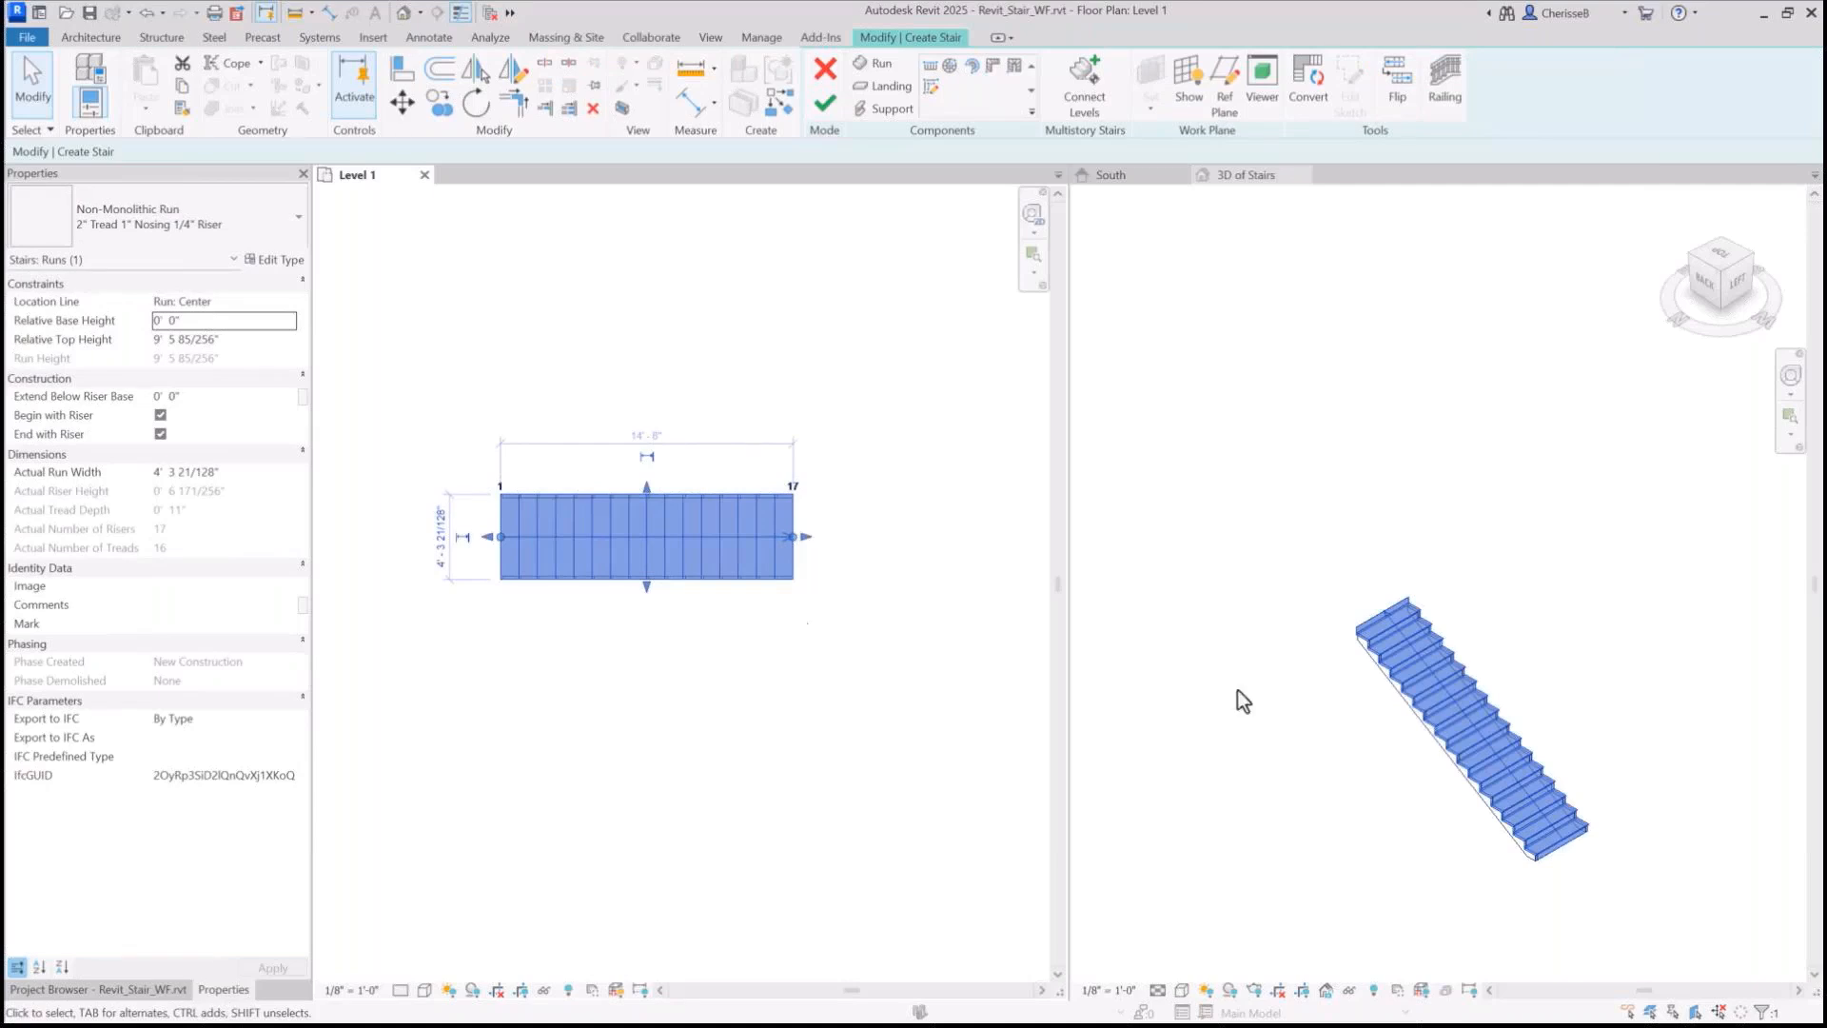
Flip the direction of the stair run and finish the stair
click(1317, 720)
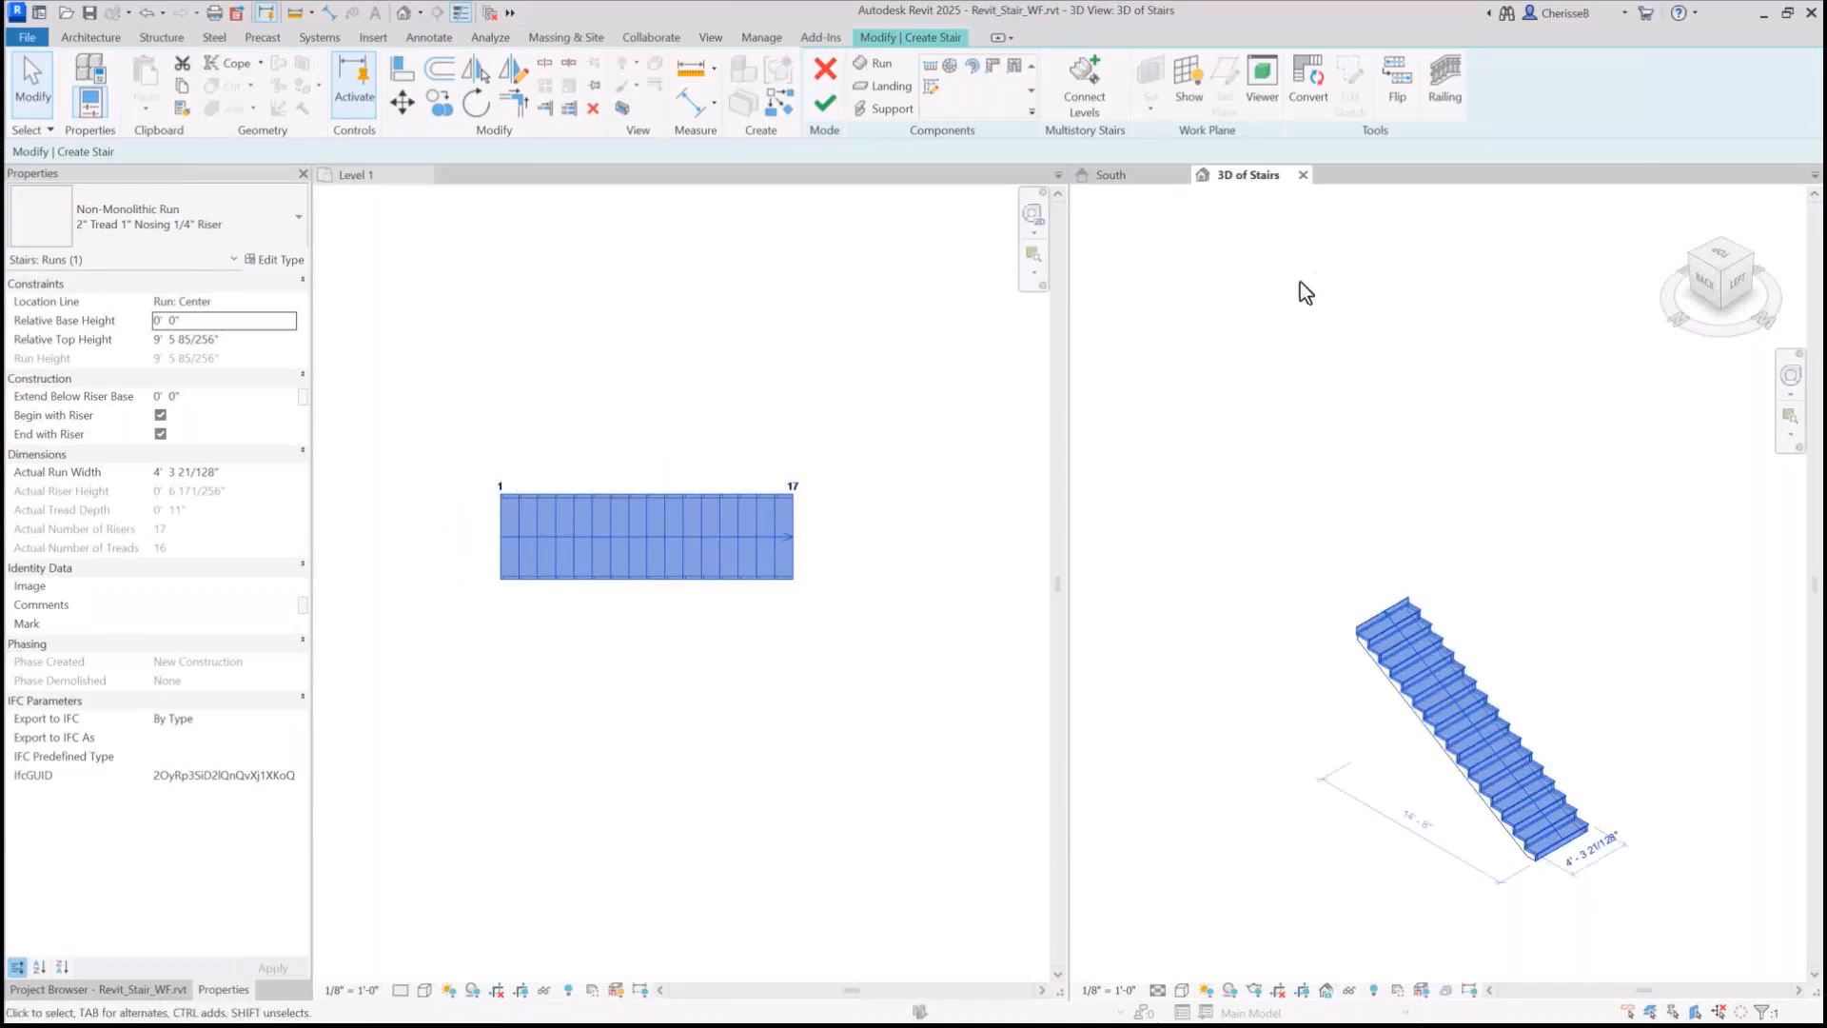
click(1395, 83)
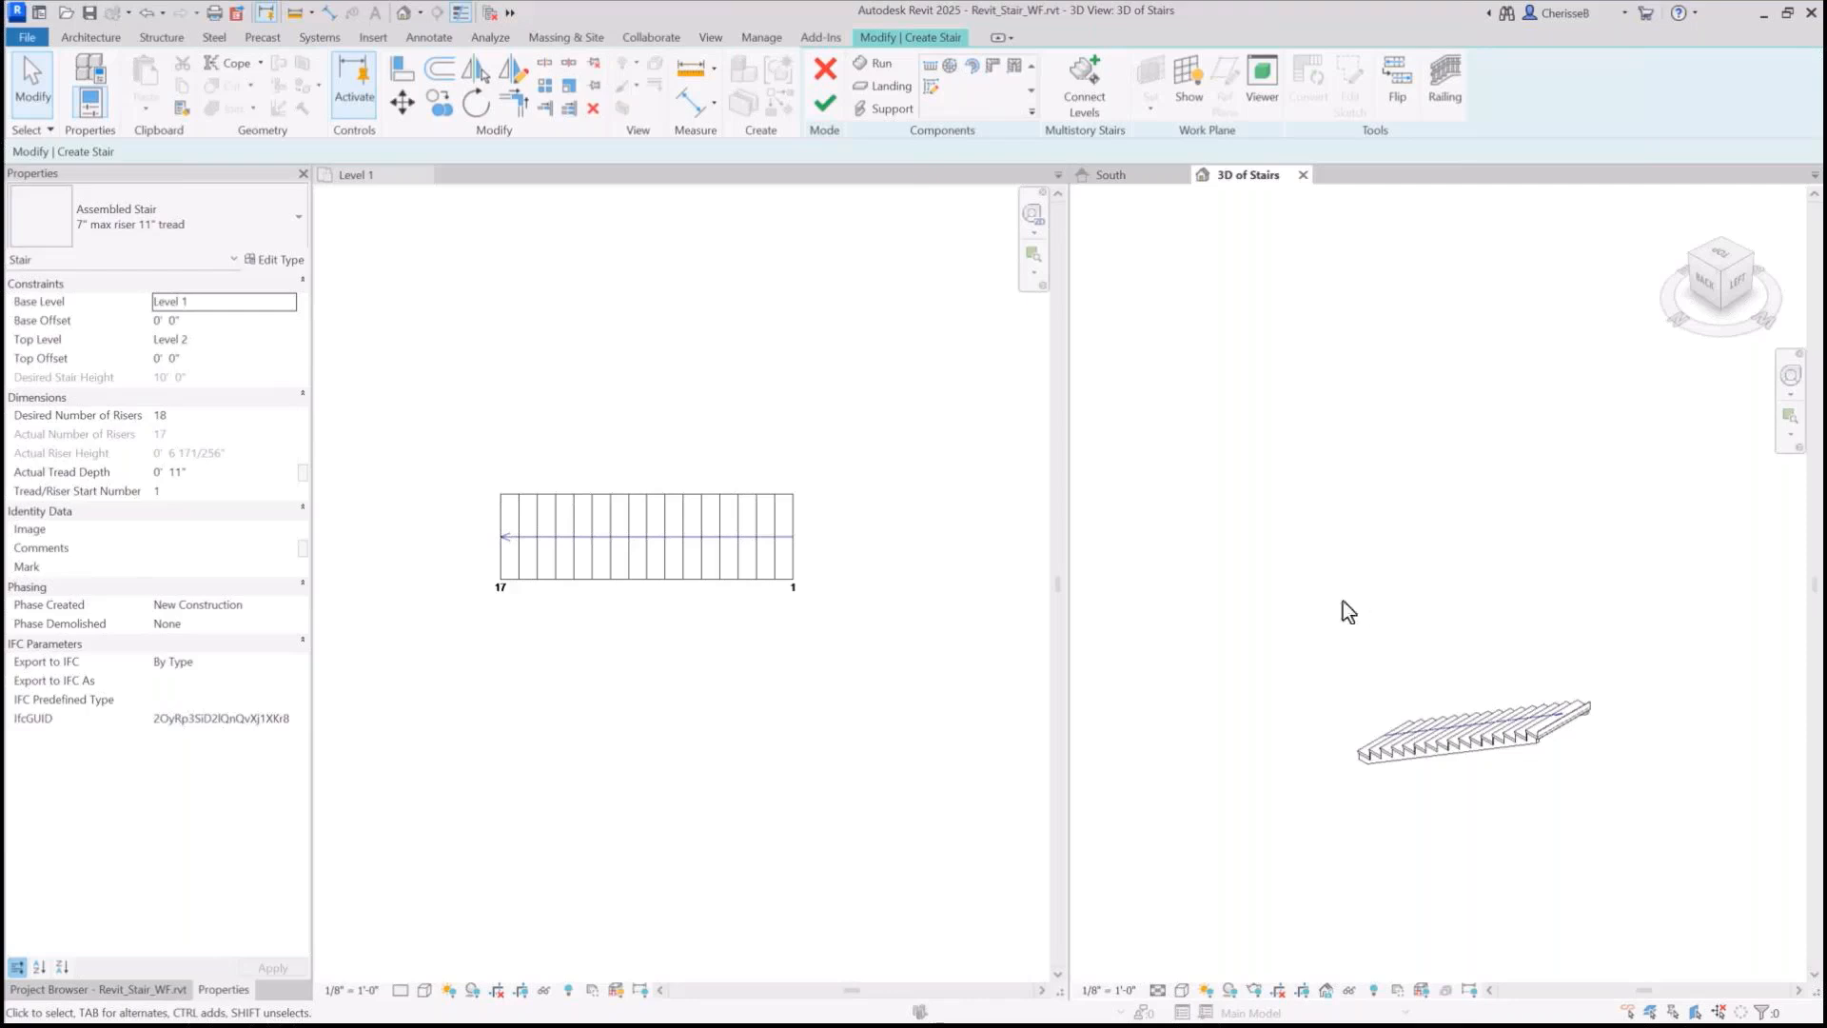
click(823, 109)
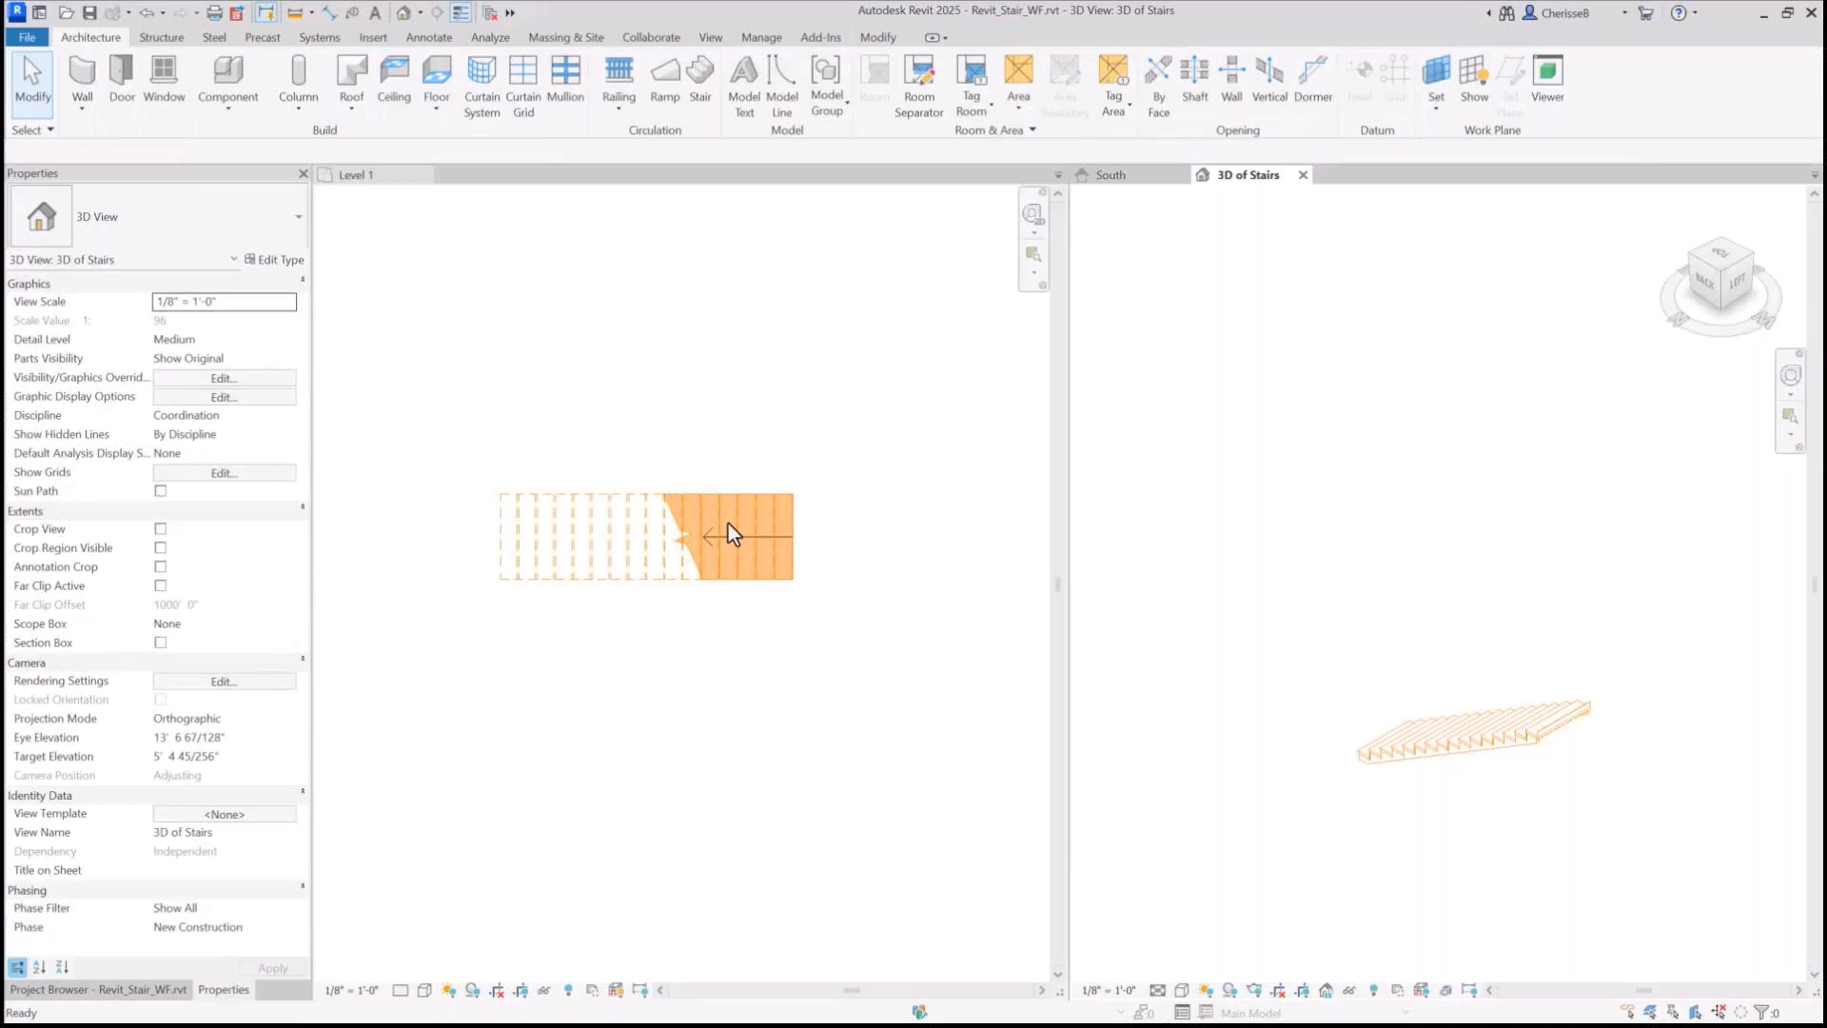
Reverse the finished stair's up direction in the Level 1 plan so it climbs the opposite way, and deselect it
click(728, 524)
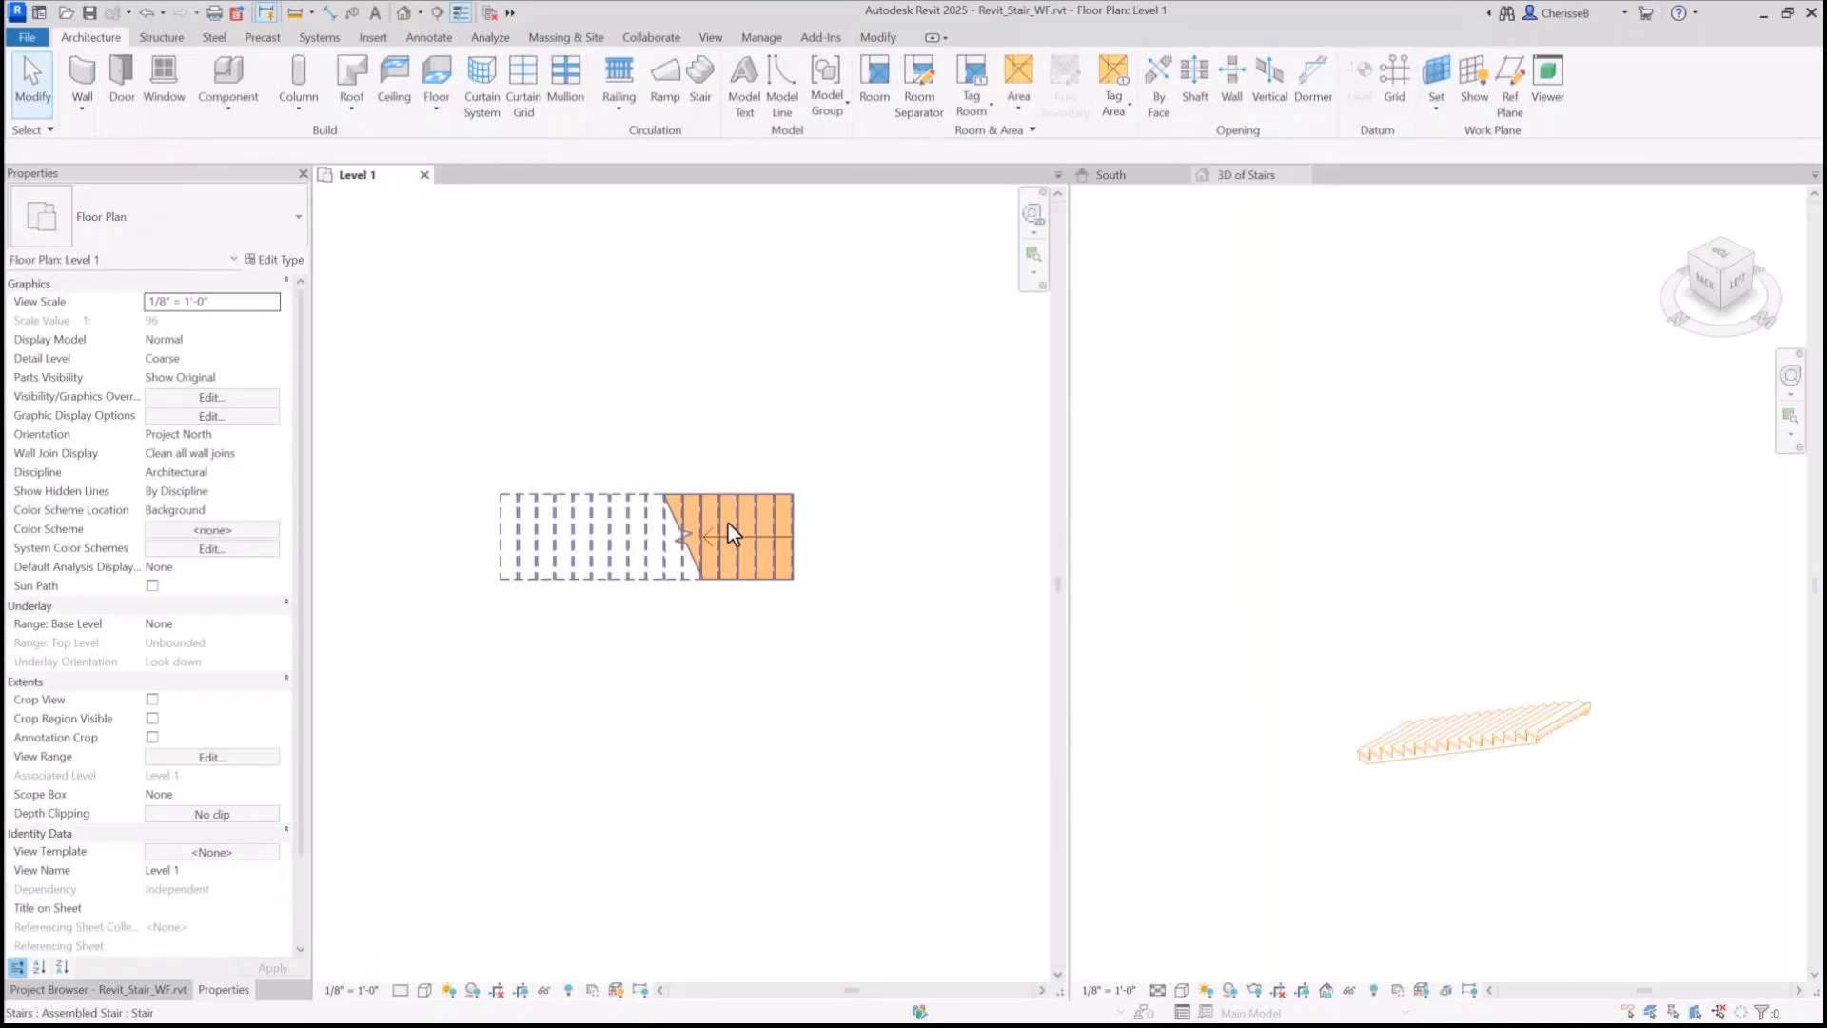
click(728, 523)
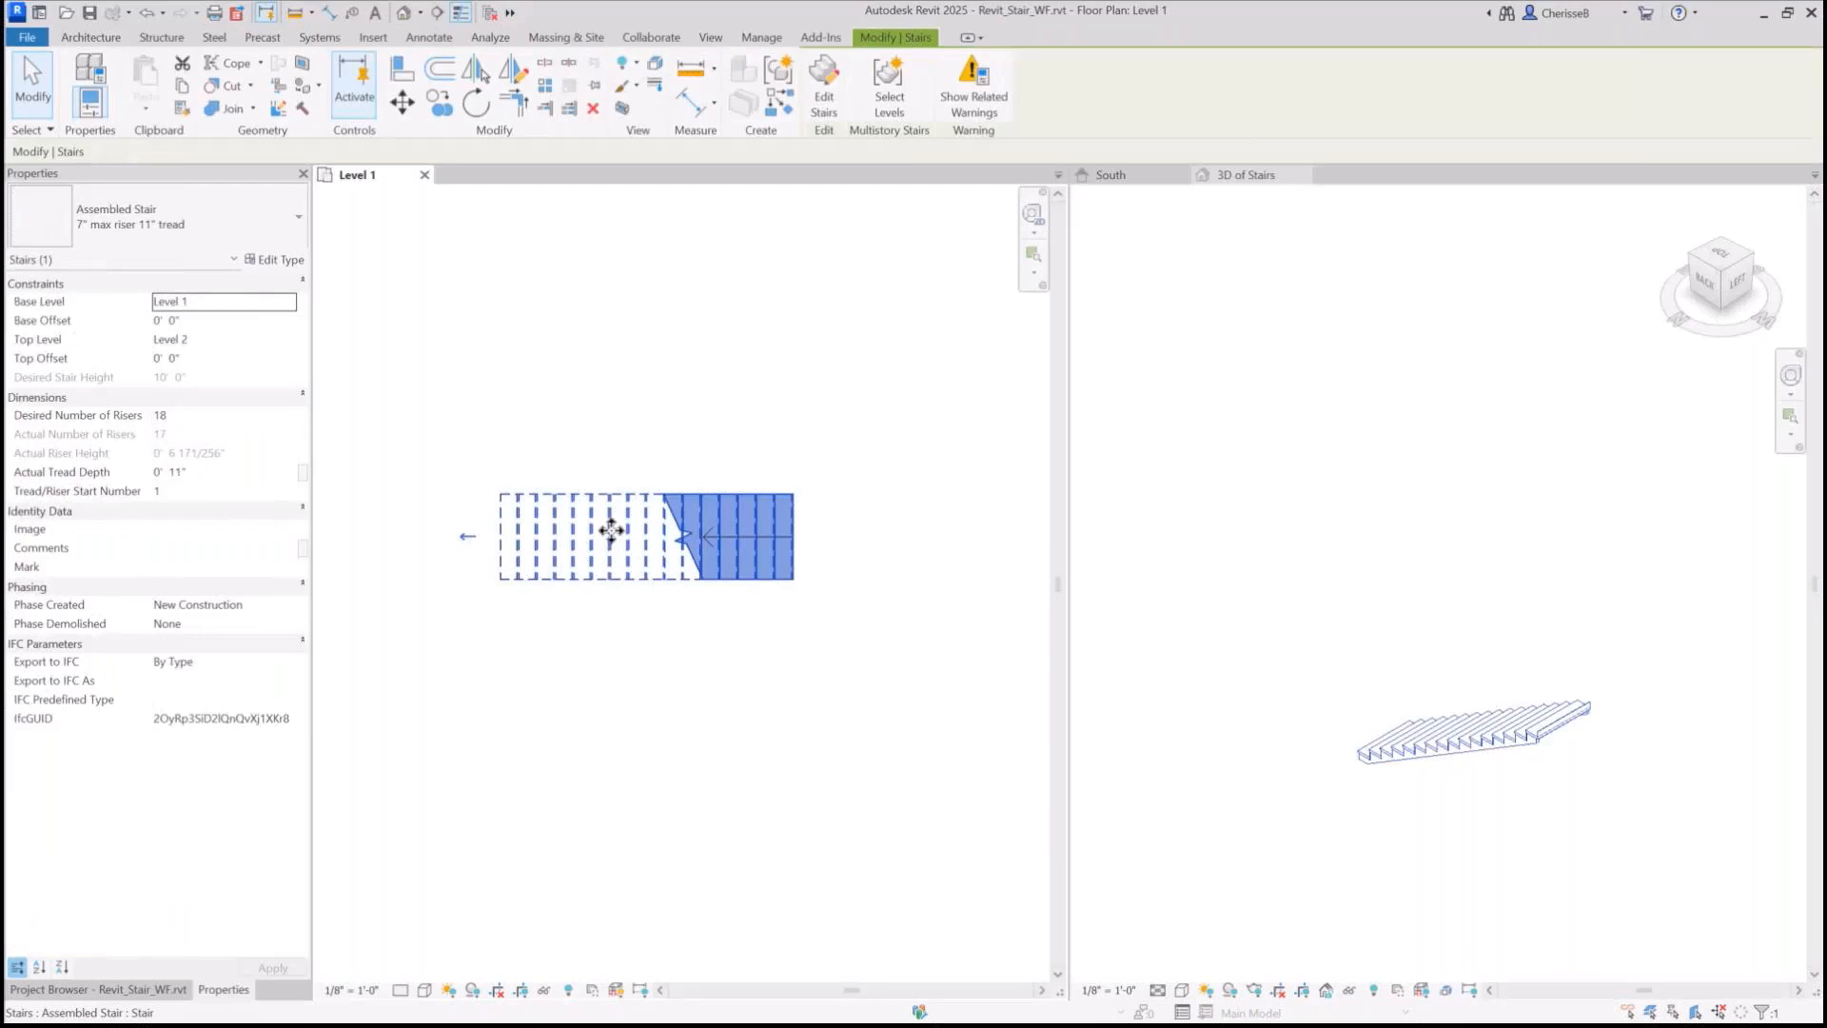
click(465, 538)
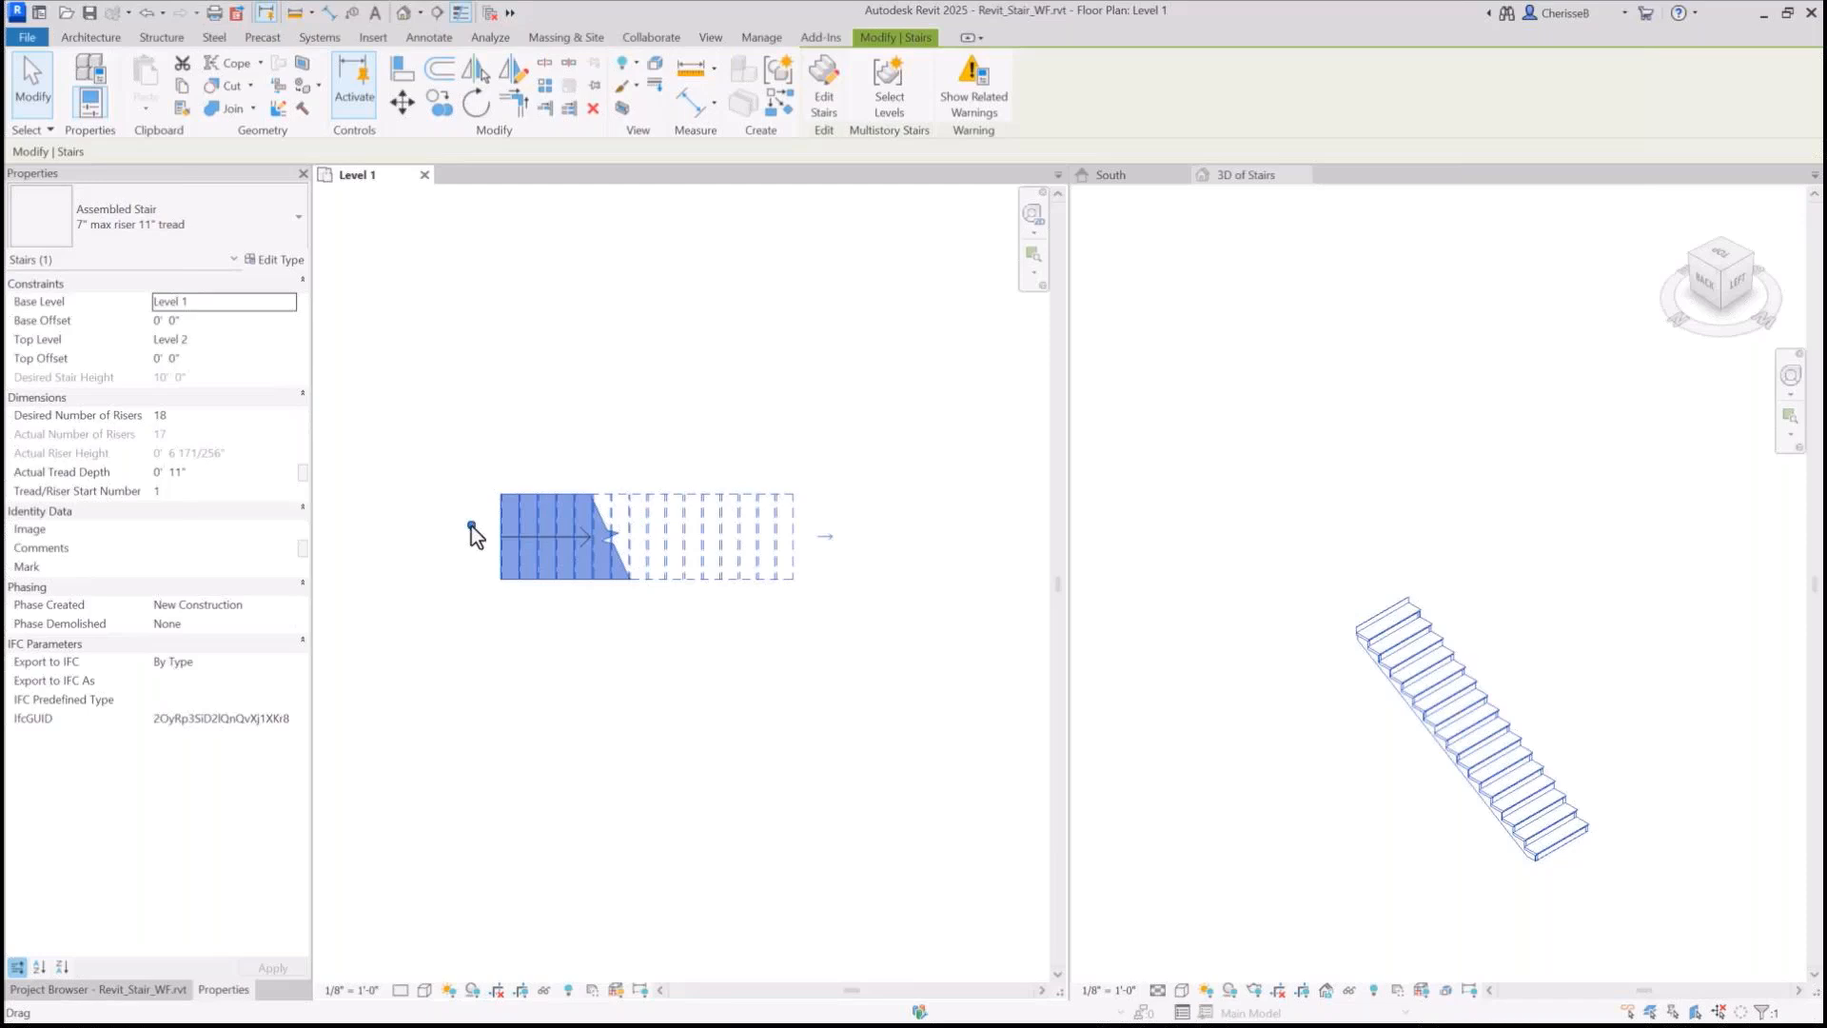
drag(471, 526, 451, 524)
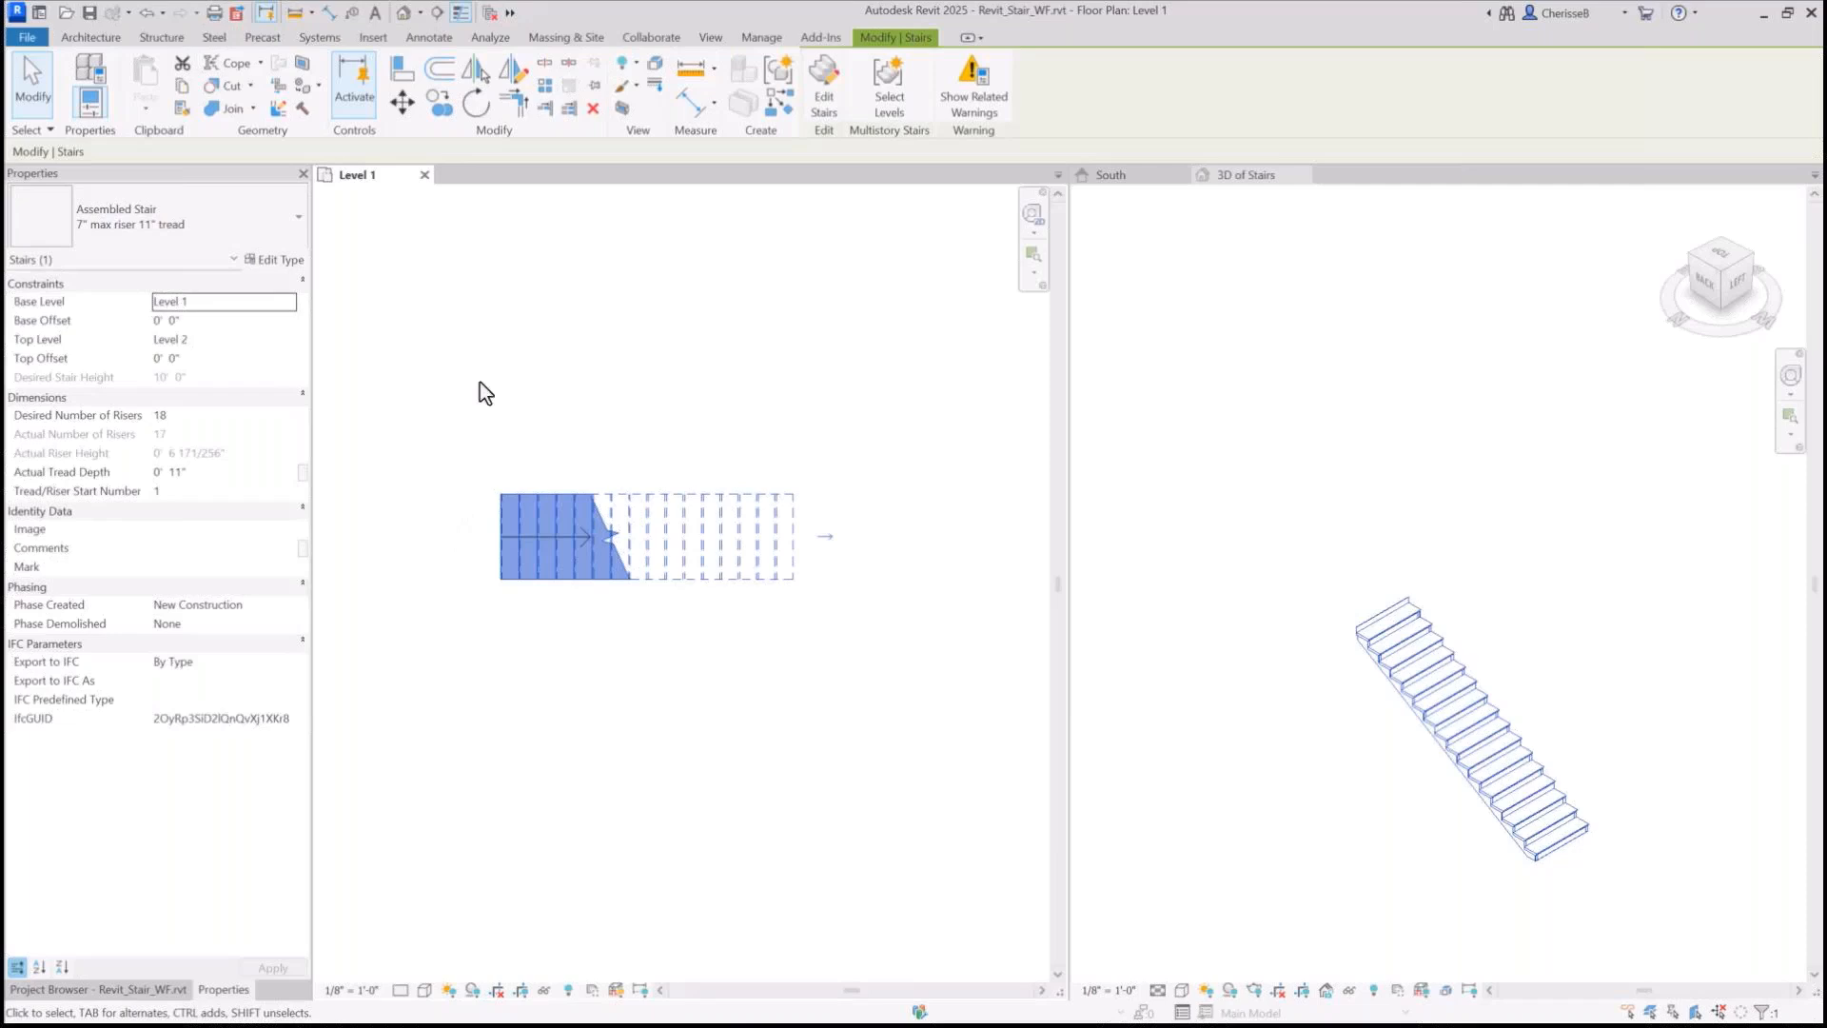
key(Escape)
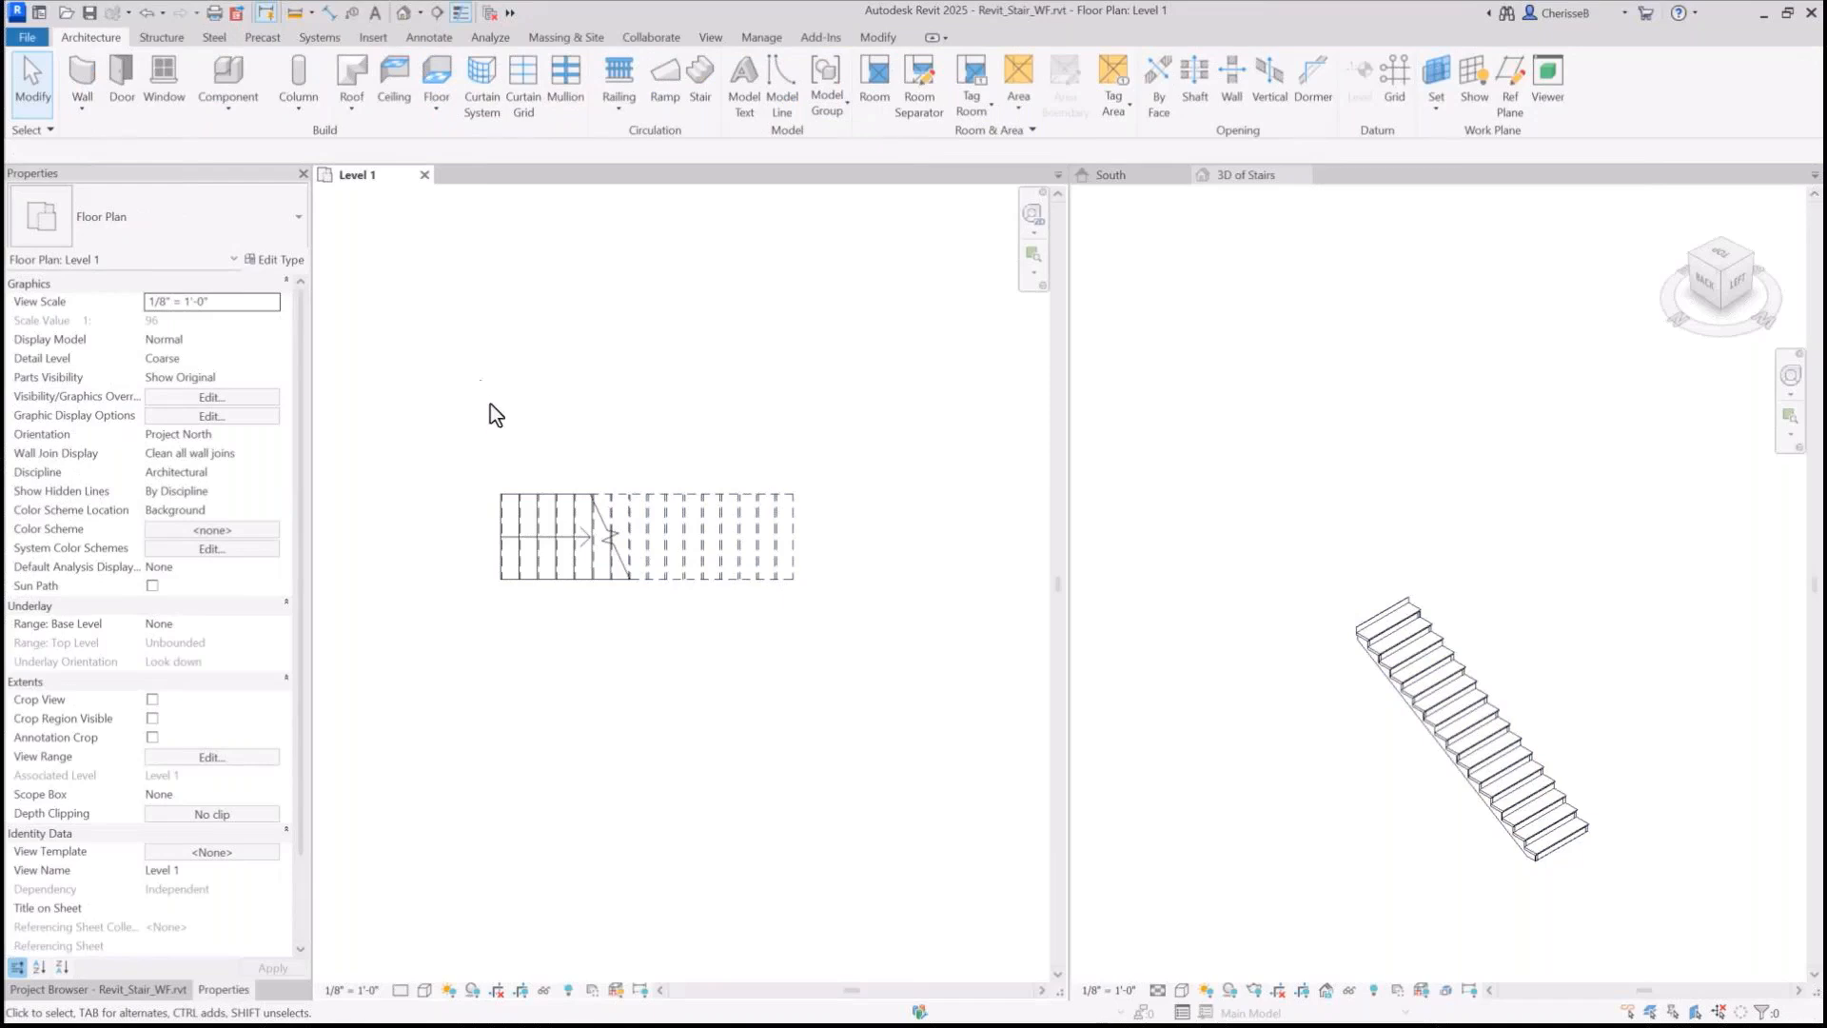
Examine the stair's treads and side carriage up close in the 3D of Stairs view
click(1399, 716)
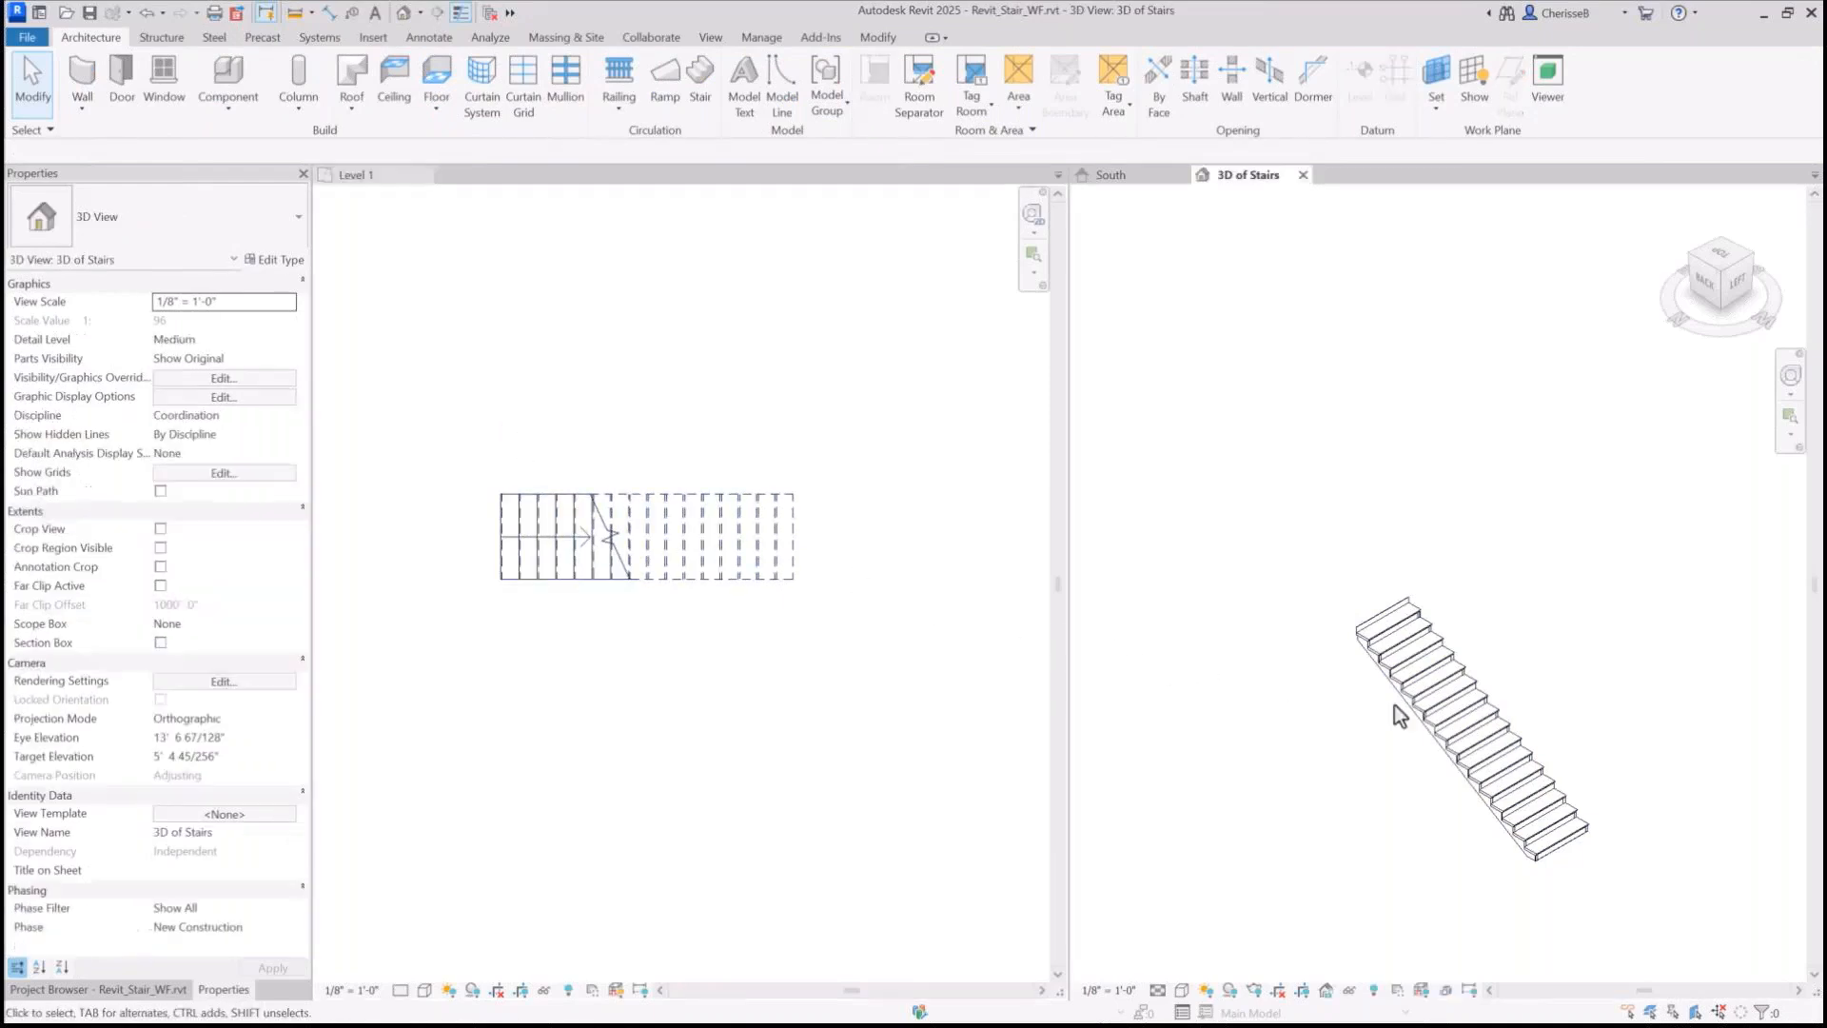
scroll(1399, 716, up, 3)
scroll(1411, 716, up, 2)
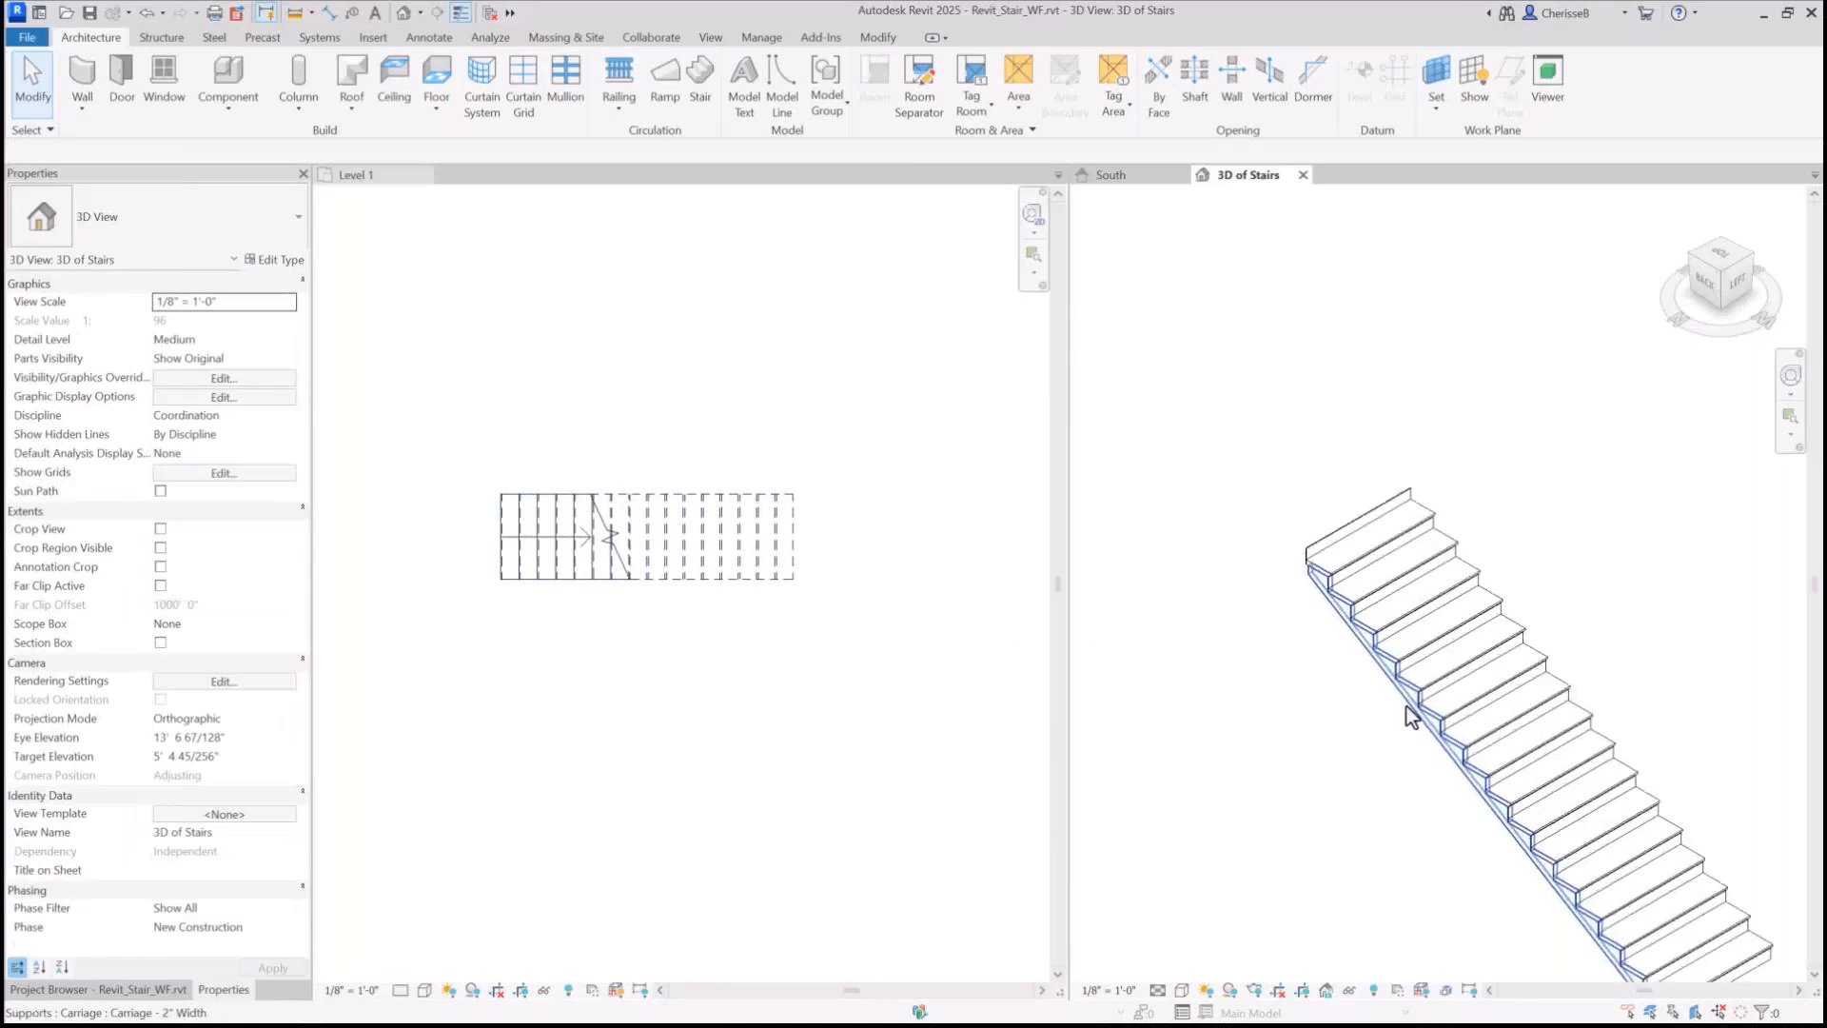
Select the stair's run component in the 3D of Stairs view and turn off End with Riser
middle_drag(1411, 714, 1318, 515)
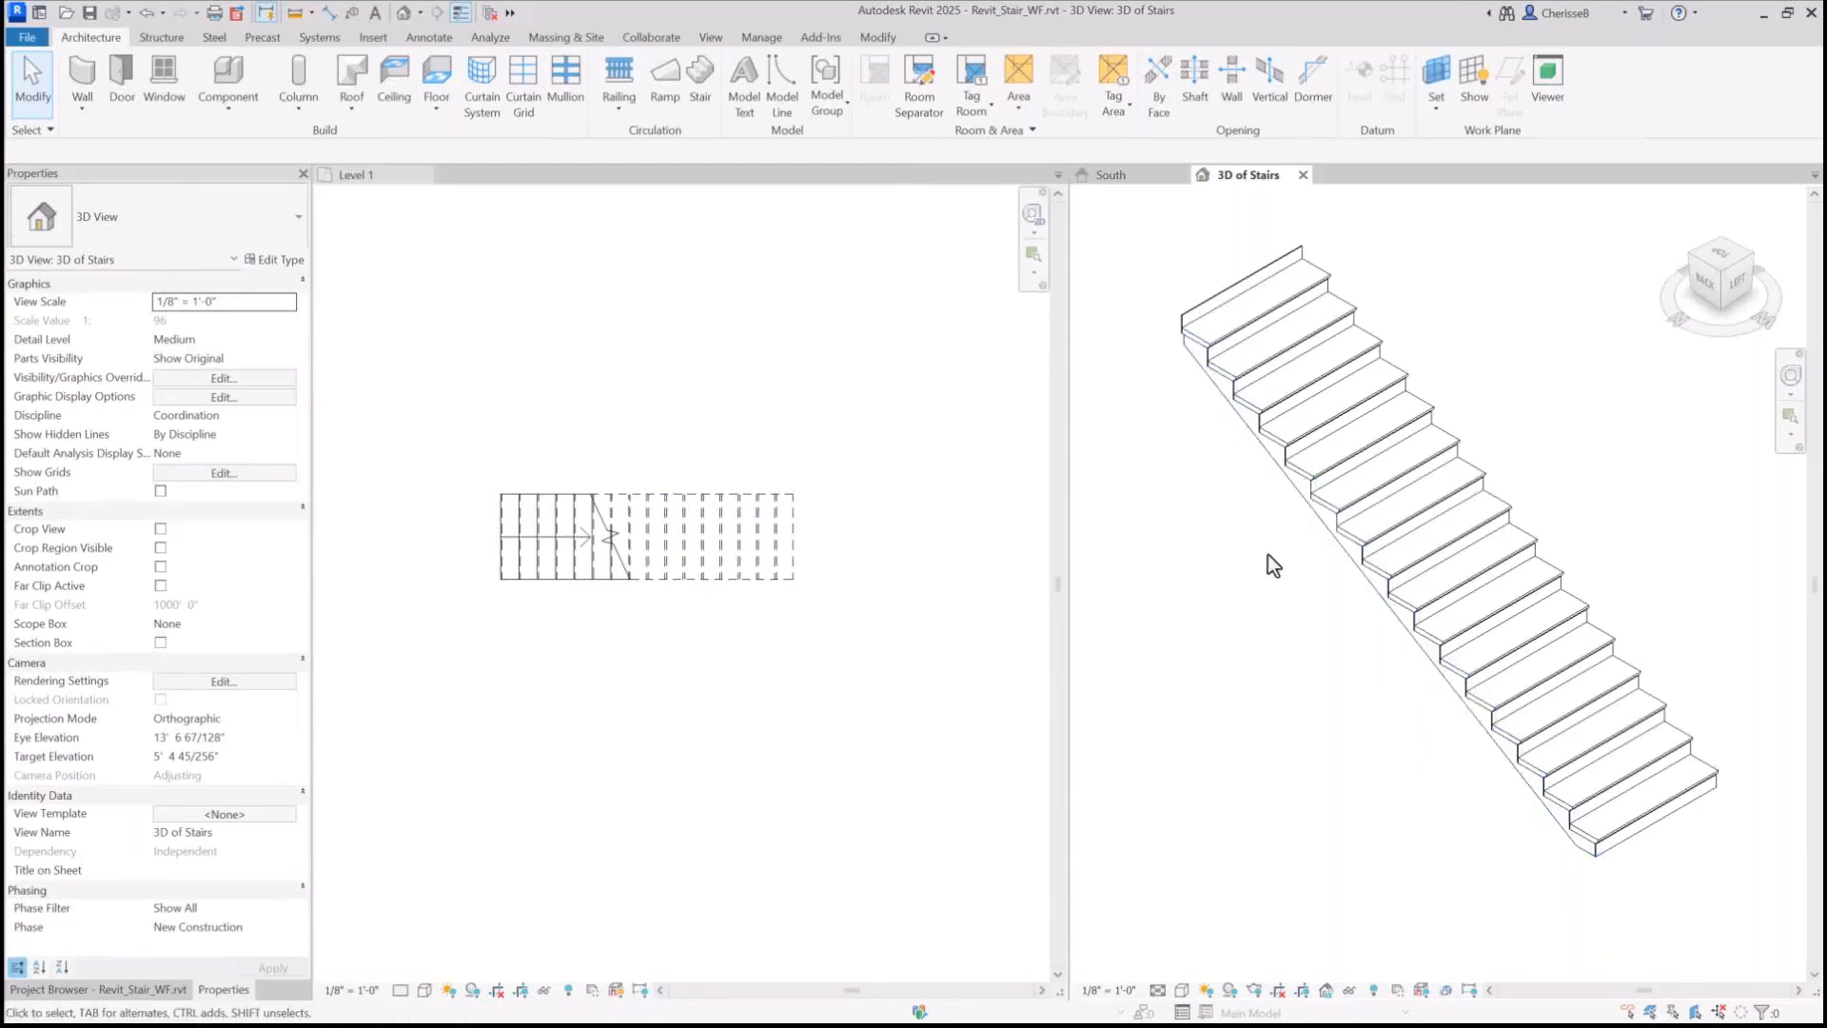
key(Tab)
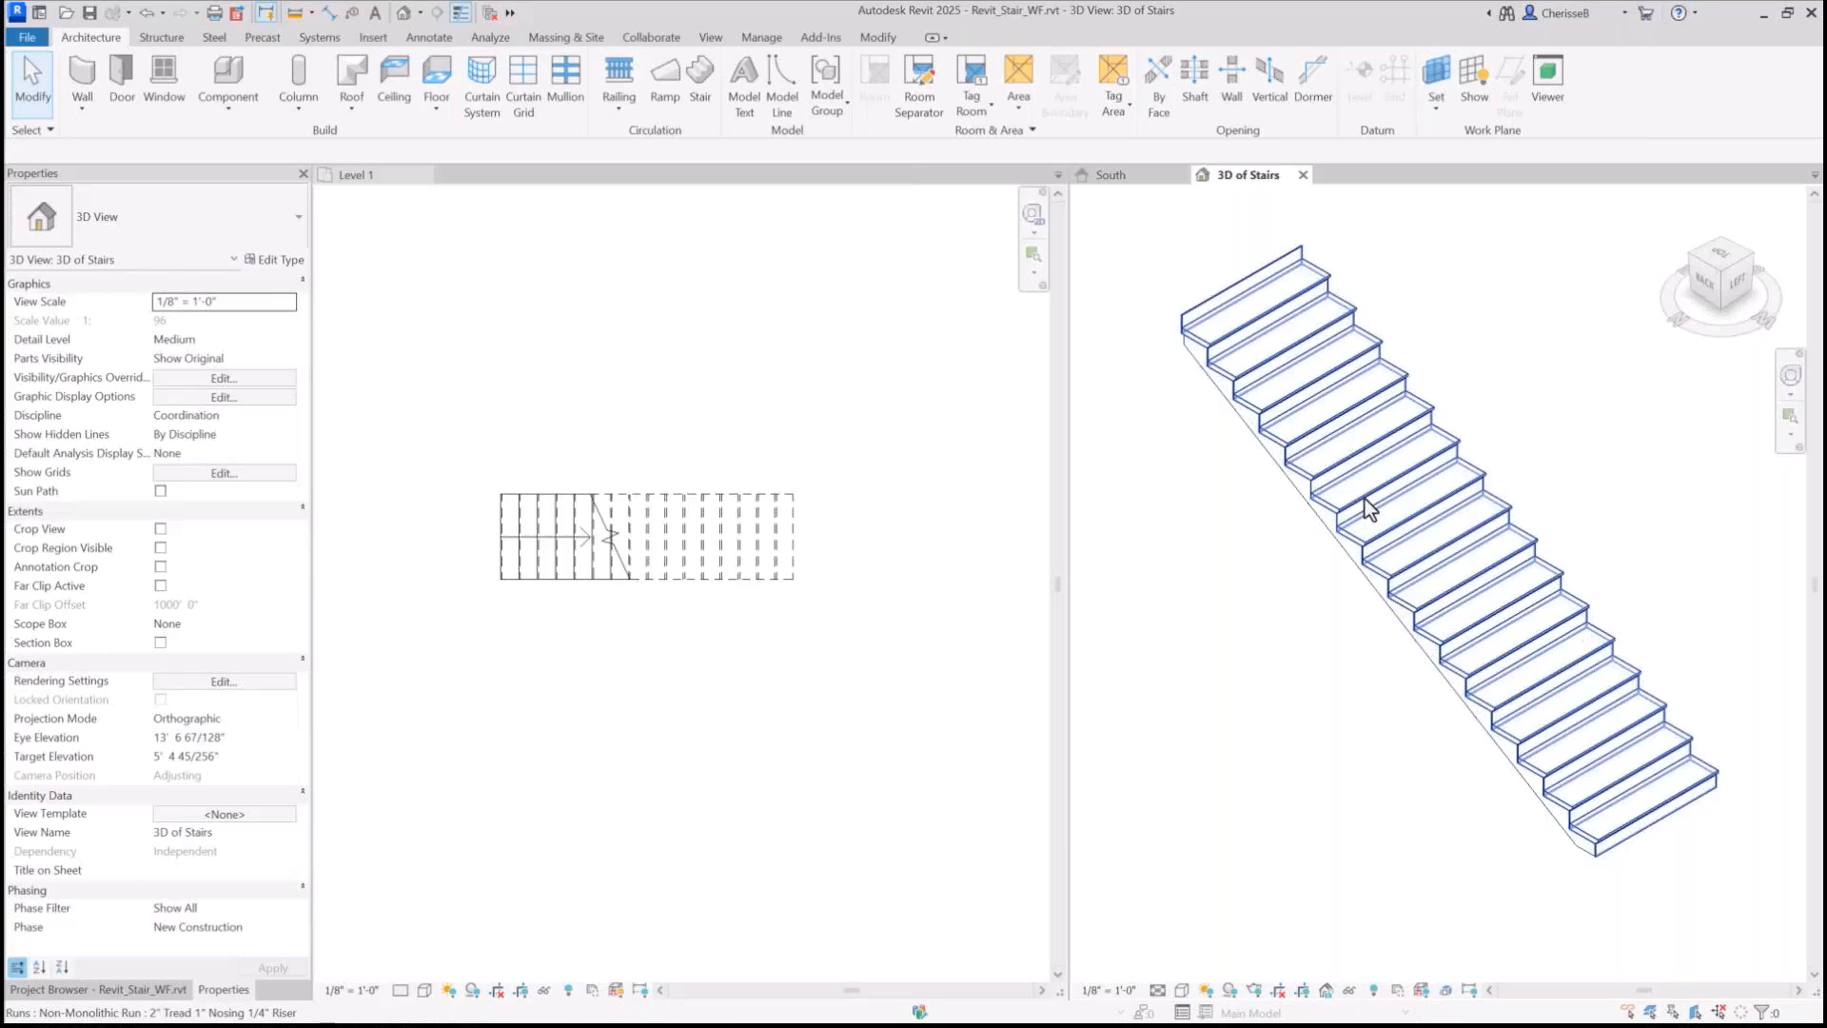
click(1364, 506)
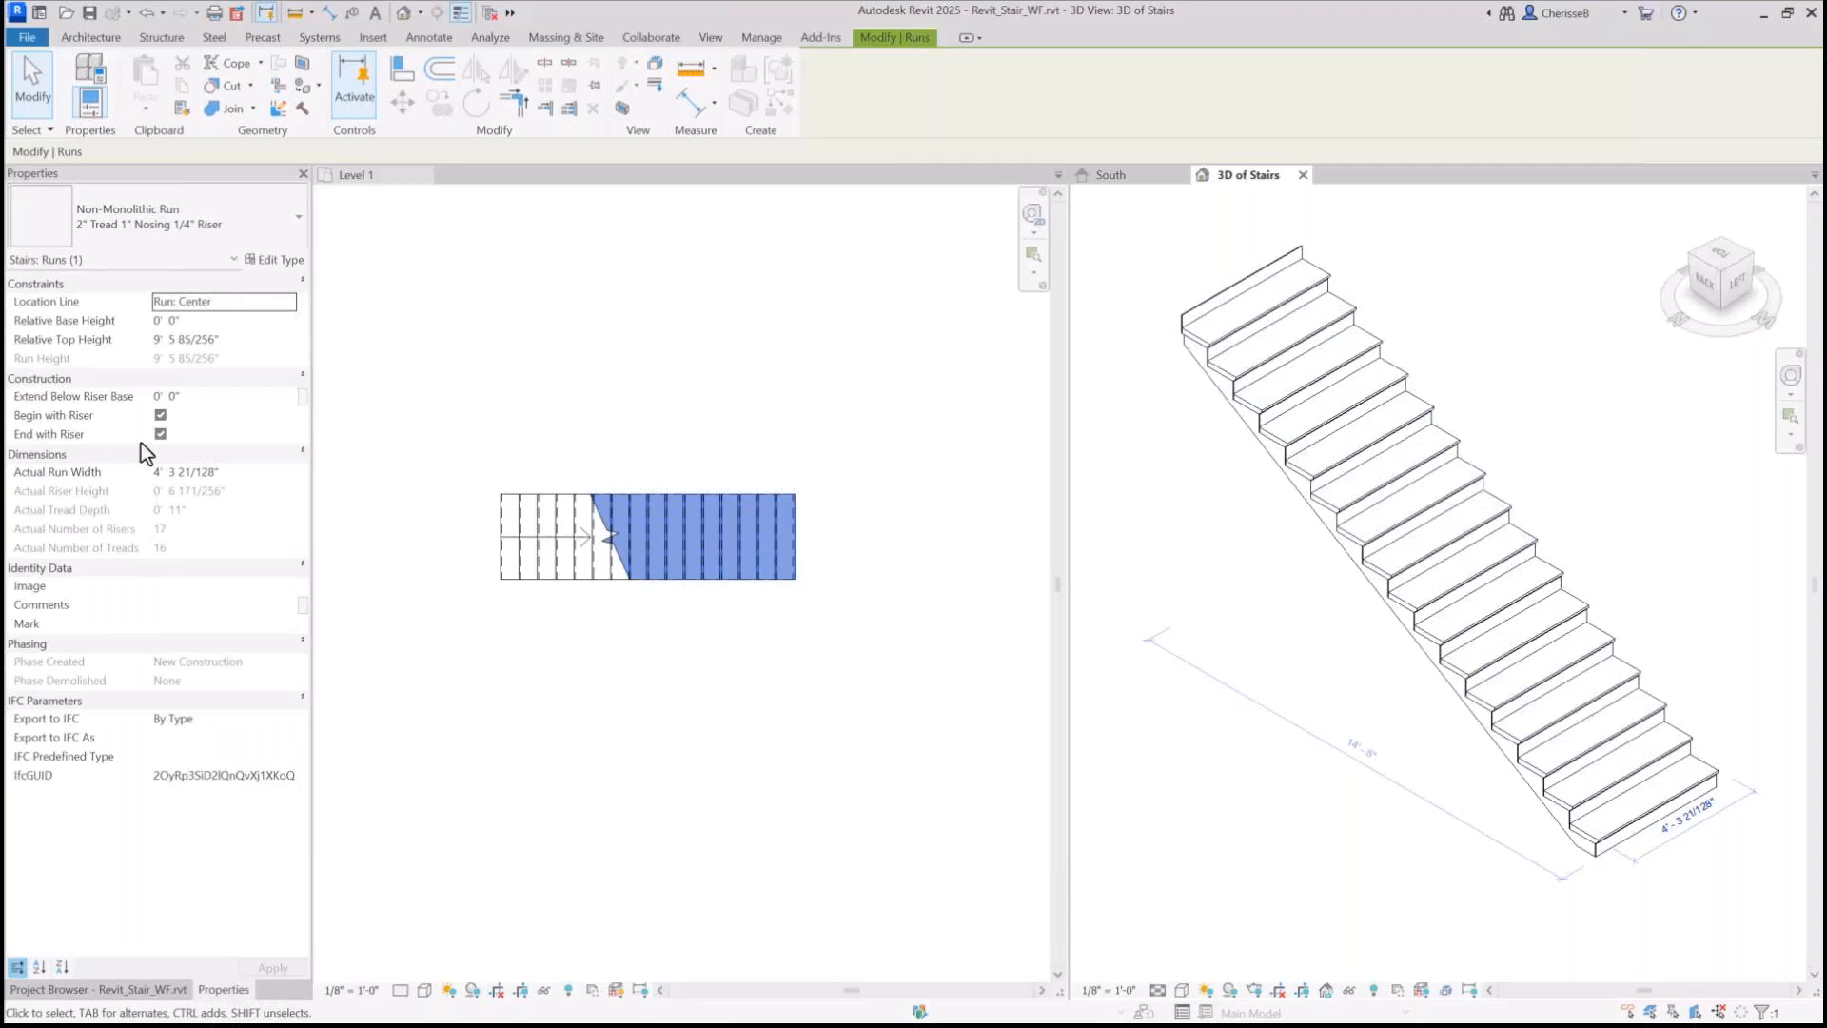
click(160, 434)
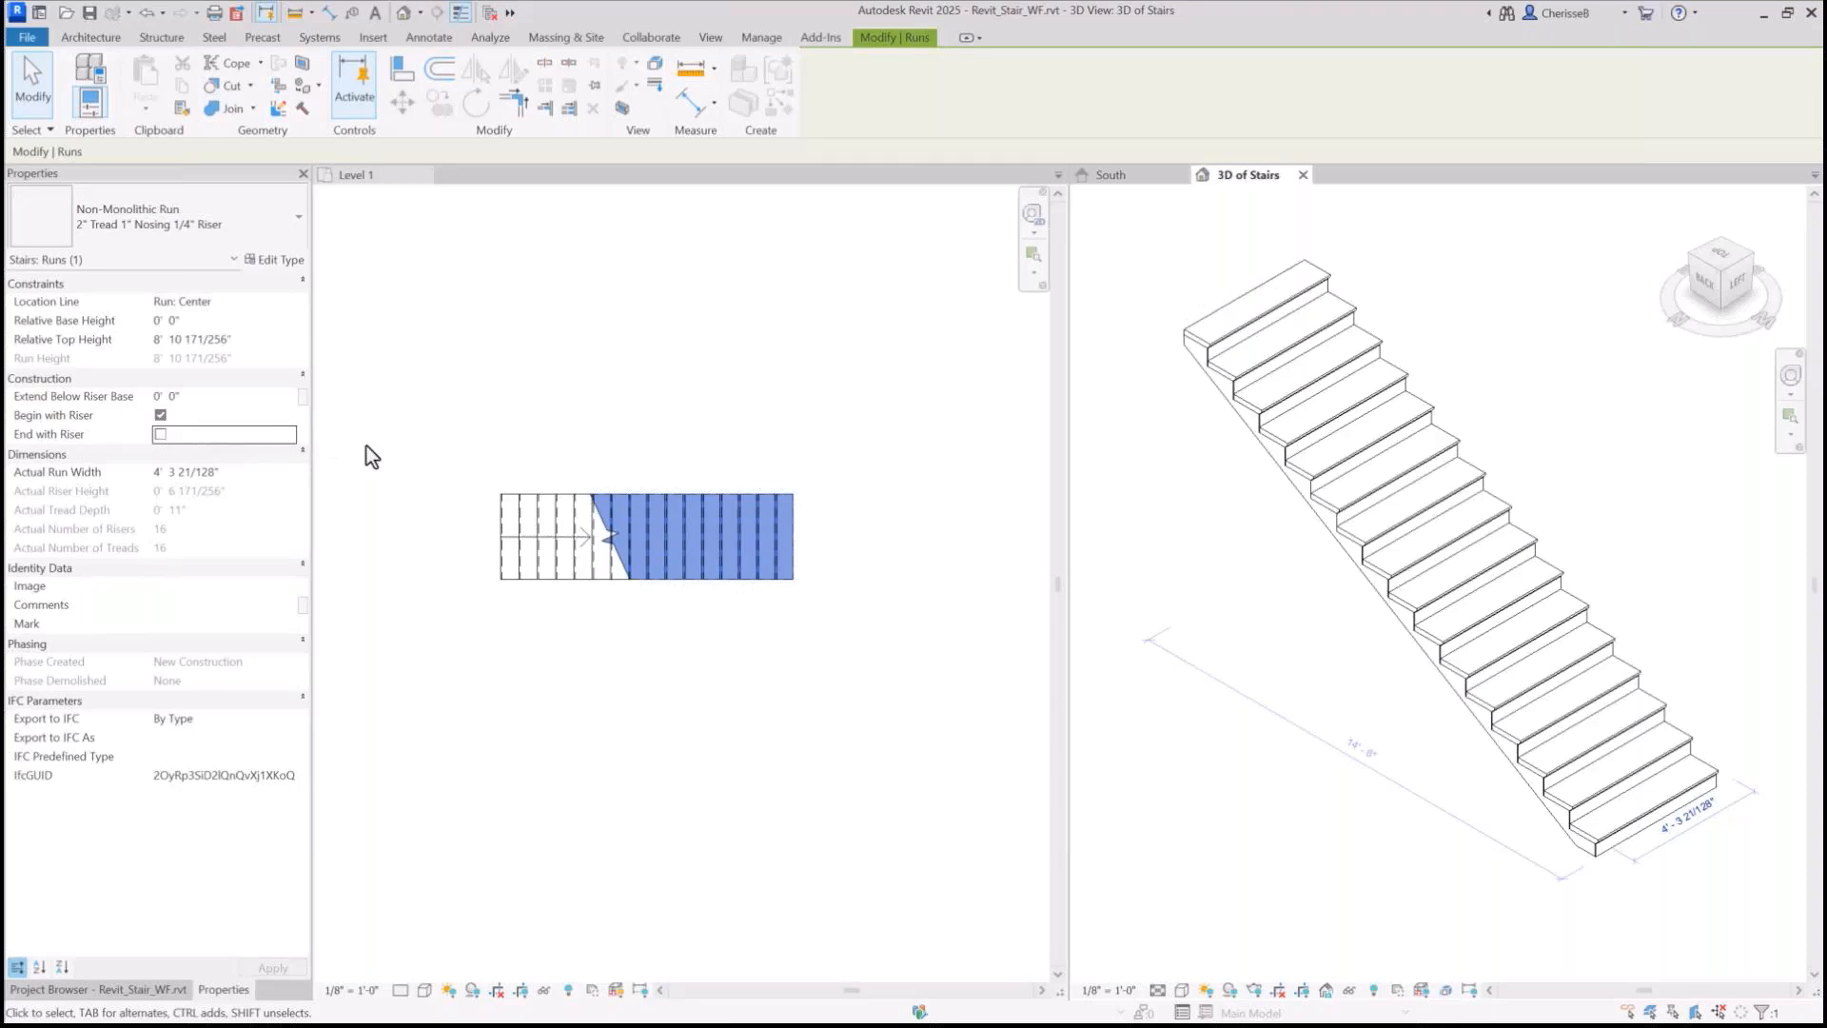
Set the selected run's Actual Run Width to 3' and deselect the run
click(255, 472)
text(3)
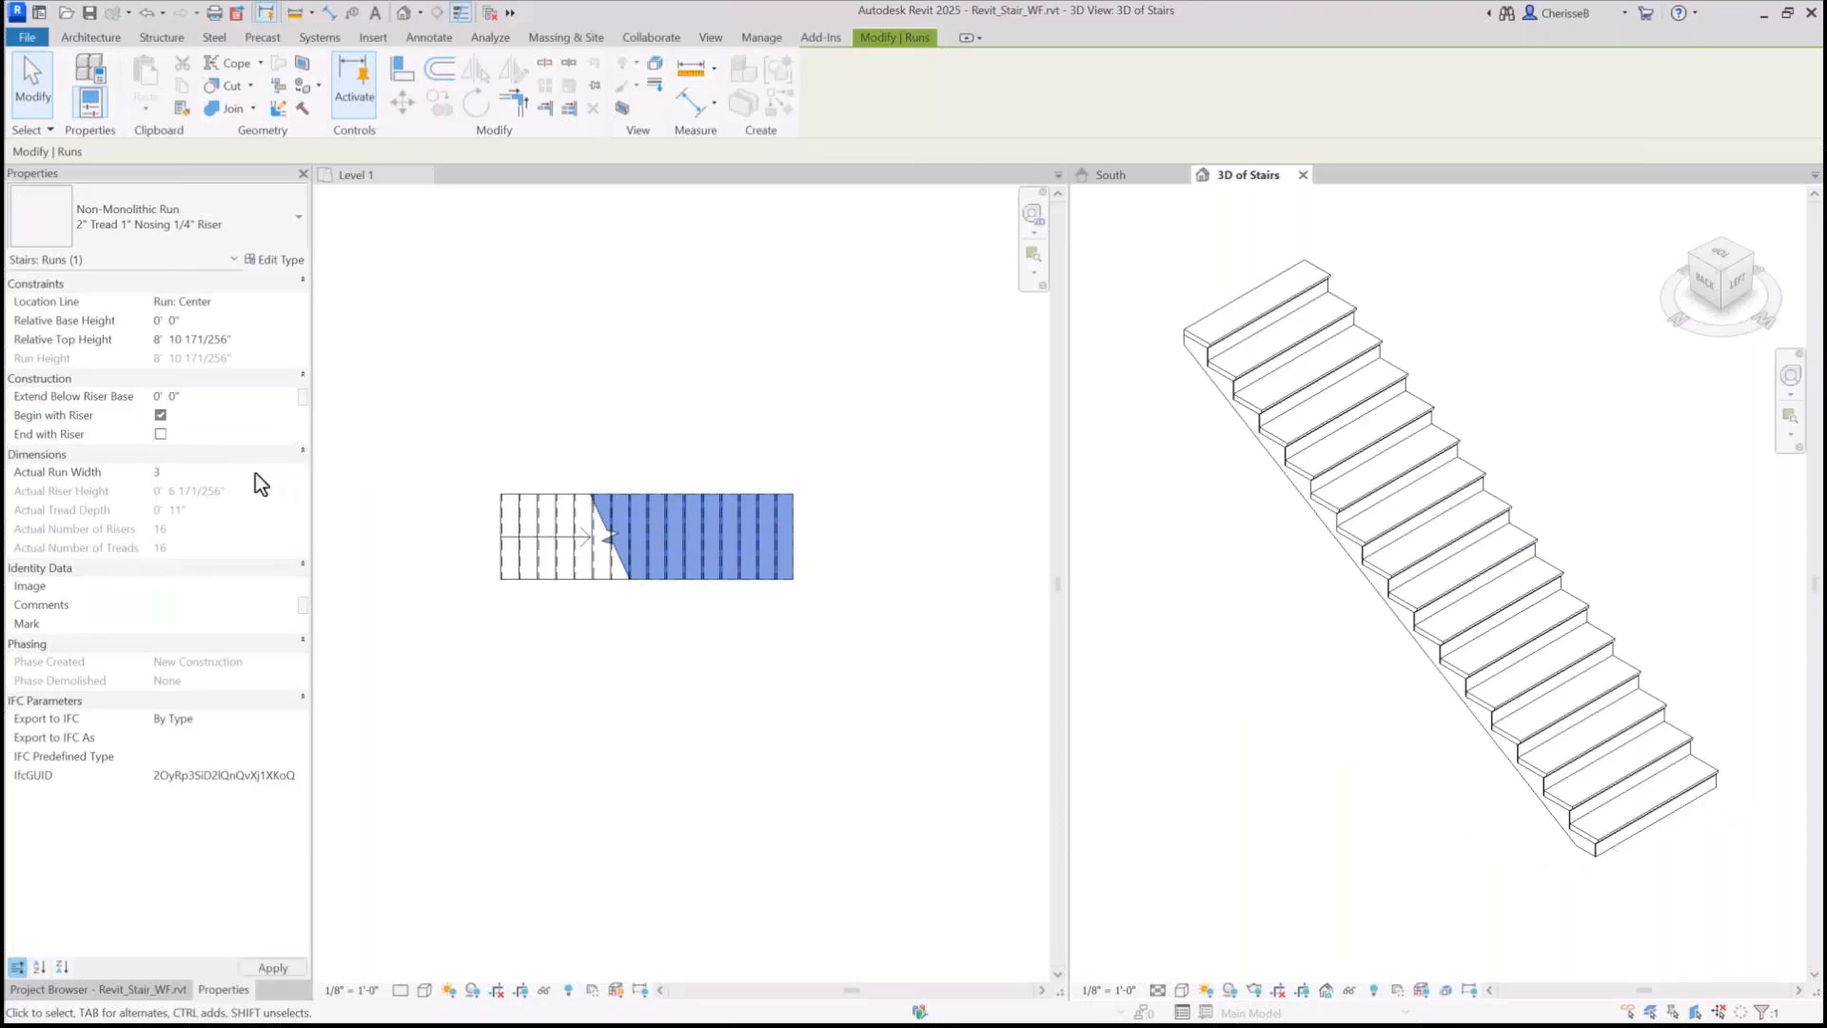
key(Return)
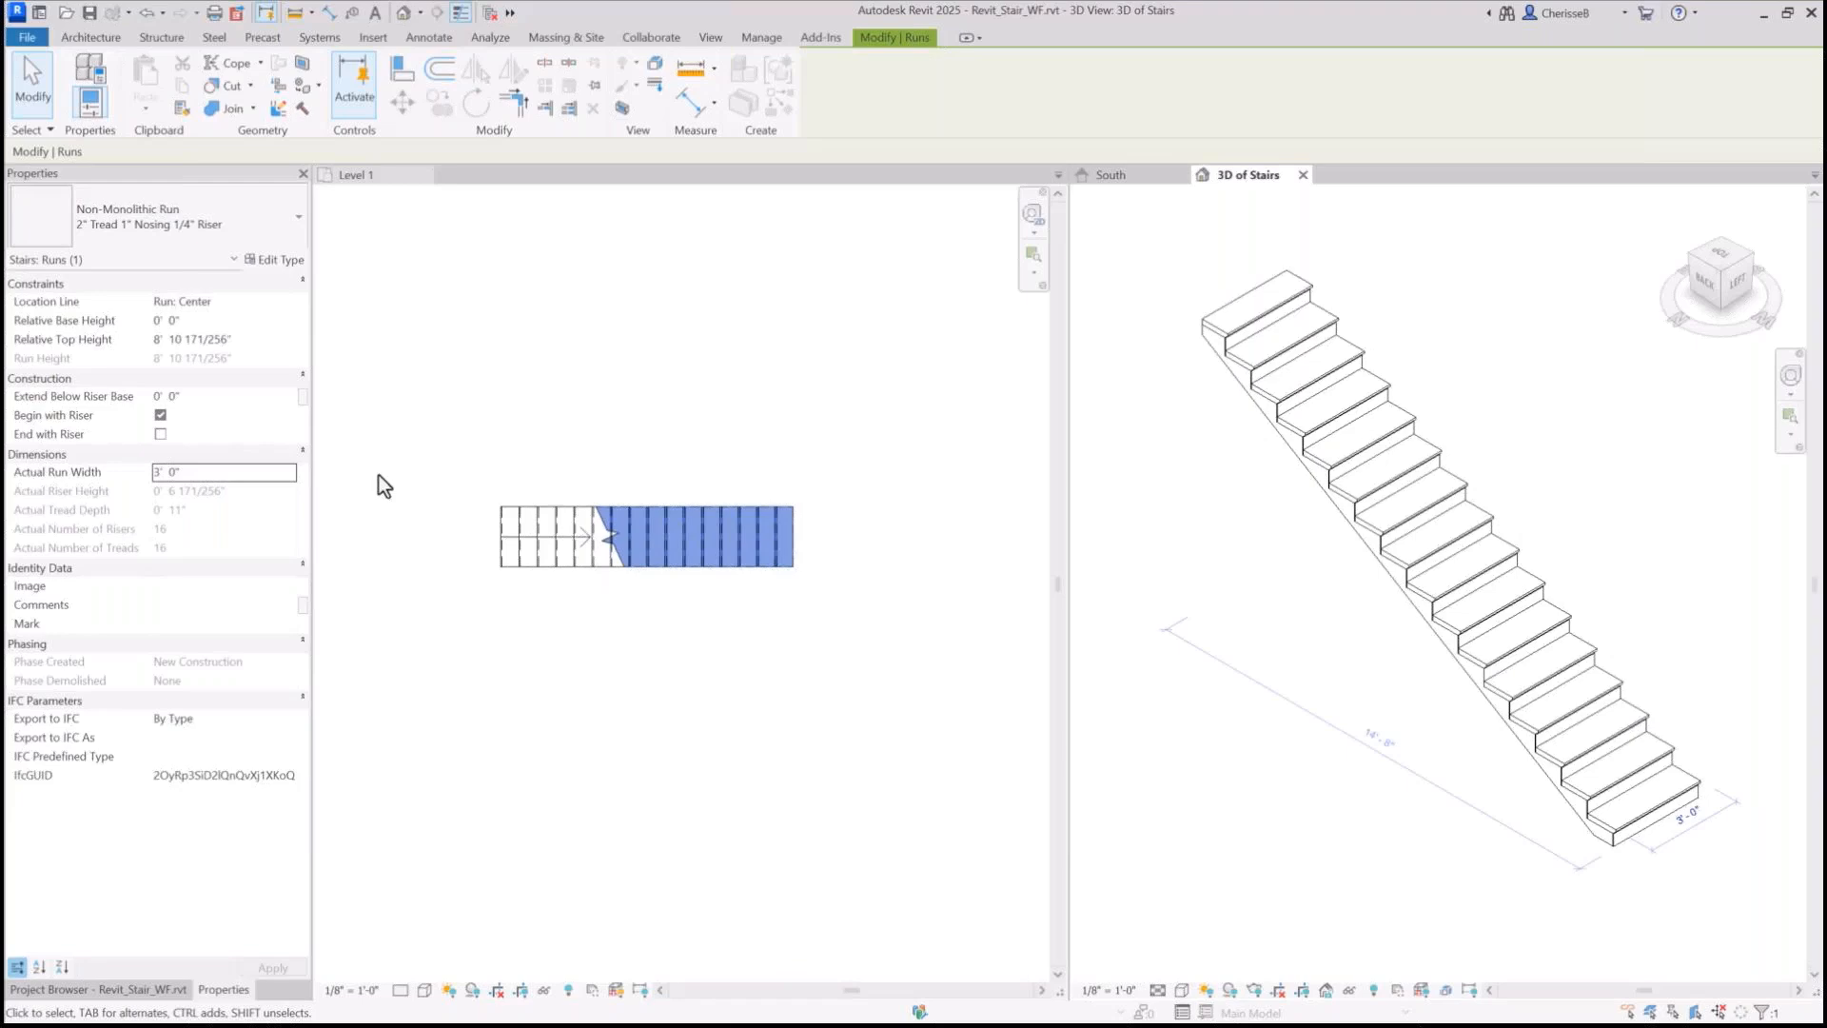
click(1164, 534)
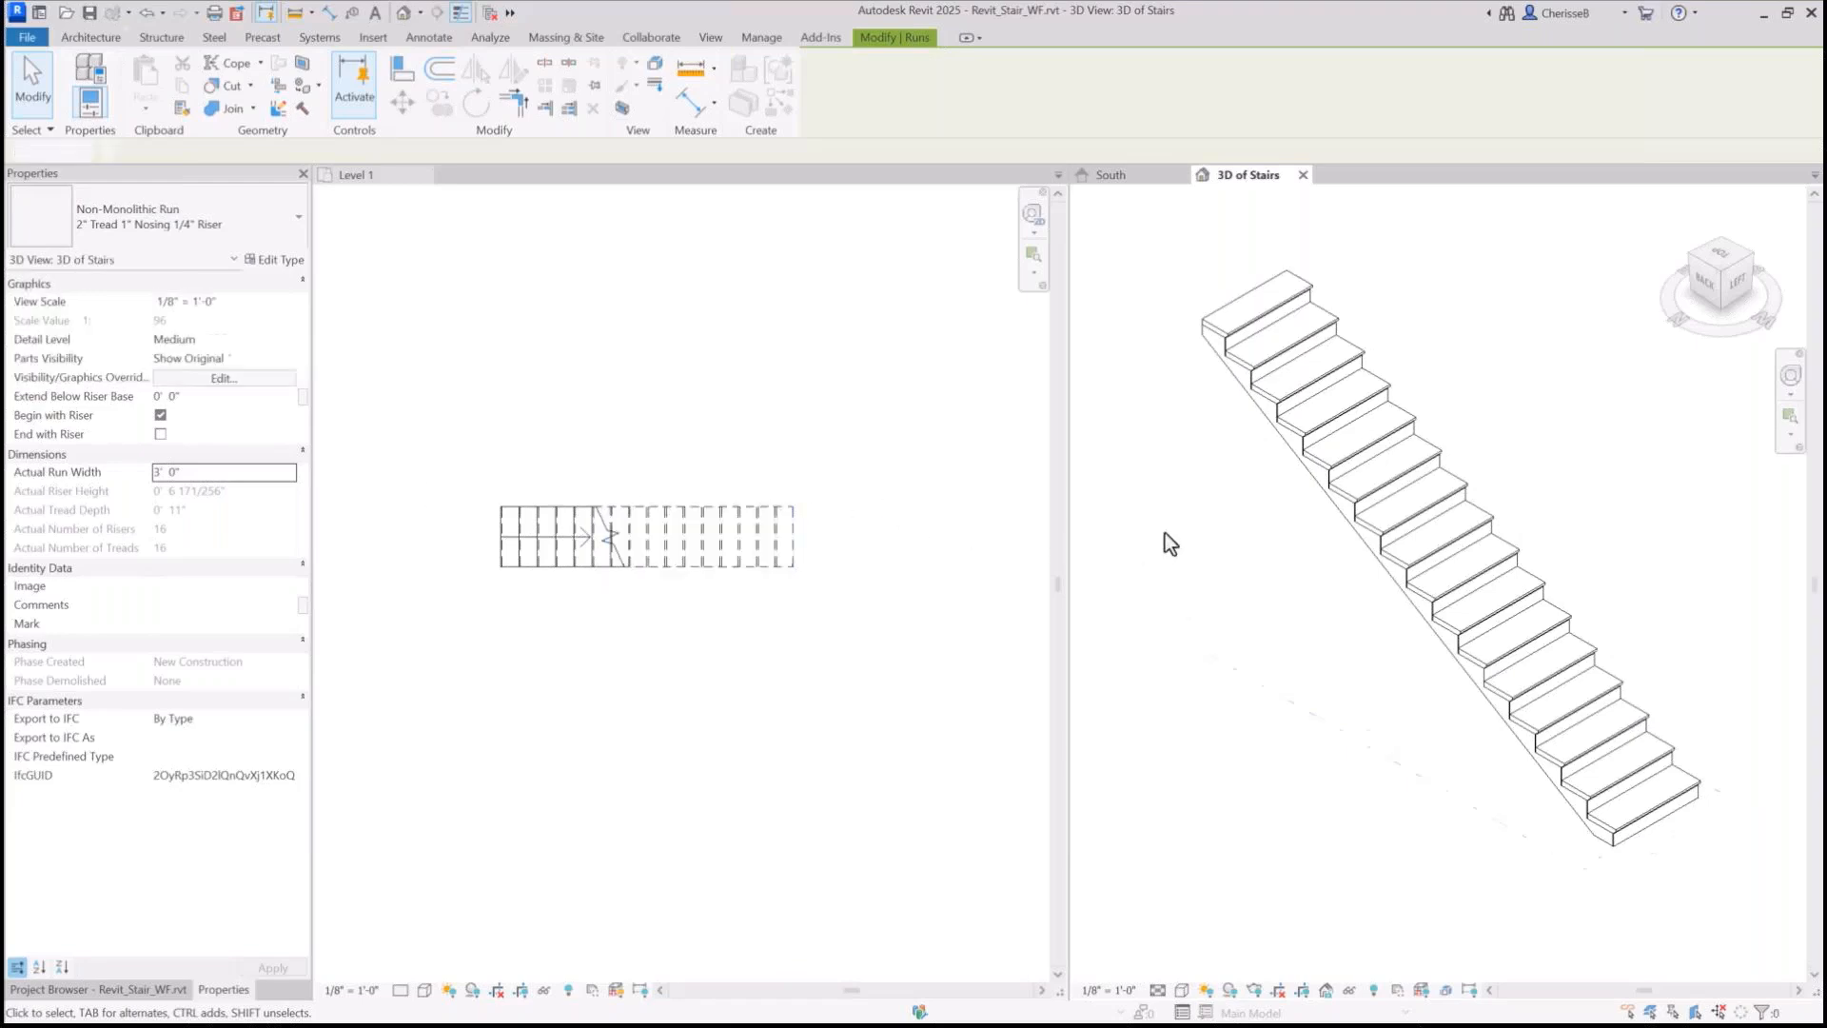
Select the stair's side carriage support in the 3D view to examine its properties, and deselect it
key(Tab)
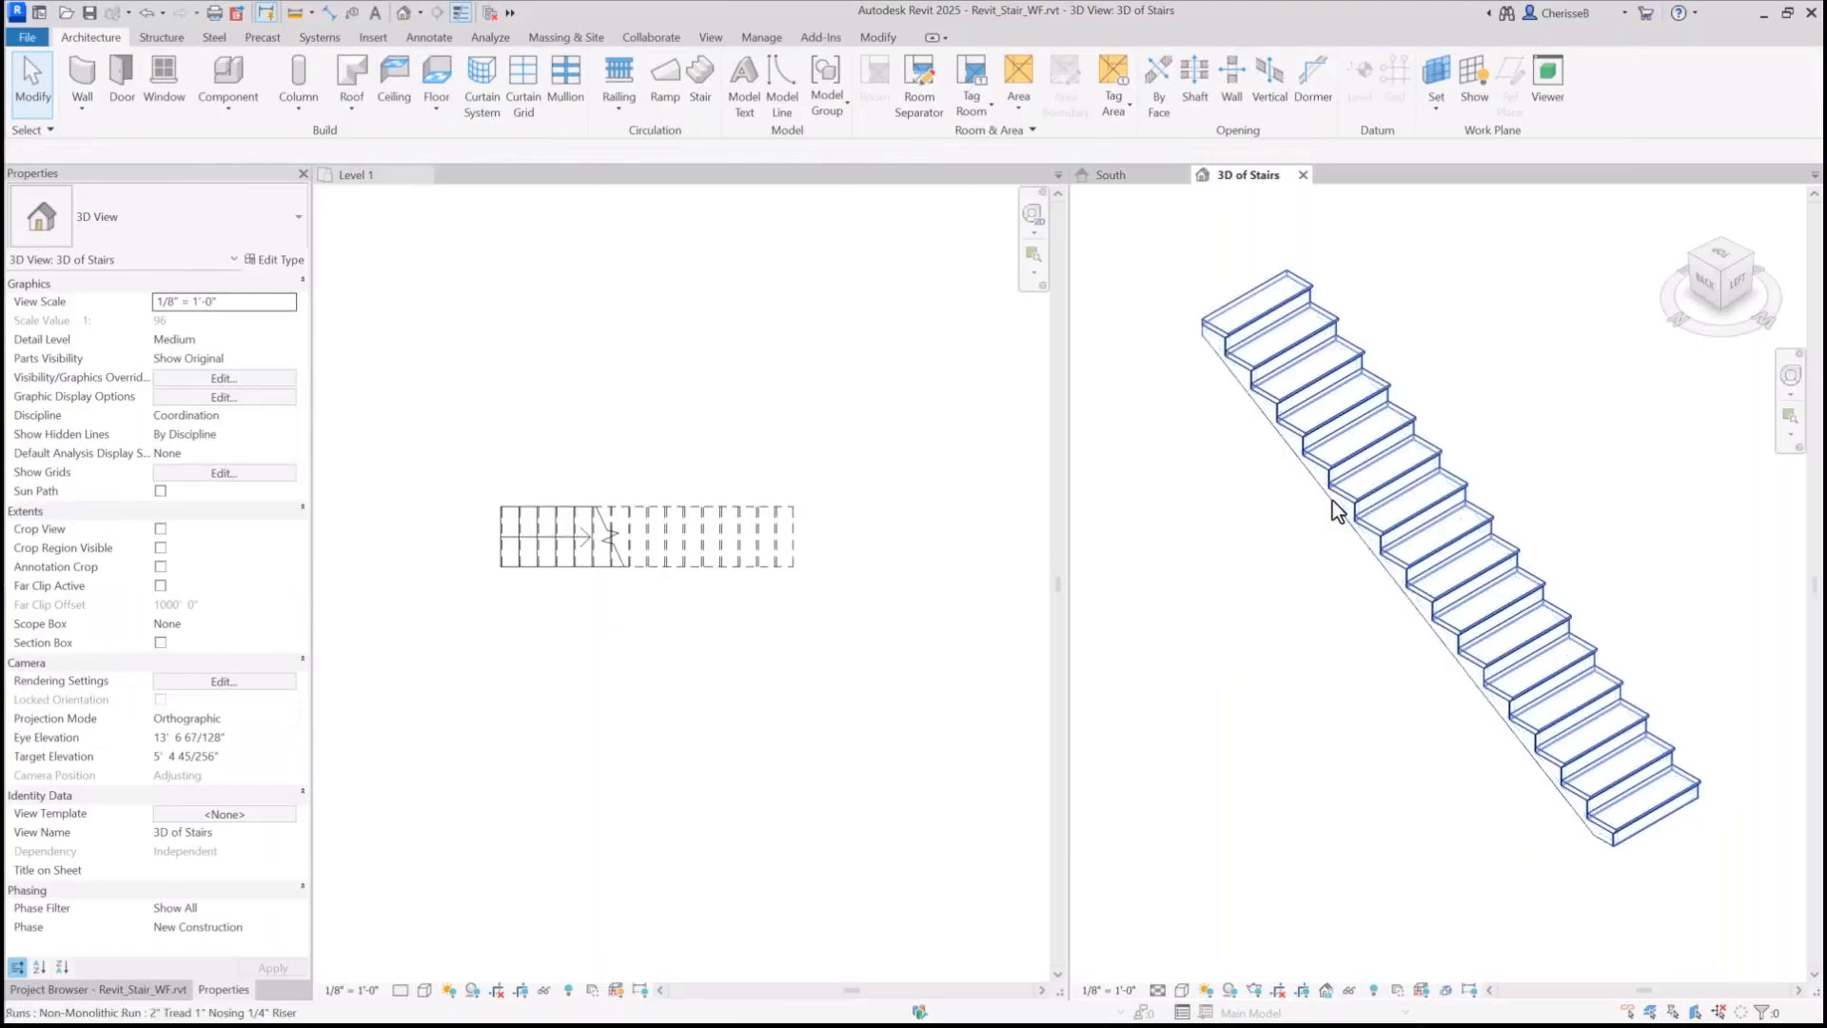
key(Tab)
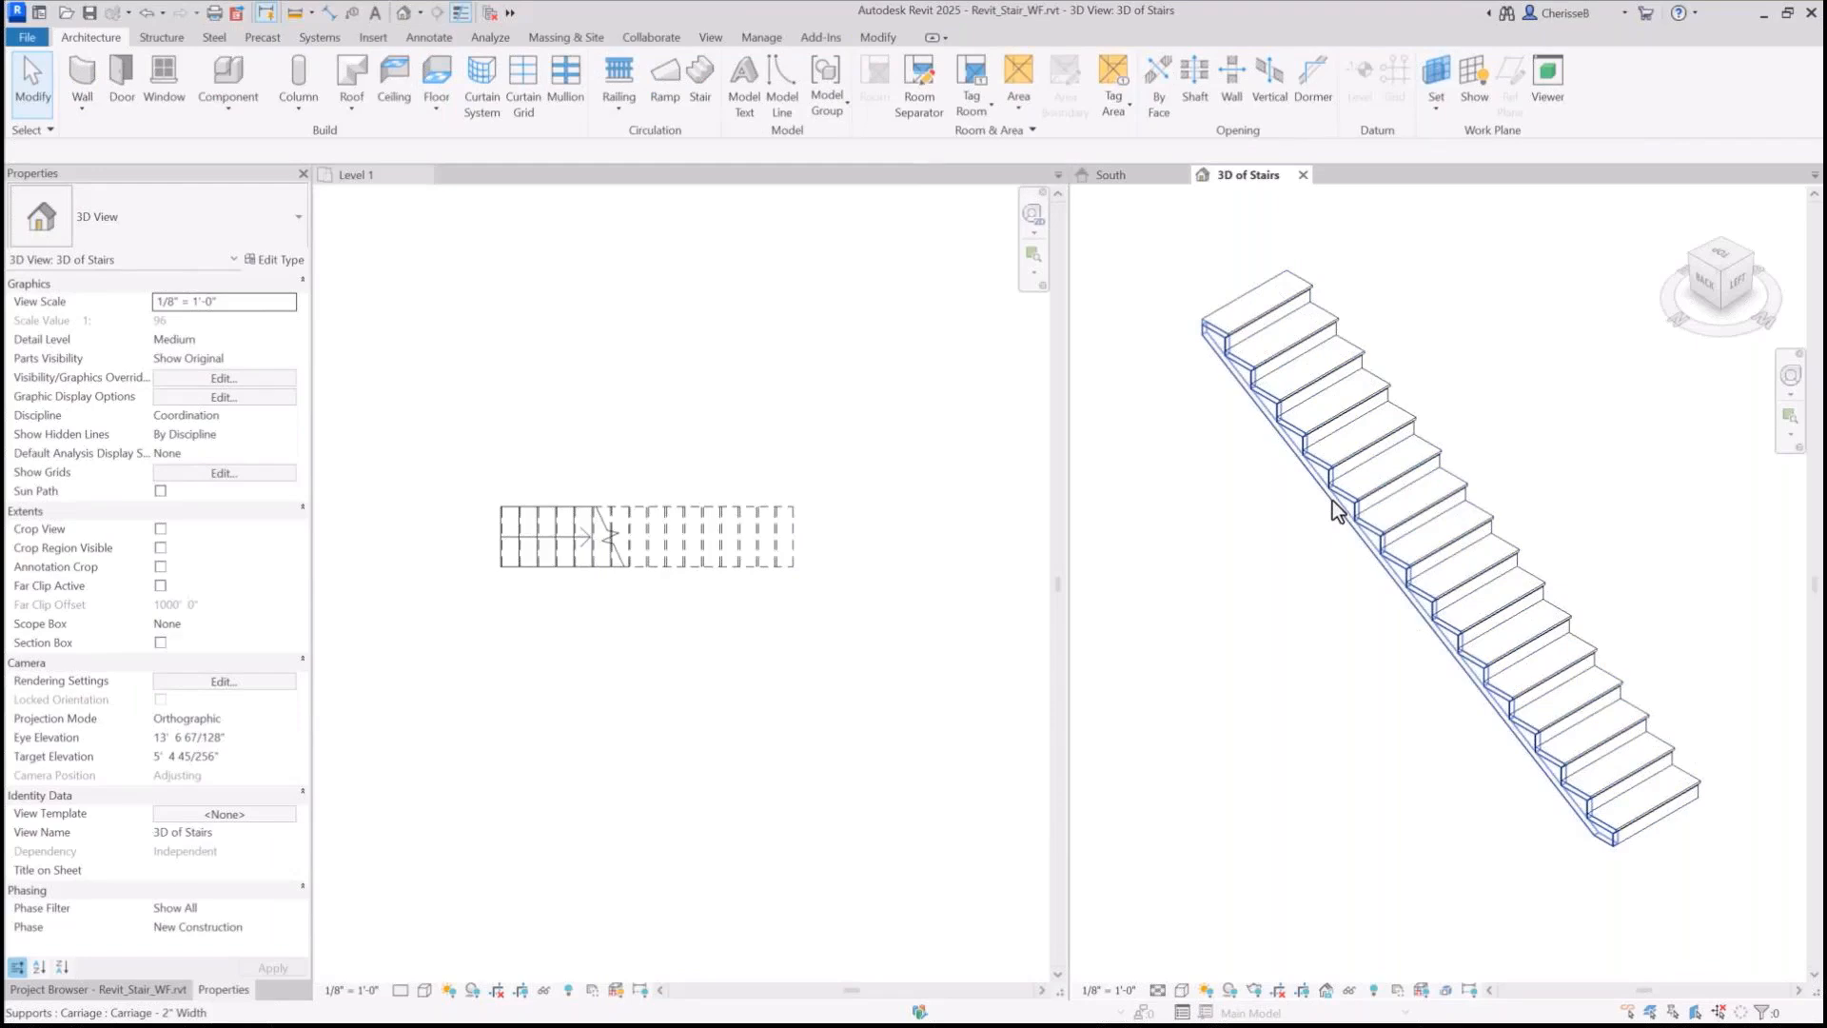
click(1337, 511)
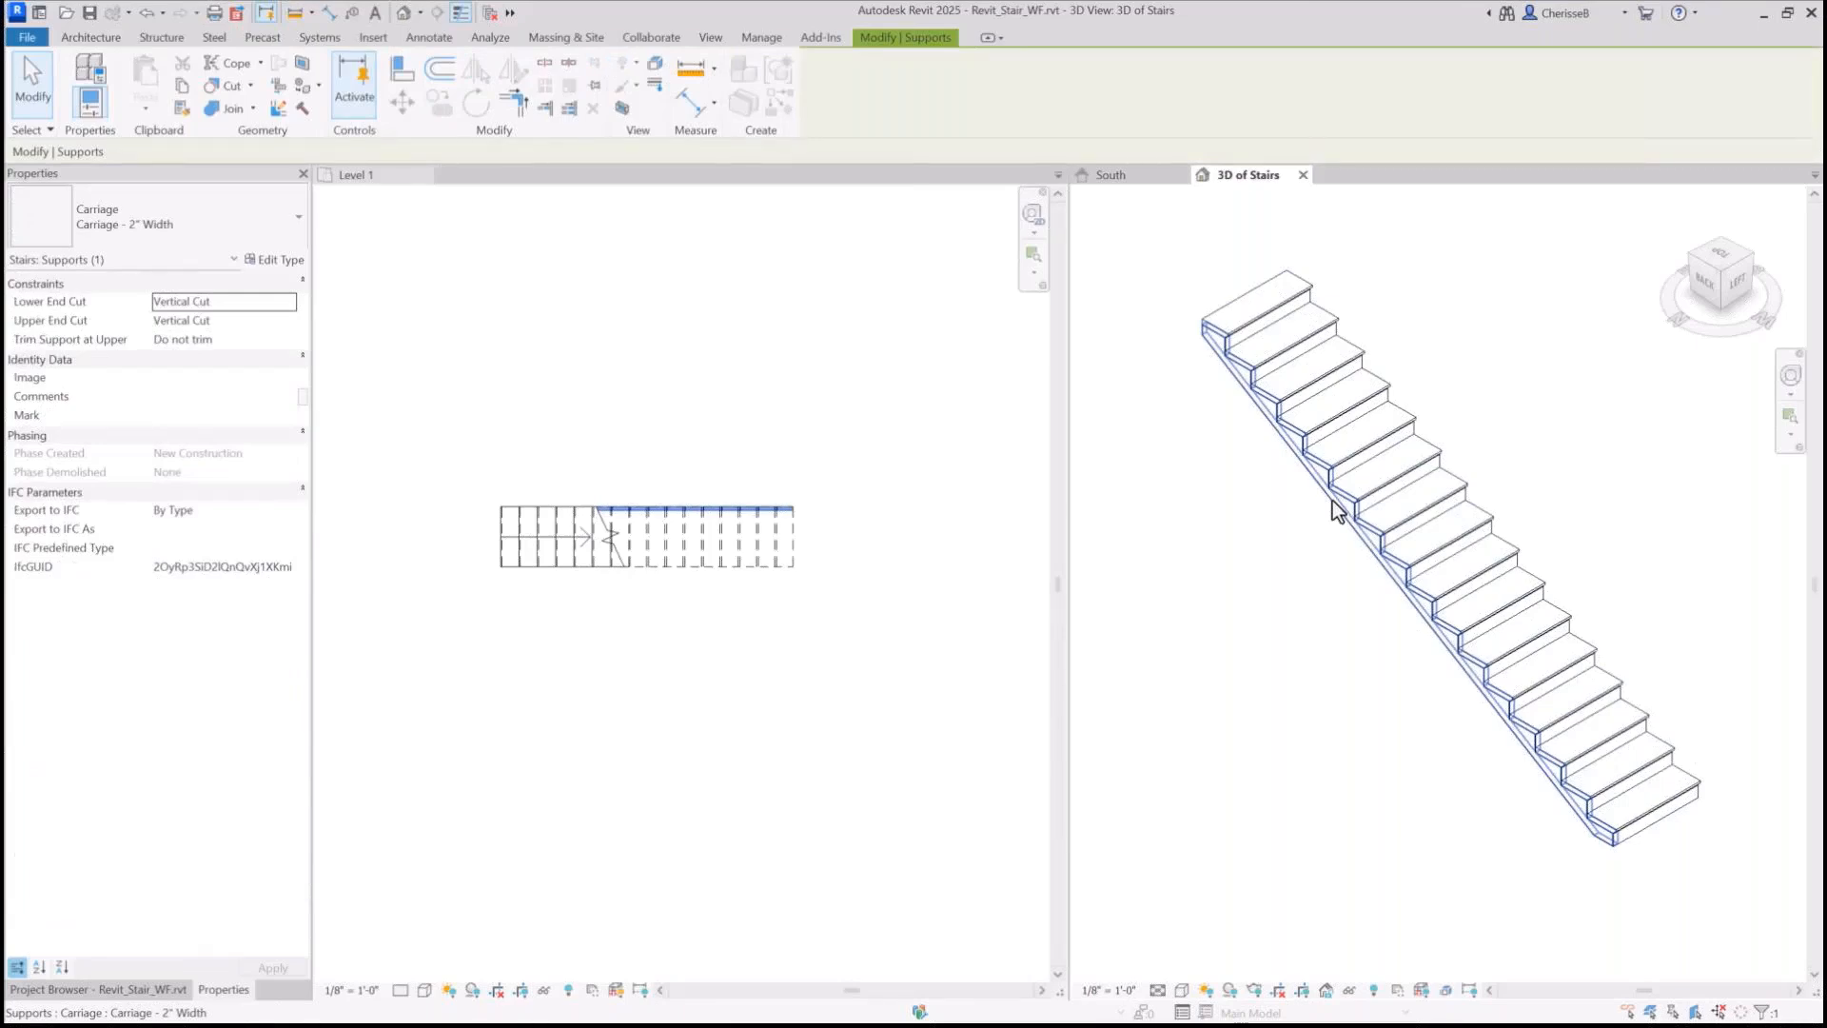
click(1129, 489)
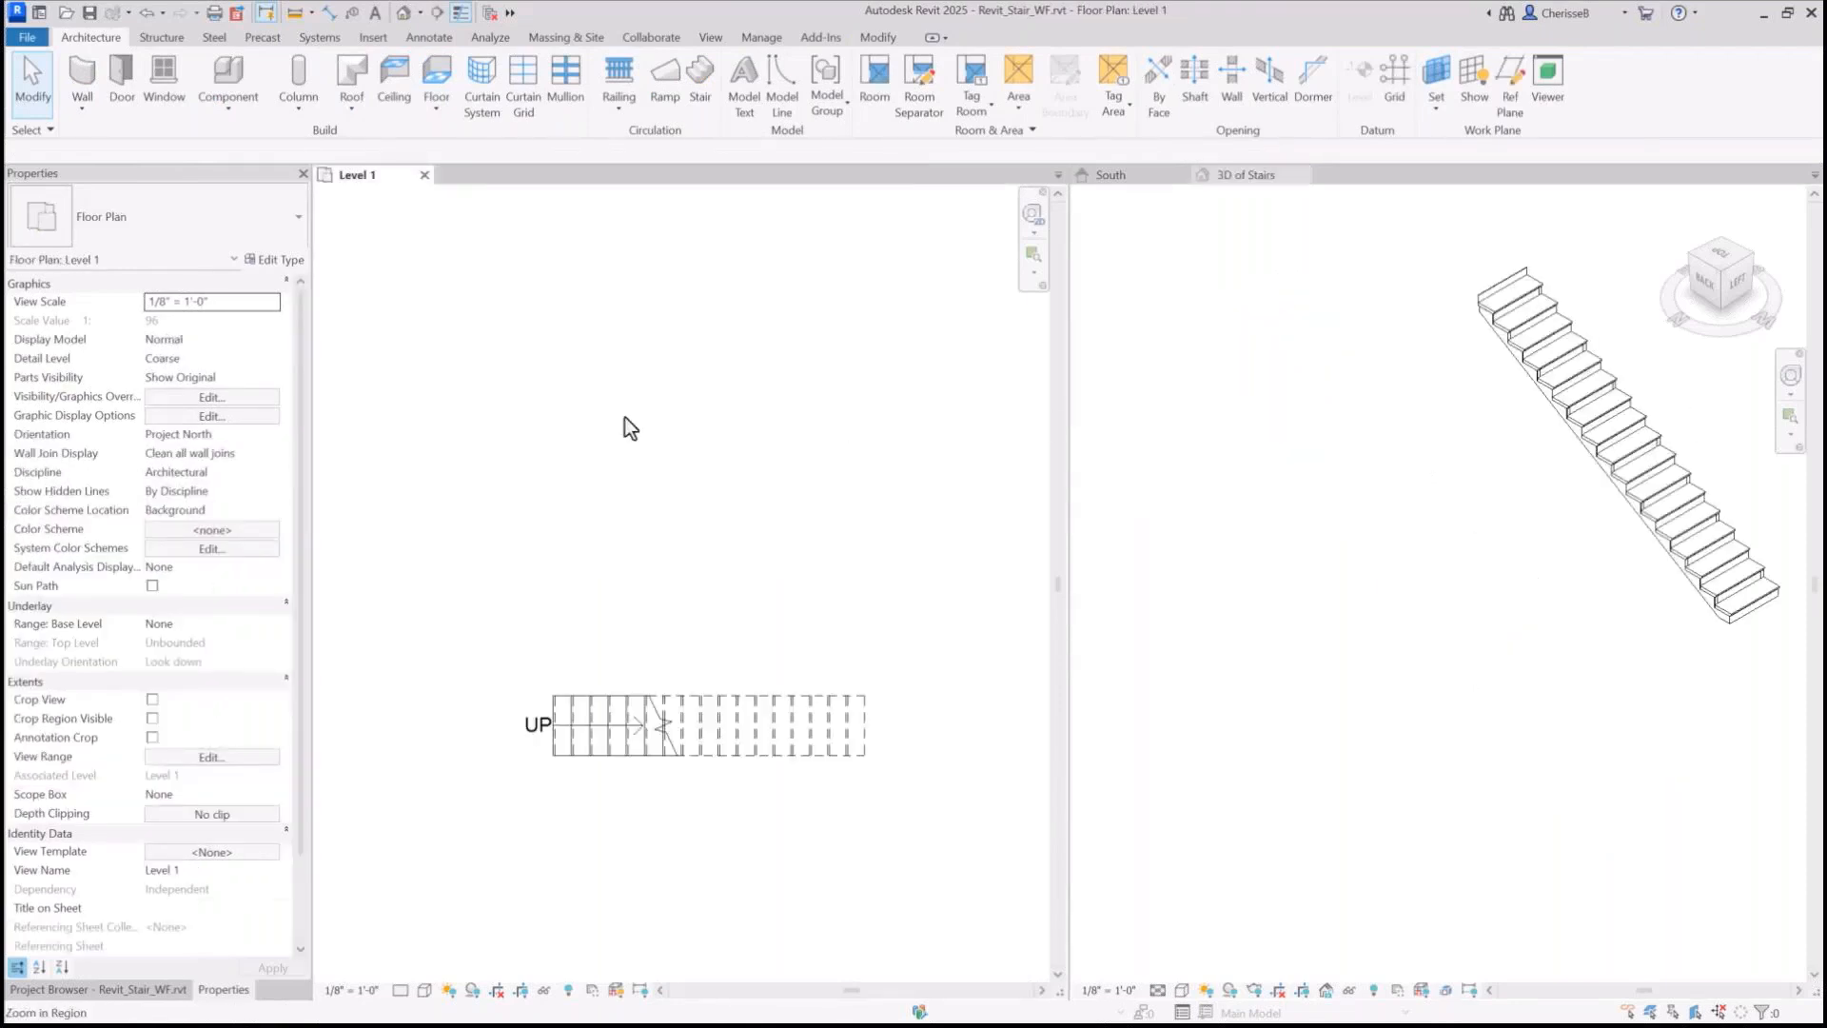
Sketch a U-shaped stair above the straight one in Level 1, with two parallel 9-riser, 3' wide runs joined by an automatic landing
click(699, 99)
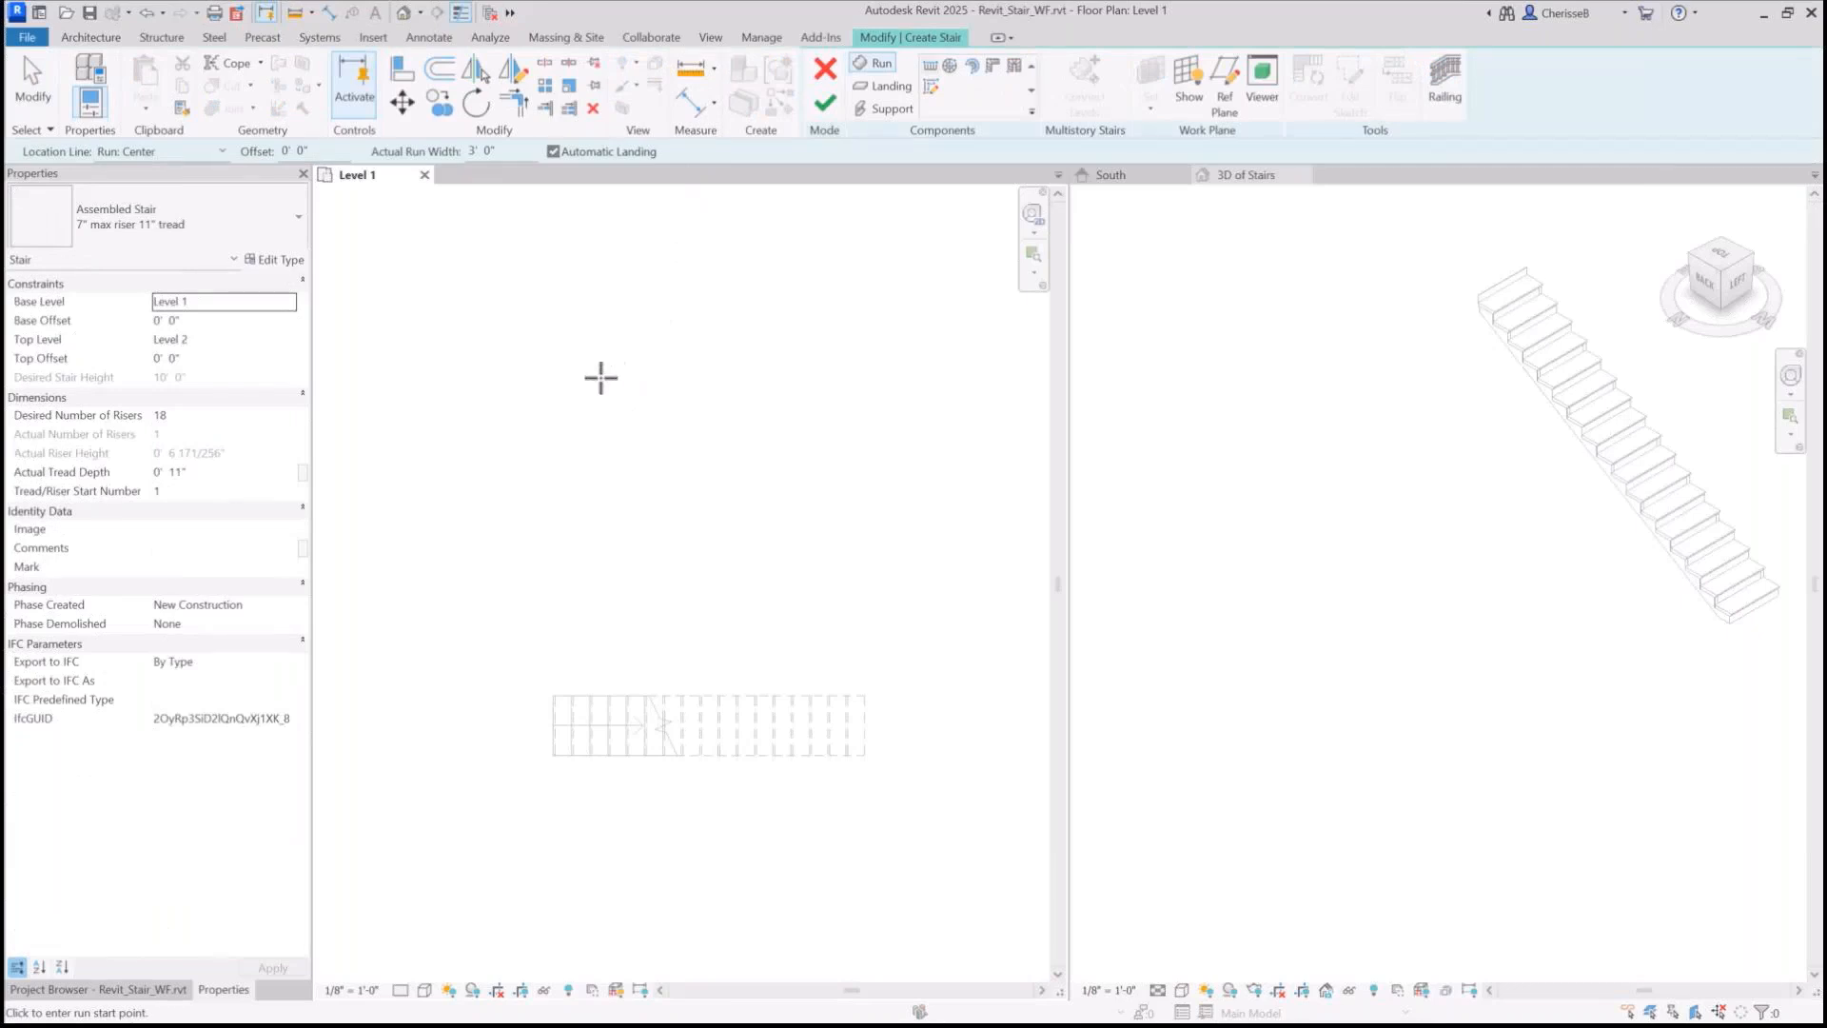
click(571, 383)
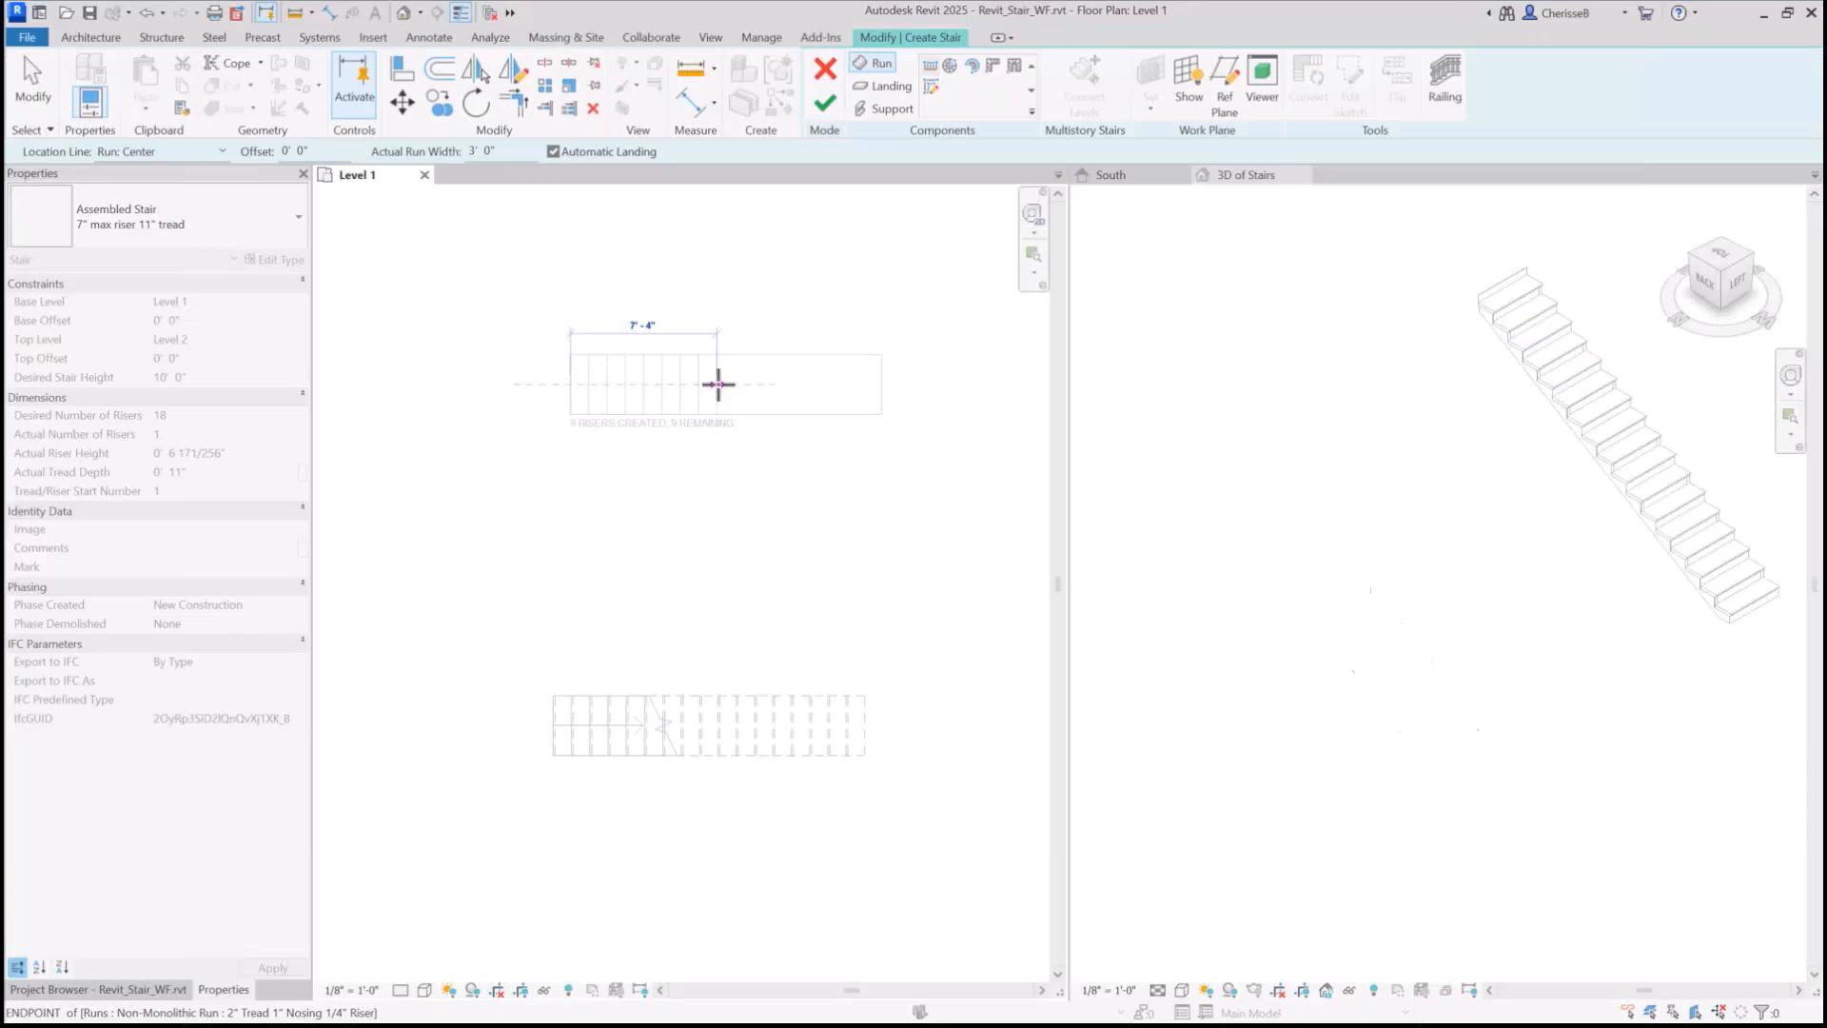
click(719, 384)
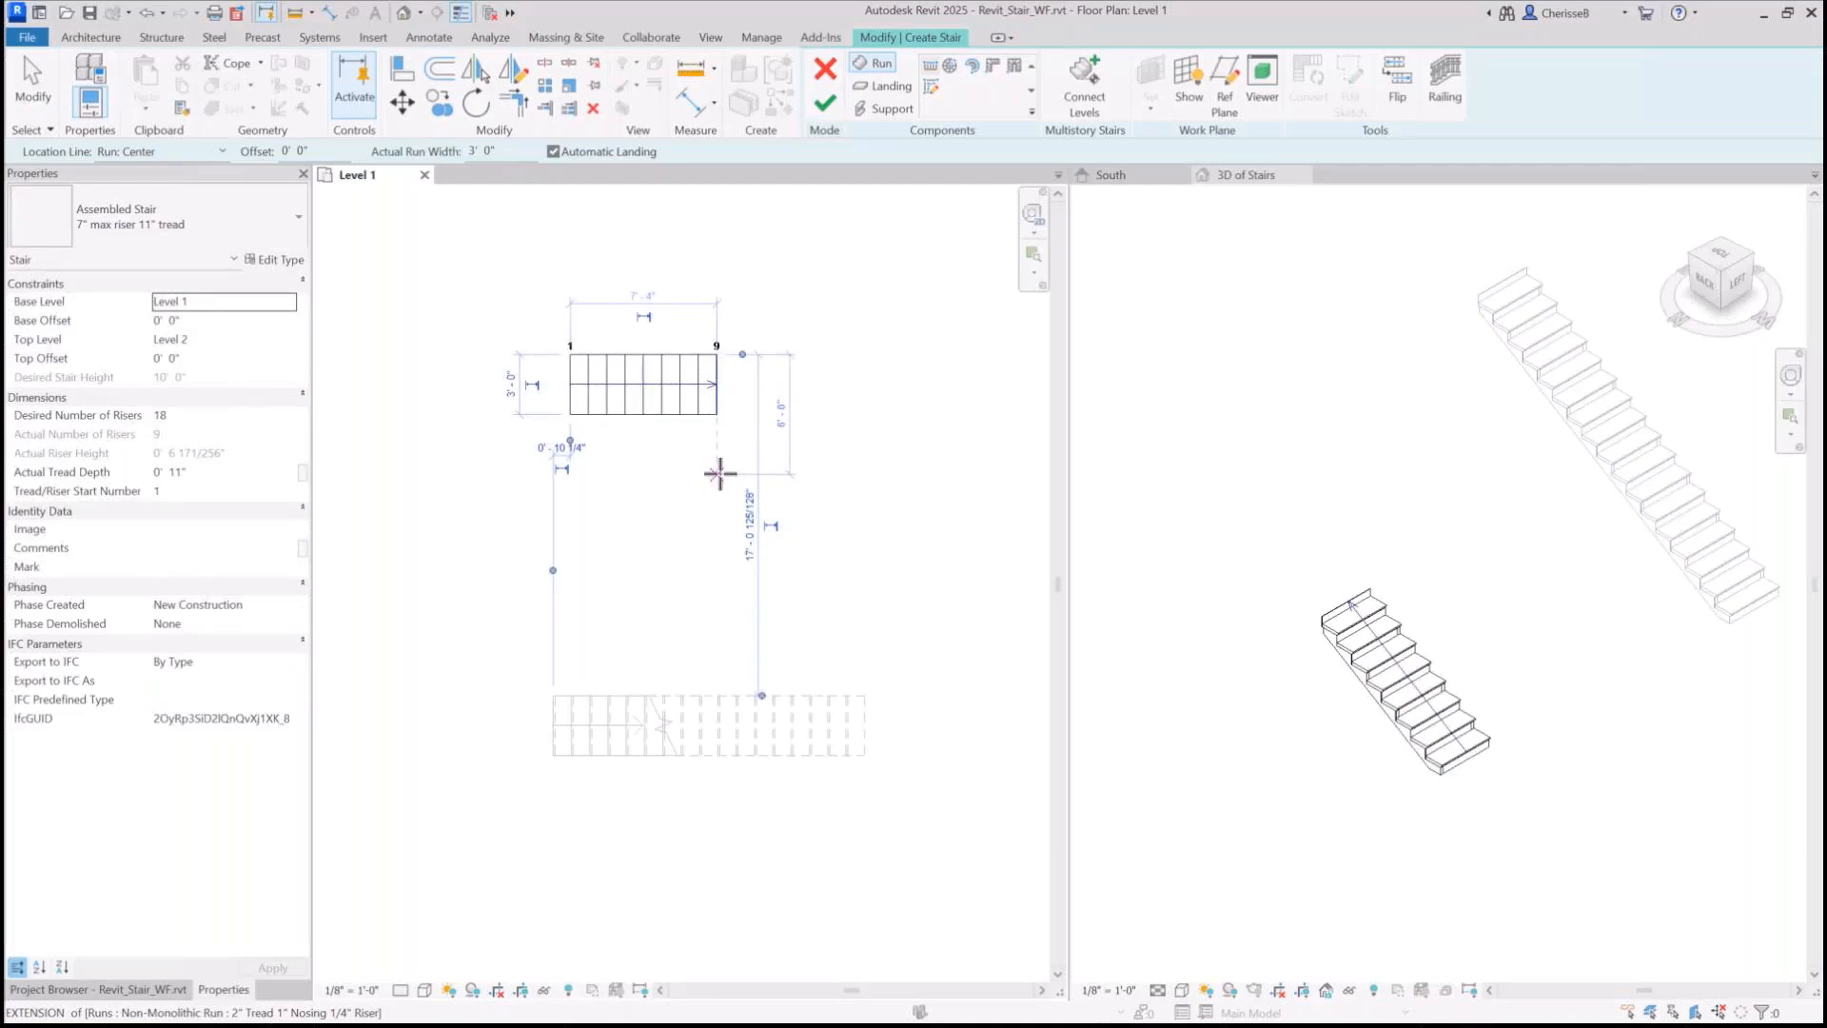
click(721, 473)
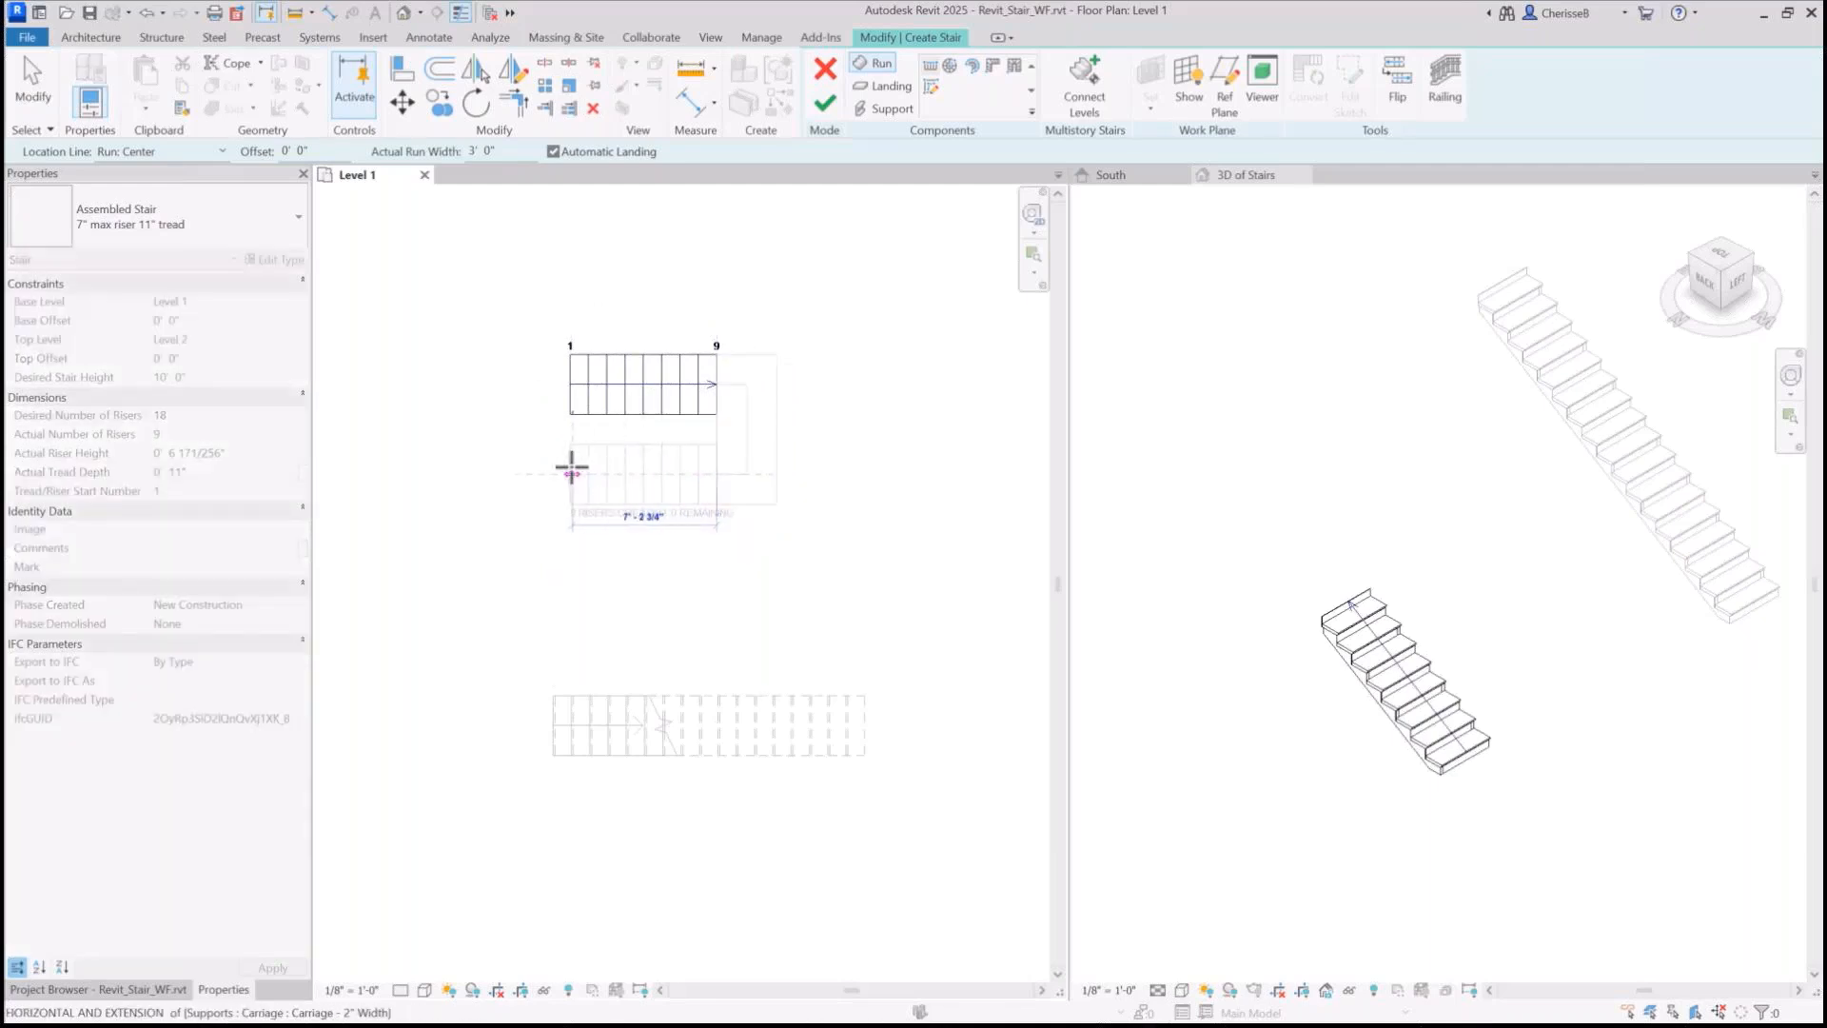
click(571, 467)
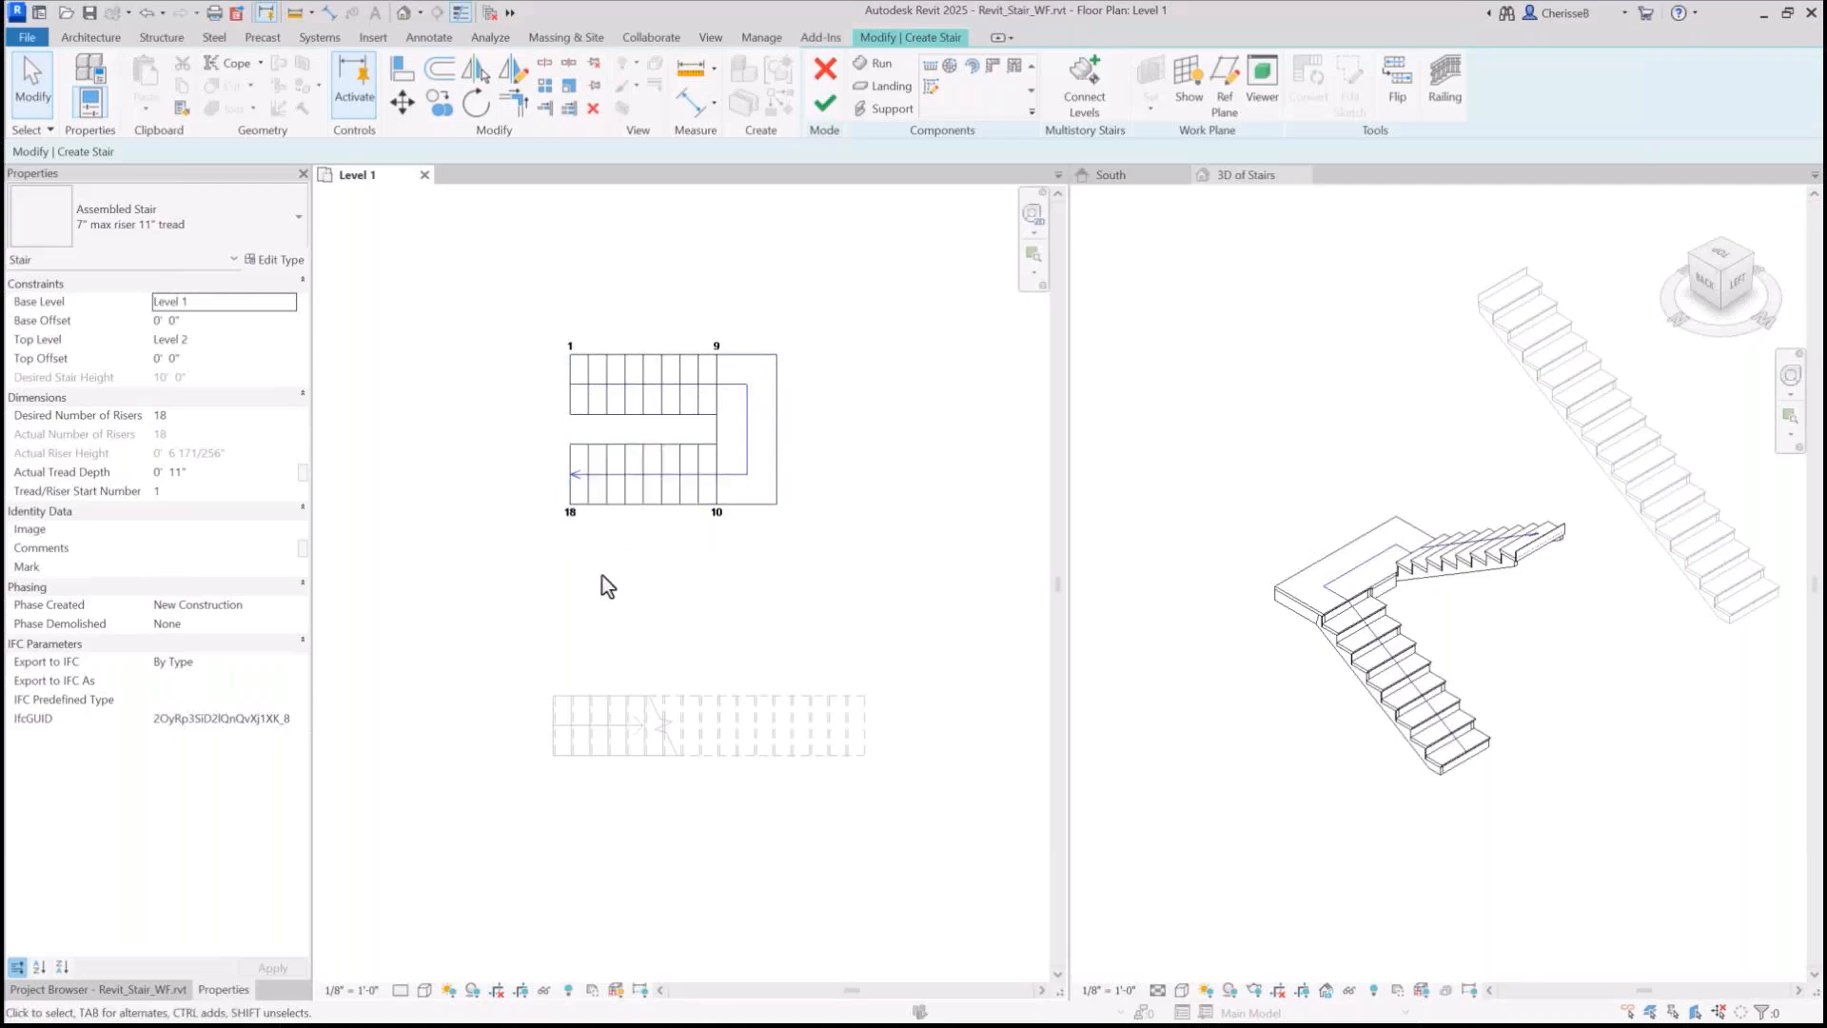
Examine the properties and shape handles of both runs and the landing in turn, and clear the selection
click(637, 488)
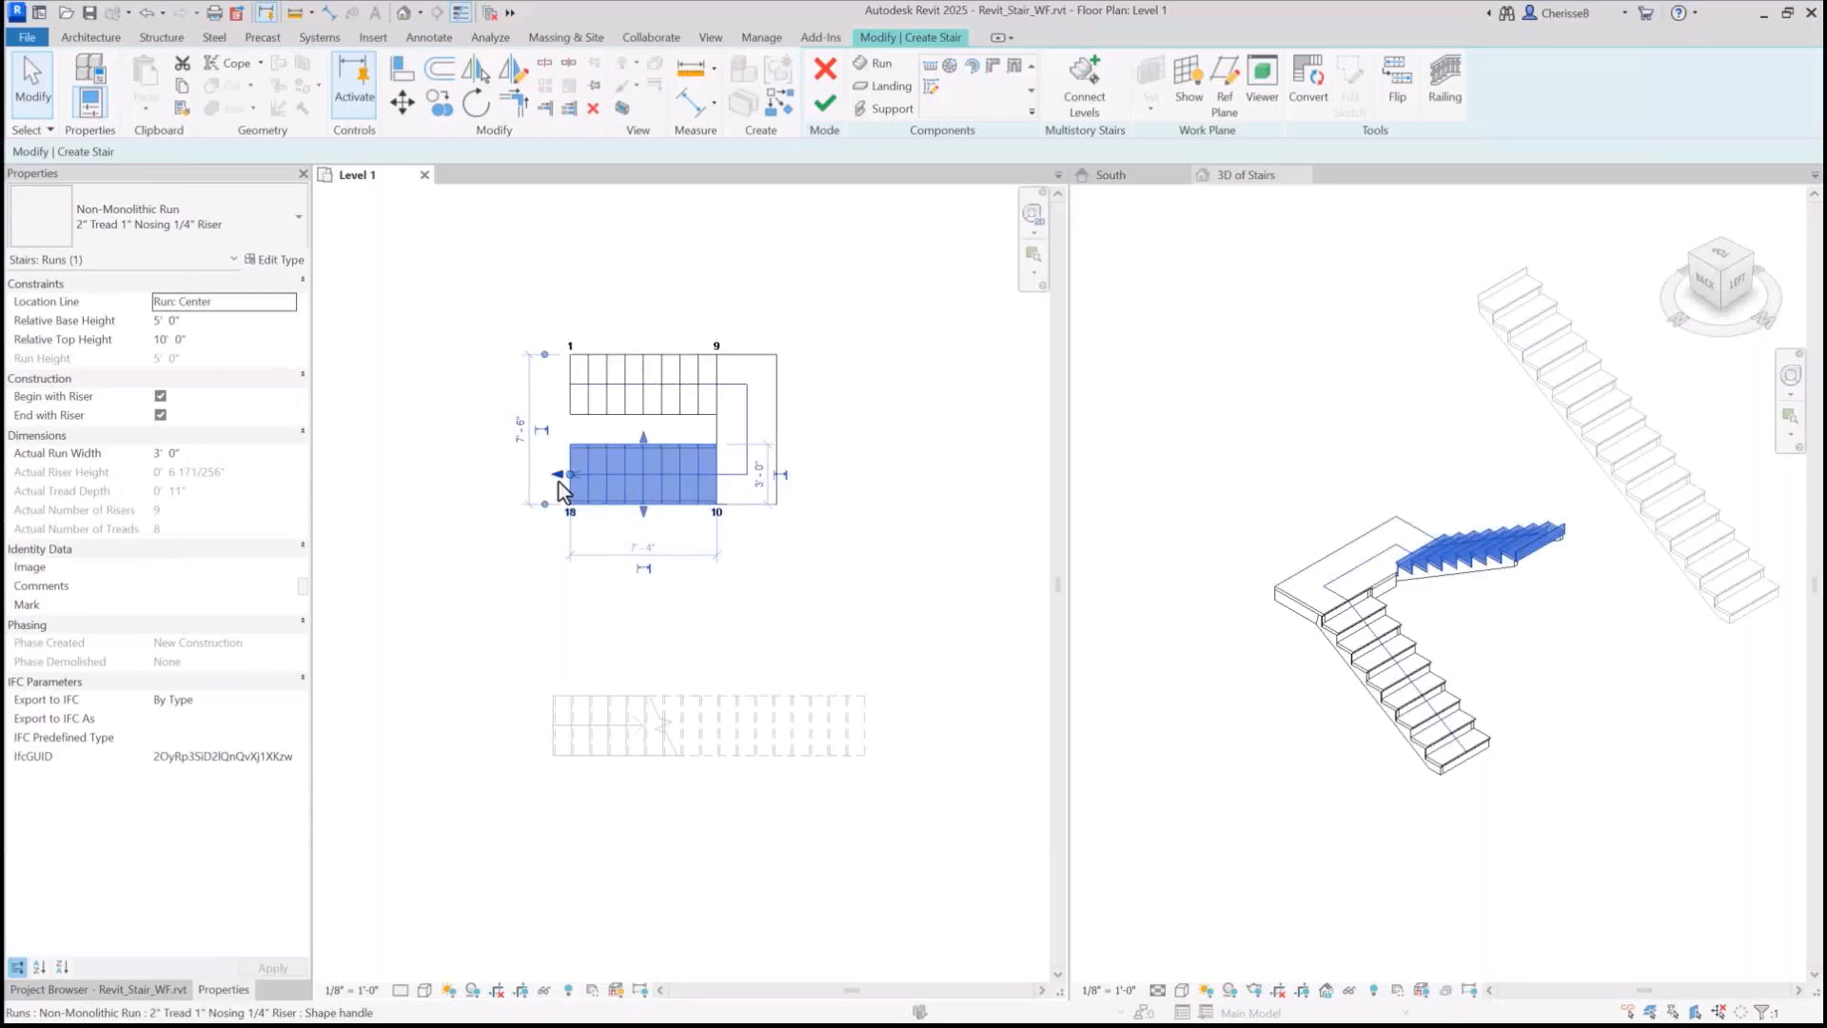
click(638, 398)
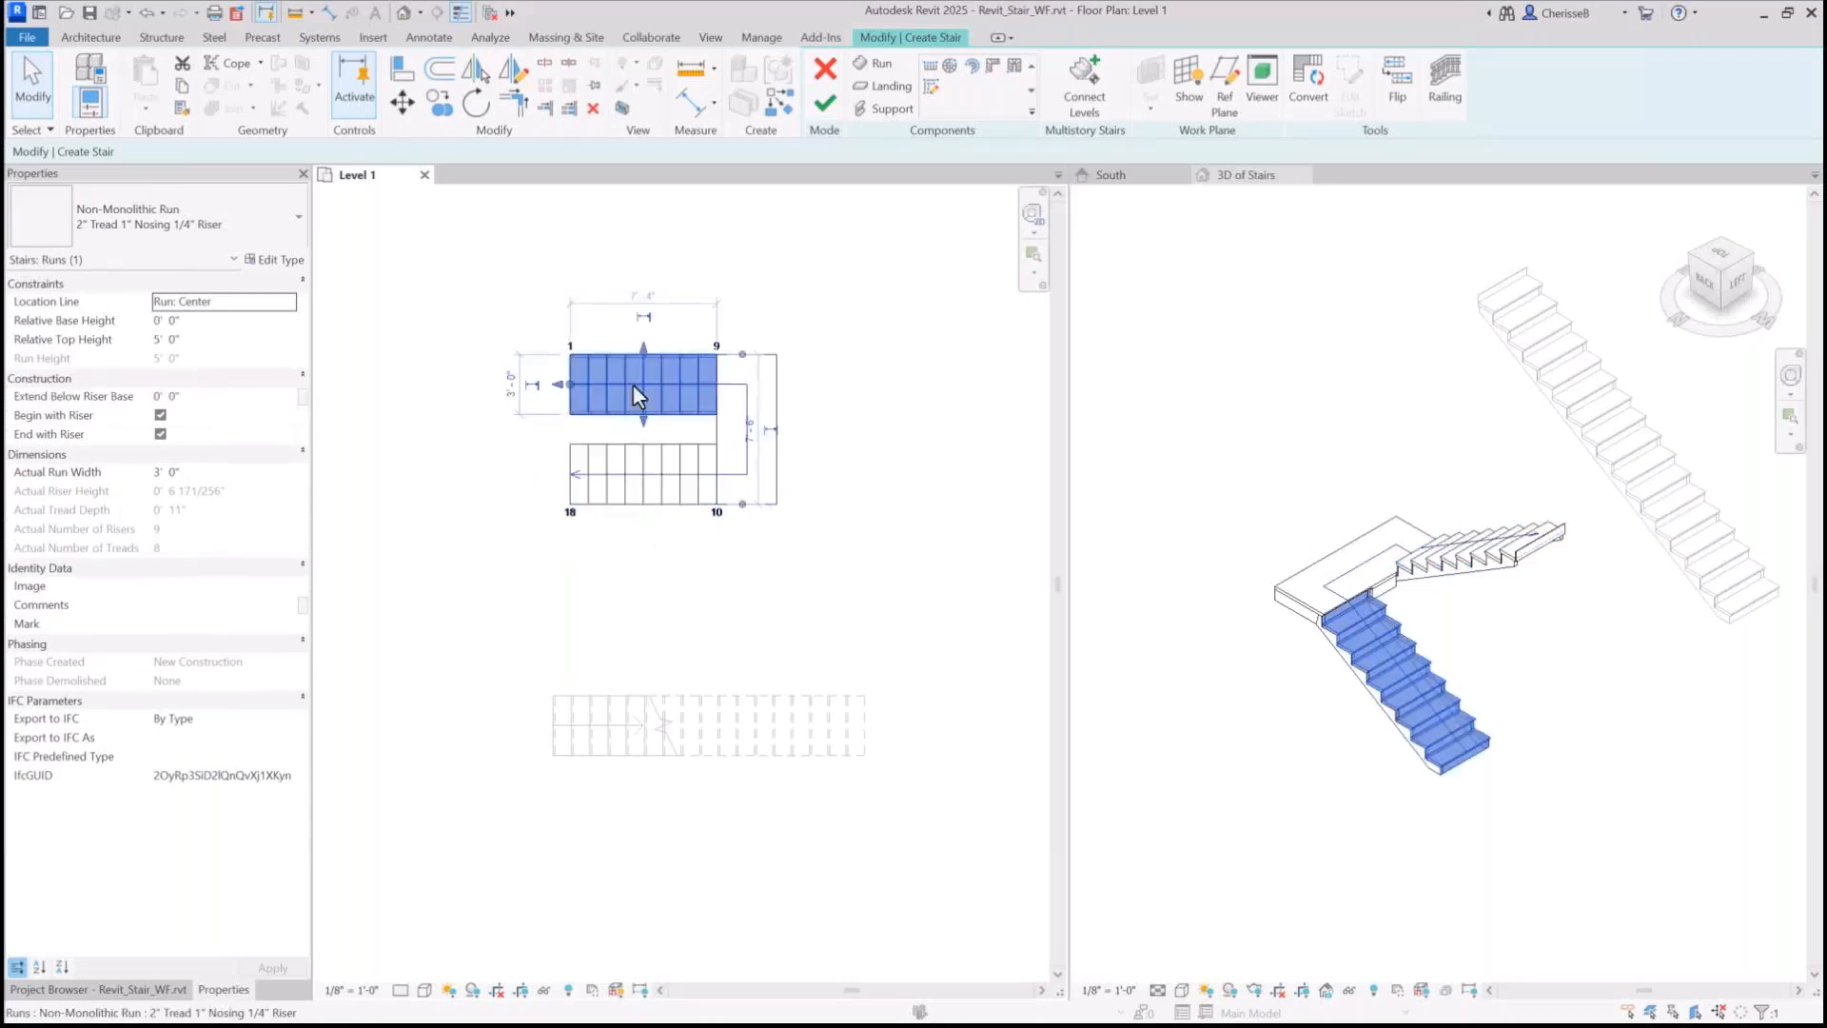
click(779, 462)
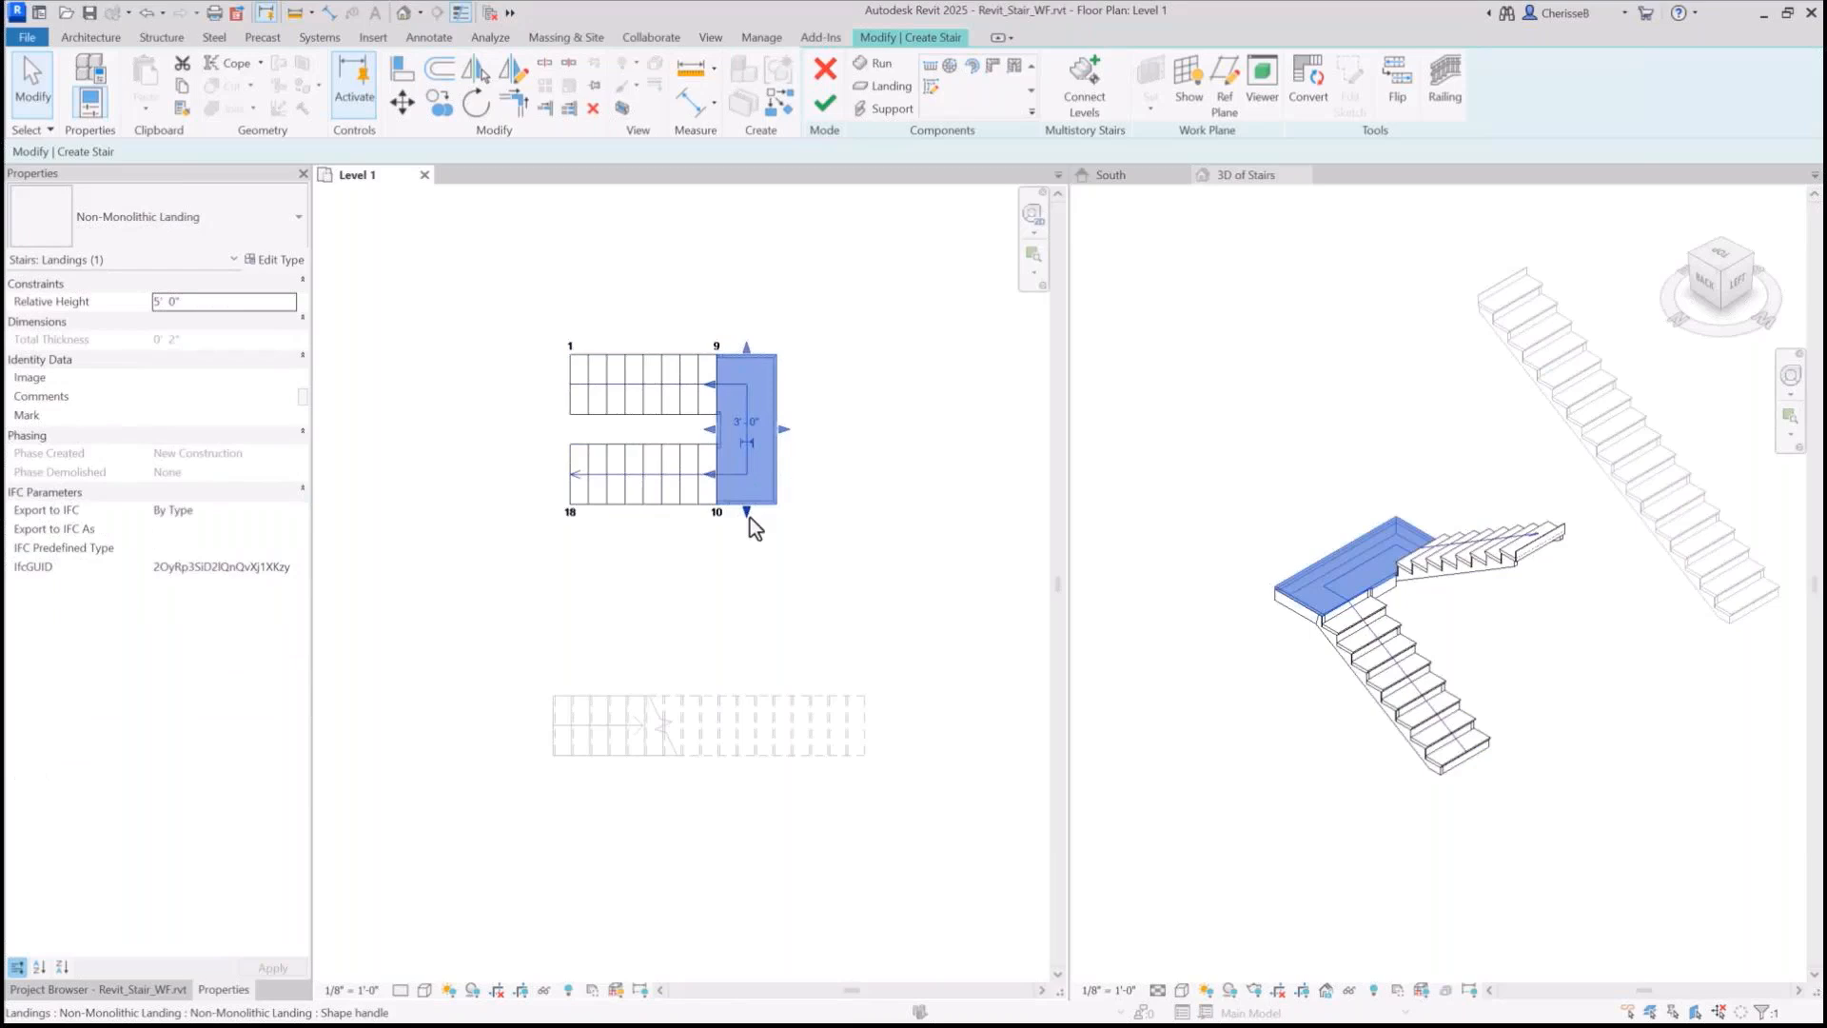
click(802, 311)
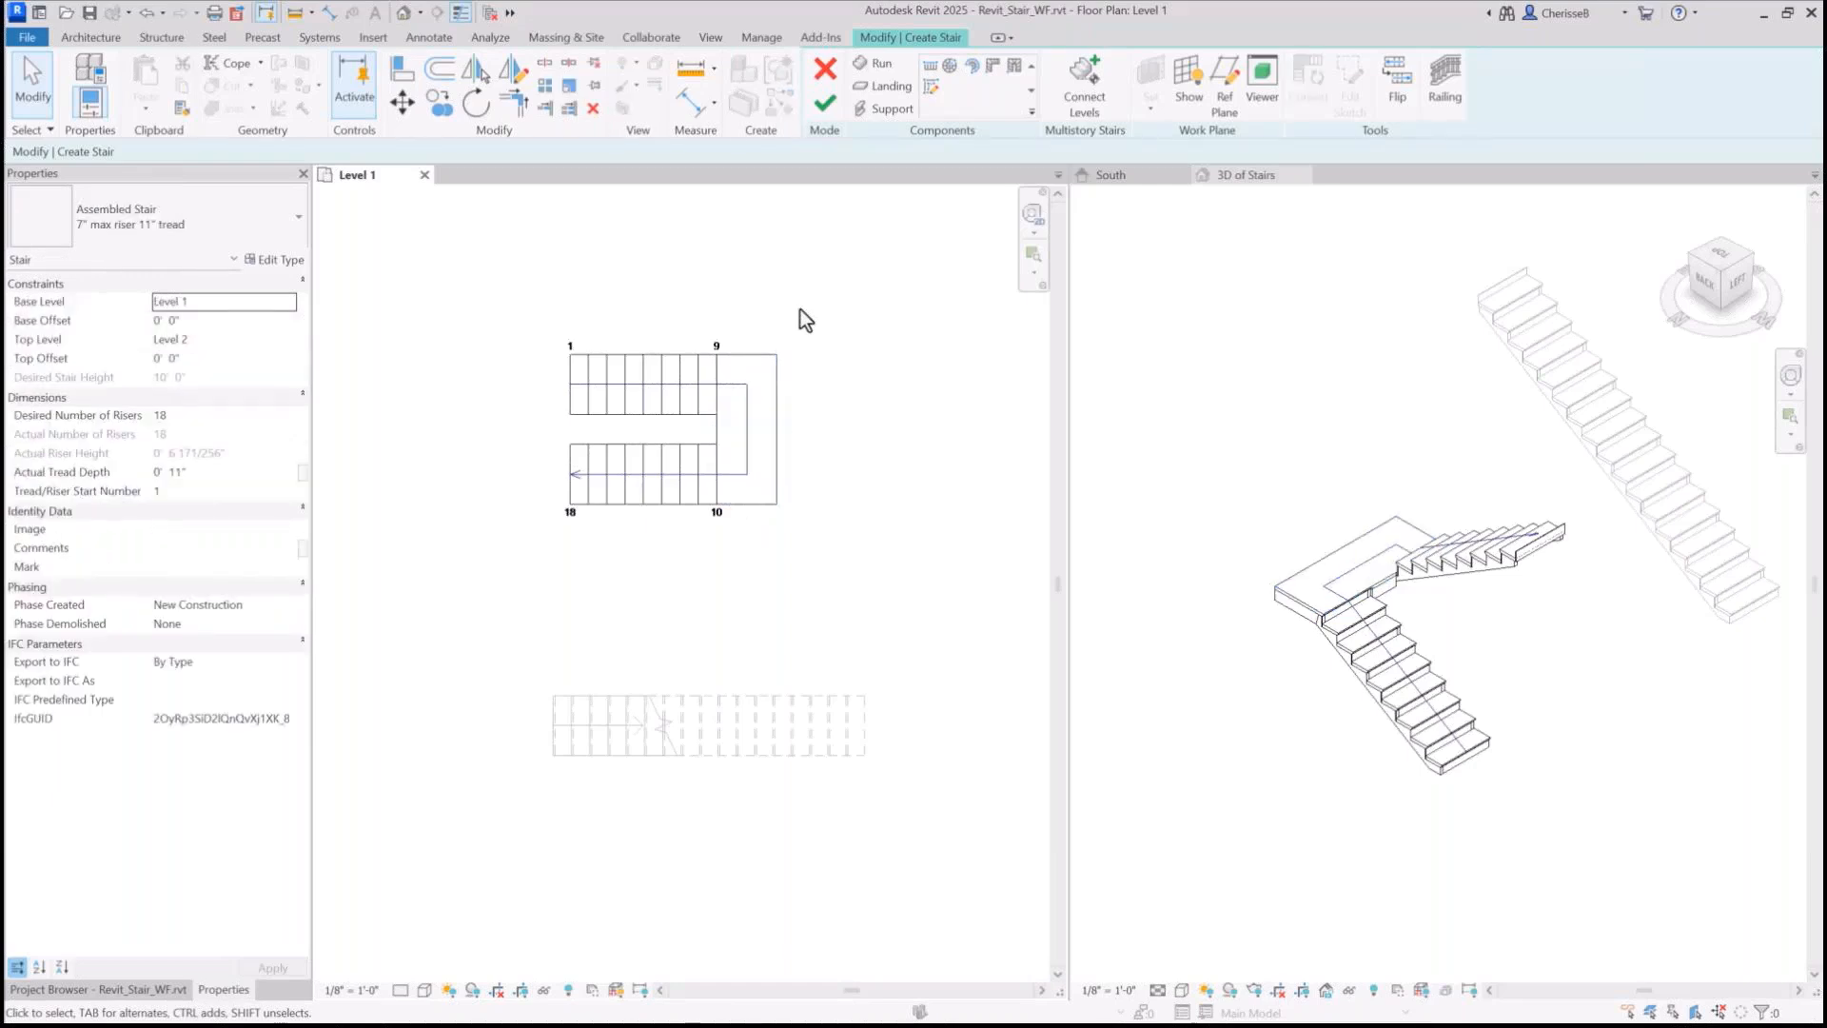
Flip the U-shaped stair's direction, flip it back to the original direction, and finish the stair
click(1396, 95)
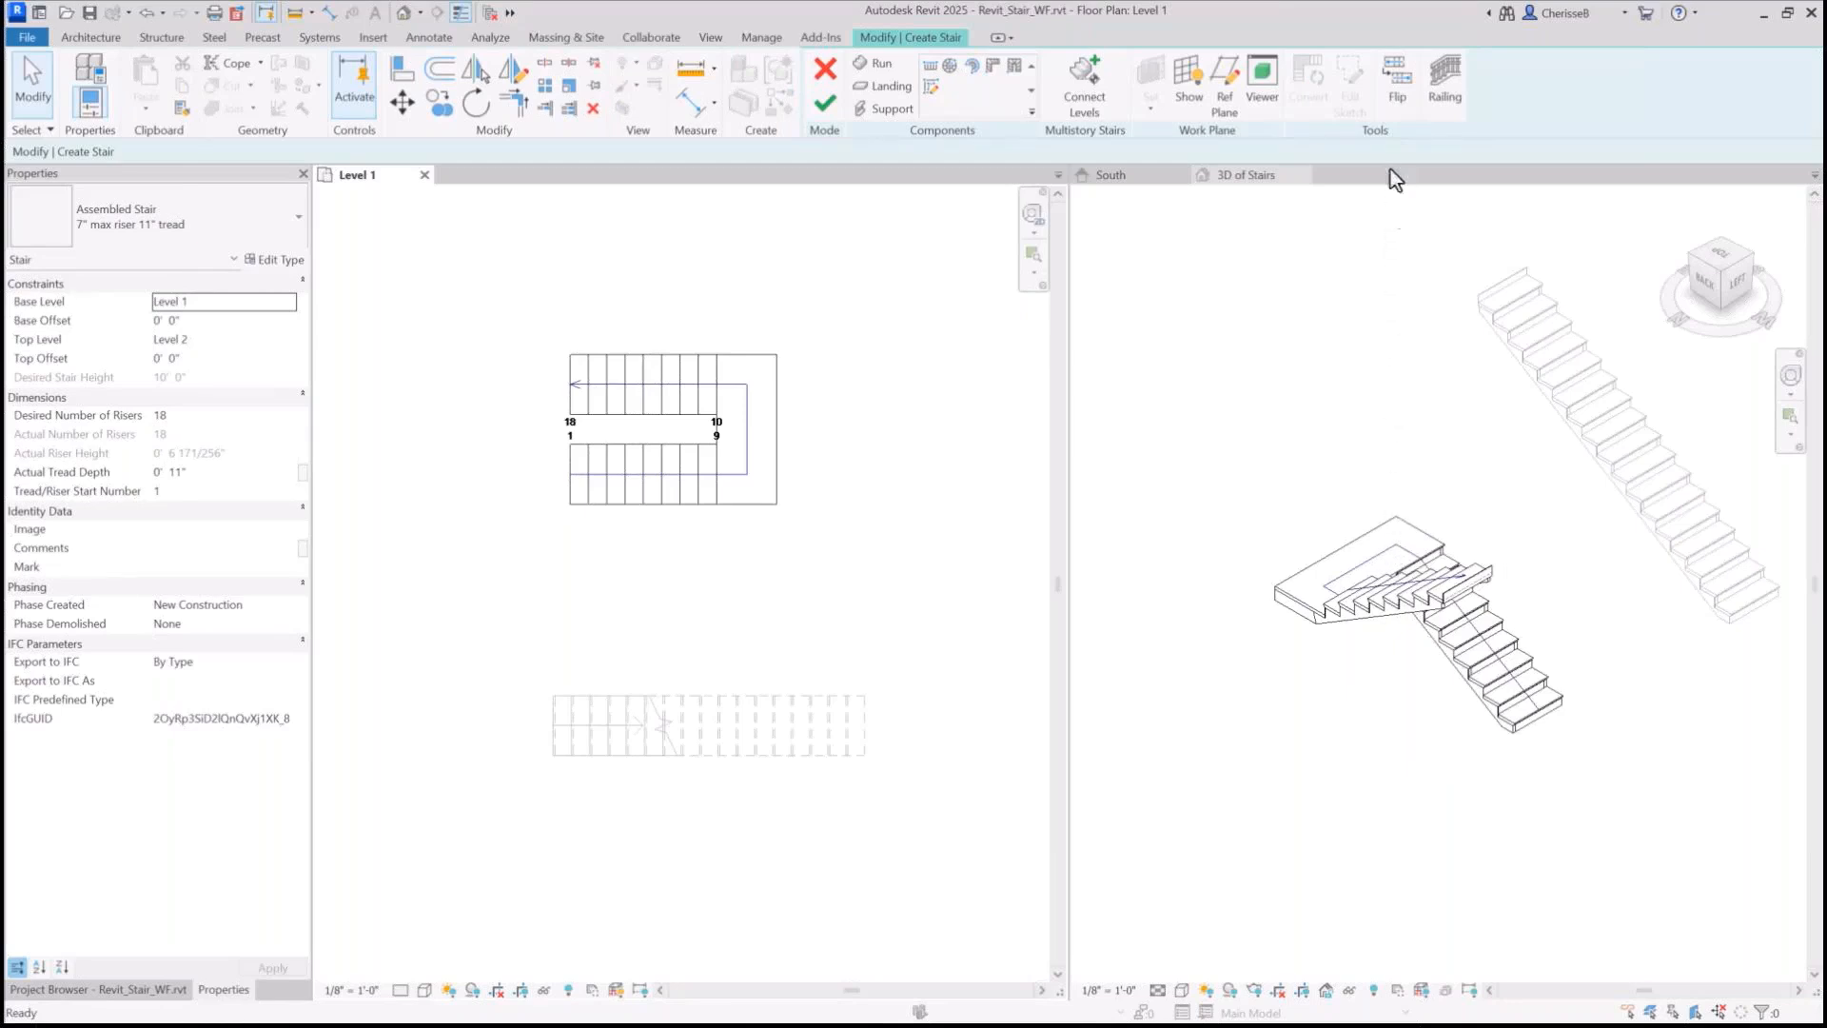
click(1396, 86)
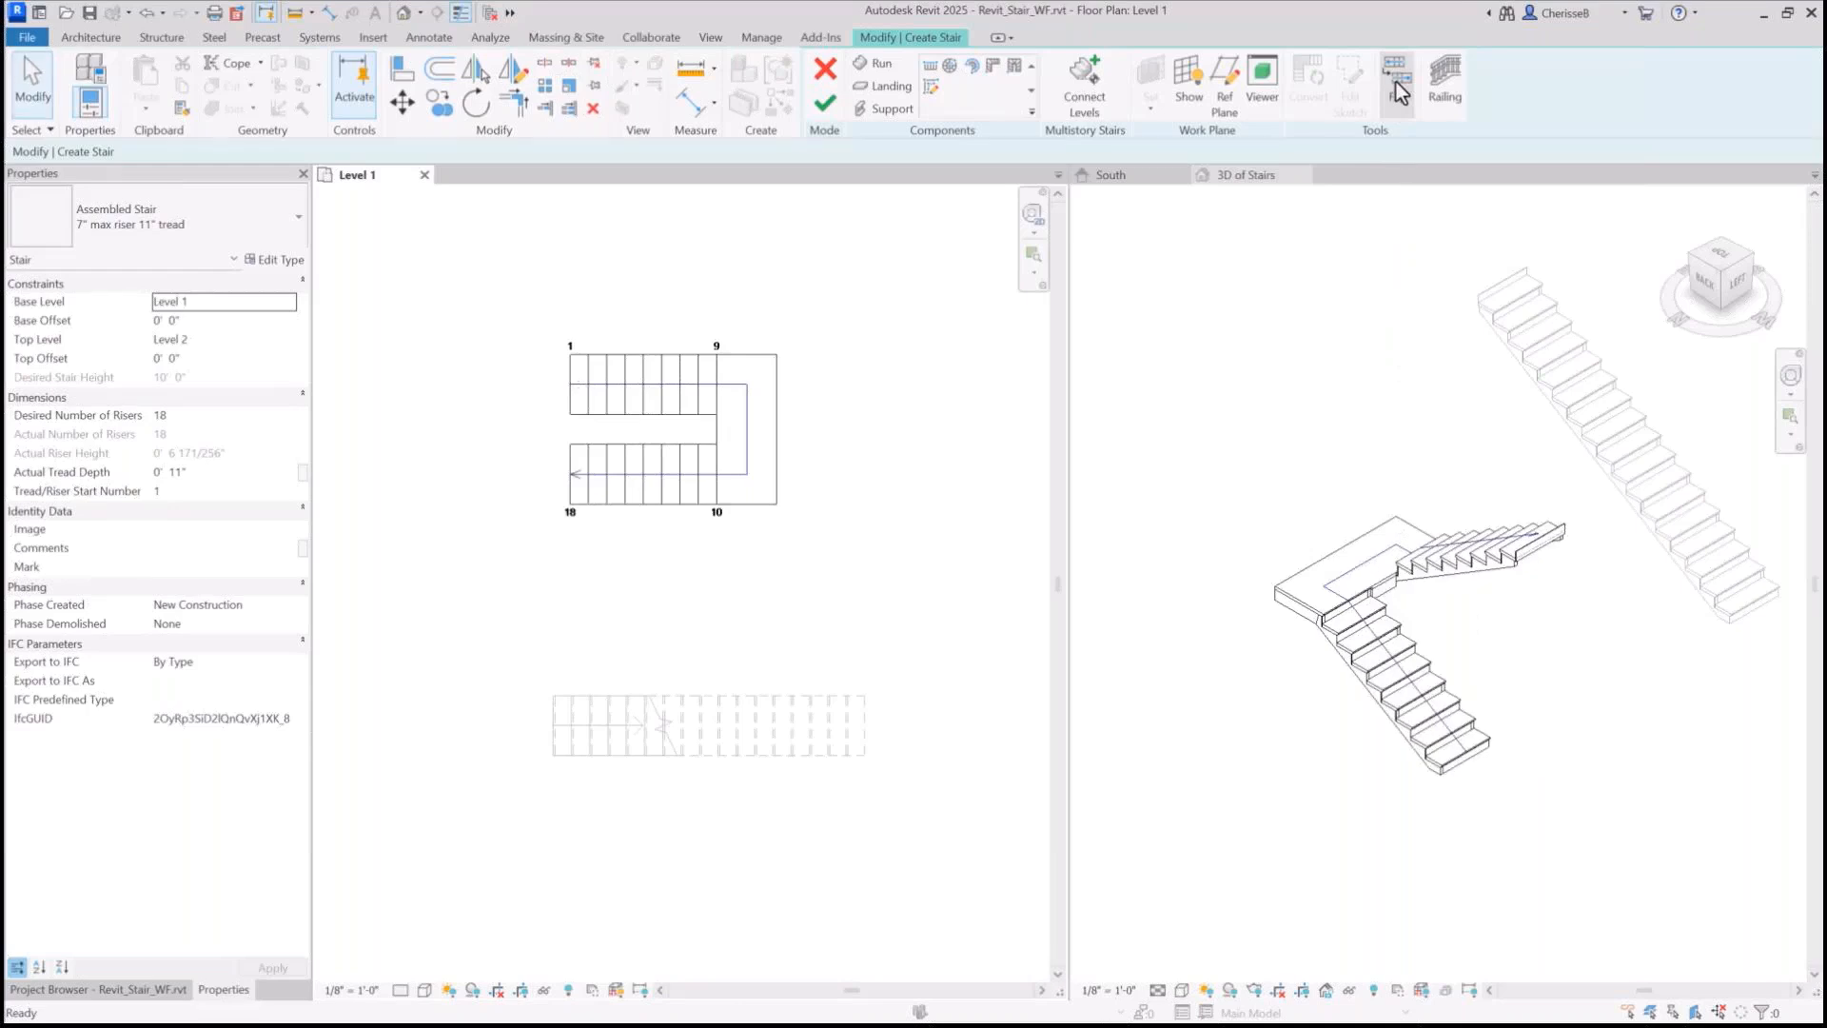
click(824, 105)
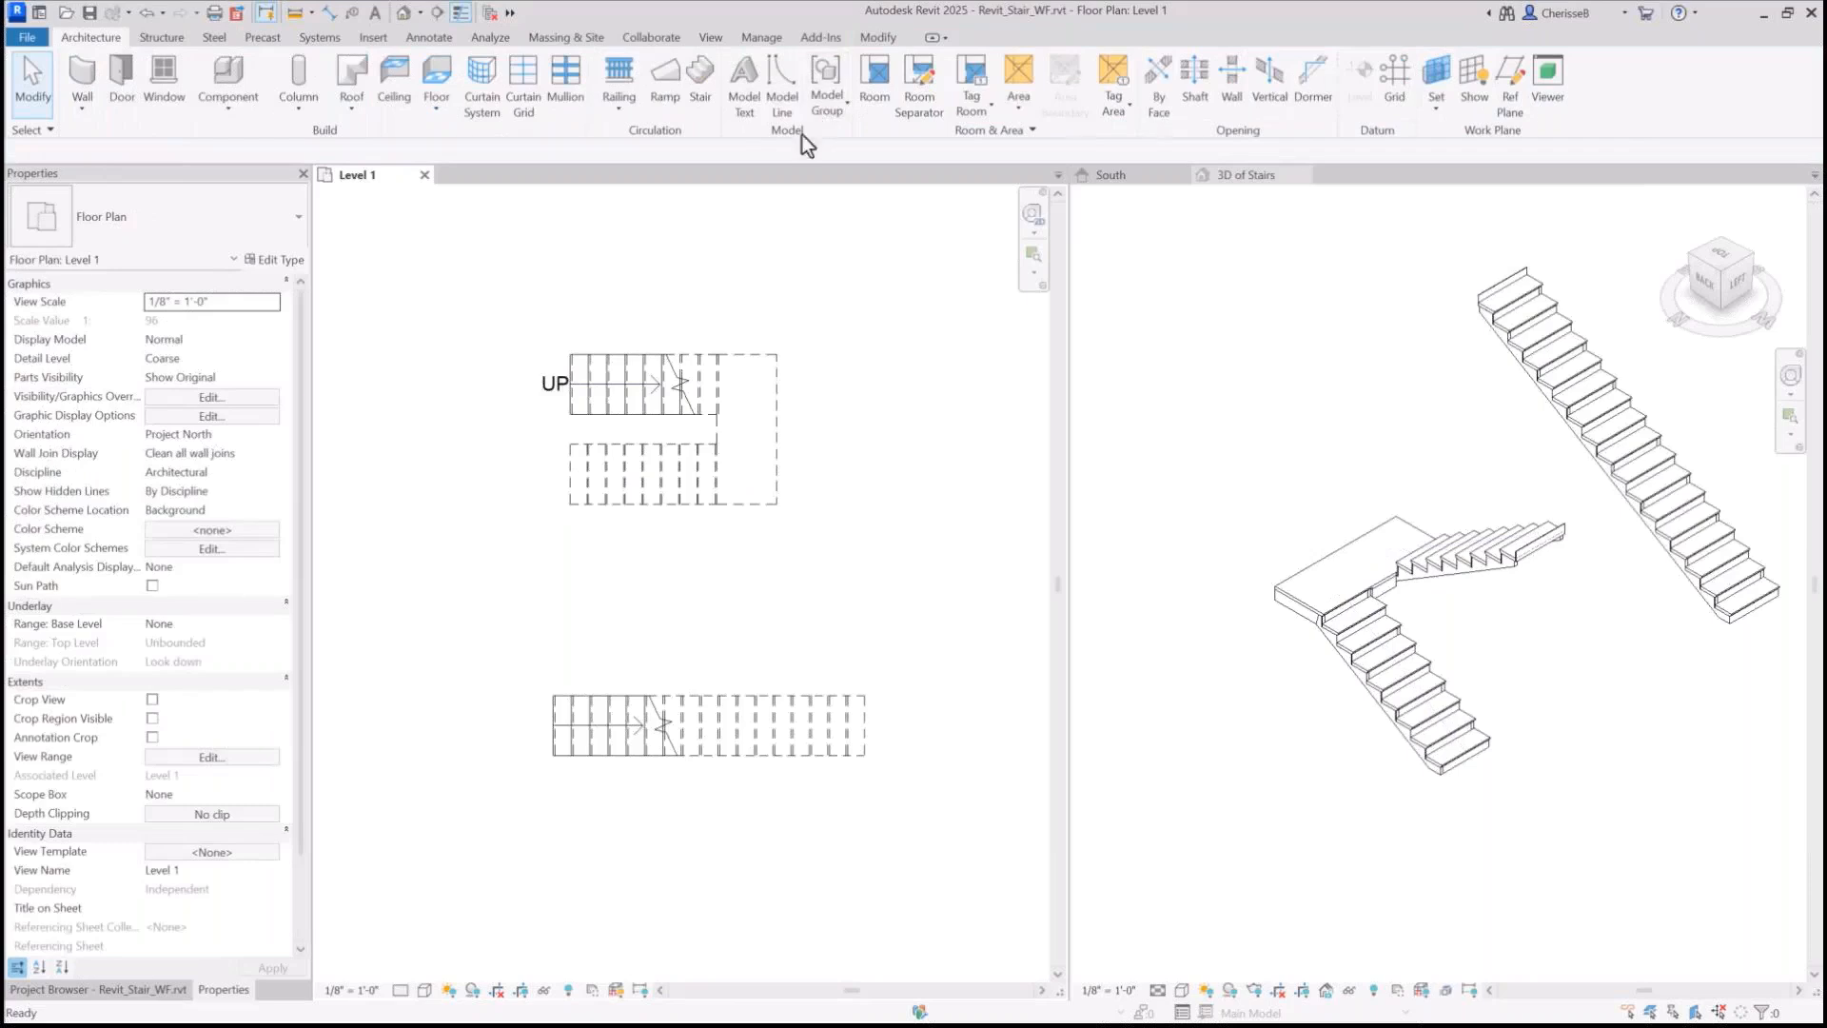
Reverse the finished U-shaped stair's up direction in the Level 1 plan, restore the original direction, and deselect the stair
click(718, 360)
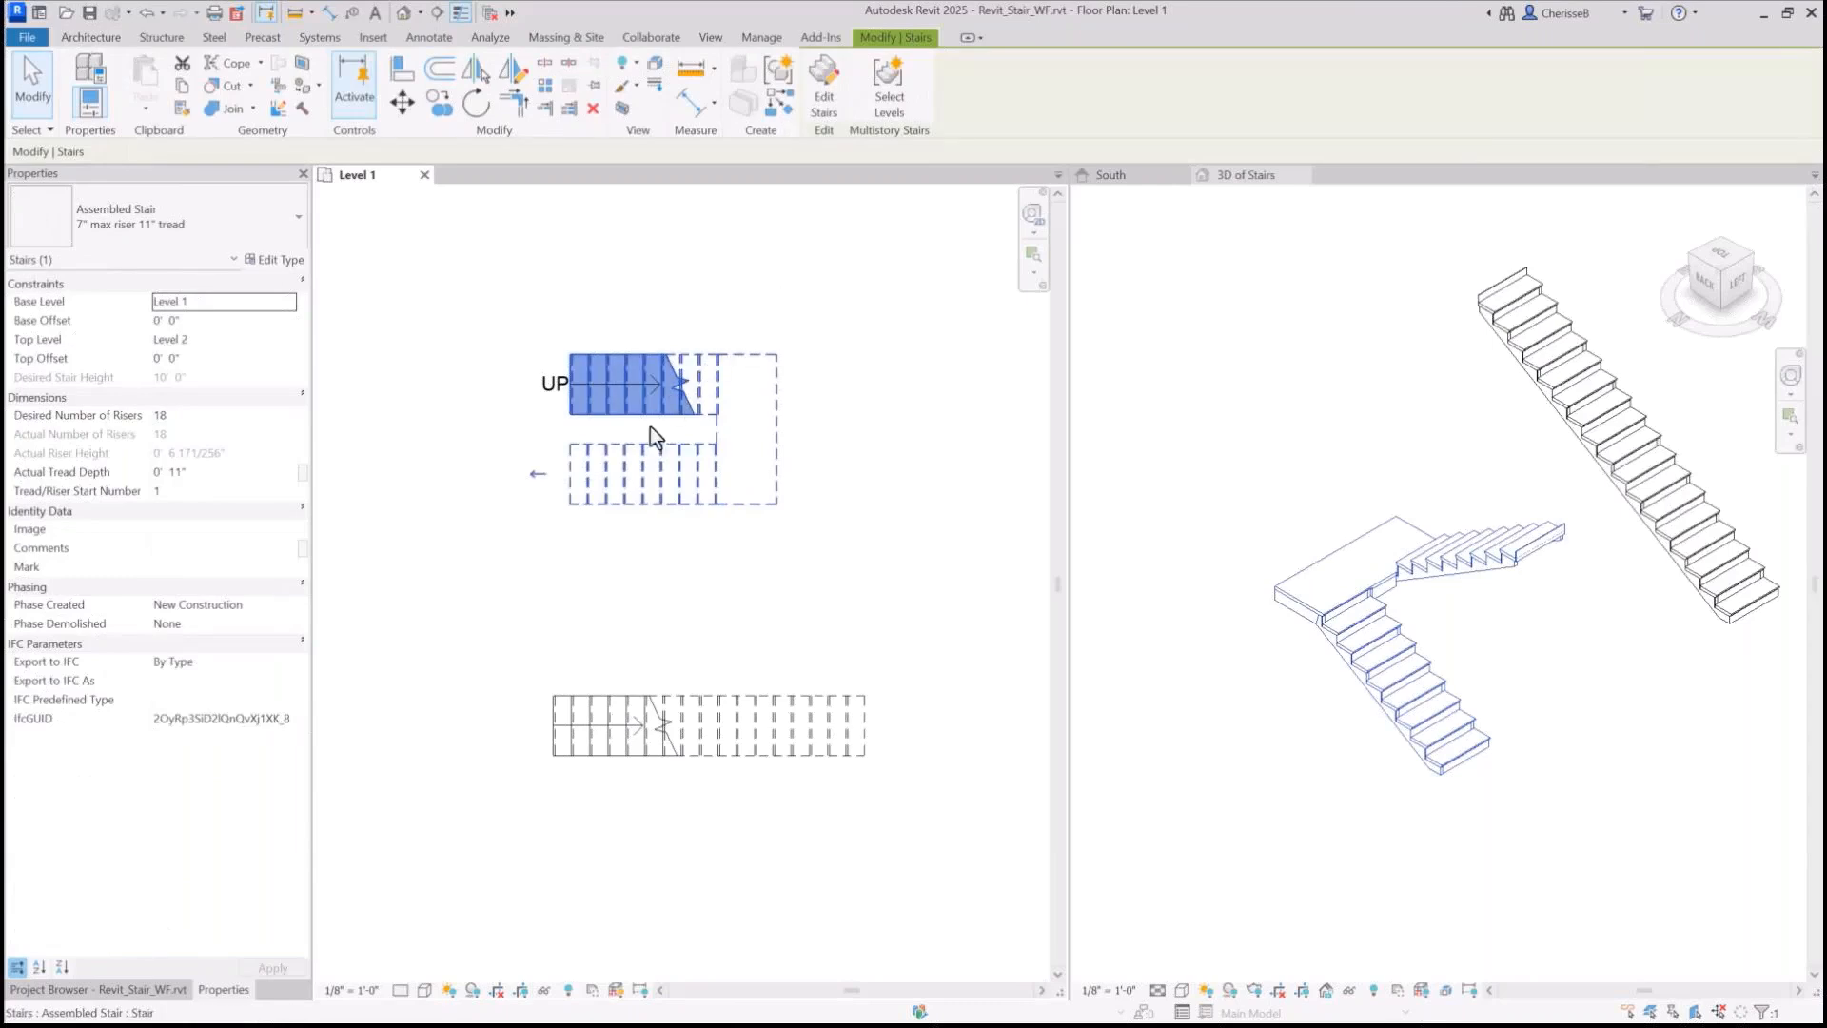
click(535, 481)
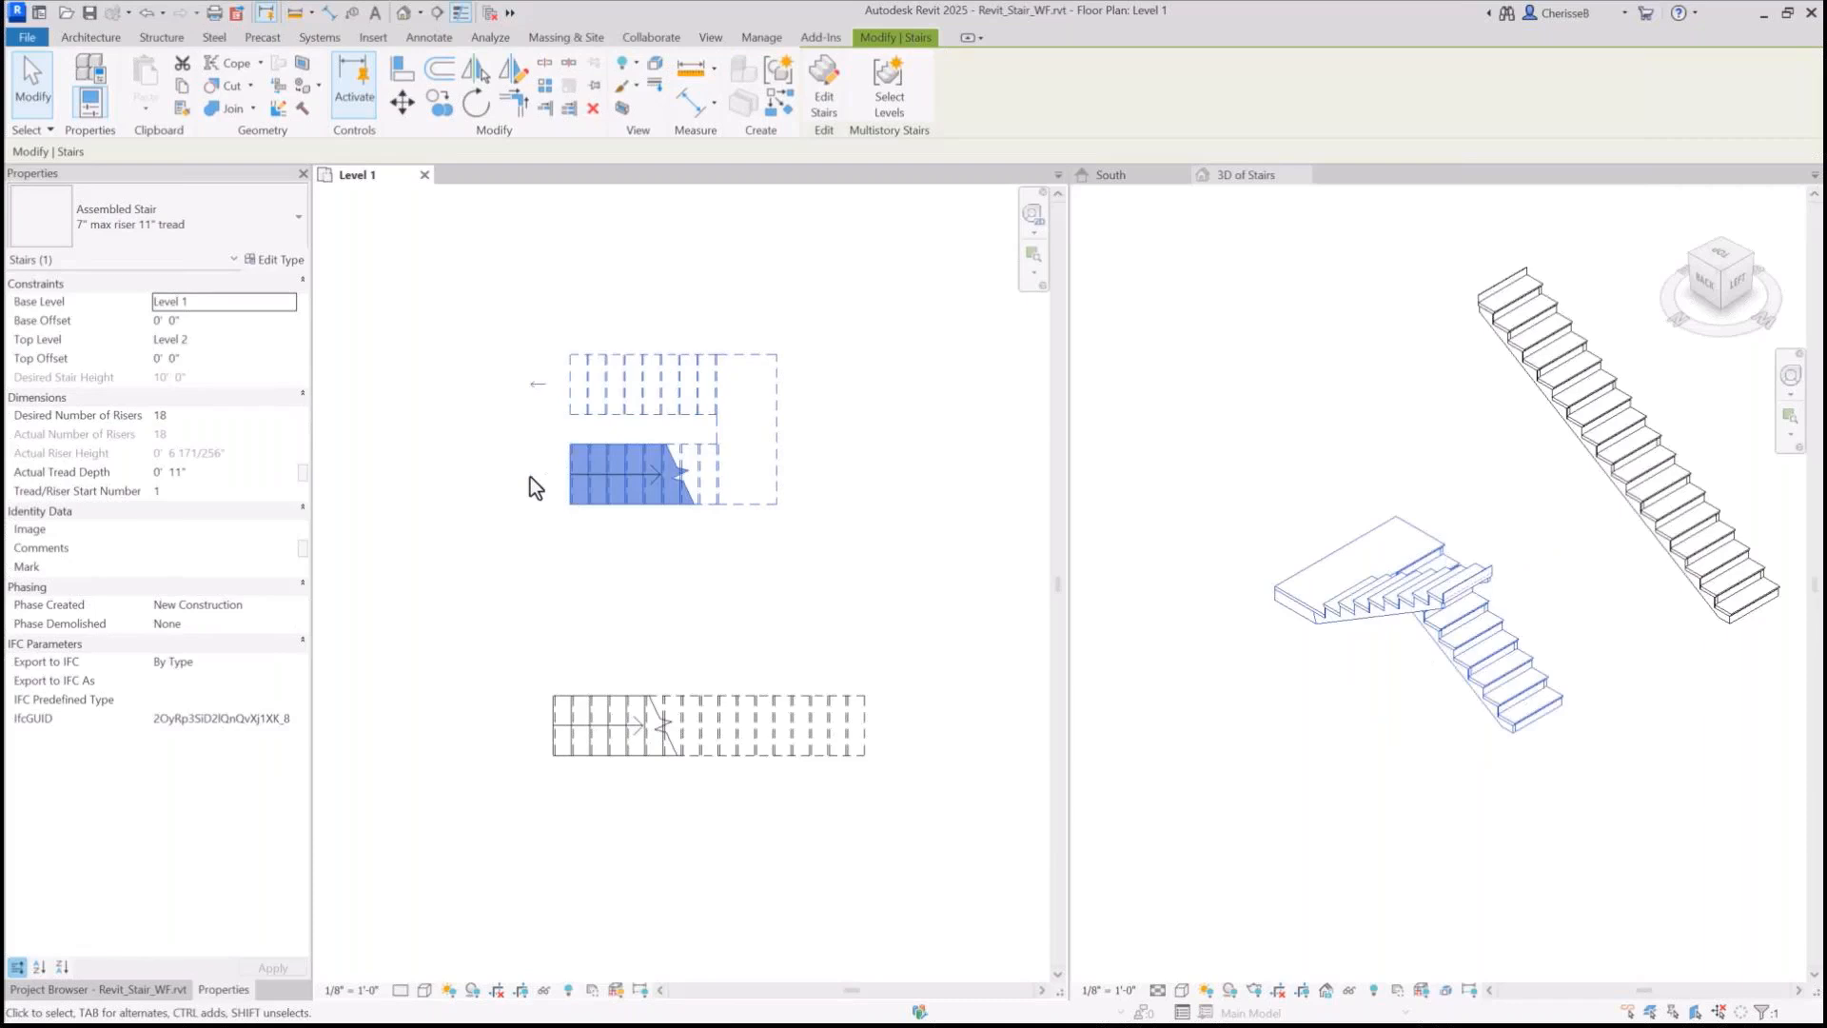
click(530, 386)
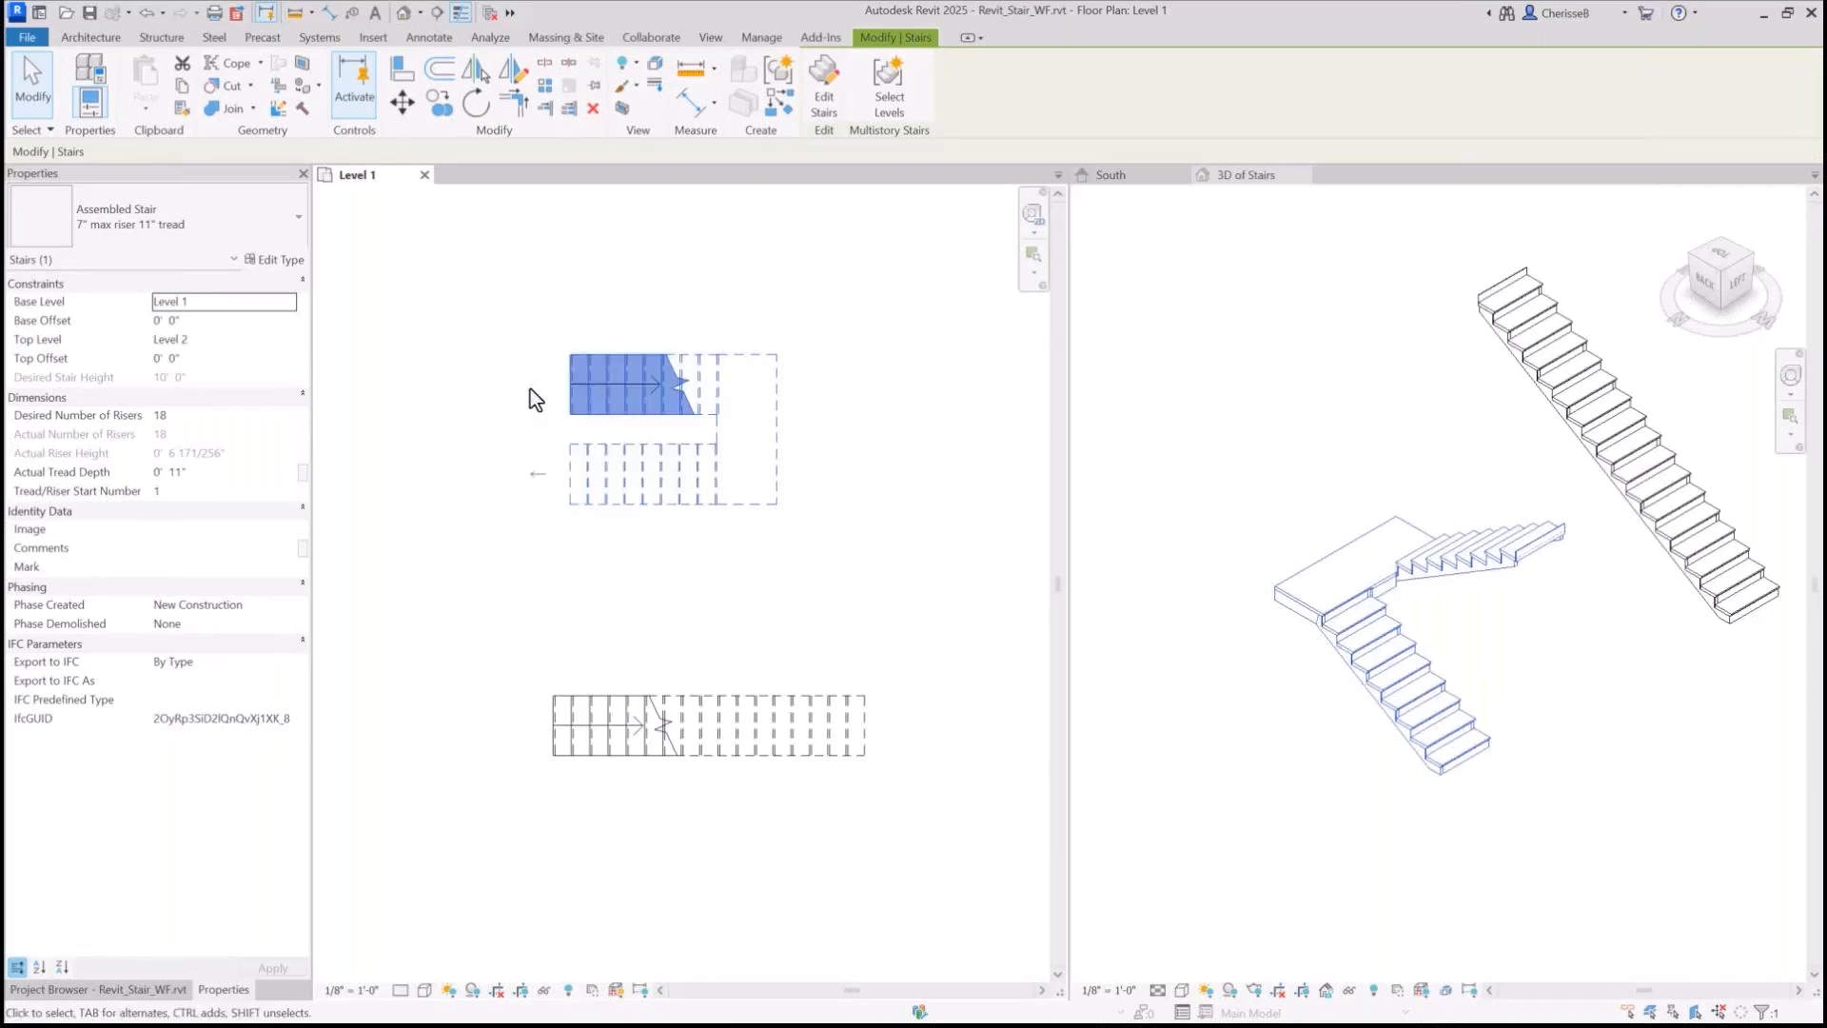
key(Escape)
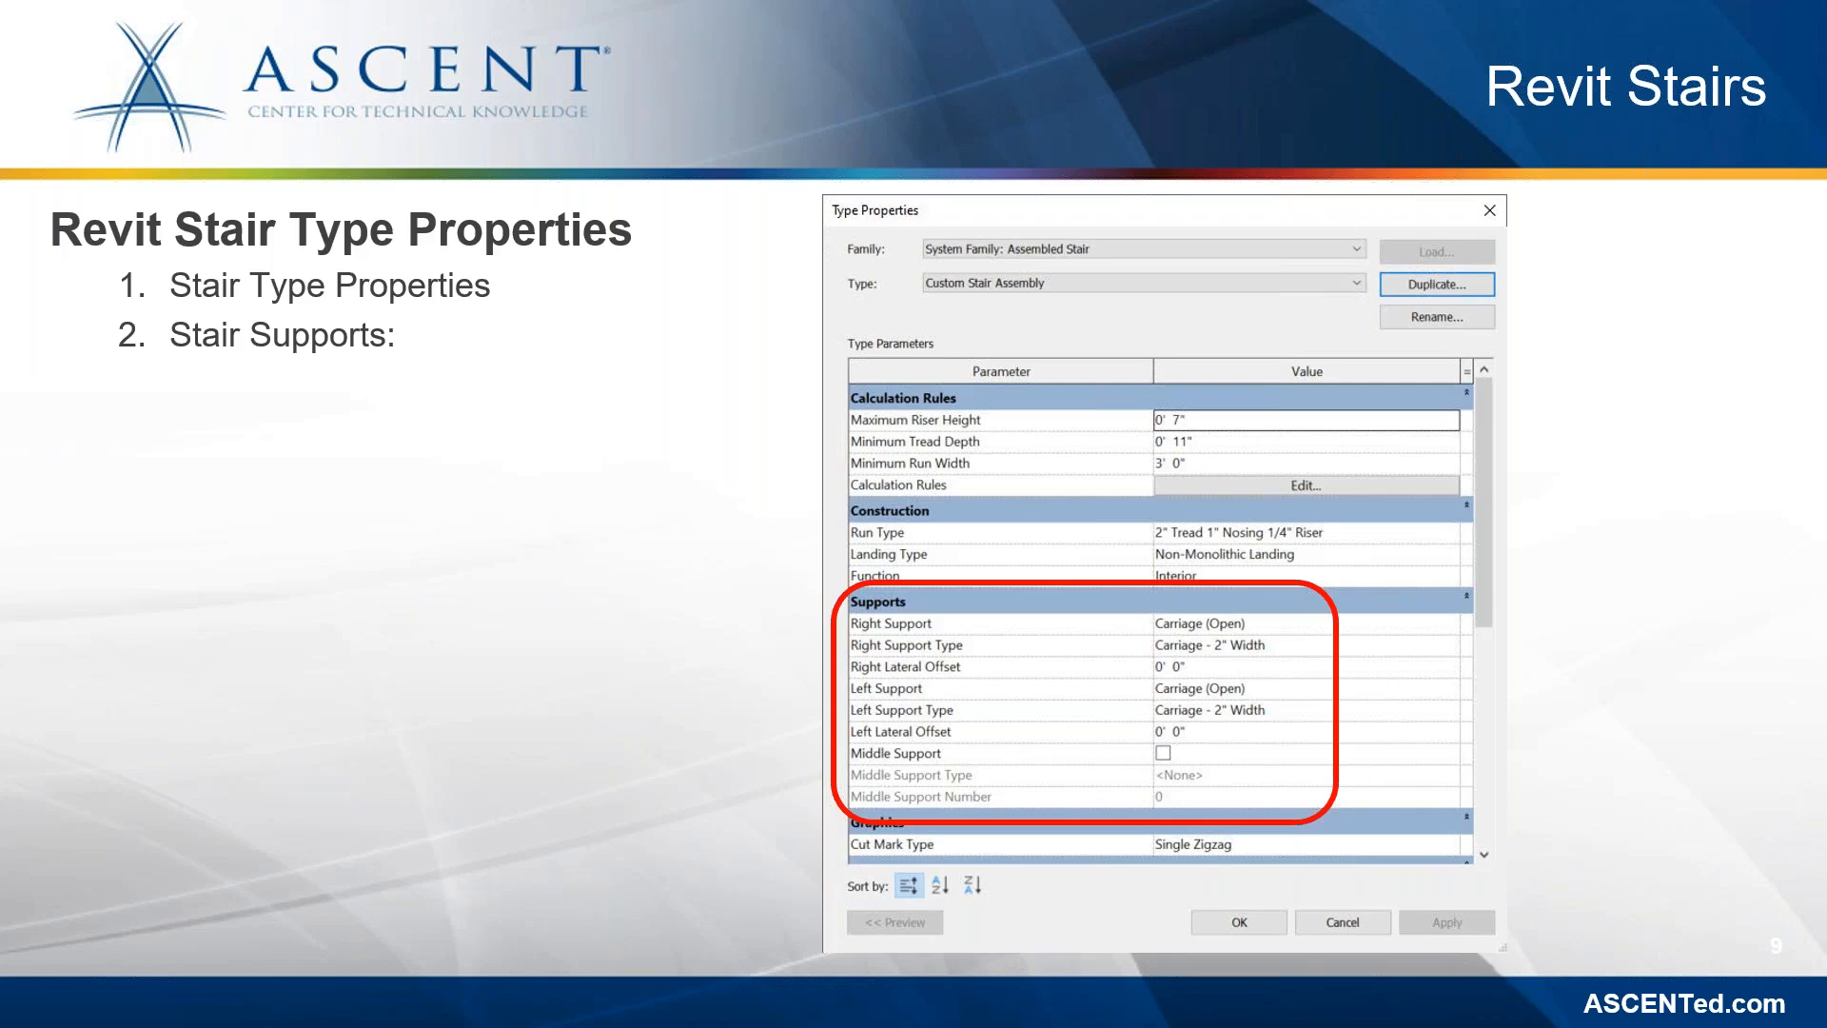
key(Right)
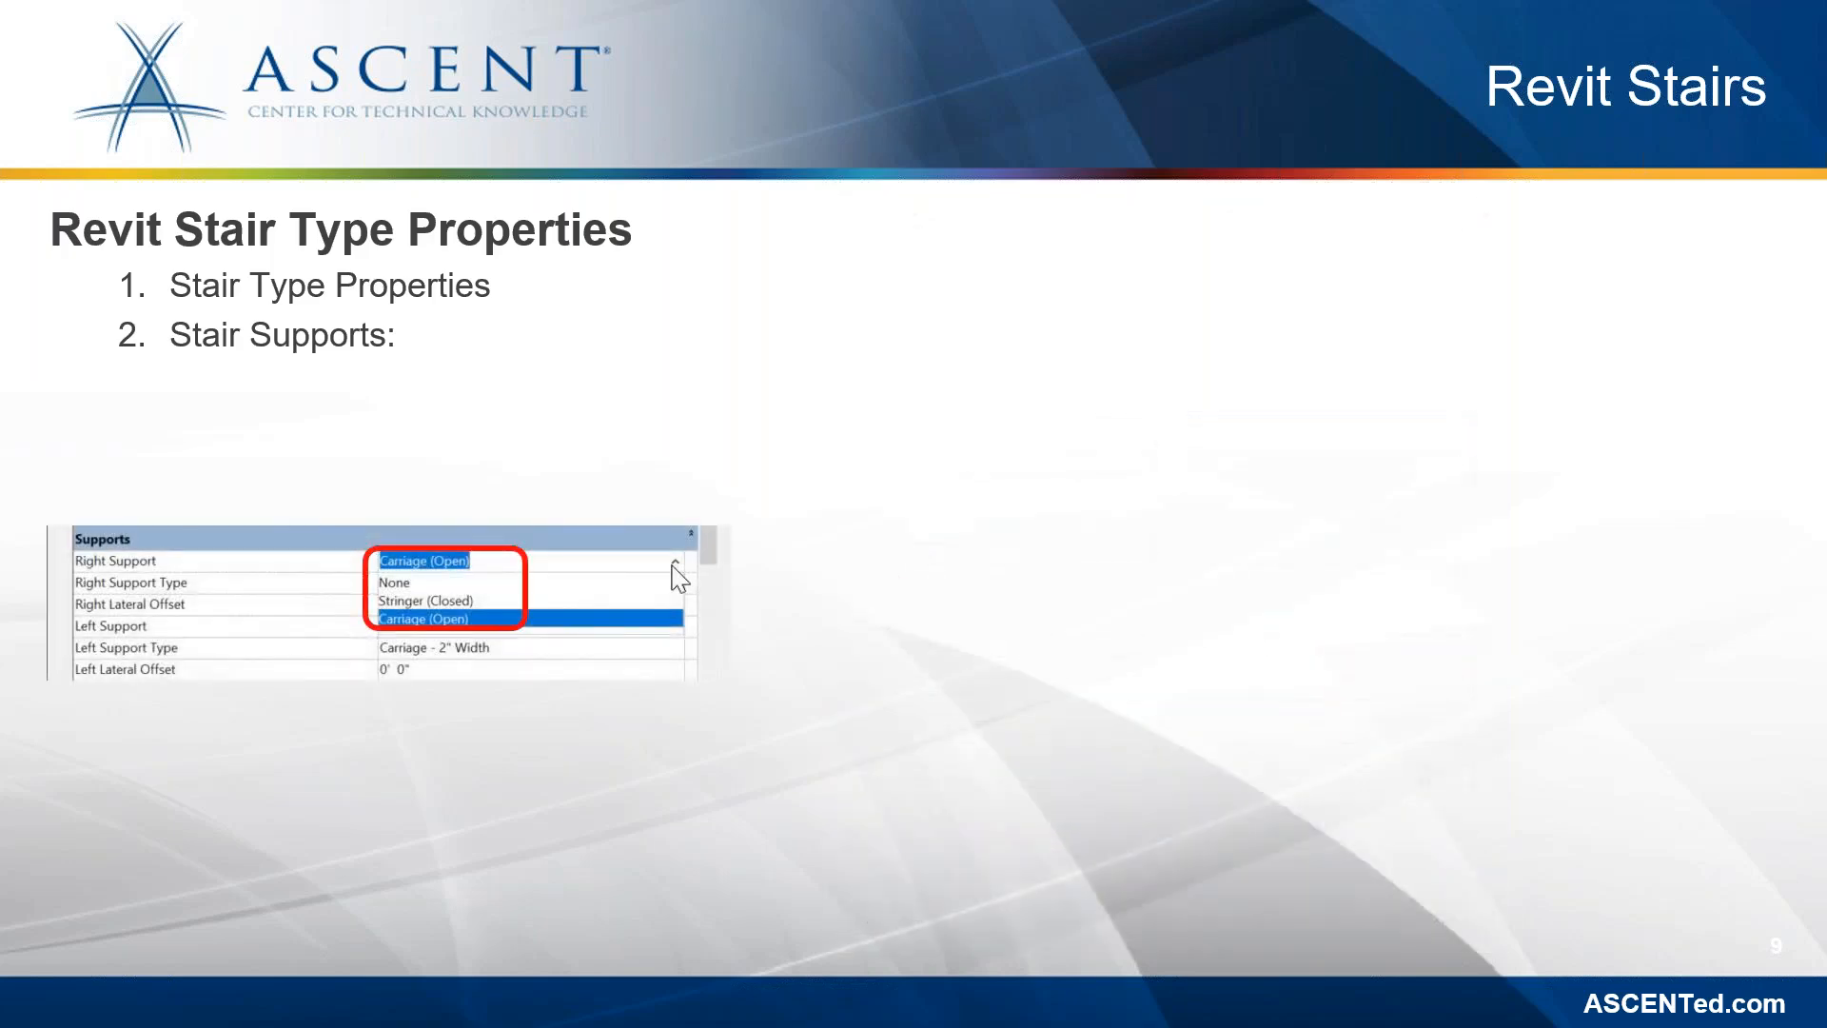
key(Right)
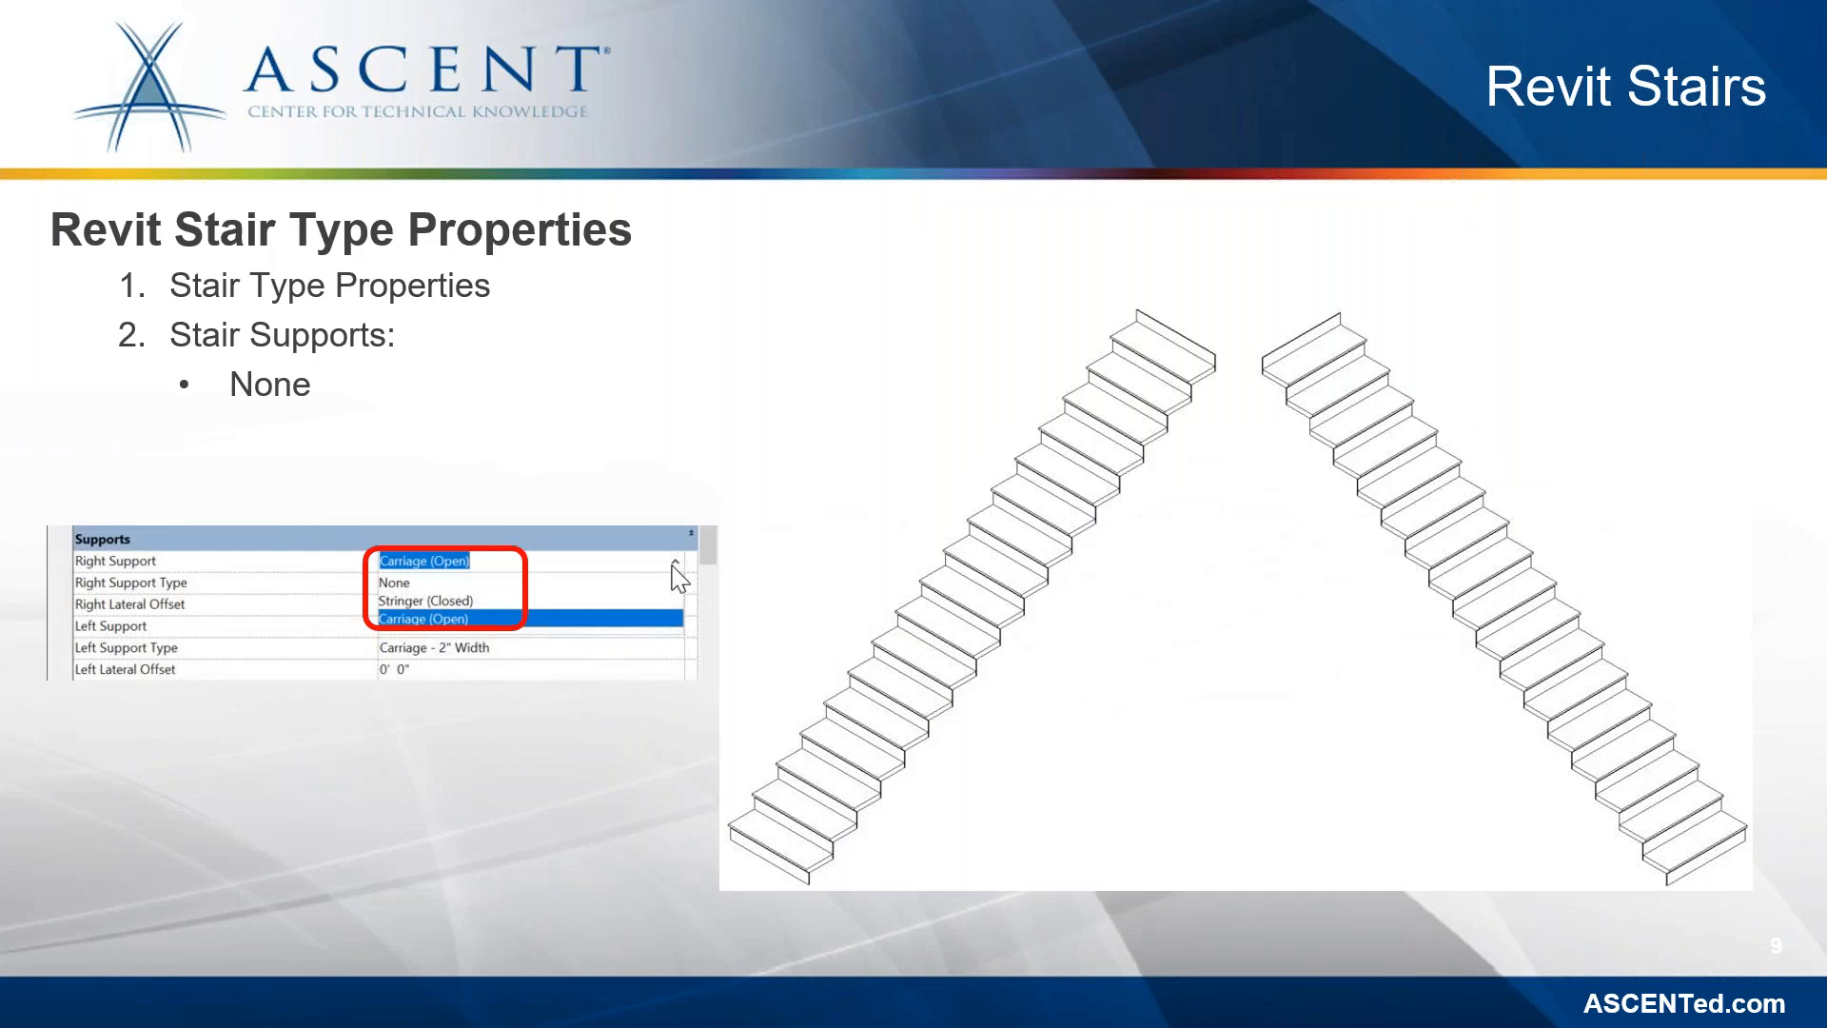
key(Right)
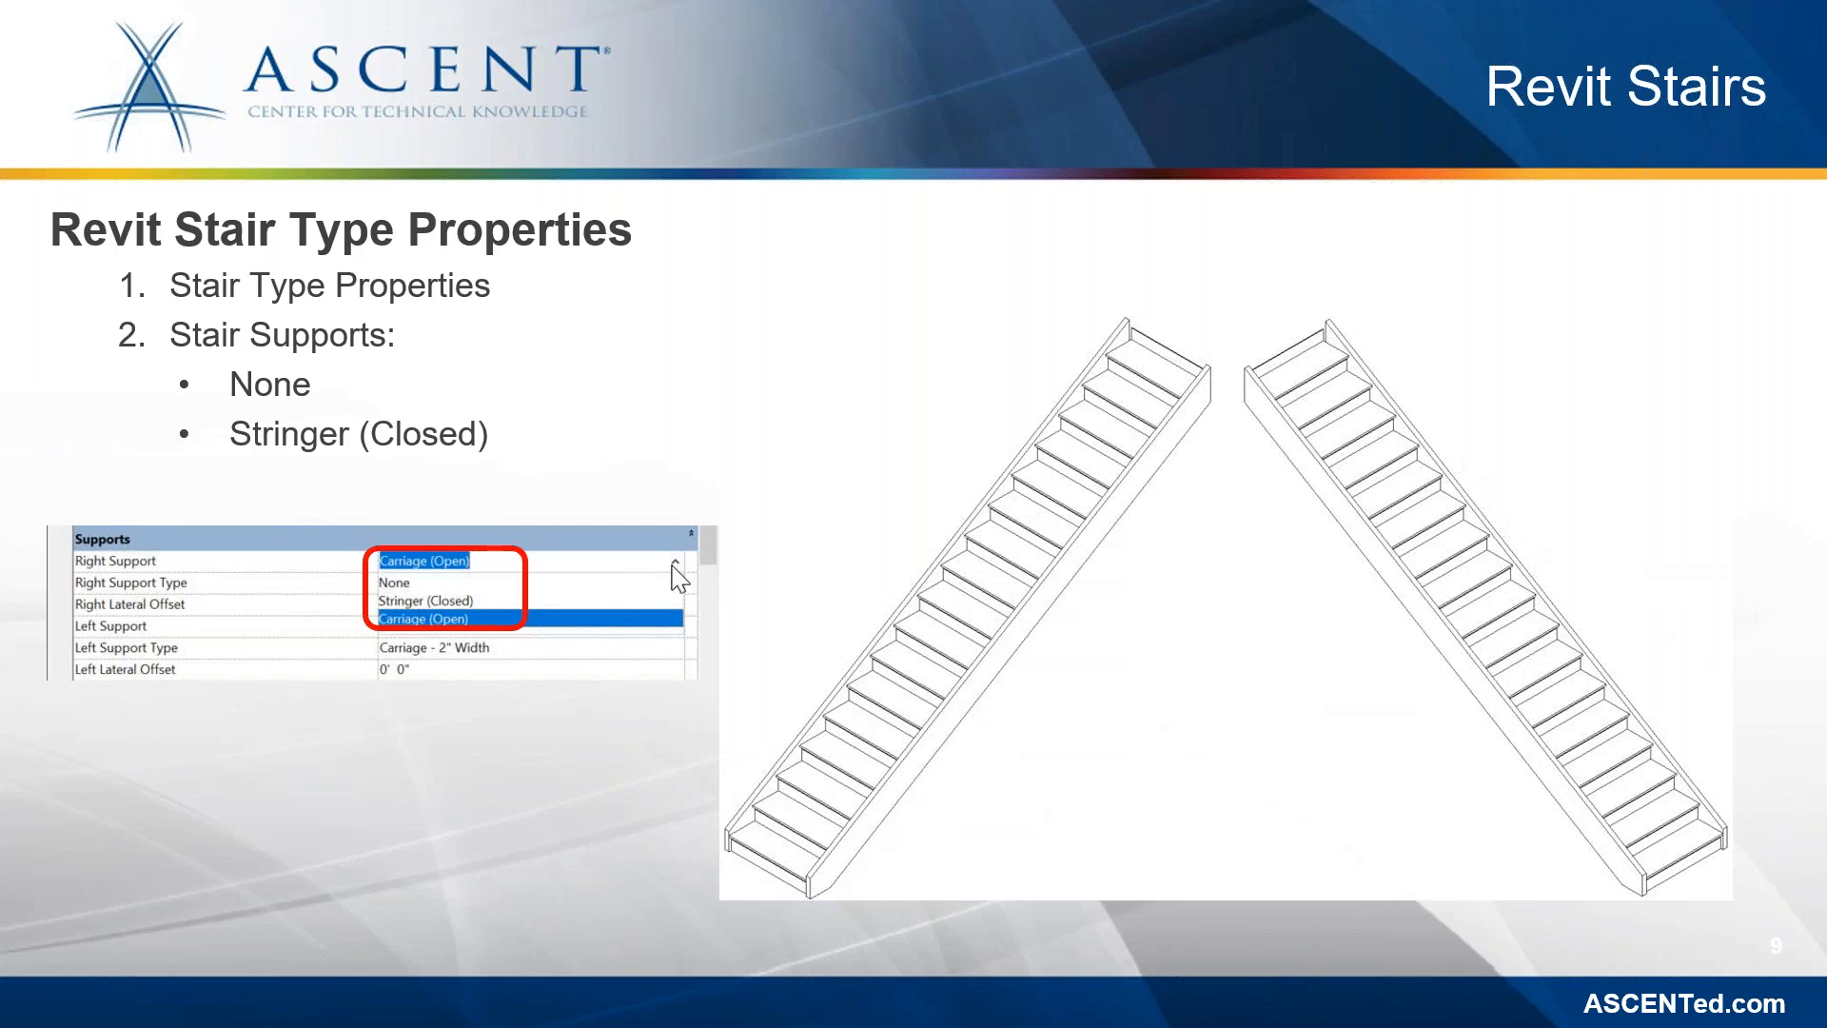
key(Right)
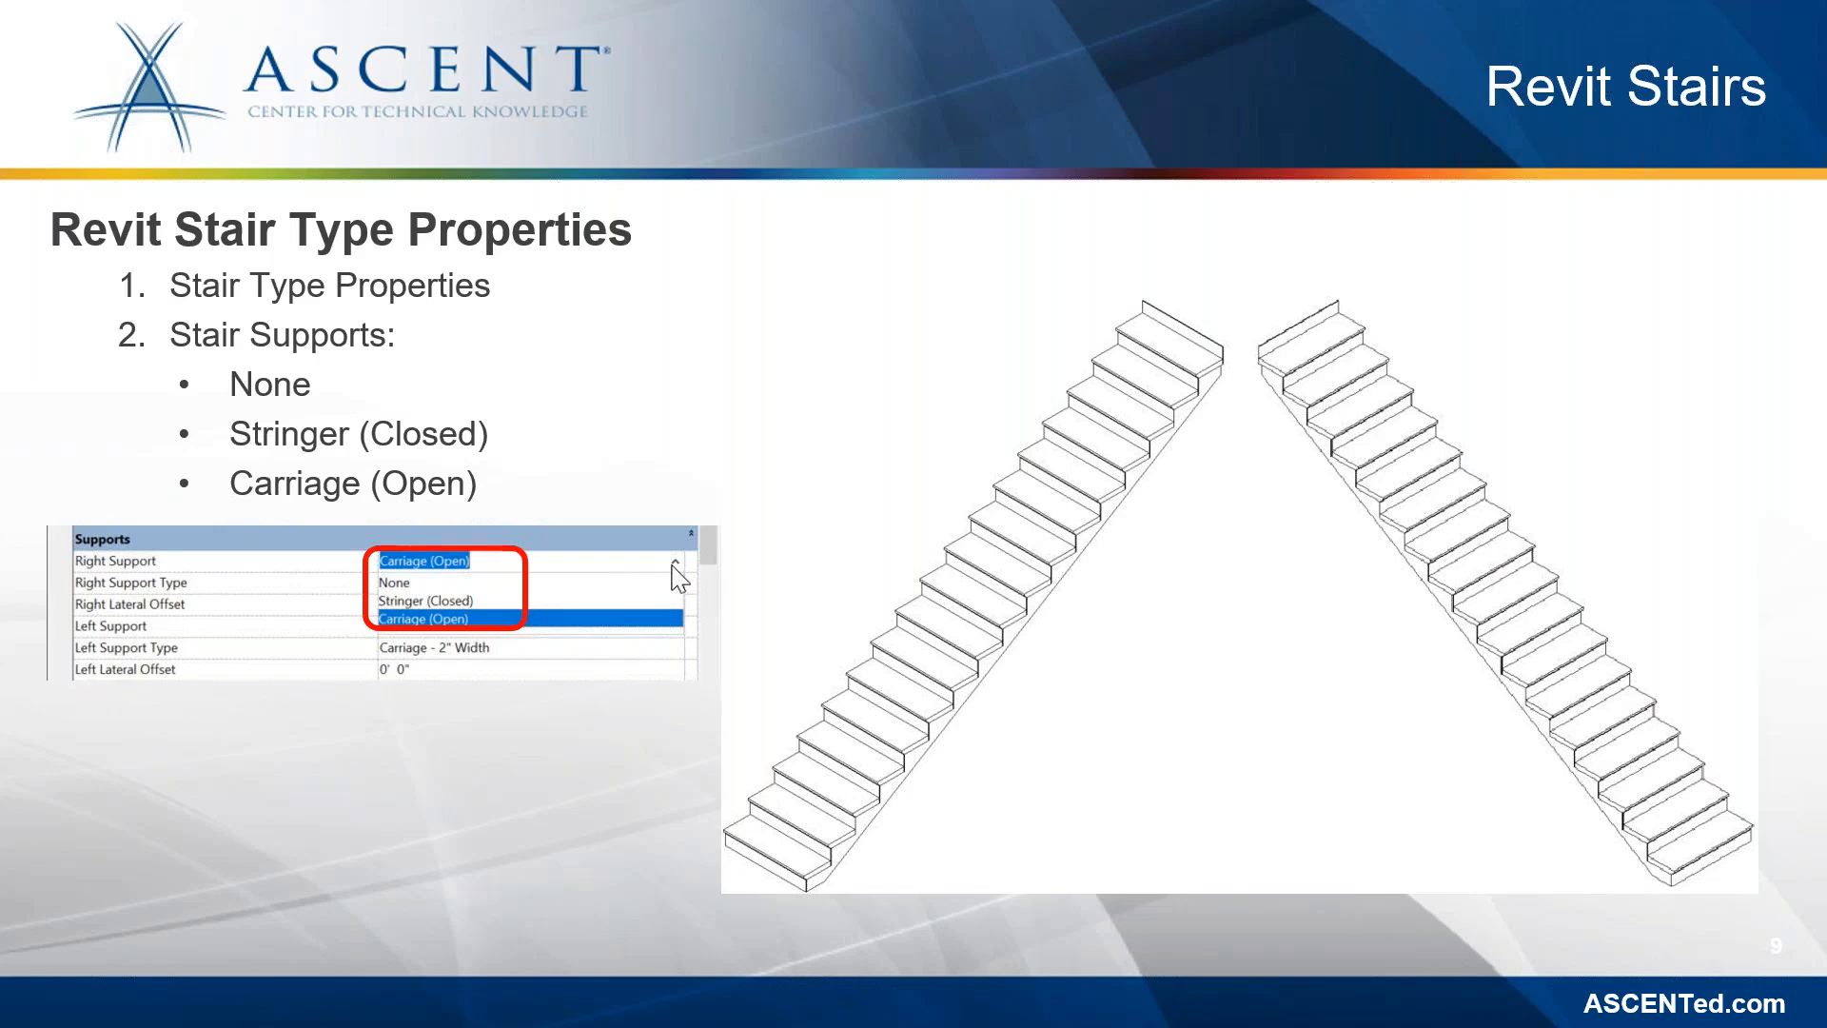
key(Right)
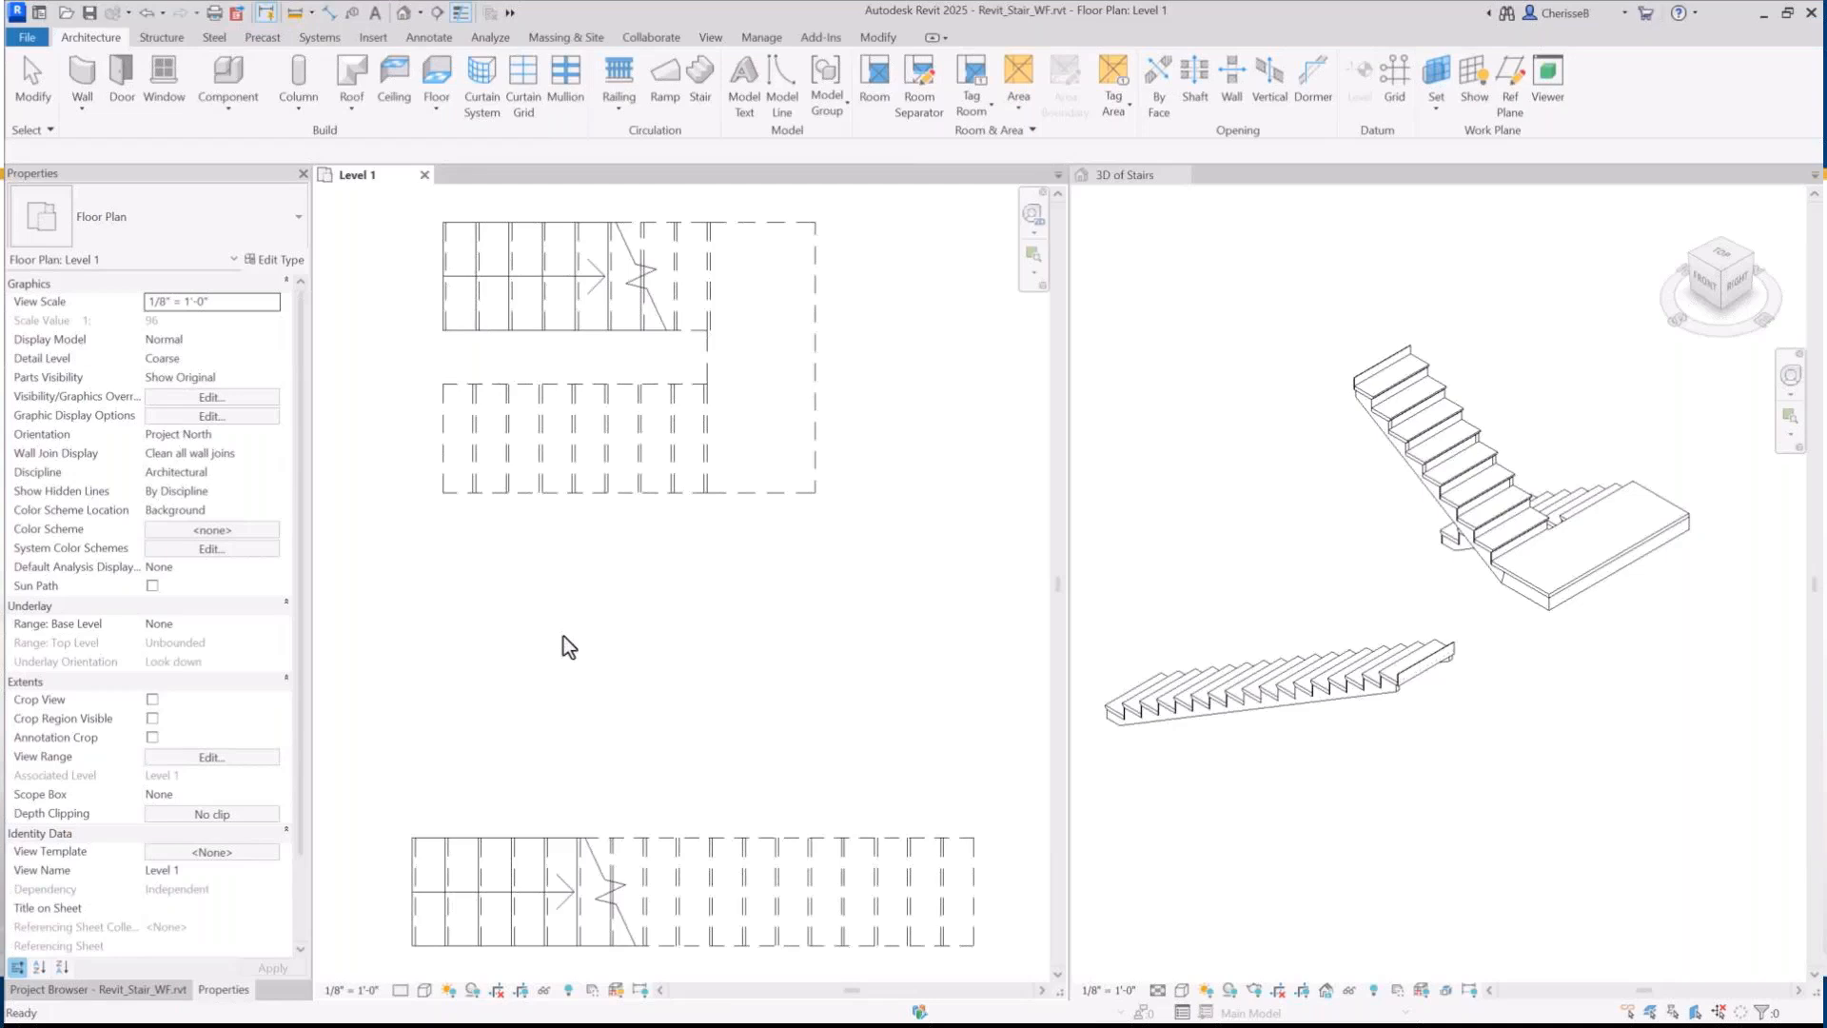
Start a multiple copy of the straight stair in Level 1 and place the first copy 9' directly below the original
click(564, 636)
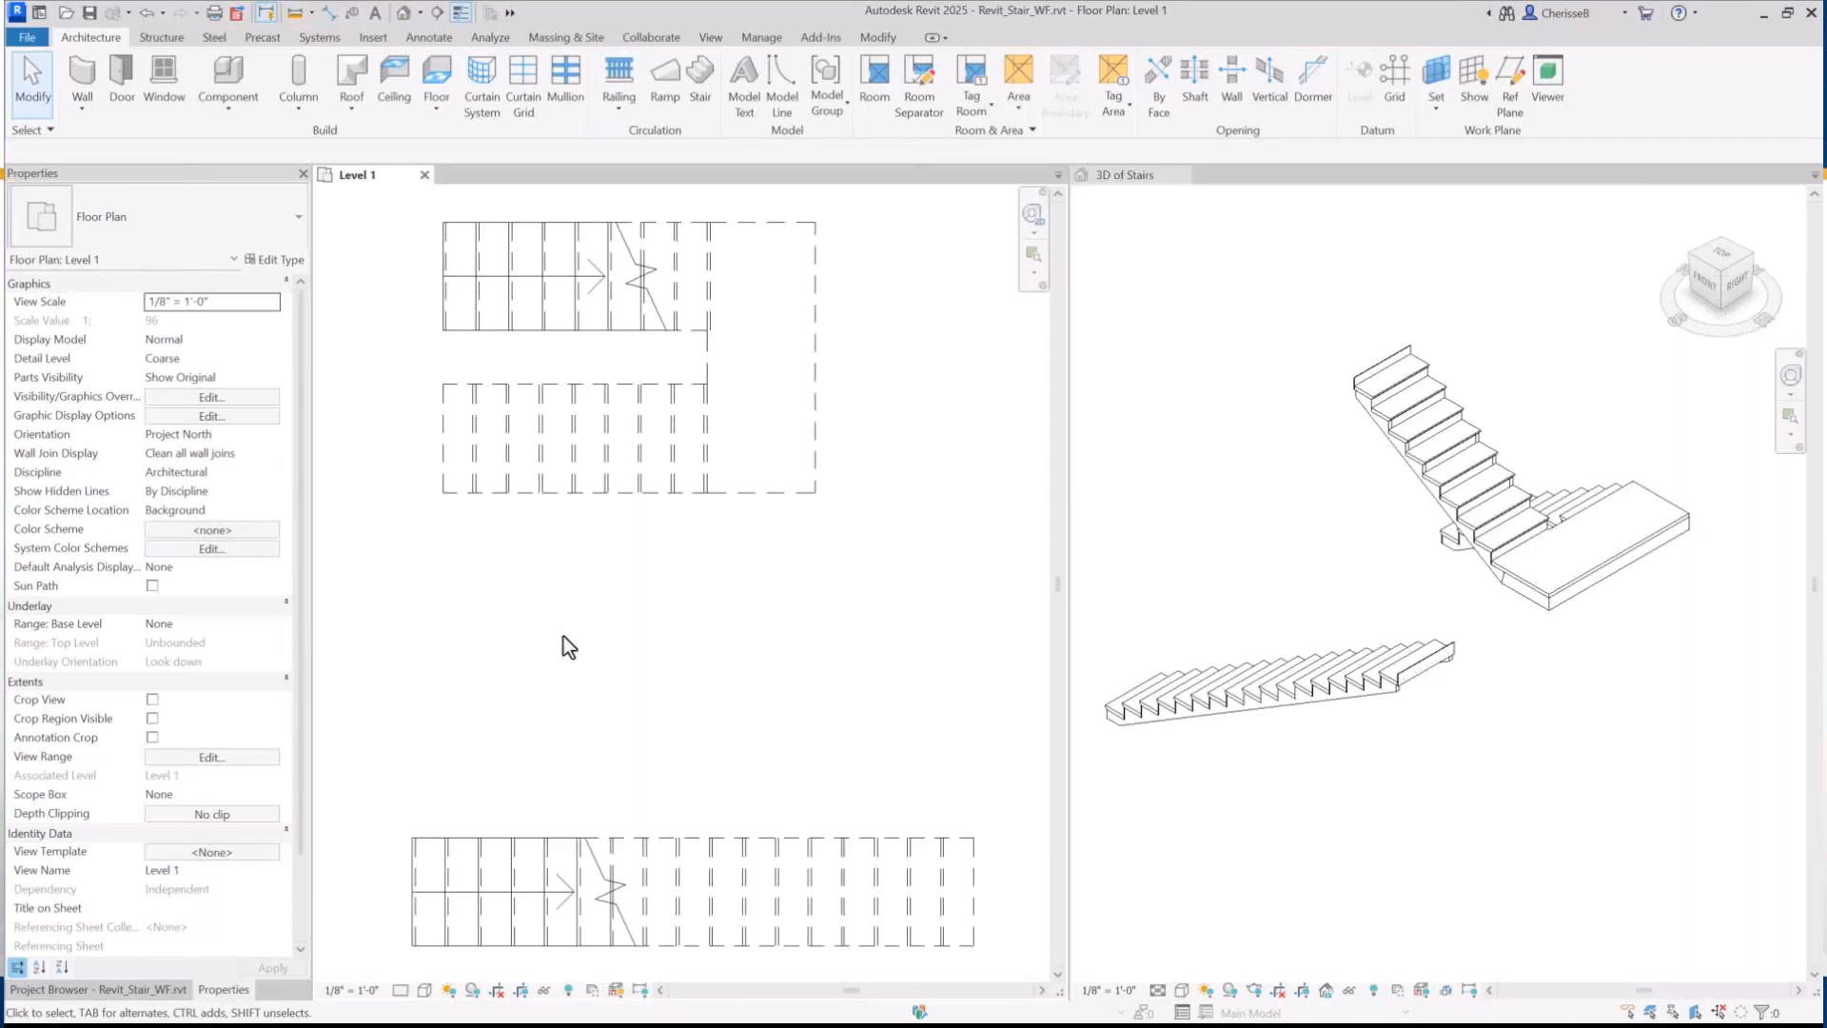
scroll(568, 647, down, 2)
middle_drag(563, 658, 605, 419)
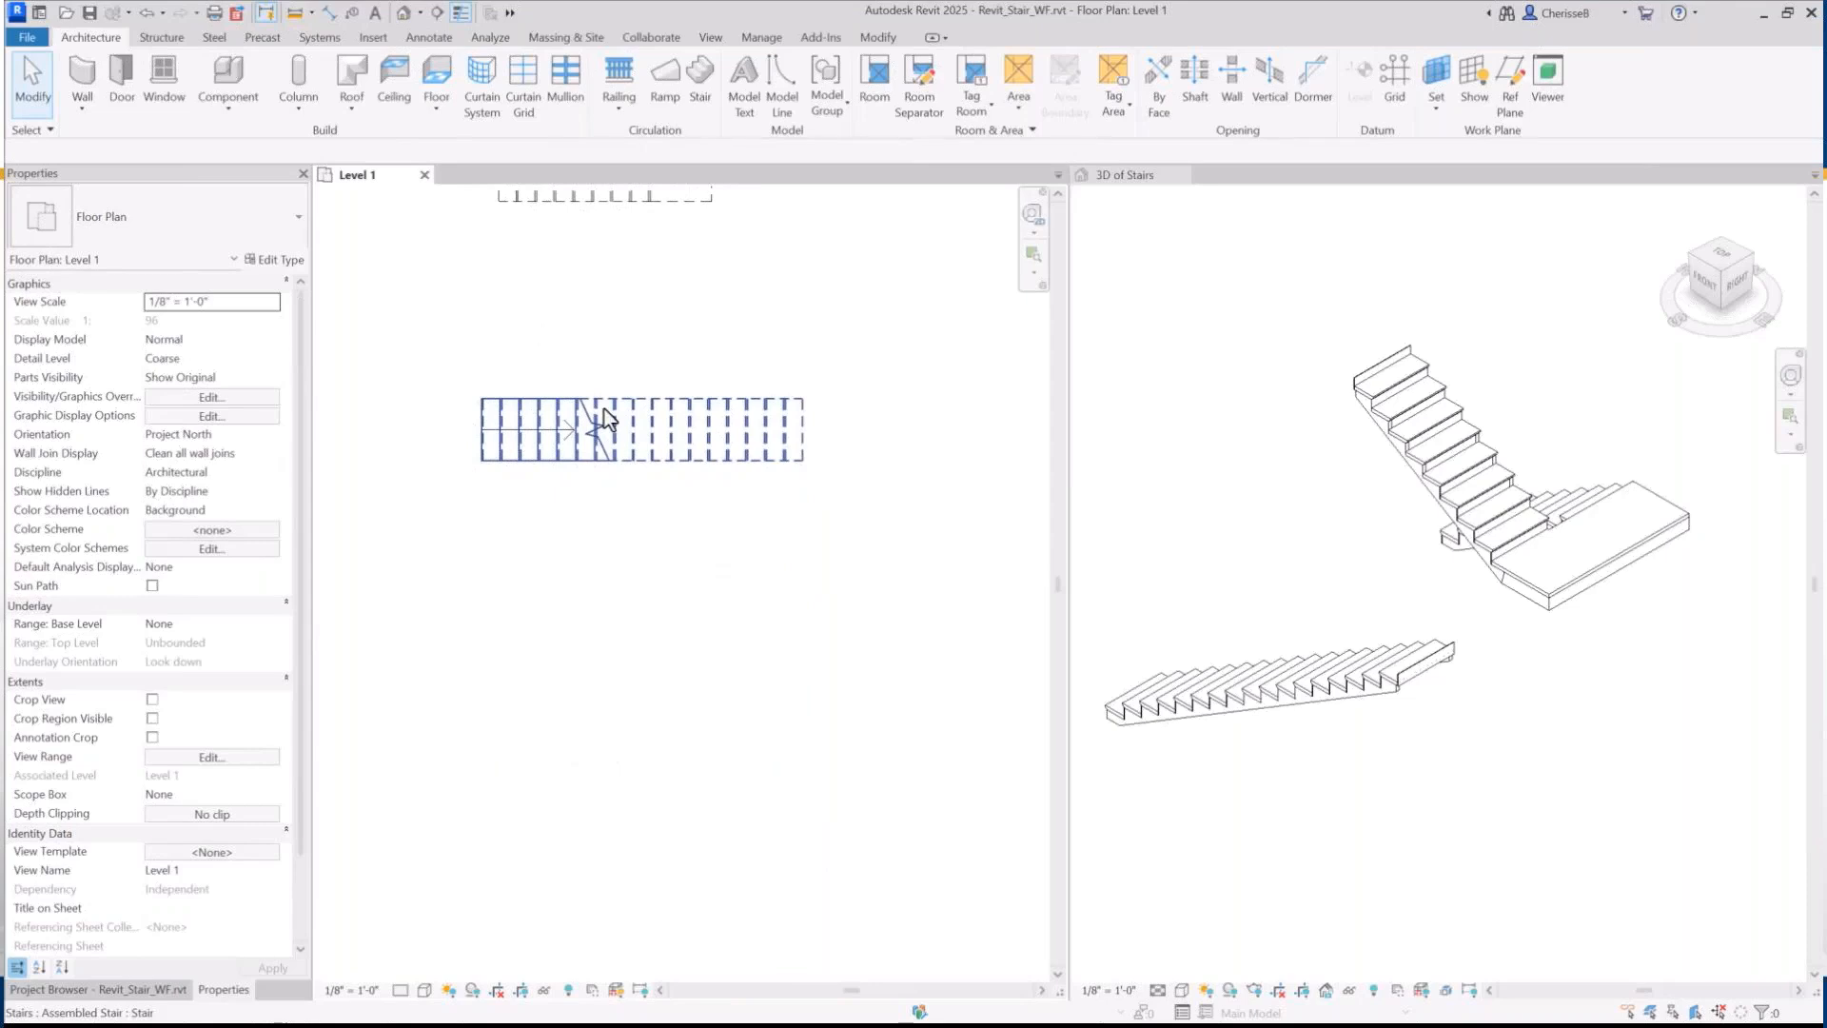
click(605, 419)
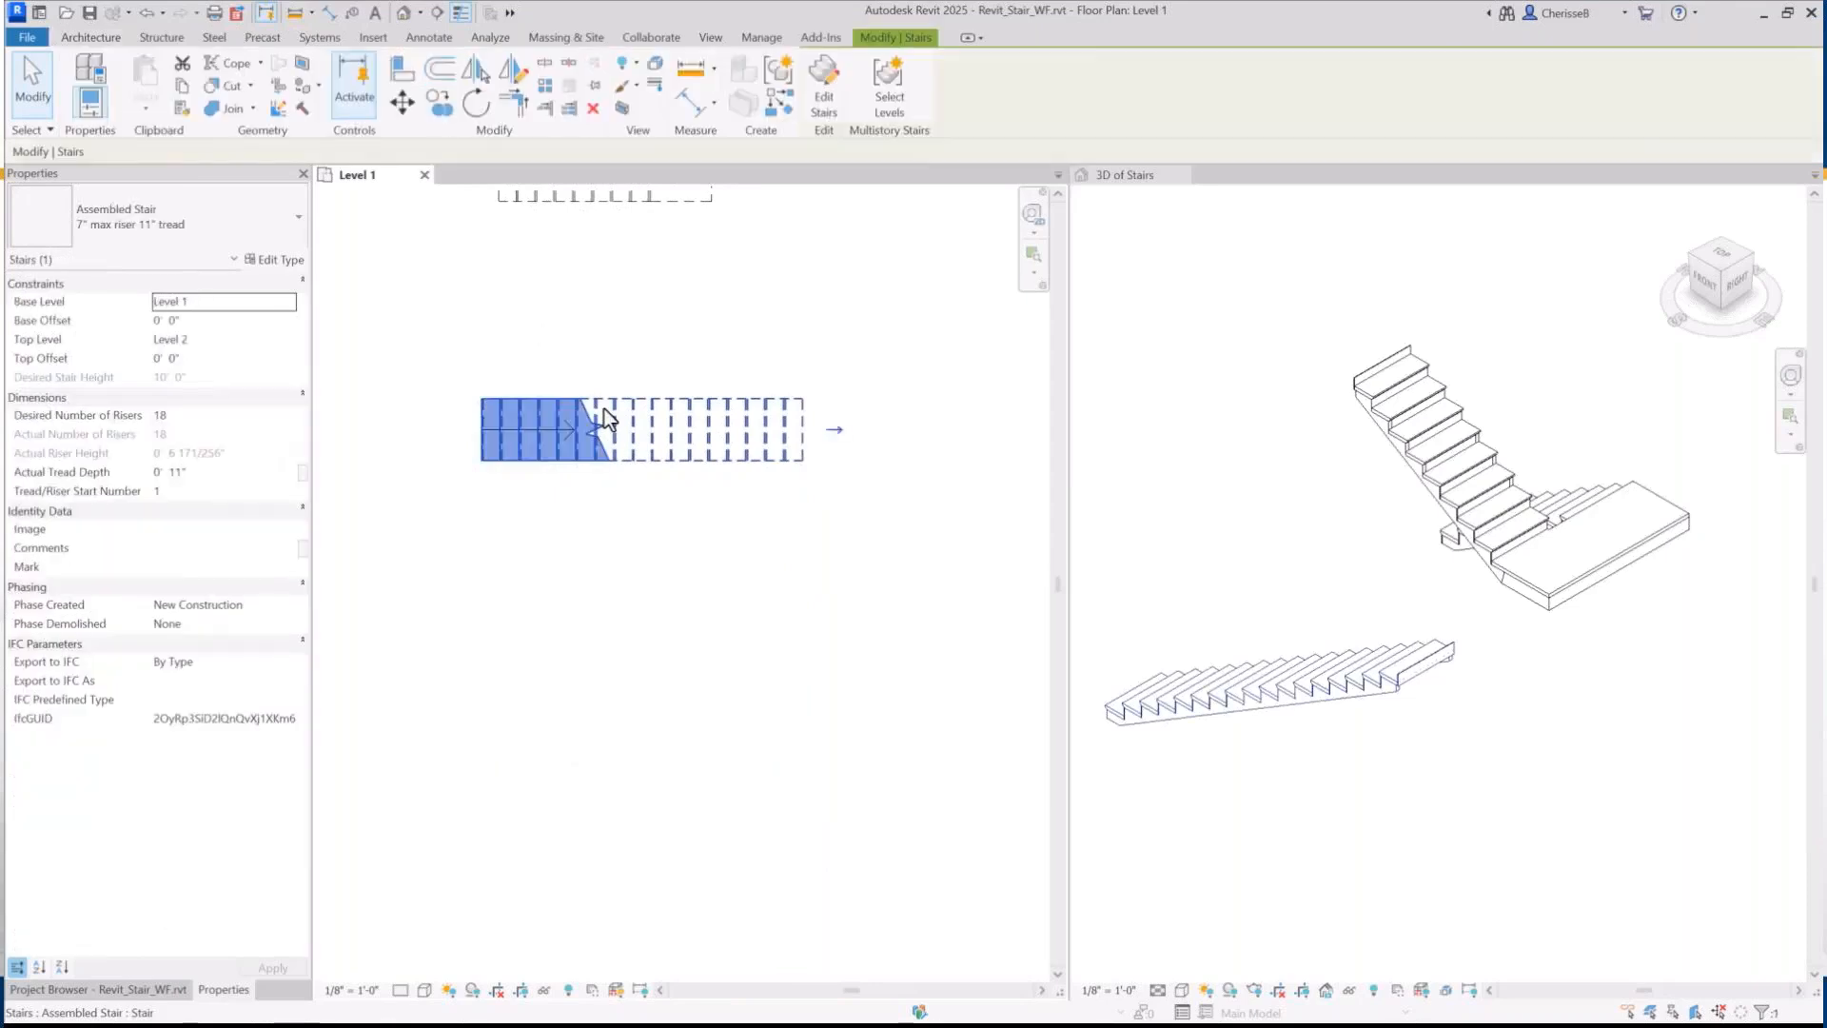
click(440, 107)
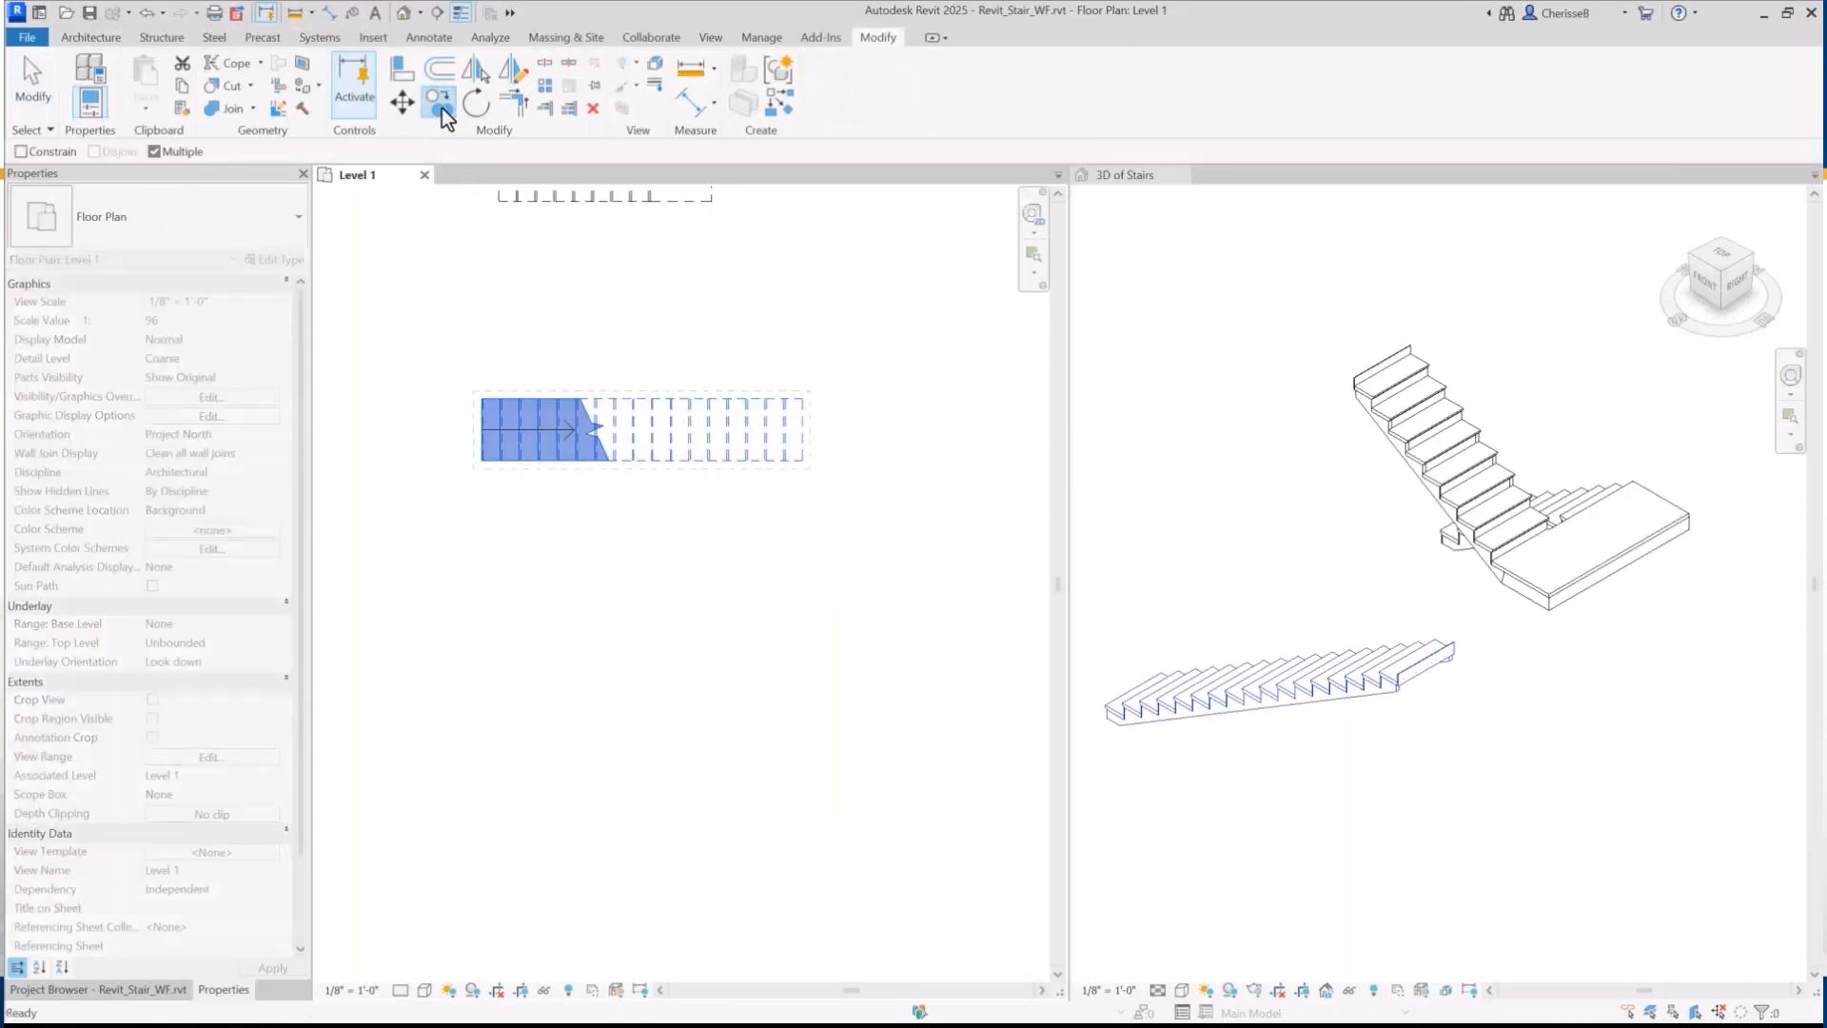
click(481, 398)
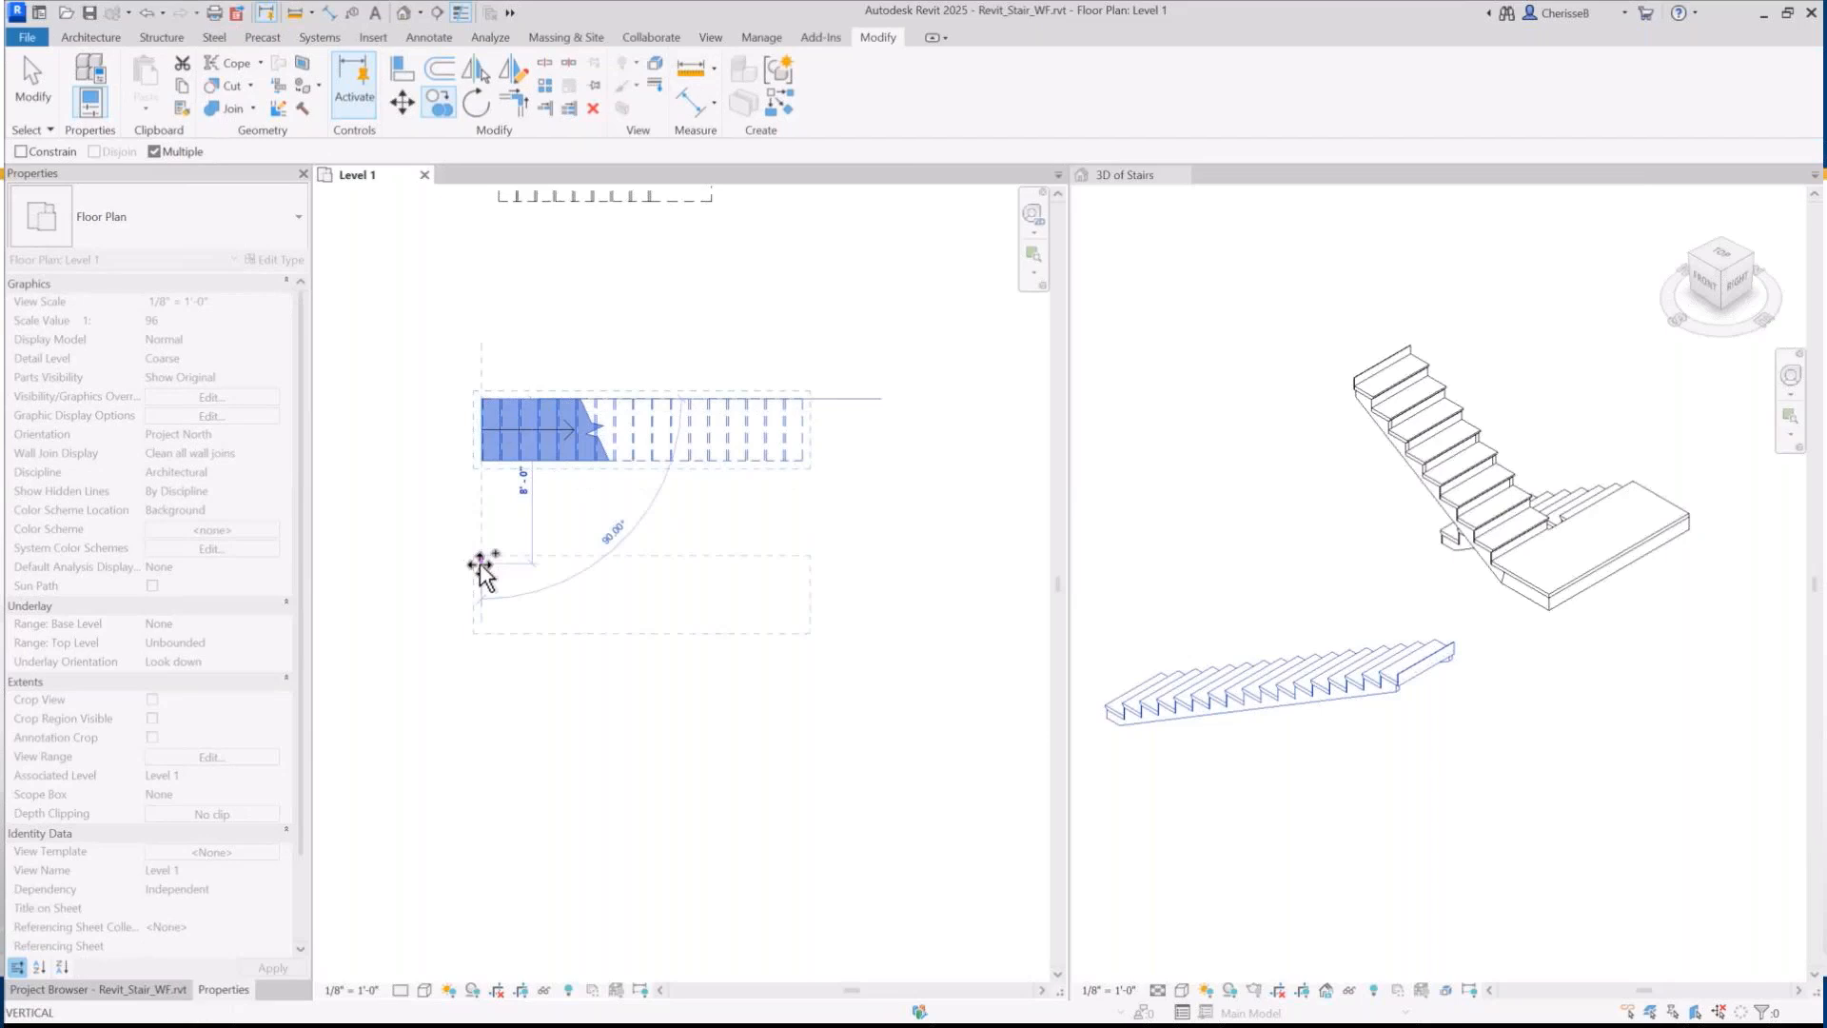
text(10)
key(Return)
Place two more copies of the straight stair further down at 9' spacing, and end the copying
text(9)
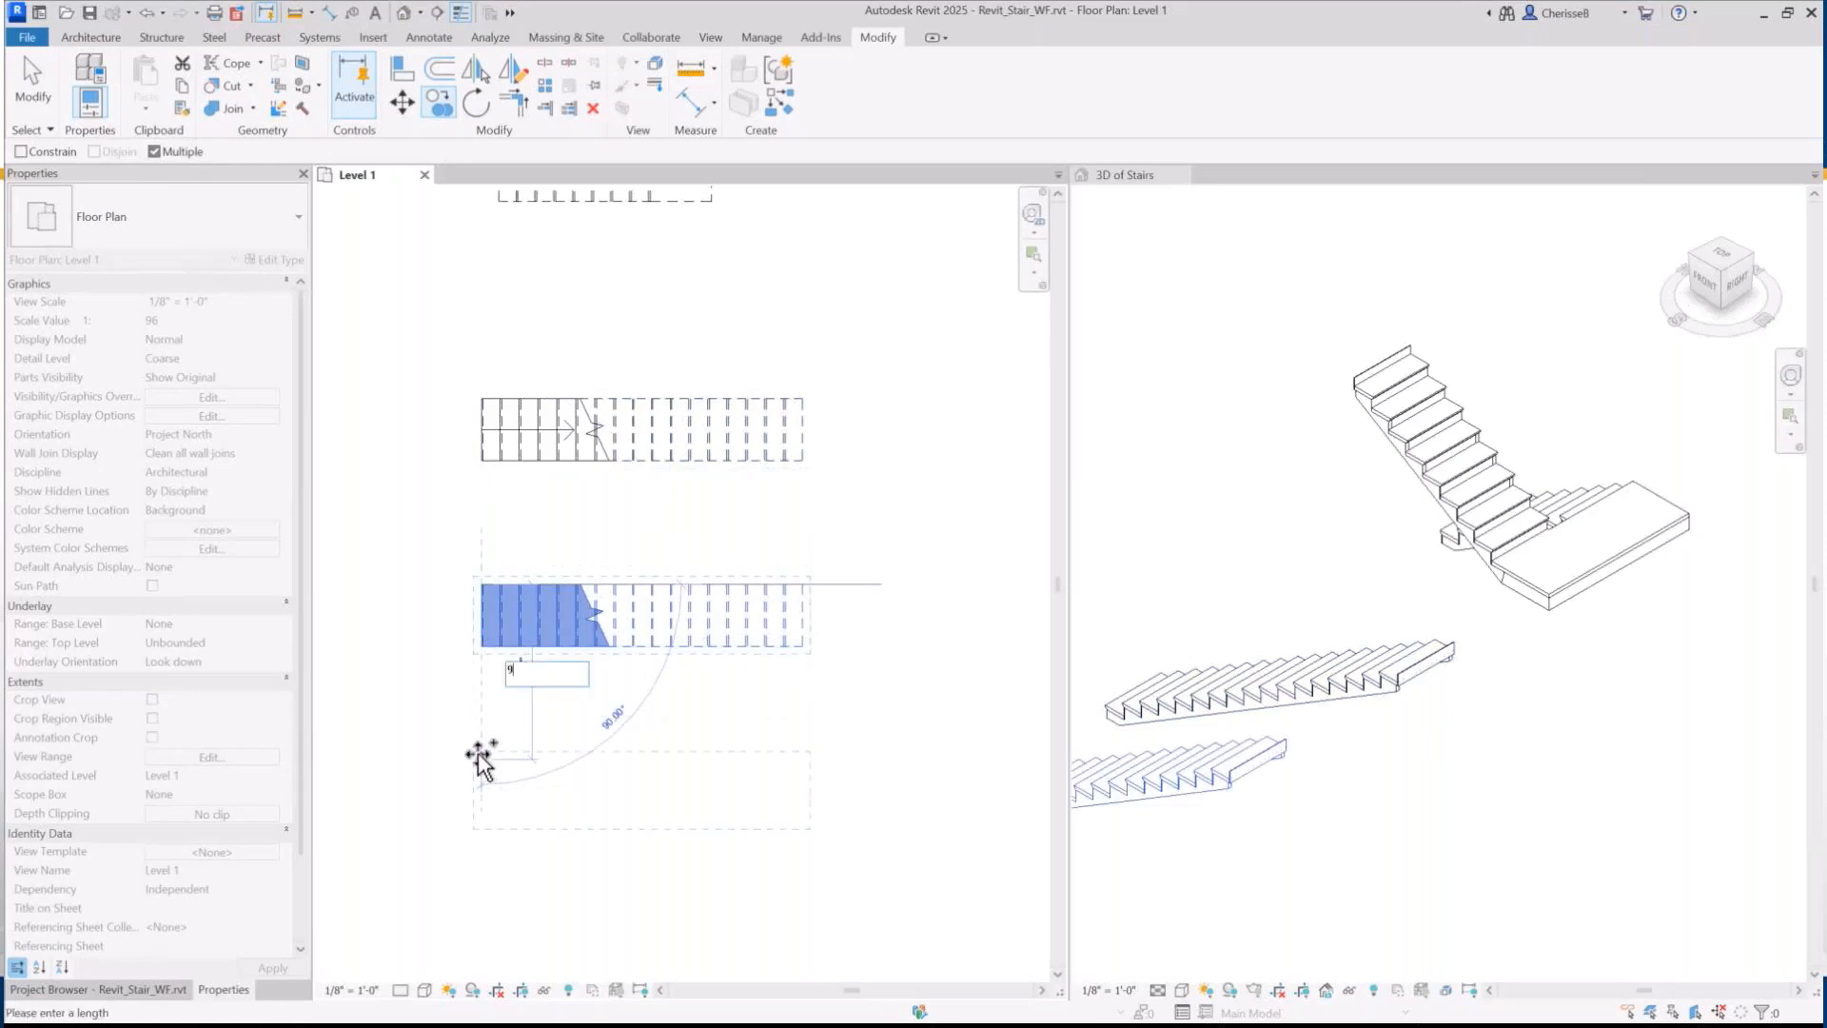
key(Return)
scroll(478, 756, down, 1)
middle_drag(484, 760, 512, 595)
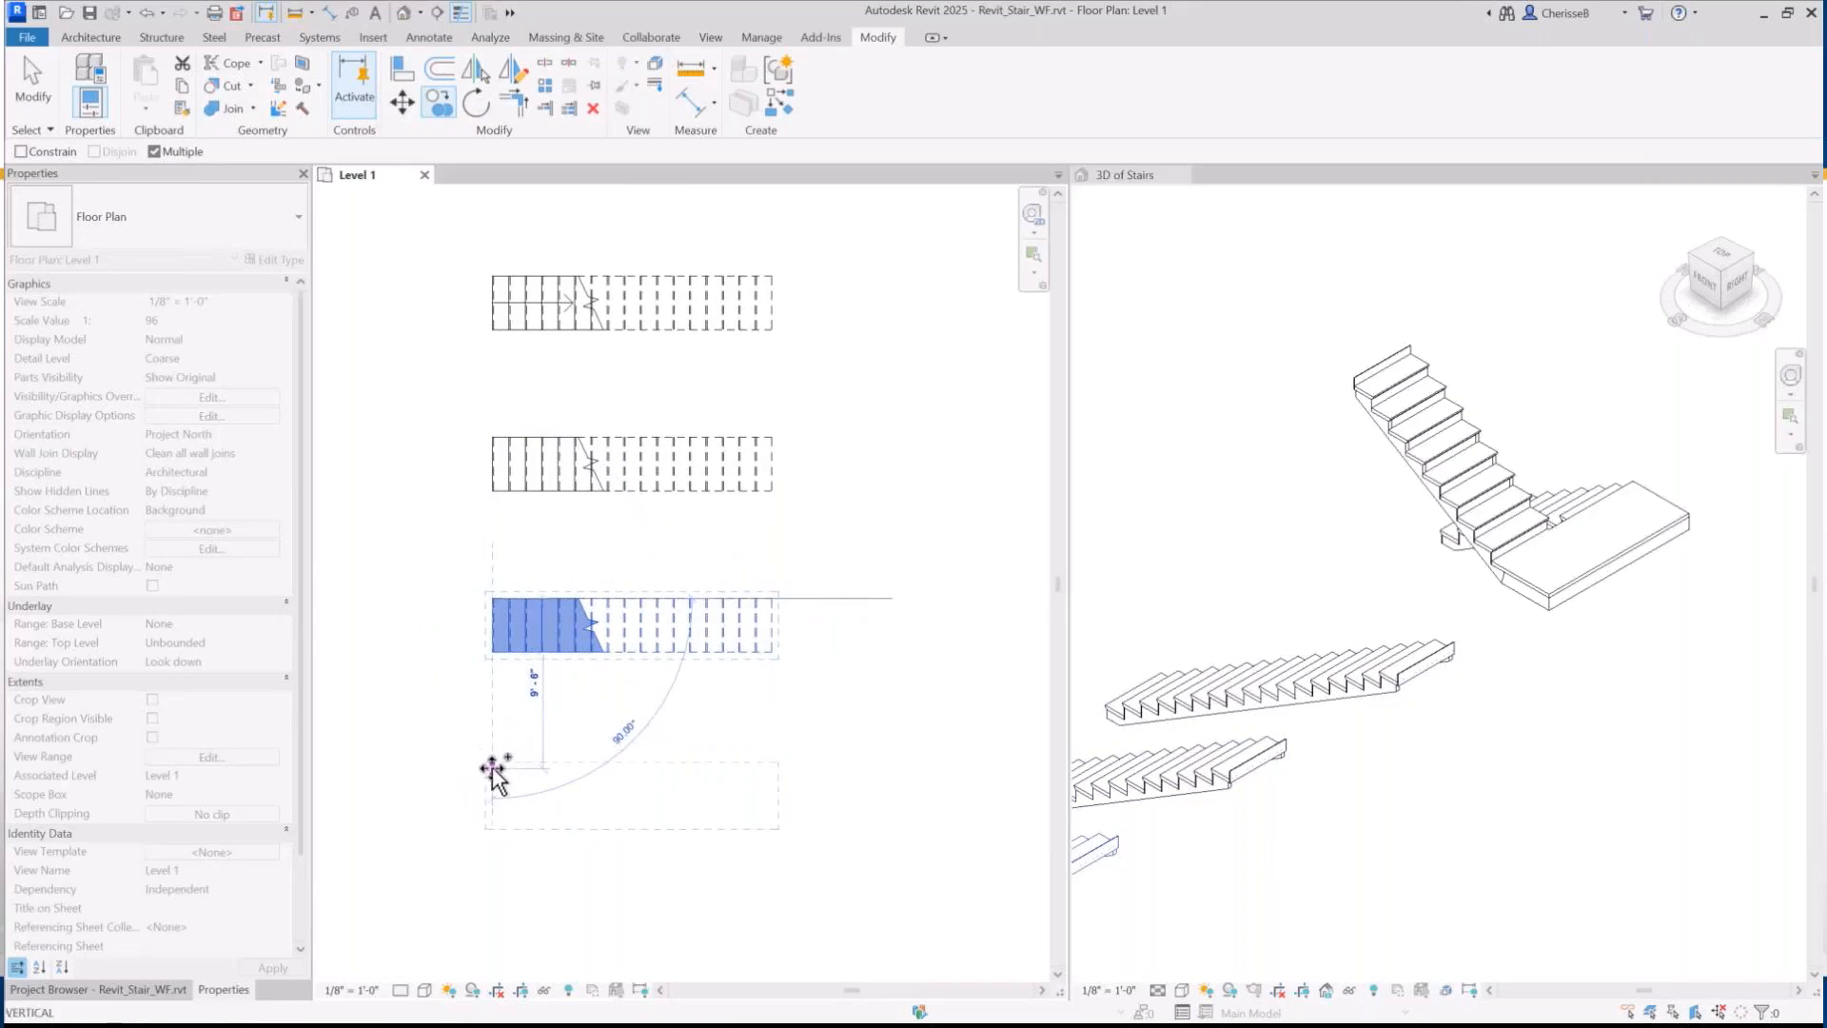
click(491, 767)
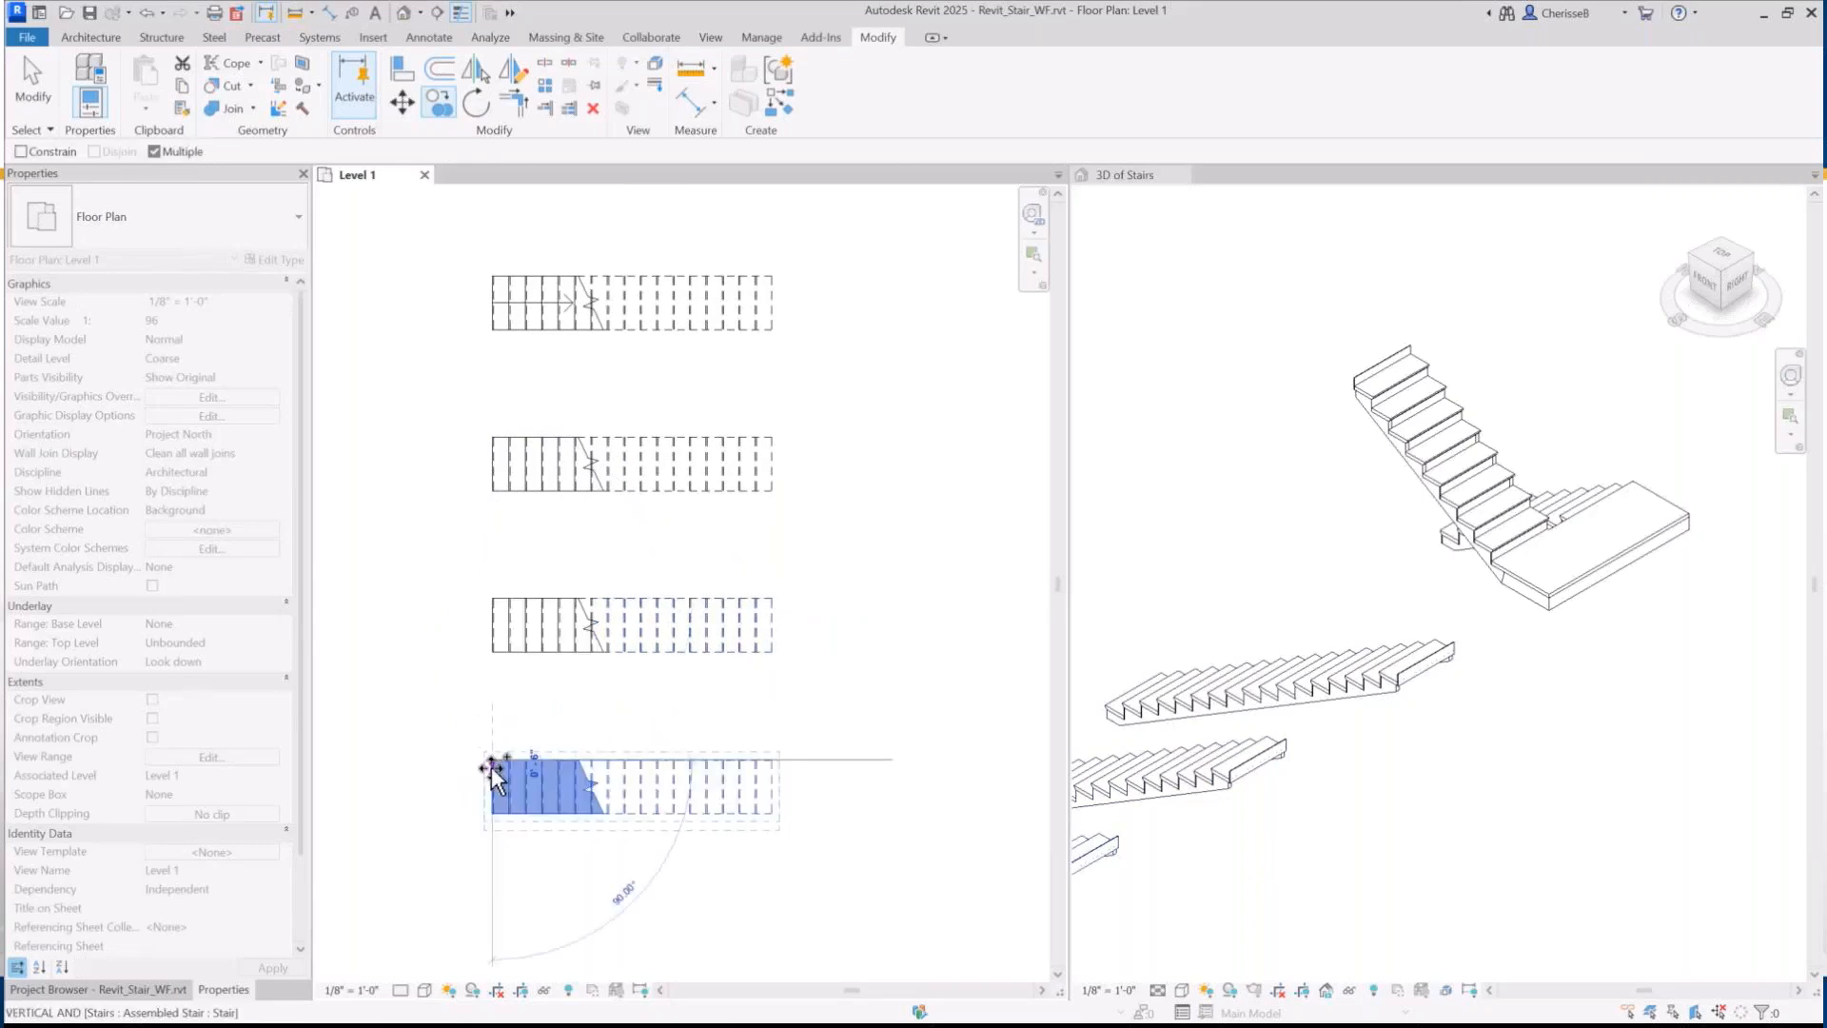
key(Escape)
key(Escape)
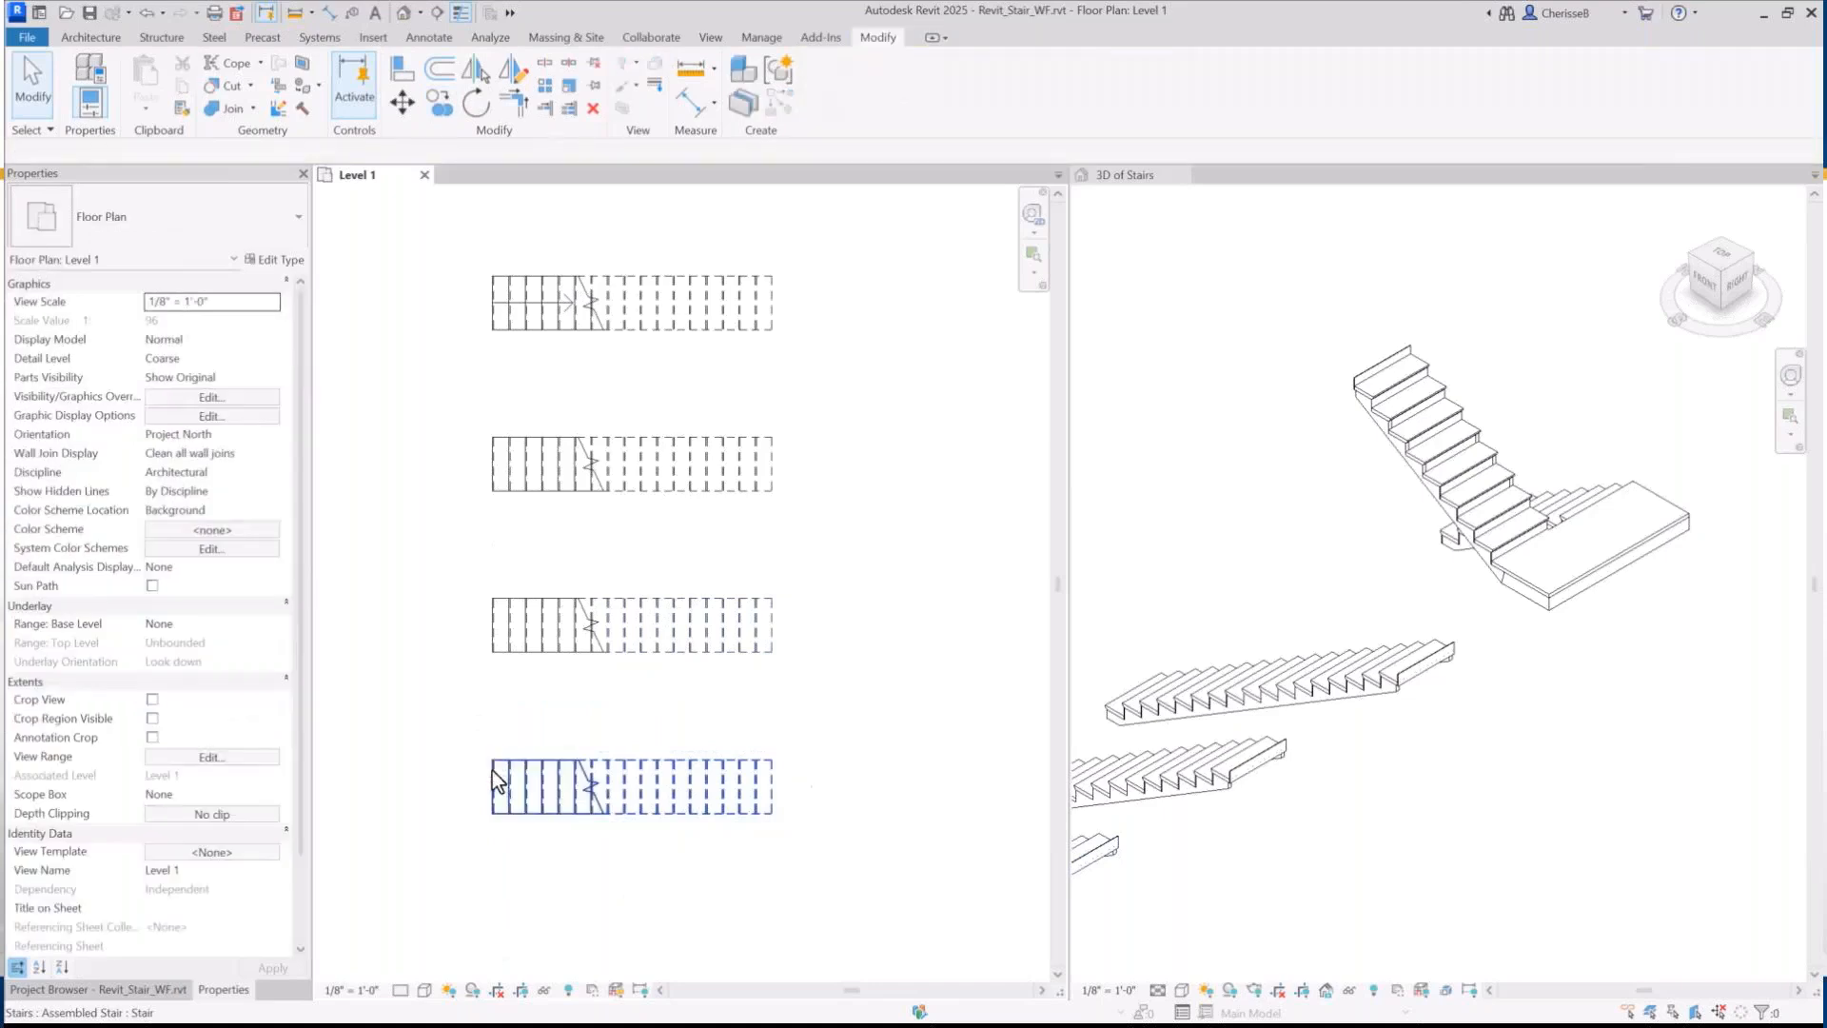
Duplicate the assembled stair type for the second straight stair from the top and name it "Custom Stringer 2 Sides"
click(1265, 494)
scroll(1270, 923, down, 1)
middle_drag(1270, 923, 1506, 775)
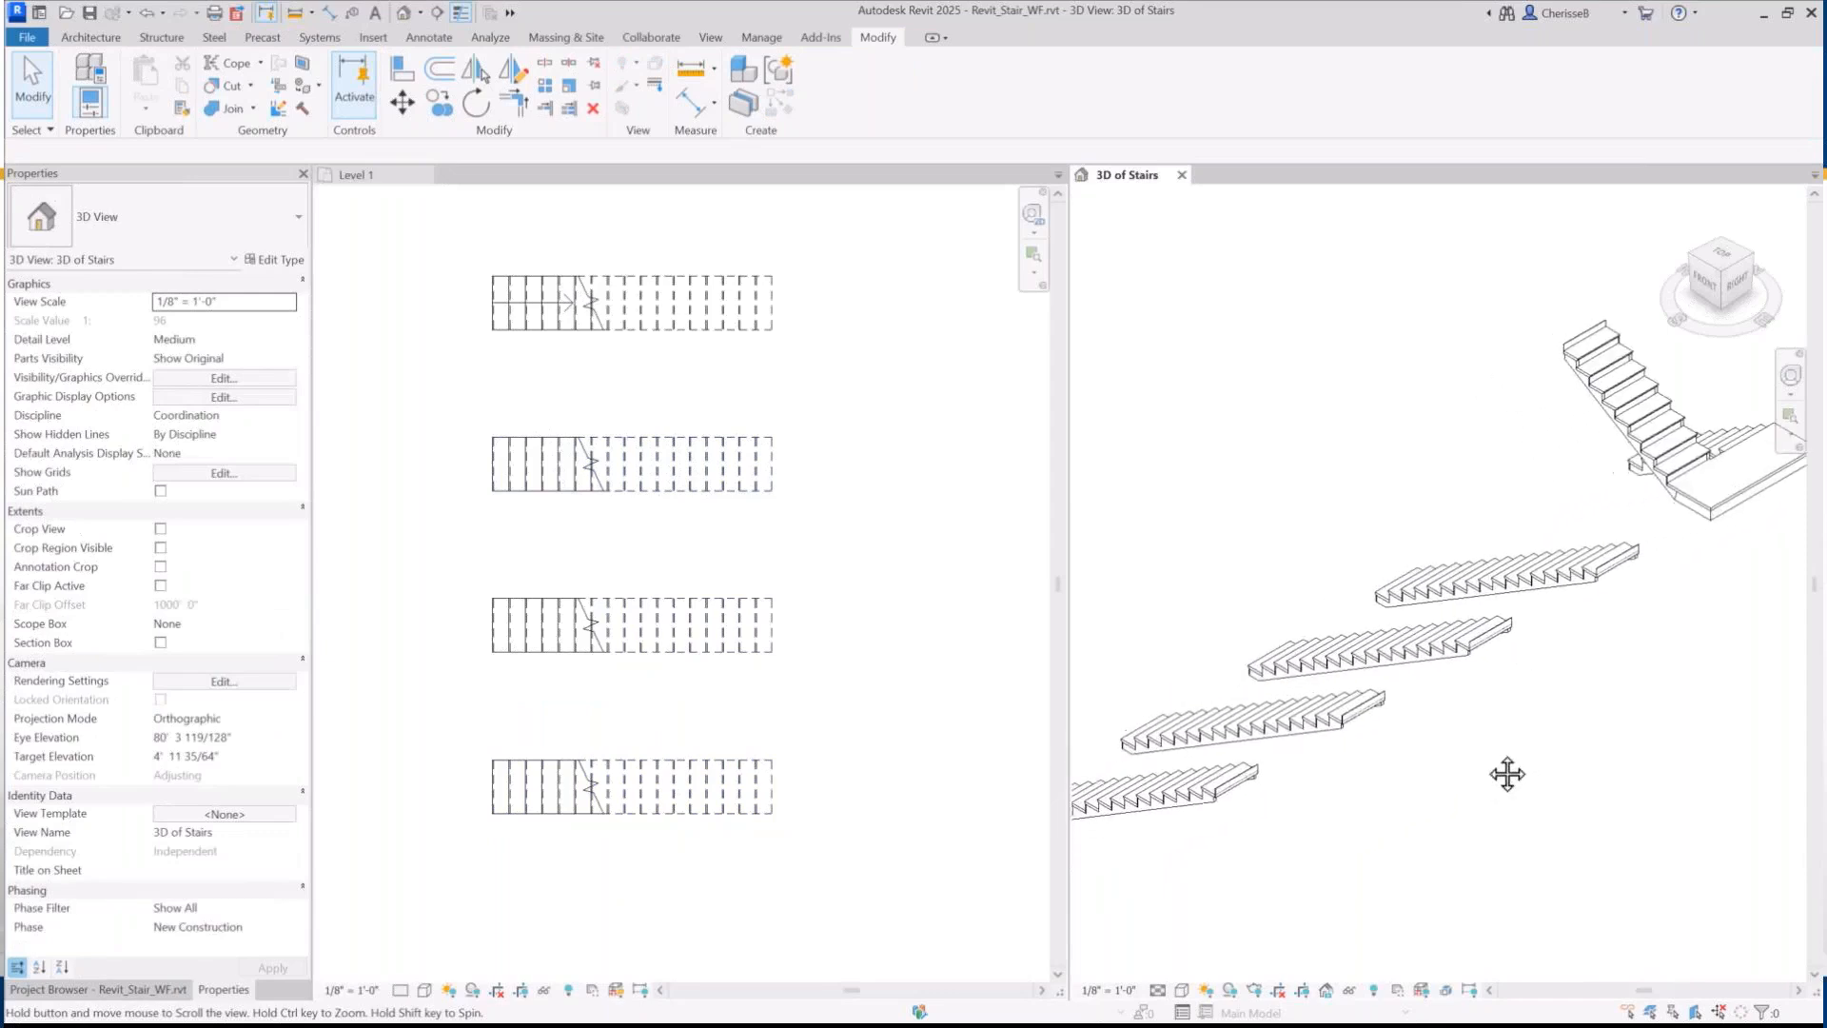
scroll(1506, 775, down, 1)
middle_drag(1394, 870, 1432, 848)
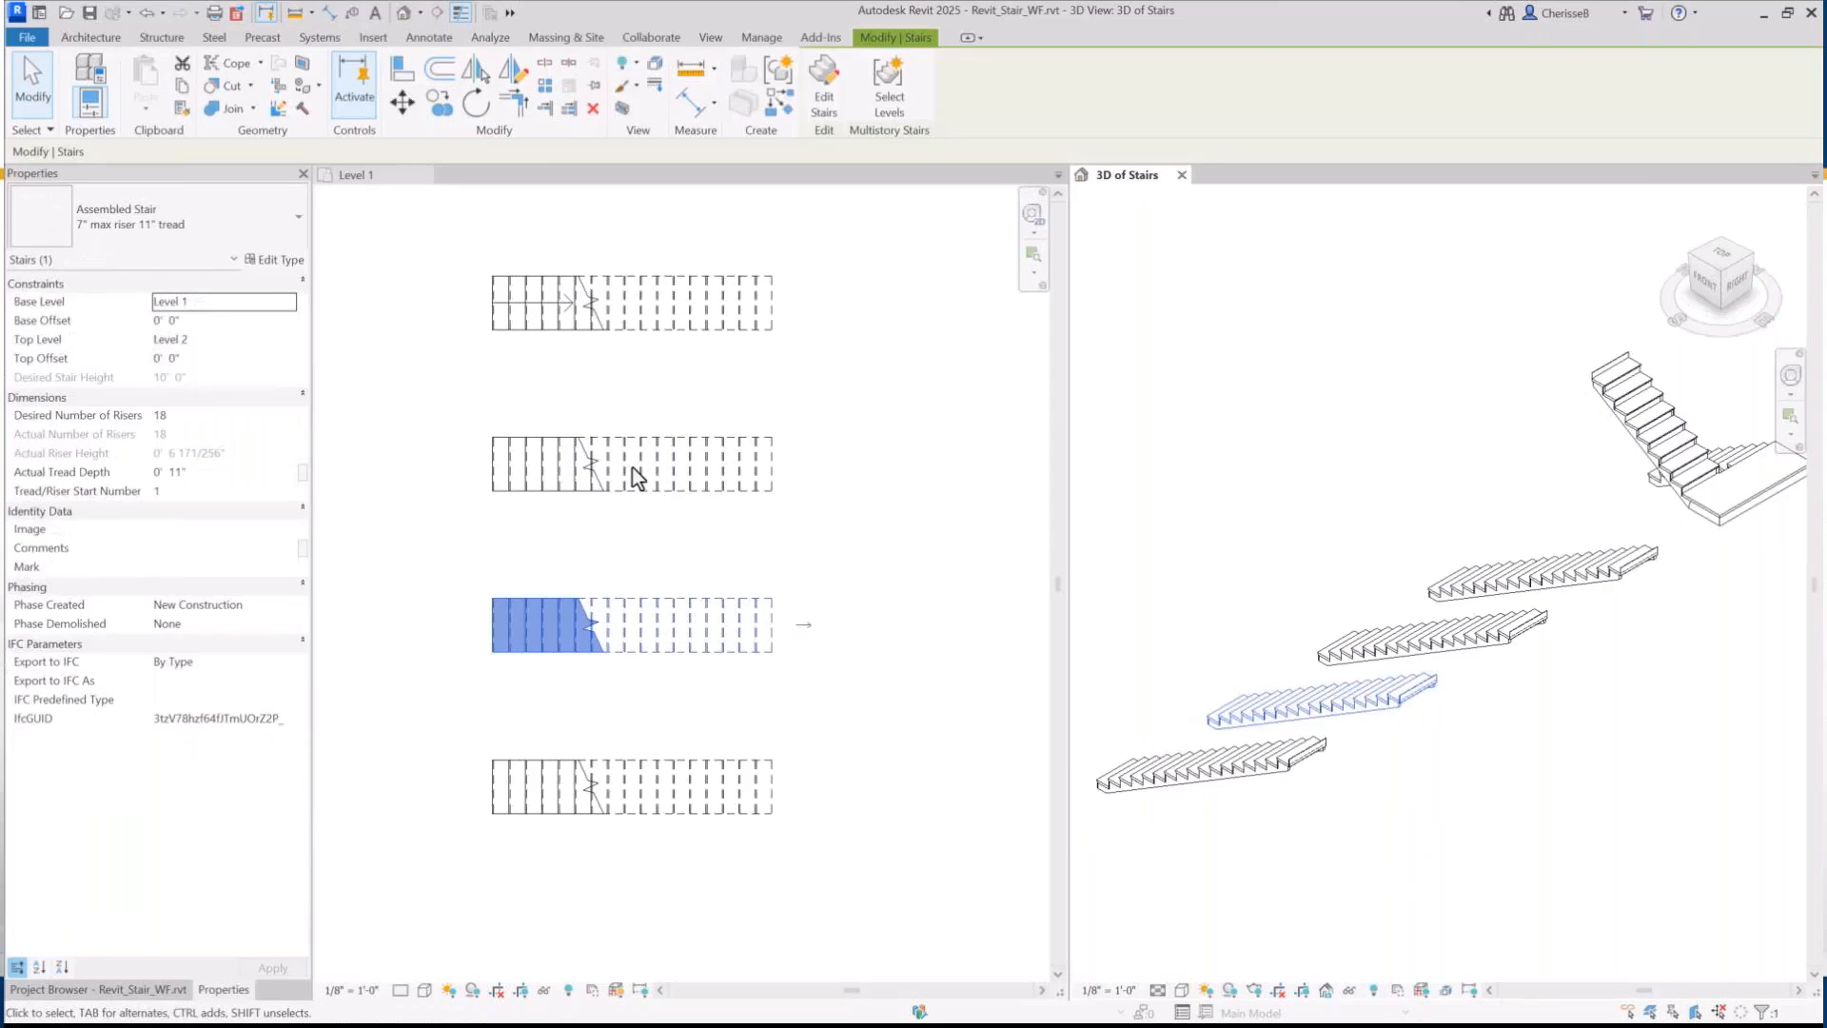
scroll(631, 469, down, 1)
middle_drag(659, 496, 689, 561)
click(663, 540)
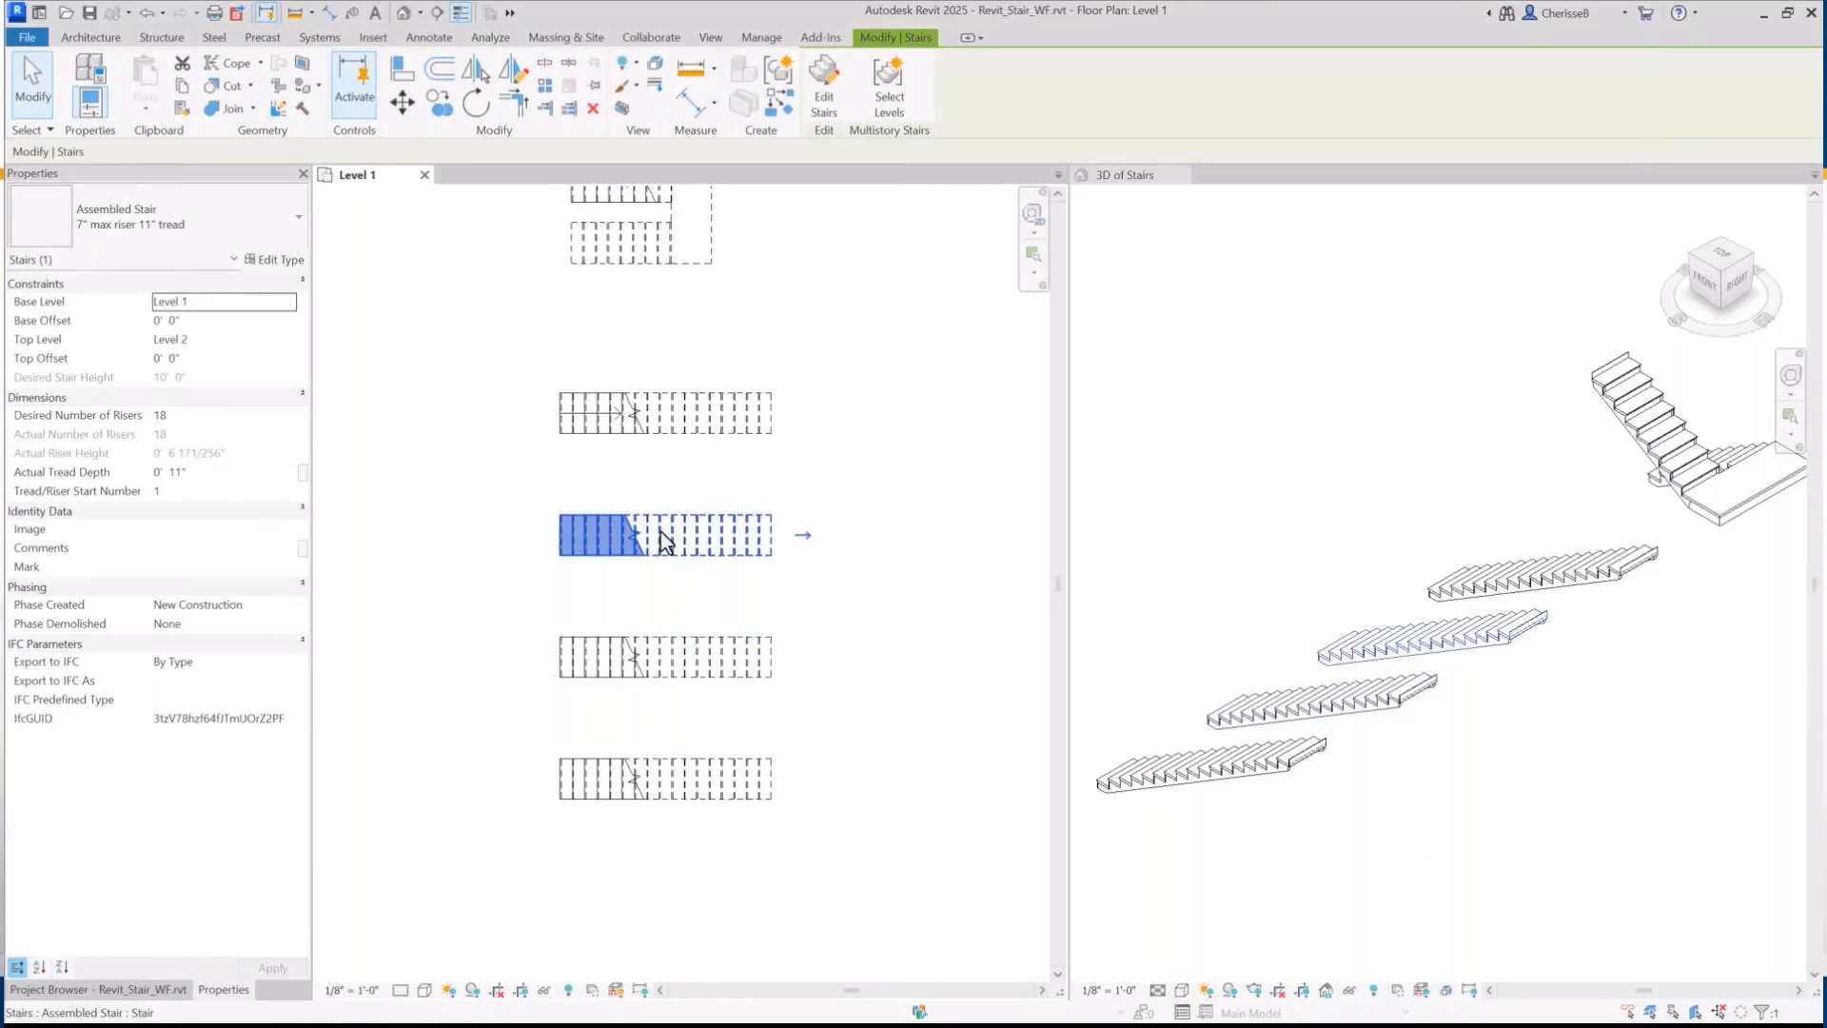
click(276, 259)
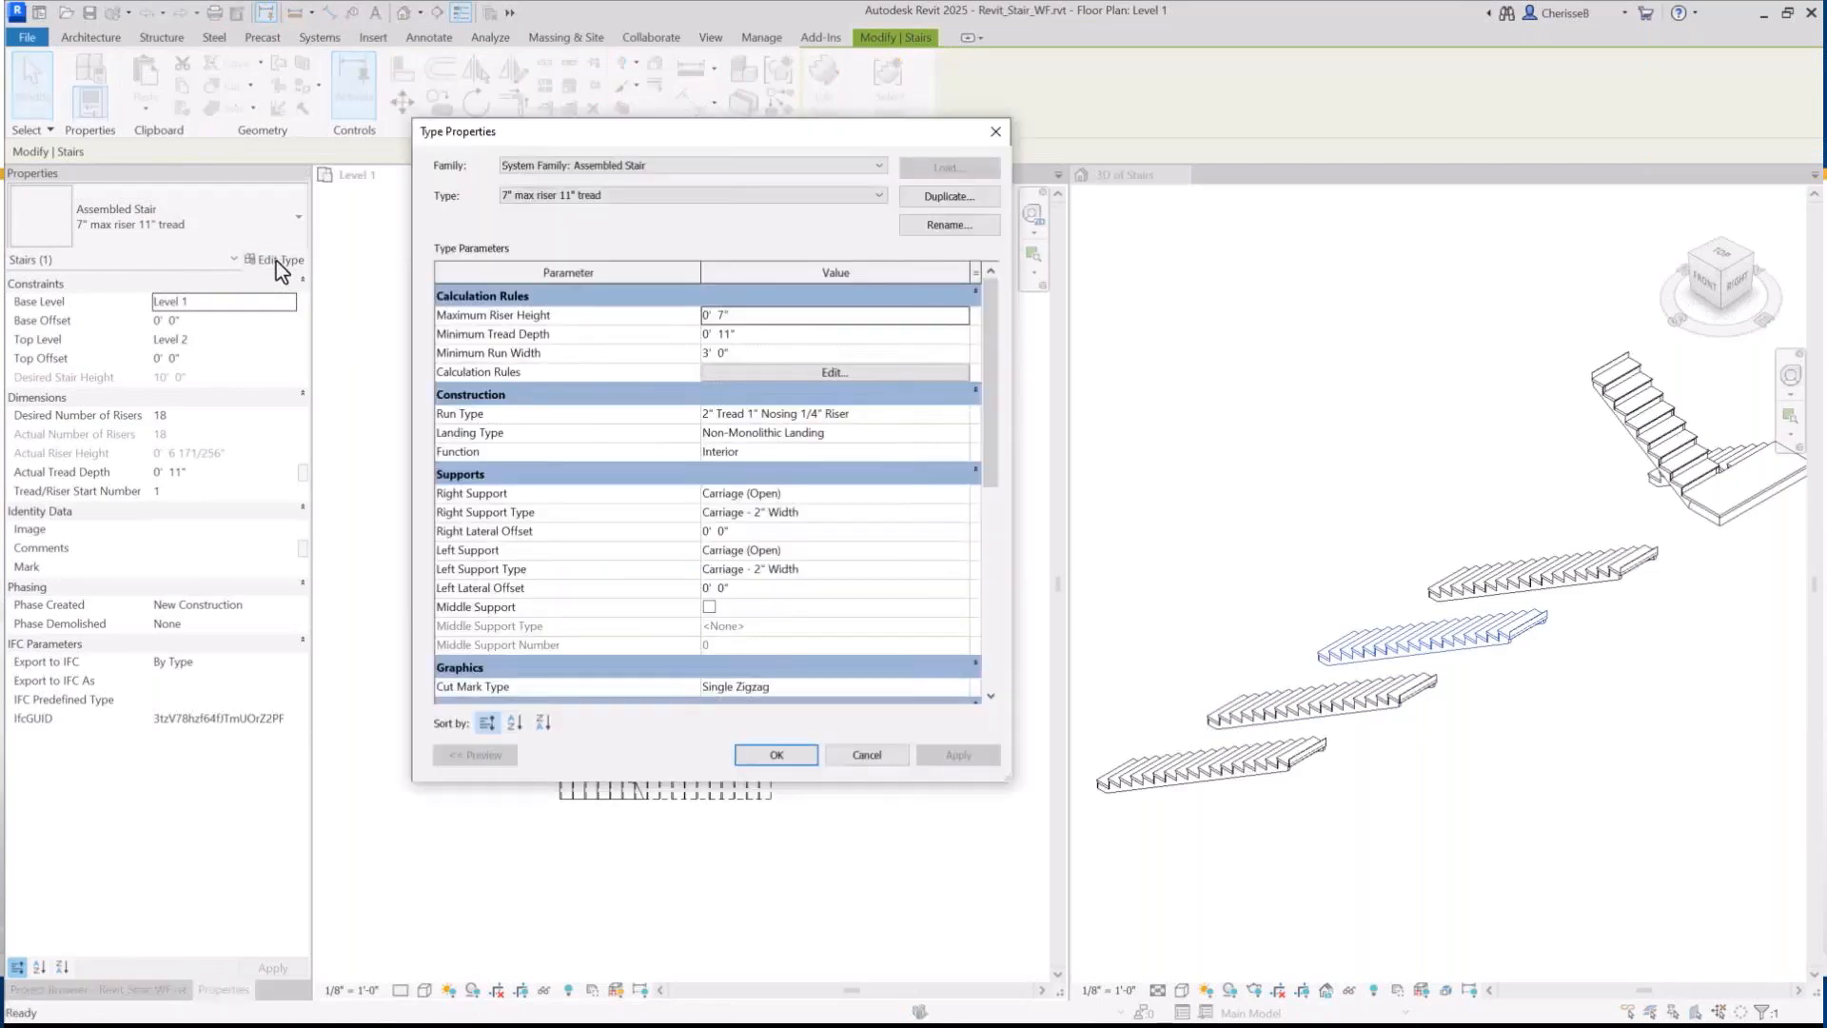
click(940, 194)
text(Custom )
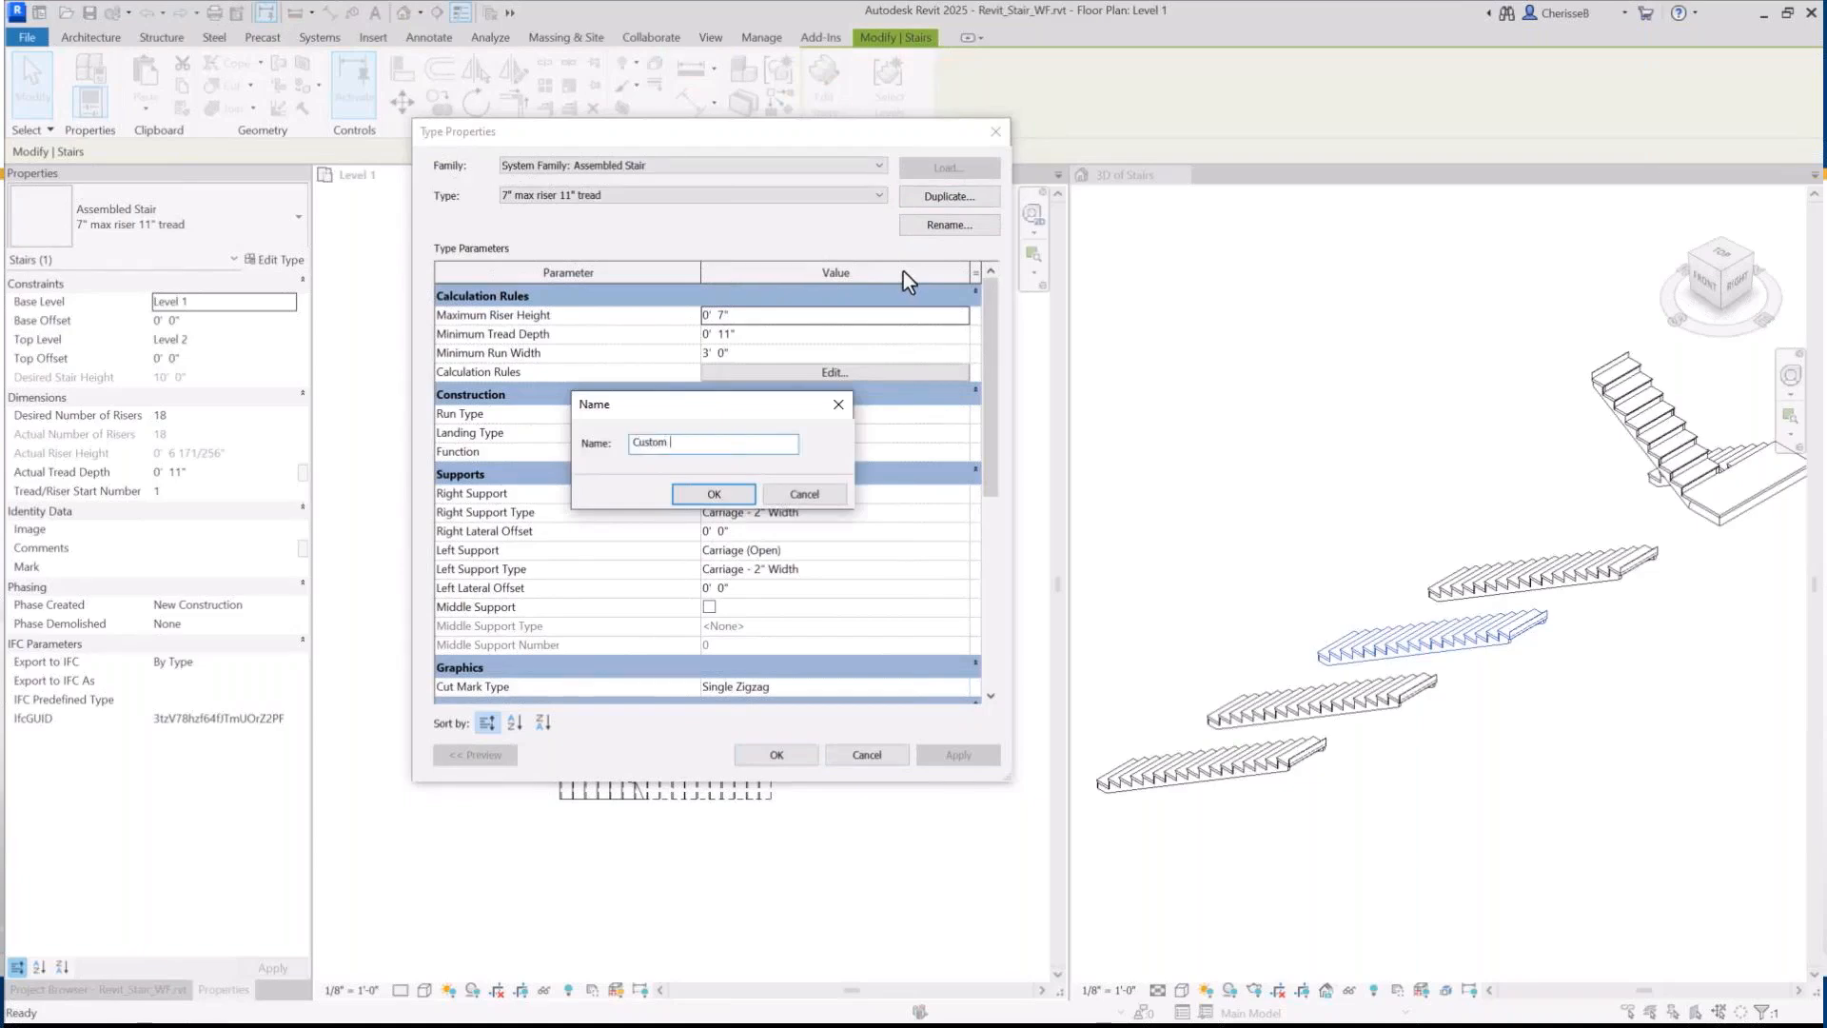
text(Stringer 2 Sides)
key(Return)
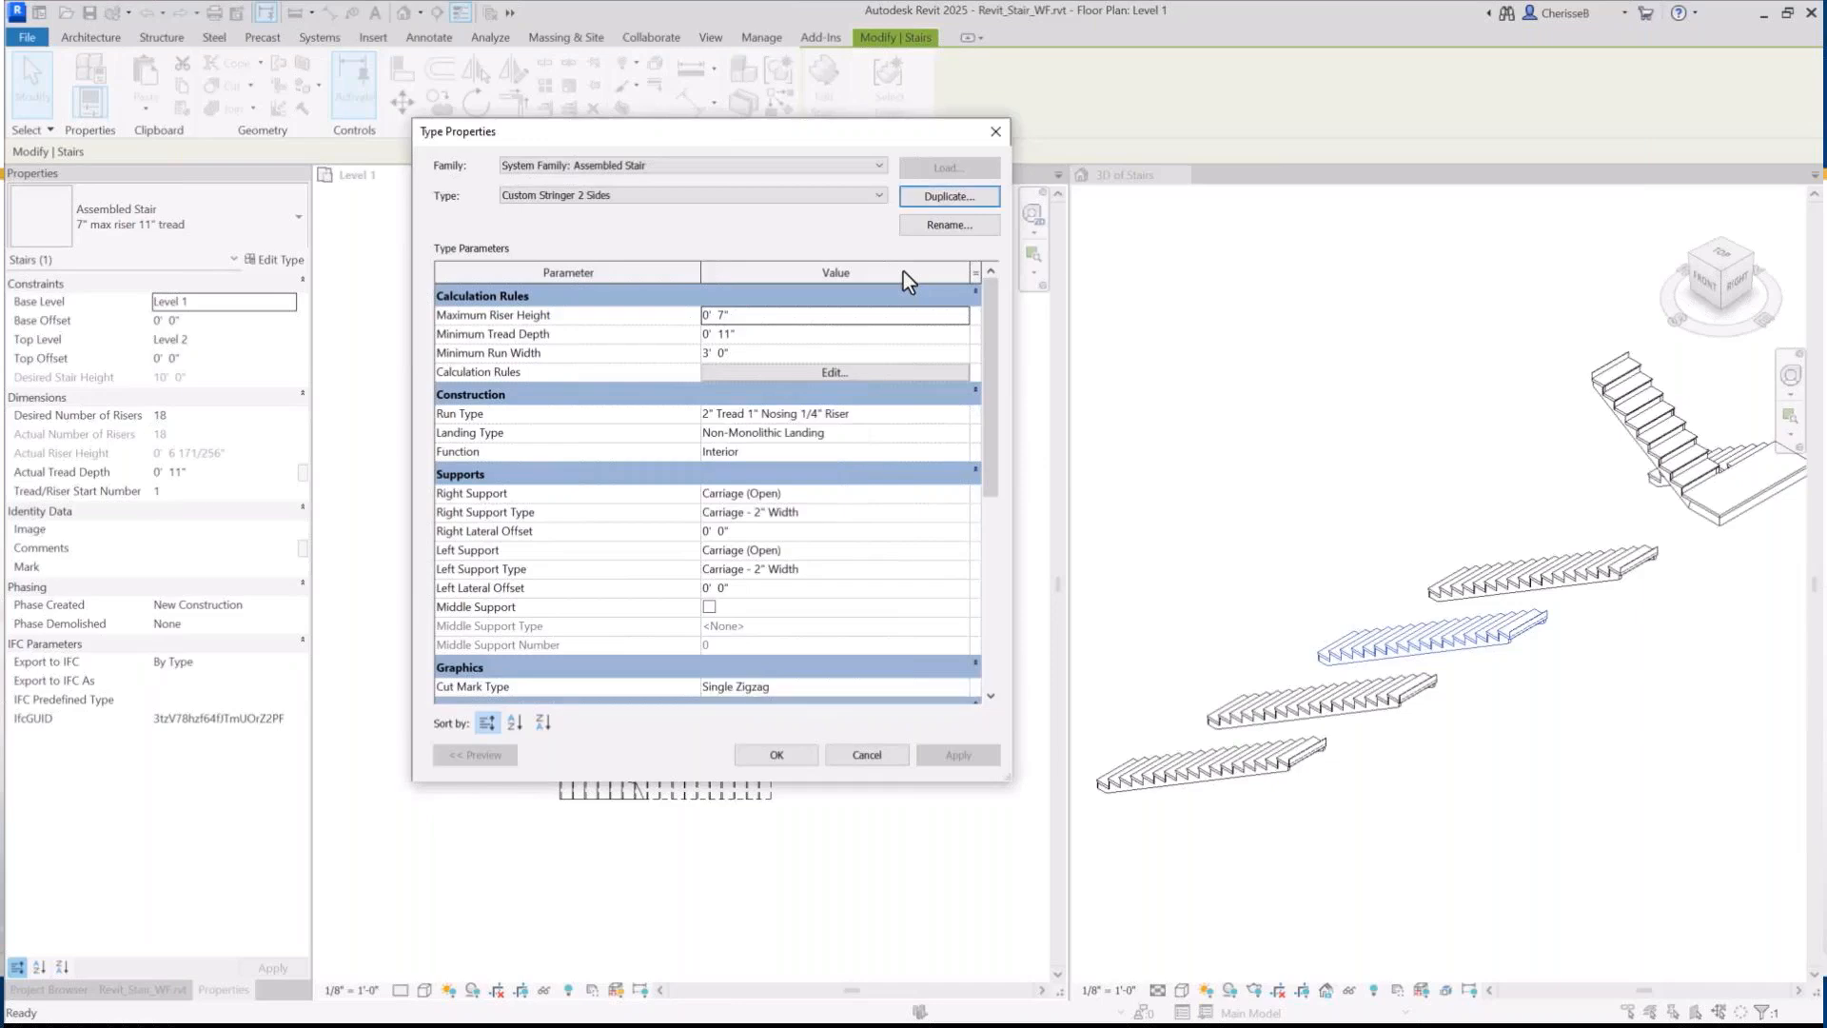
Set both the right and left supports of the duplicated stair type to Stringer (Closed) and apply the type to the stair
click(952, 499)
click(959, 495)
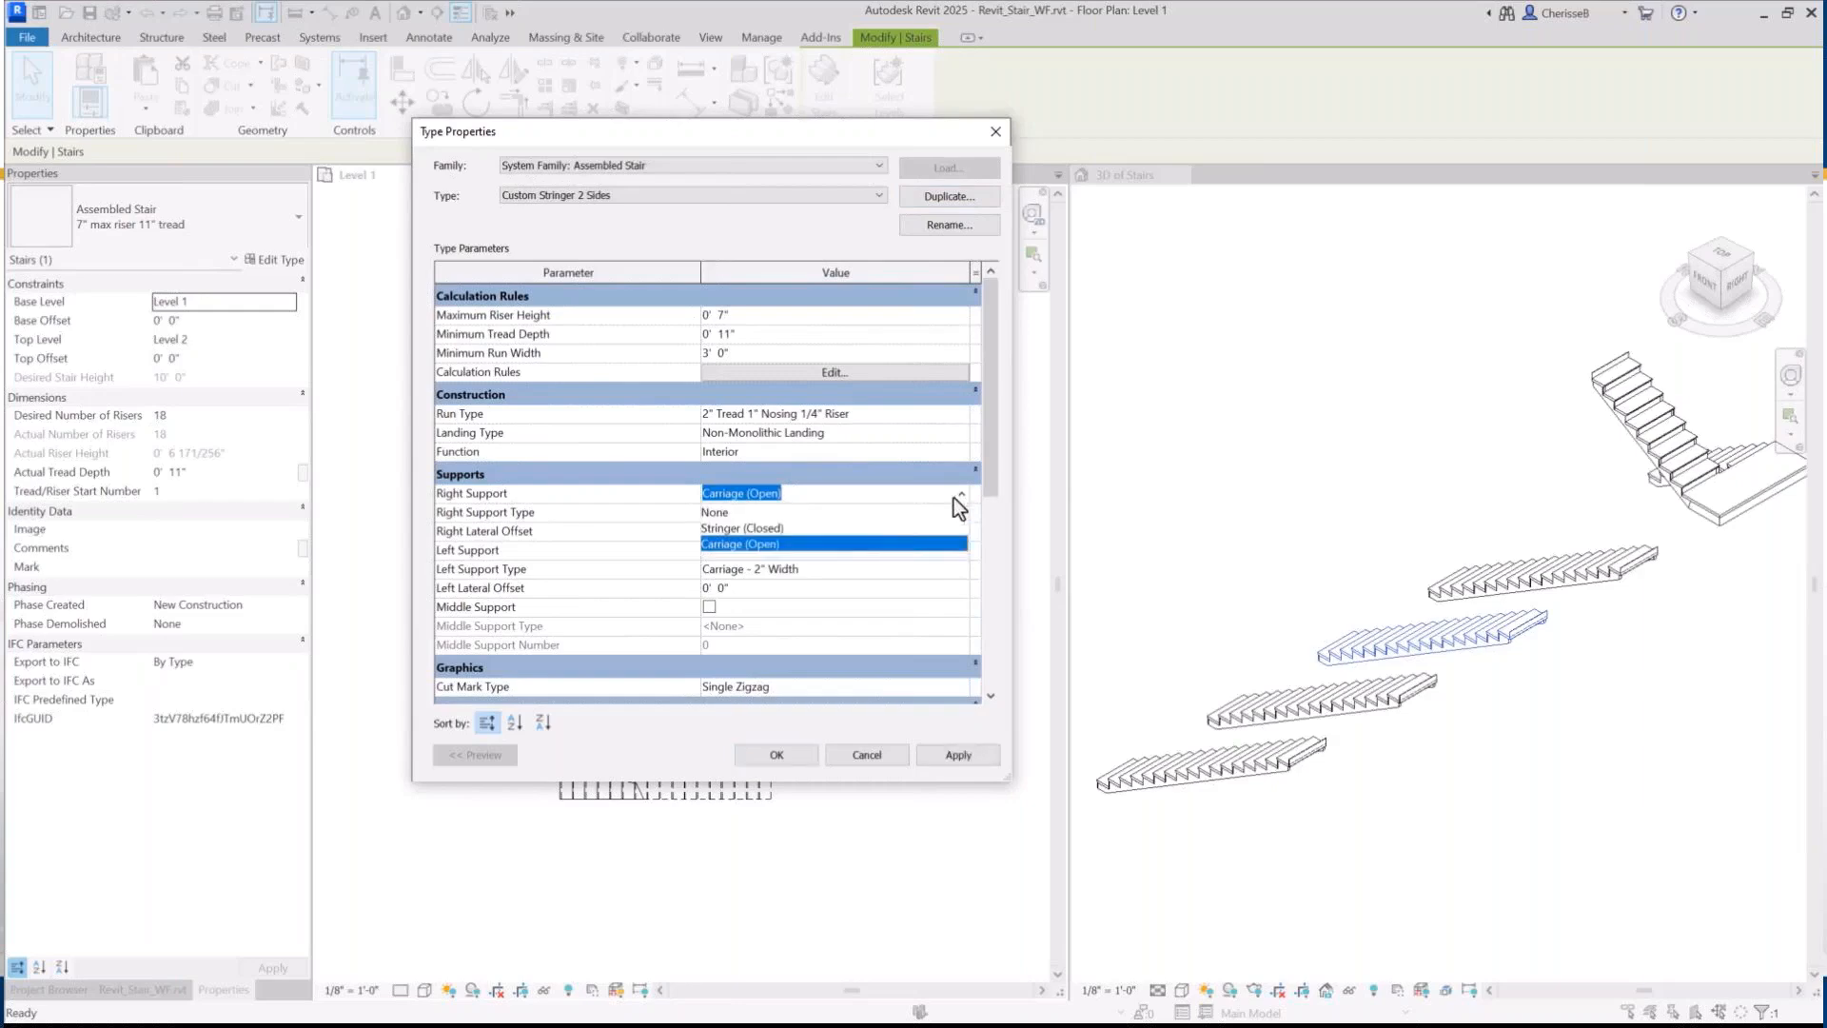
click(752, 532)
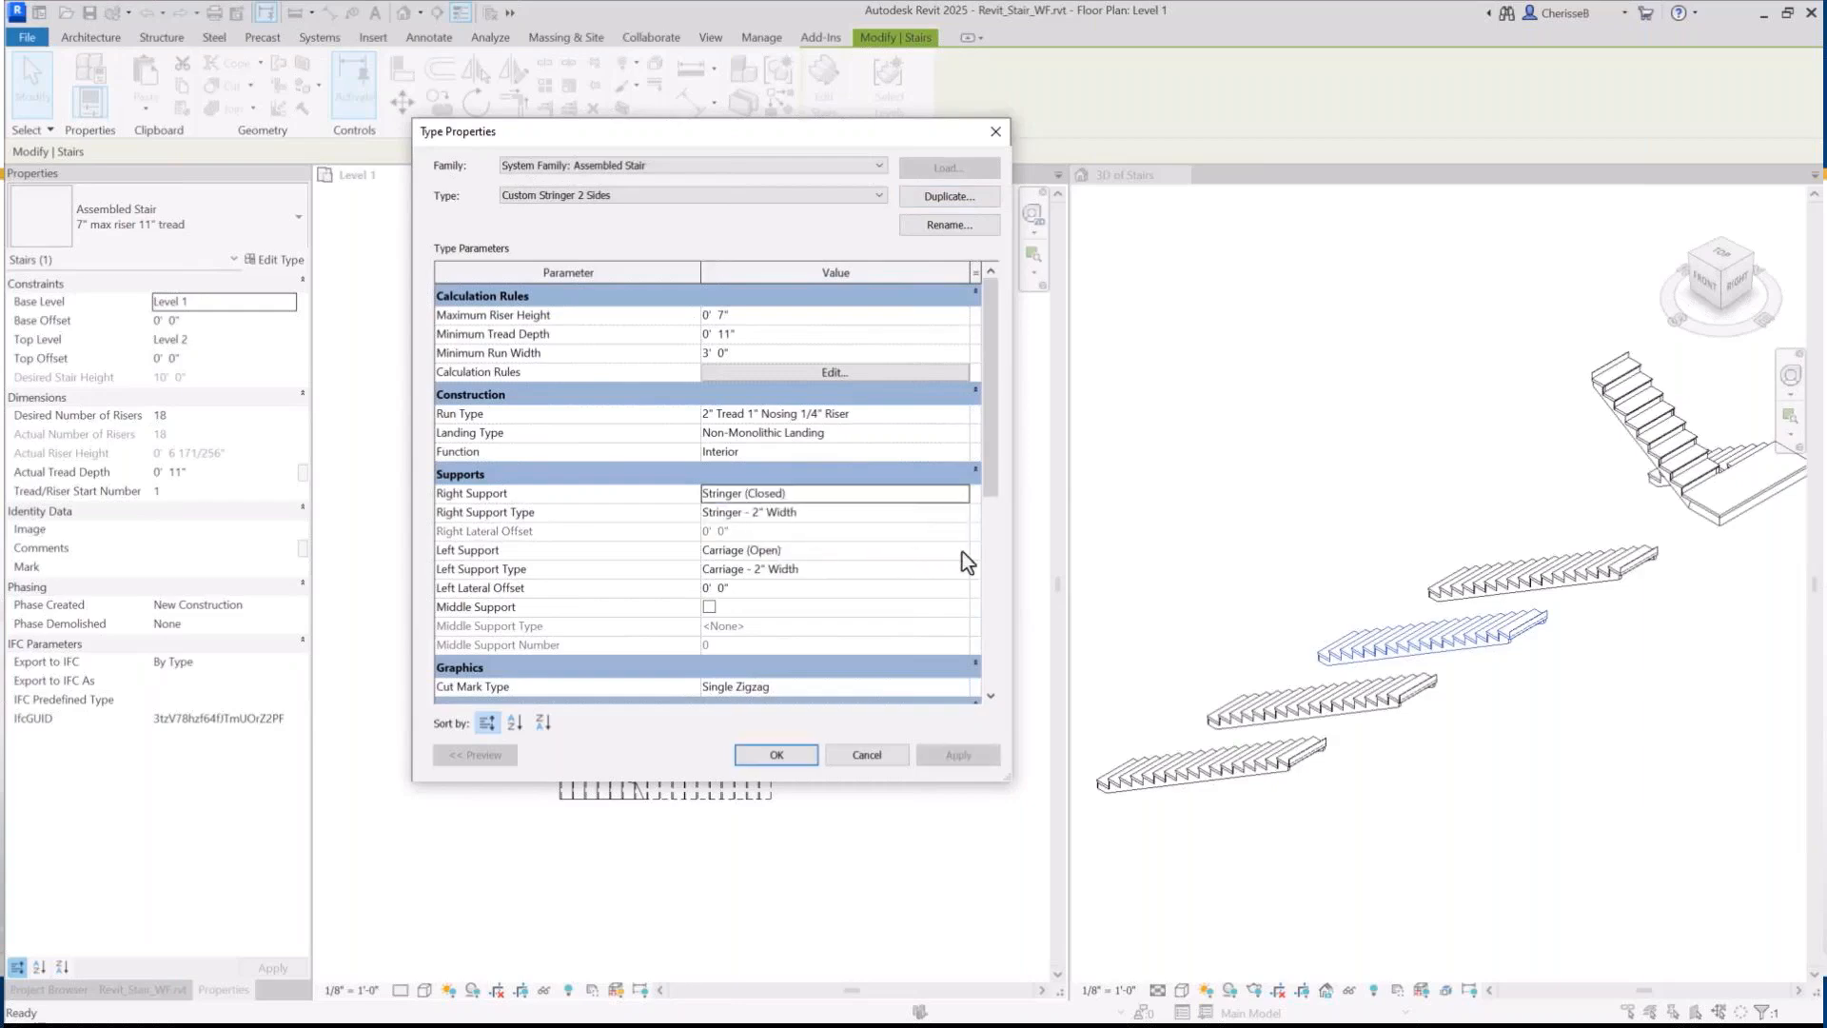
click(959, 552)
click(959, 552)
click(752, 584)
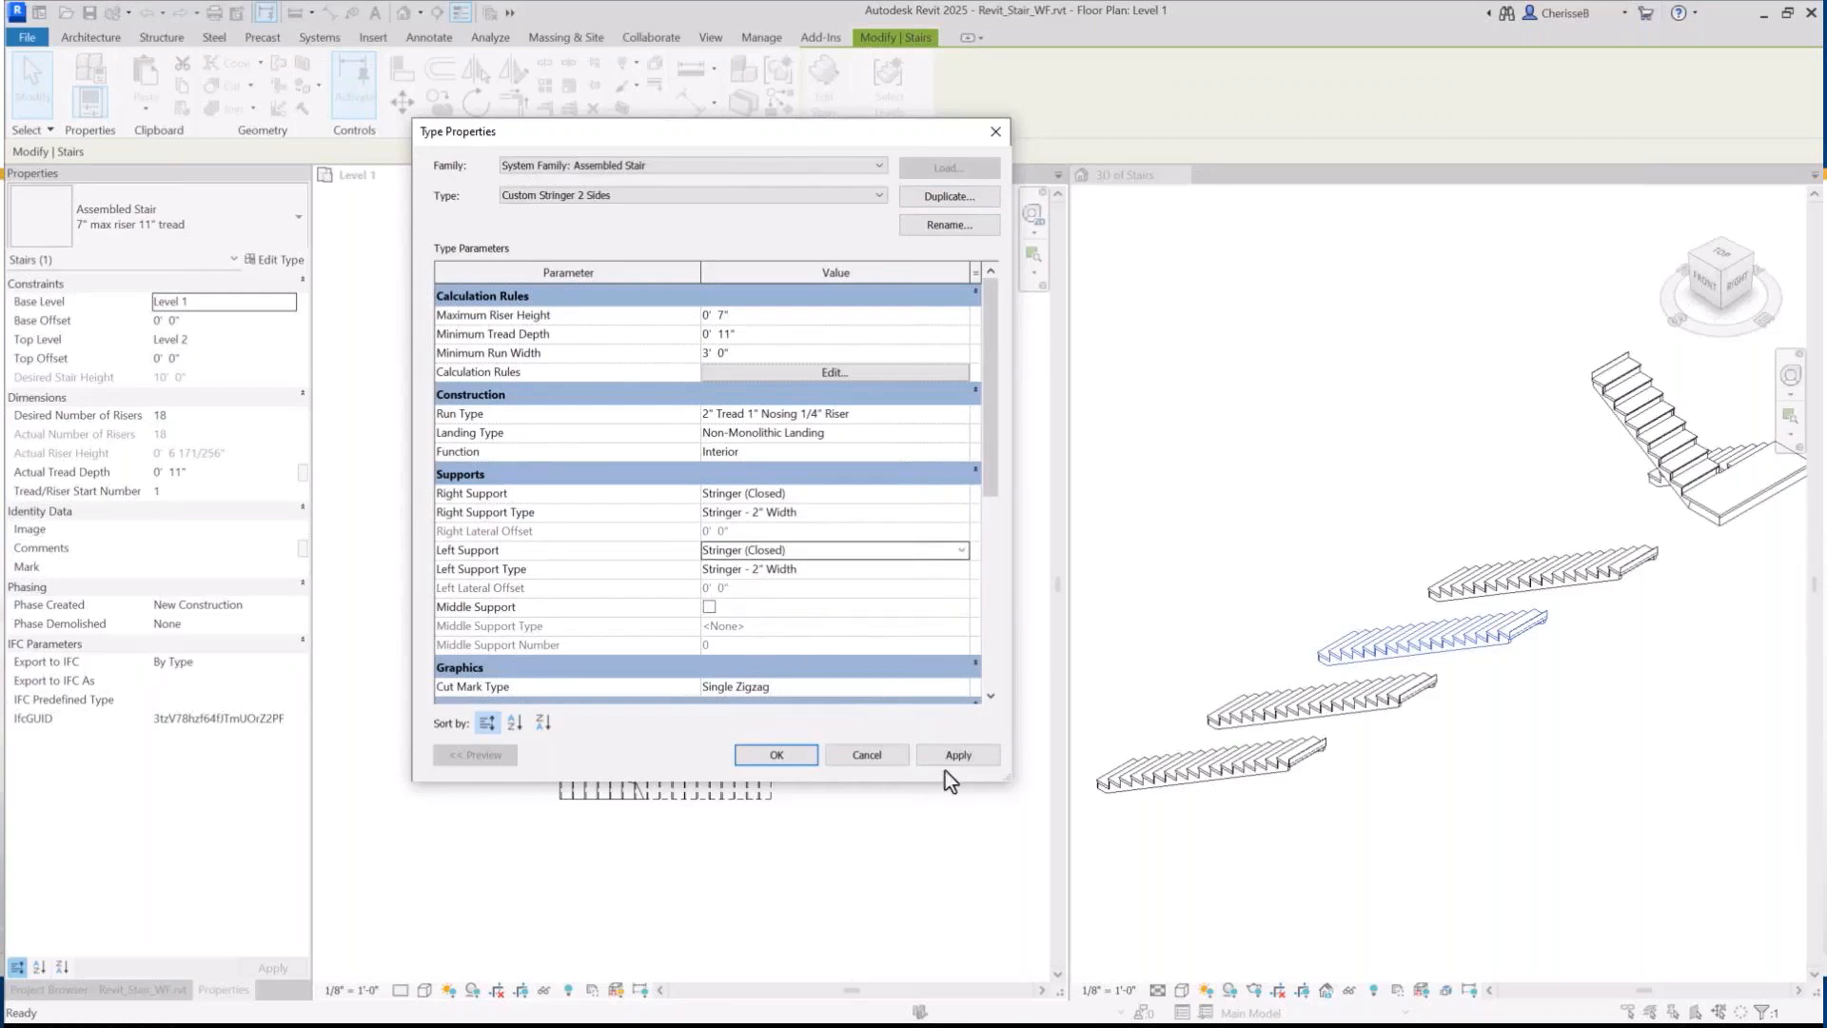
click(950, 756)
click(796, 758)
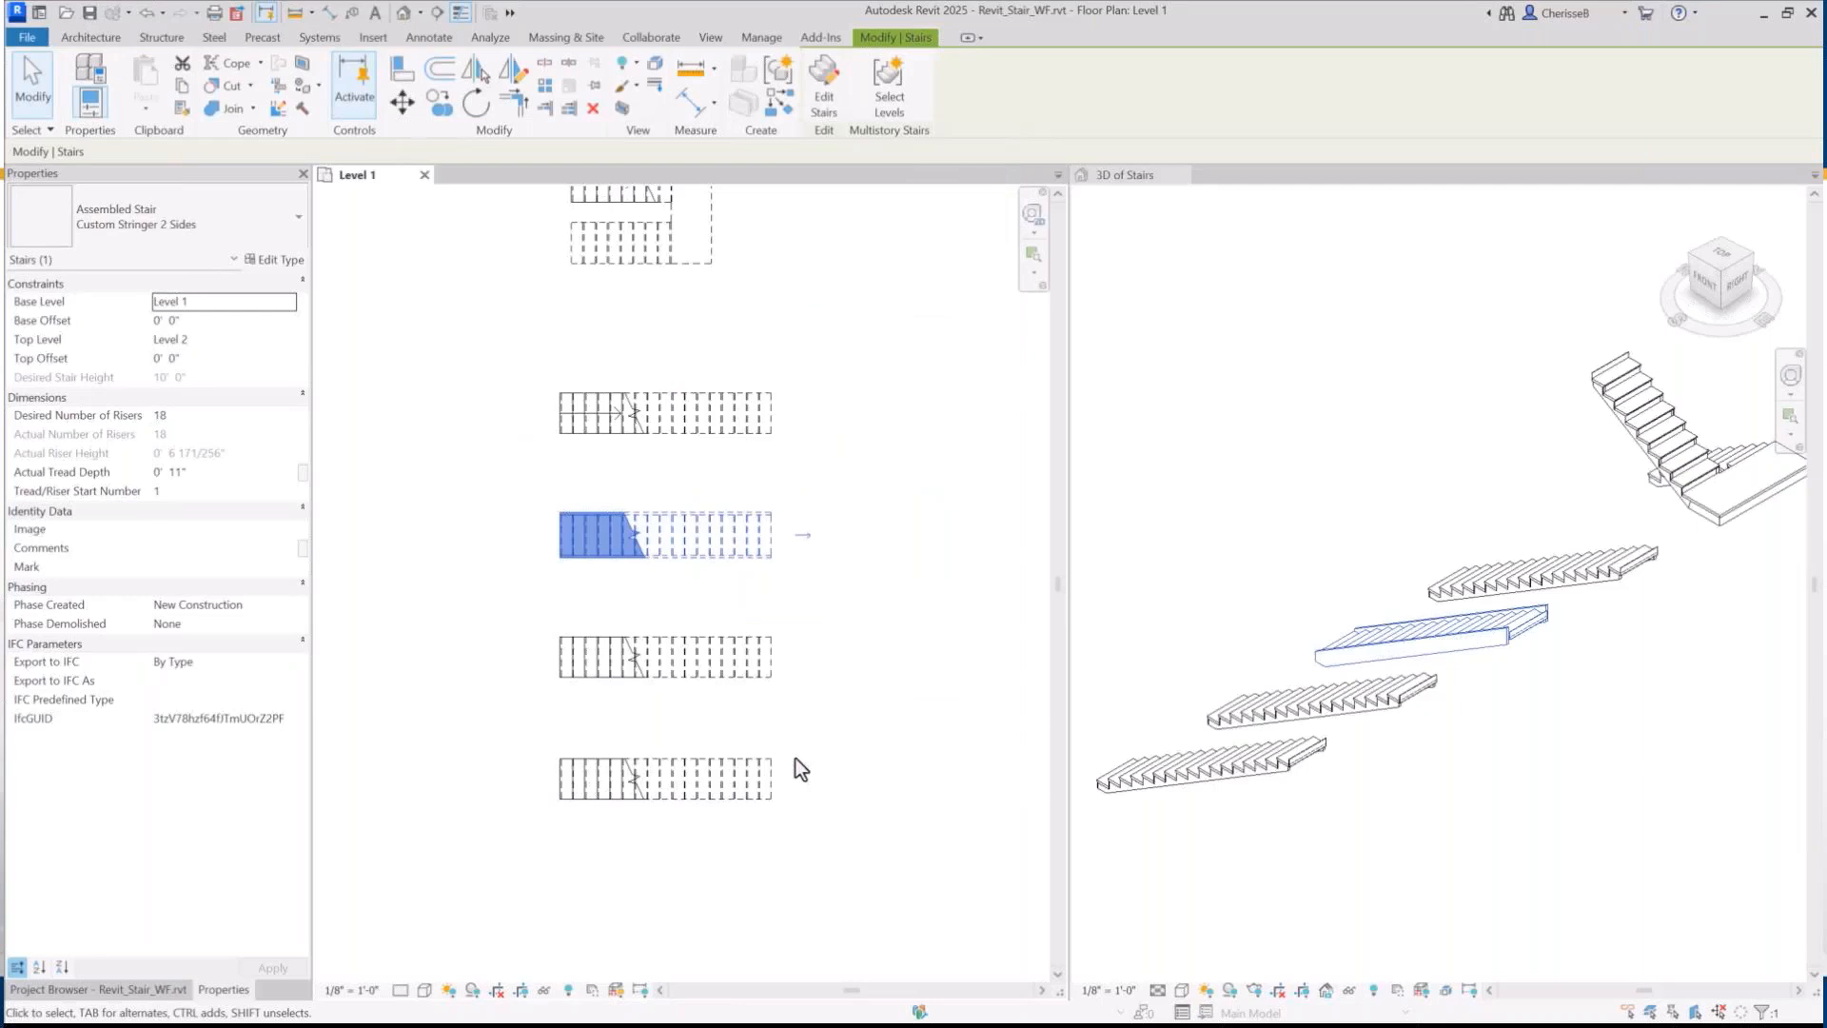
Duplicate the 7" max riser 11" tread type for the third straight stair as "Custom - No Supports"
click(697, 656)
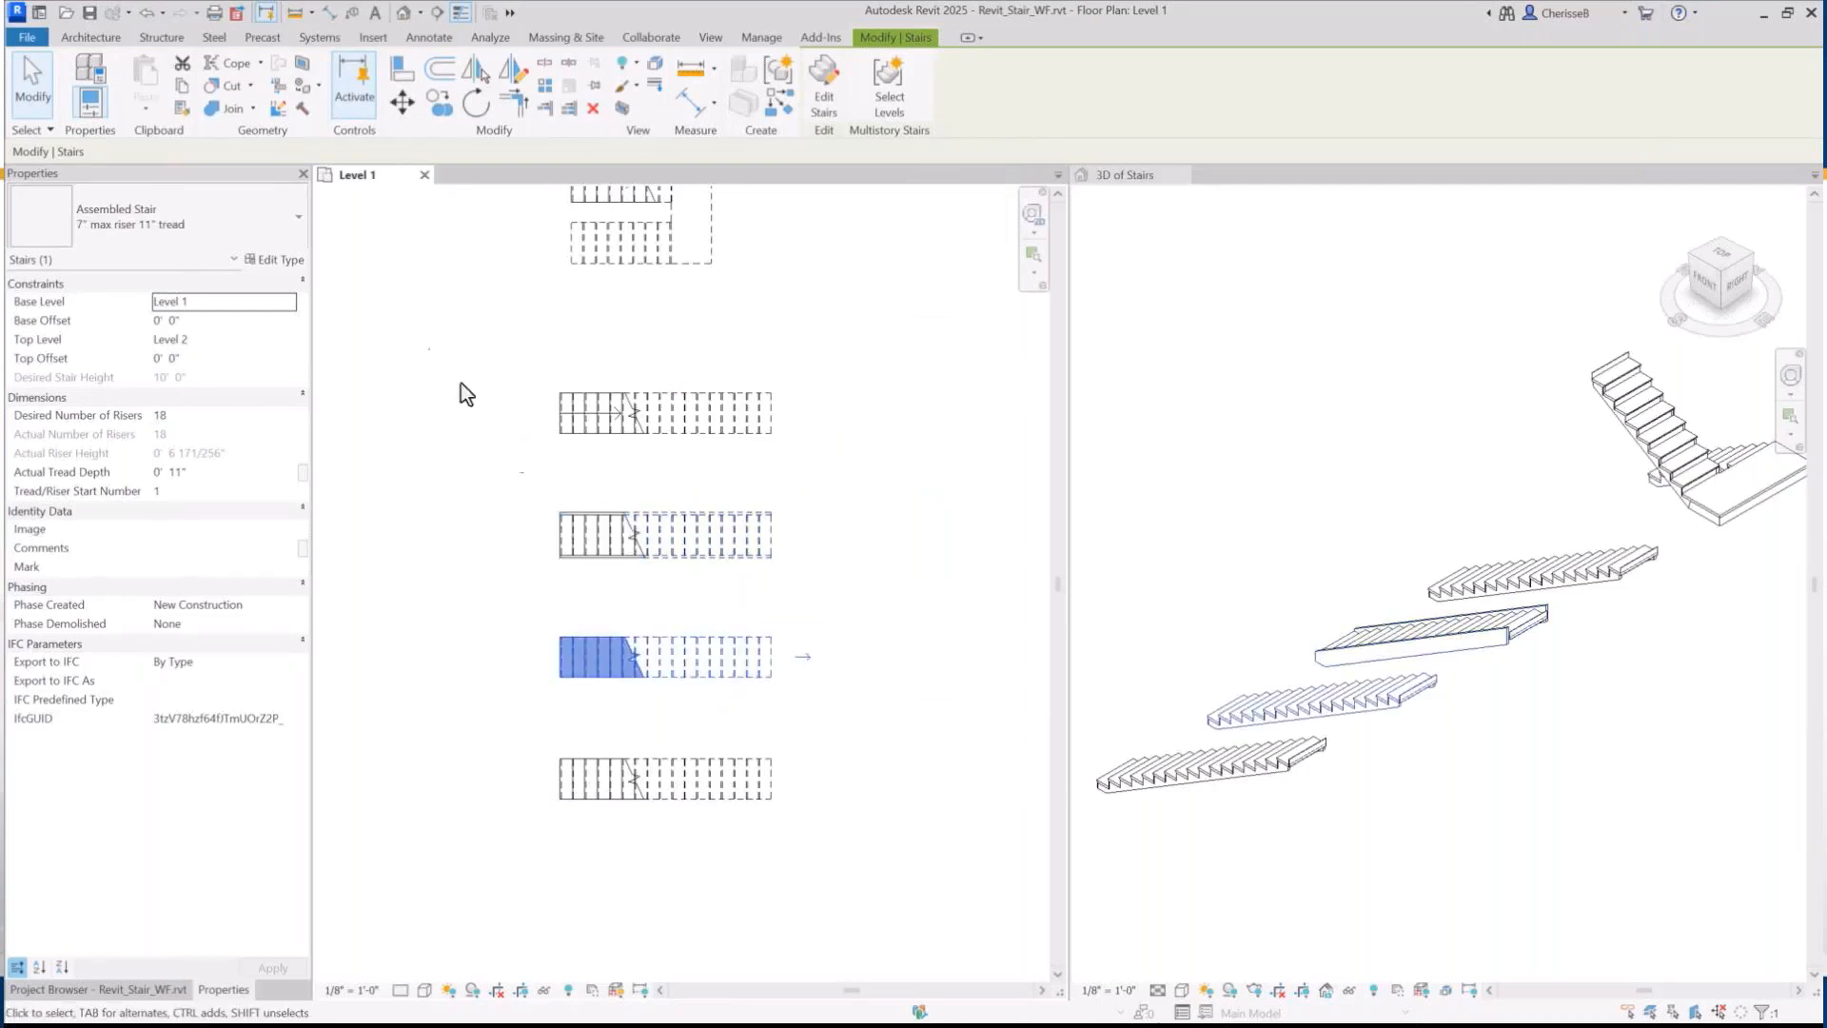
click(276, 261)
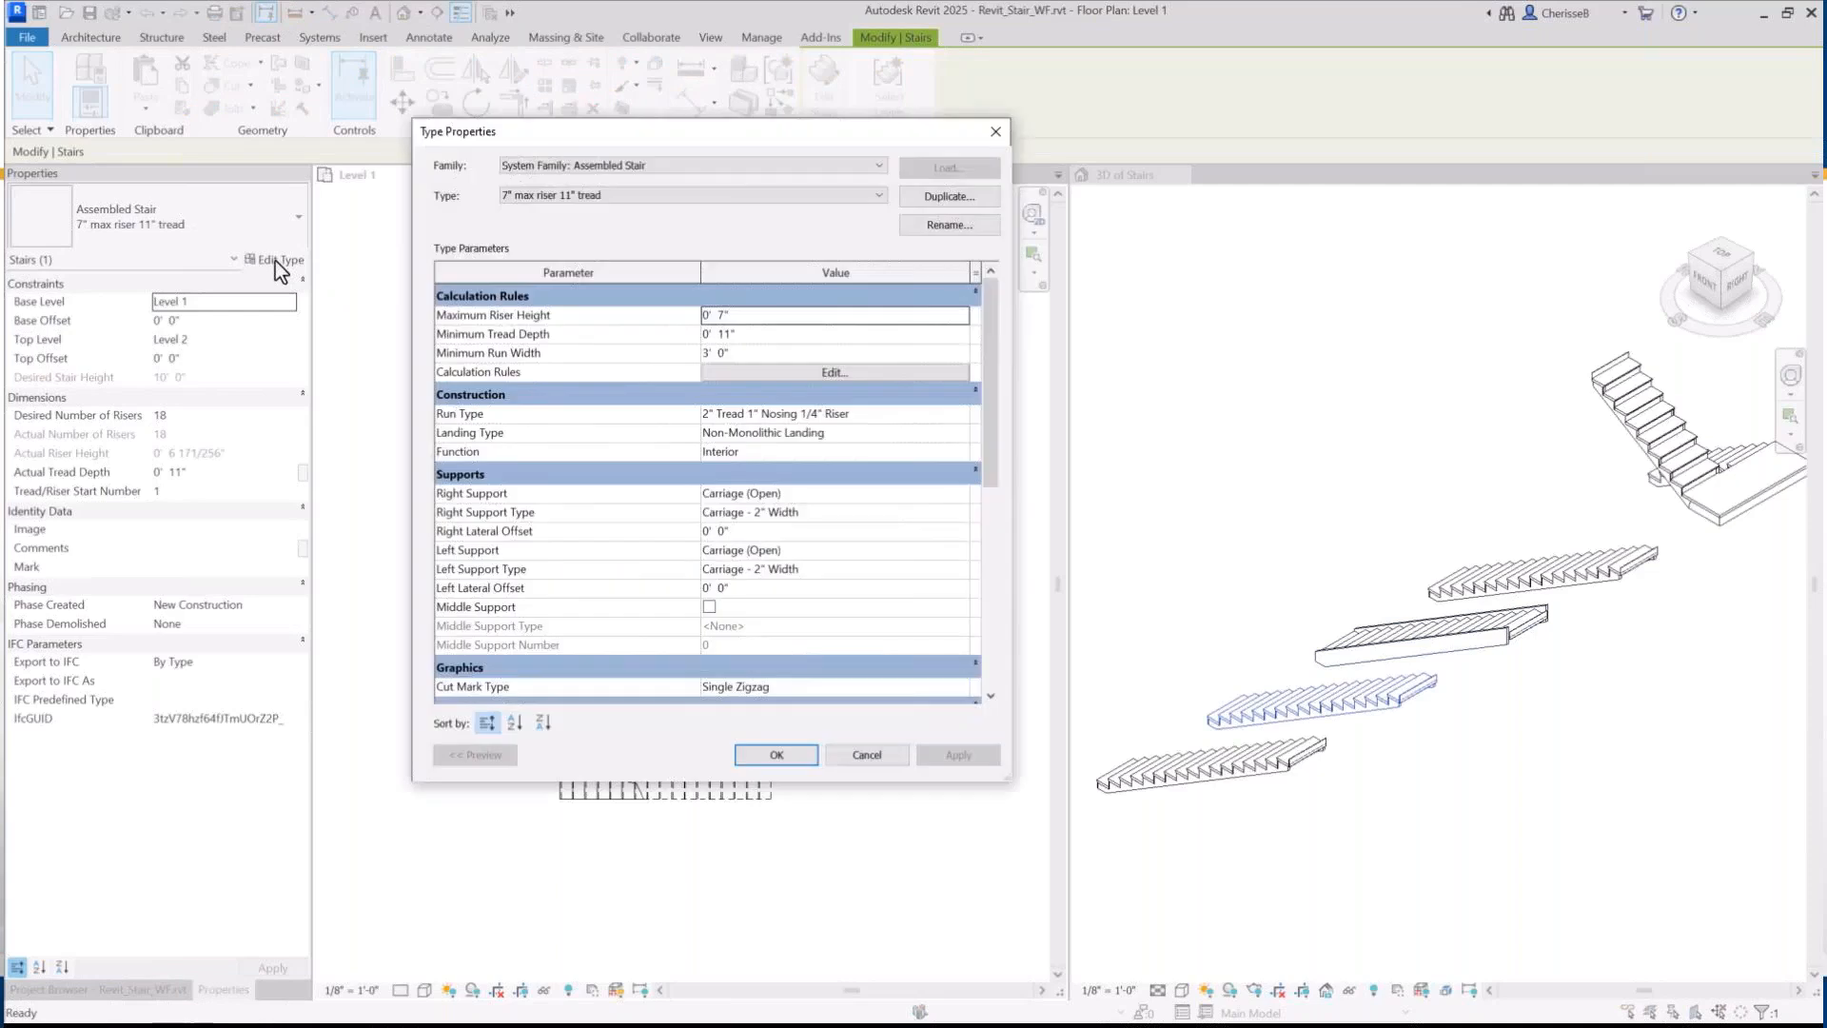
click(969, 197)
text(Custom)
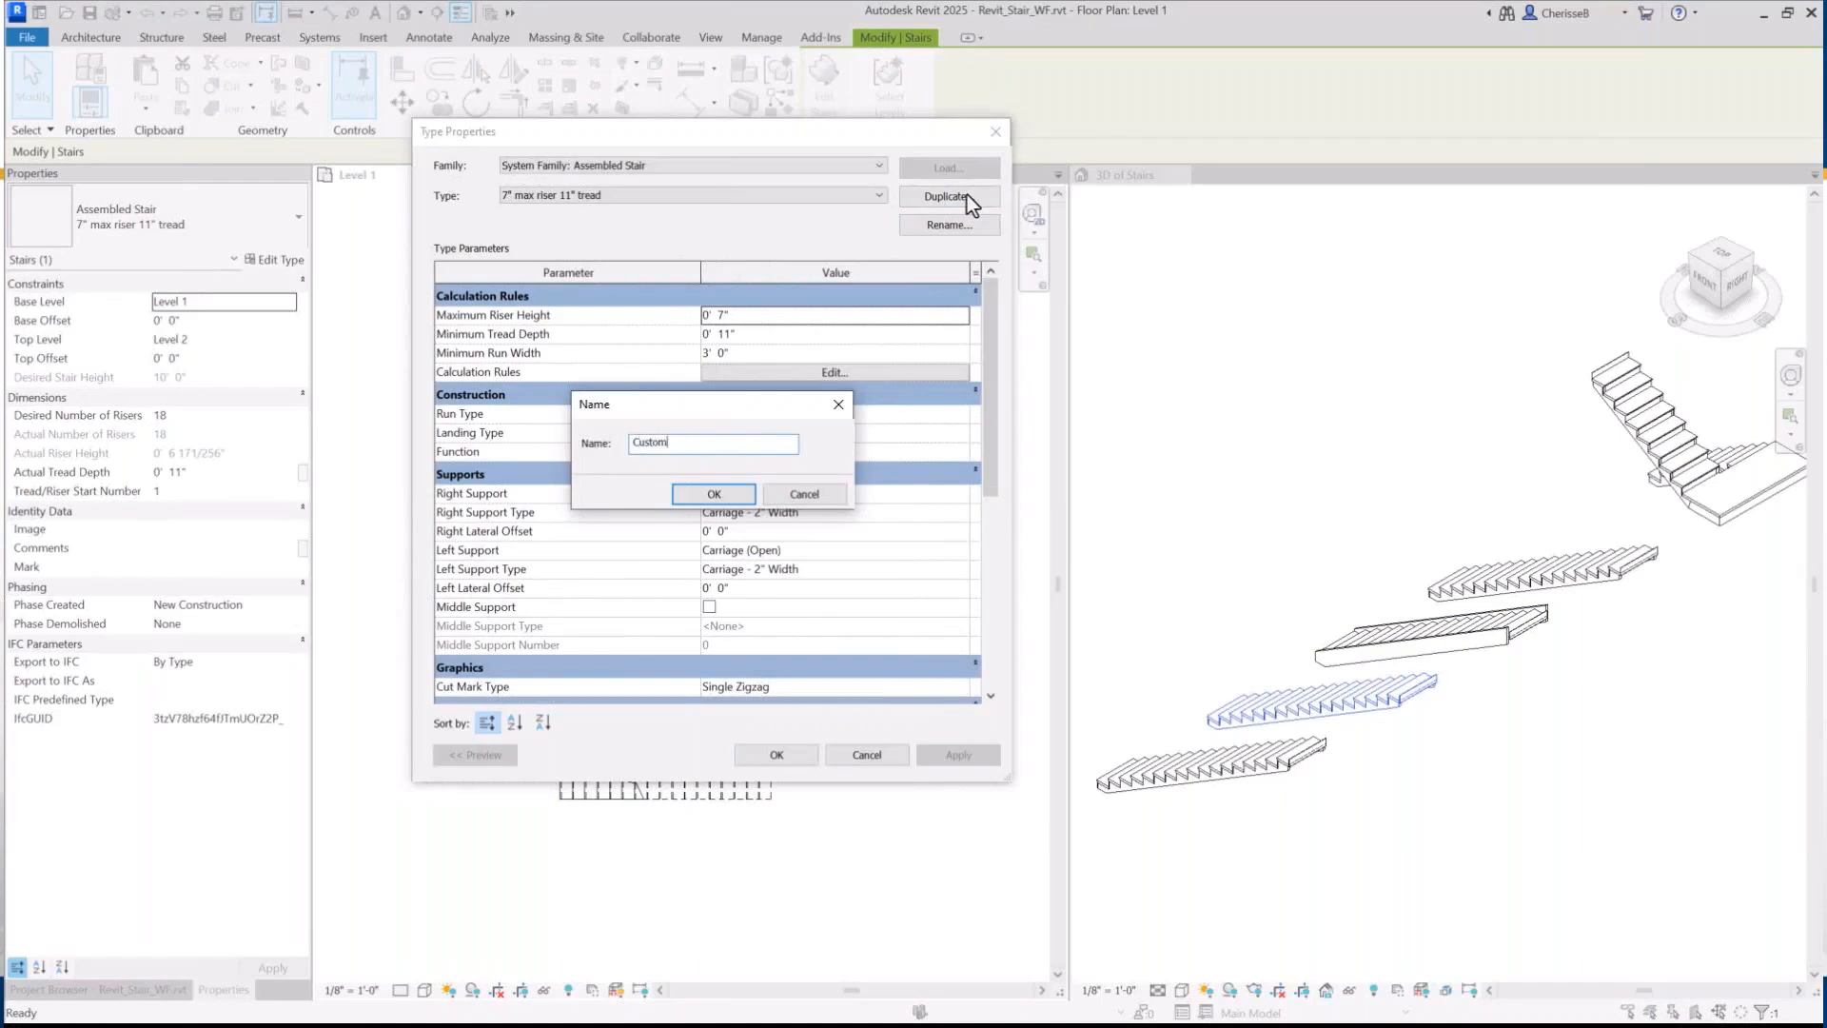
text( - No Supports)
click(724, 500)
Set the right and left supports of the Custom - No Supports type to None and enable its middle support
click(957, 494)
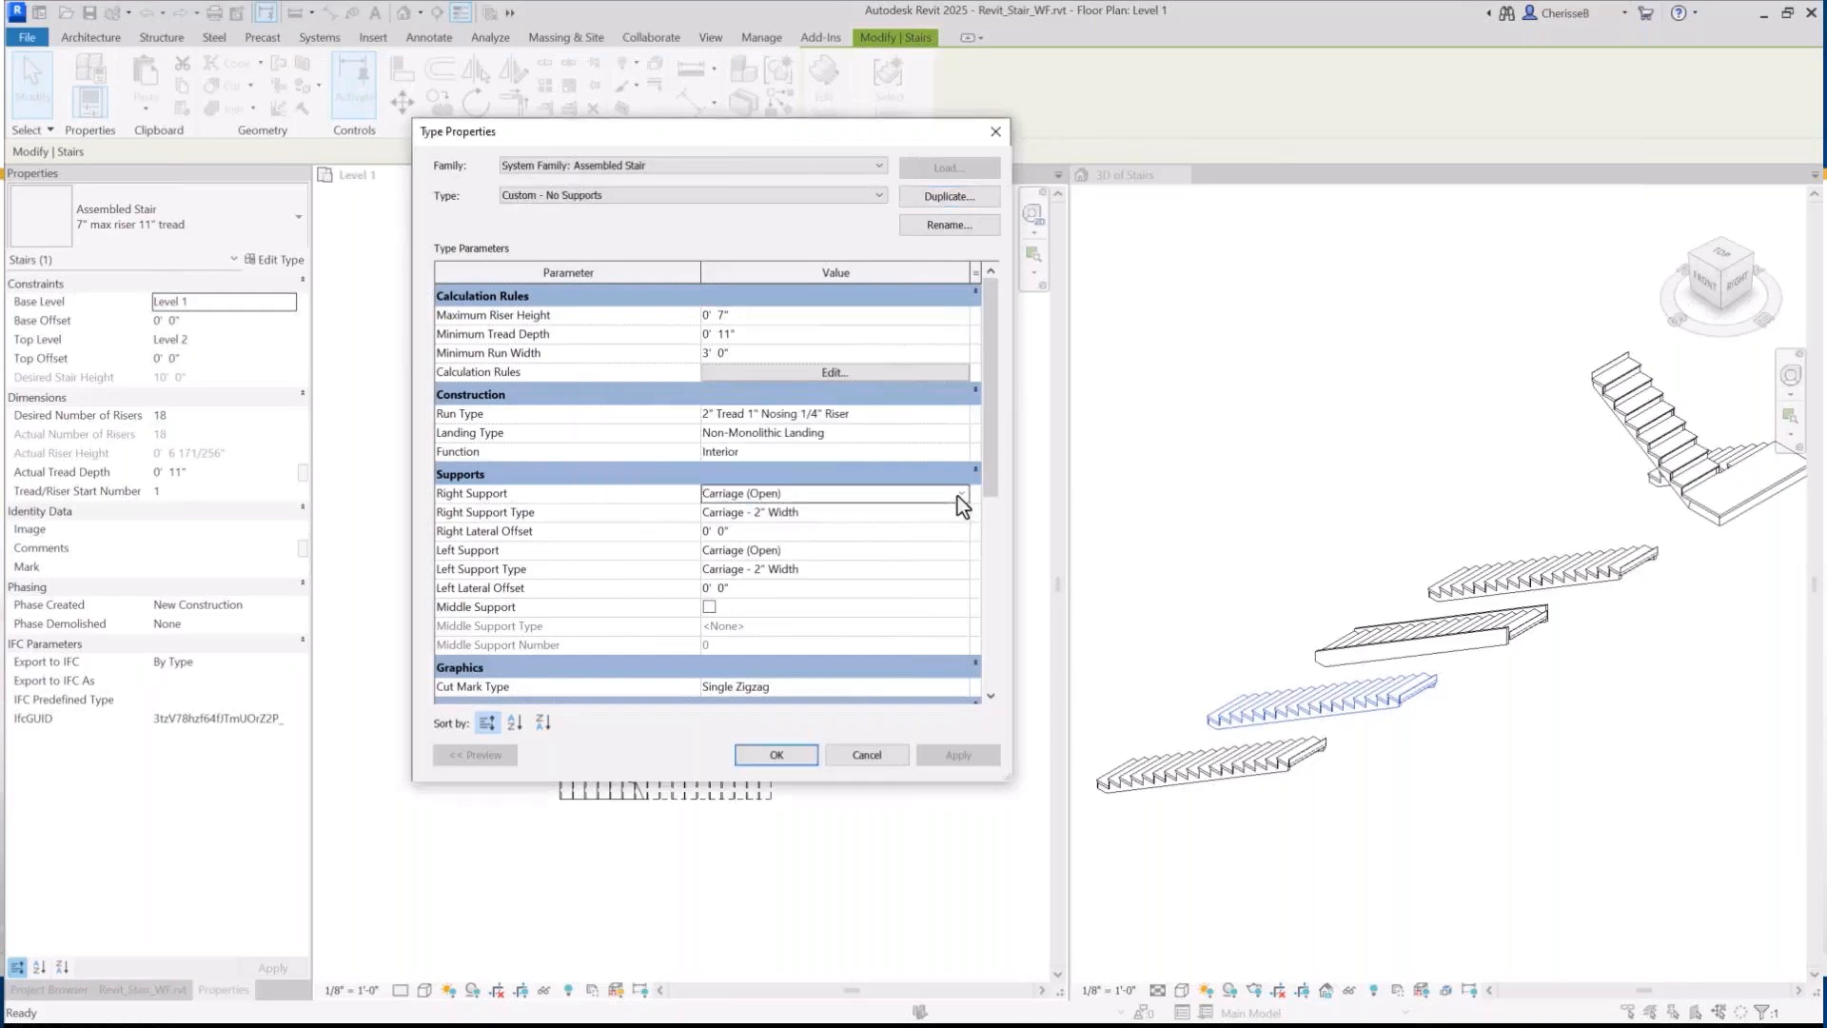
click(961, 494)
click(715, 513)
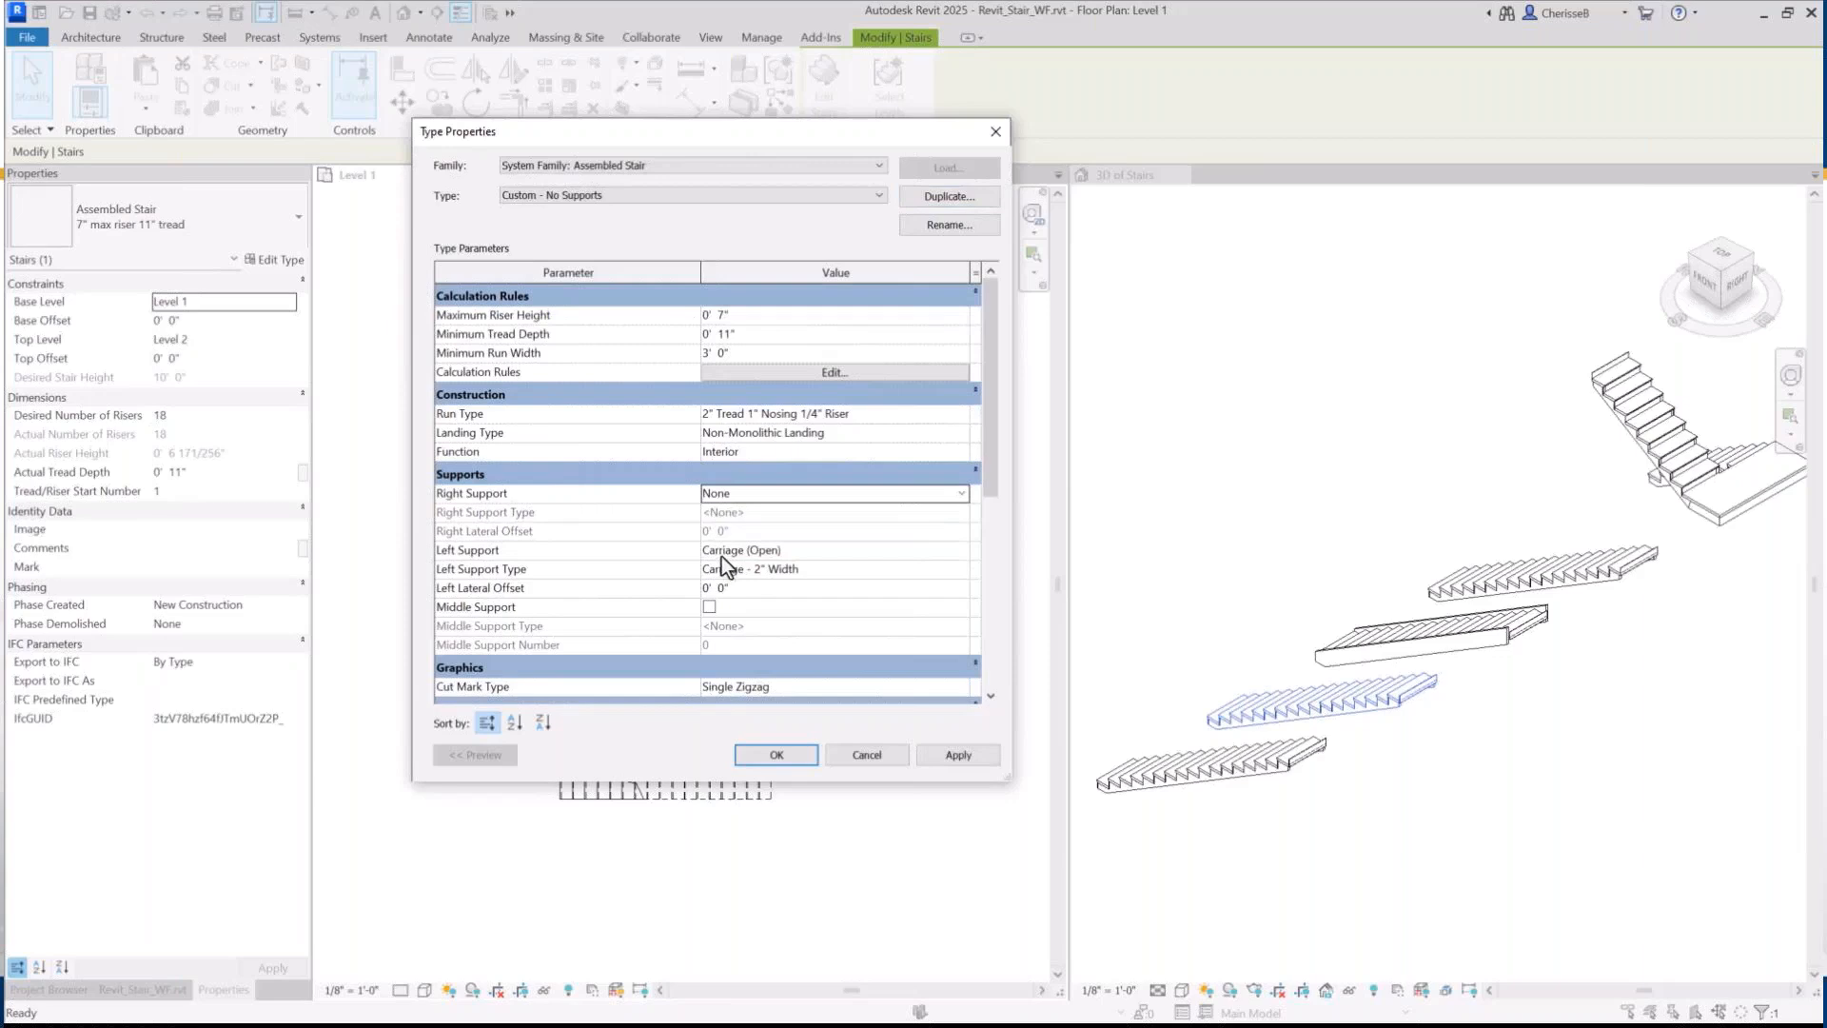
click(959, 552)
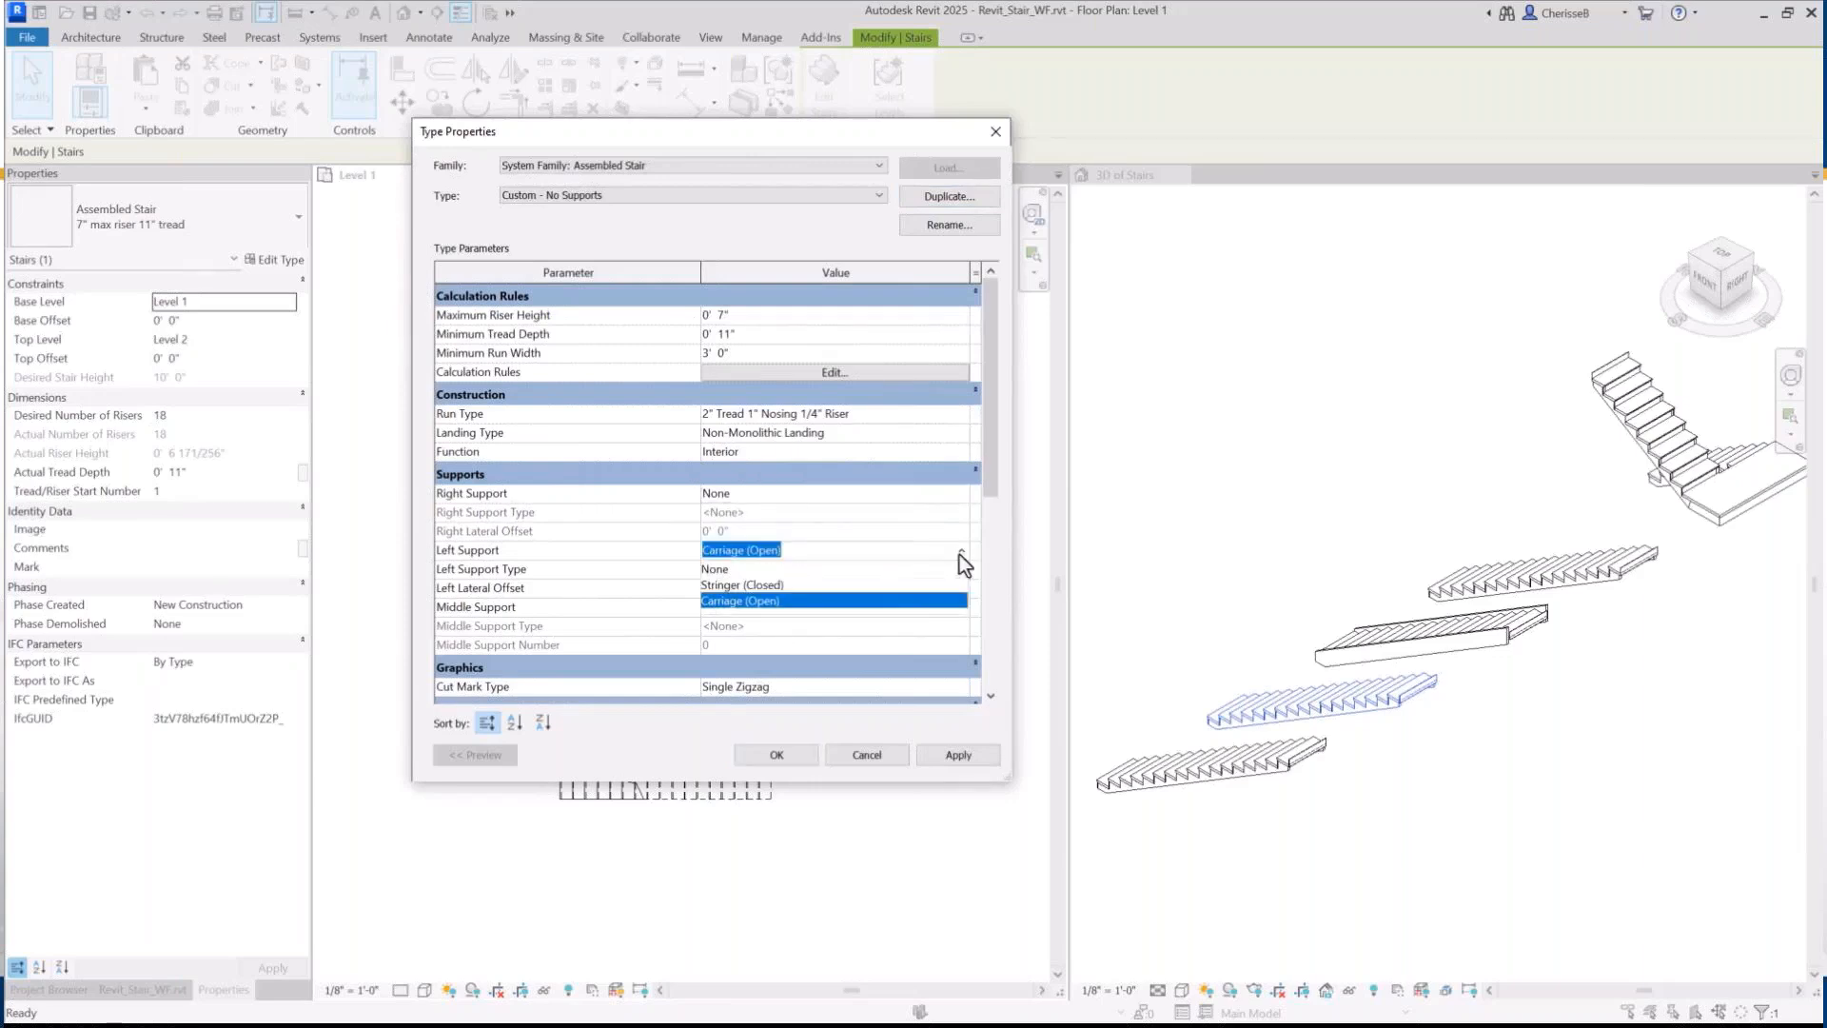
click(715, 569)
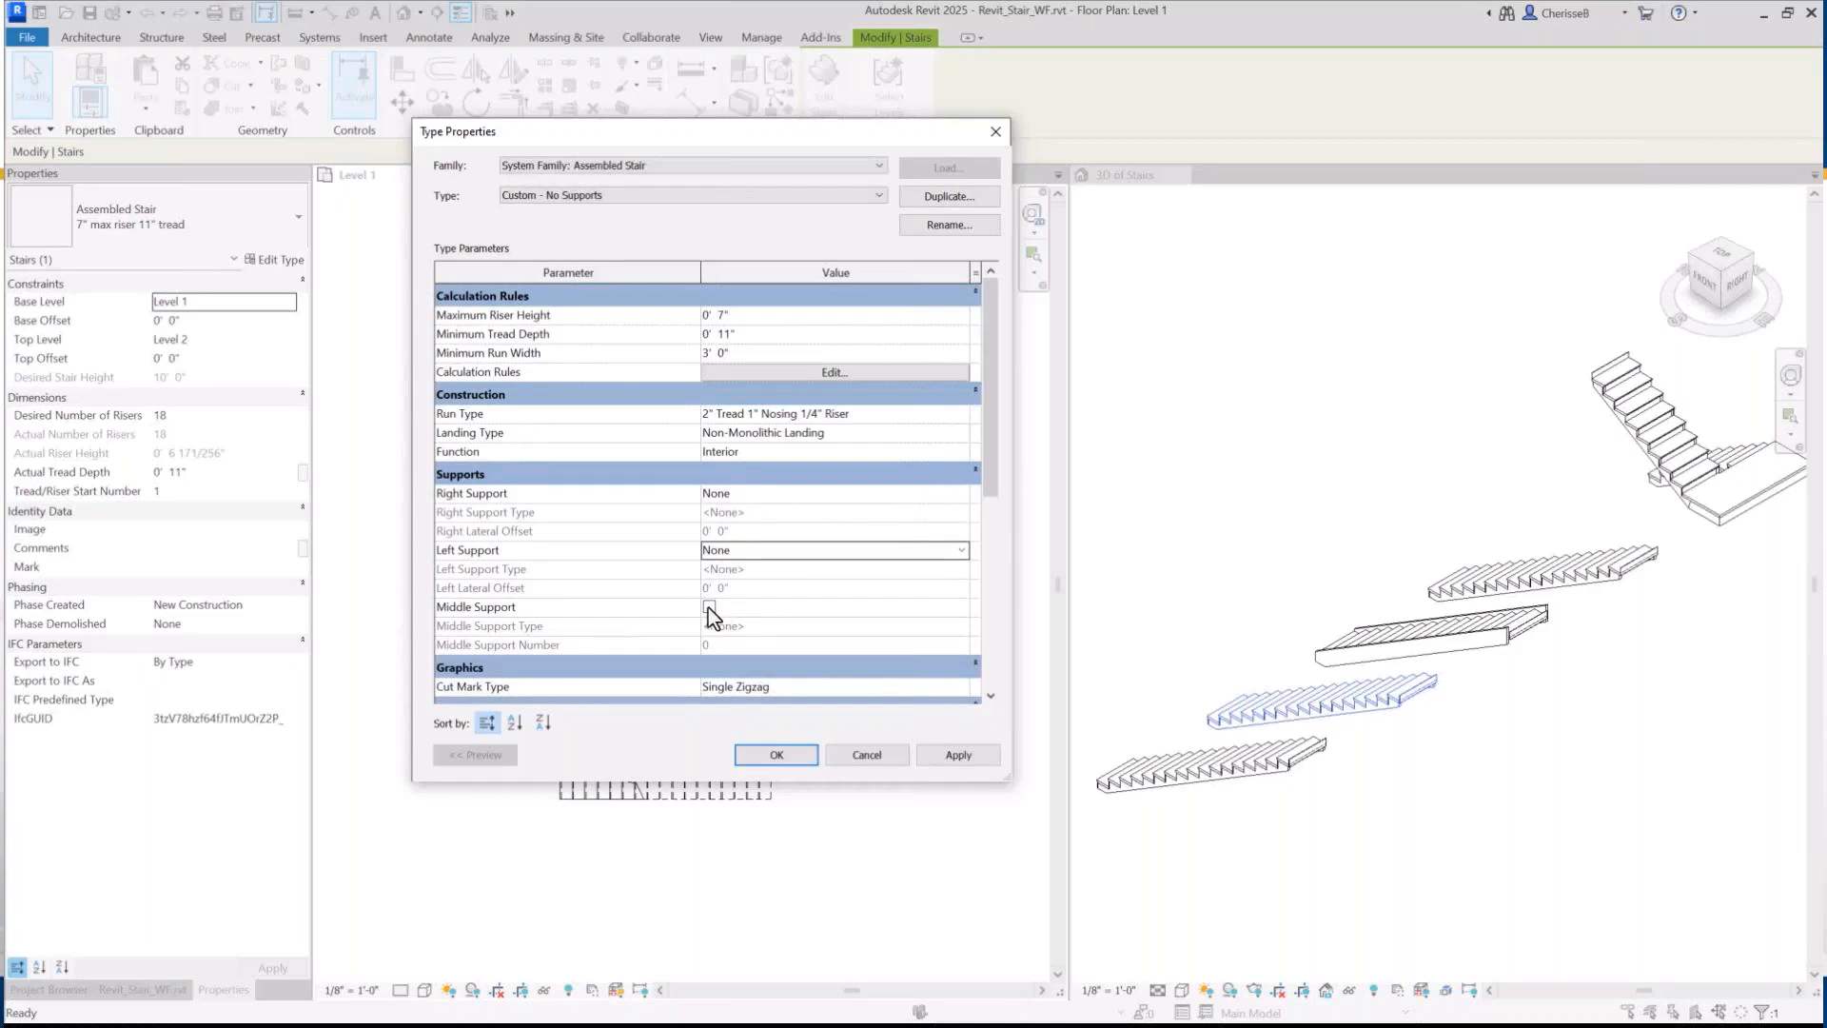
click(708, 607)
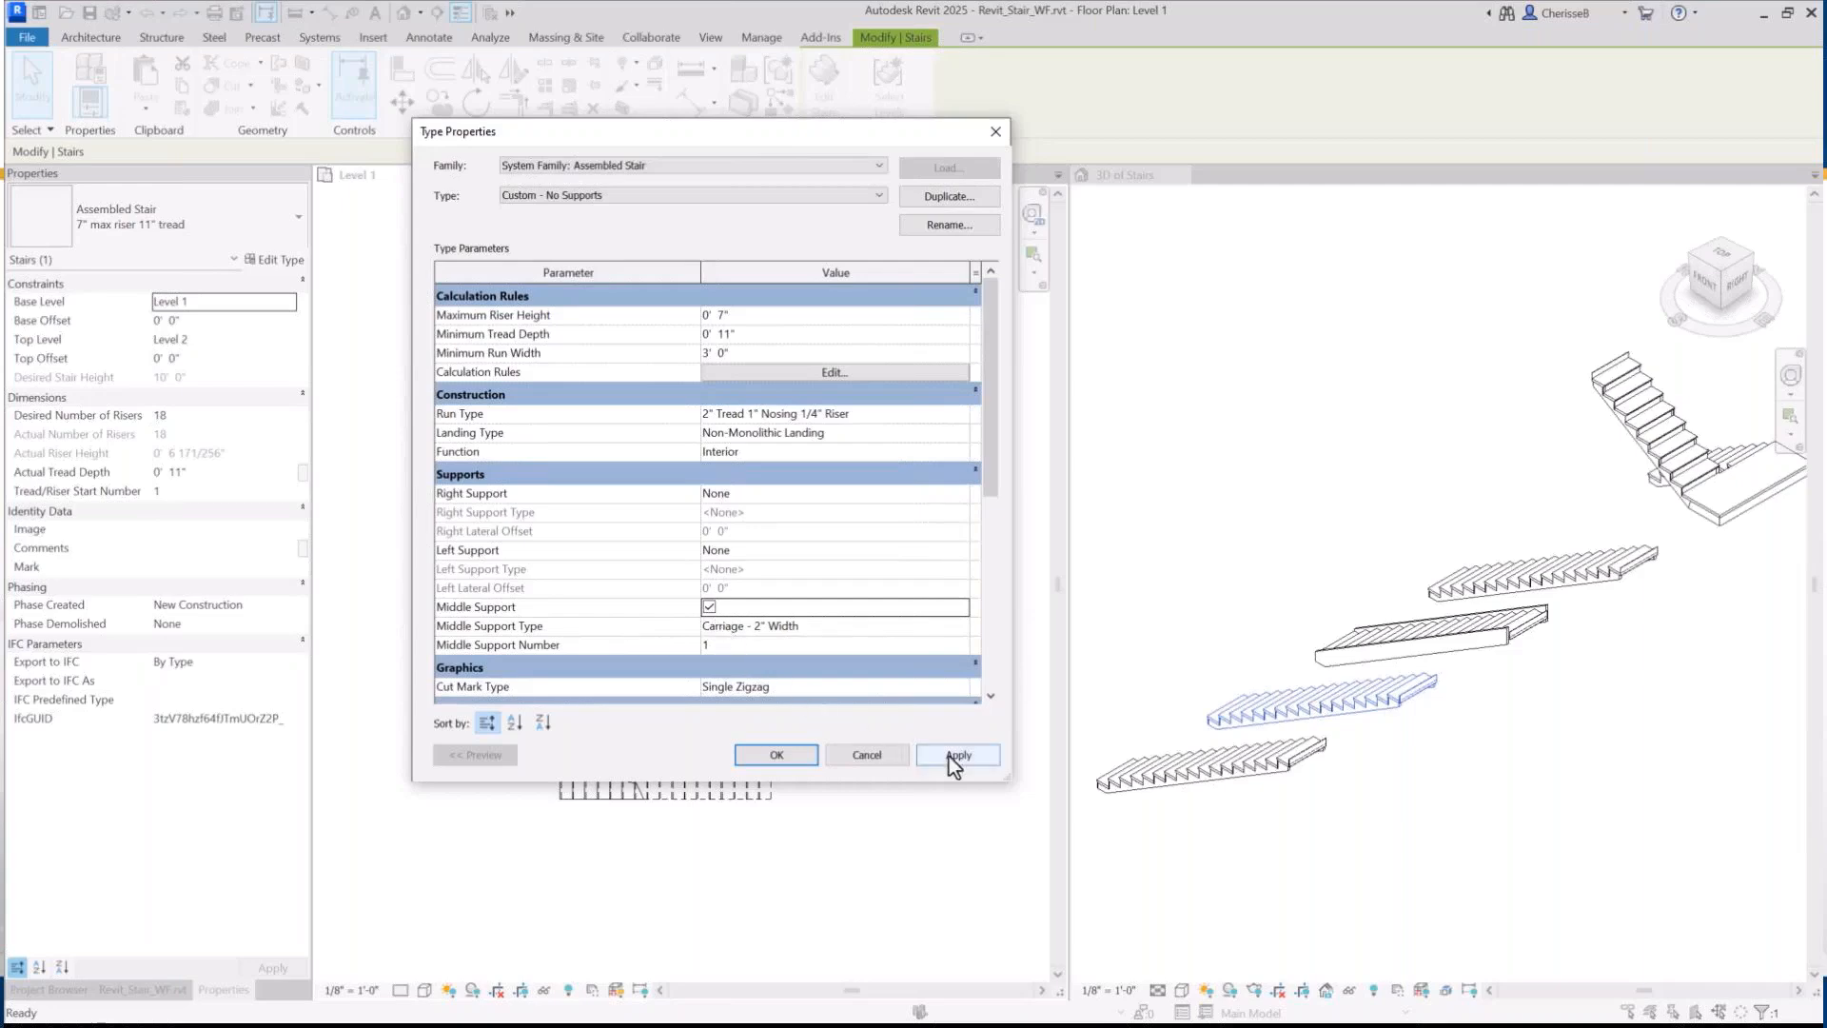
click(777, 755)
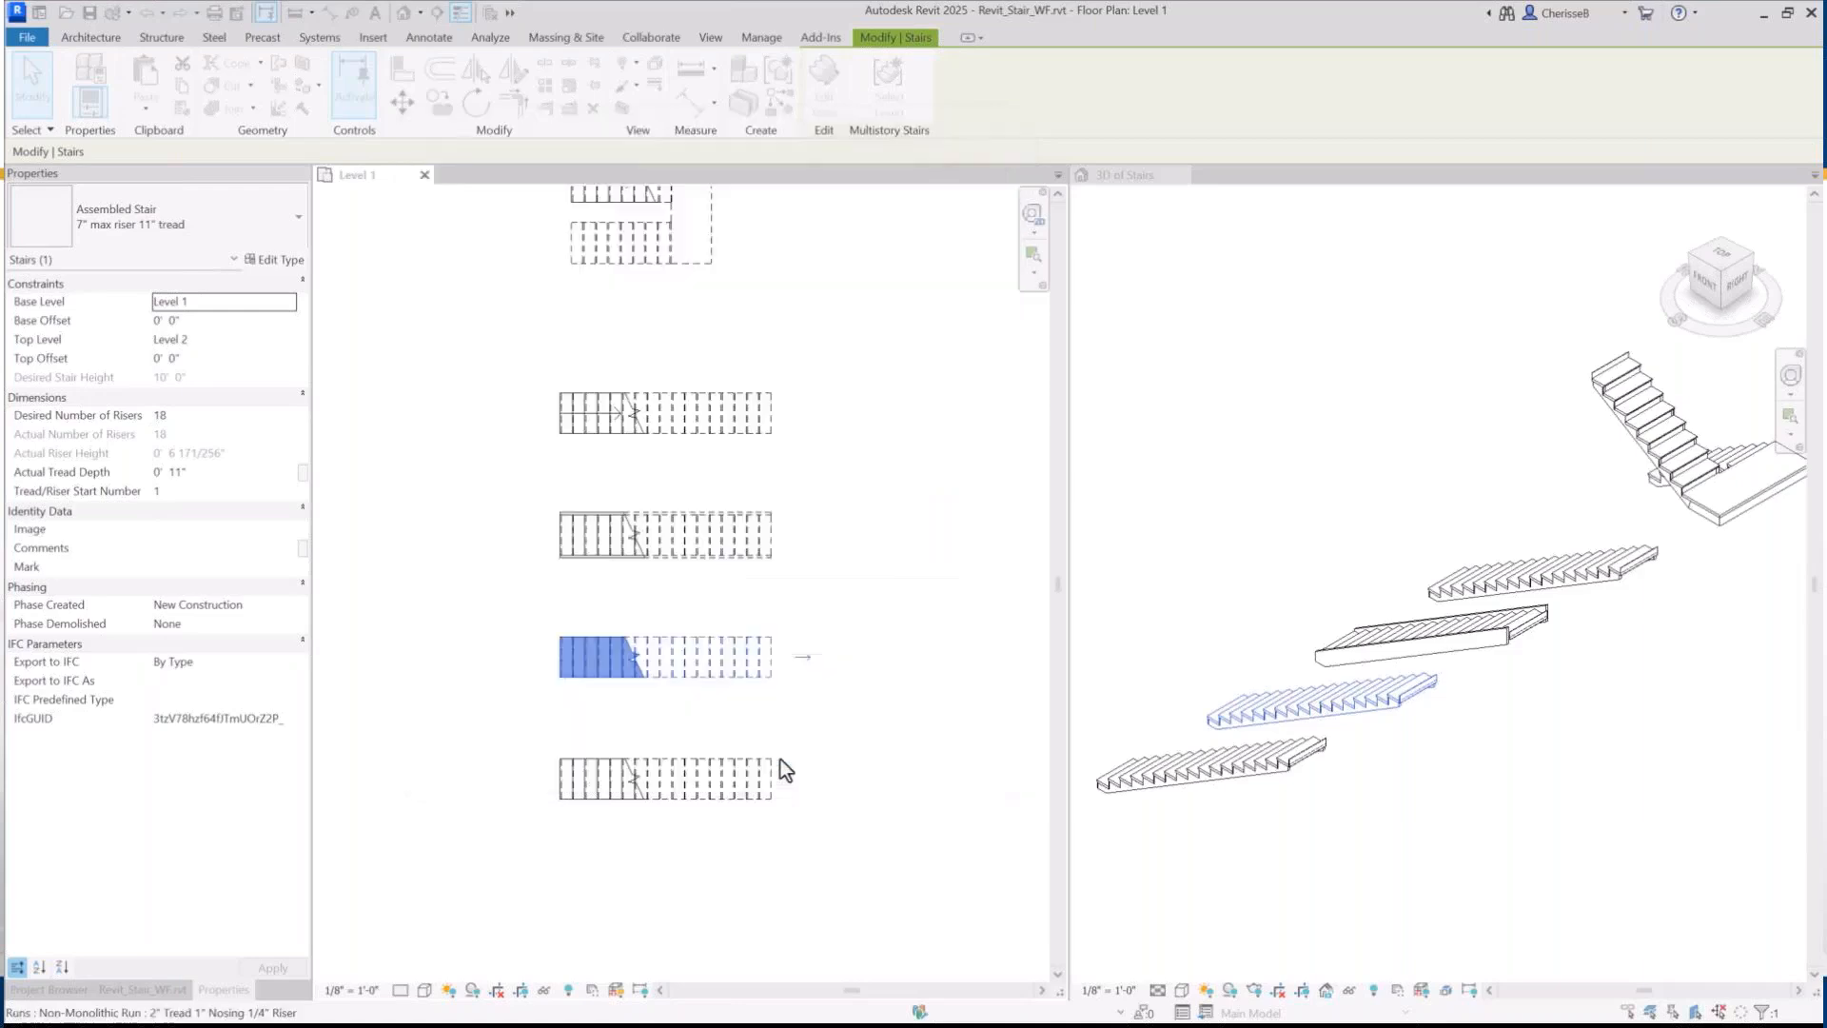
Inspect the third stair's middle support from the back in 3D and rename its type "Custom - Middle Support"
click(1430, 708)
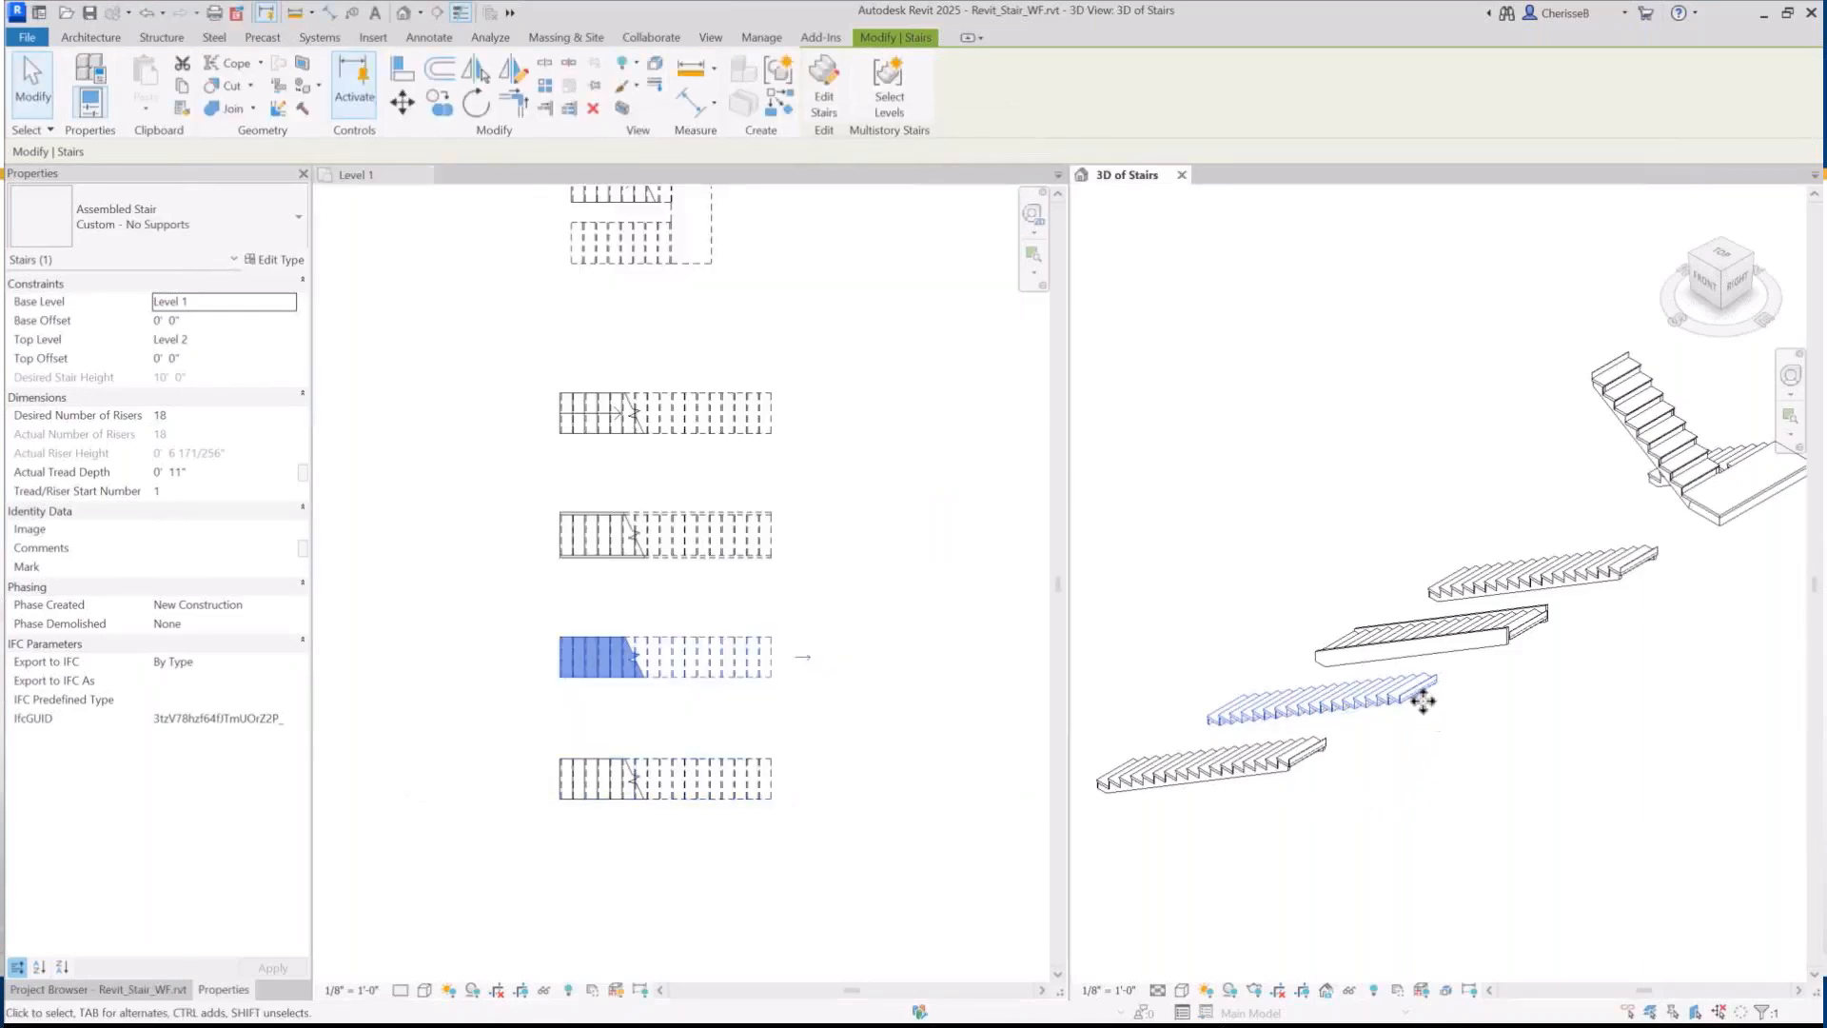
click(1716, 246)
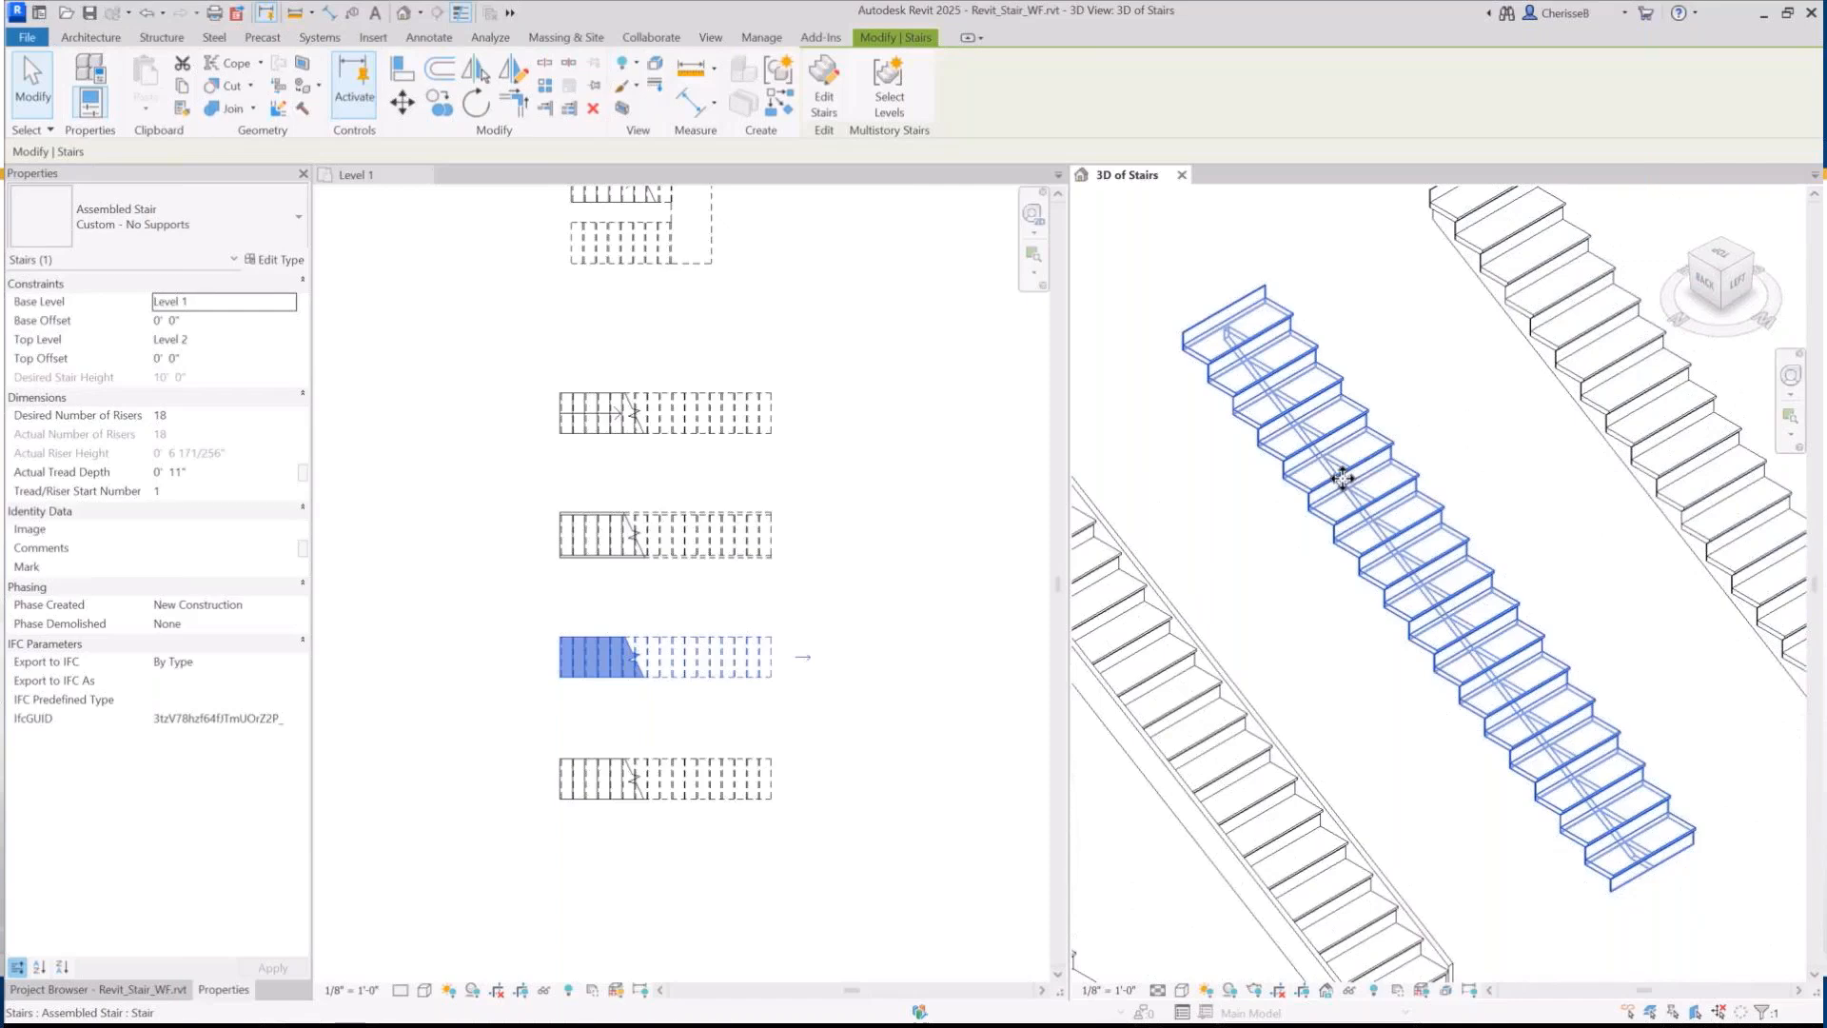
click(270, 260)
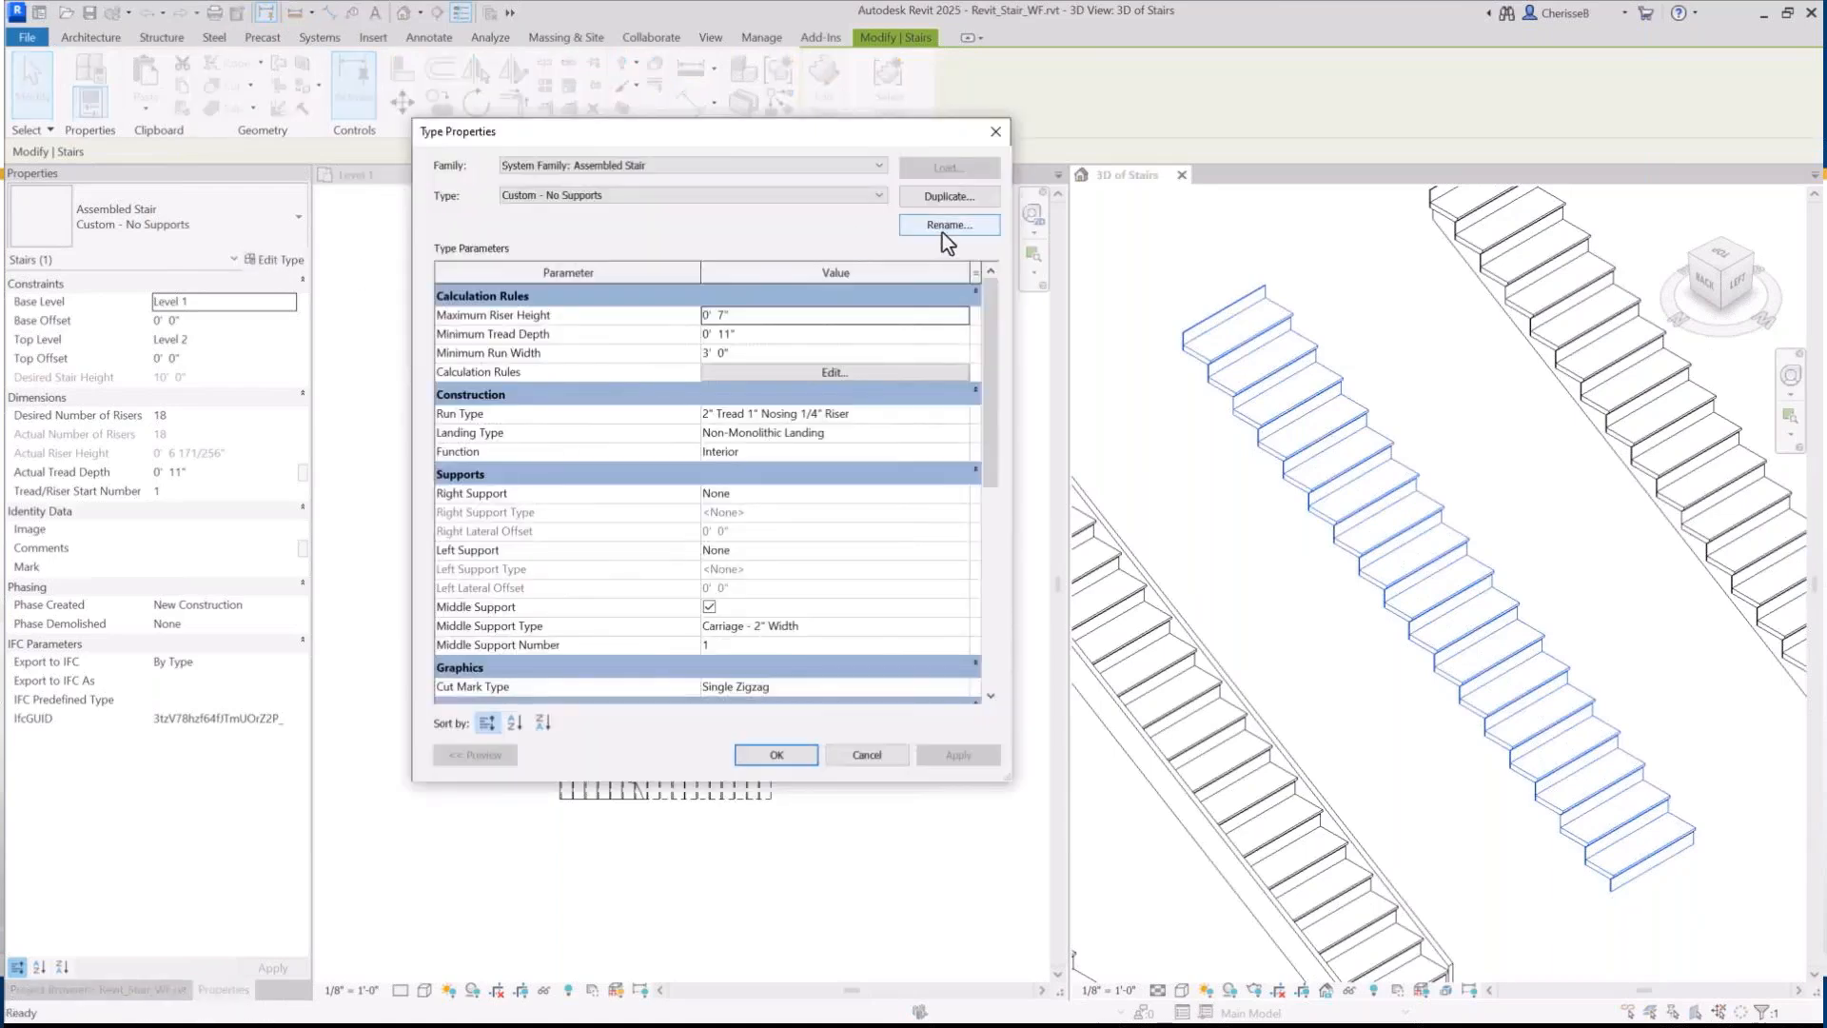
click(942, 227)
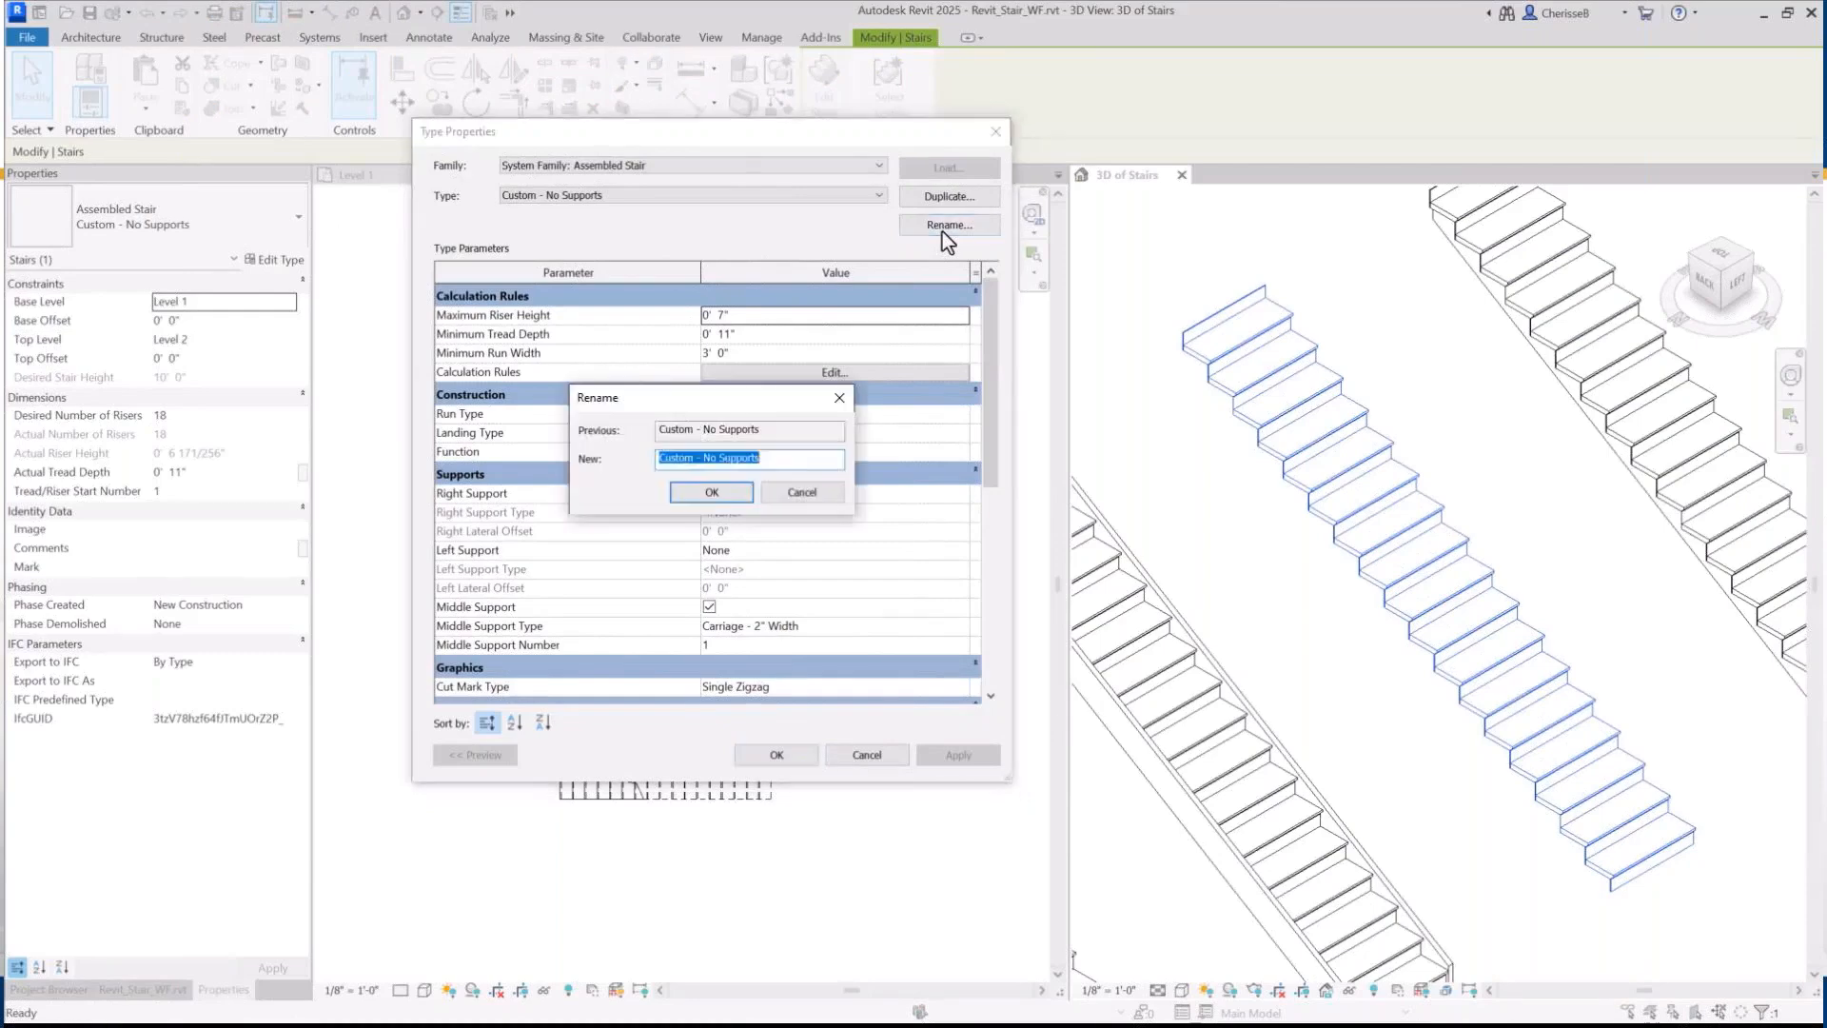
click(762, 459)
drag(763, 460, 706, 458)
text(N)
text(iddle Suppor)
click(709, 493)
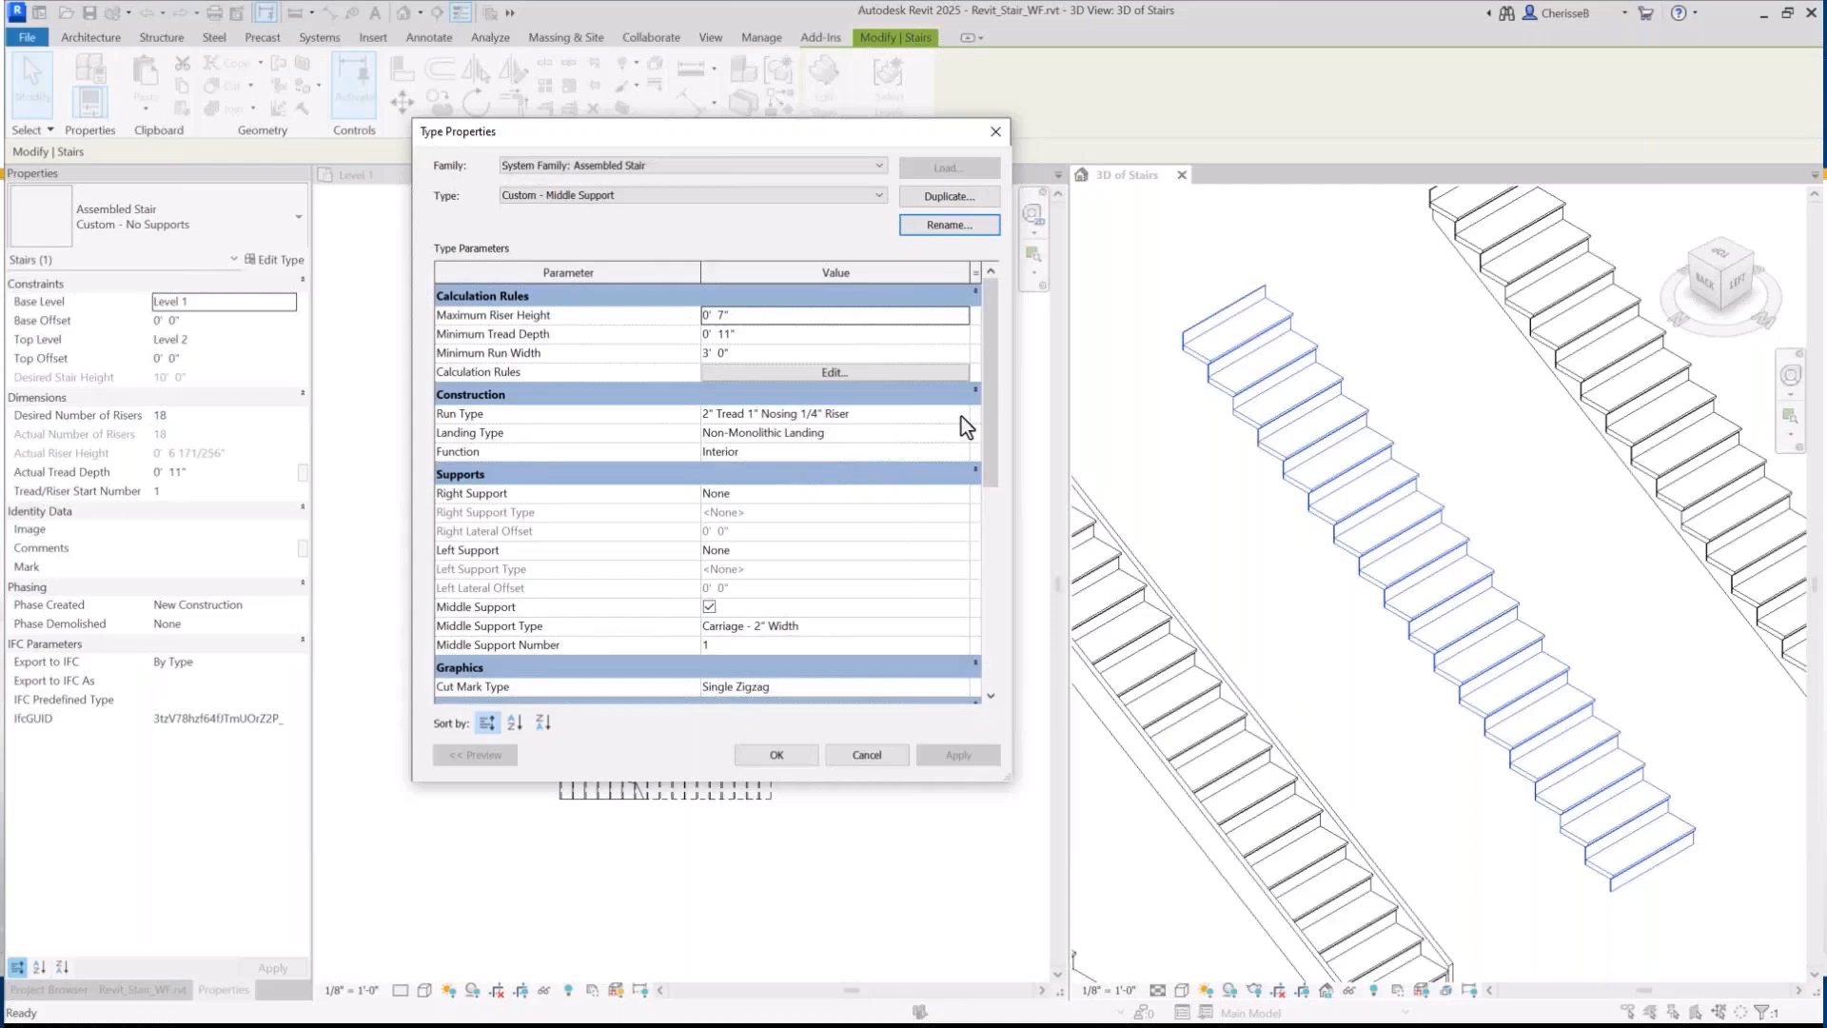
Duplicate the 2" Tread 1" Nosing 1/4" Riser run type of the Custom - Middle Support stair as "No Risers"
click(961, 415)
click(962, 415)
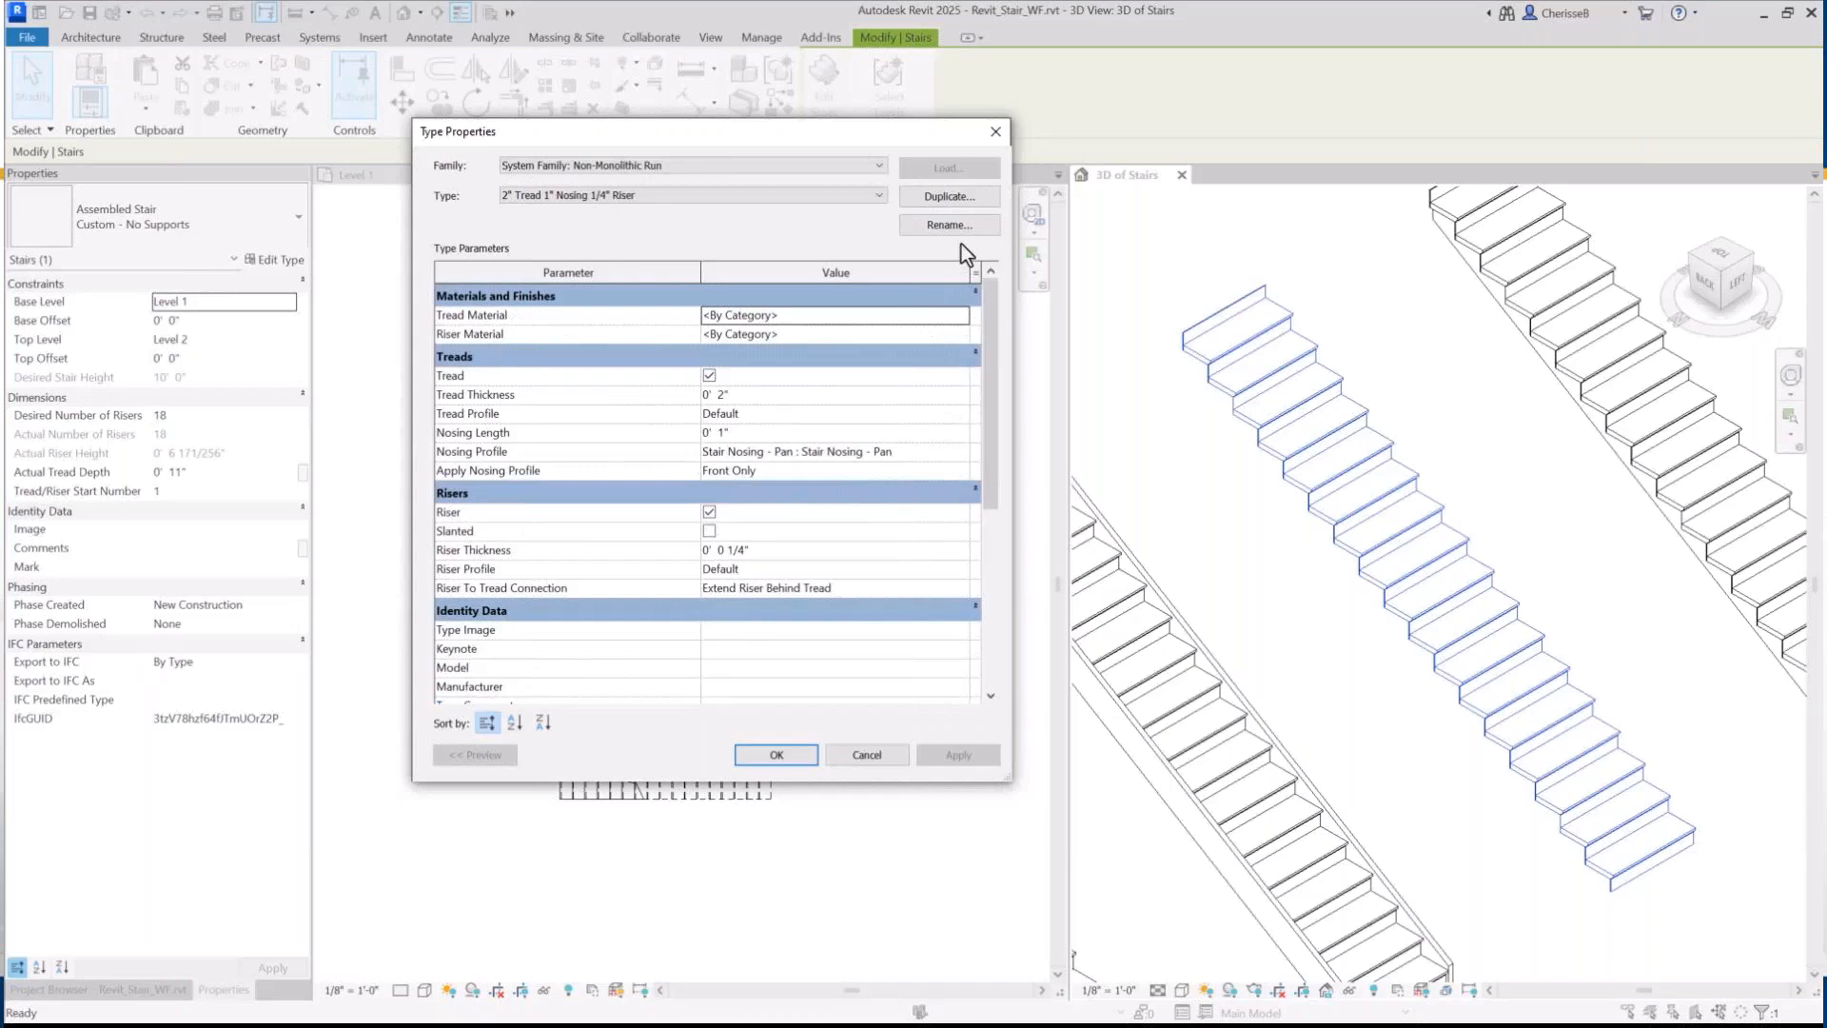
click(957, 202)
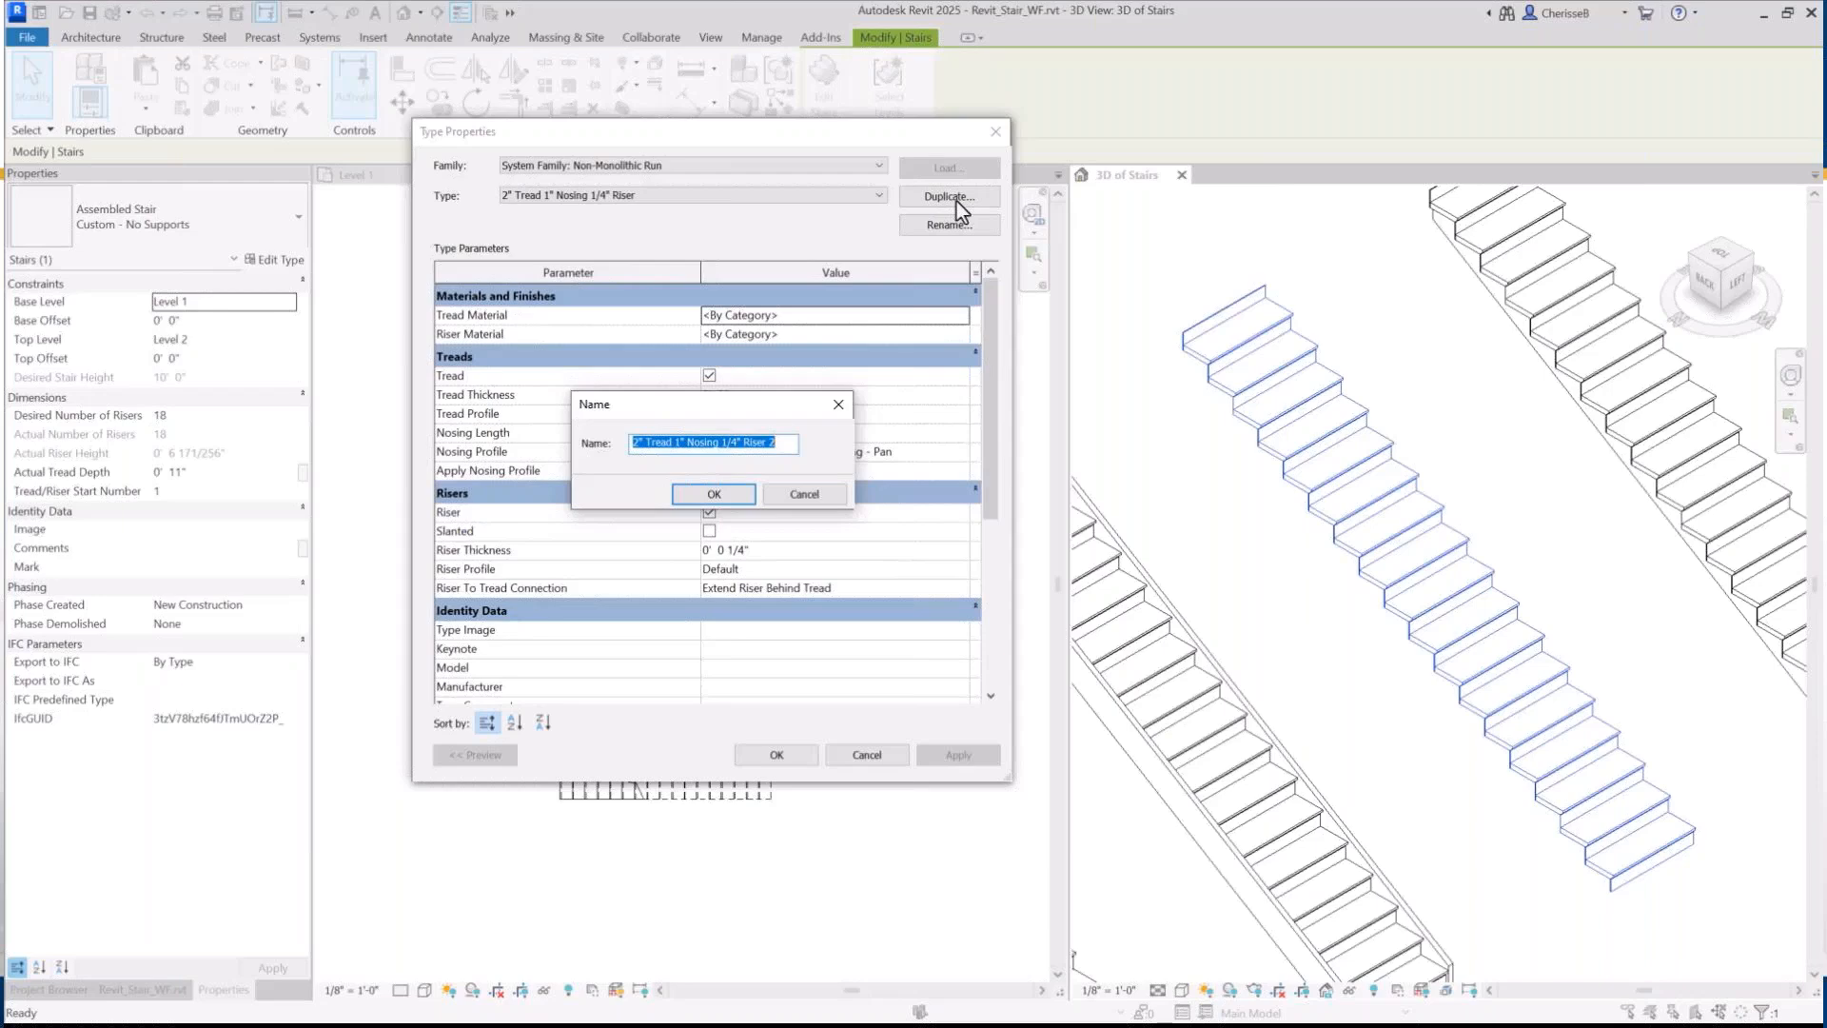
text(No Risers)
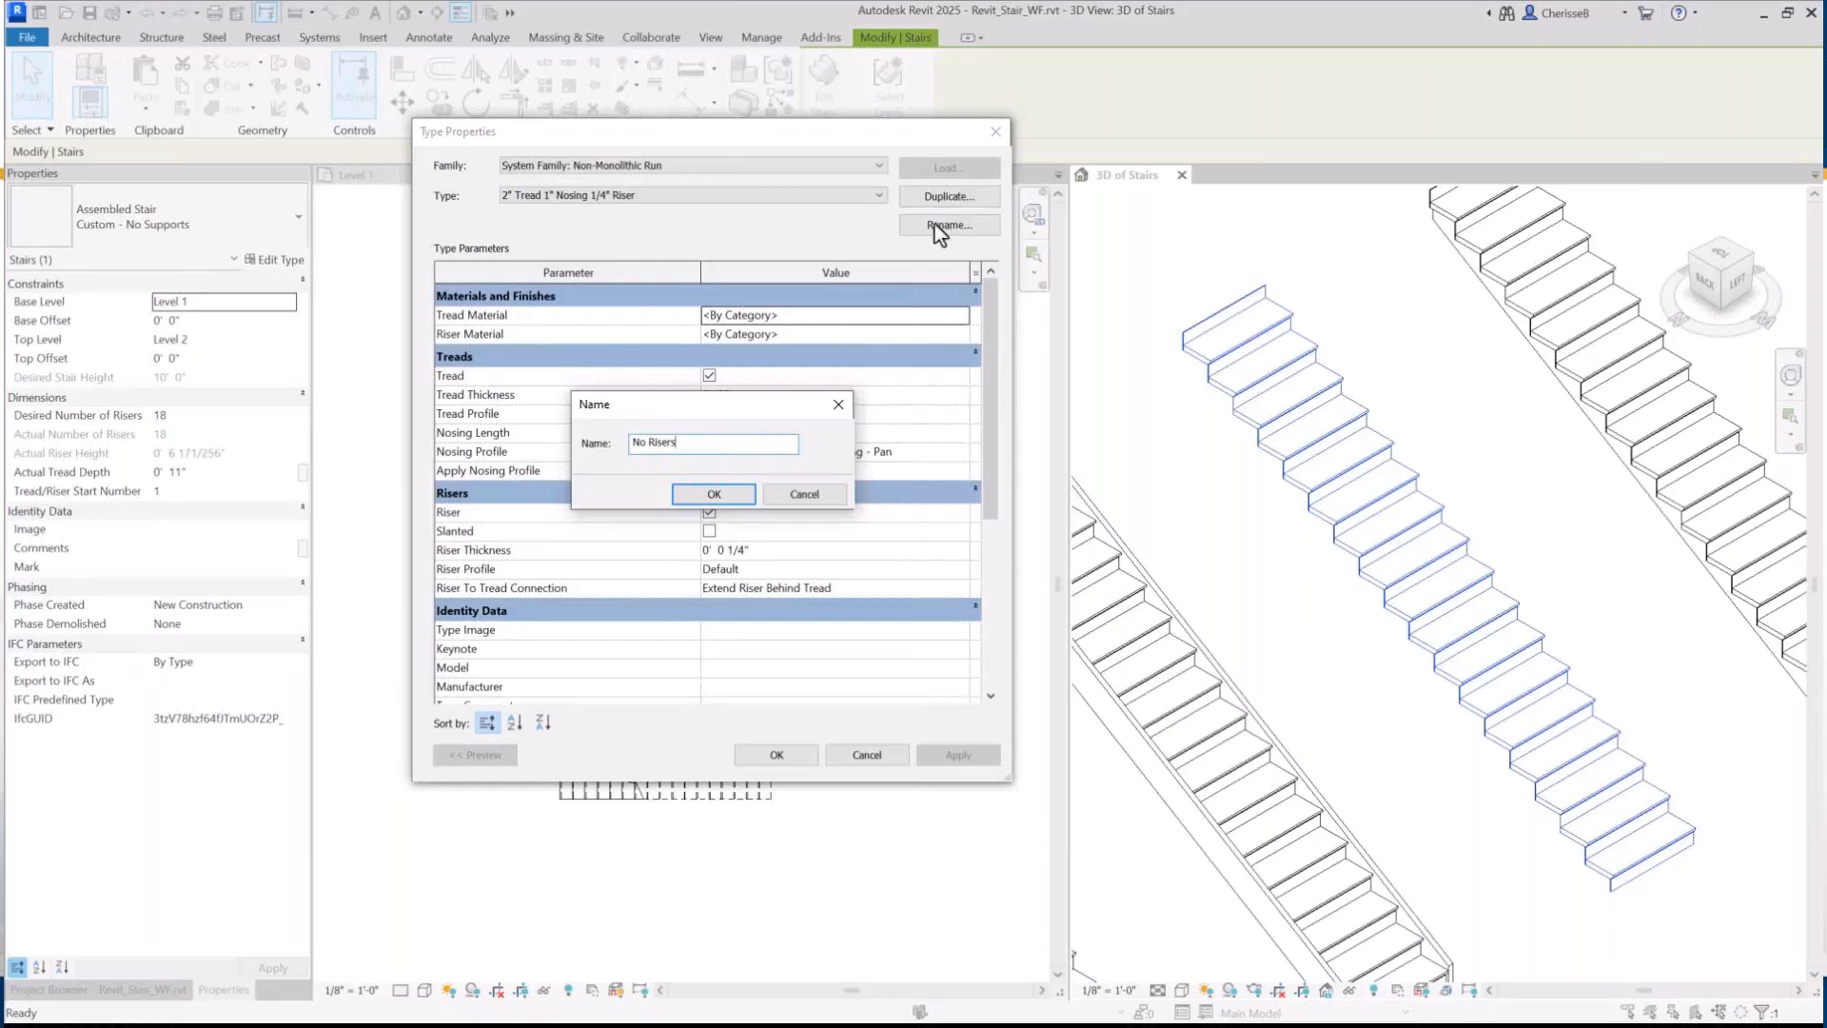
click(719, 495)
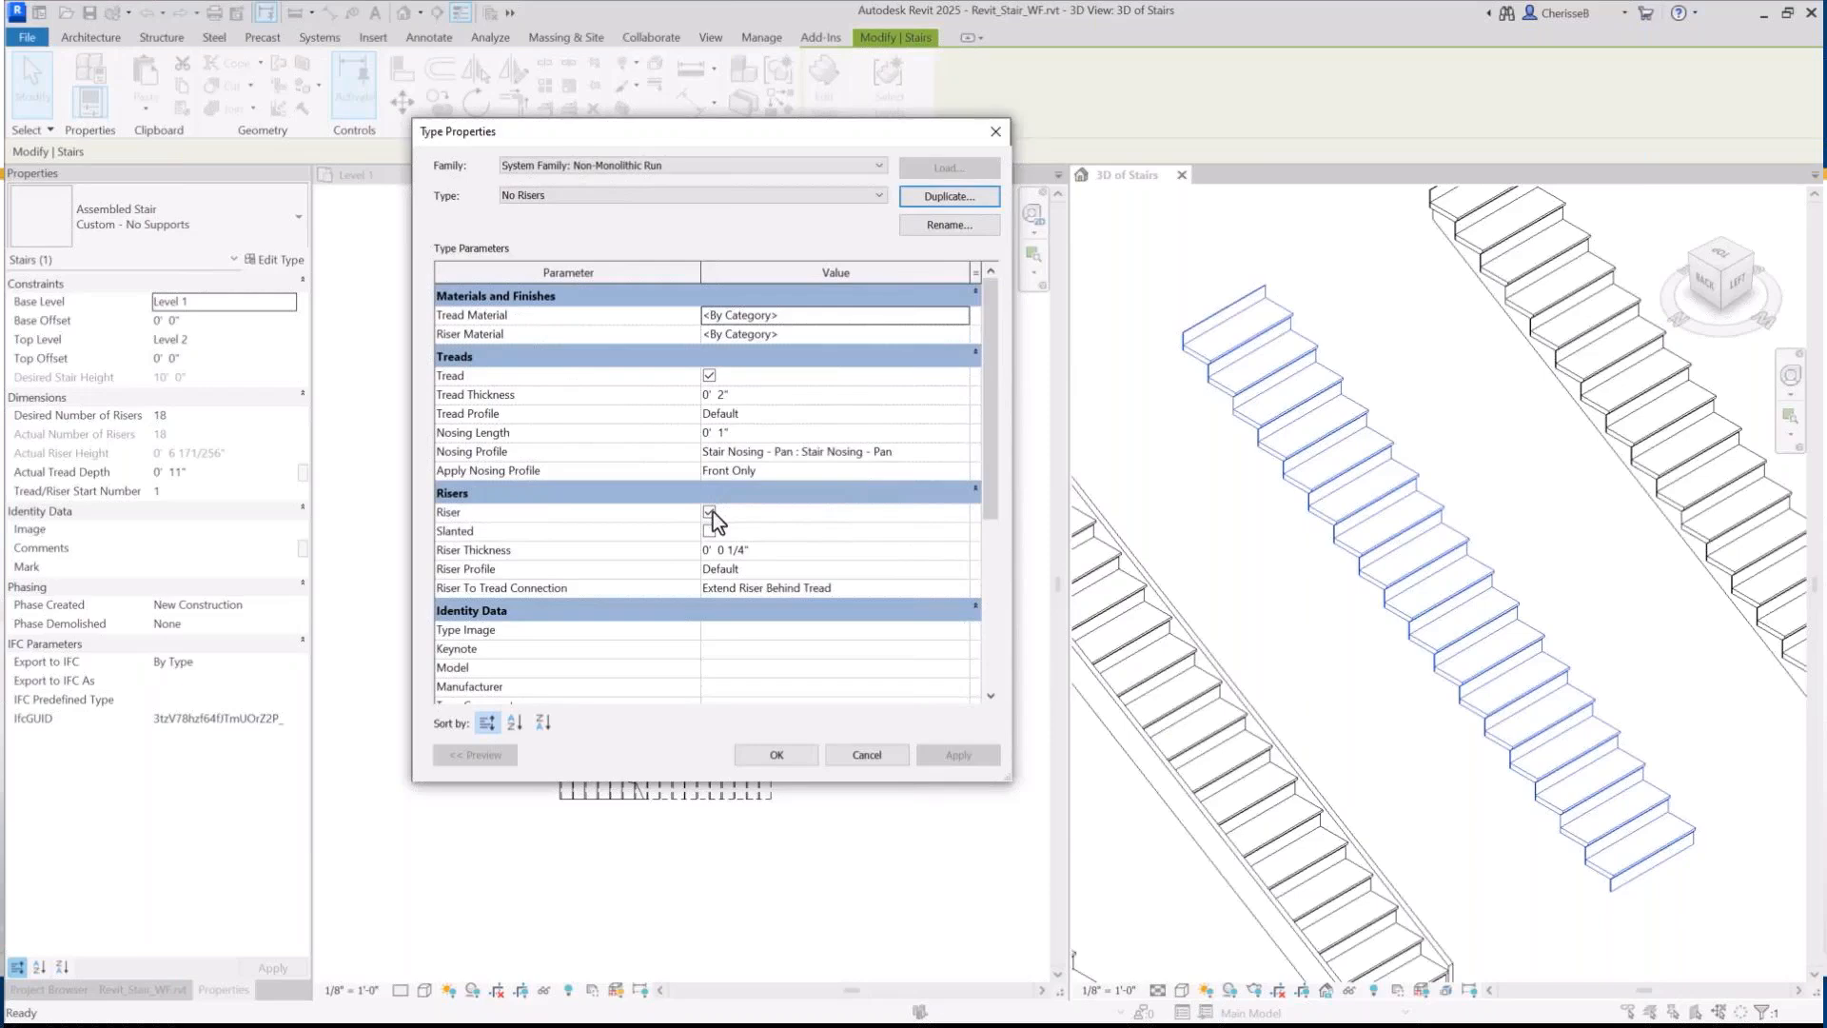
Turn off risers in the No Risers run type and apply it to the middle-support stair type
click(709, 512)
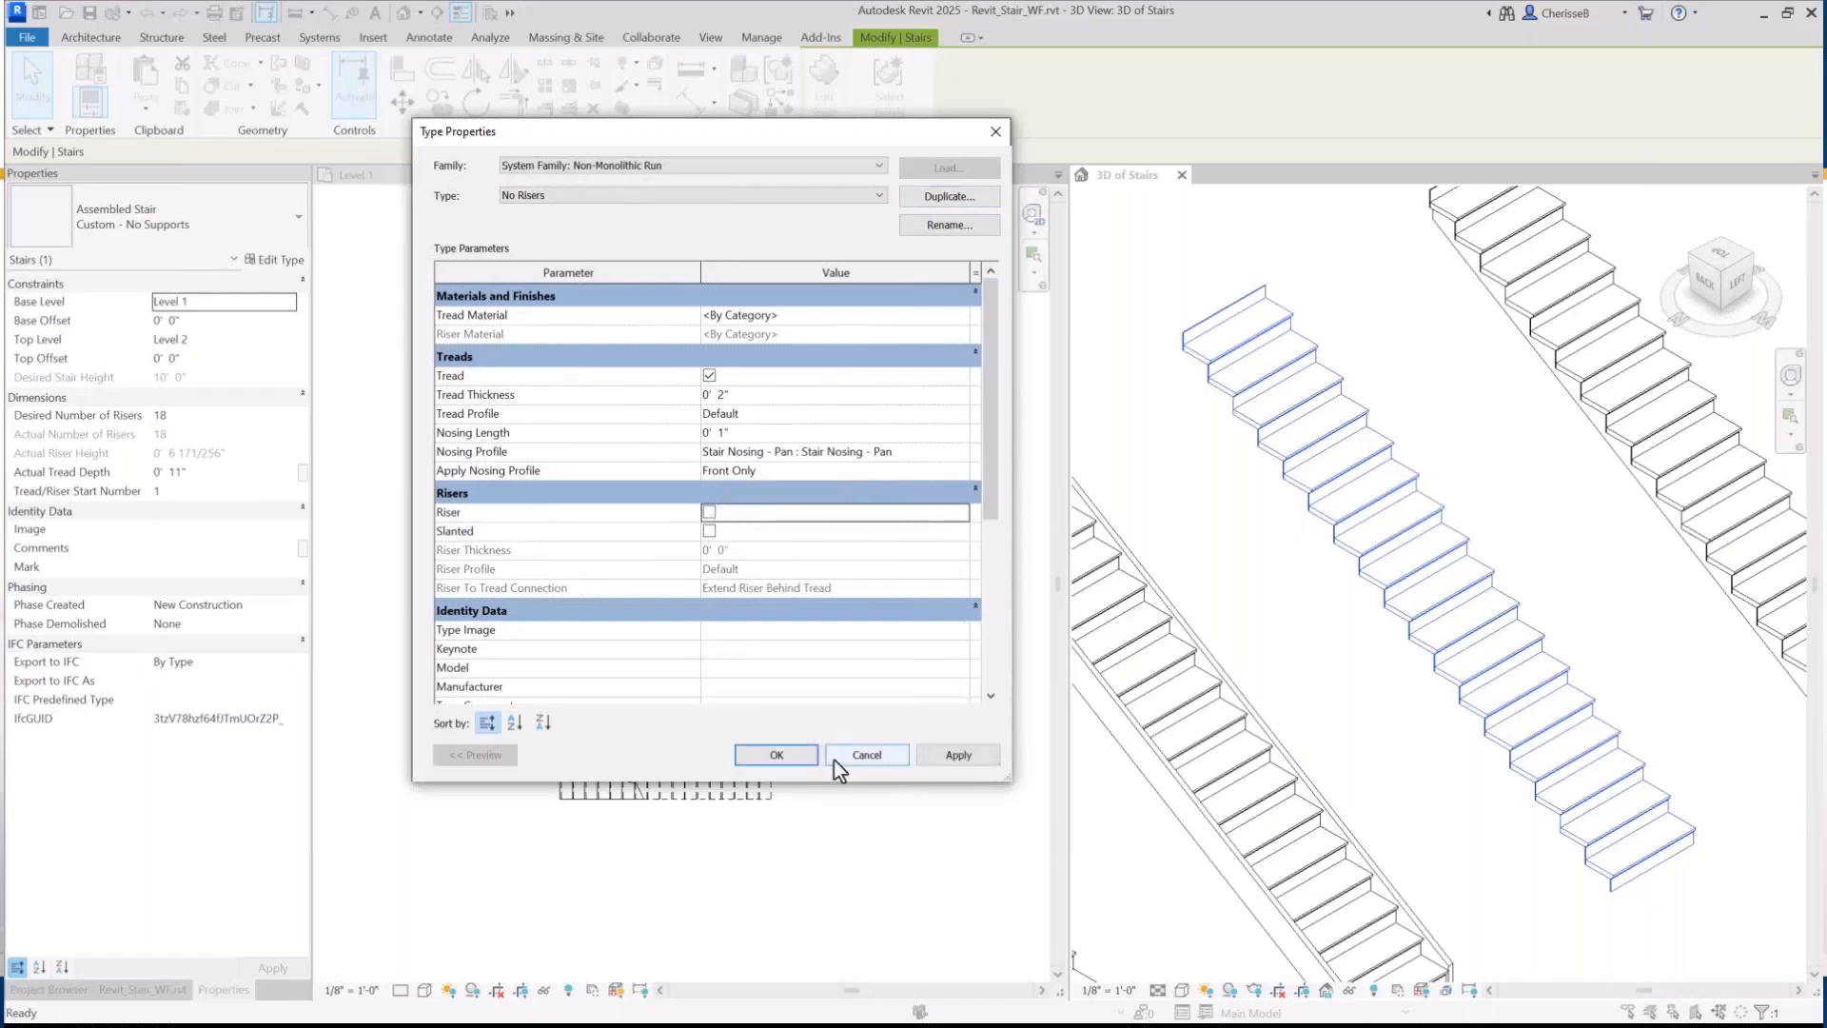
click(803, 762)
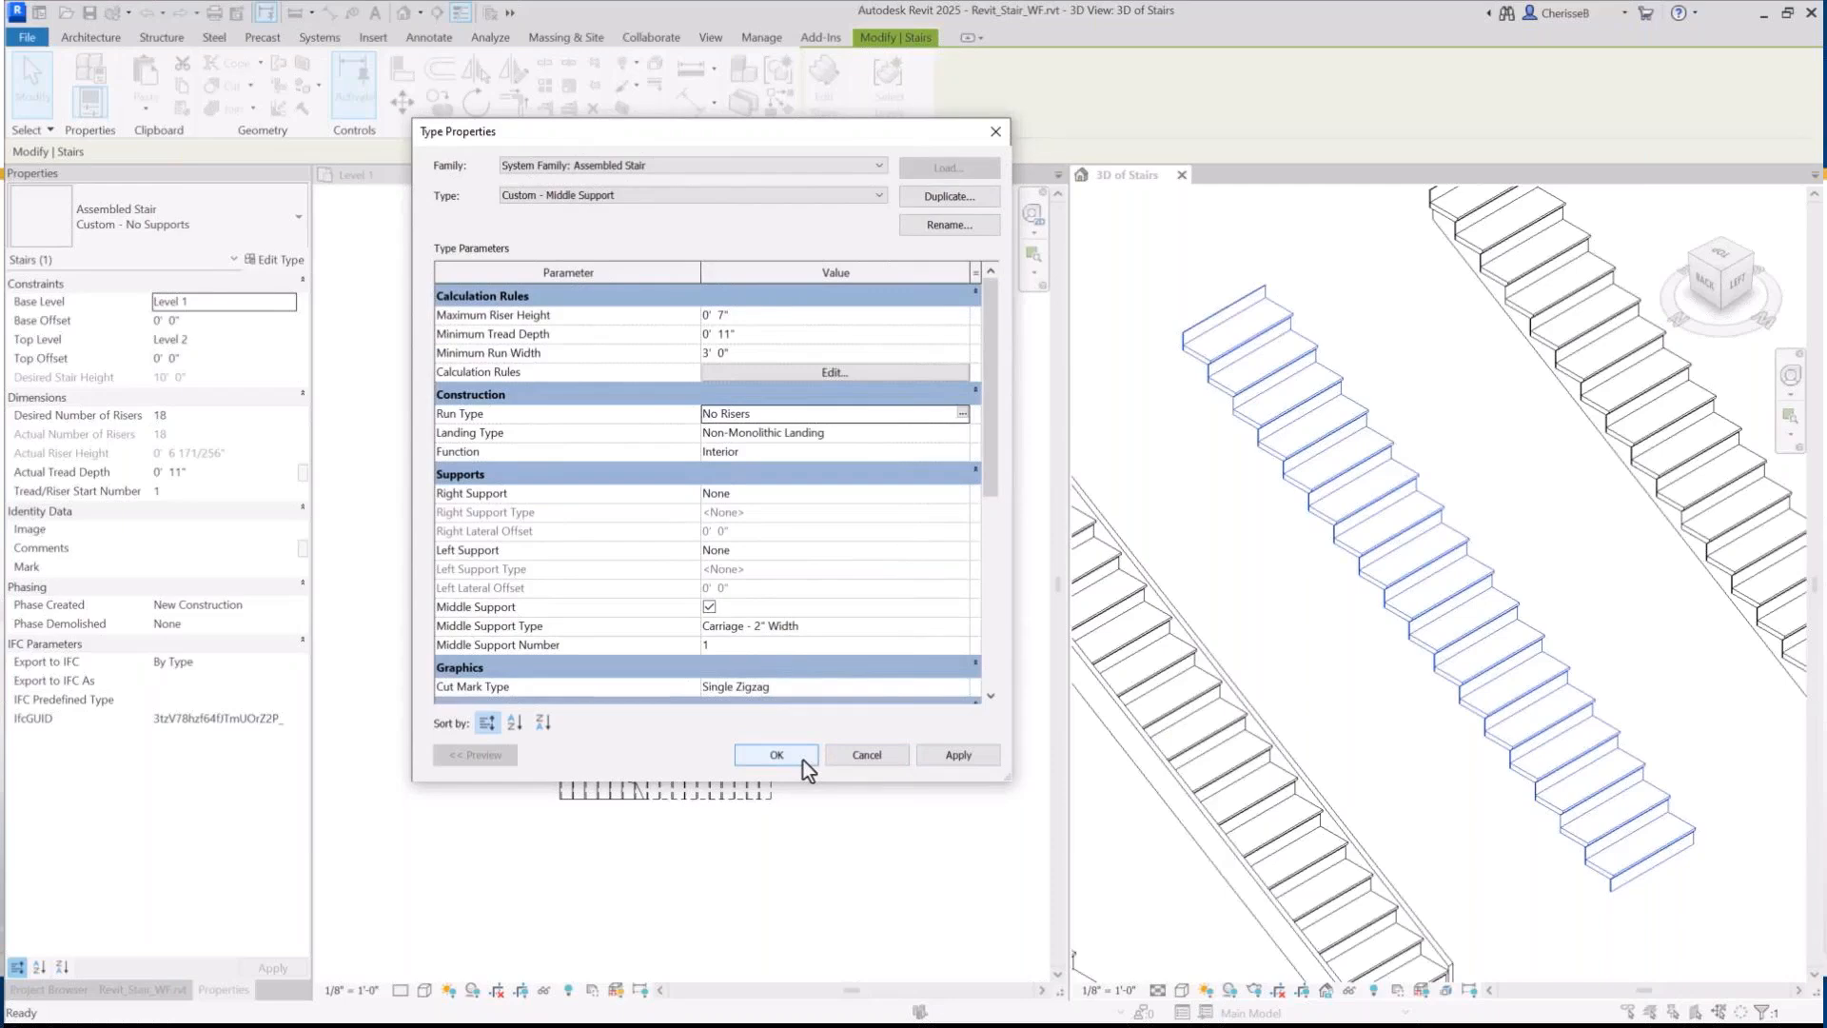
click(804, 761)
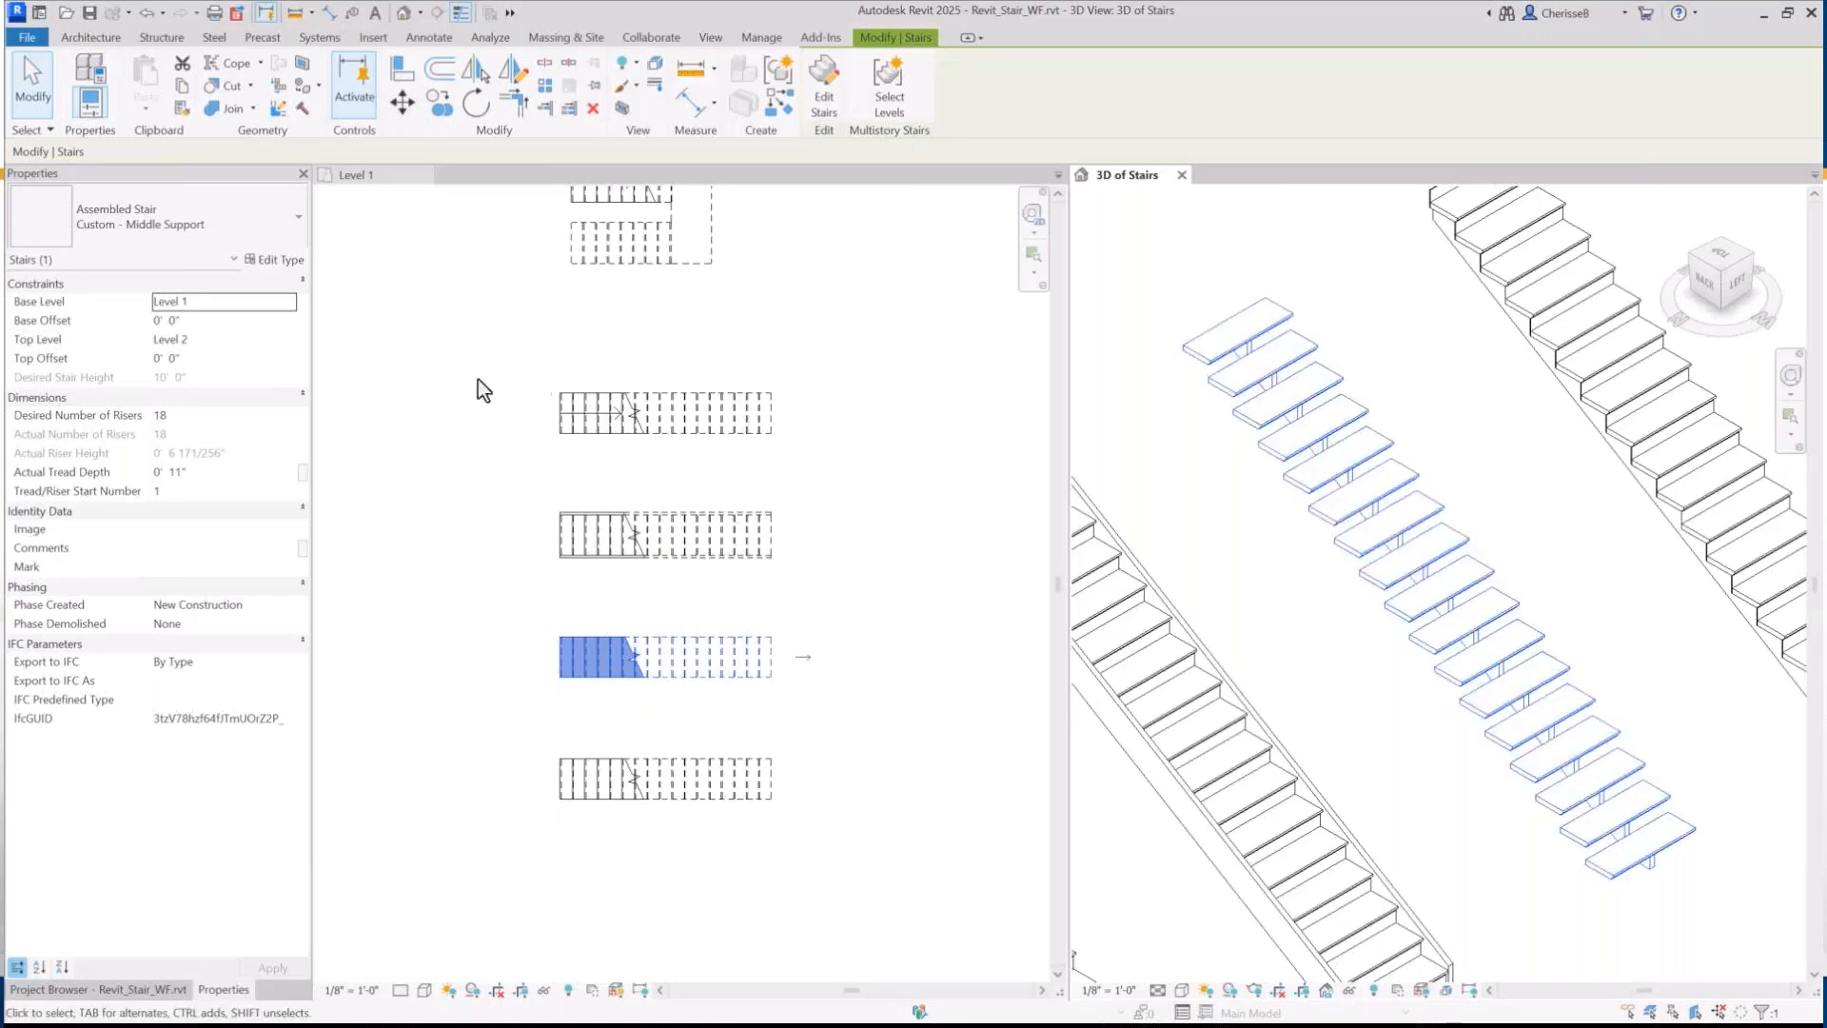
Set the Middle Support Number of the Custom - Middle Support stair type to 2
click(277, 266)
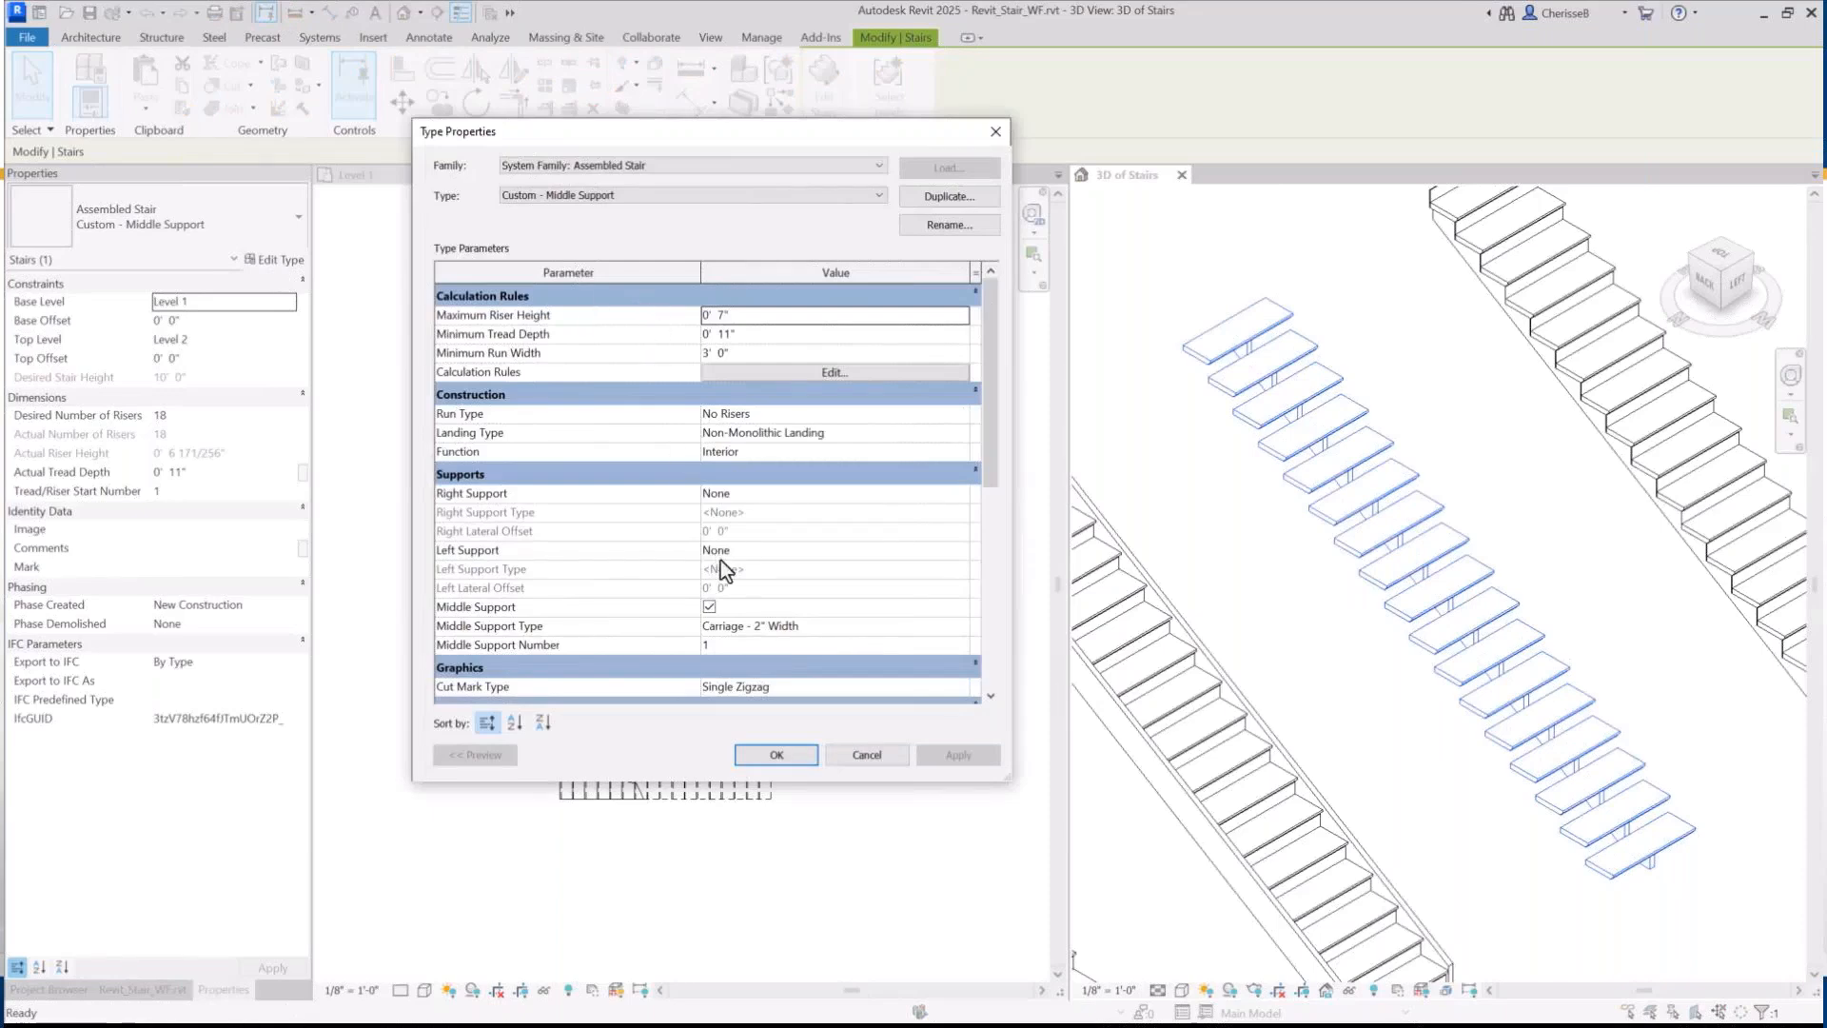
click(727, 645)
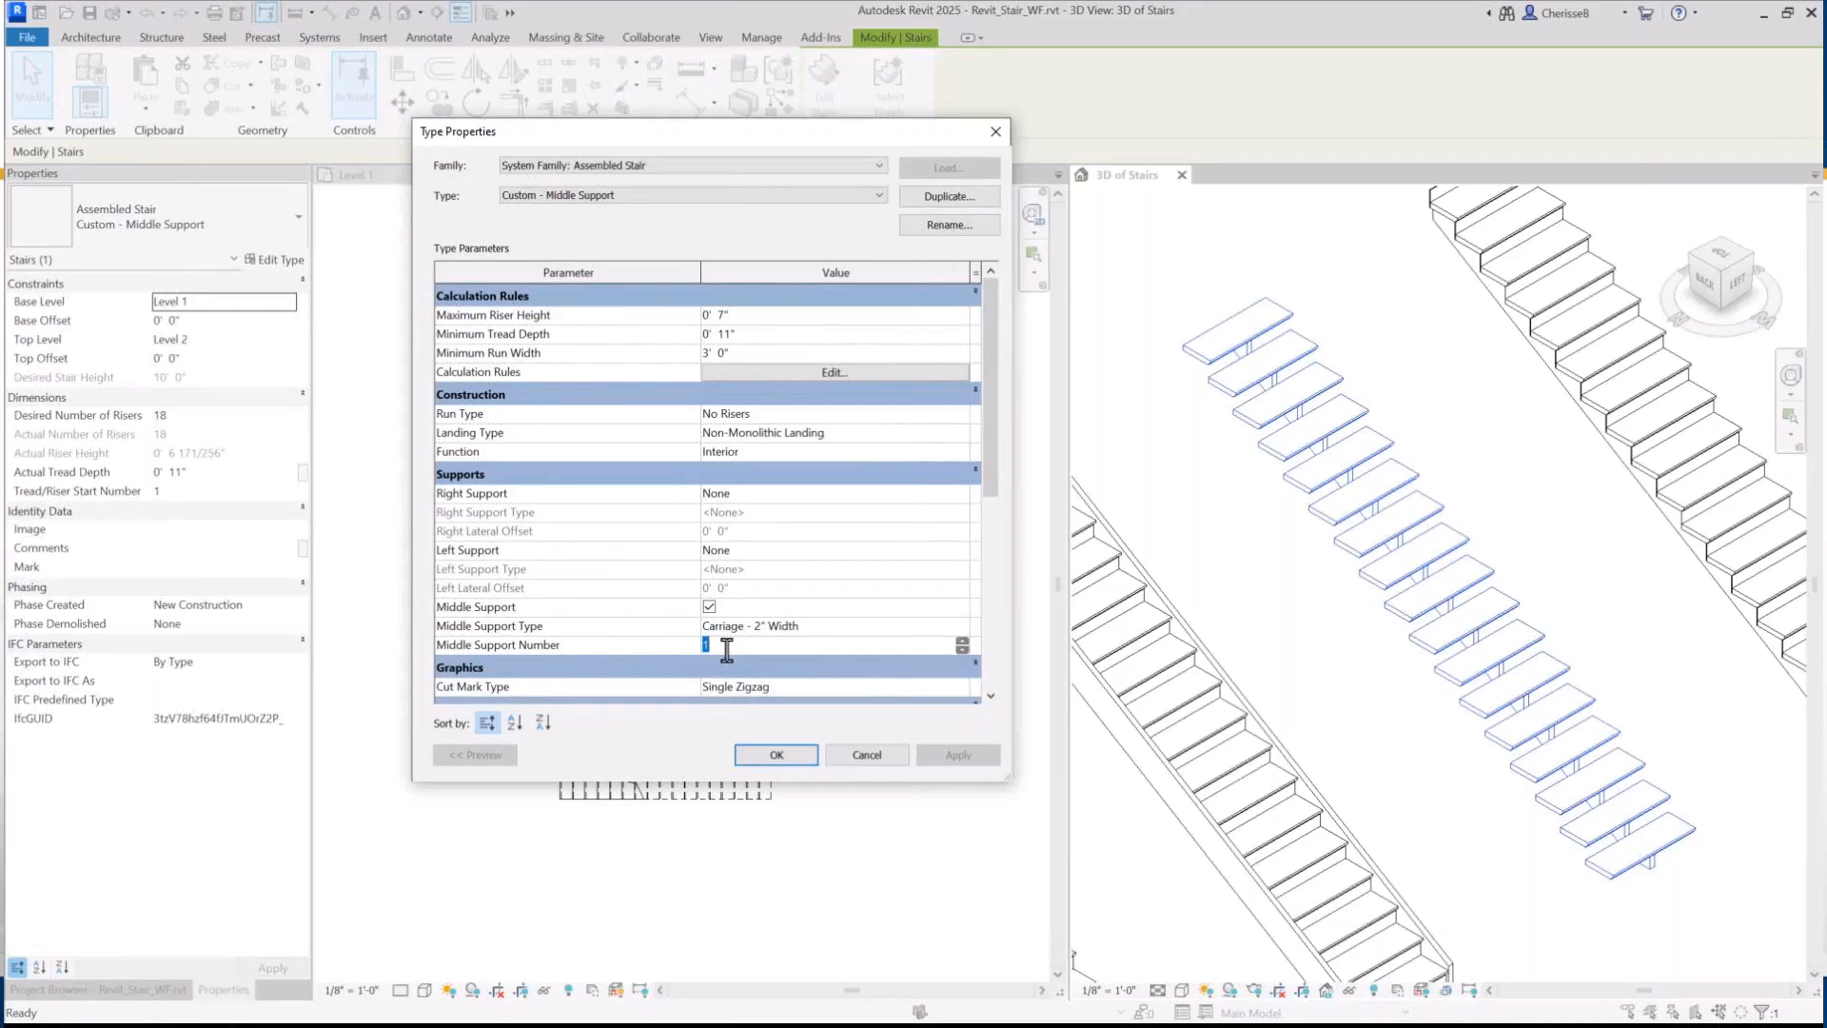
text(2)
click(775, 754)
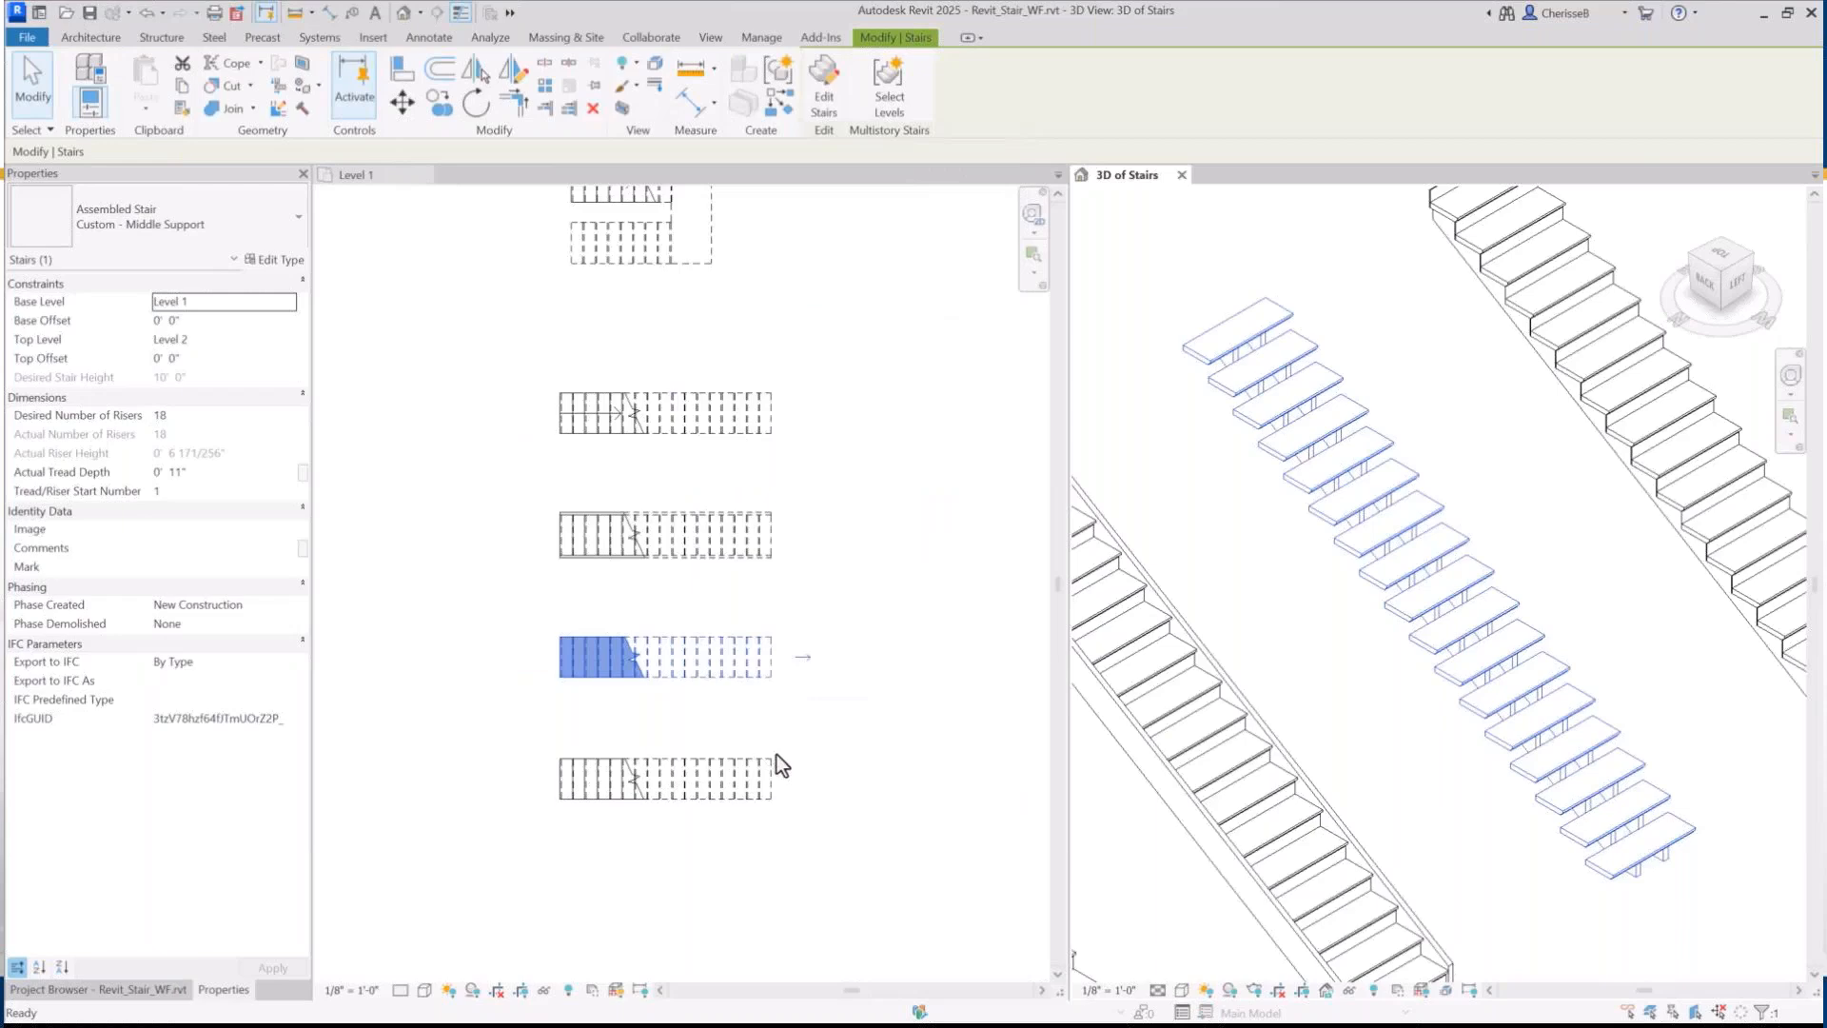
Look over the middle-support stair in 3D and close the 3D of Stairs and Level 1 views
scroll(1373, 695, down, 4)
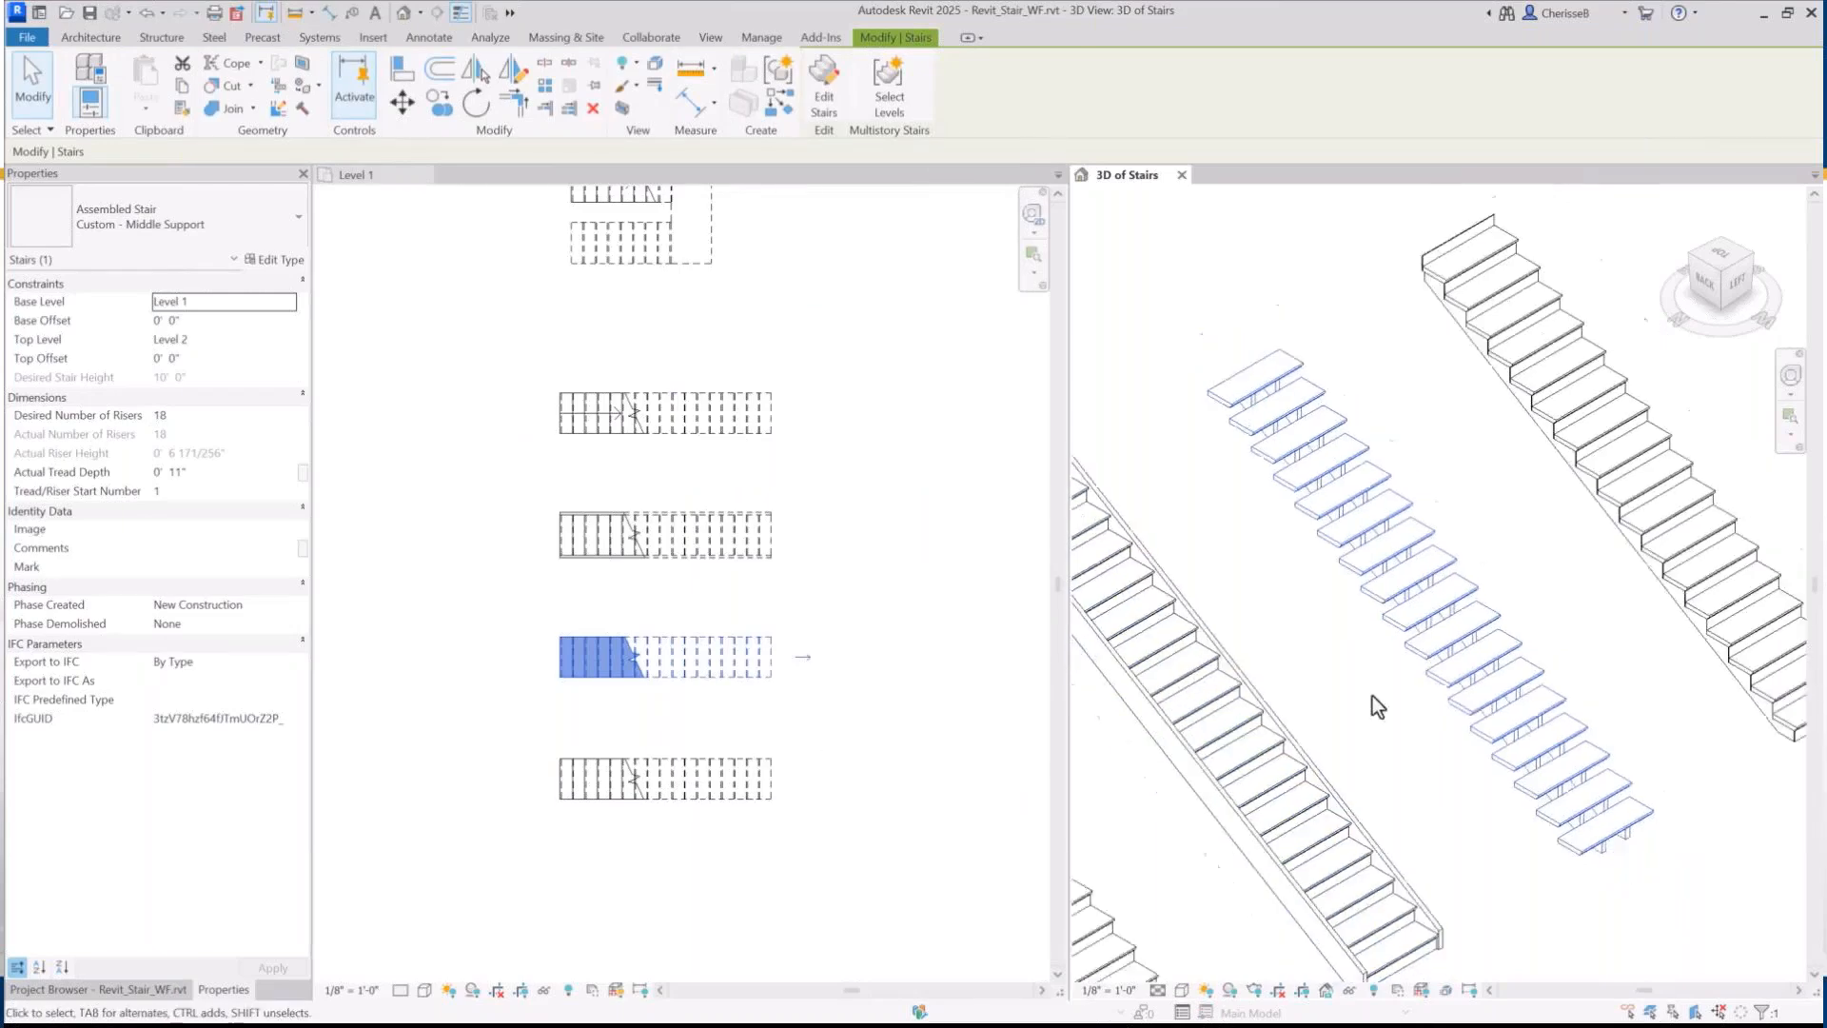
middle_drag(1372, 695, 1403, 711)
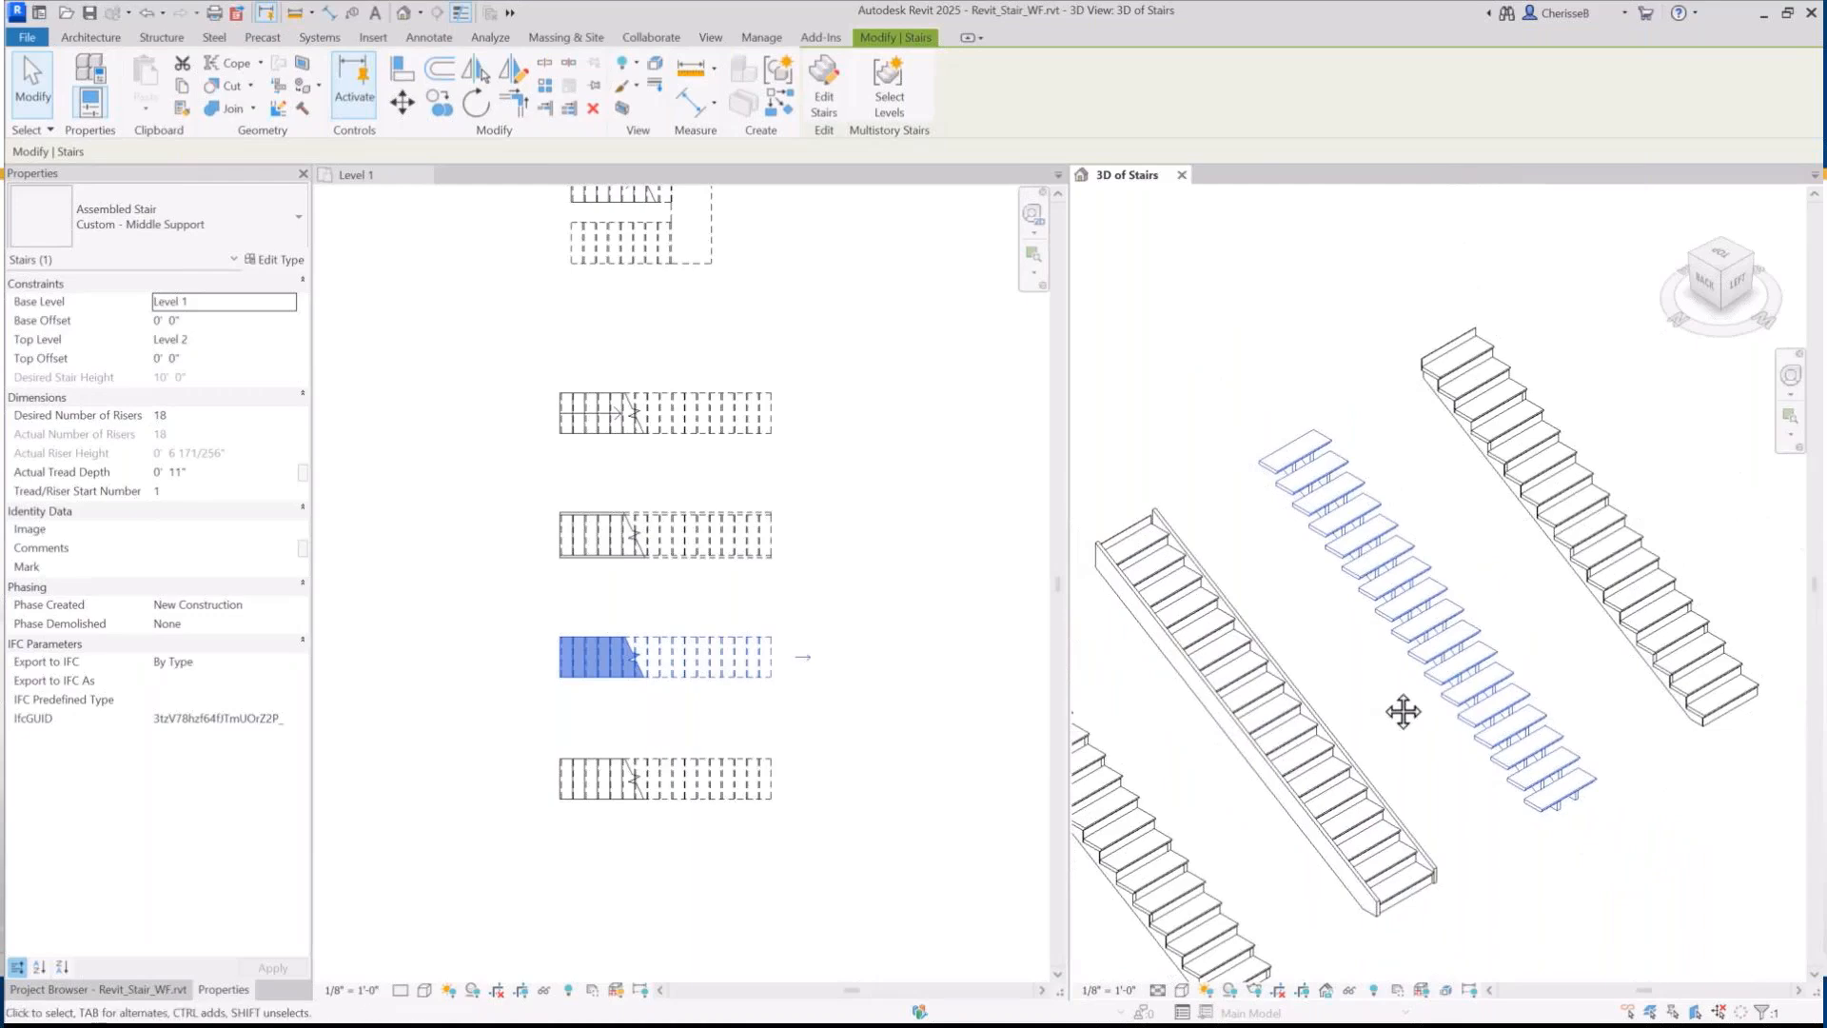
click(1520, 594)
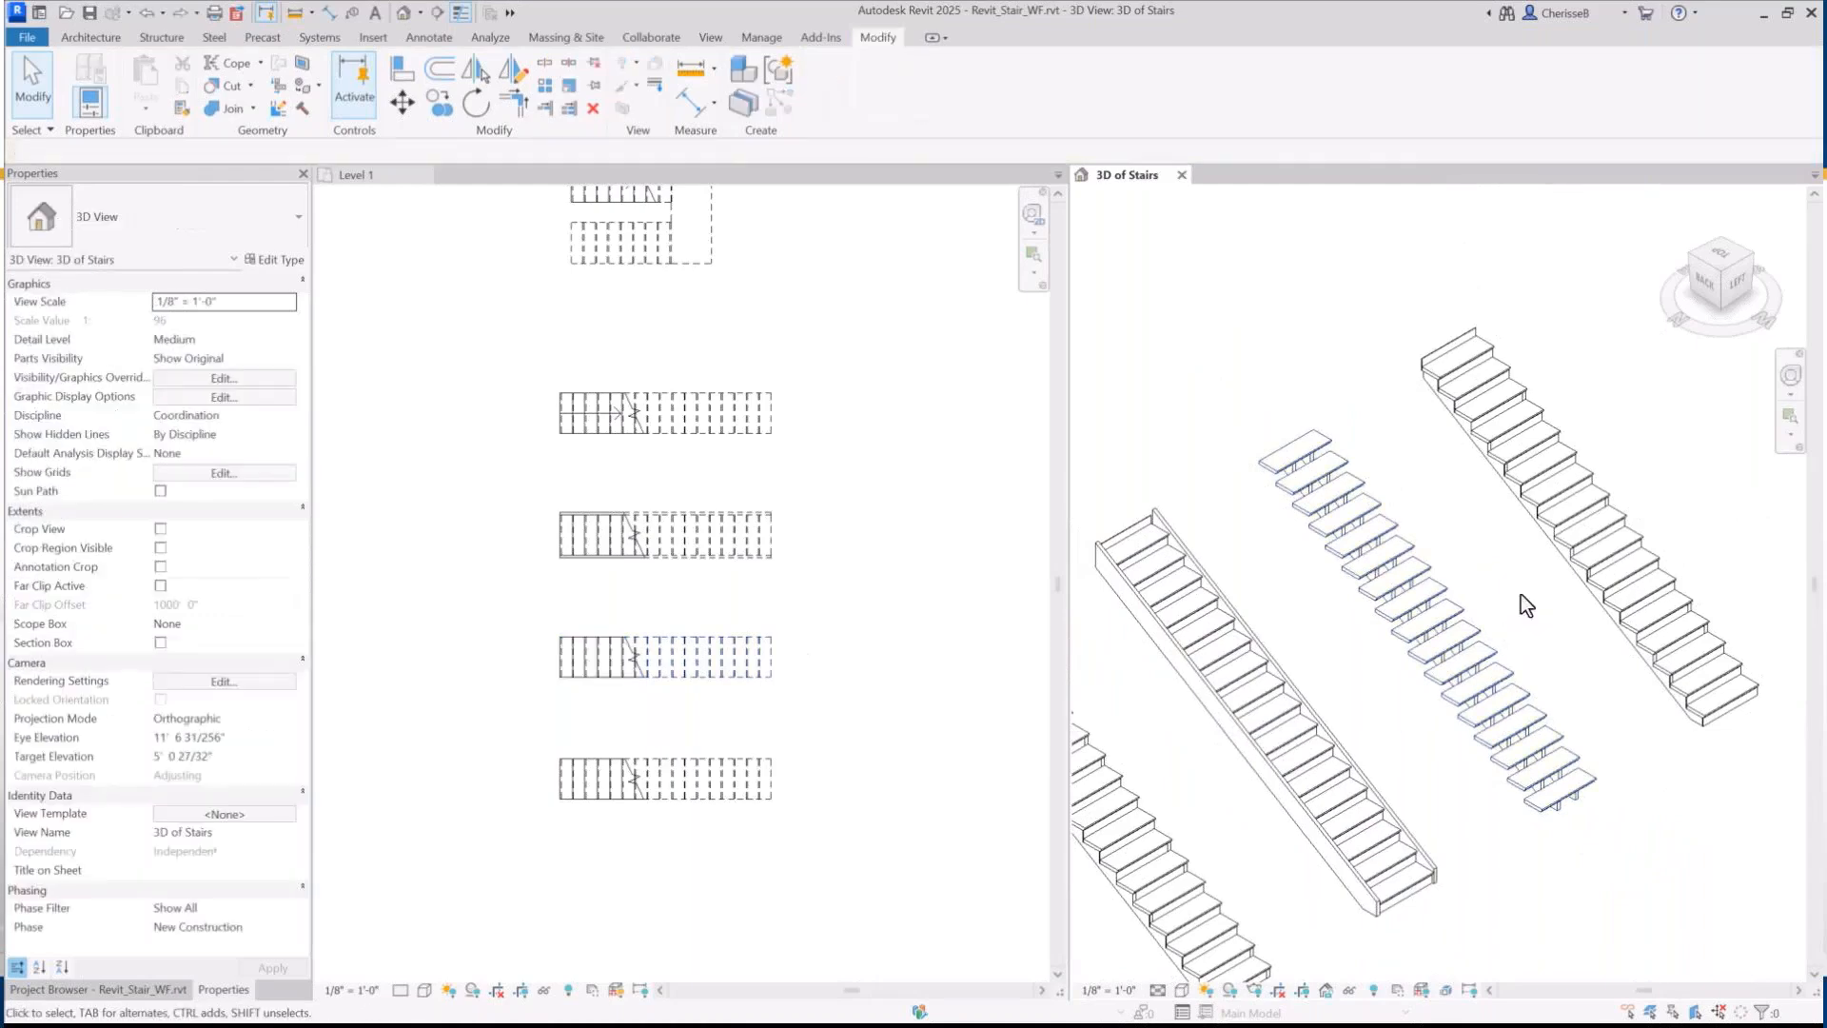
click(1181, 176)
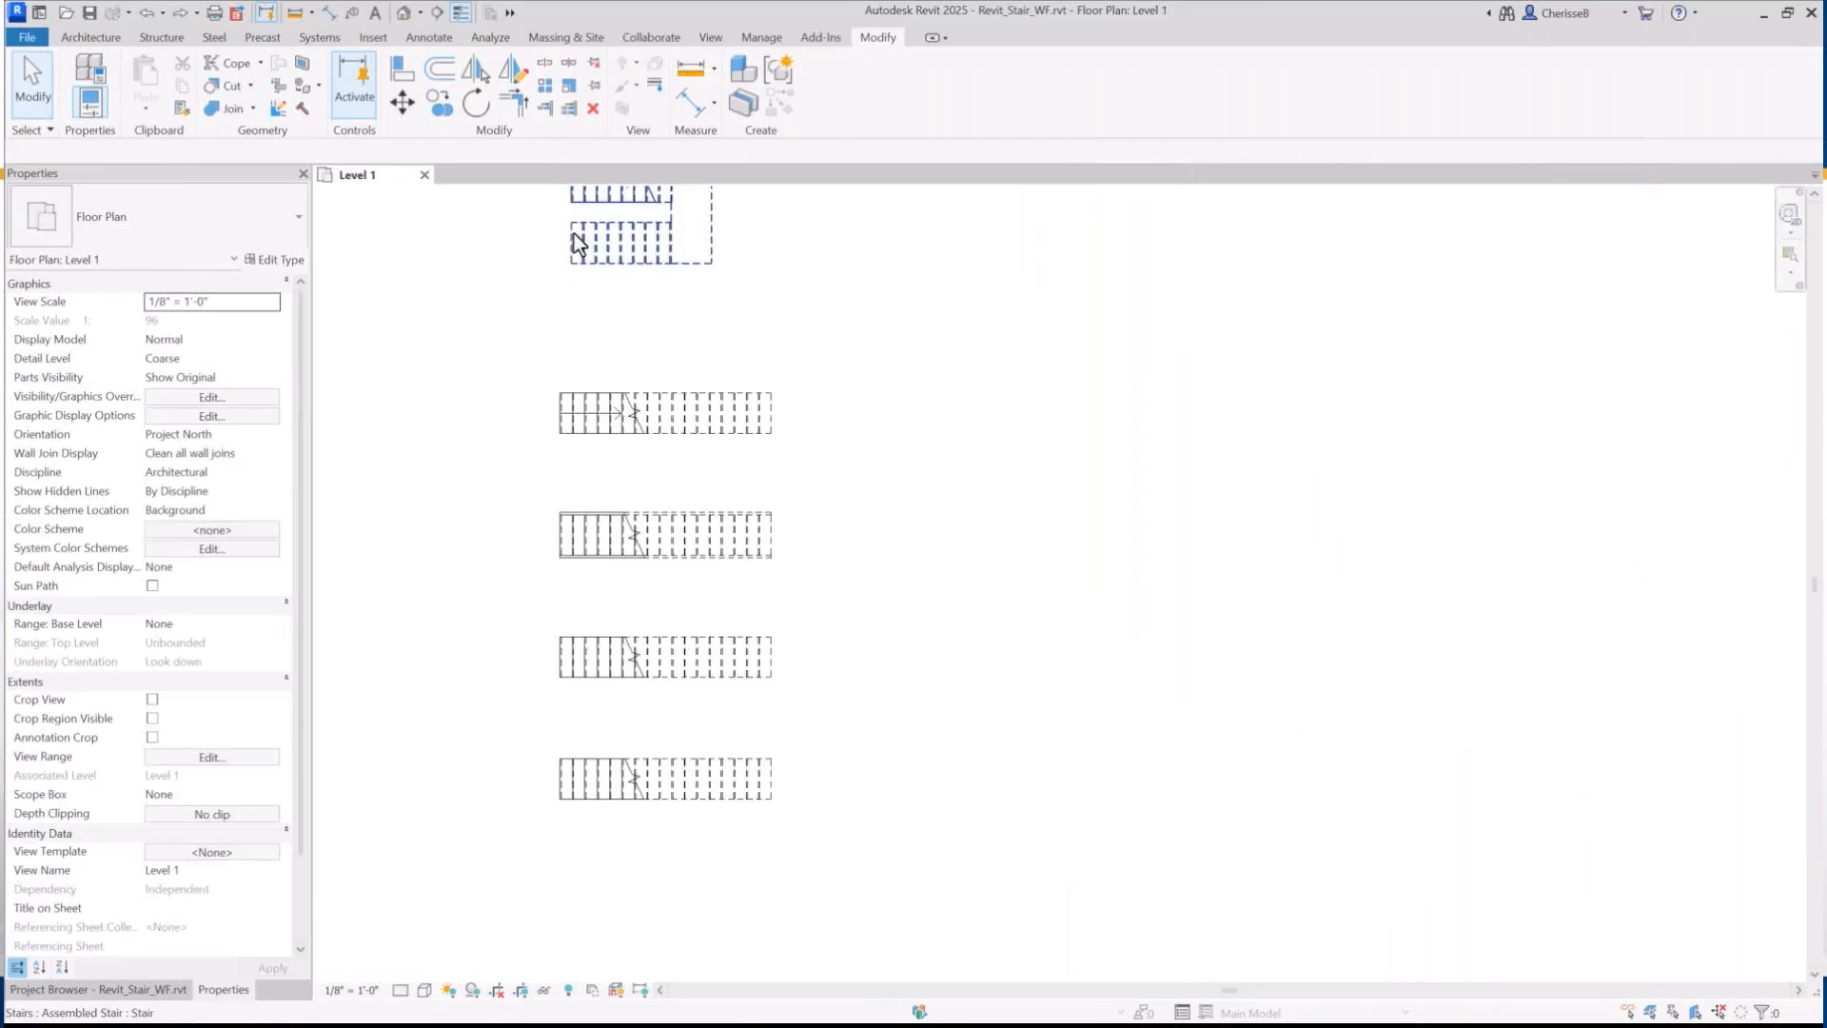
click(425, 175)
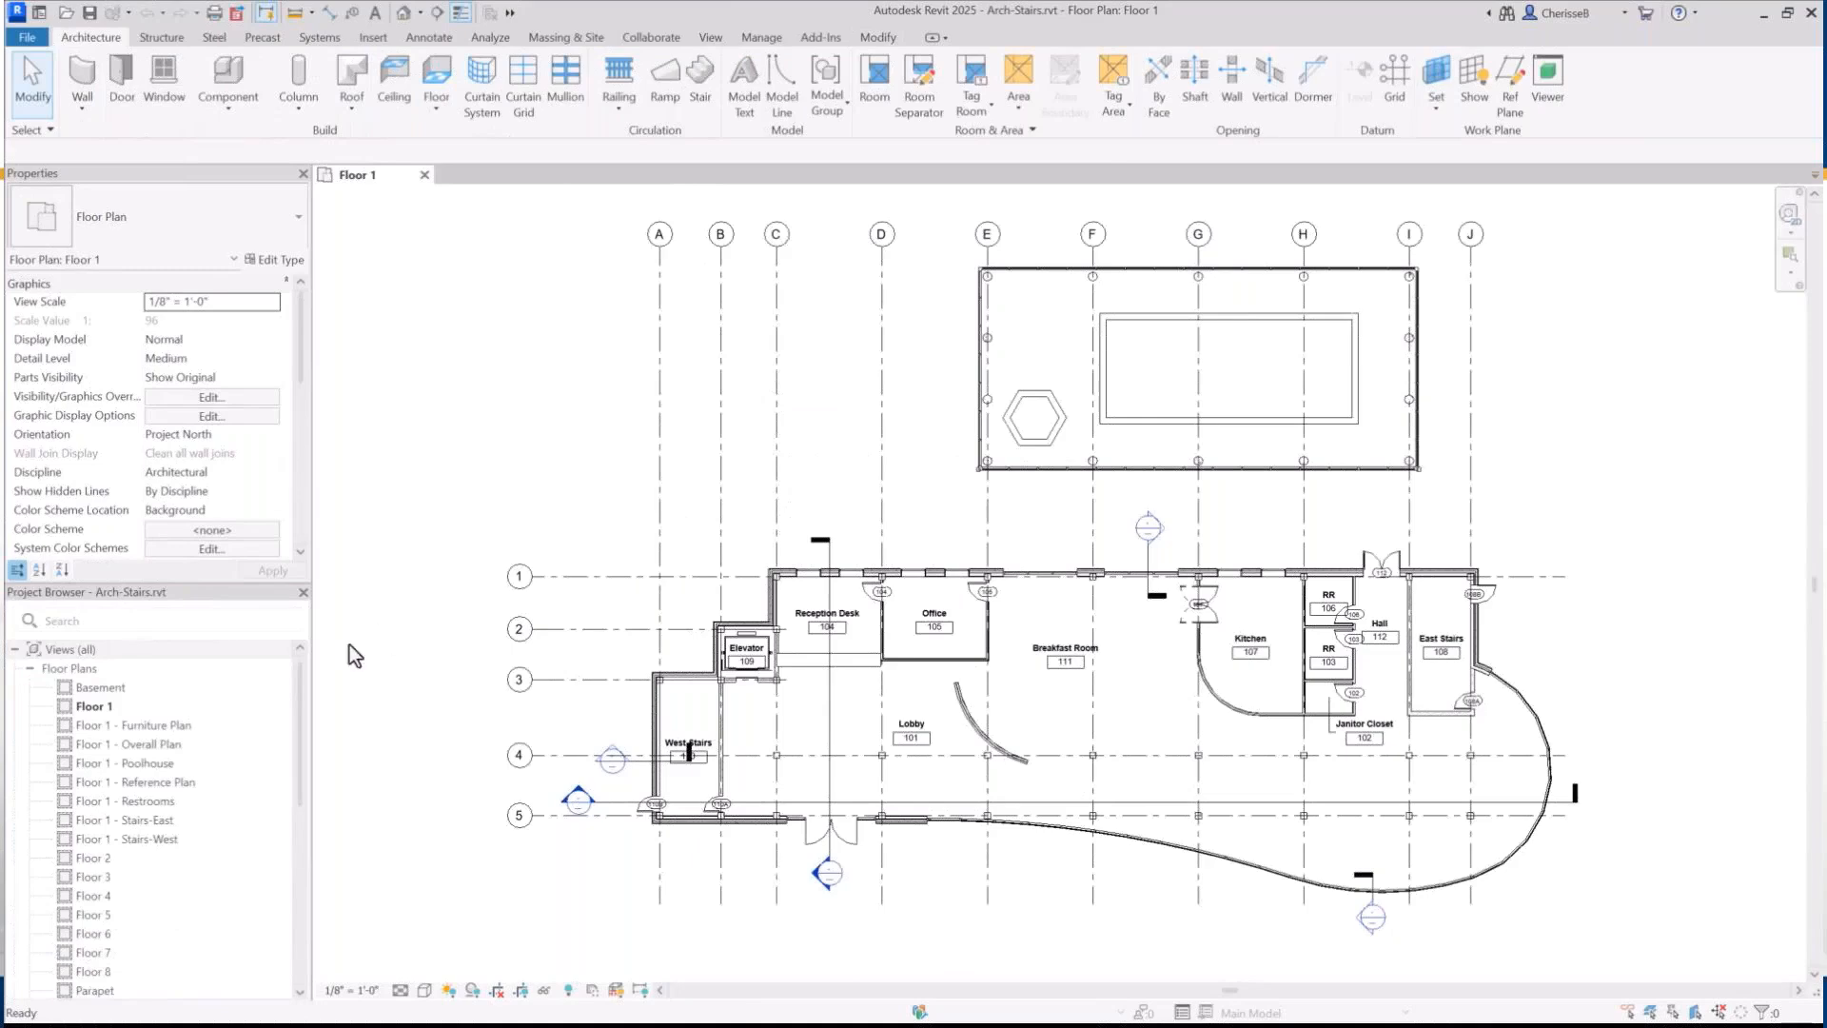
Open the Floor 1 - Stairs-West plan and 3D - West Stairs views of Arch-Stairs.rvt and close the Floor 1 plan
double_click(146, 841)
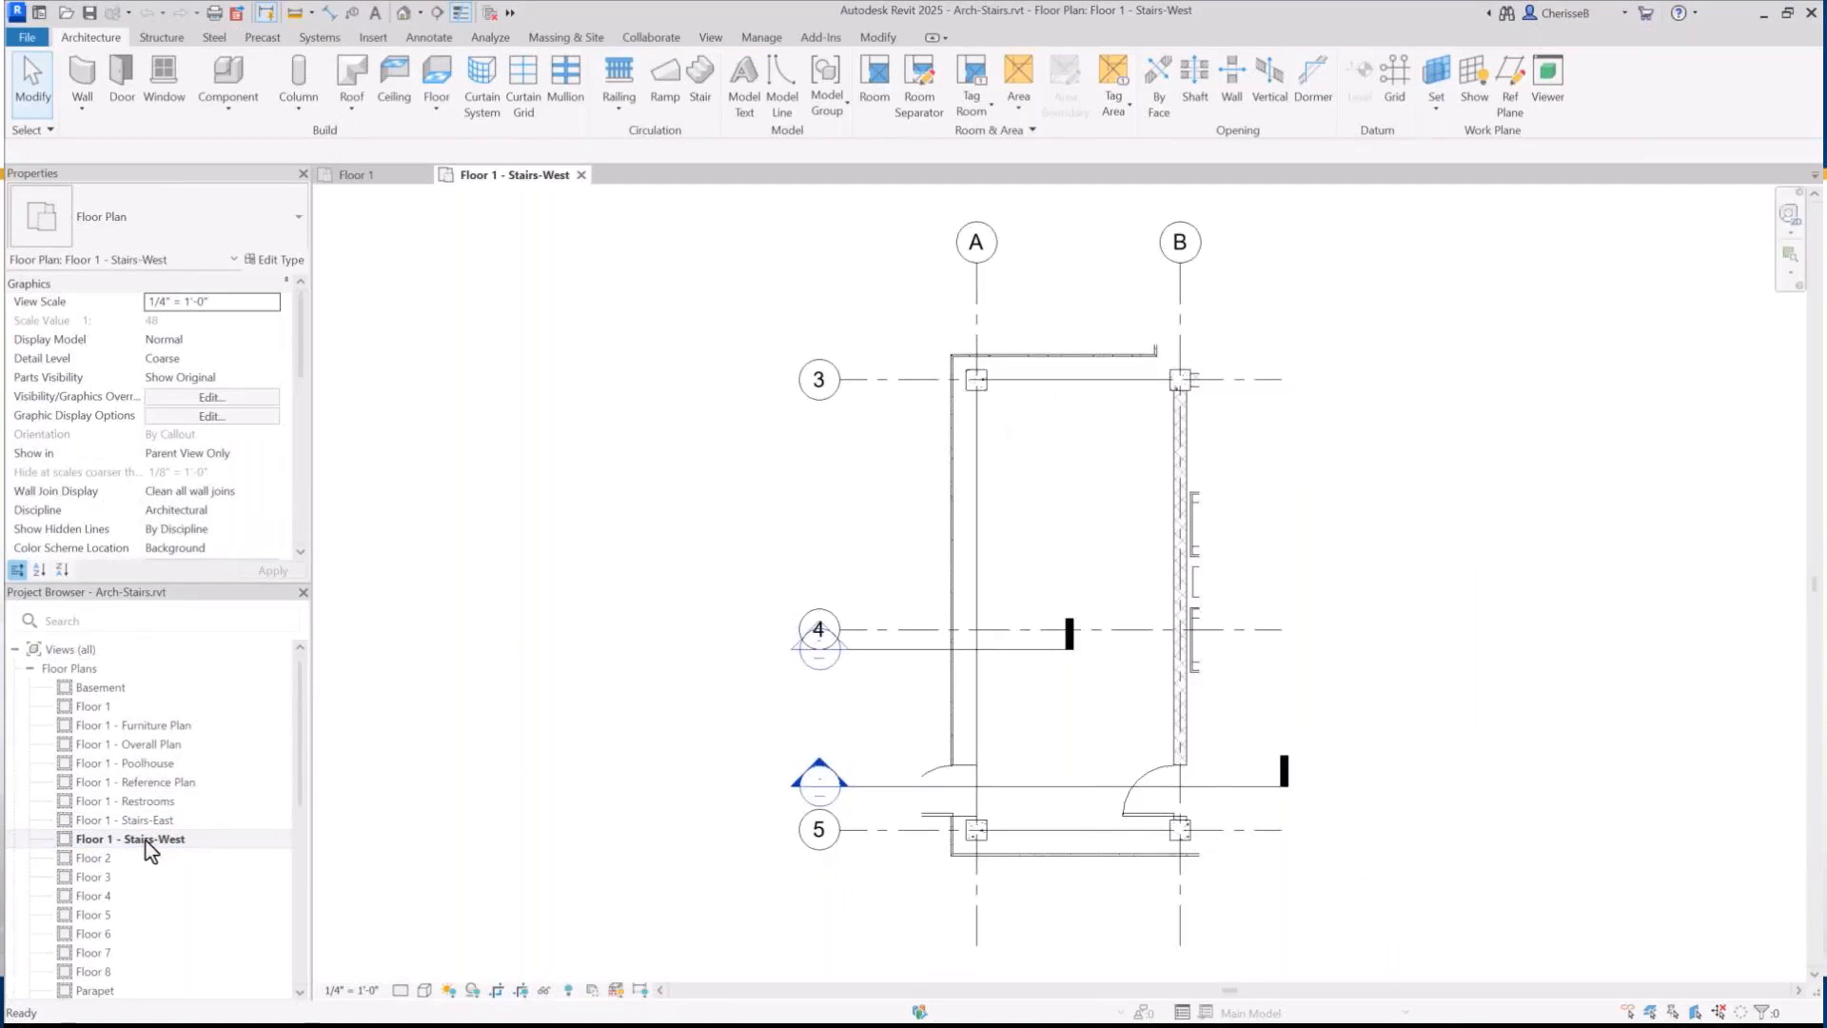
scroll(145, 841, down, 5)
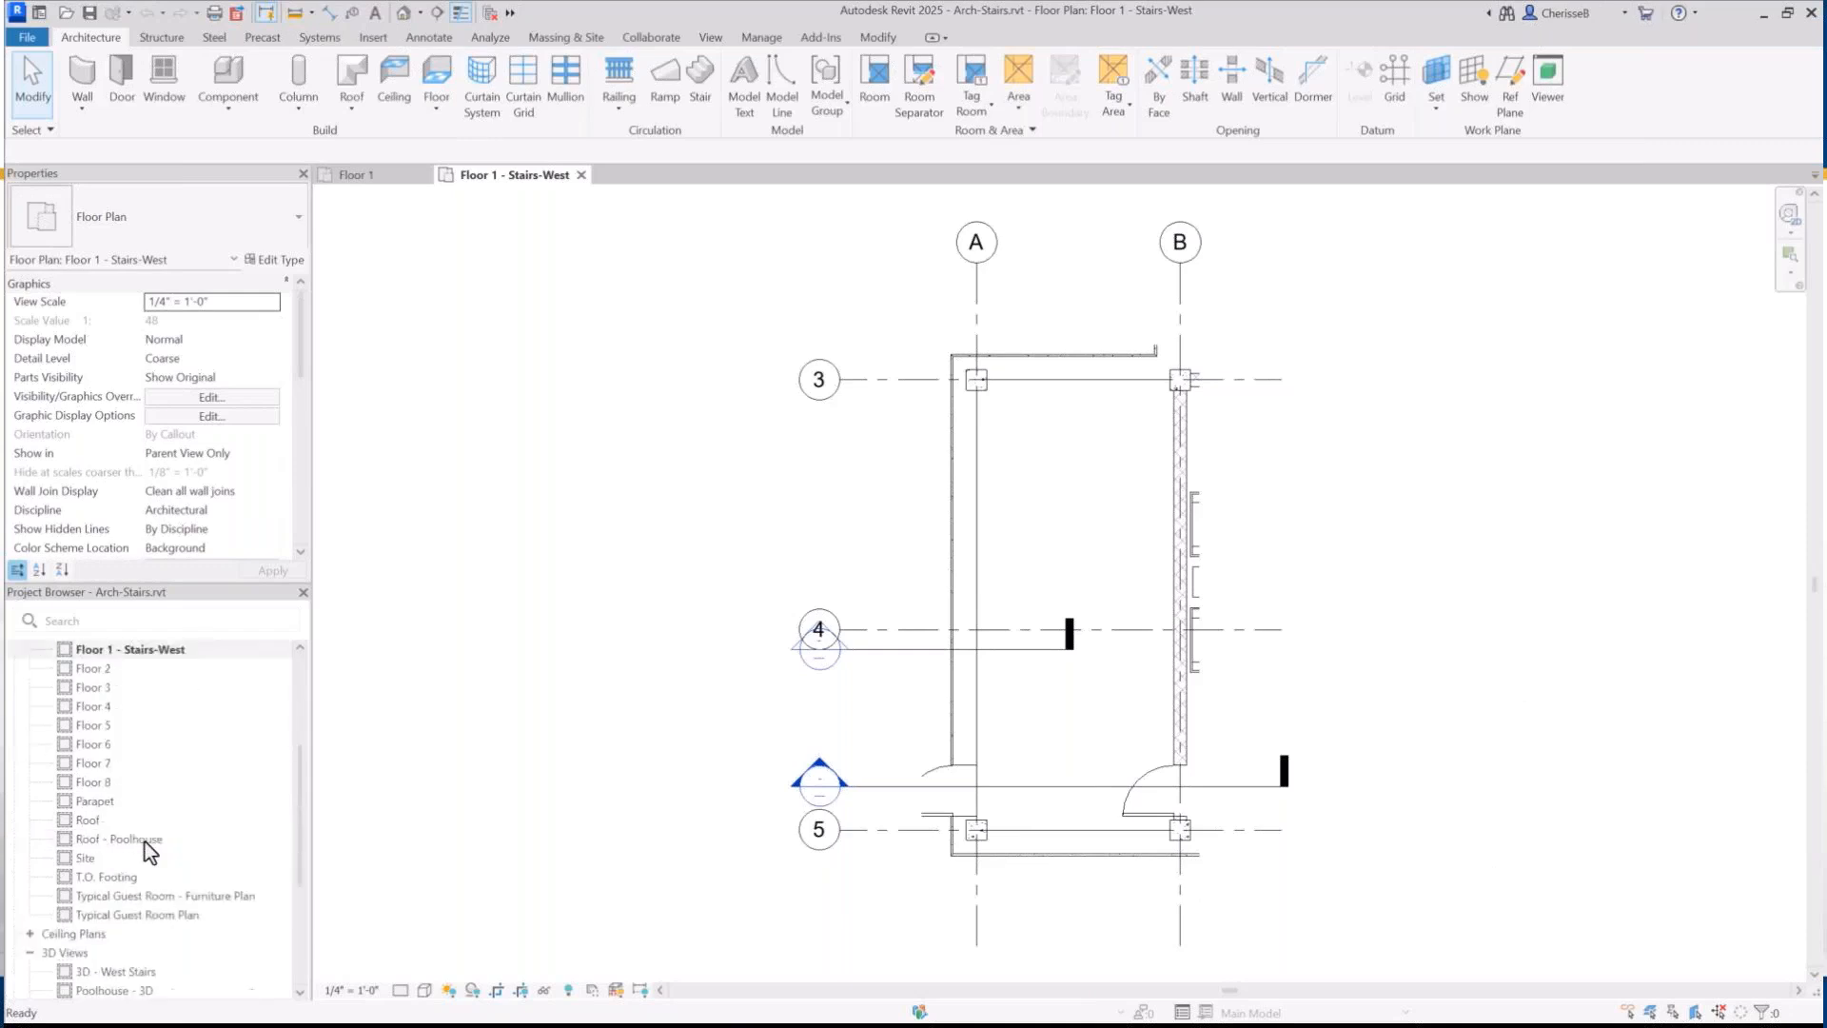
double_click(136, 878)
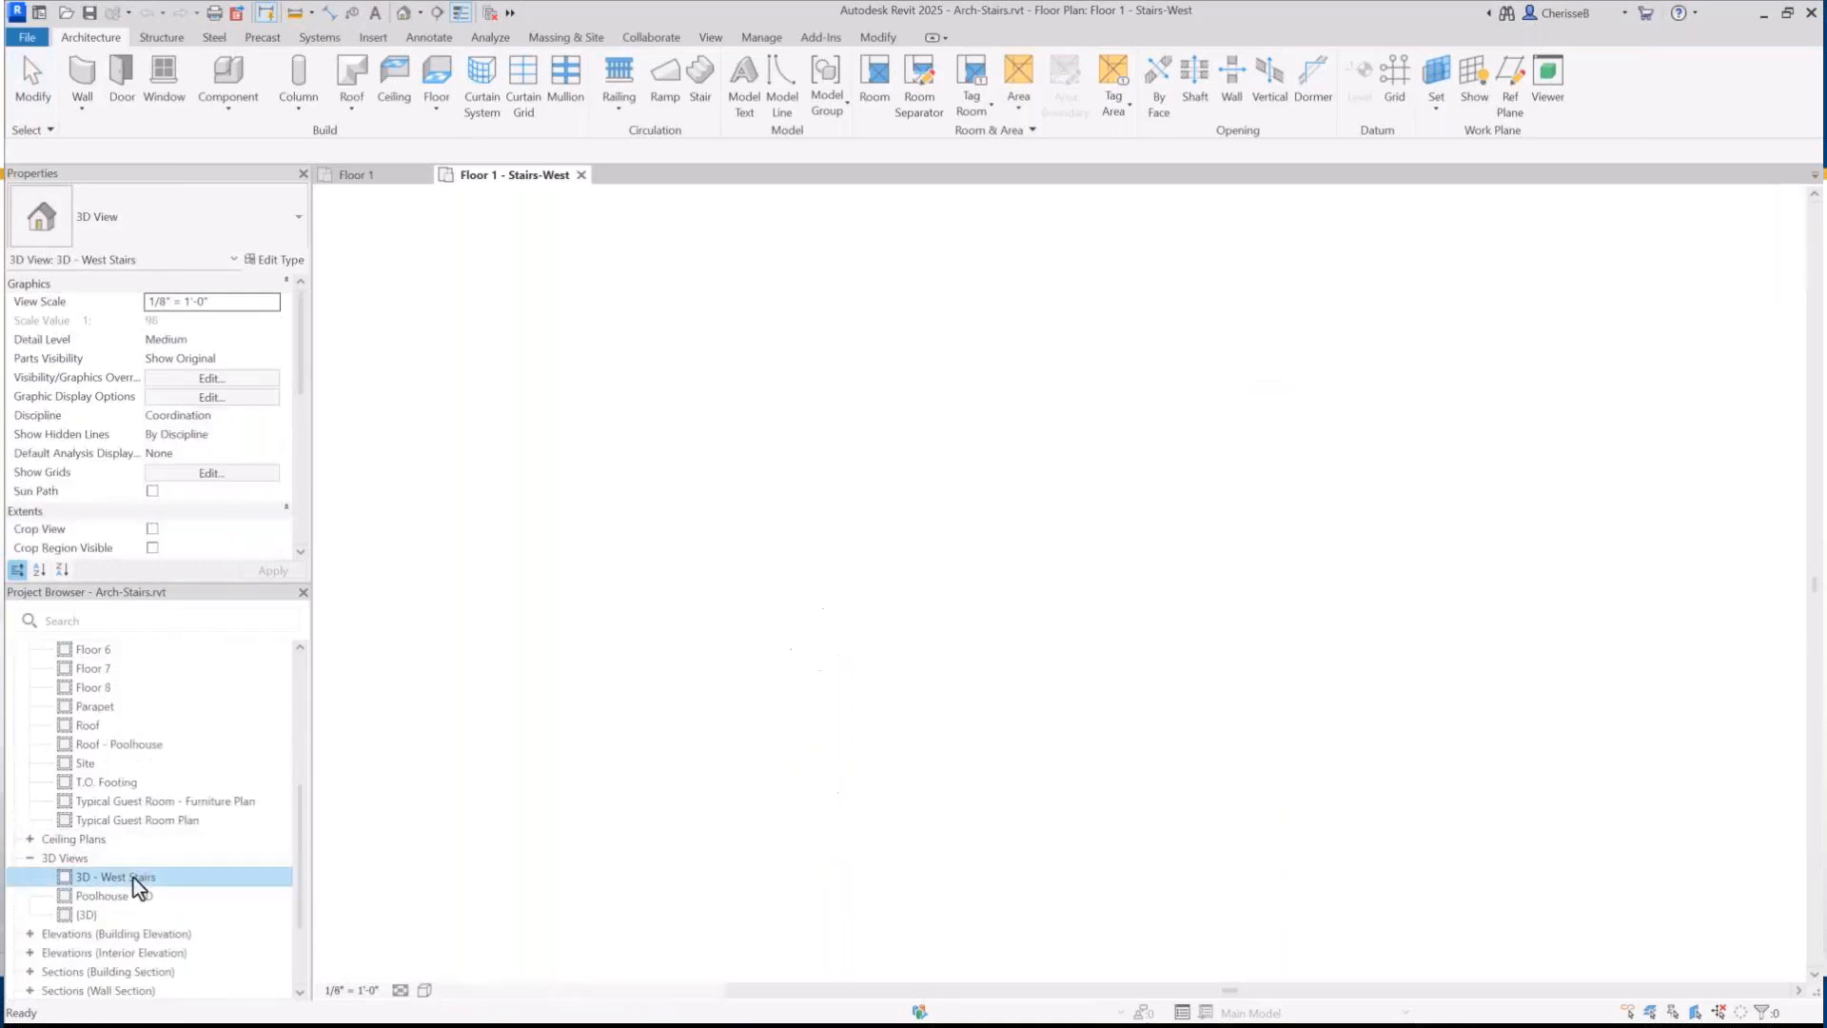
click(422, 176)
click(420, 176)
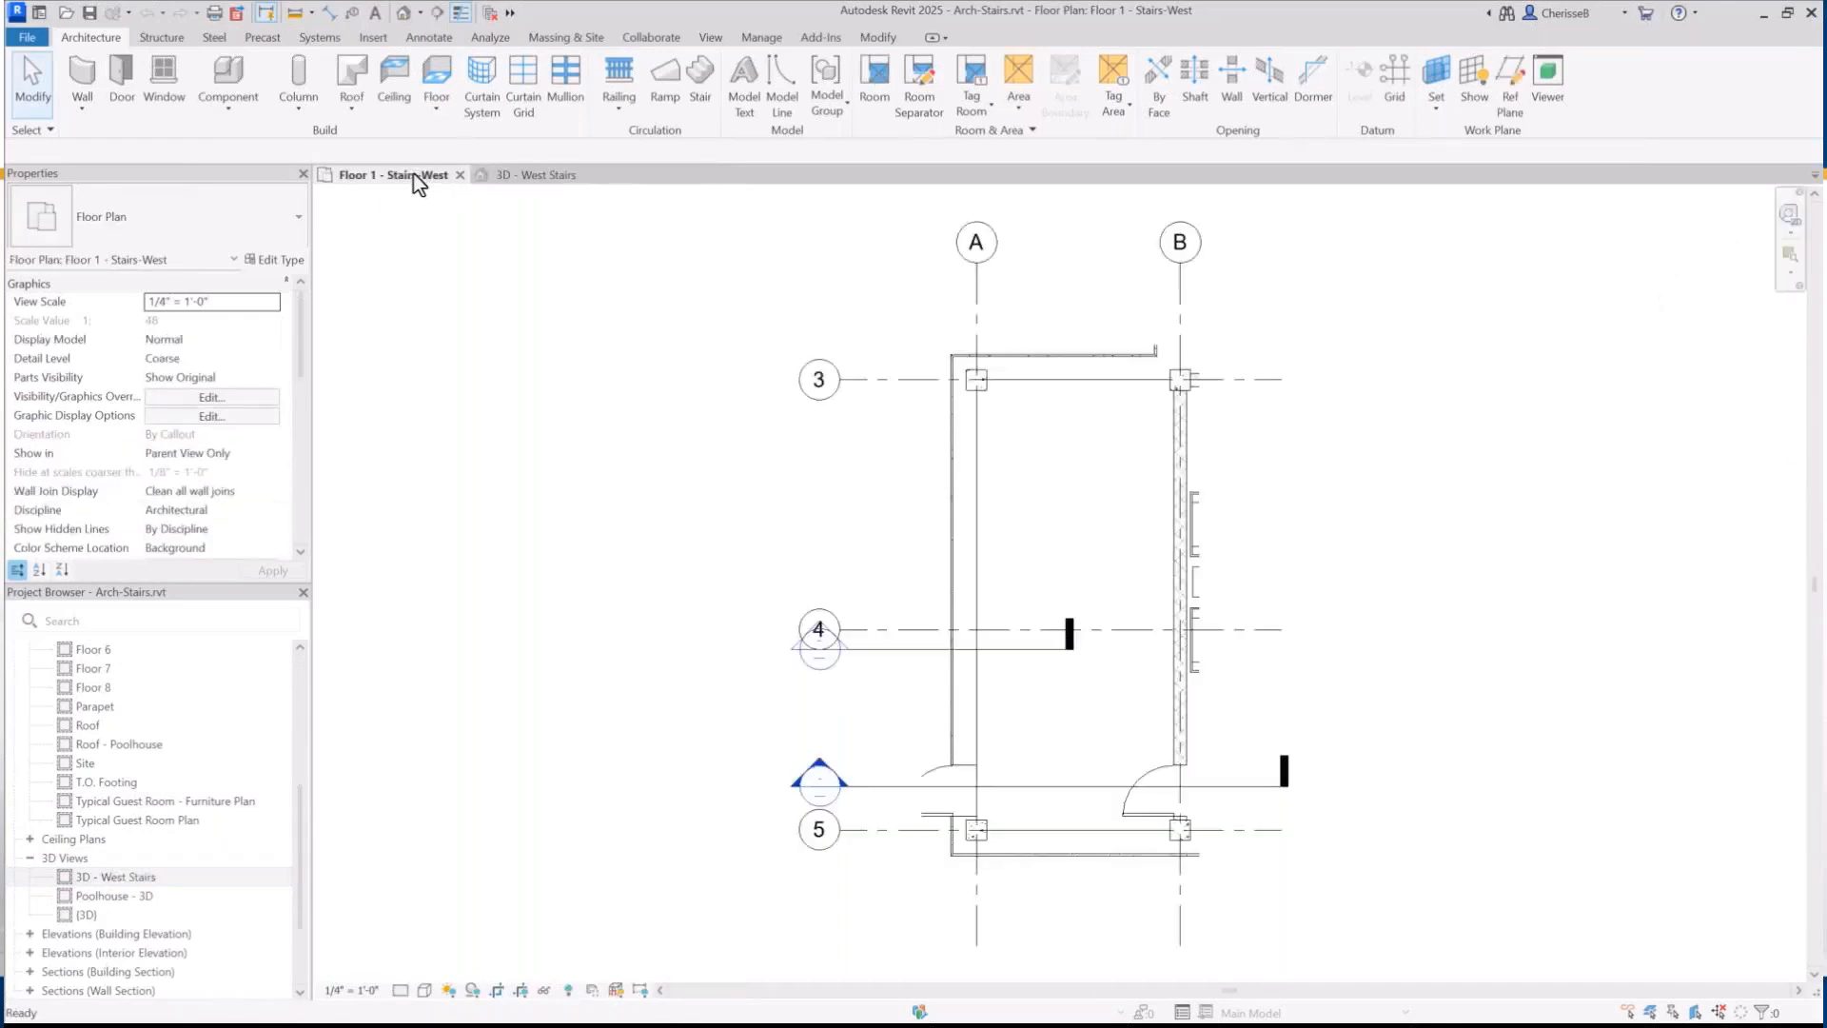
Tile the Floor 1 - Stairs-West plan and the 3D - West Stairs view side by side, with the stair tower enlarged
key(w)
key(t)
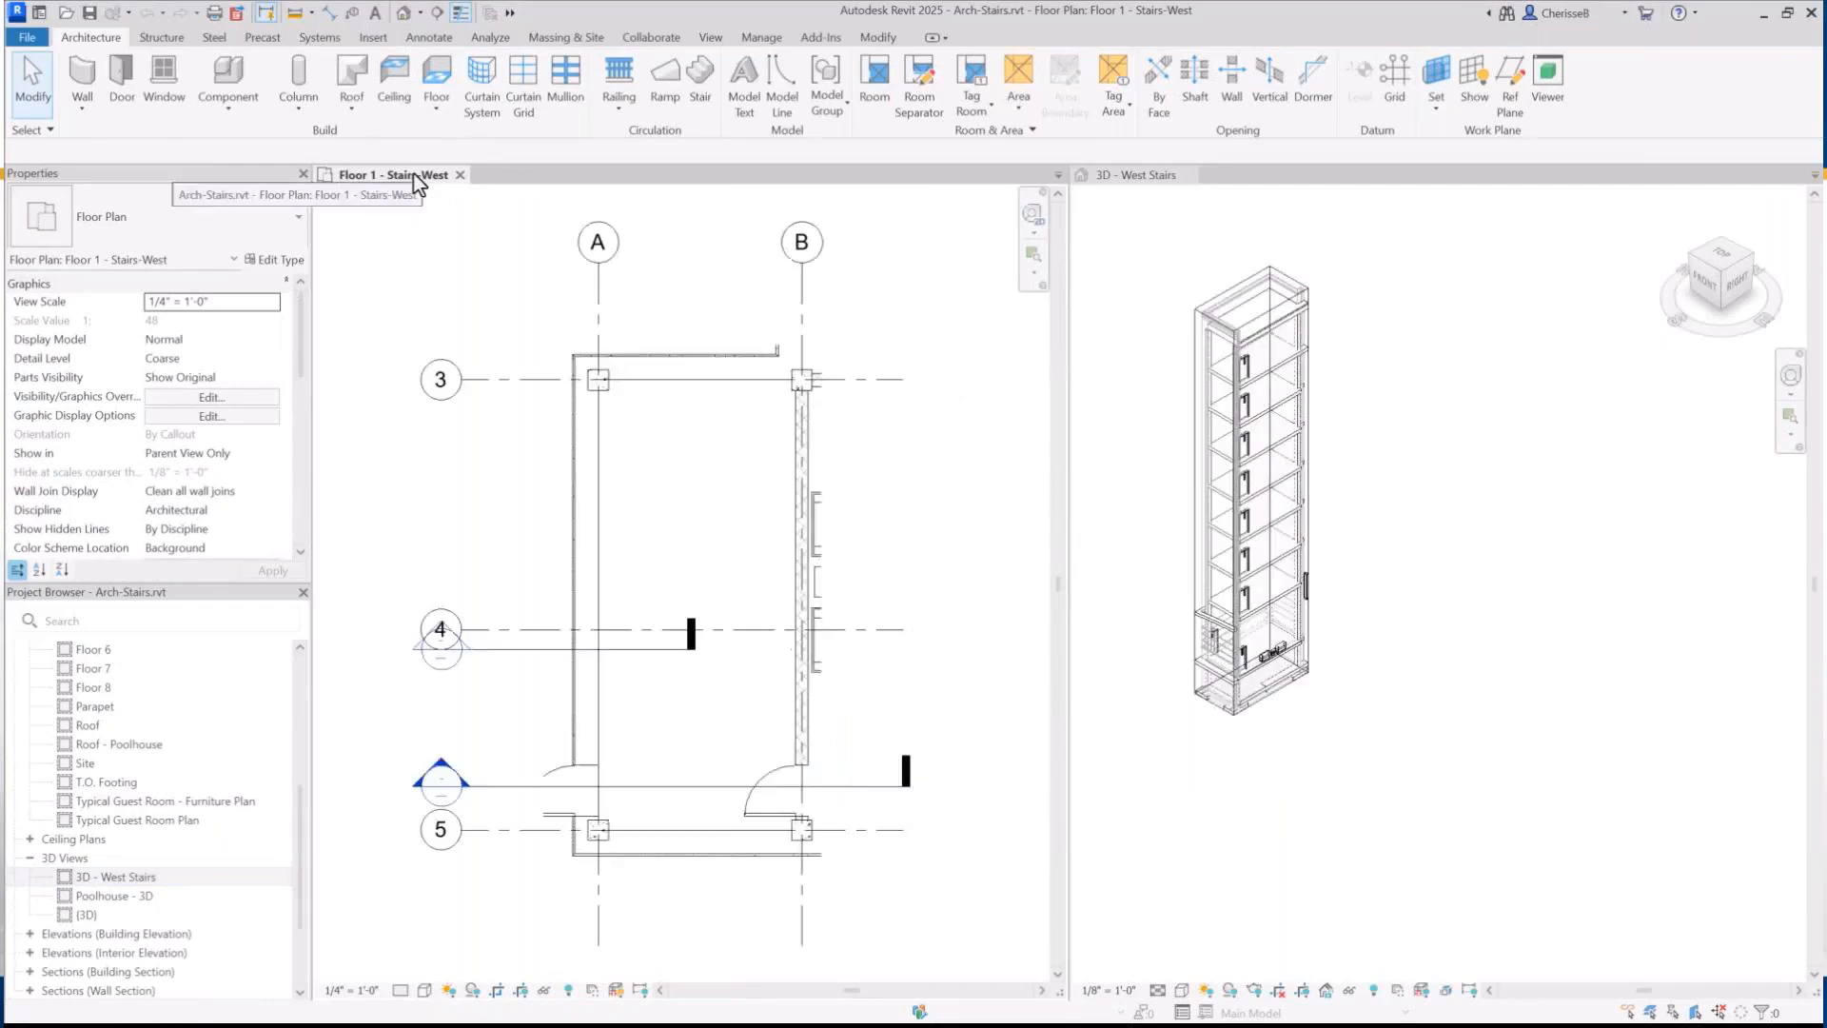
scroll(1161, 373, up, 2)
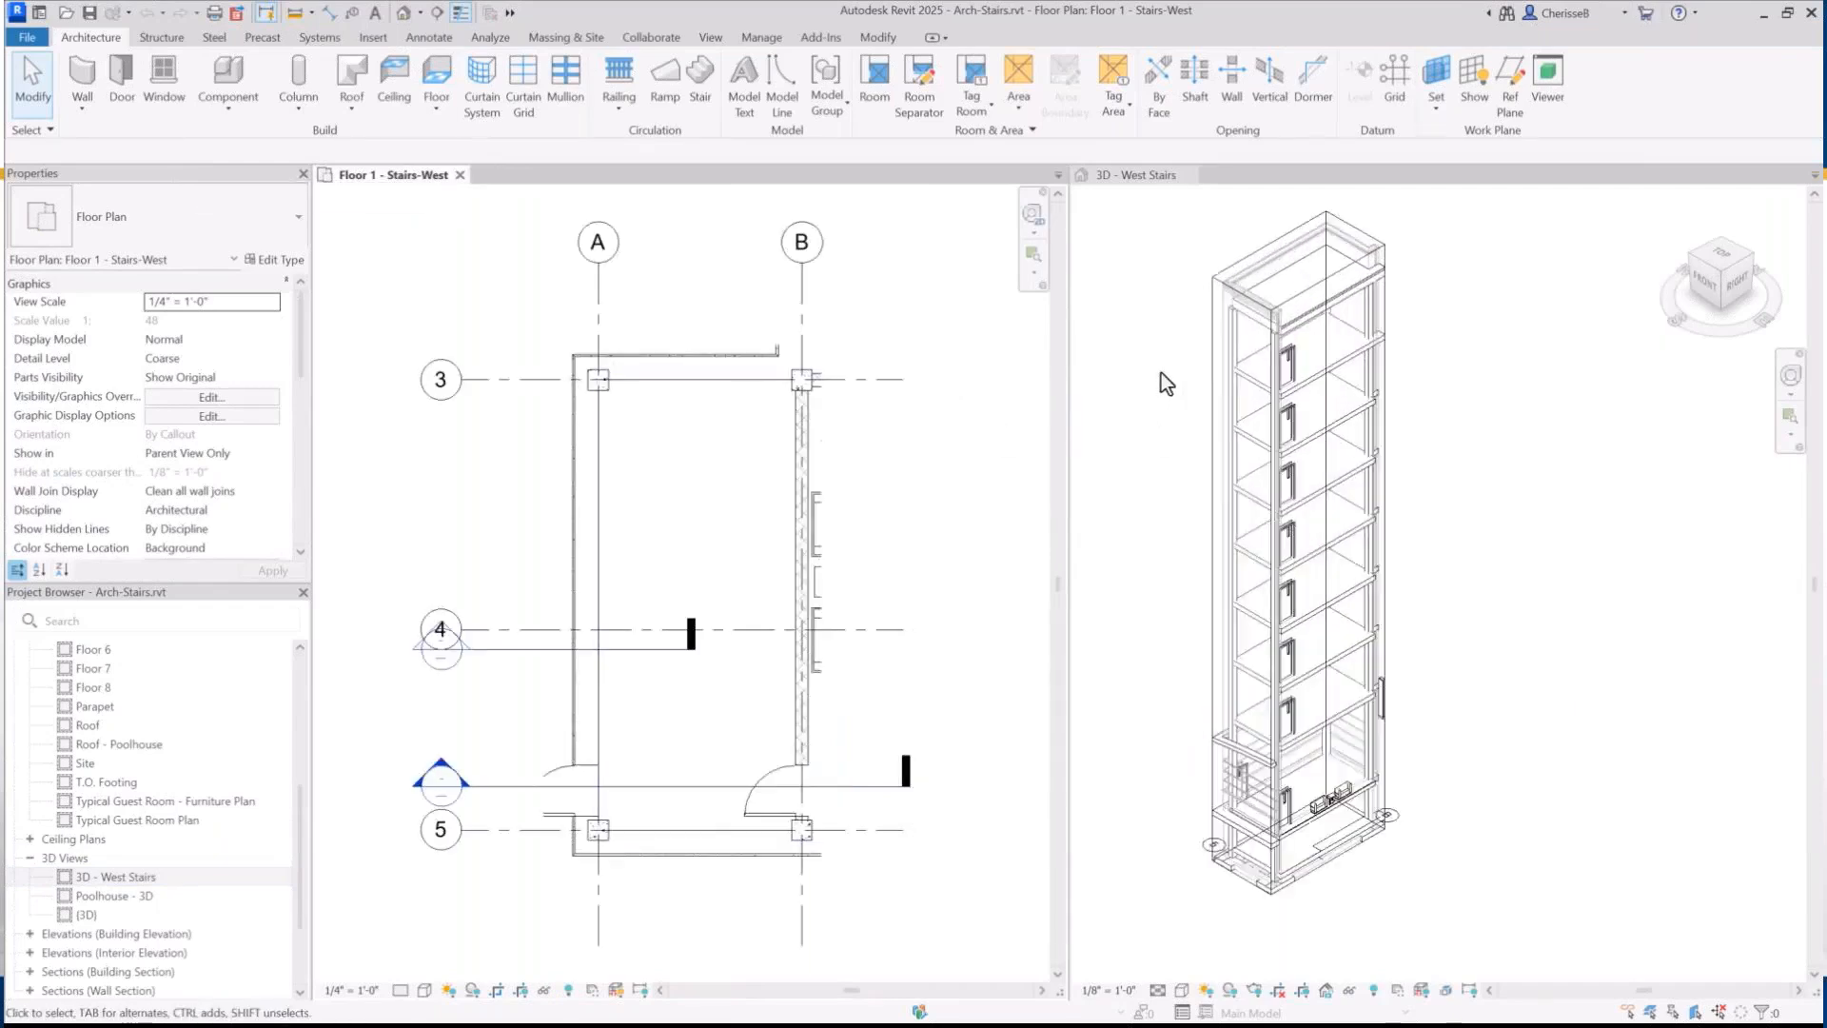
scroll(1161, 373, up, 1)
click(1163, 367)
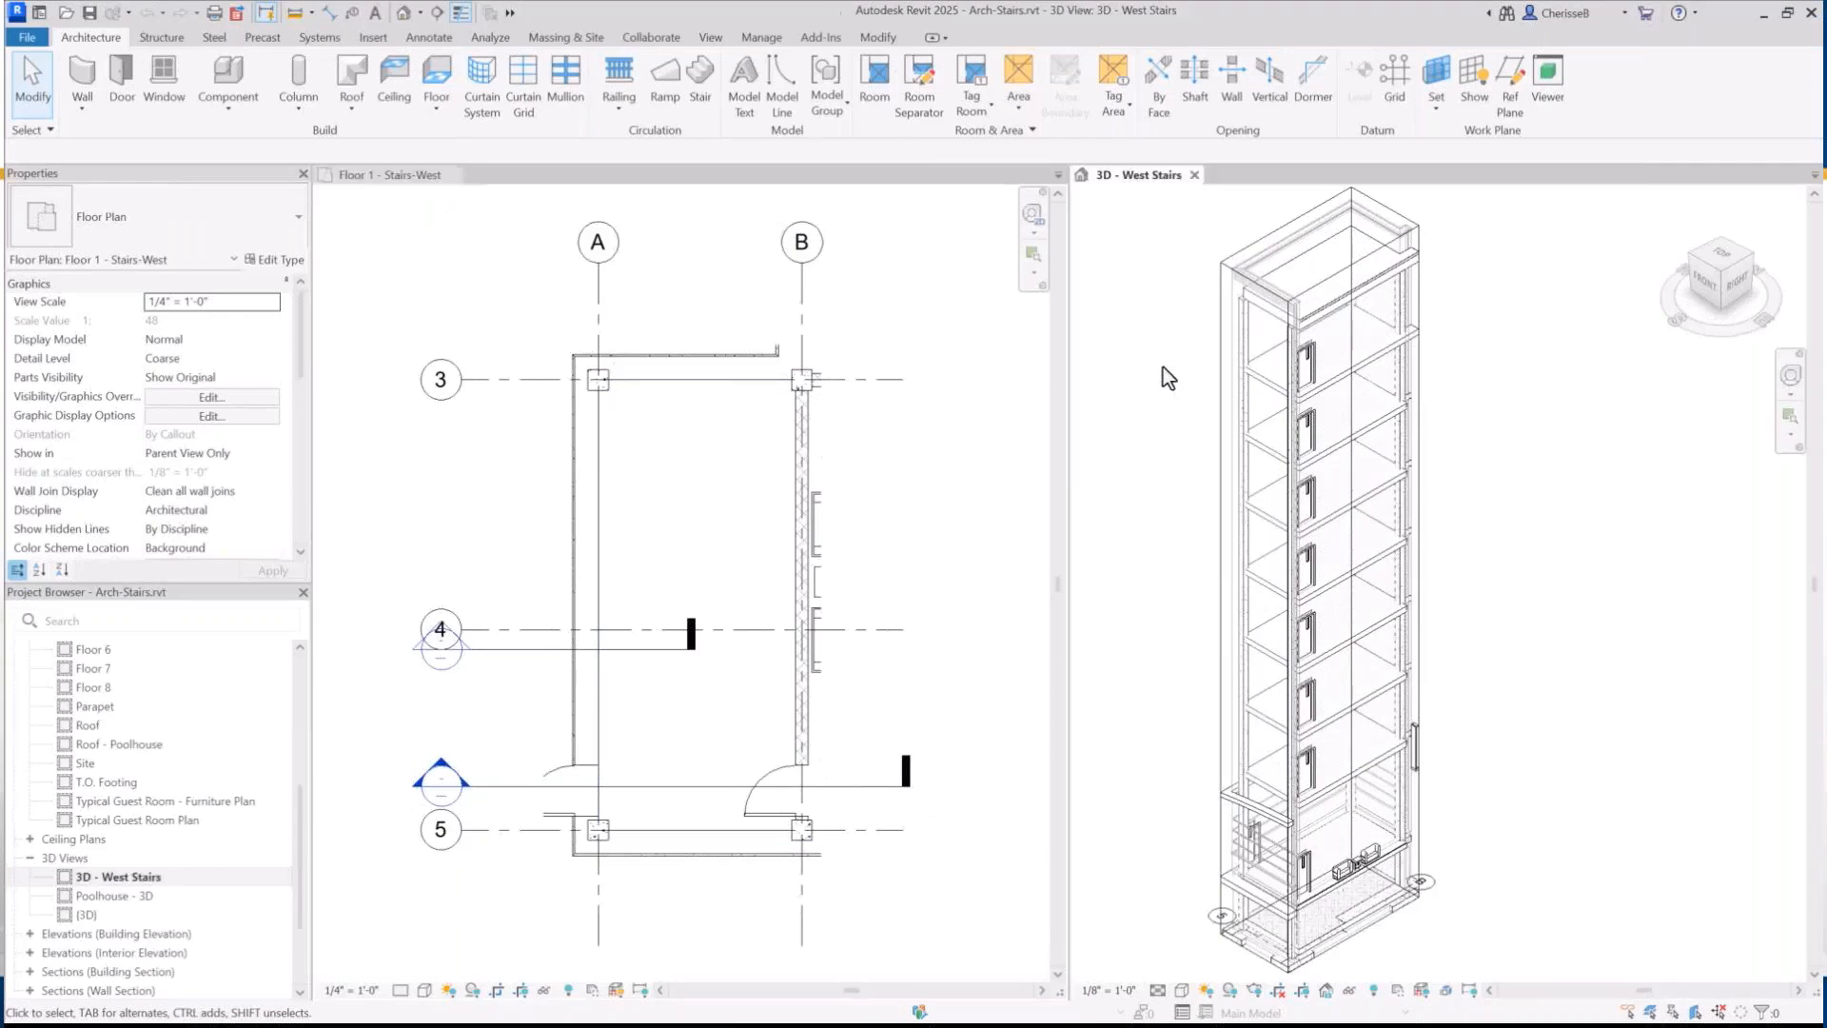
Import the CAD file Hotel_First FLR.dwg into the Floor 1 - Stairs-West plan
click(444, 261)
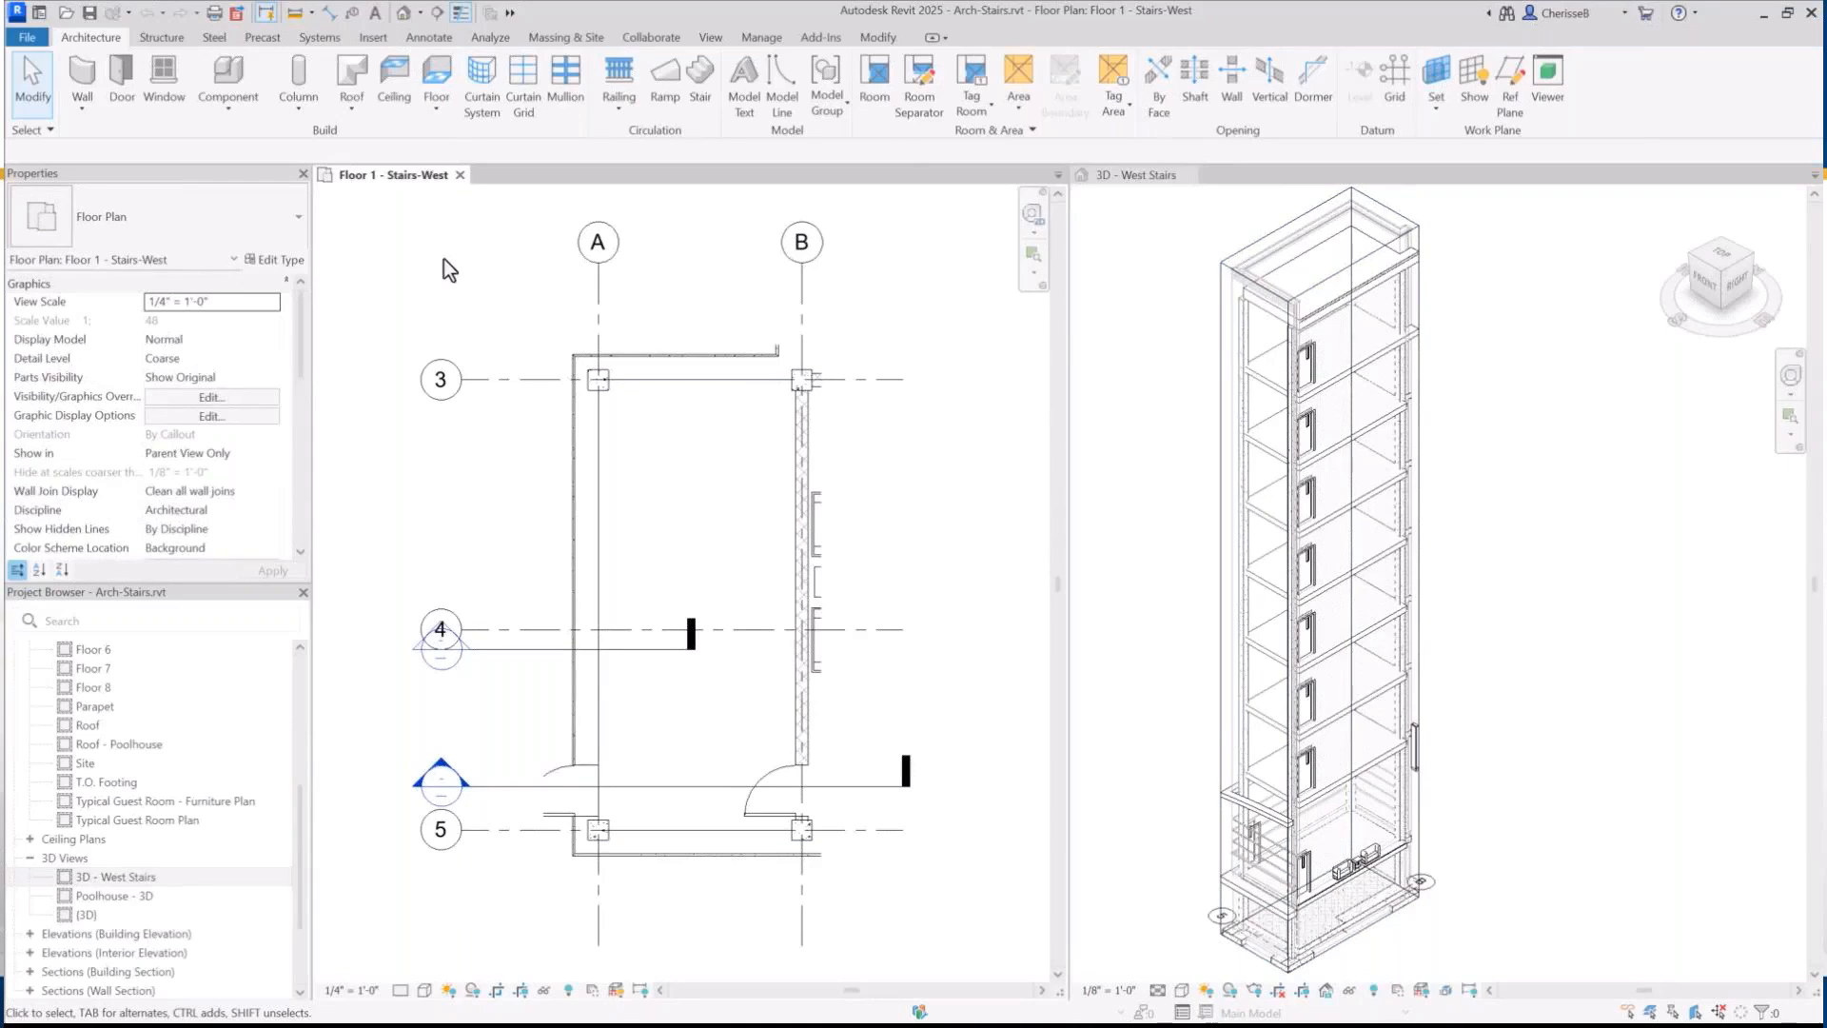
click(371, 38)
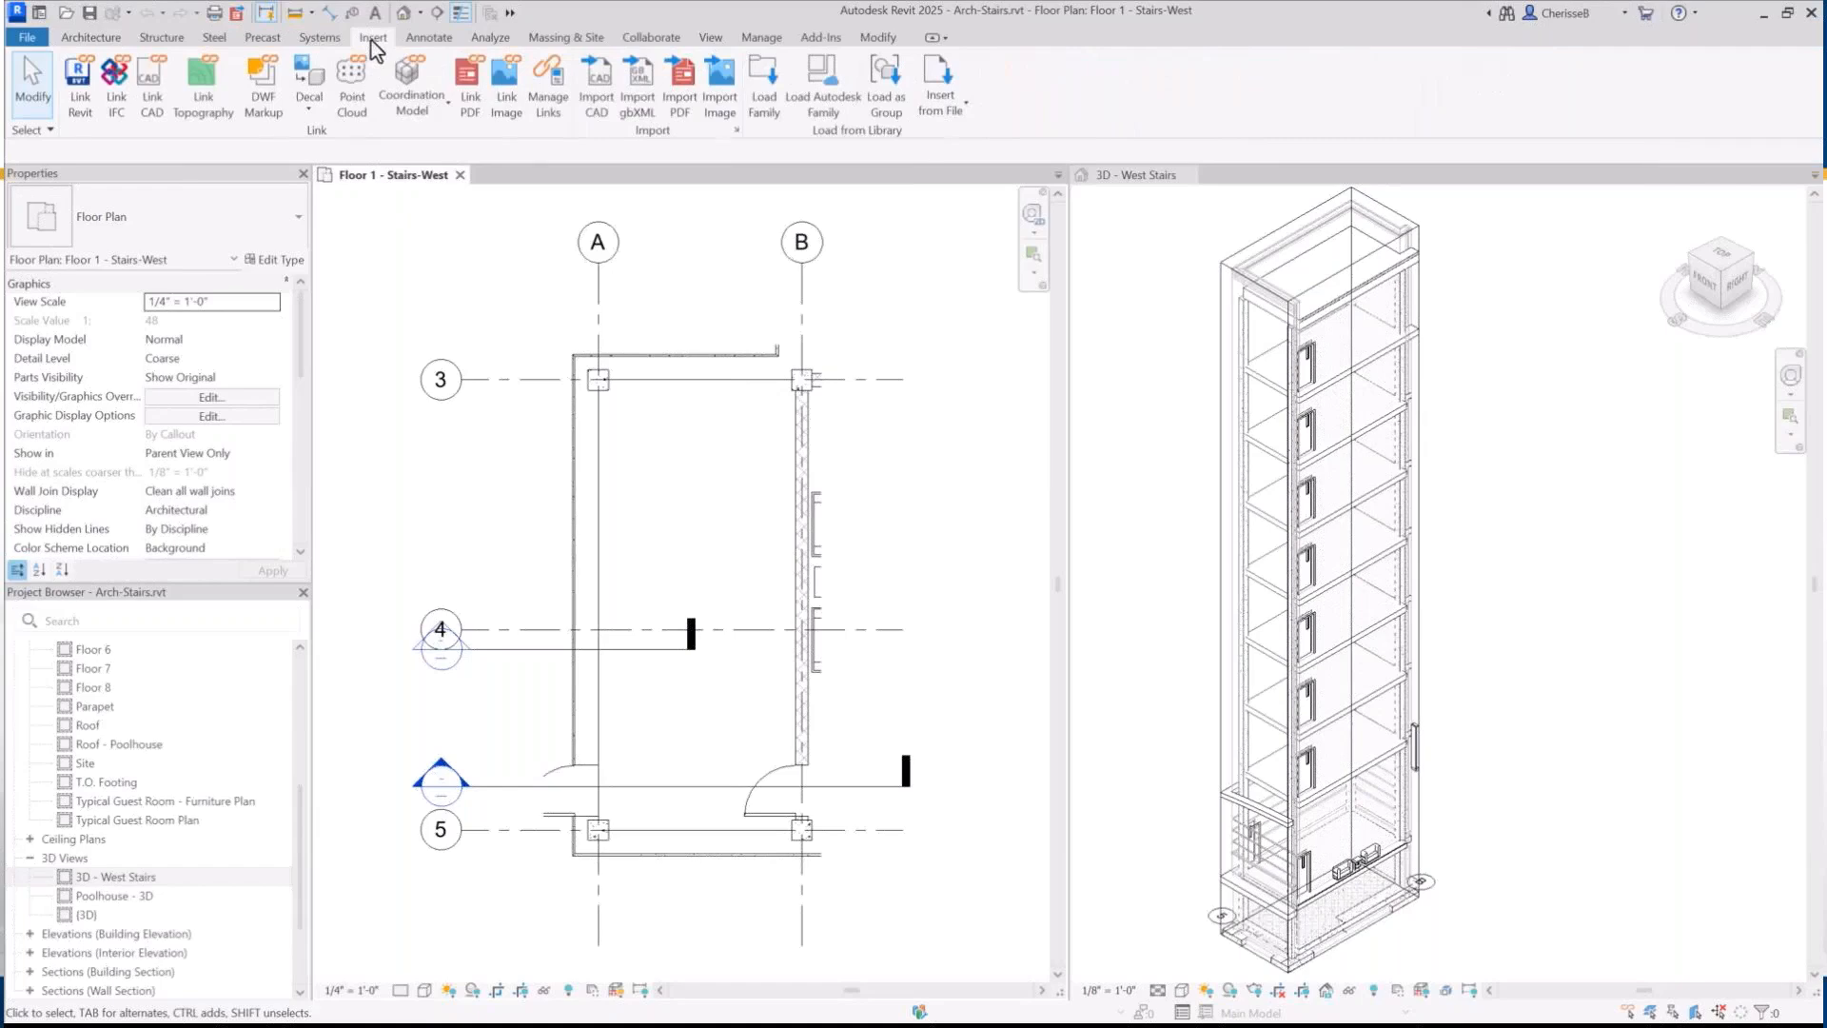
click(599, 88)
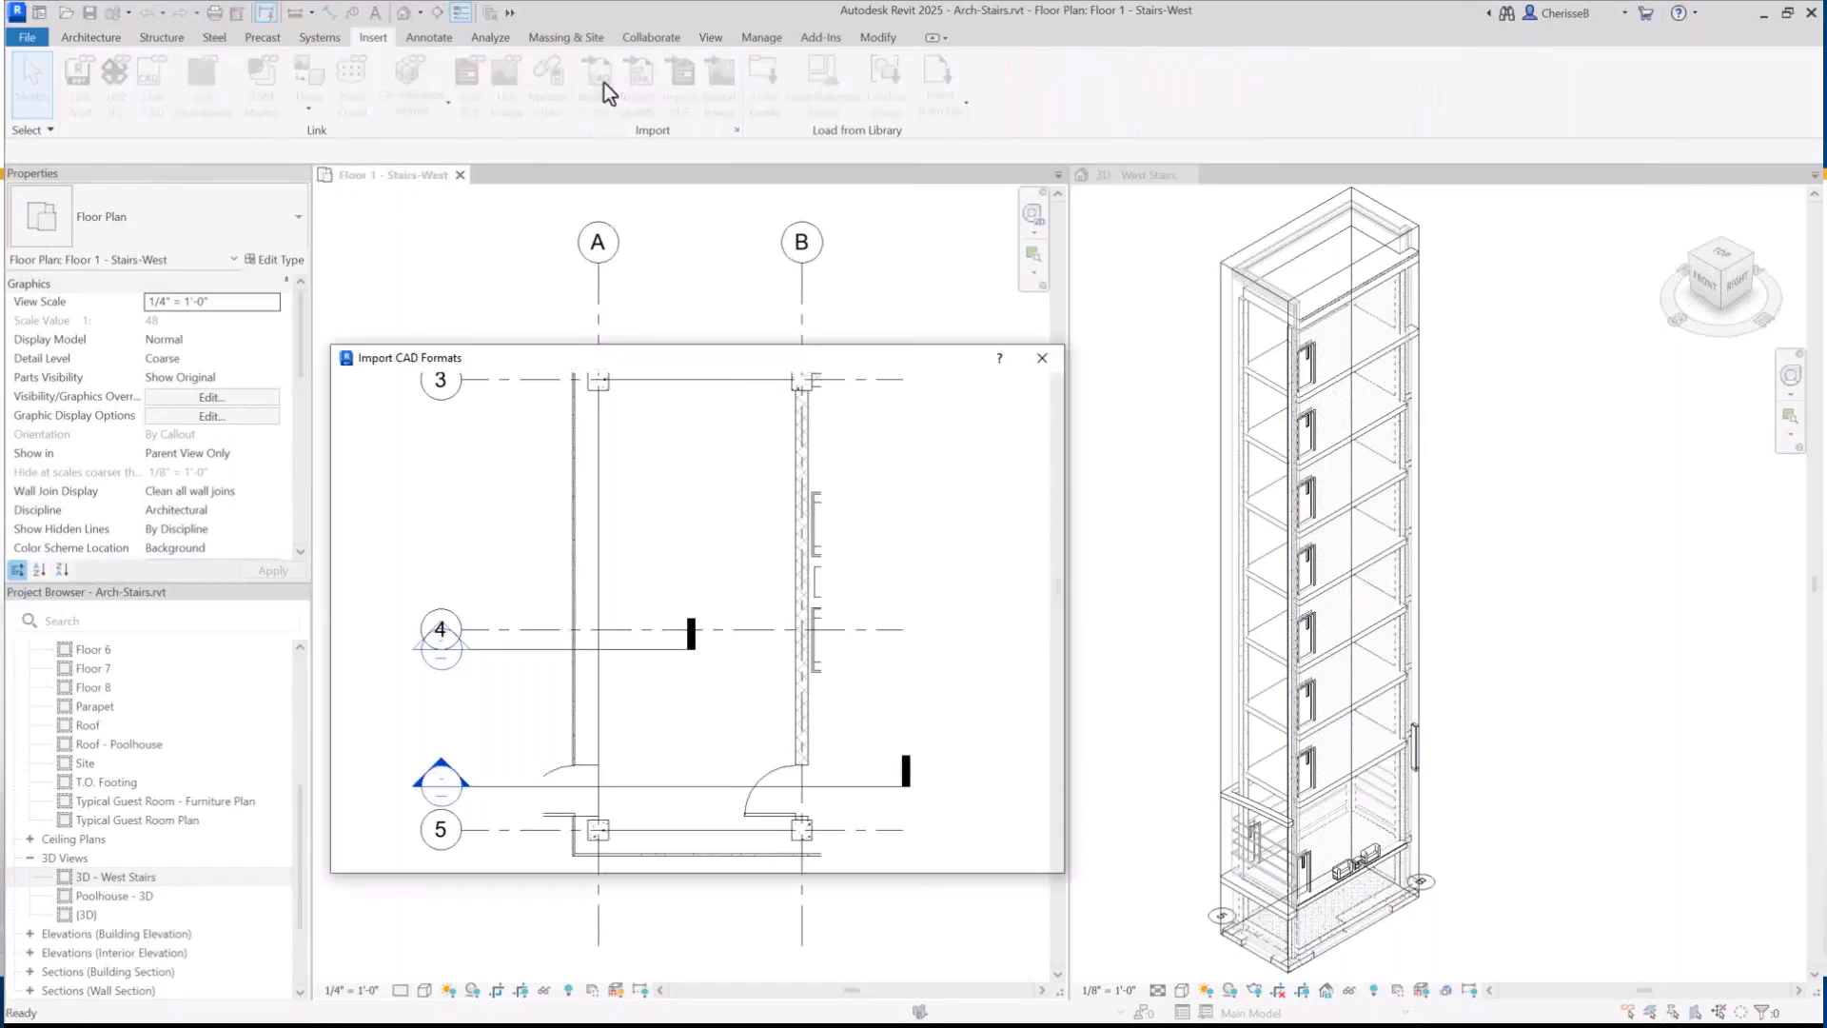
click(544, 454)
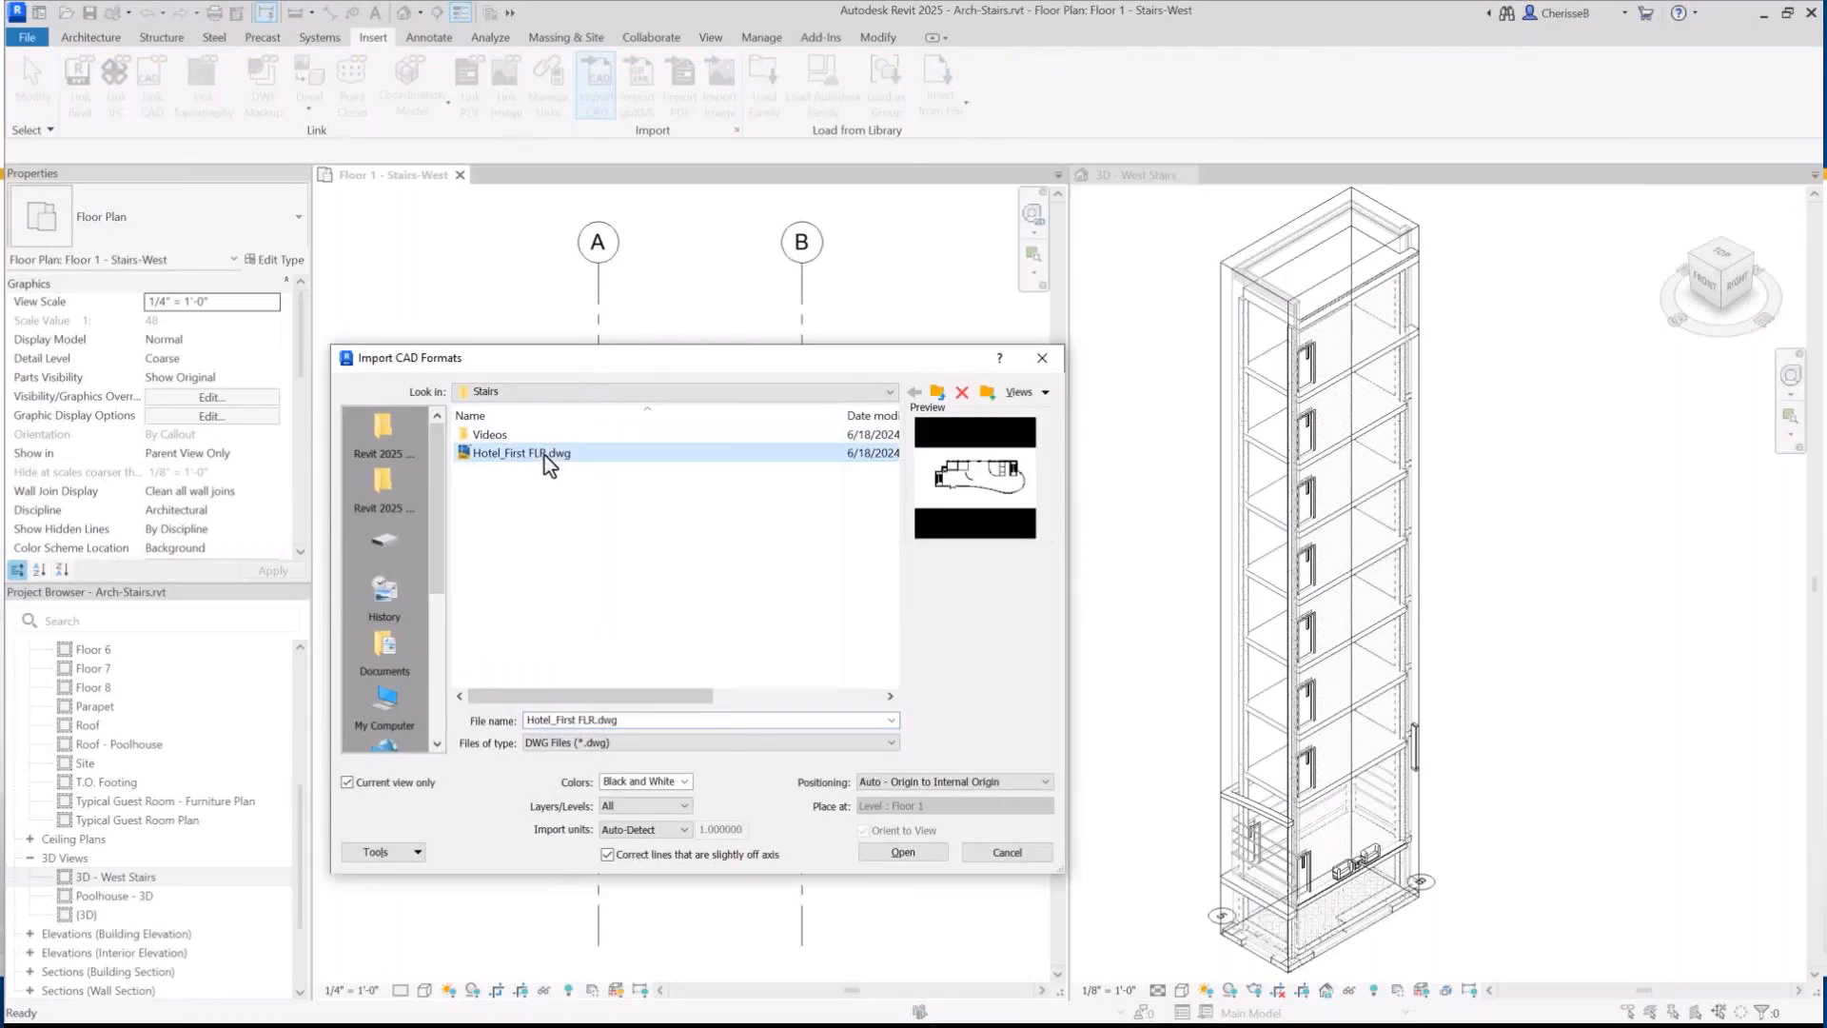
click(887, 853)
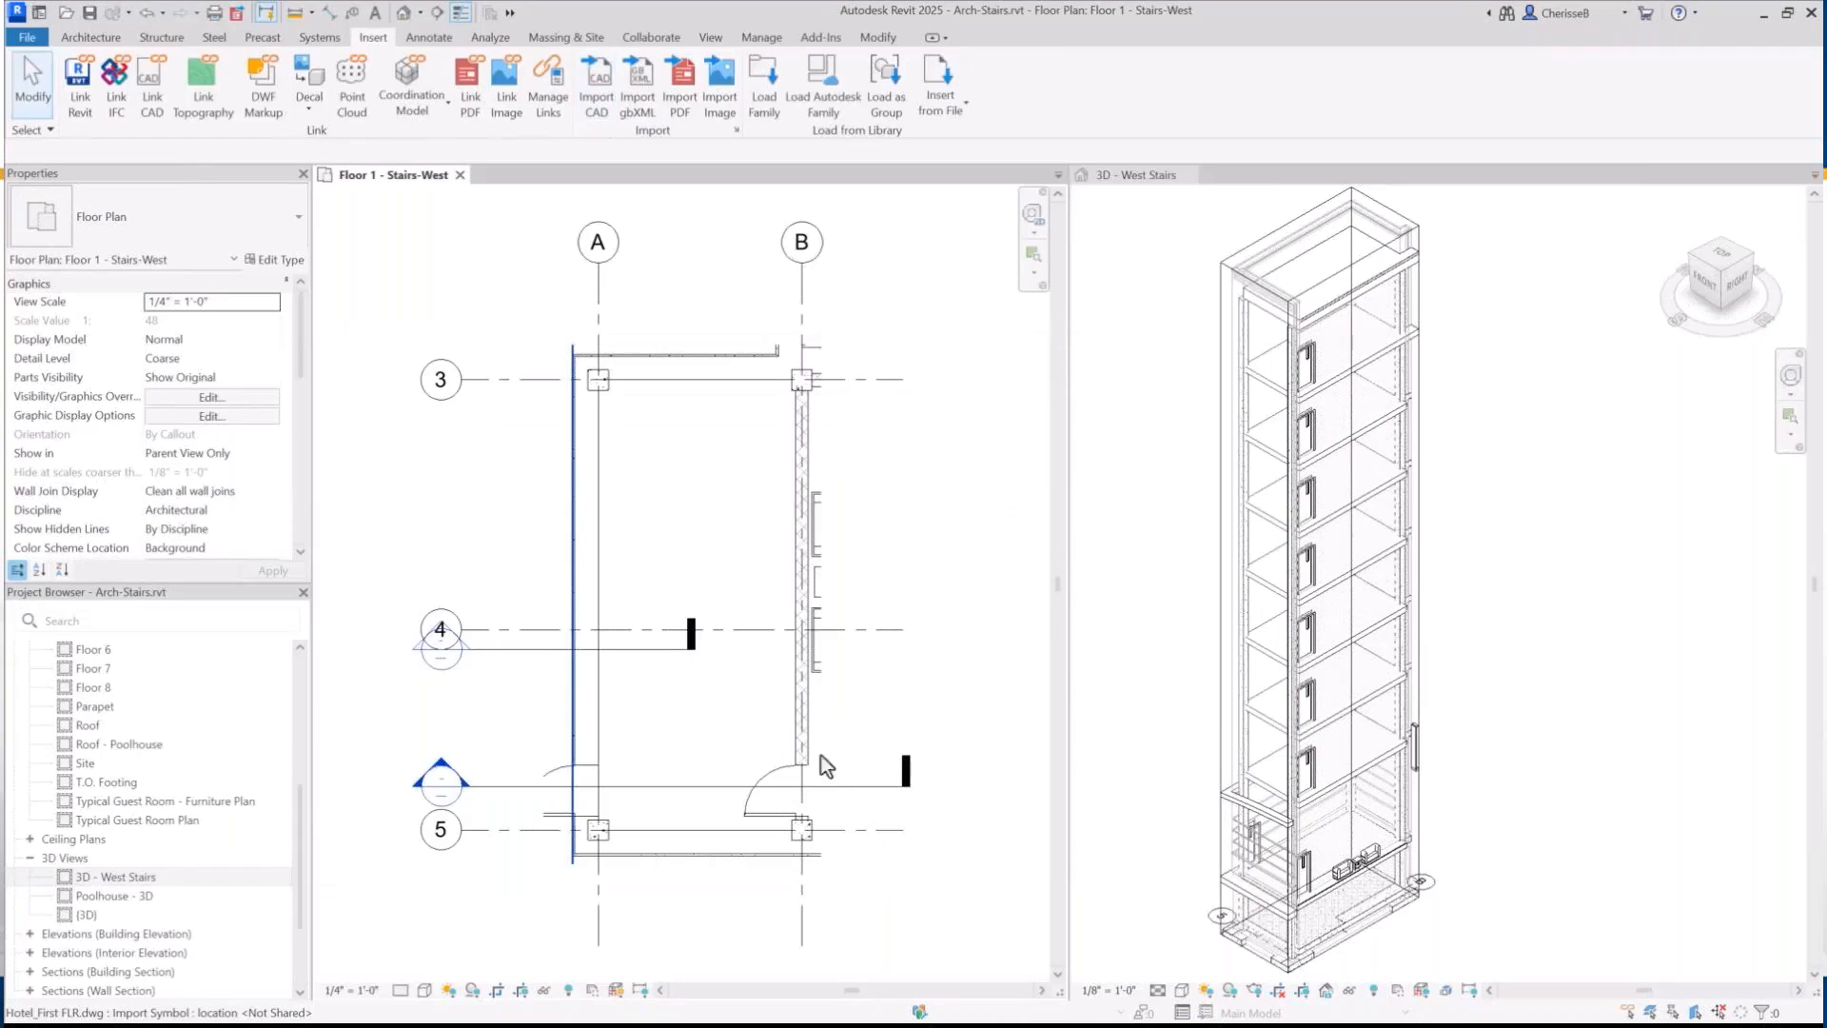
Hide the Wood Joist 10" - Wood Finish floor in the Stairs-West plan and check the imported DWG's stair linework
click(689, 553)
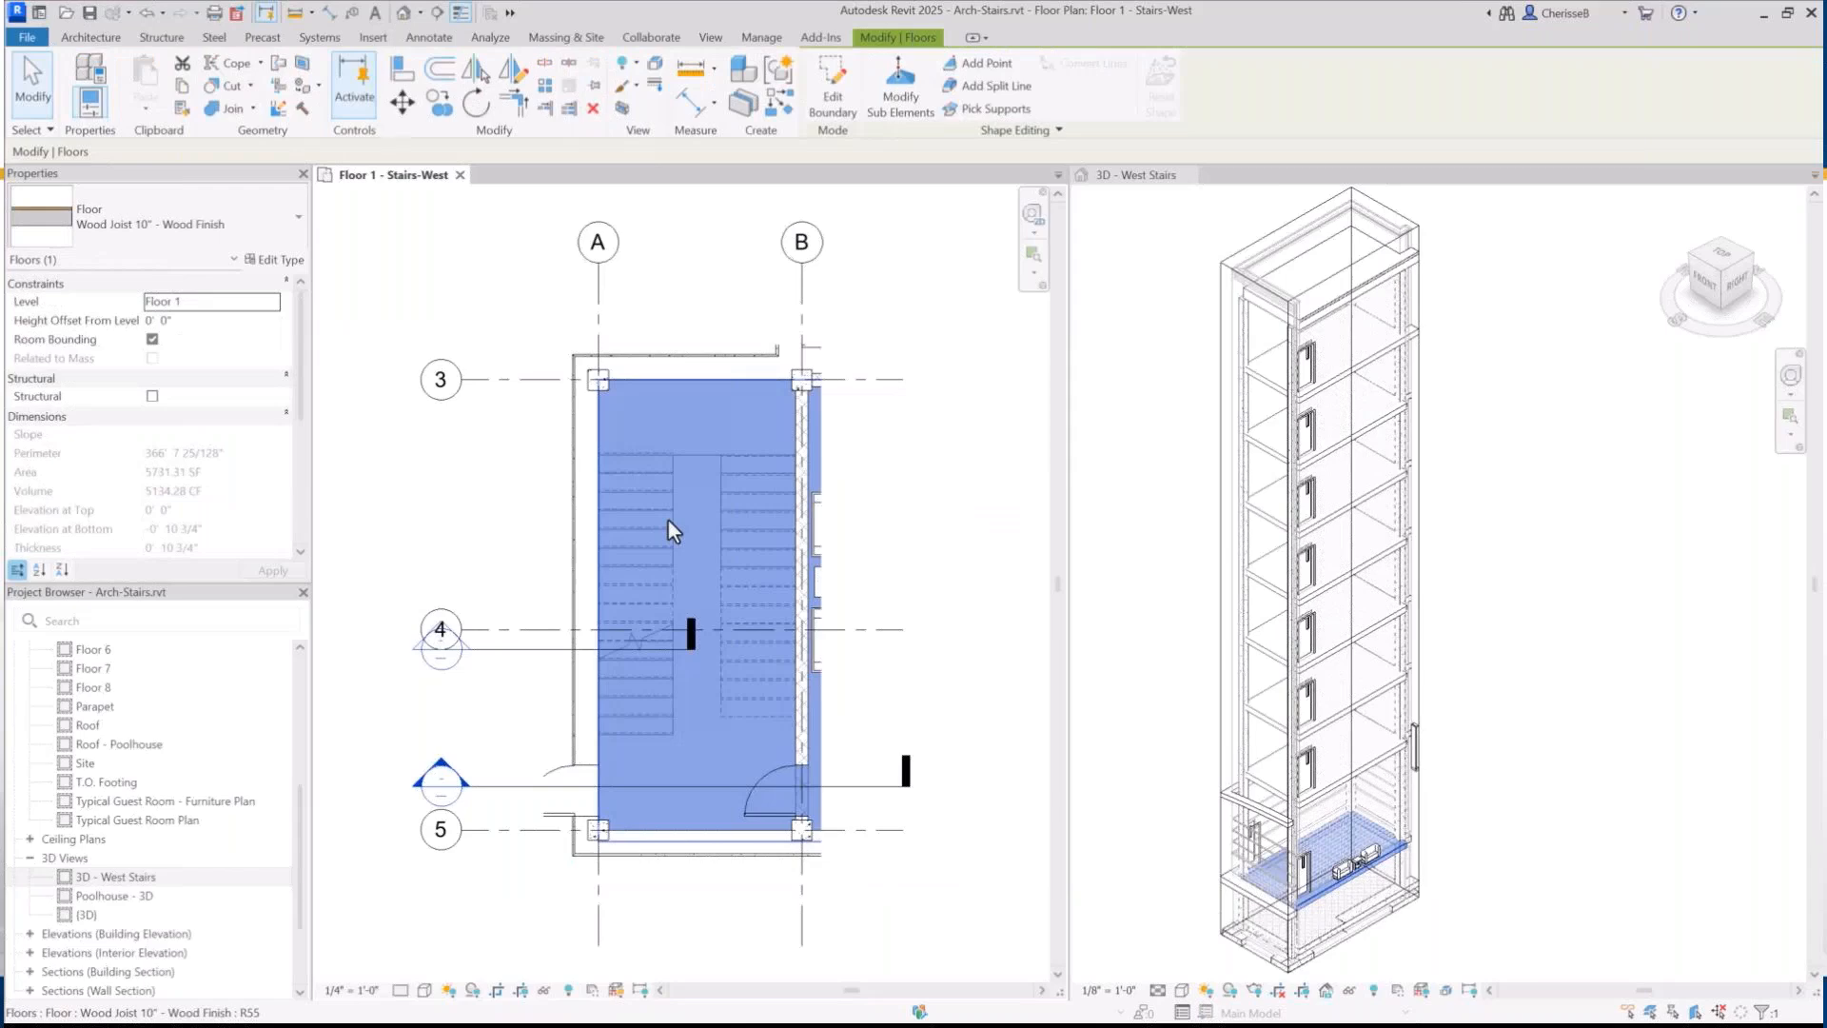
right_click(669, 521)
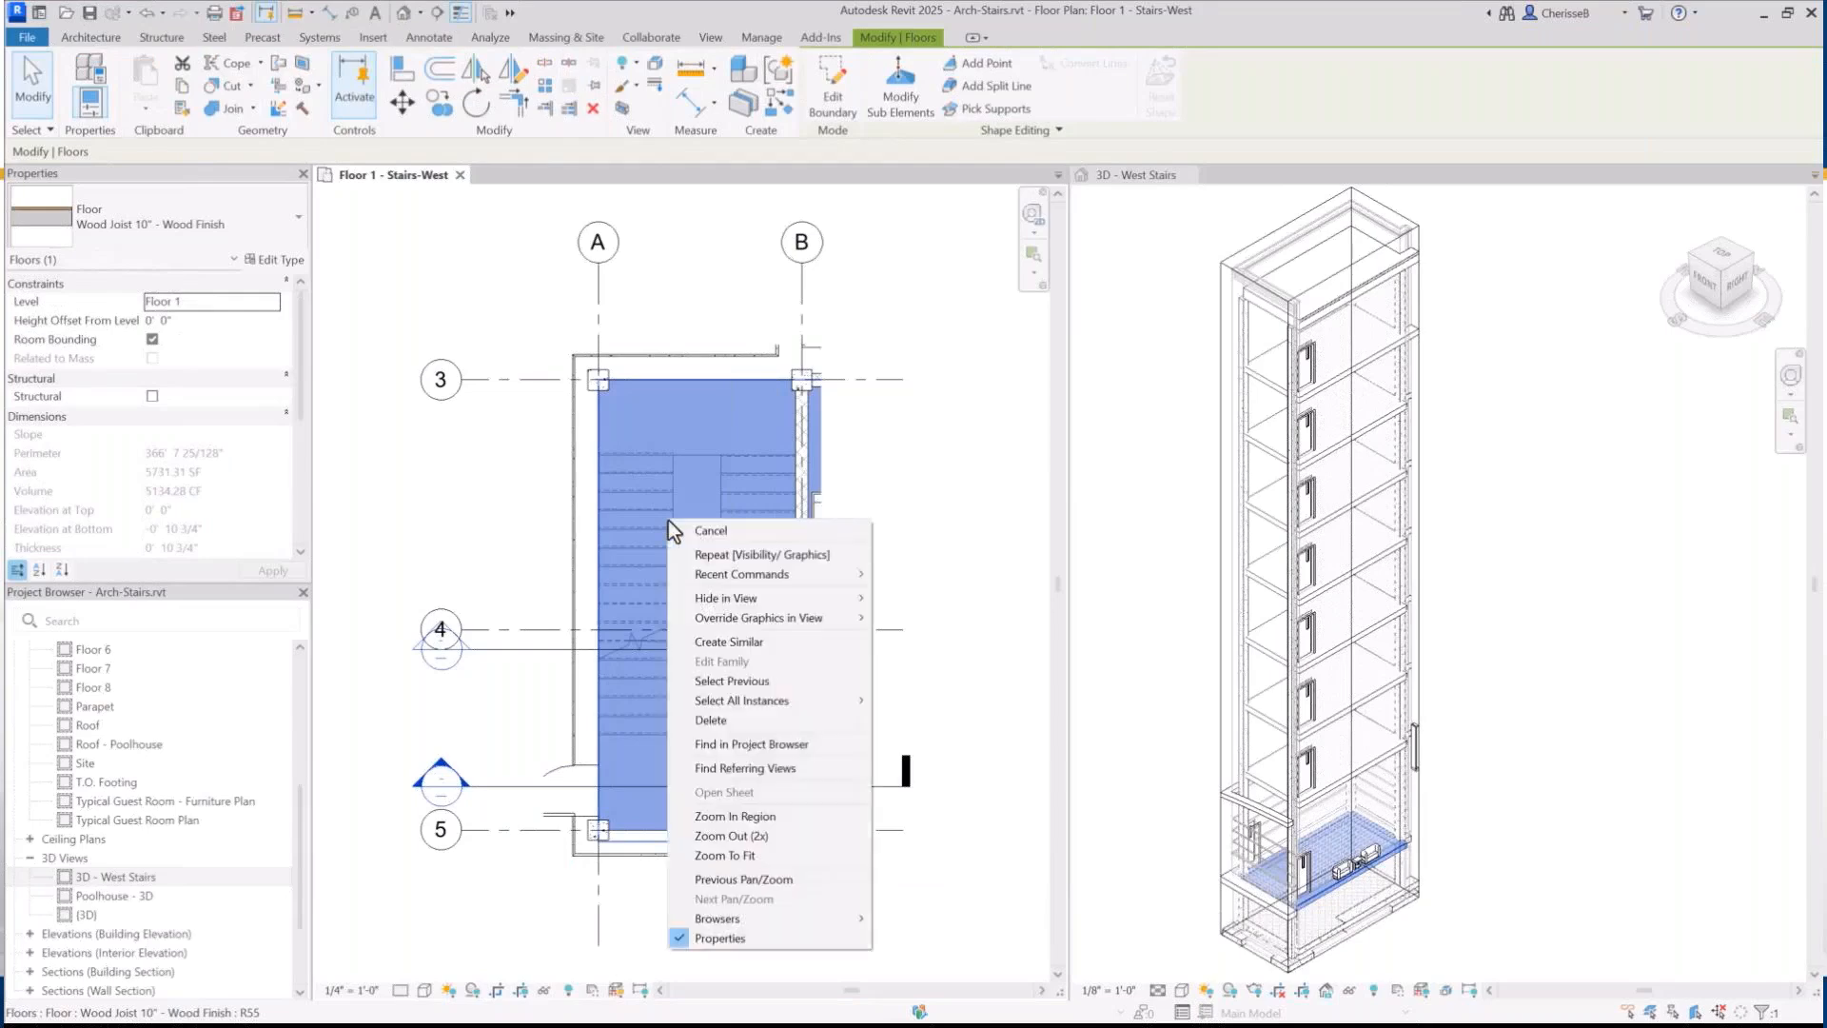
mouse_move(729, 598)
click(953, 599)
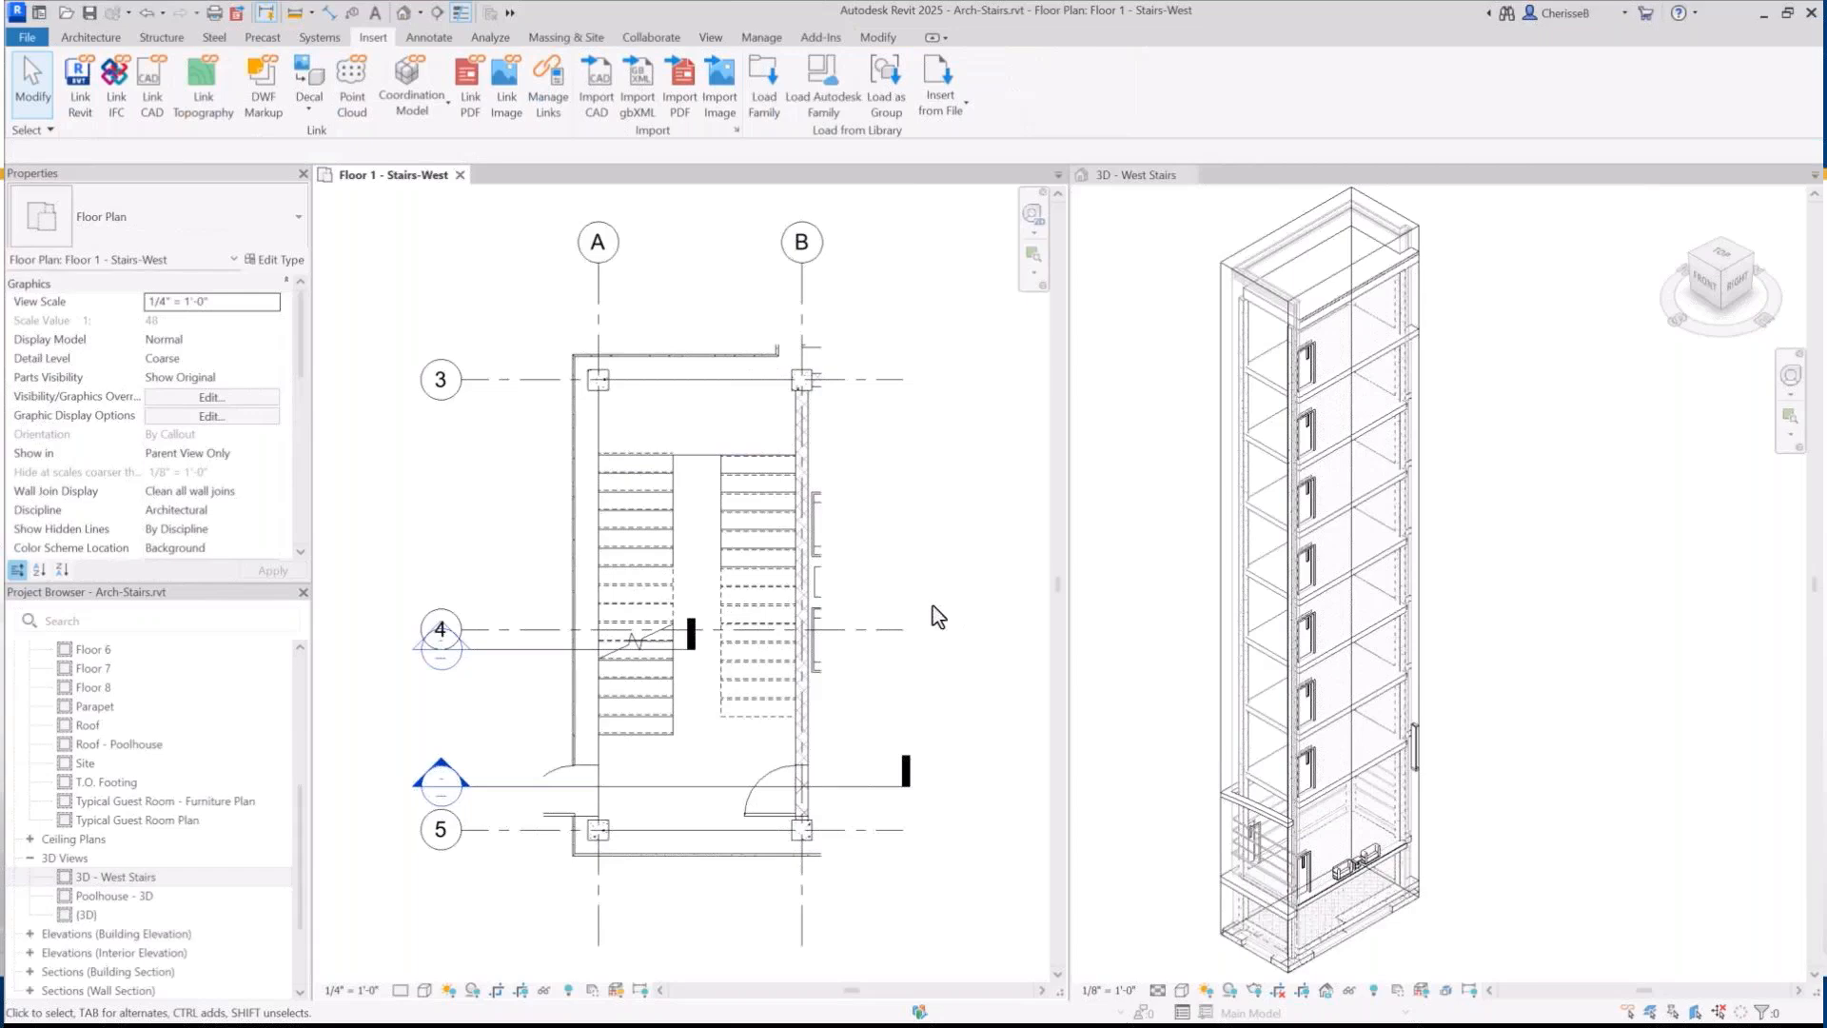
click(636, 545)
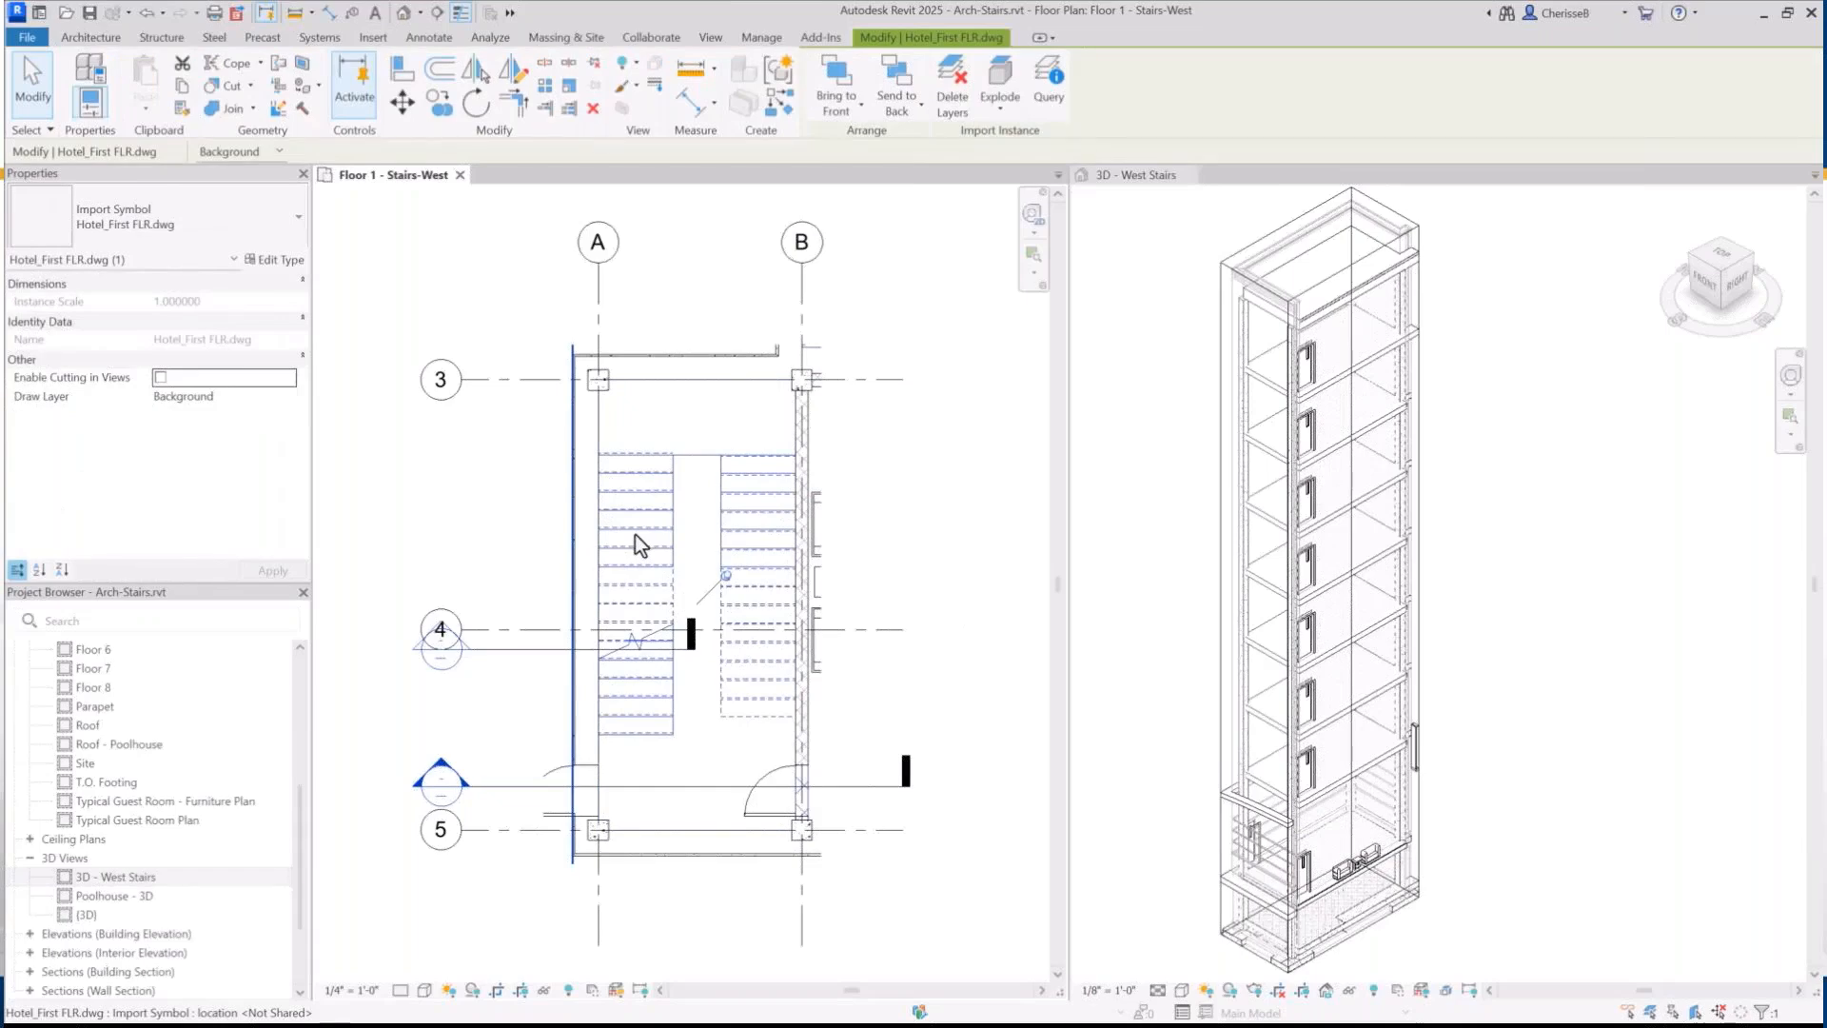
click(525, 507)
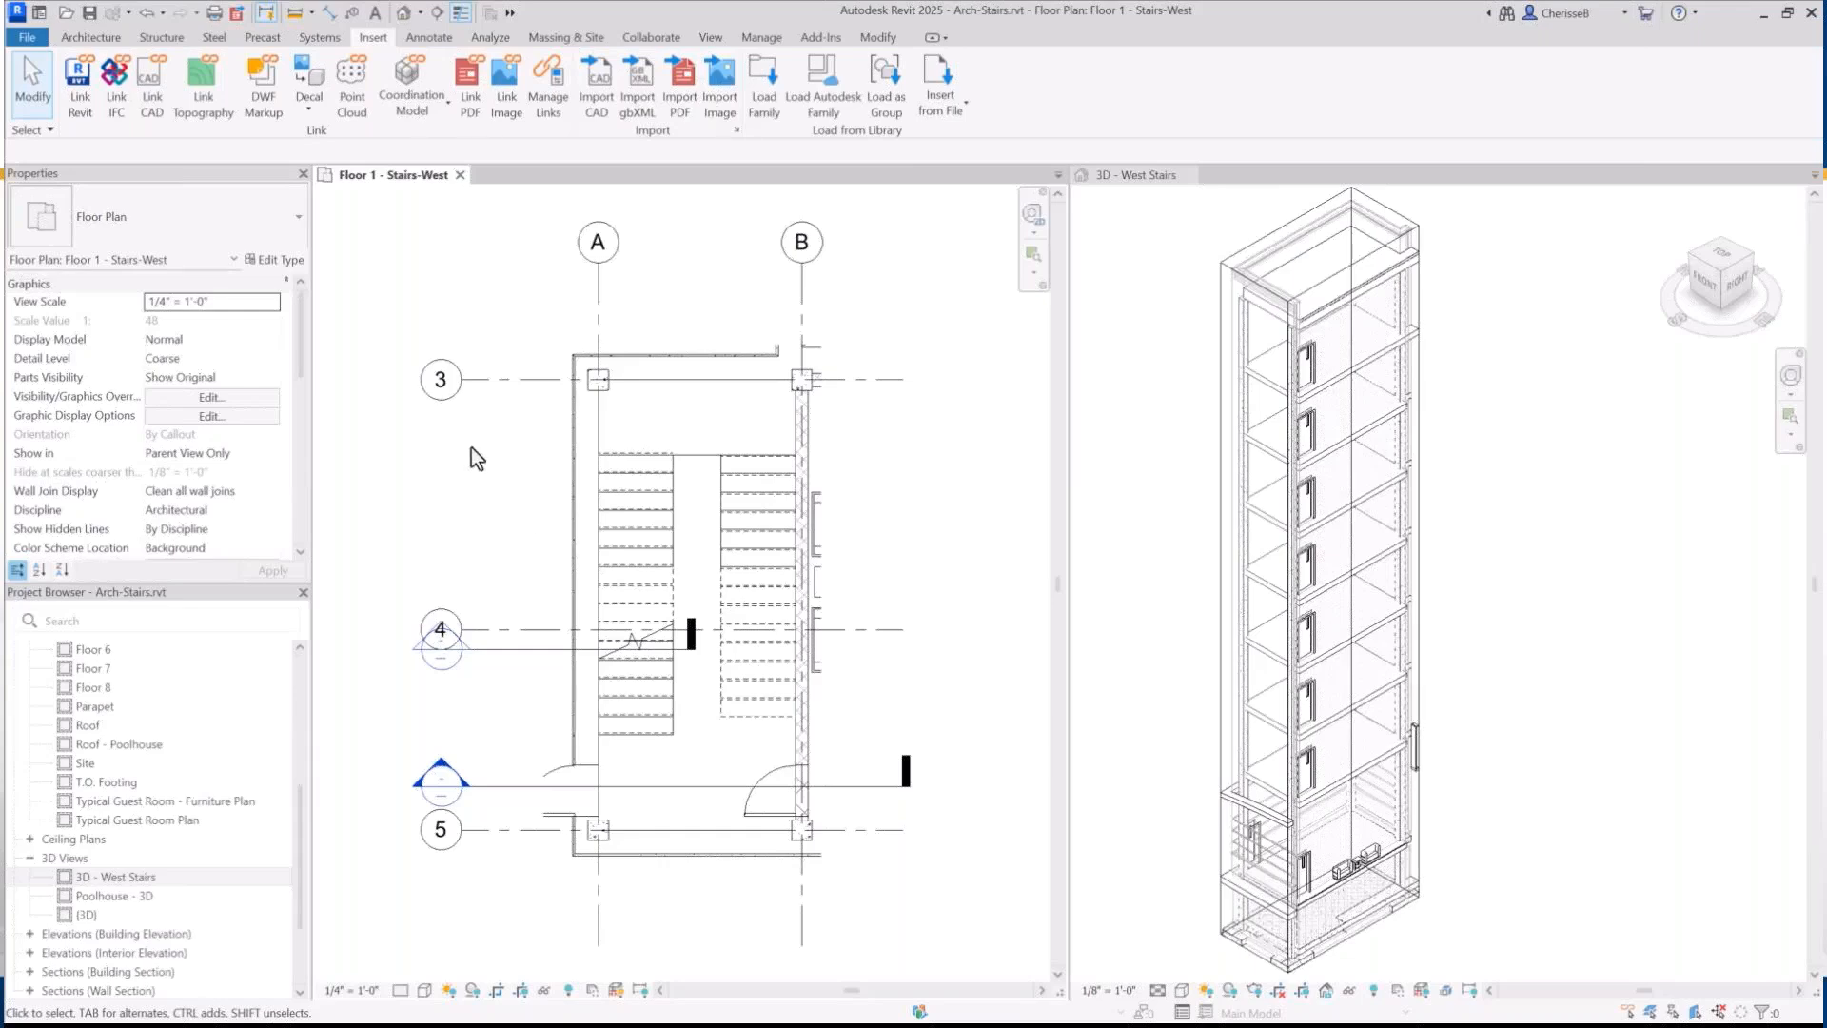
Start a new stair of the Hotel Stairs assembled type with Run: Left as location line and a 3' 5" run width
click(101, 36)
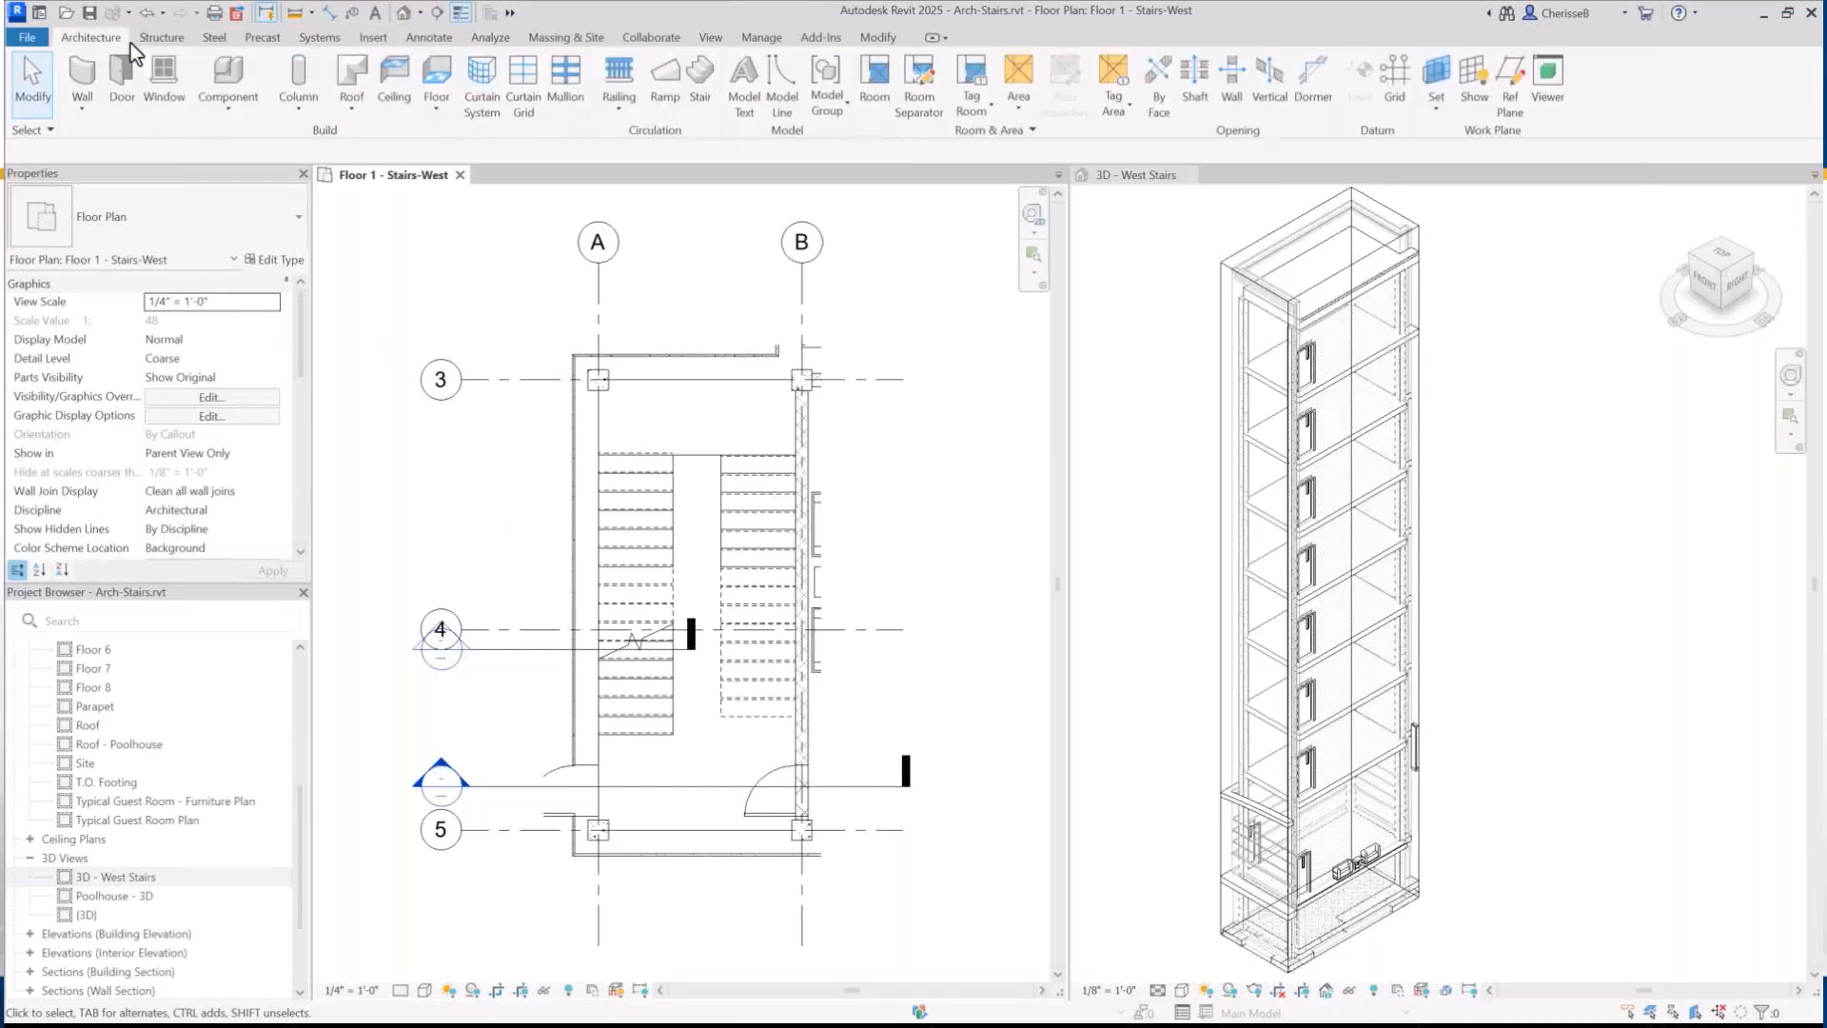
click(705, 78)
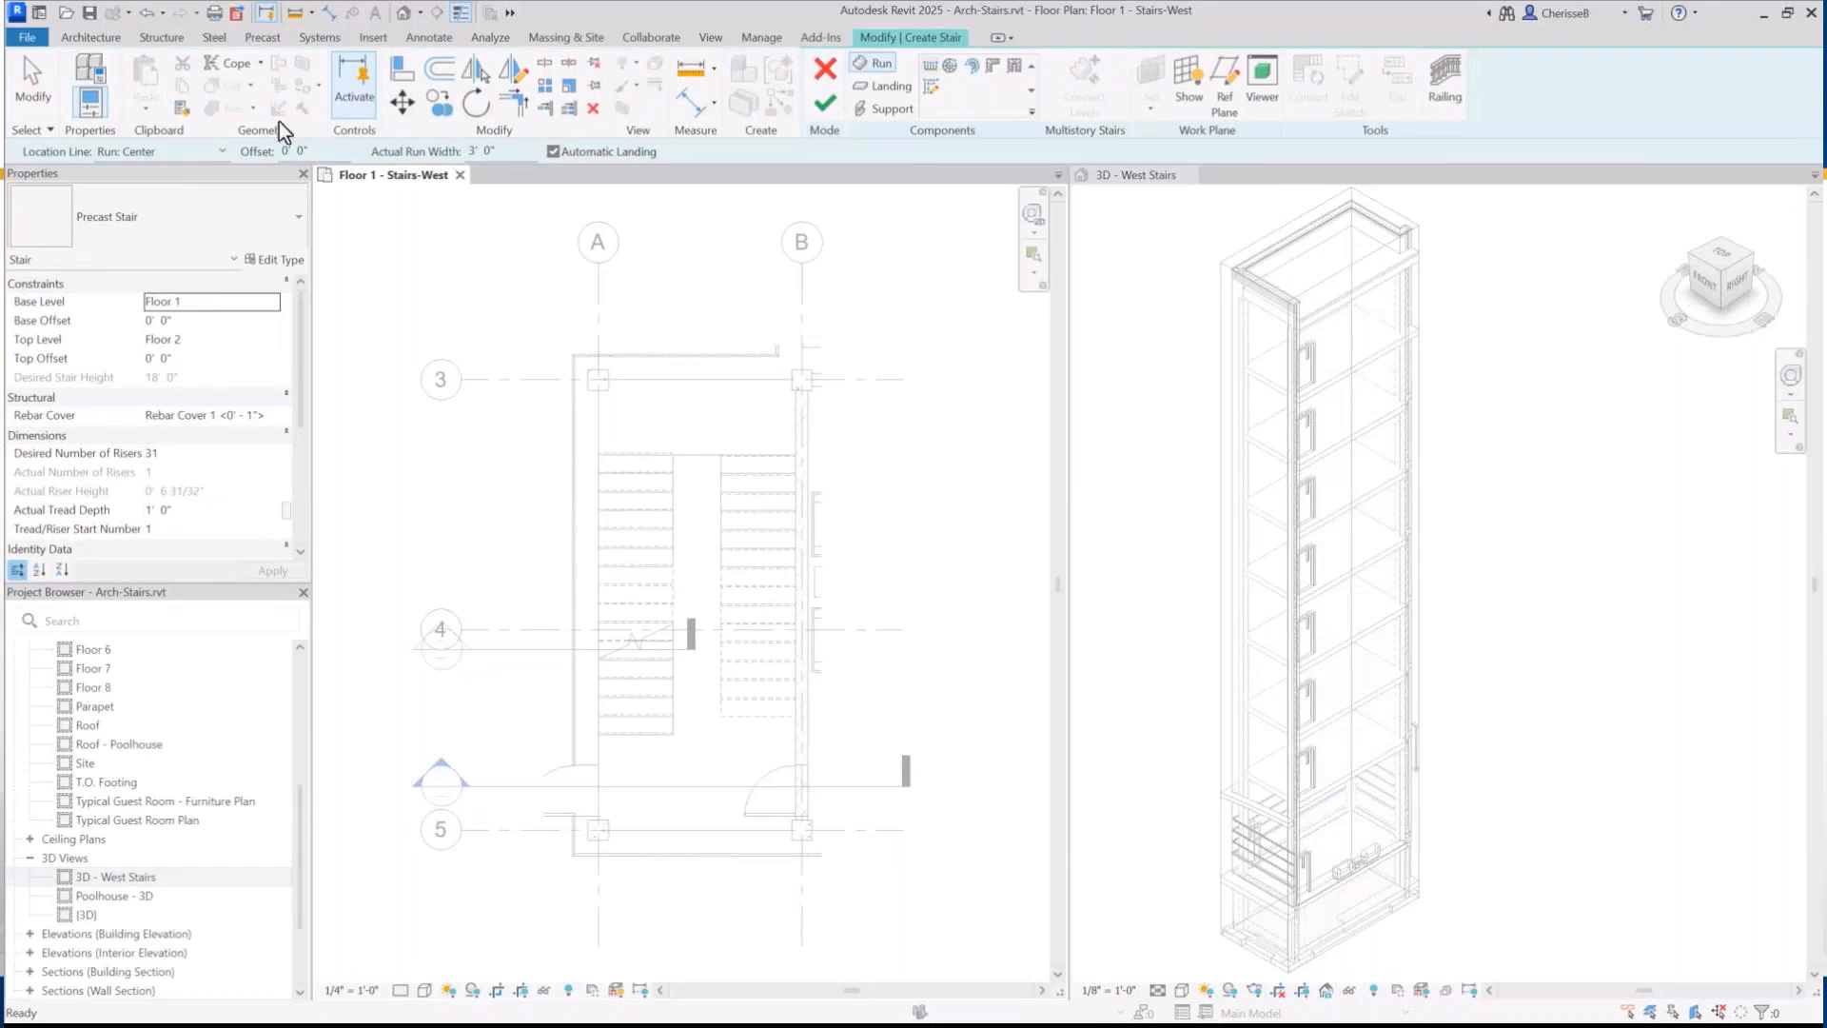
click(217, 163)
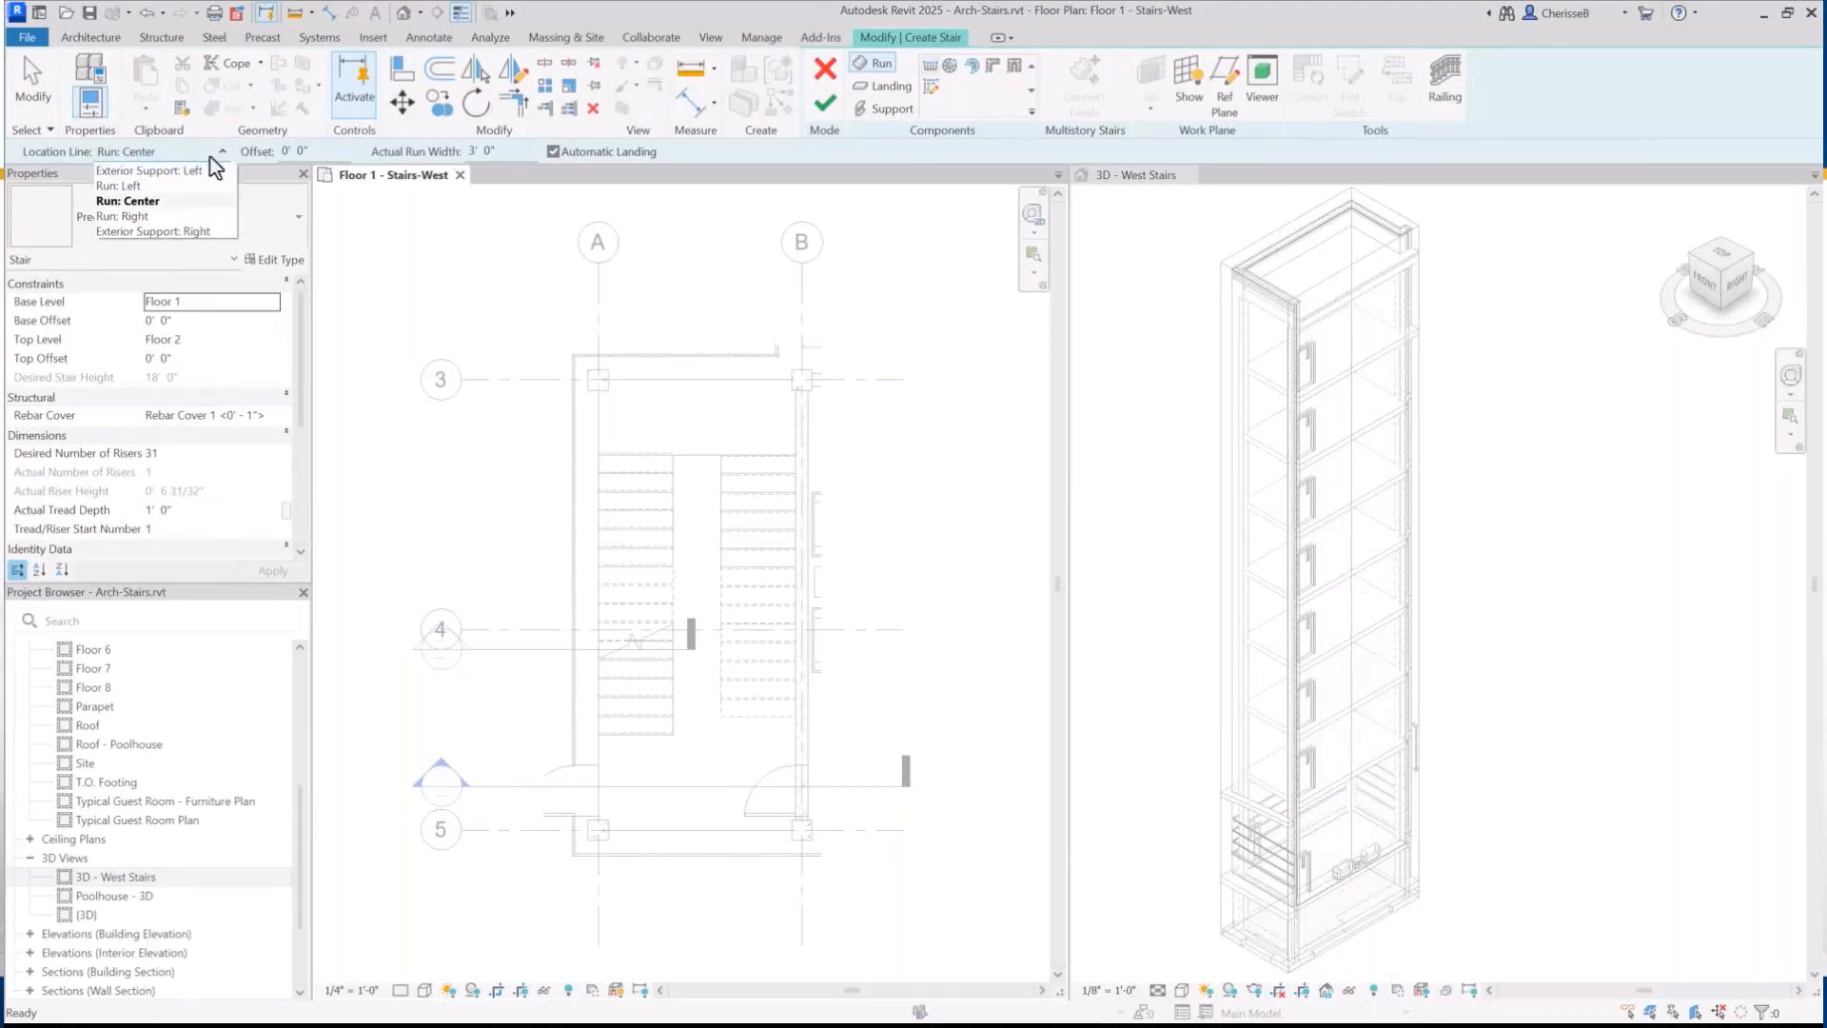
click(146, 187)
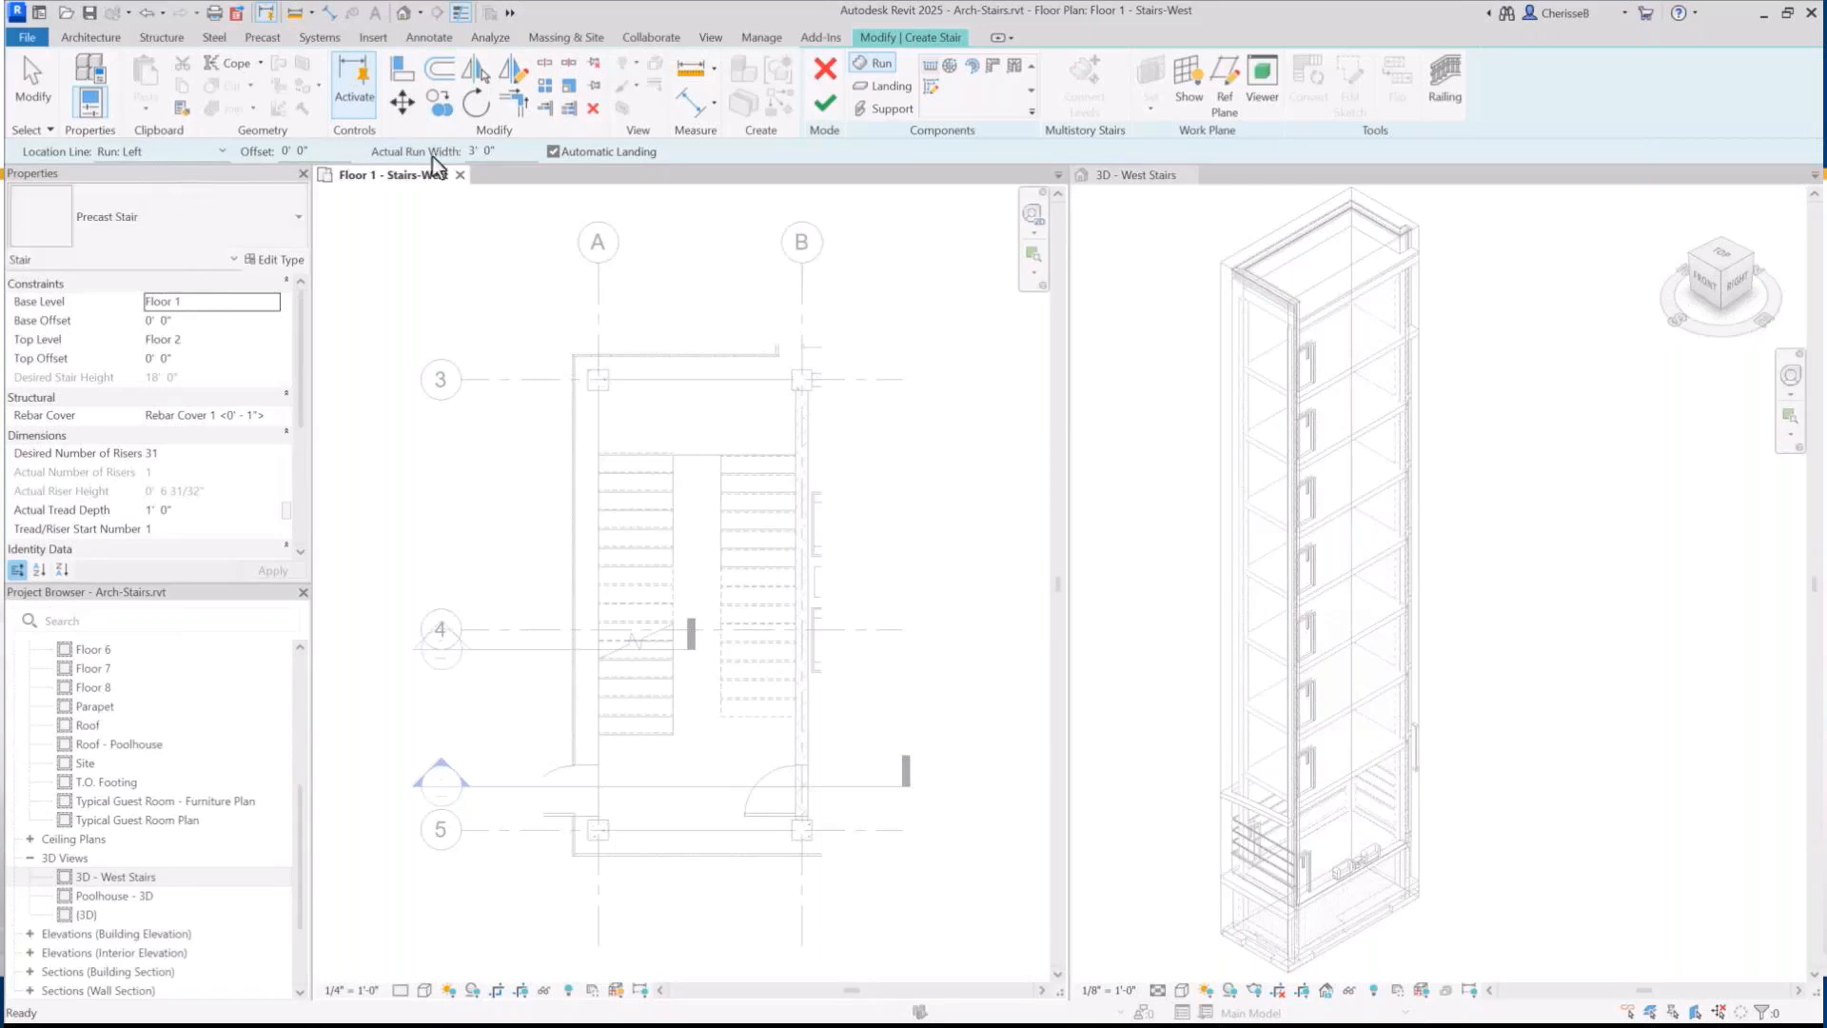
click(470, 152)
text(3 5)
key(Return)
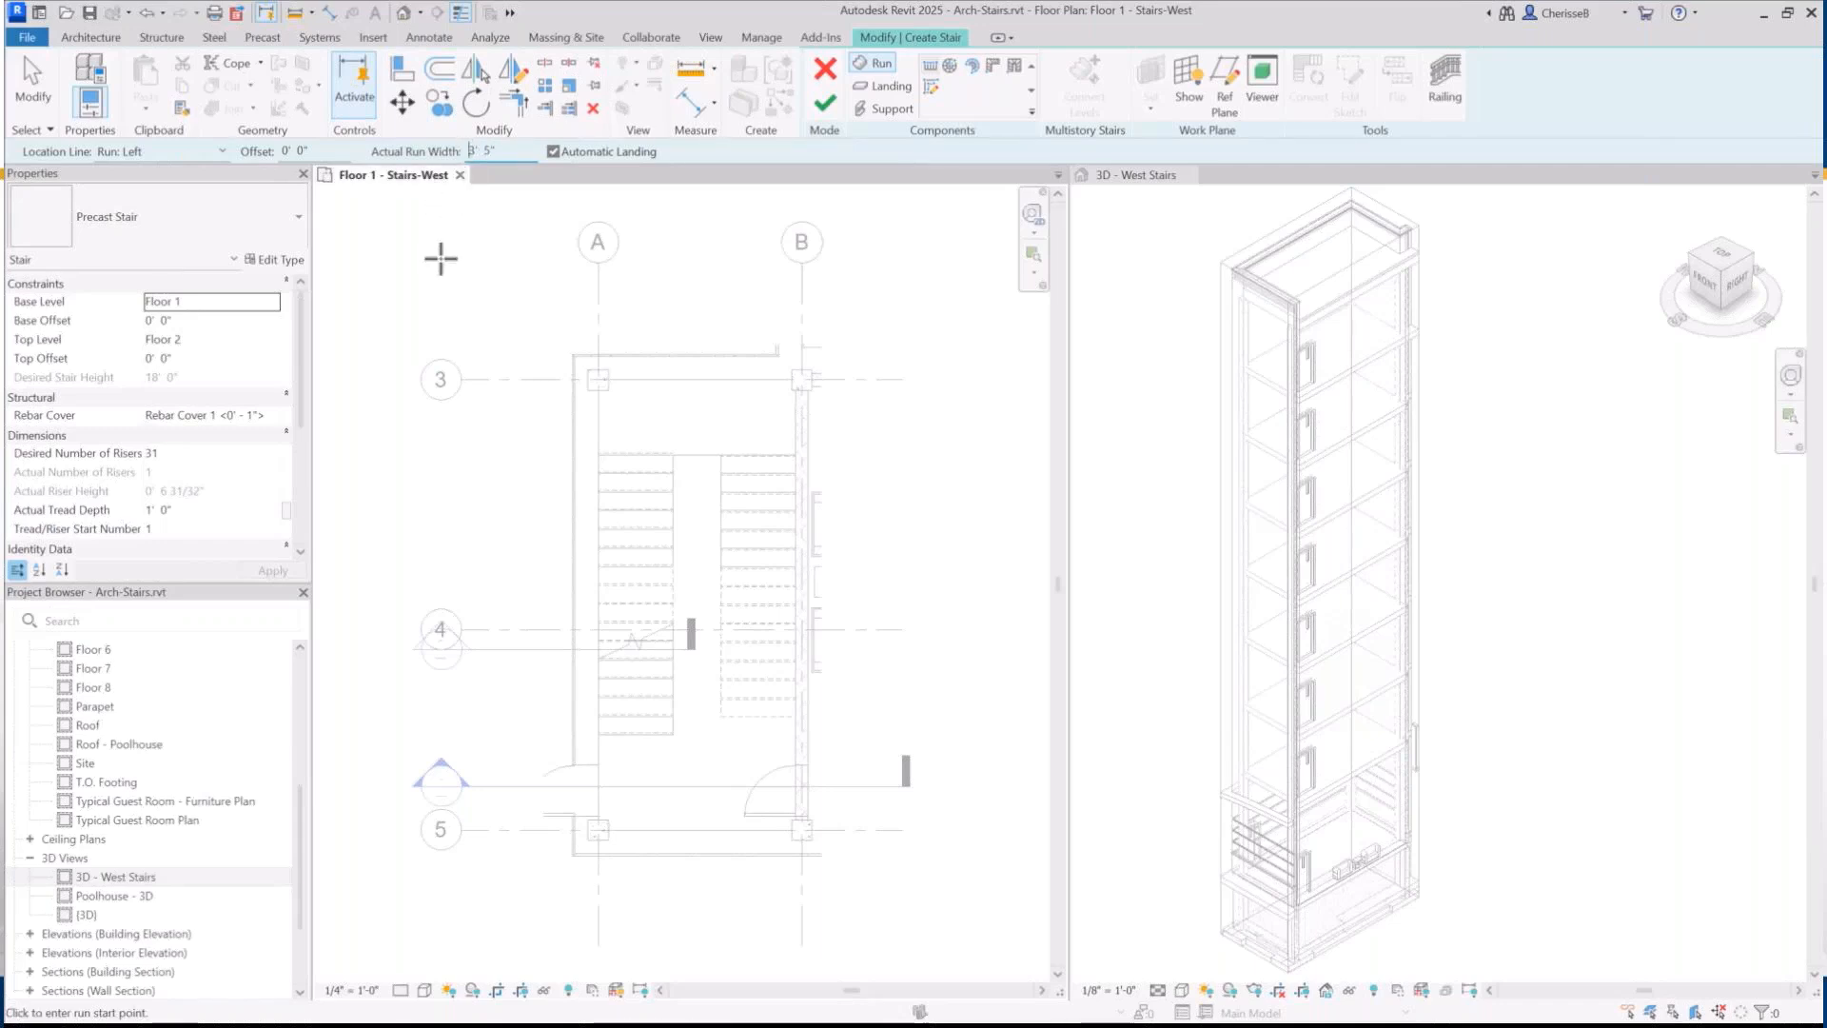
click(289, 234)
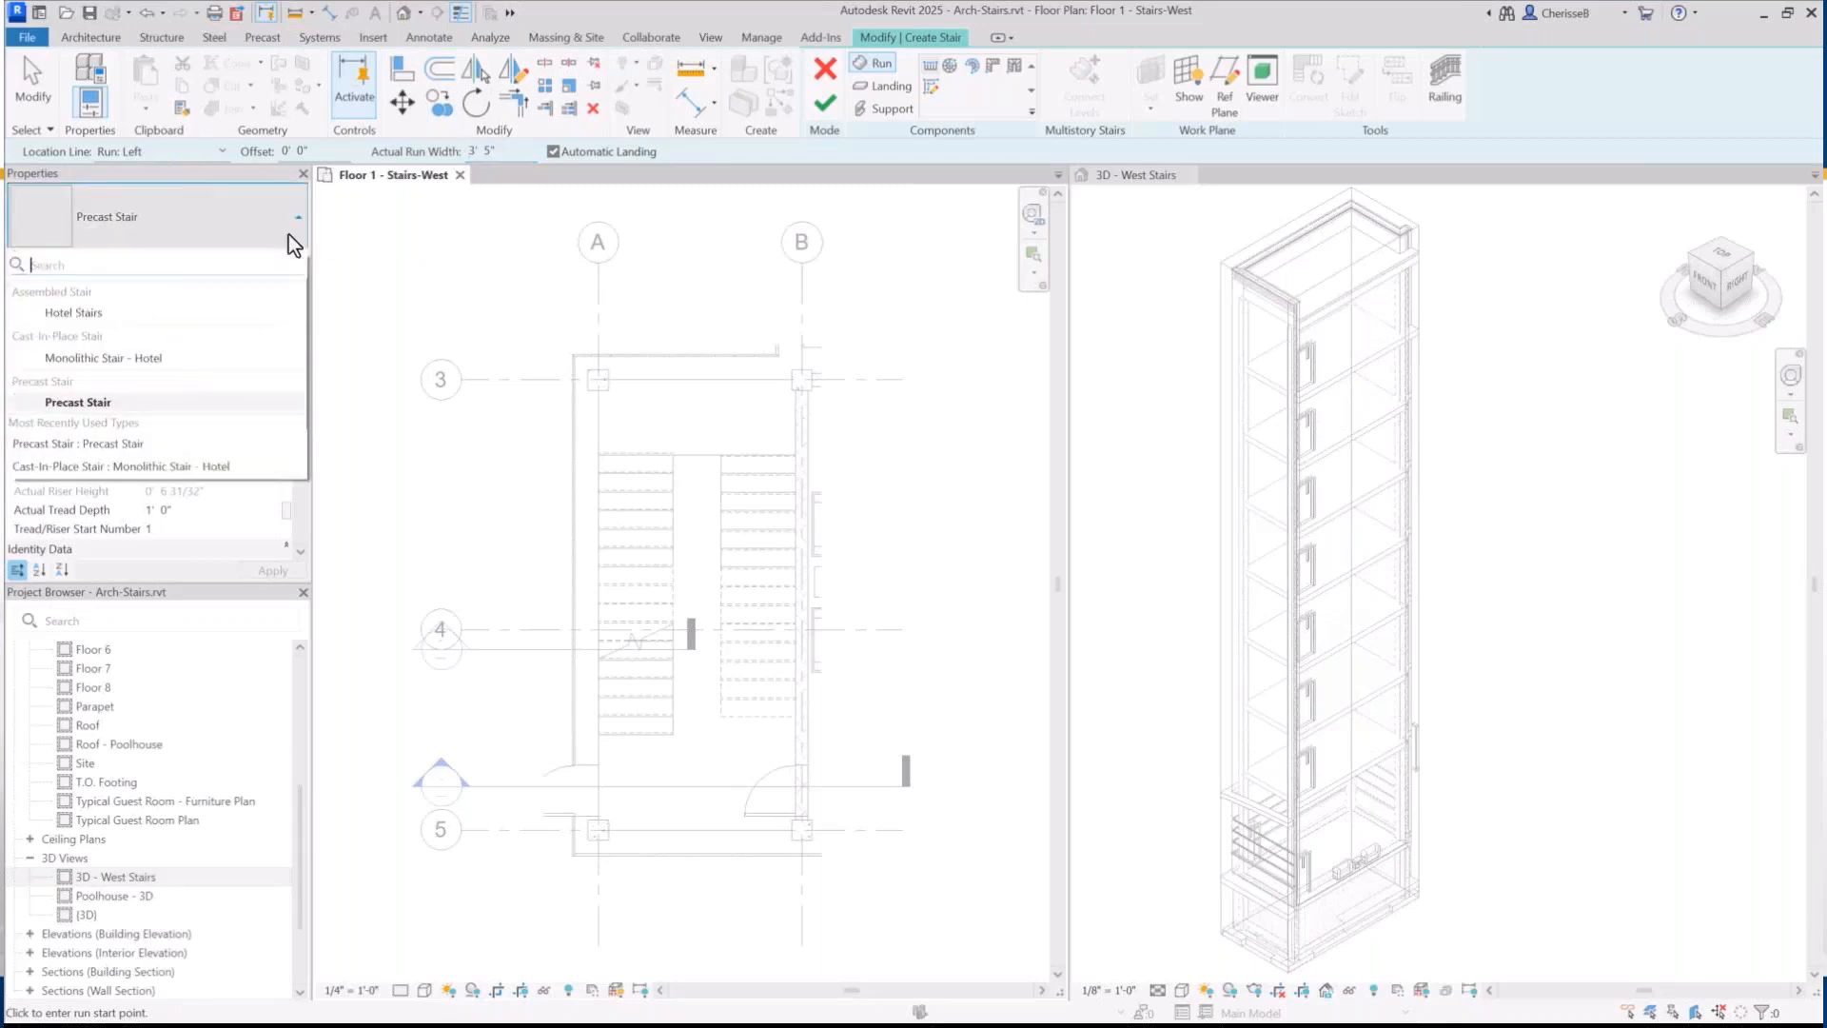
click(84, 310)
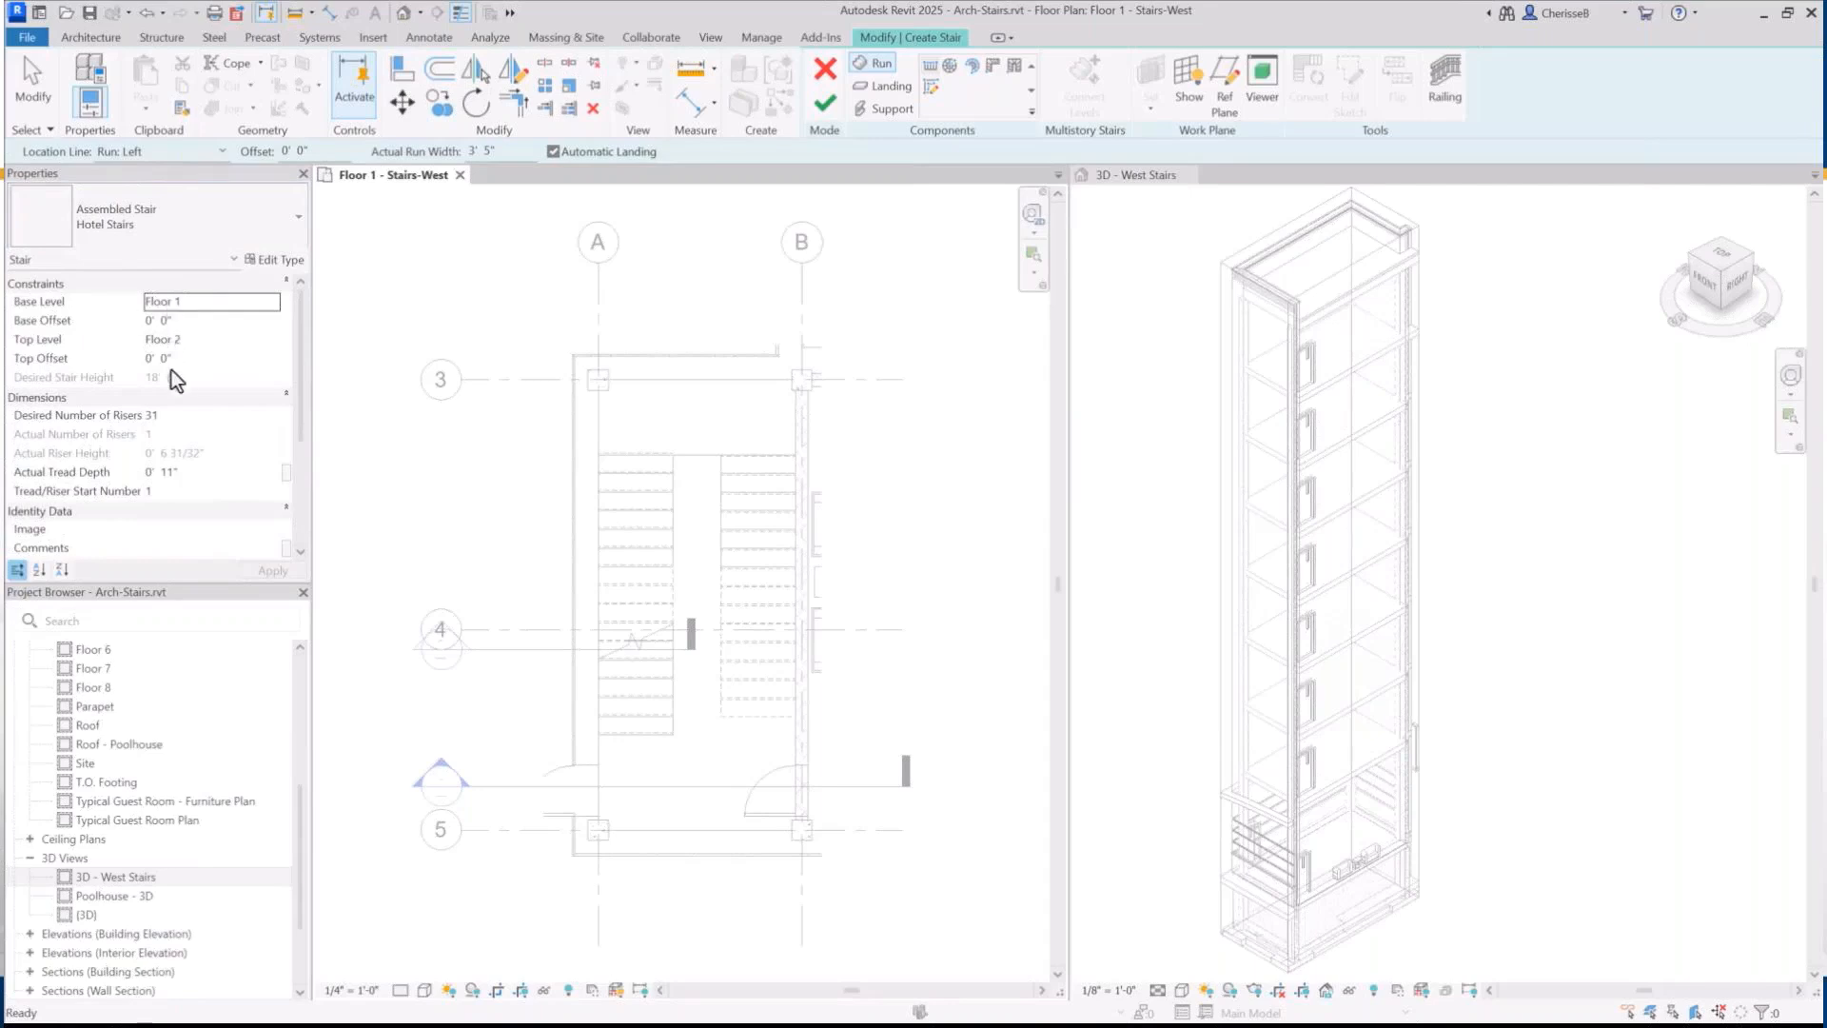
click(164, 422)
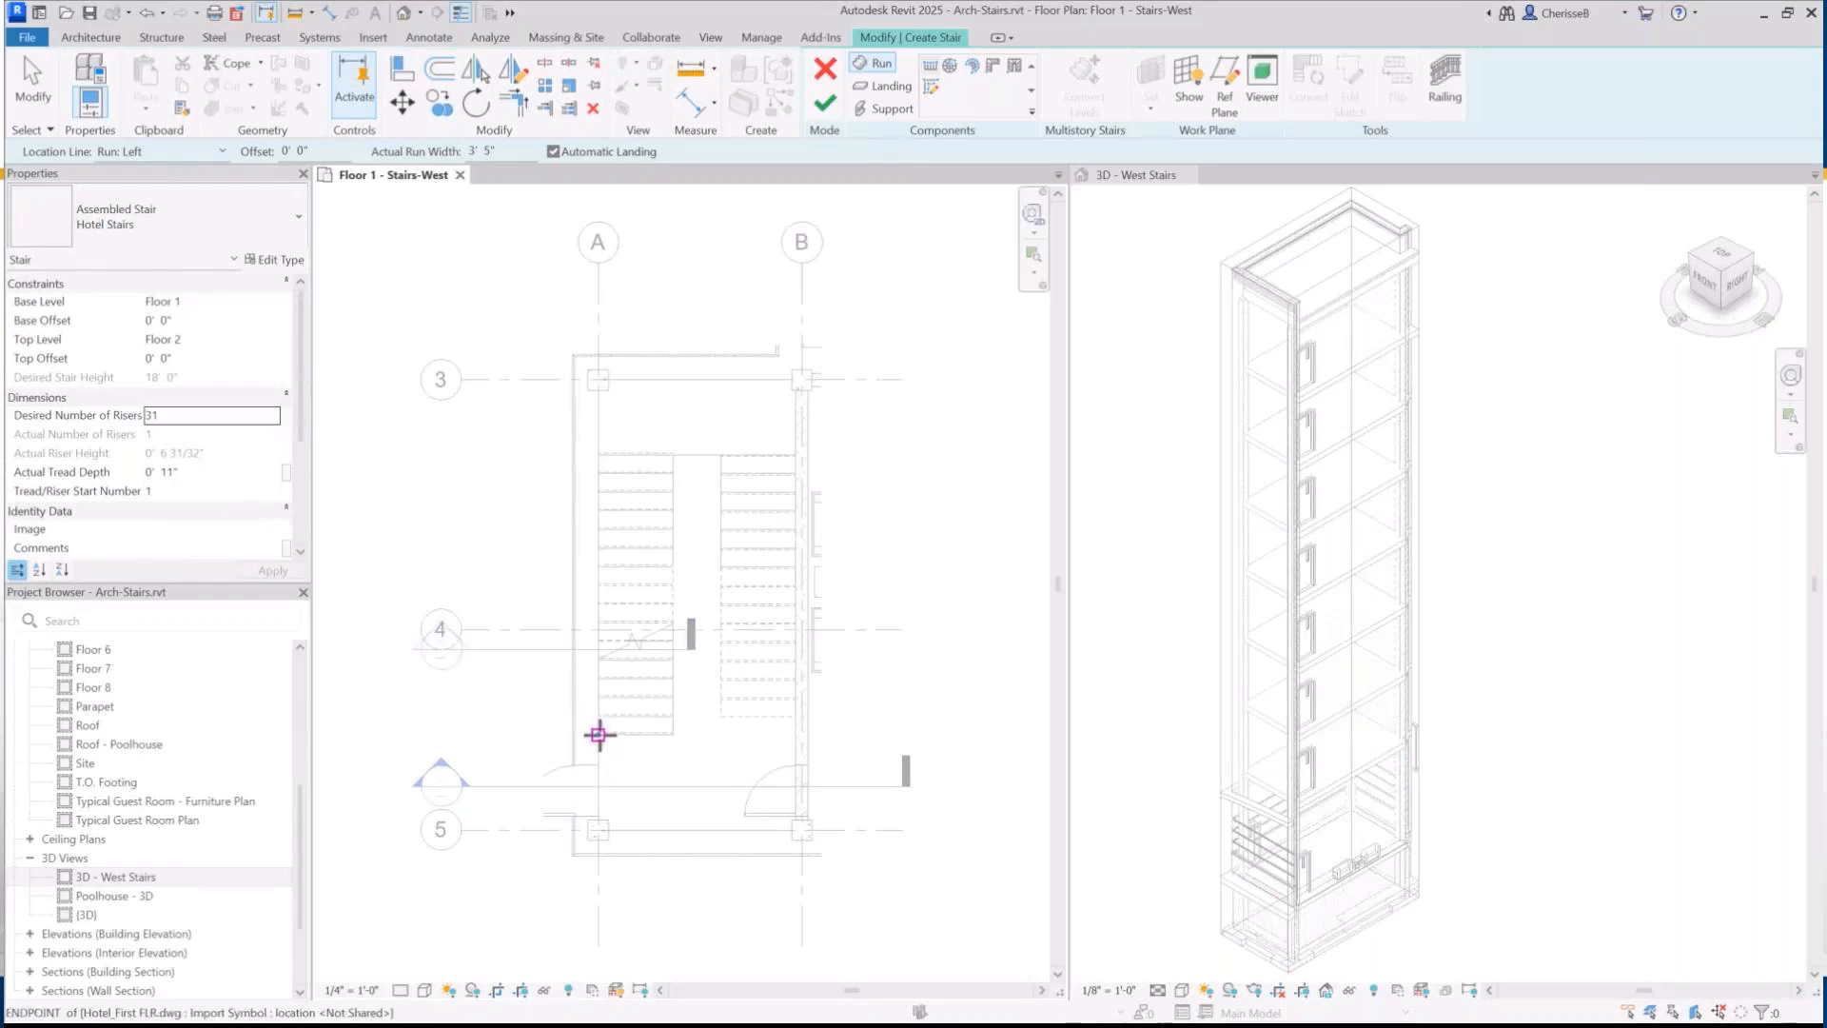
Draw two opposite runs over the DWG's stair lines, up along grid A and back along grid B, joined by an automatic landing
click(598, 734)
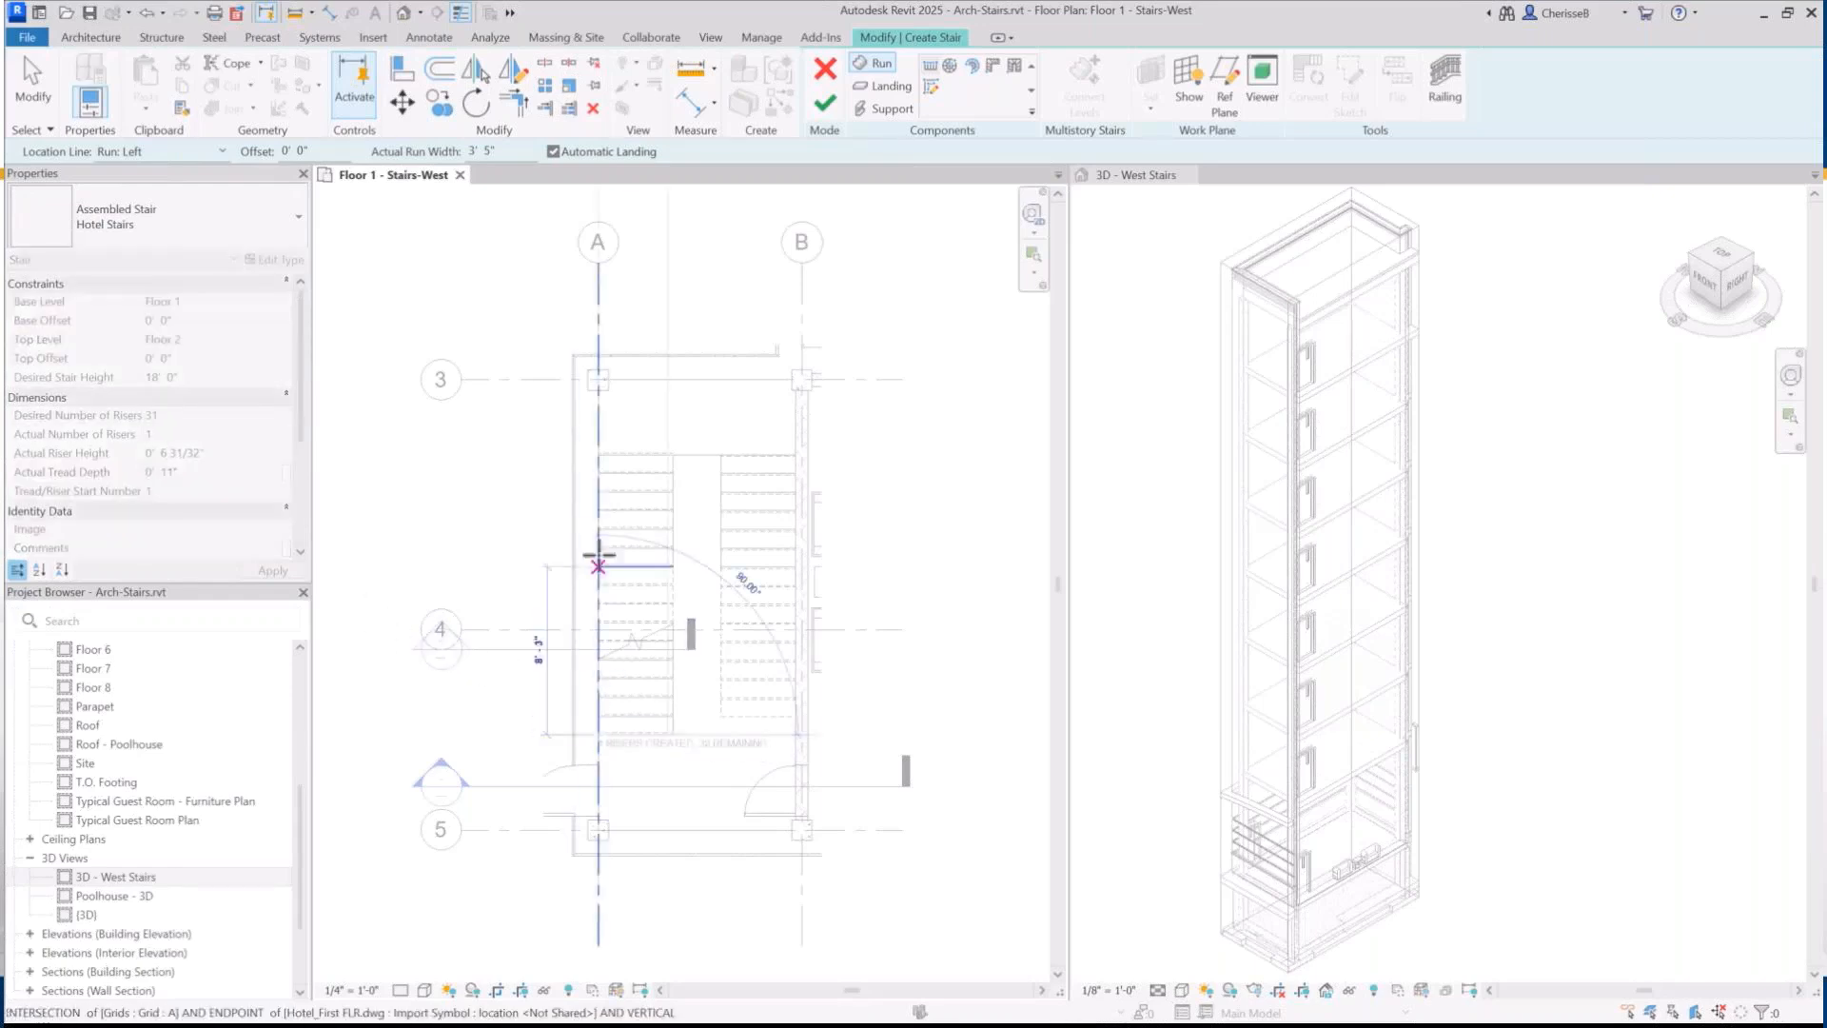
click(599, 454)
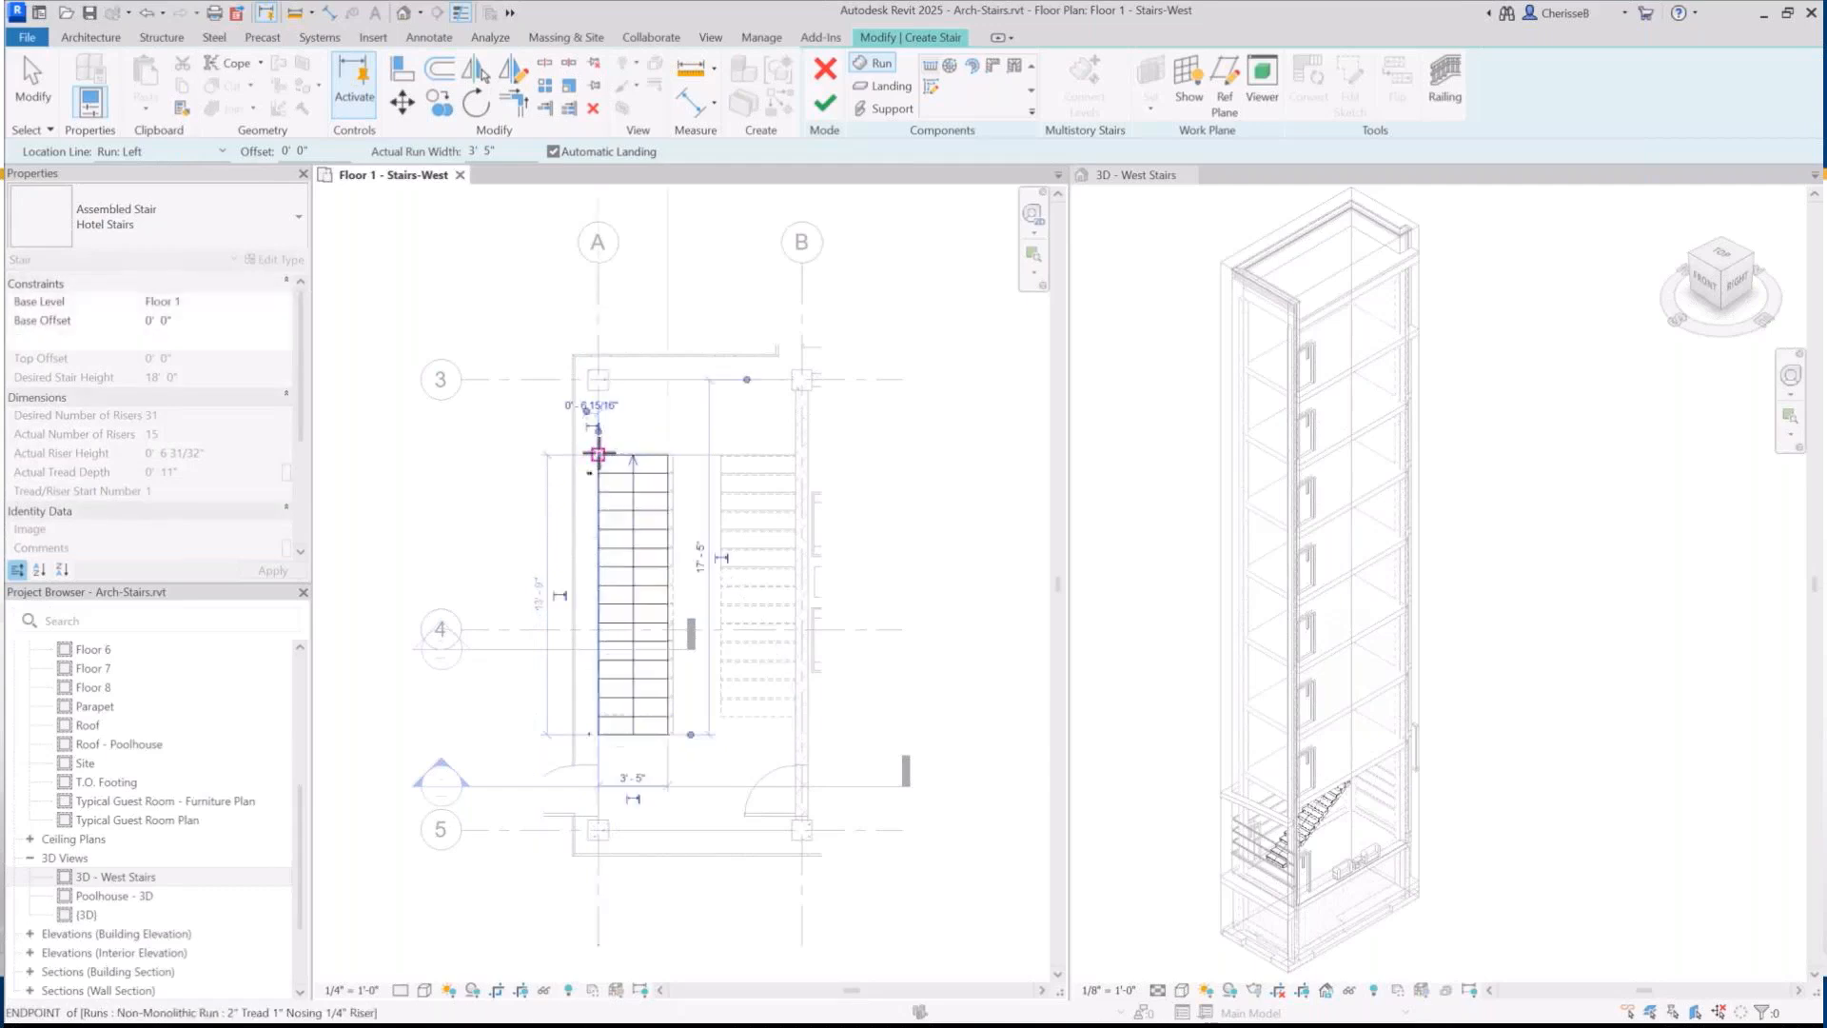
click(794, 454)
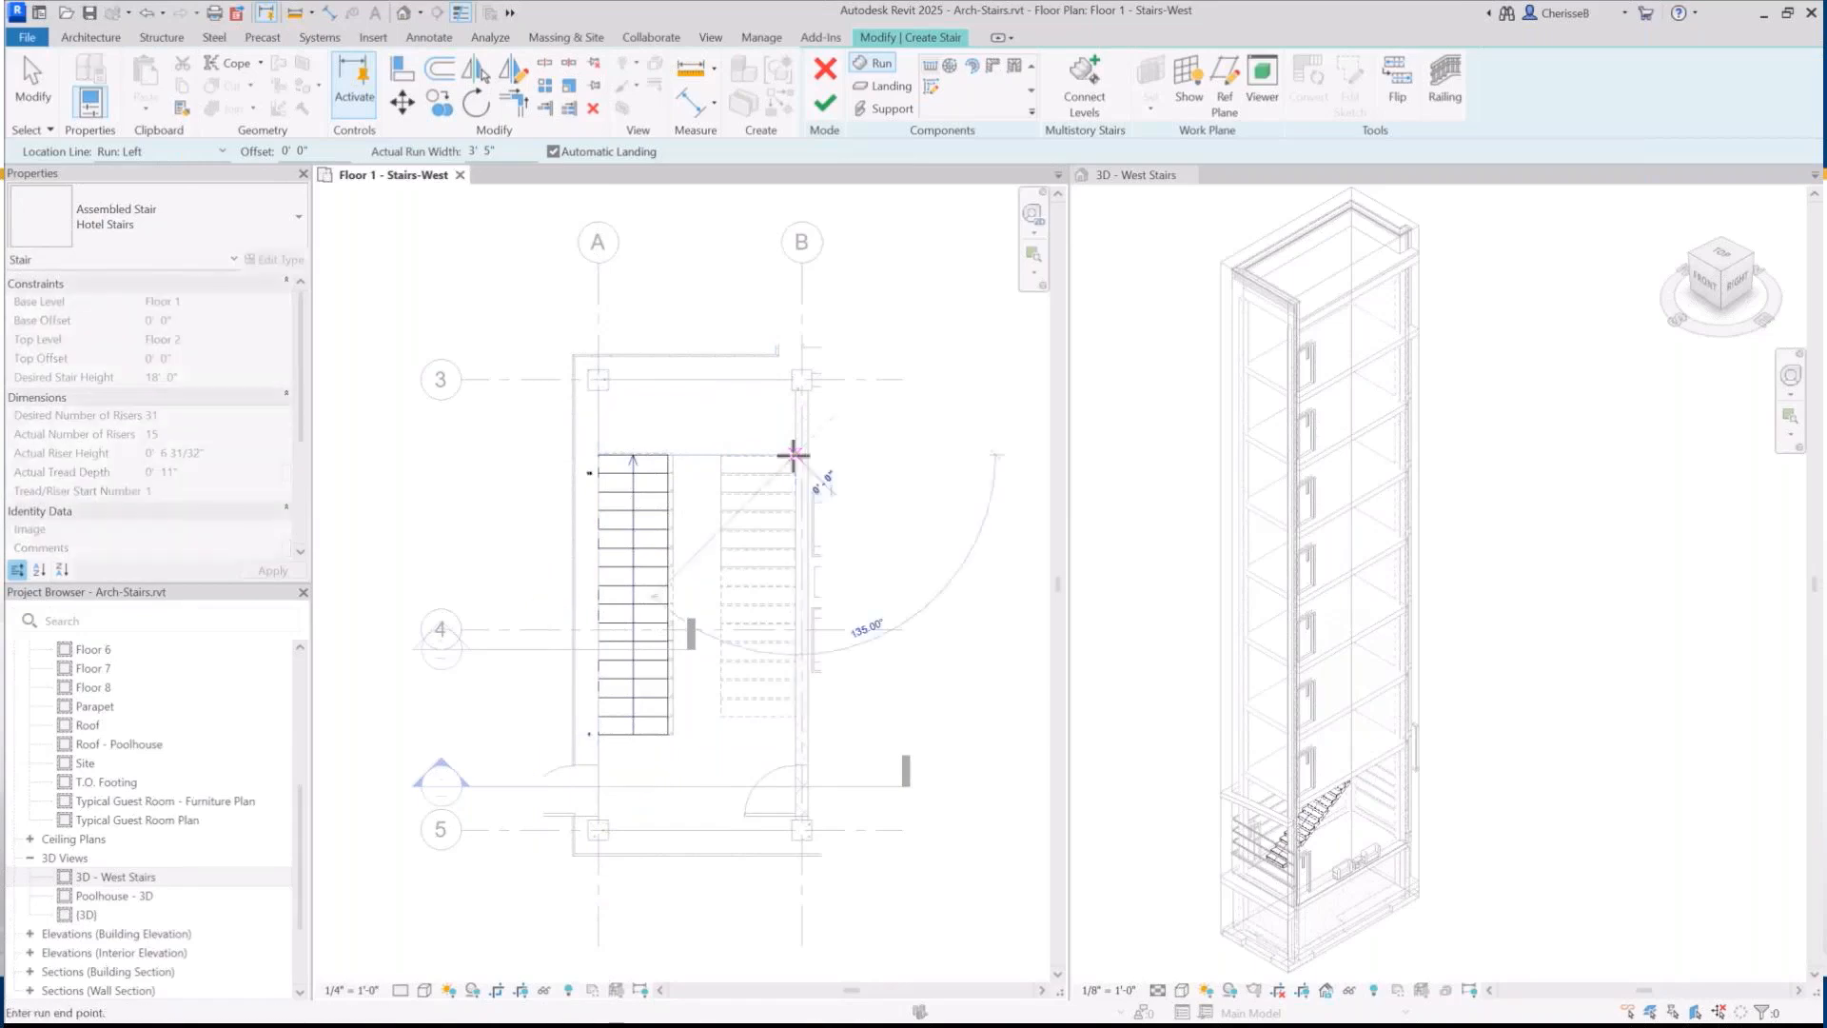
click(795, 734)
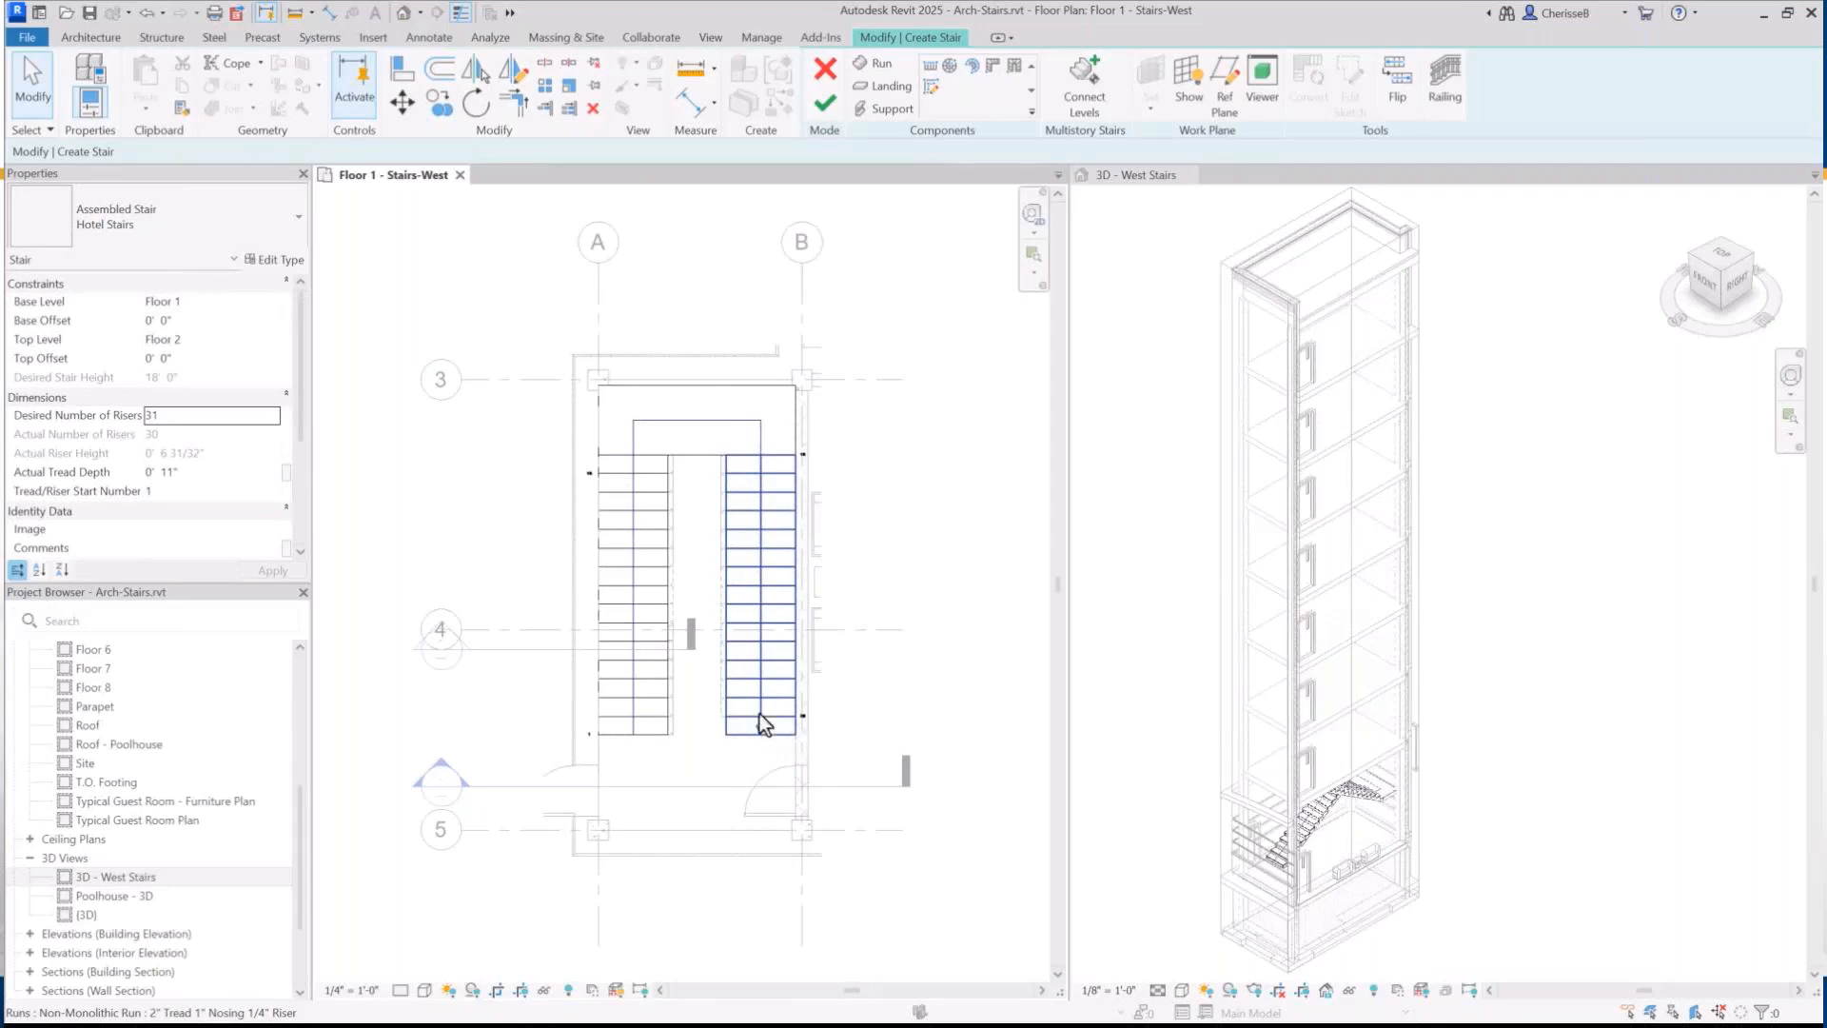
Widen the run along grid B to 3' 8" and the run along grid A to 3' 7" to match the DWG's stair edges
click(732, 683)
scroll(716, 596, up, 2)
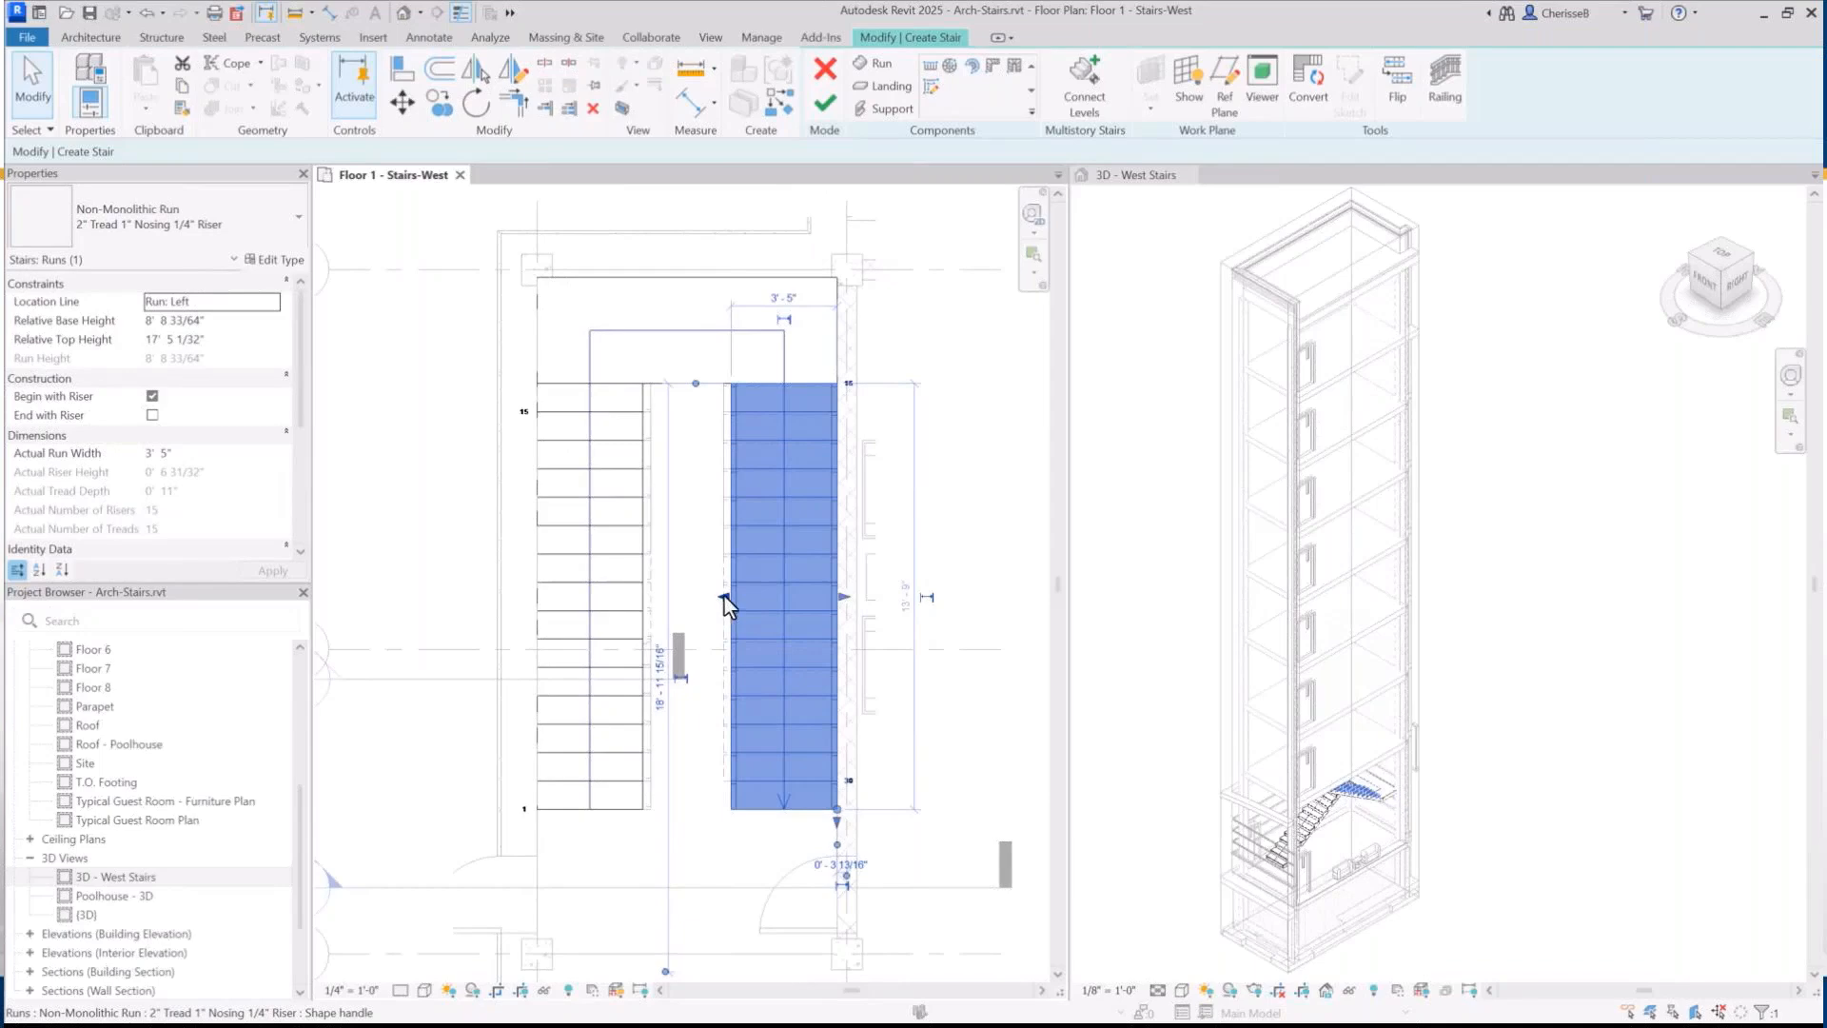
drag(725, 600, 719, 600)
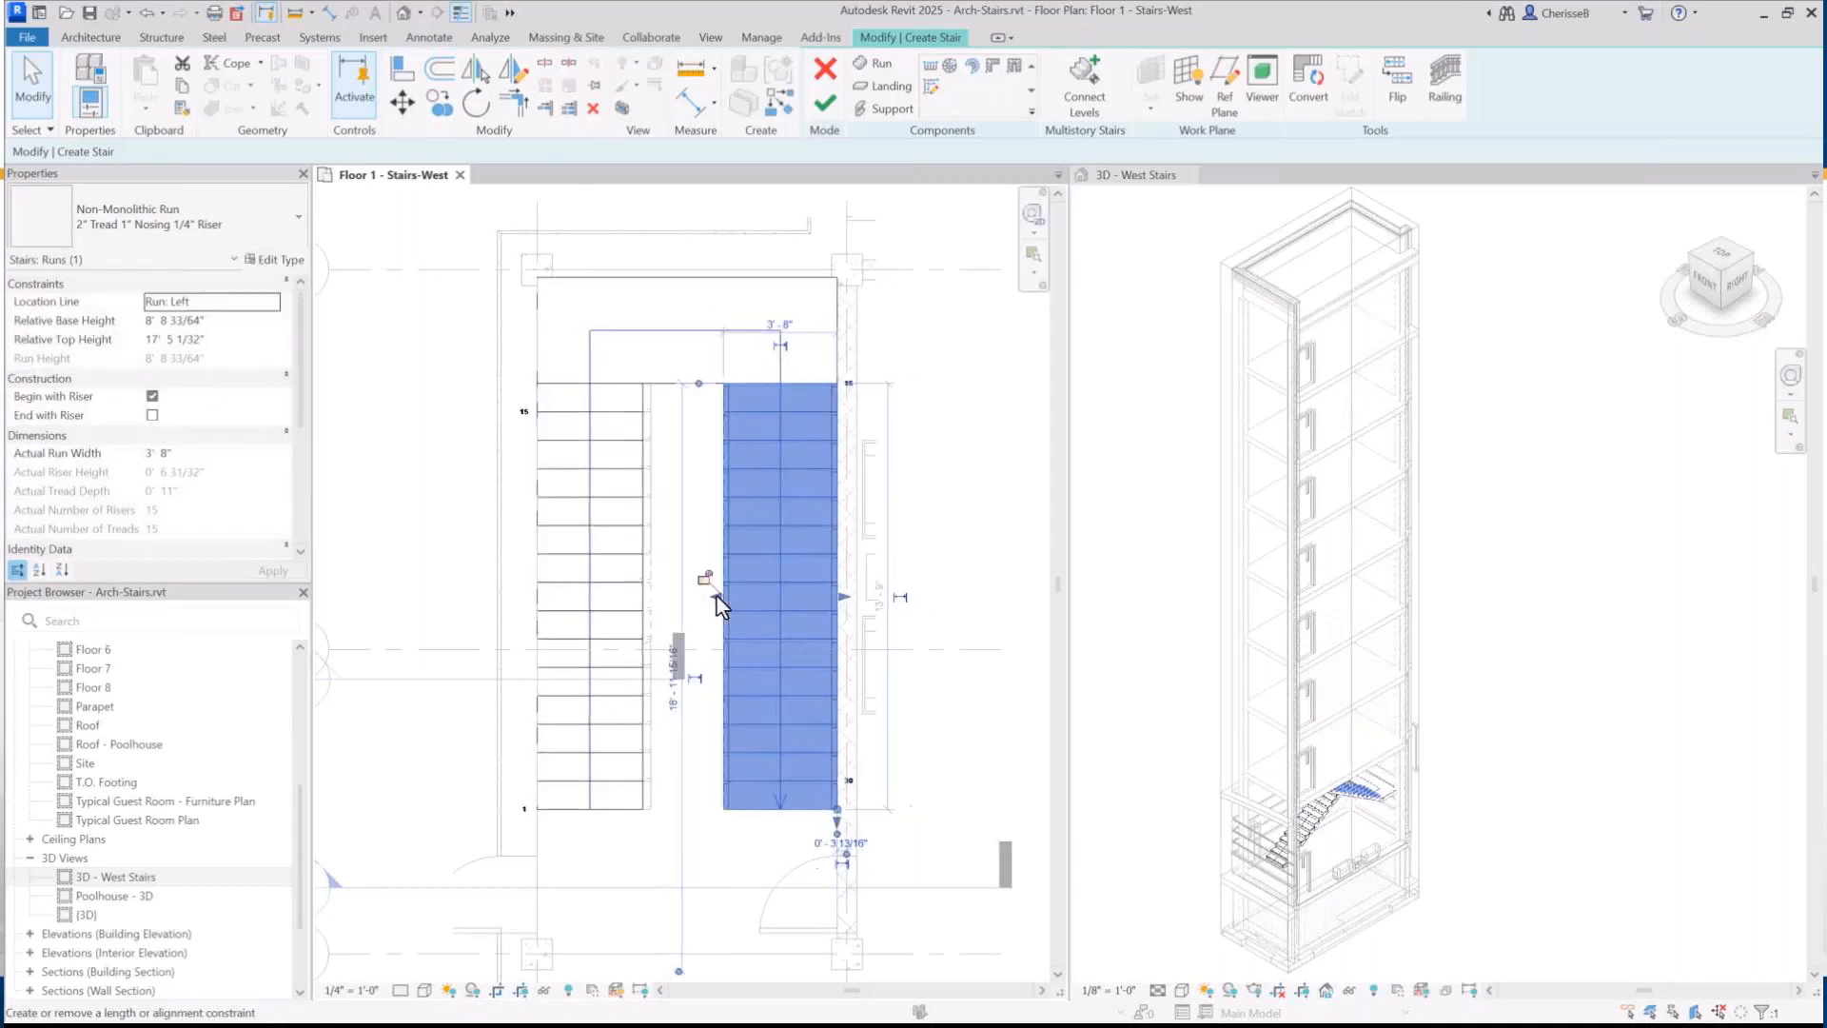
click(636, 588)
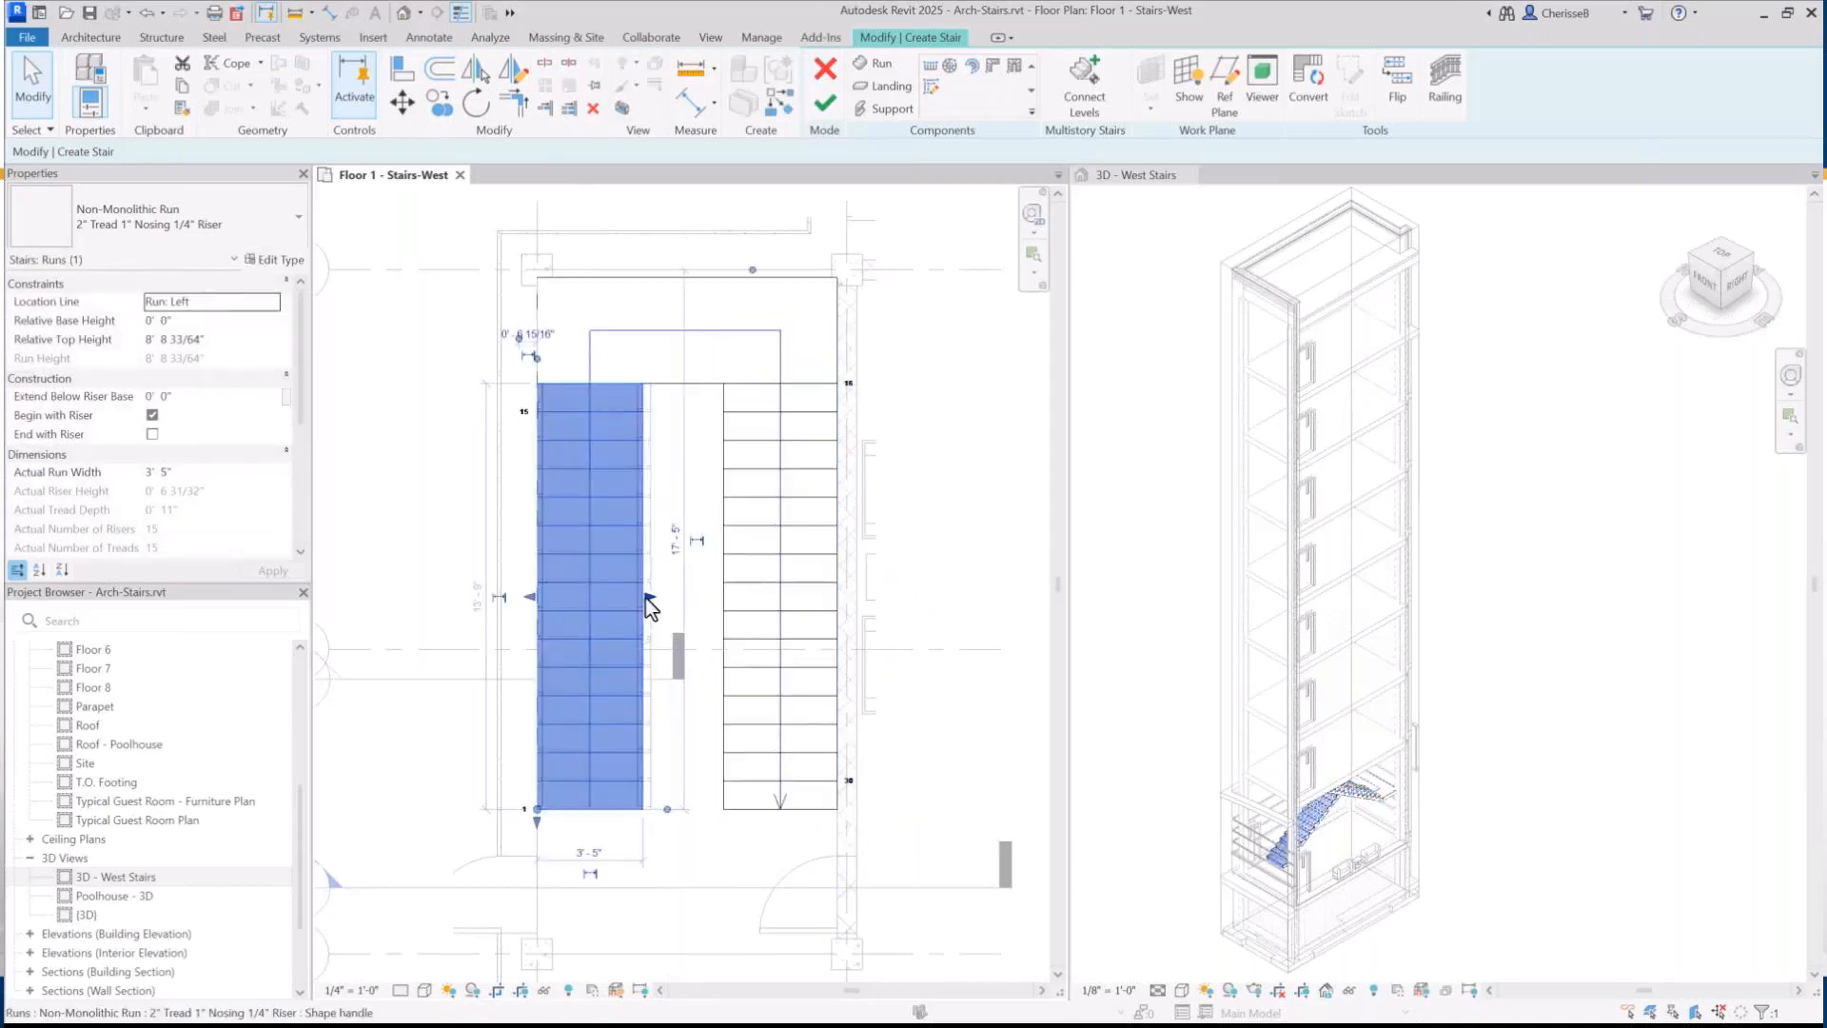
drag(646, 609, 653, 597)
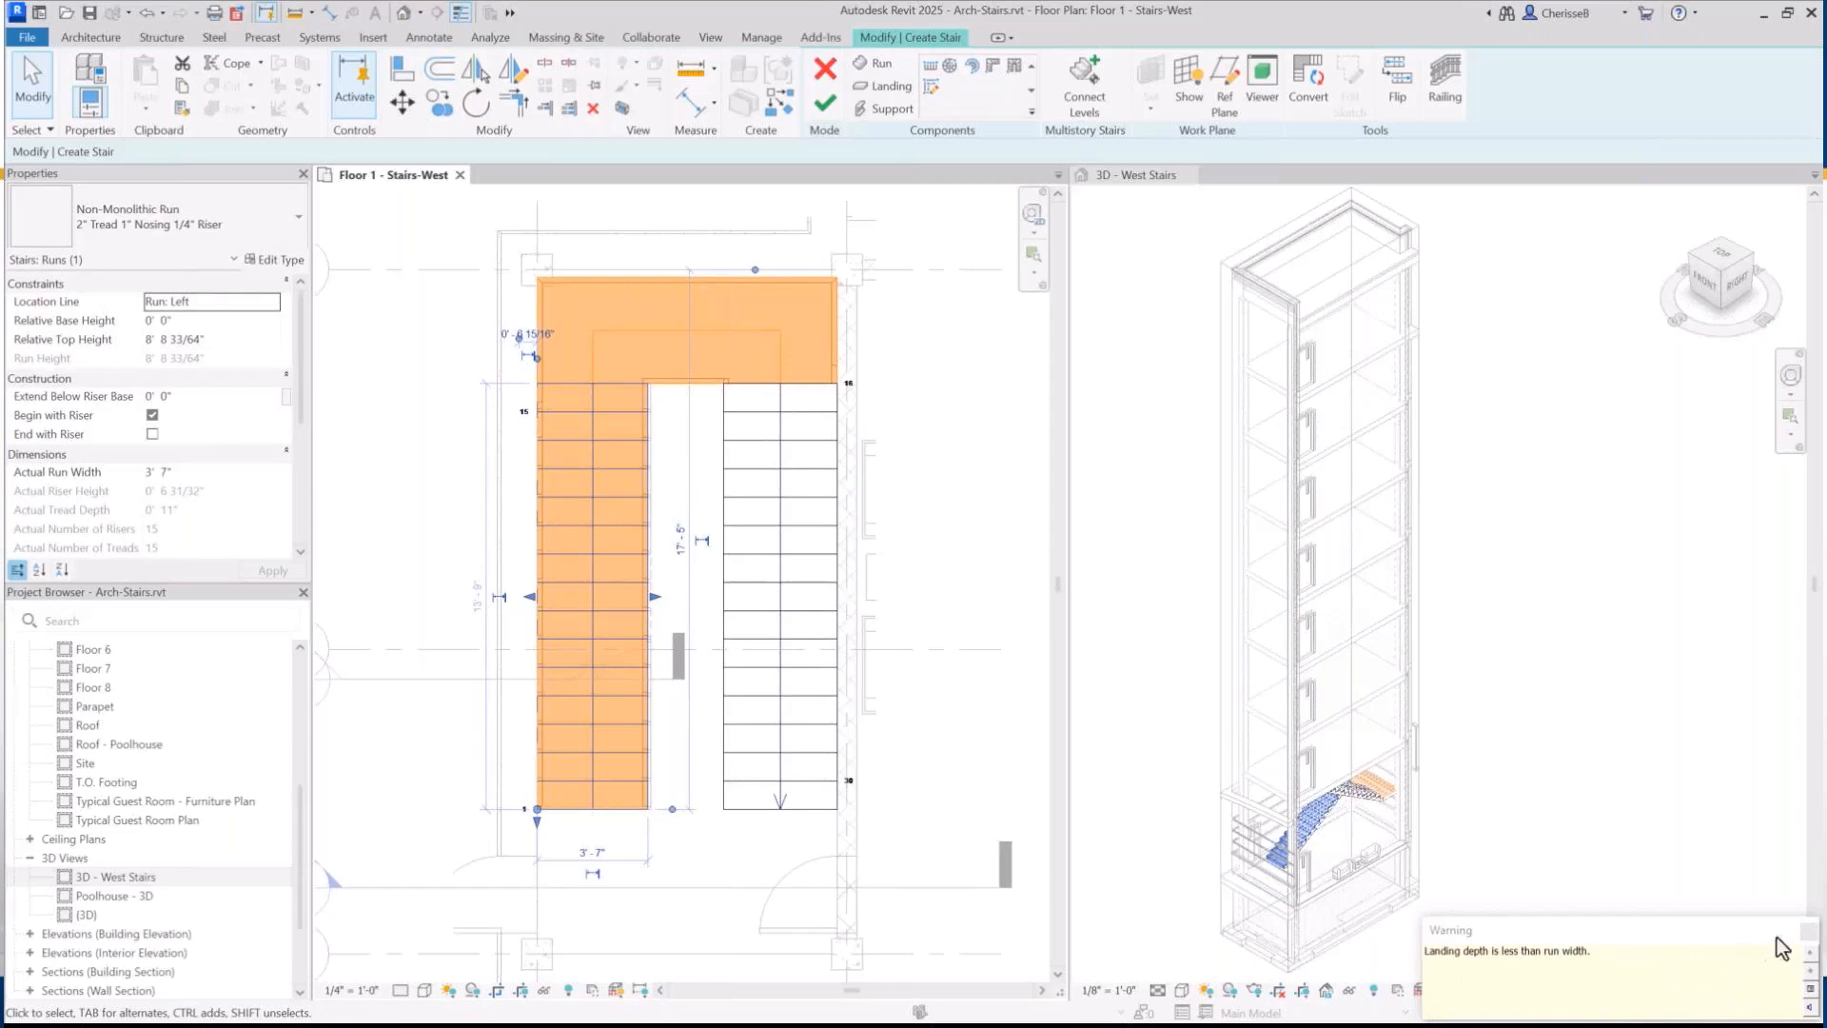
click(1808, 938)
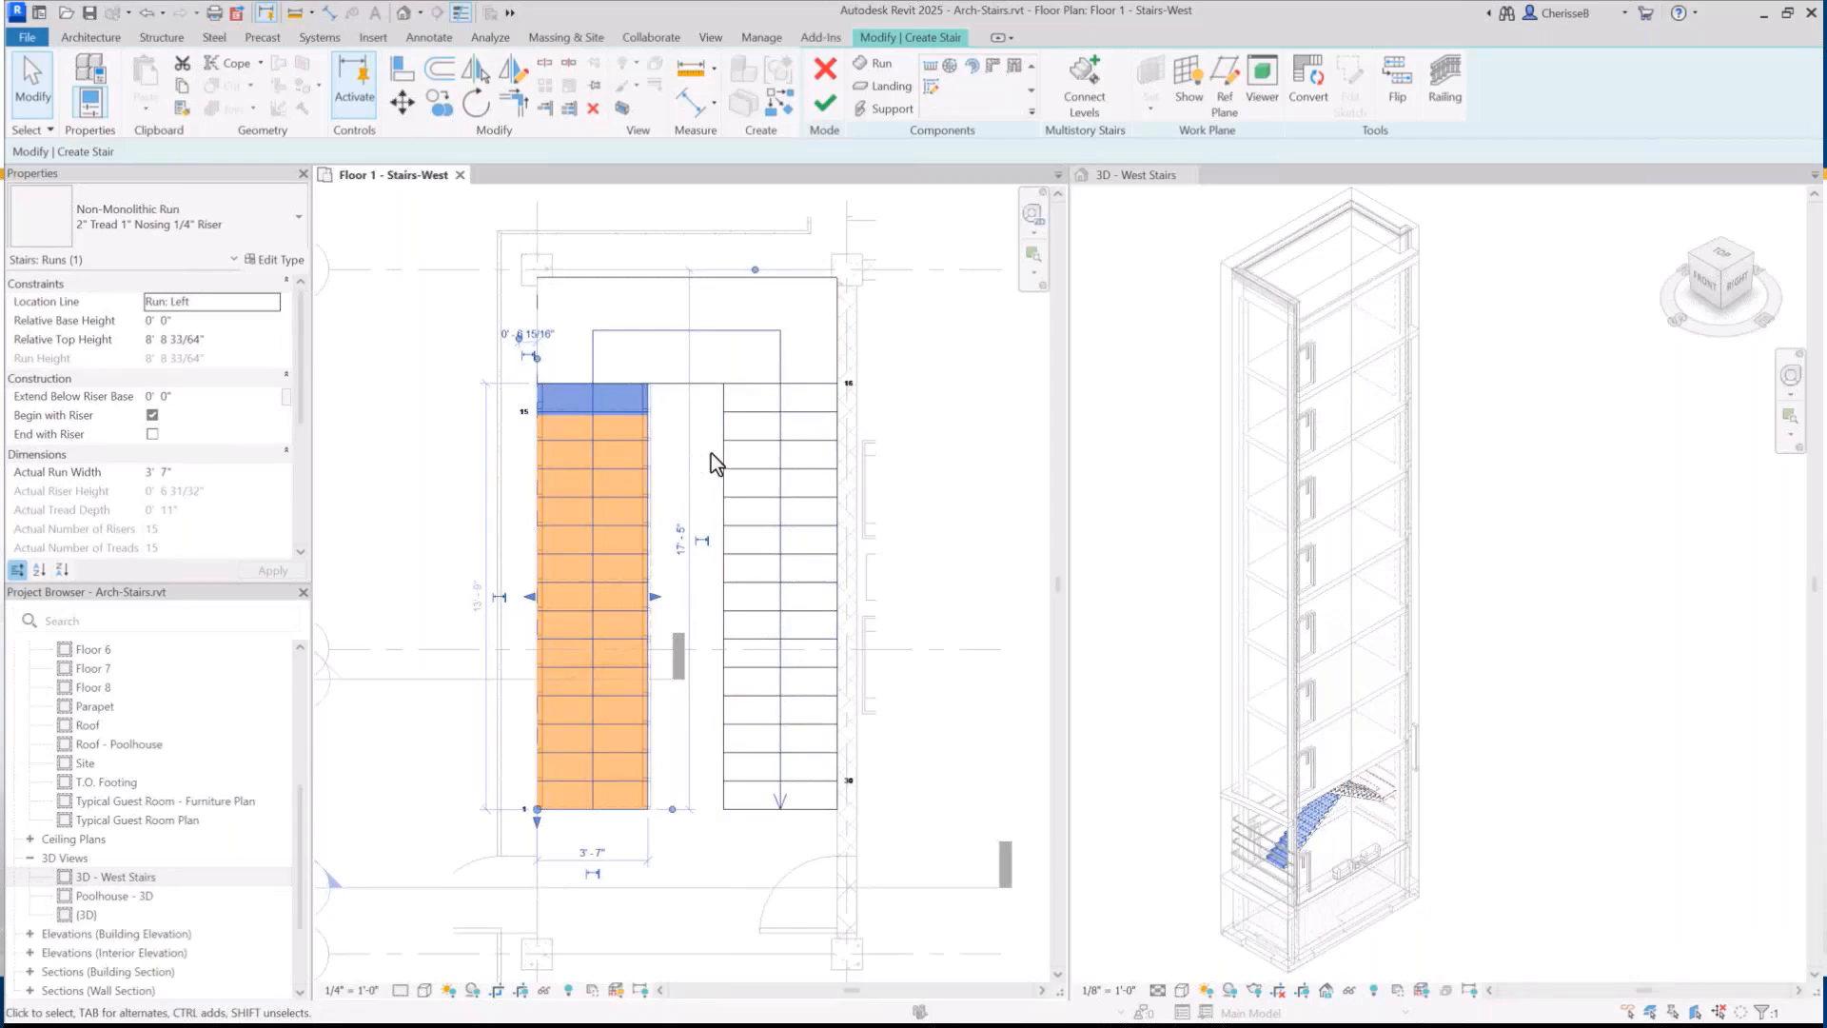
key(Escape)
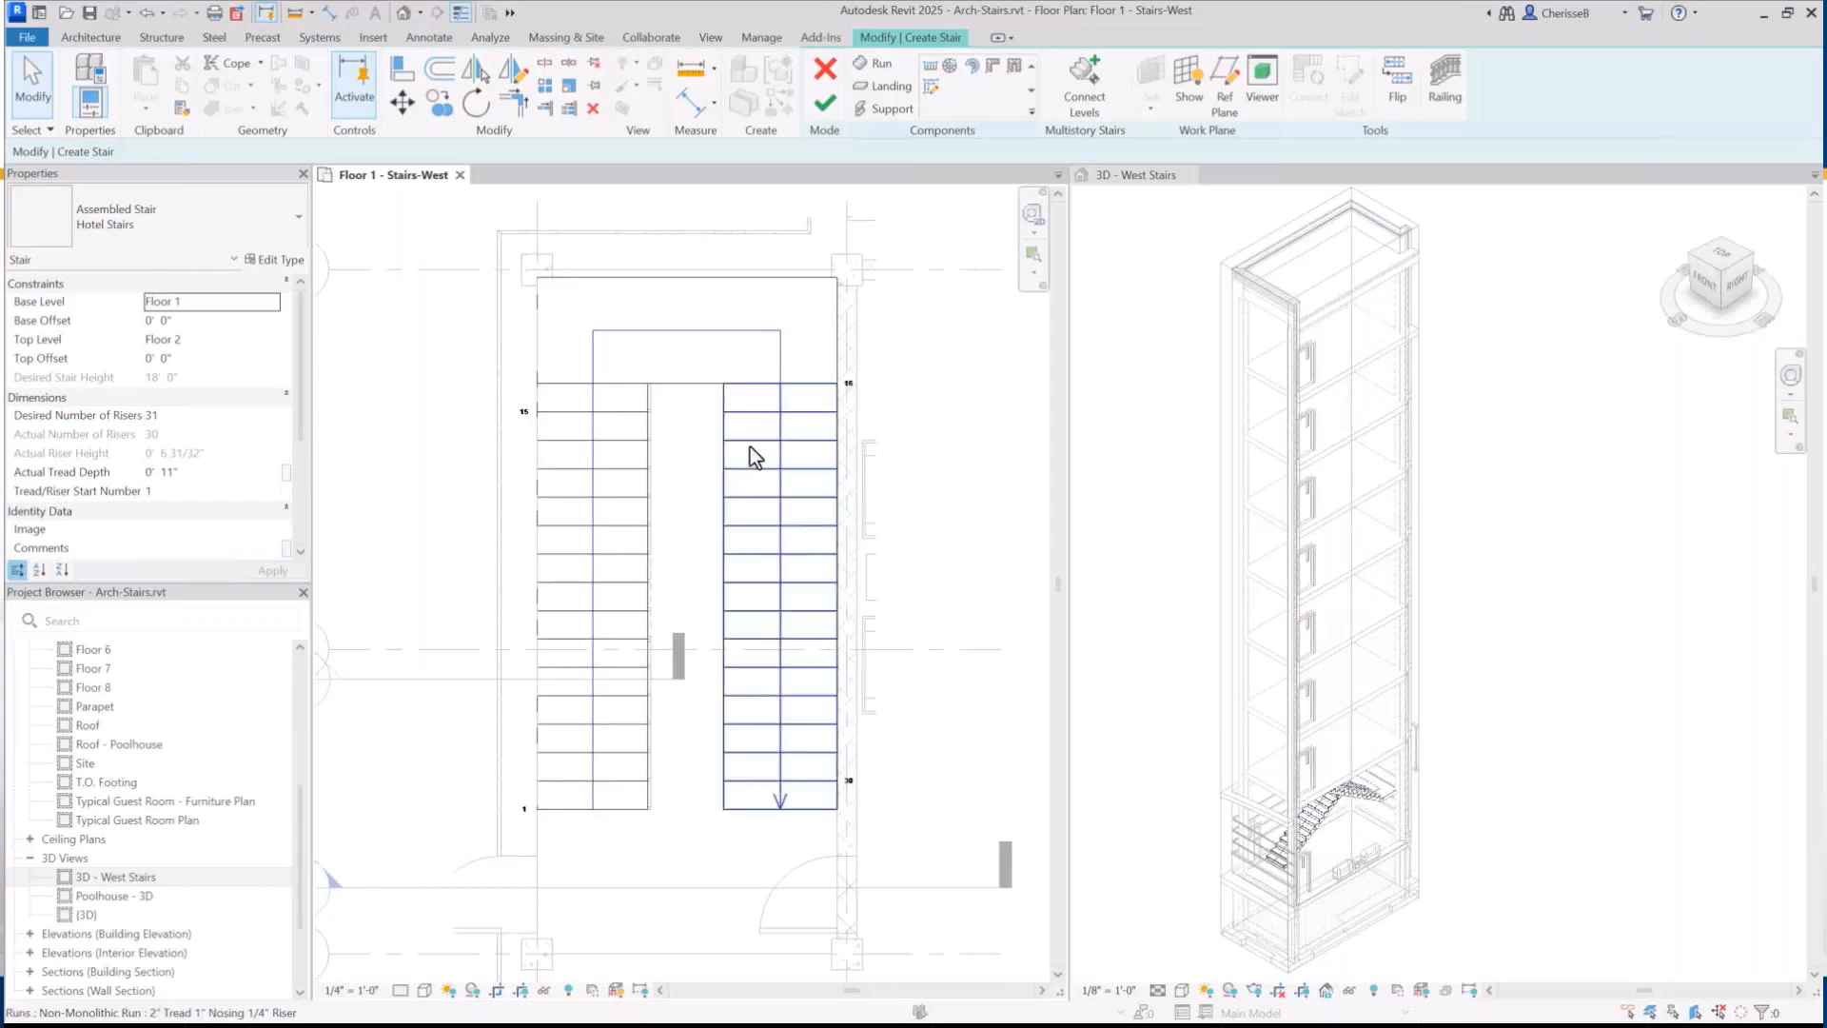
click(750, 448)
click(914, 399)
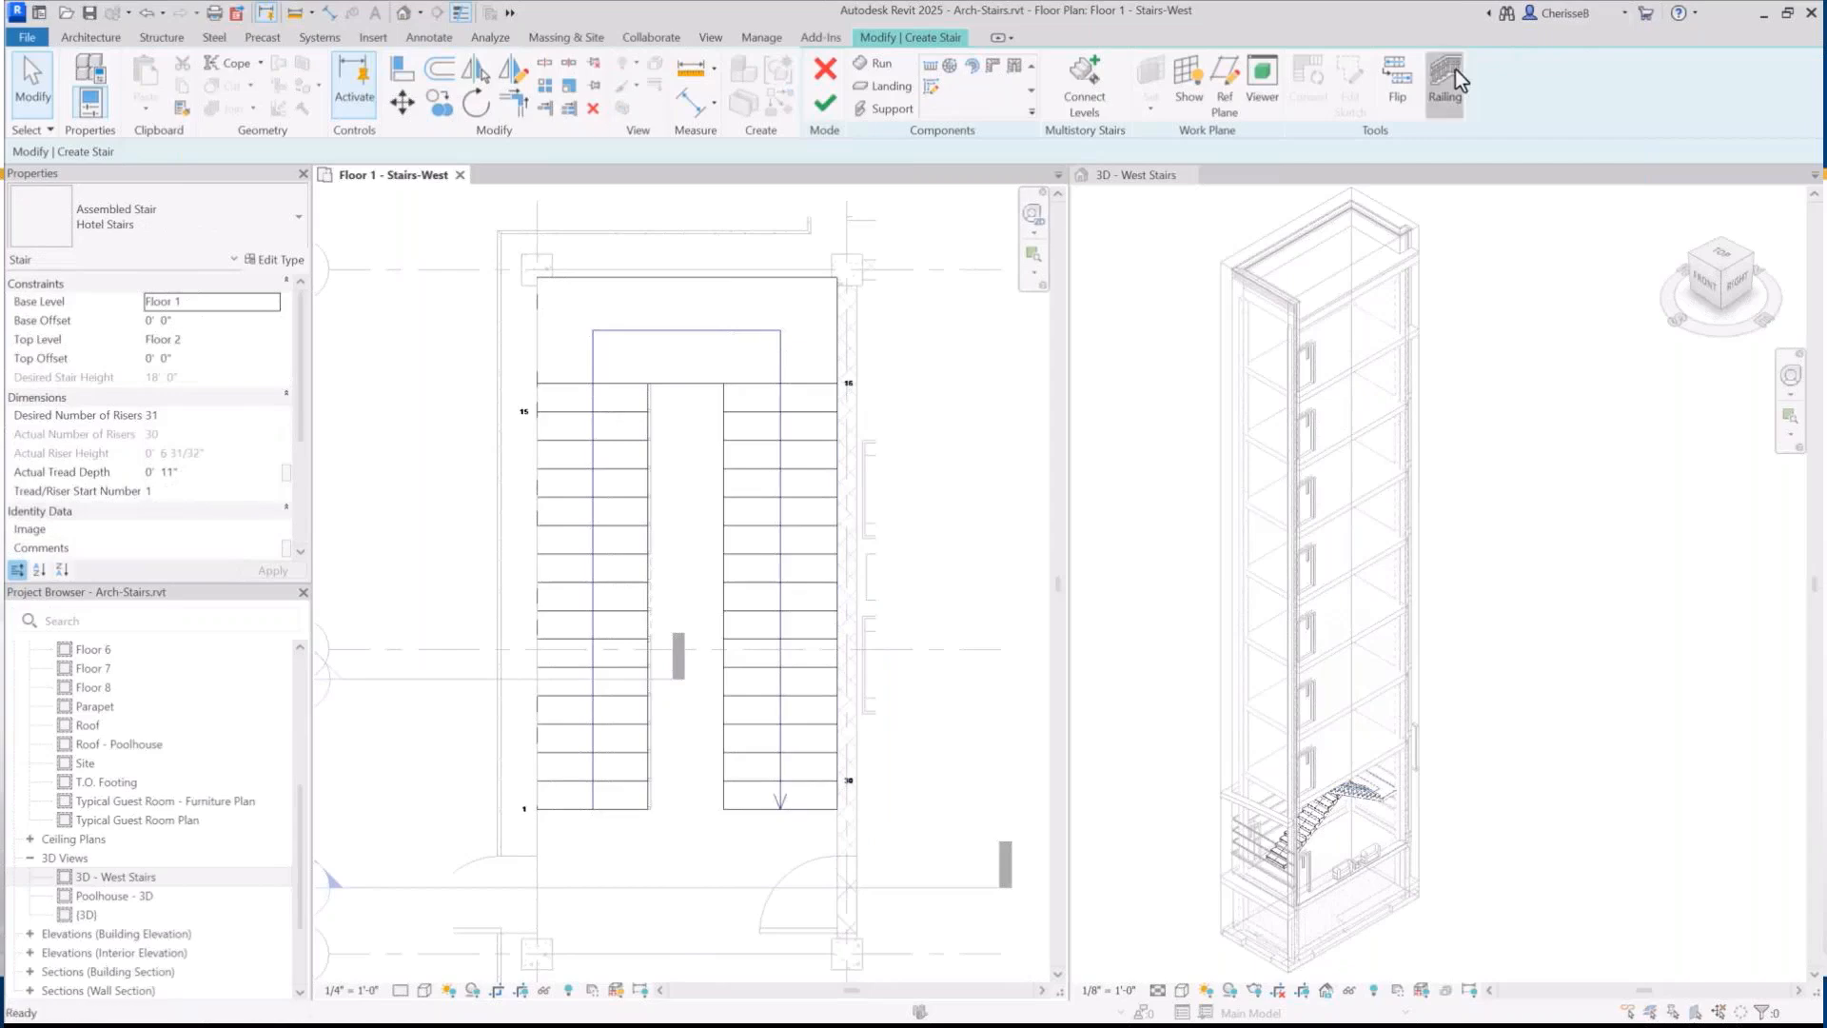
Set the stair to be created without railings, finish it and dismiss the warning
click(1455, 74)
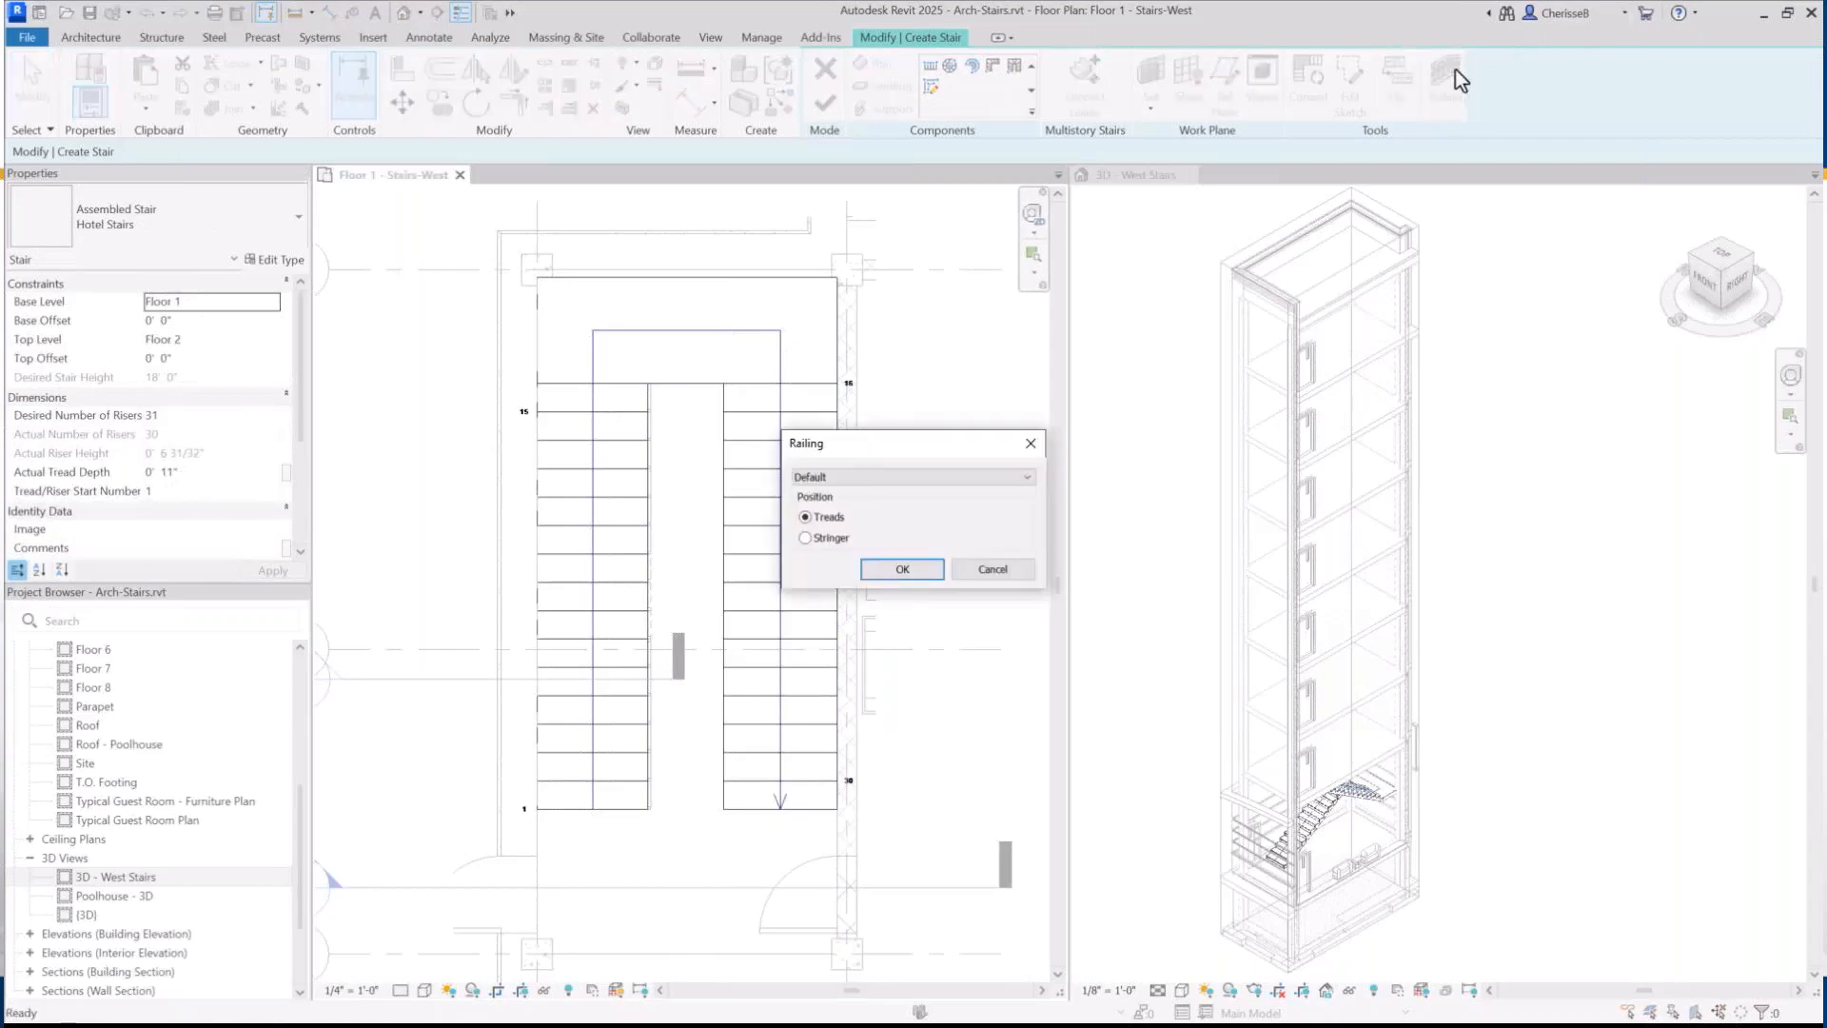
click(910, 484)
click(854, 603)
click(891, 567)
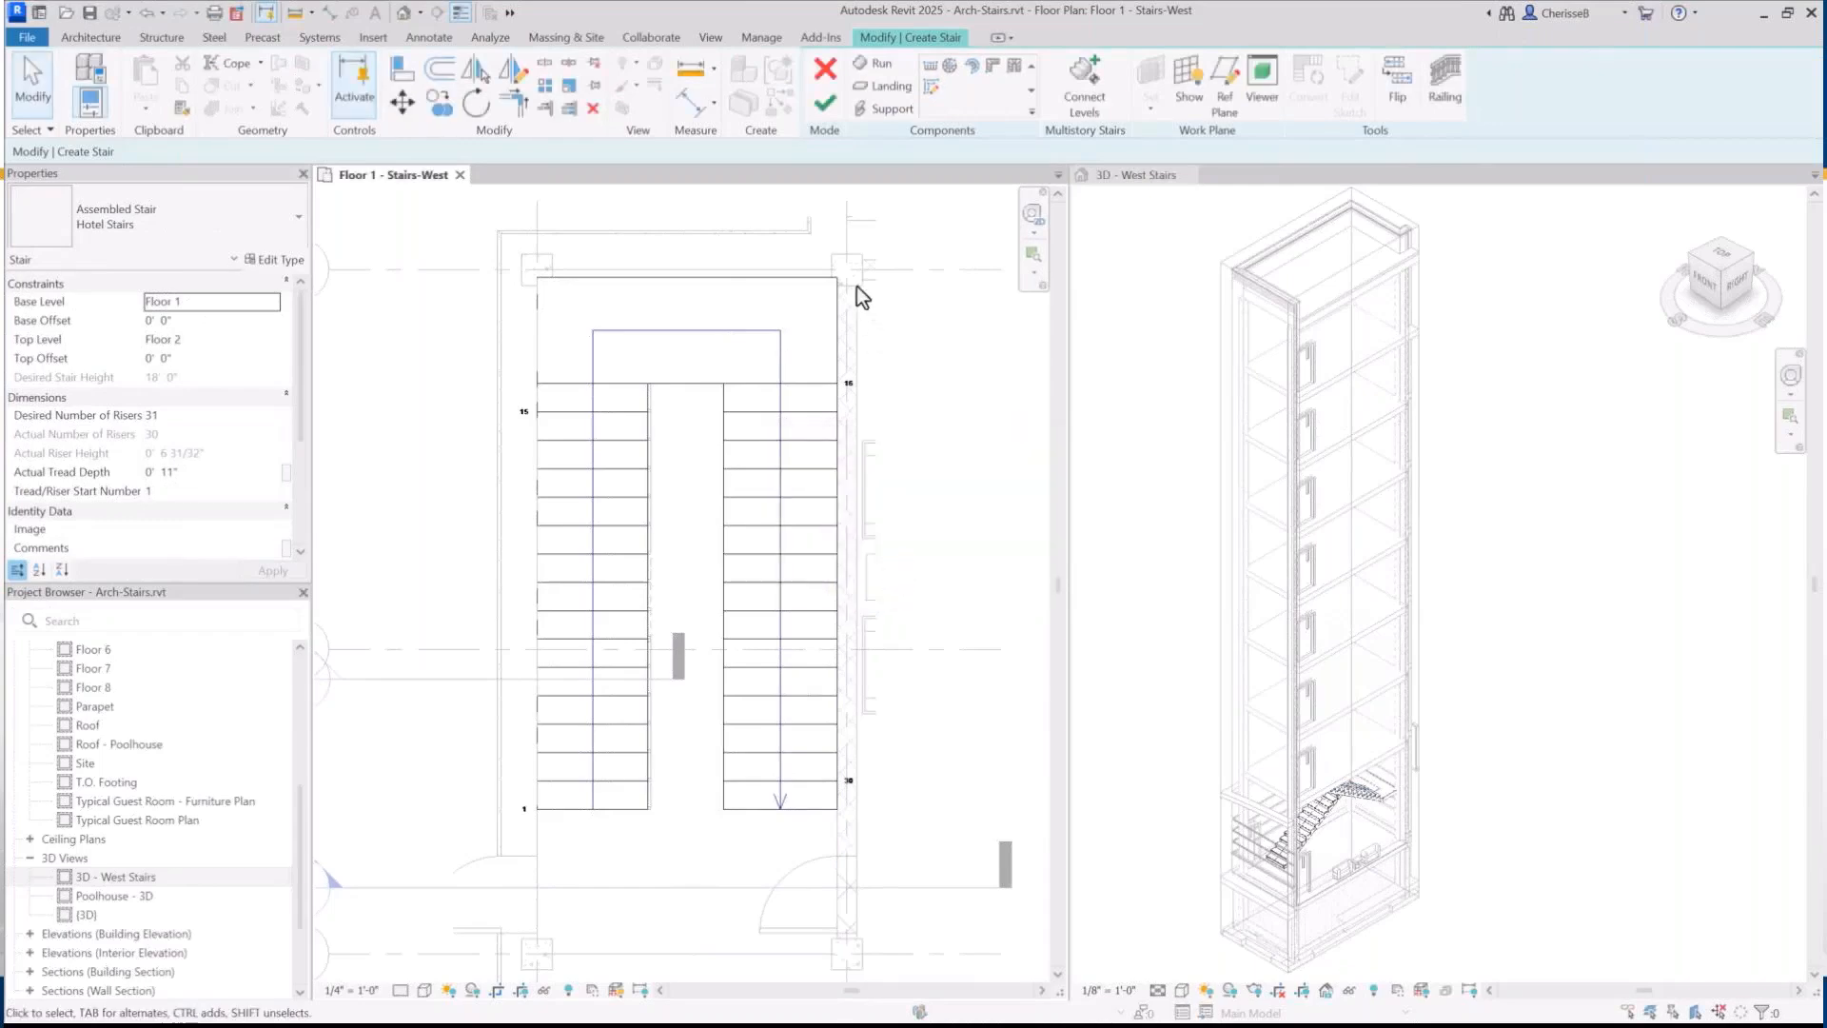
click(825, 103)
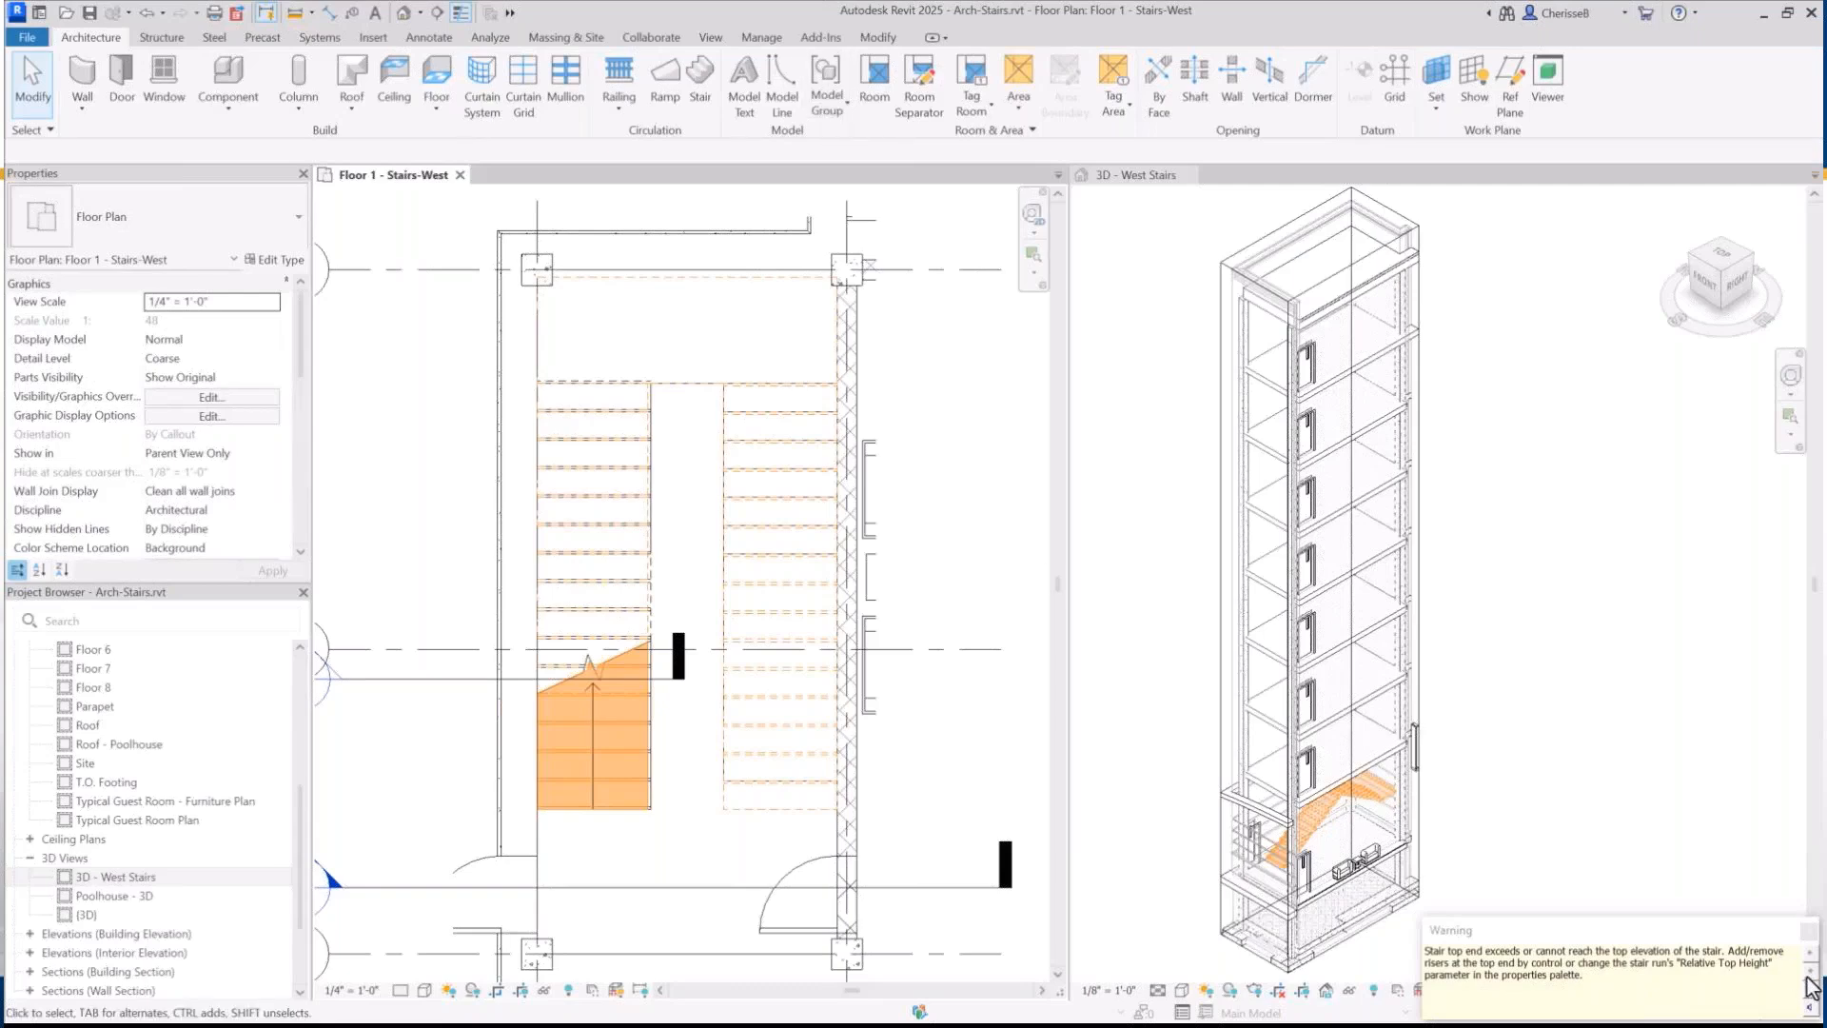
click(1808, 930)
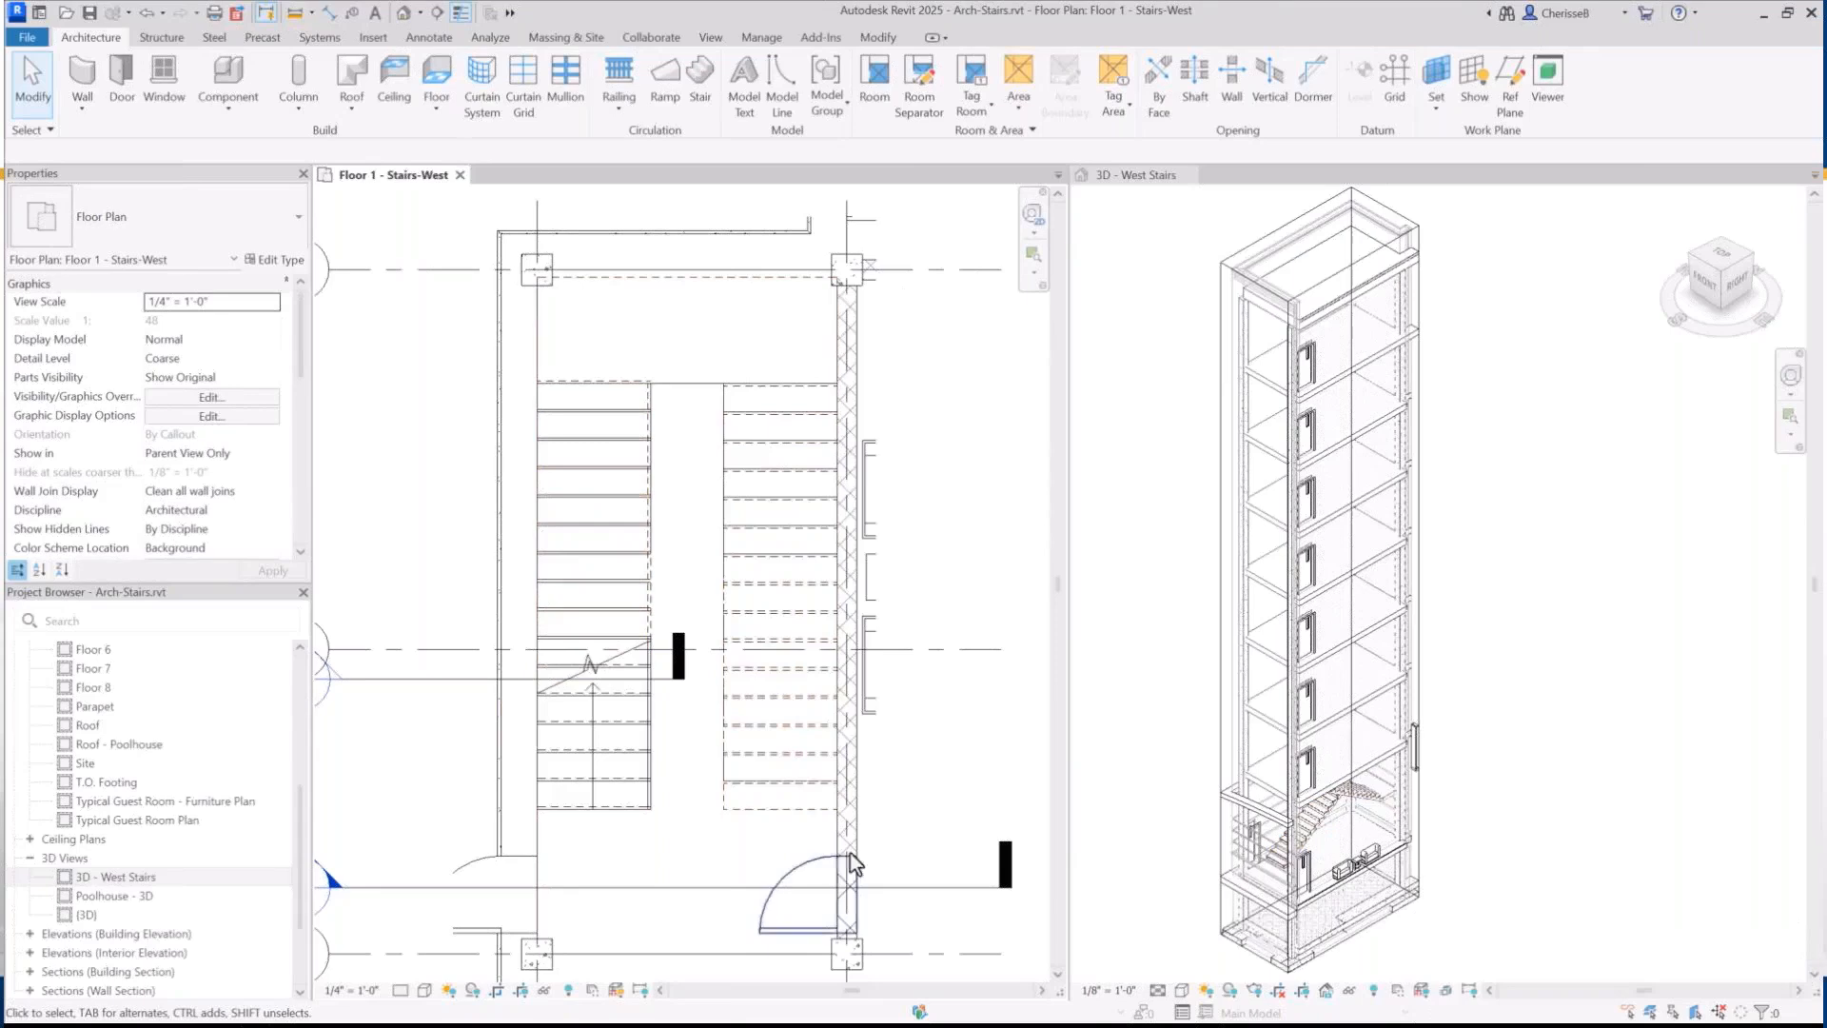
Edit the stair and extend the end of the grid B run by one riser to 16 risers, reaching 18' 0", and finish
click(744, 800)
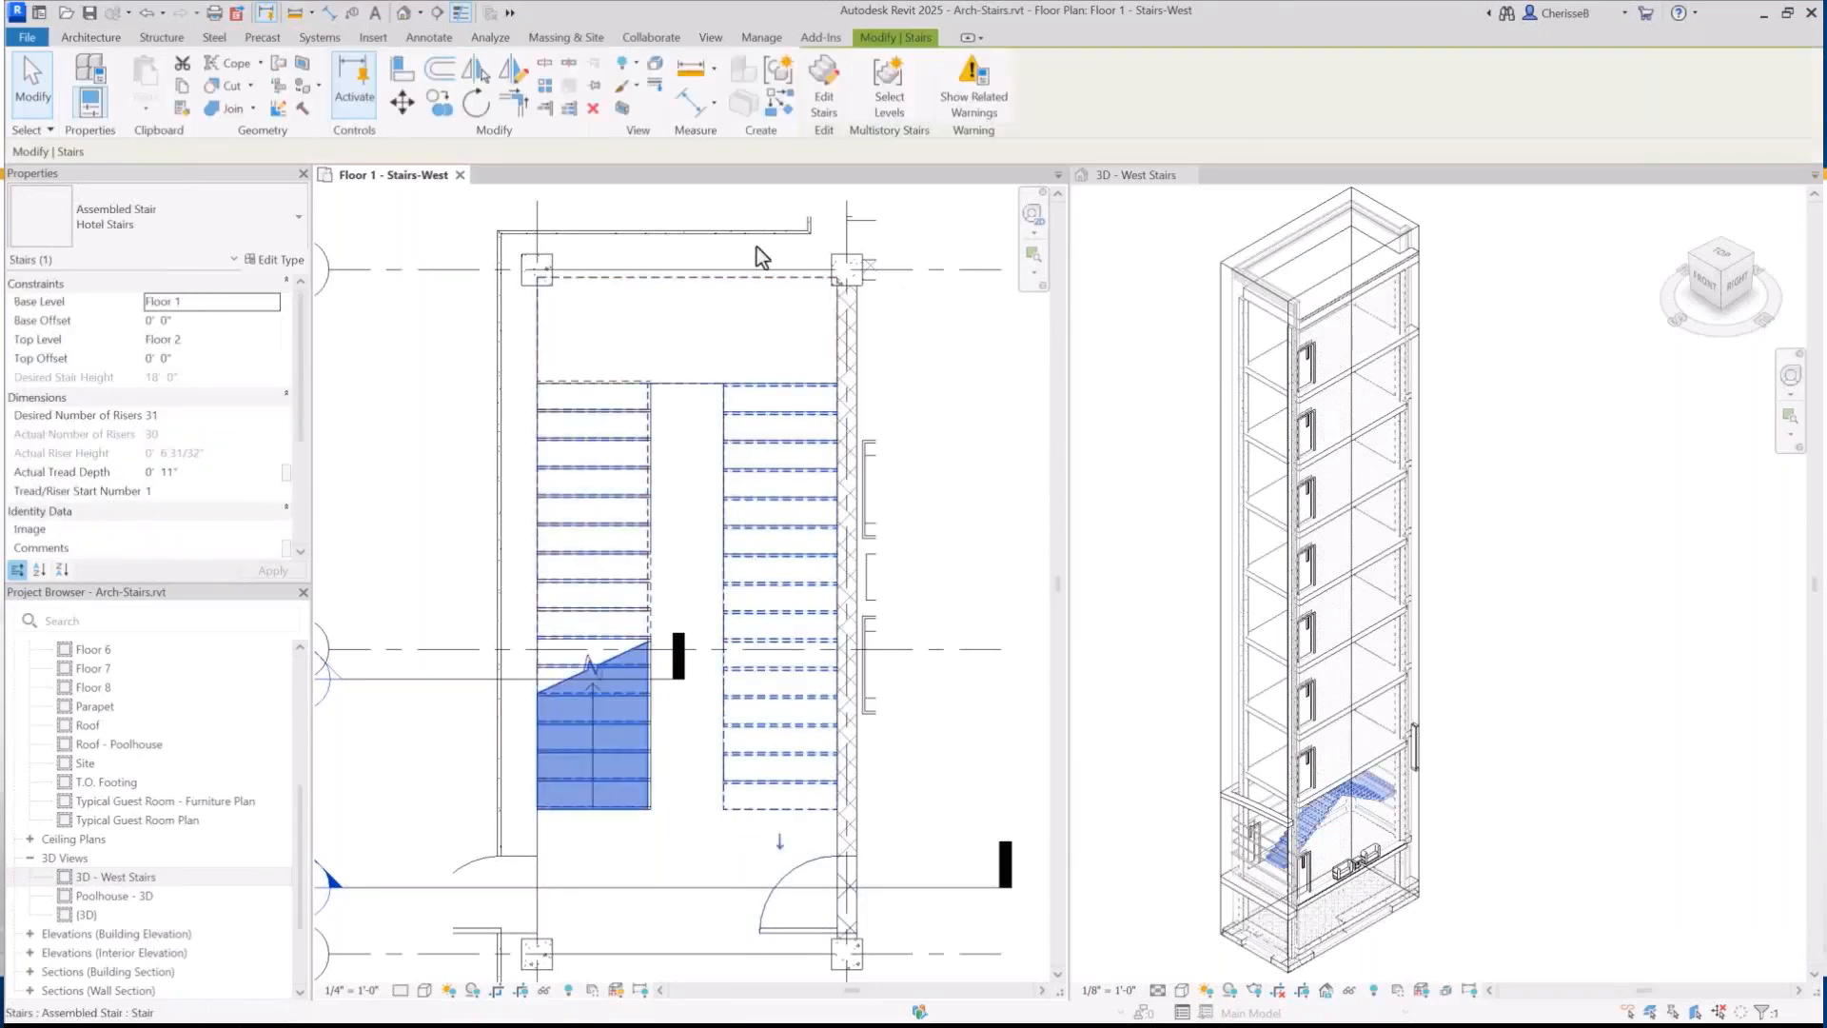
click(818, 81)
click(800, 814)
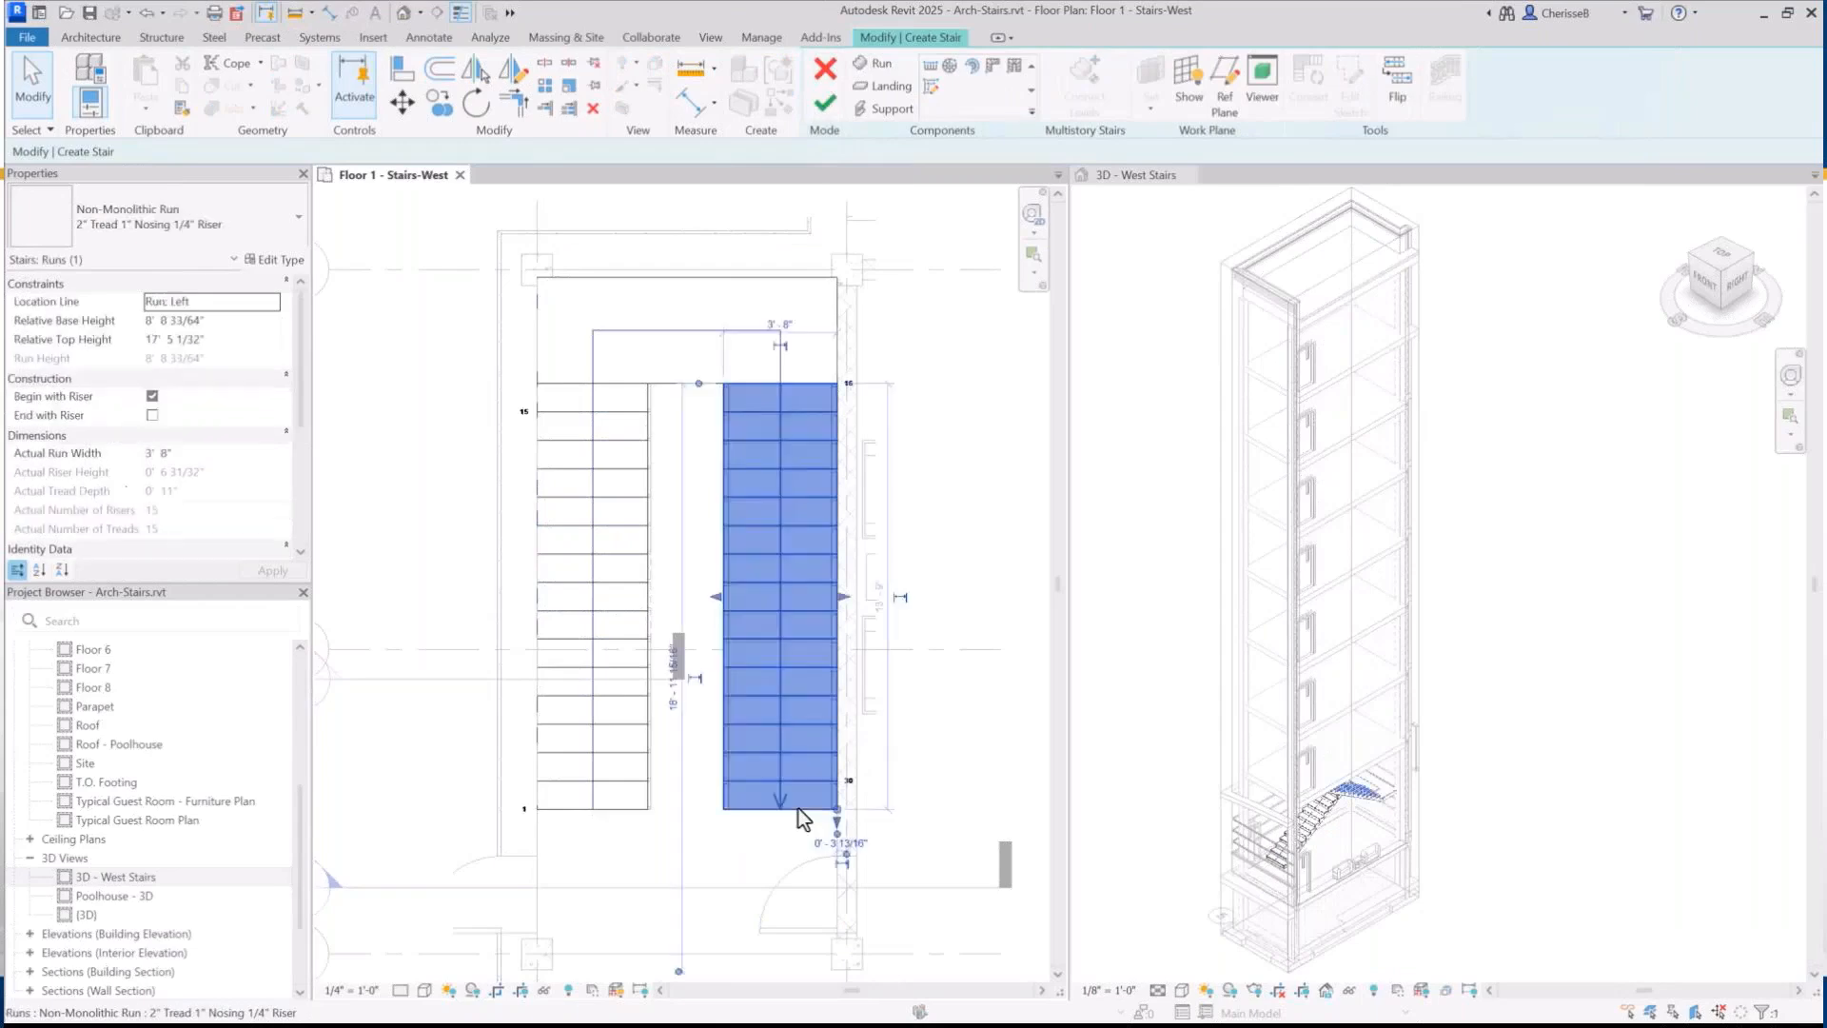
drag(837, 820, 837, 837)
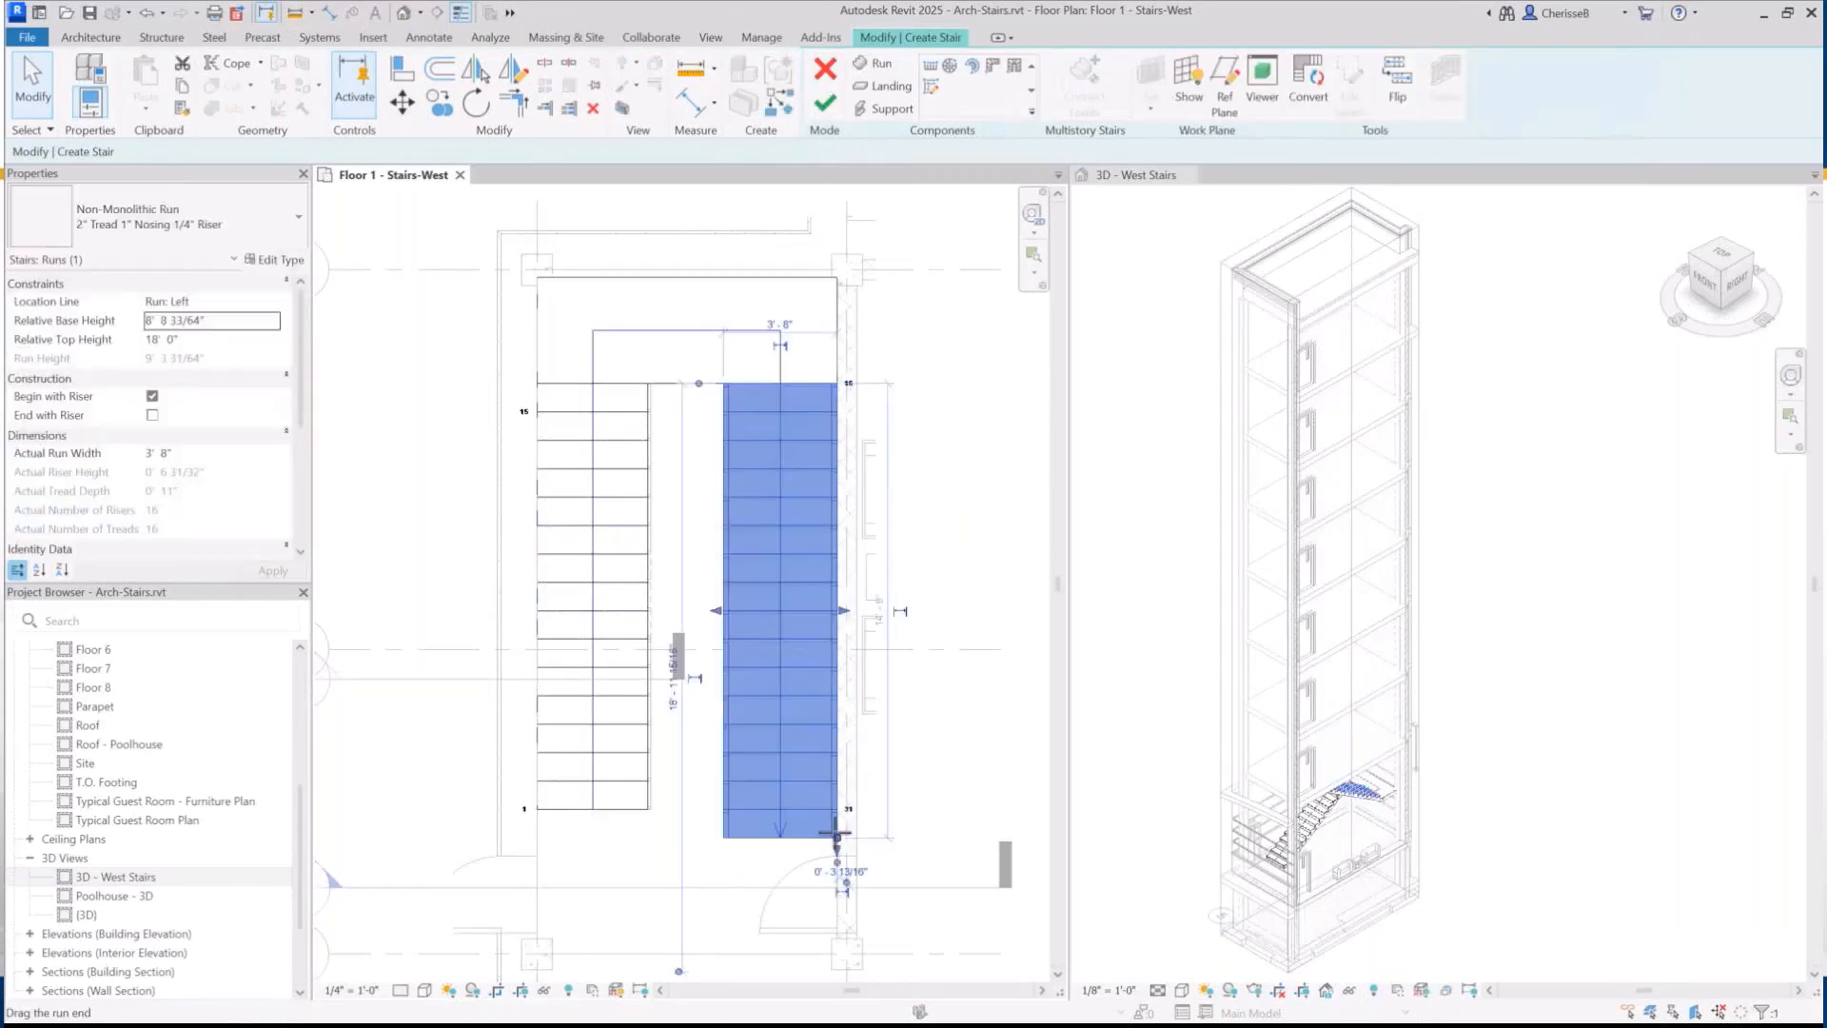
click(824, 105)
Check the stair's runs and landing between Floor 1 and Floor 2 from the right side in the 3D - West Stairs view
click(1139, 533)
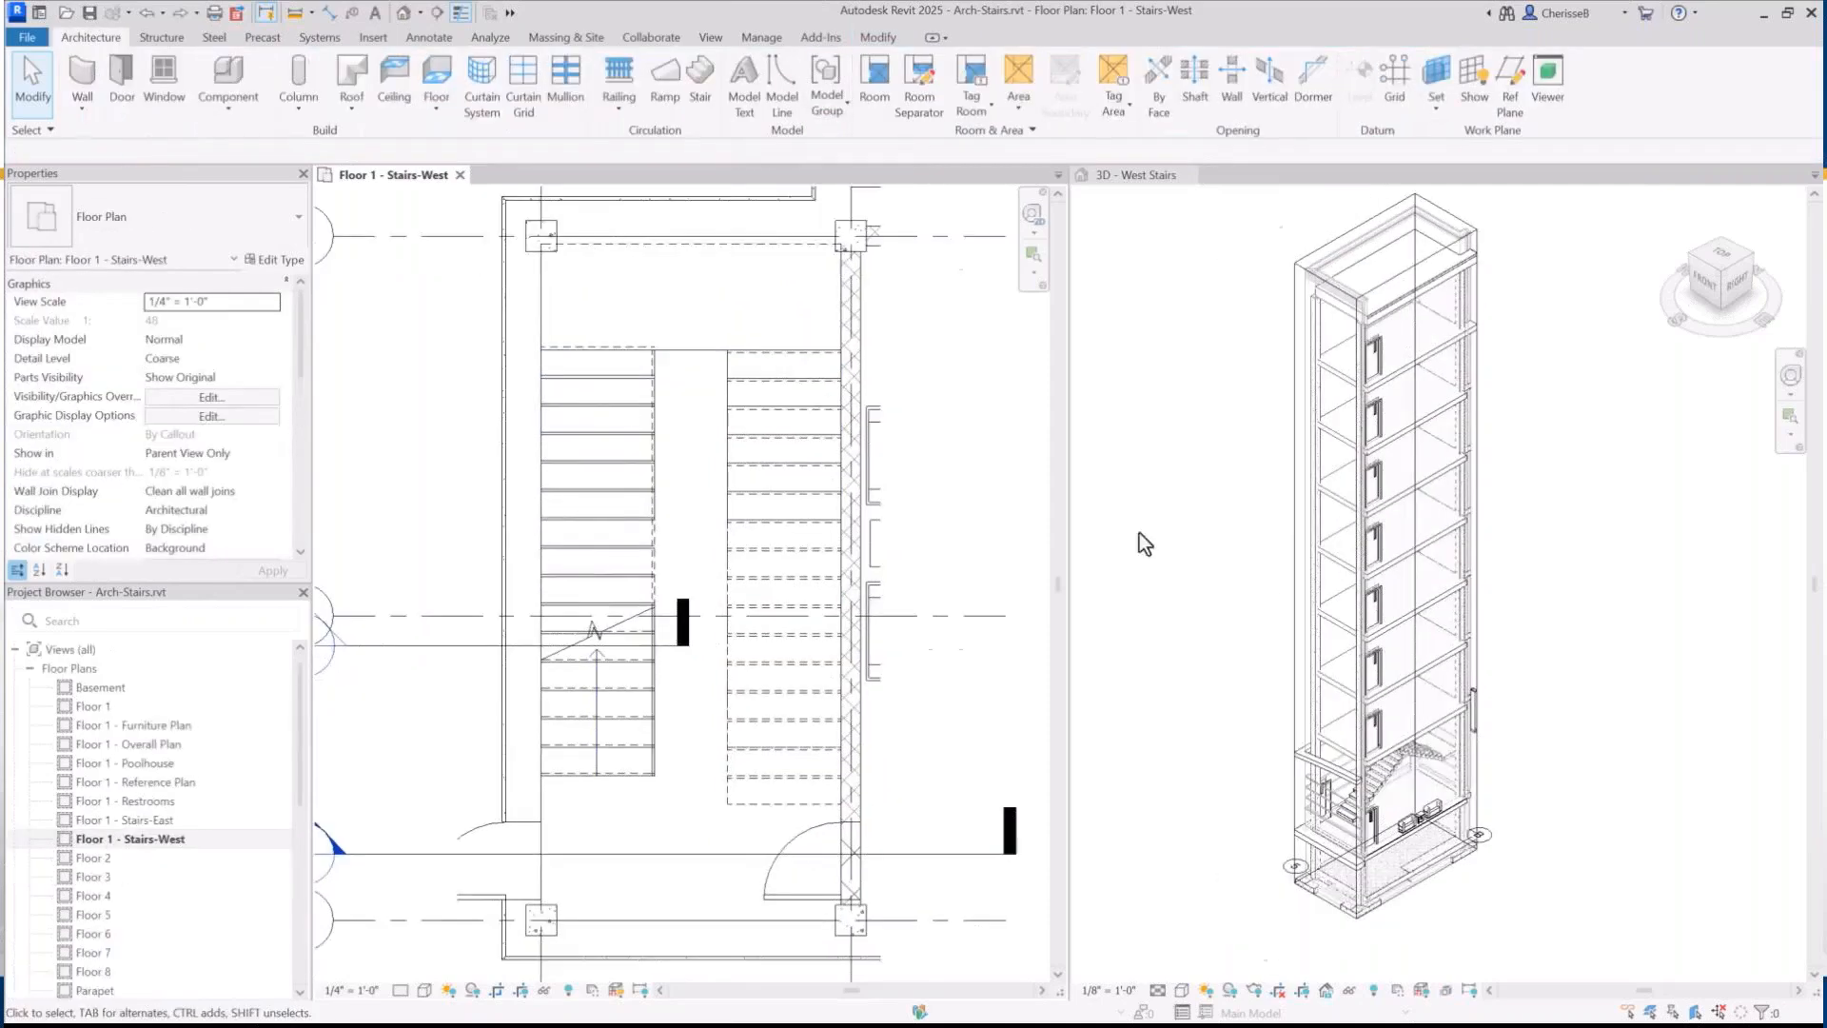
click(1747, 293)
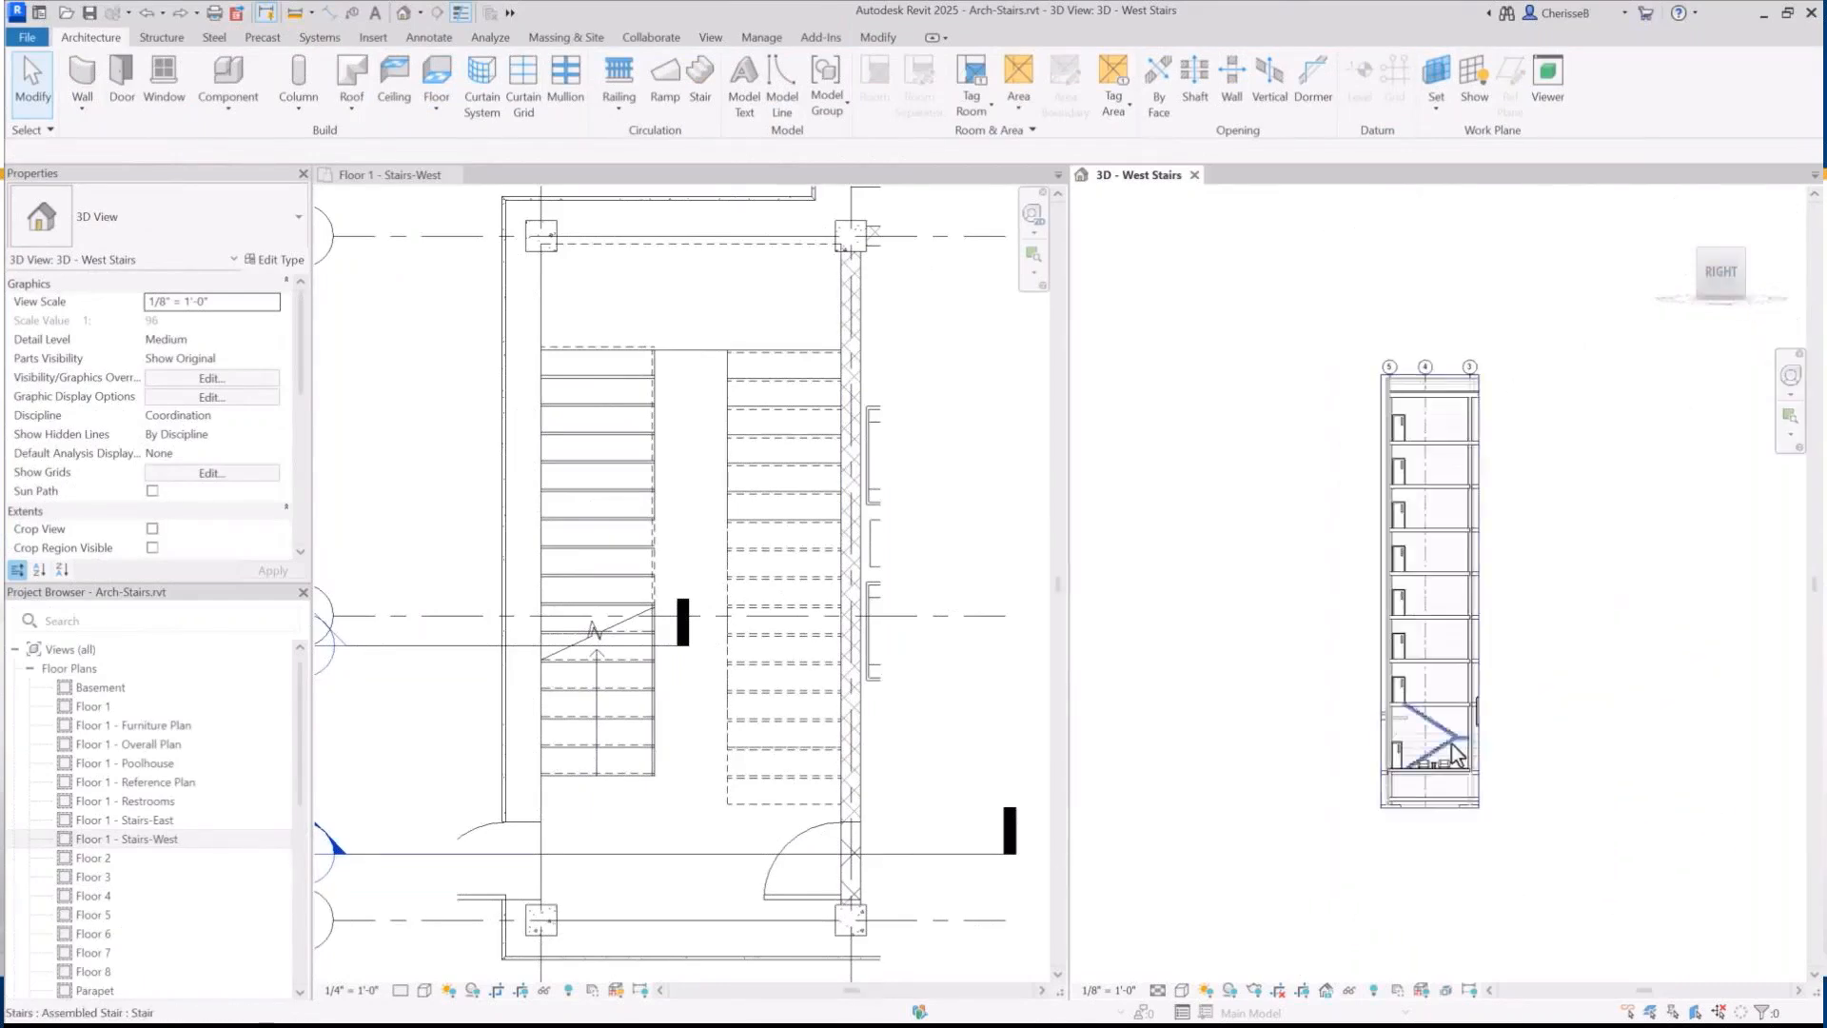
scroll(1407, 775, up, 4)
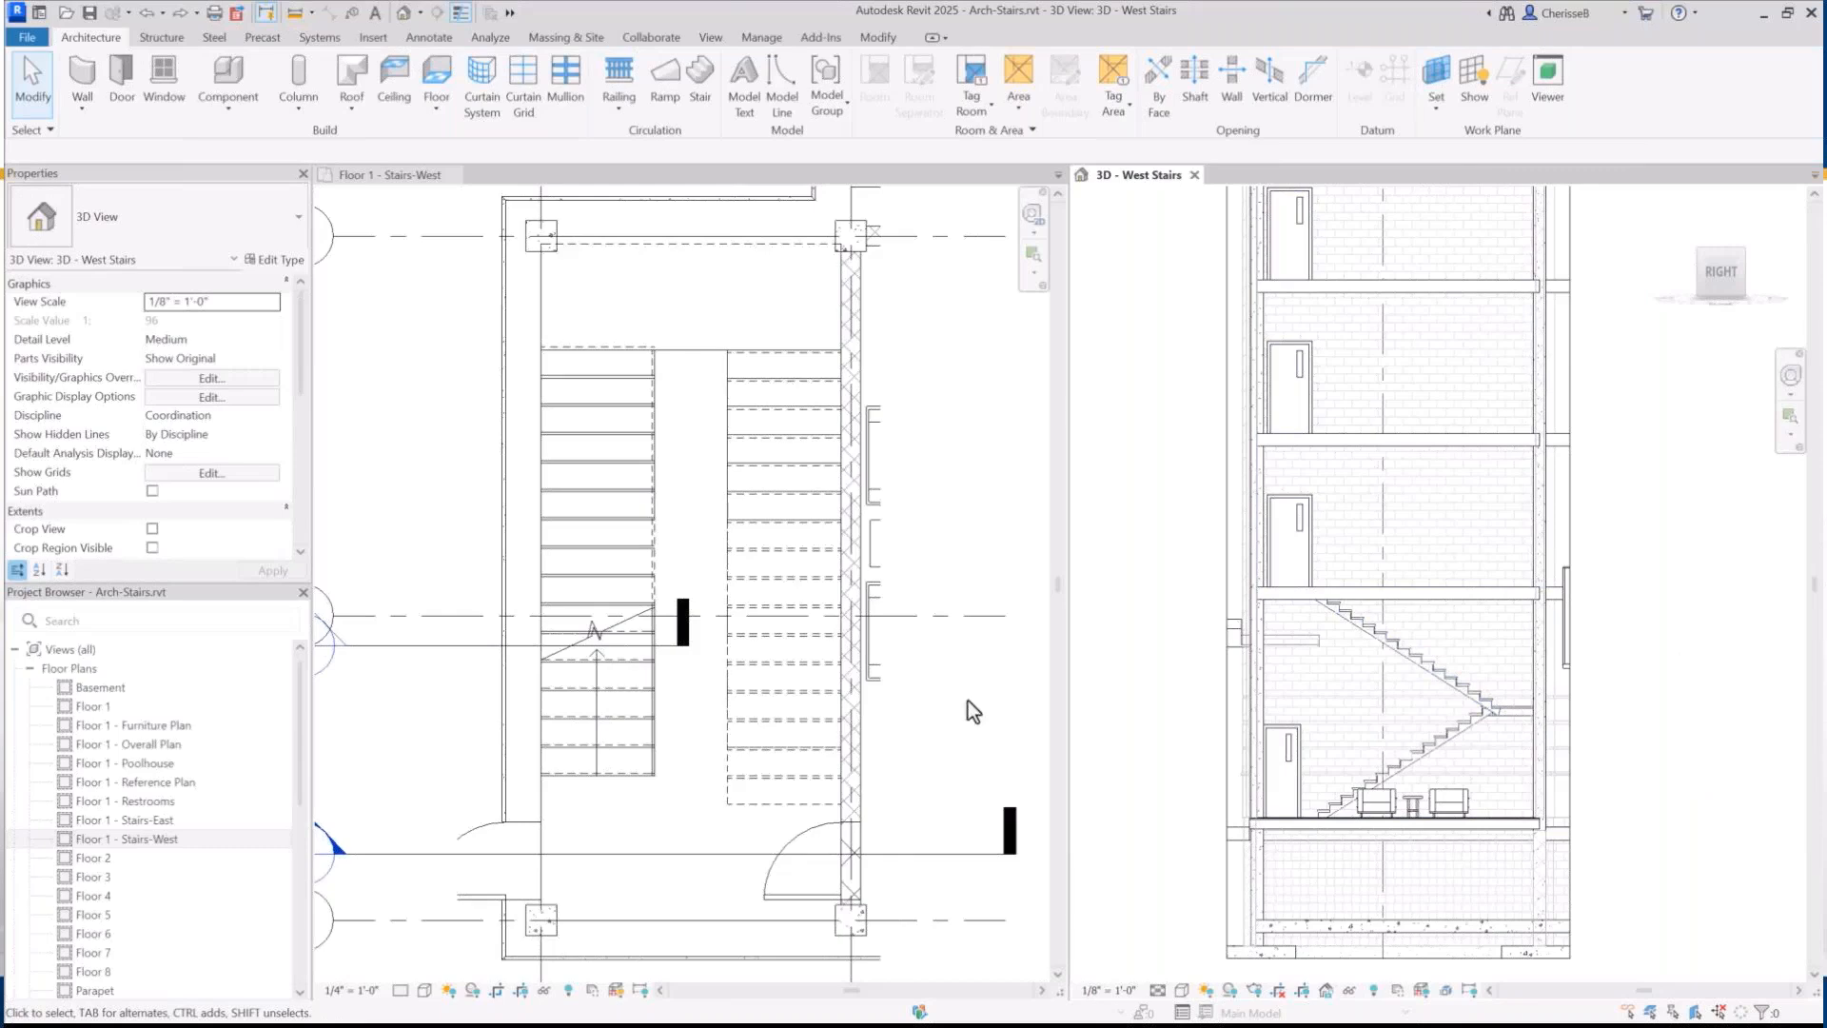
Close the 3D - West Stairs view, open the Floor 1 plan and close the Floor 1 - Stairs-West plan
click(1193, 175)
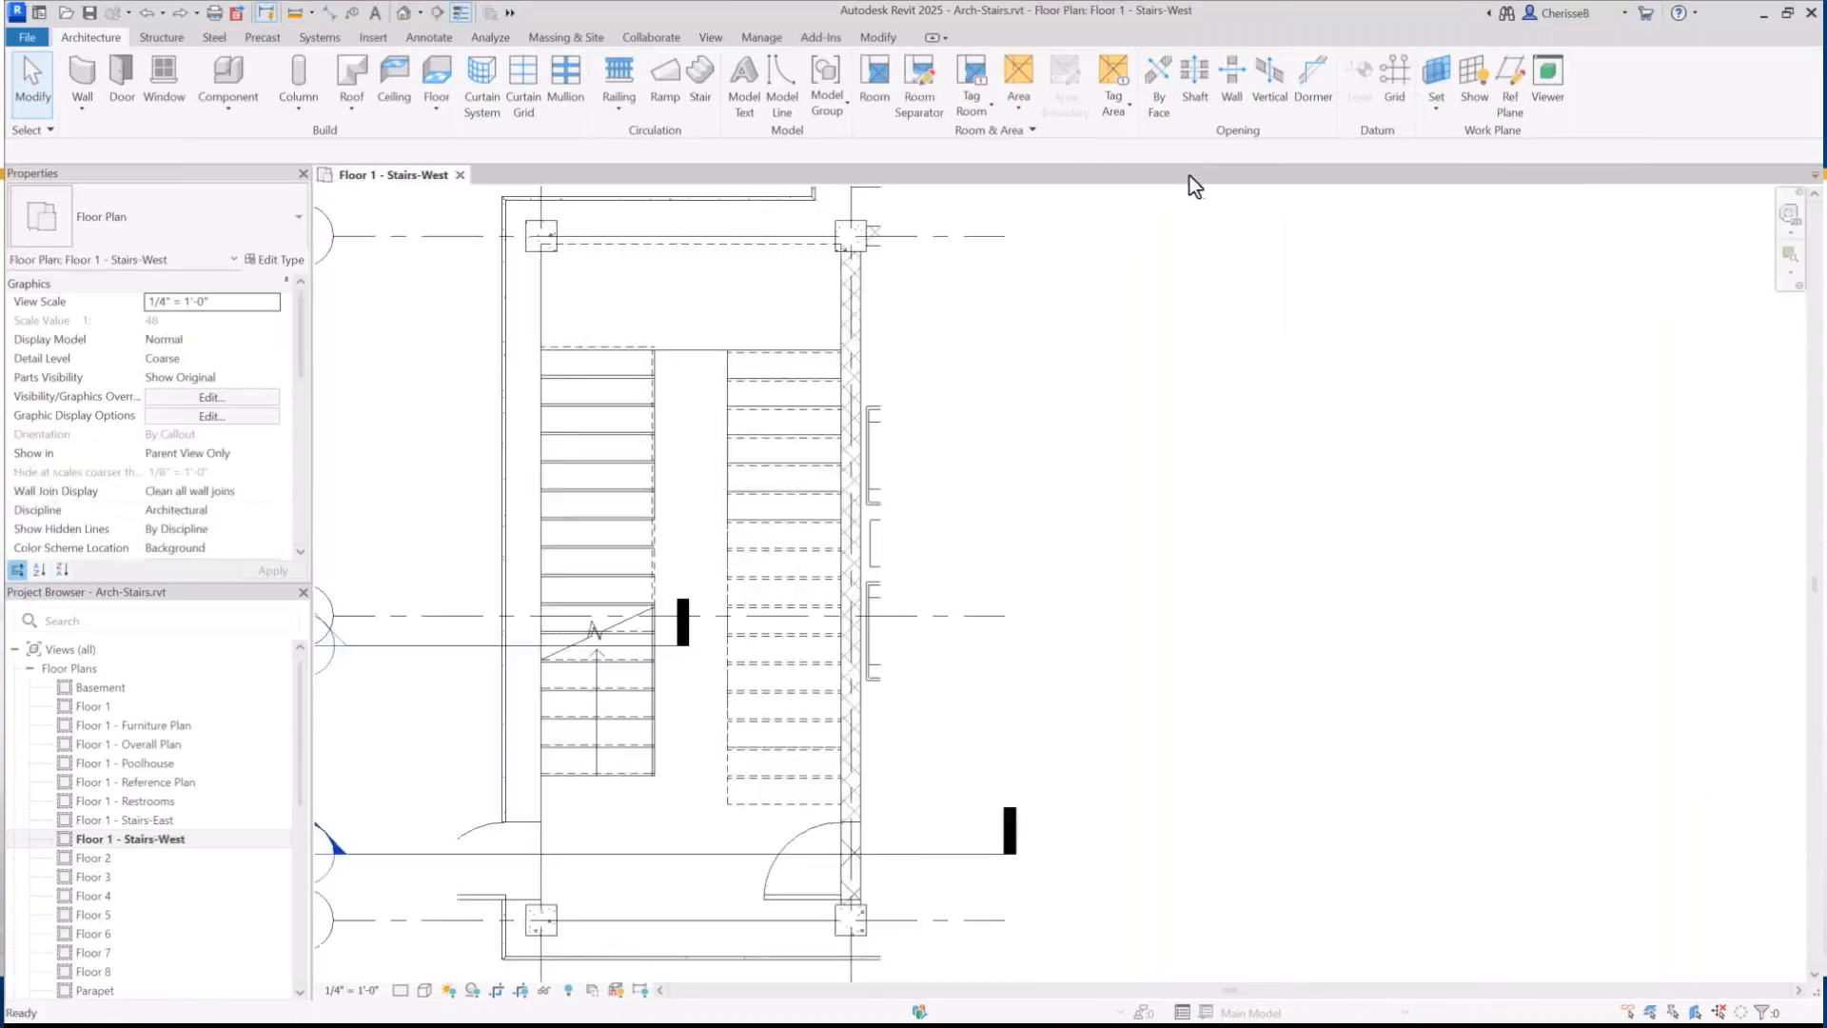
double_click(99, 710)
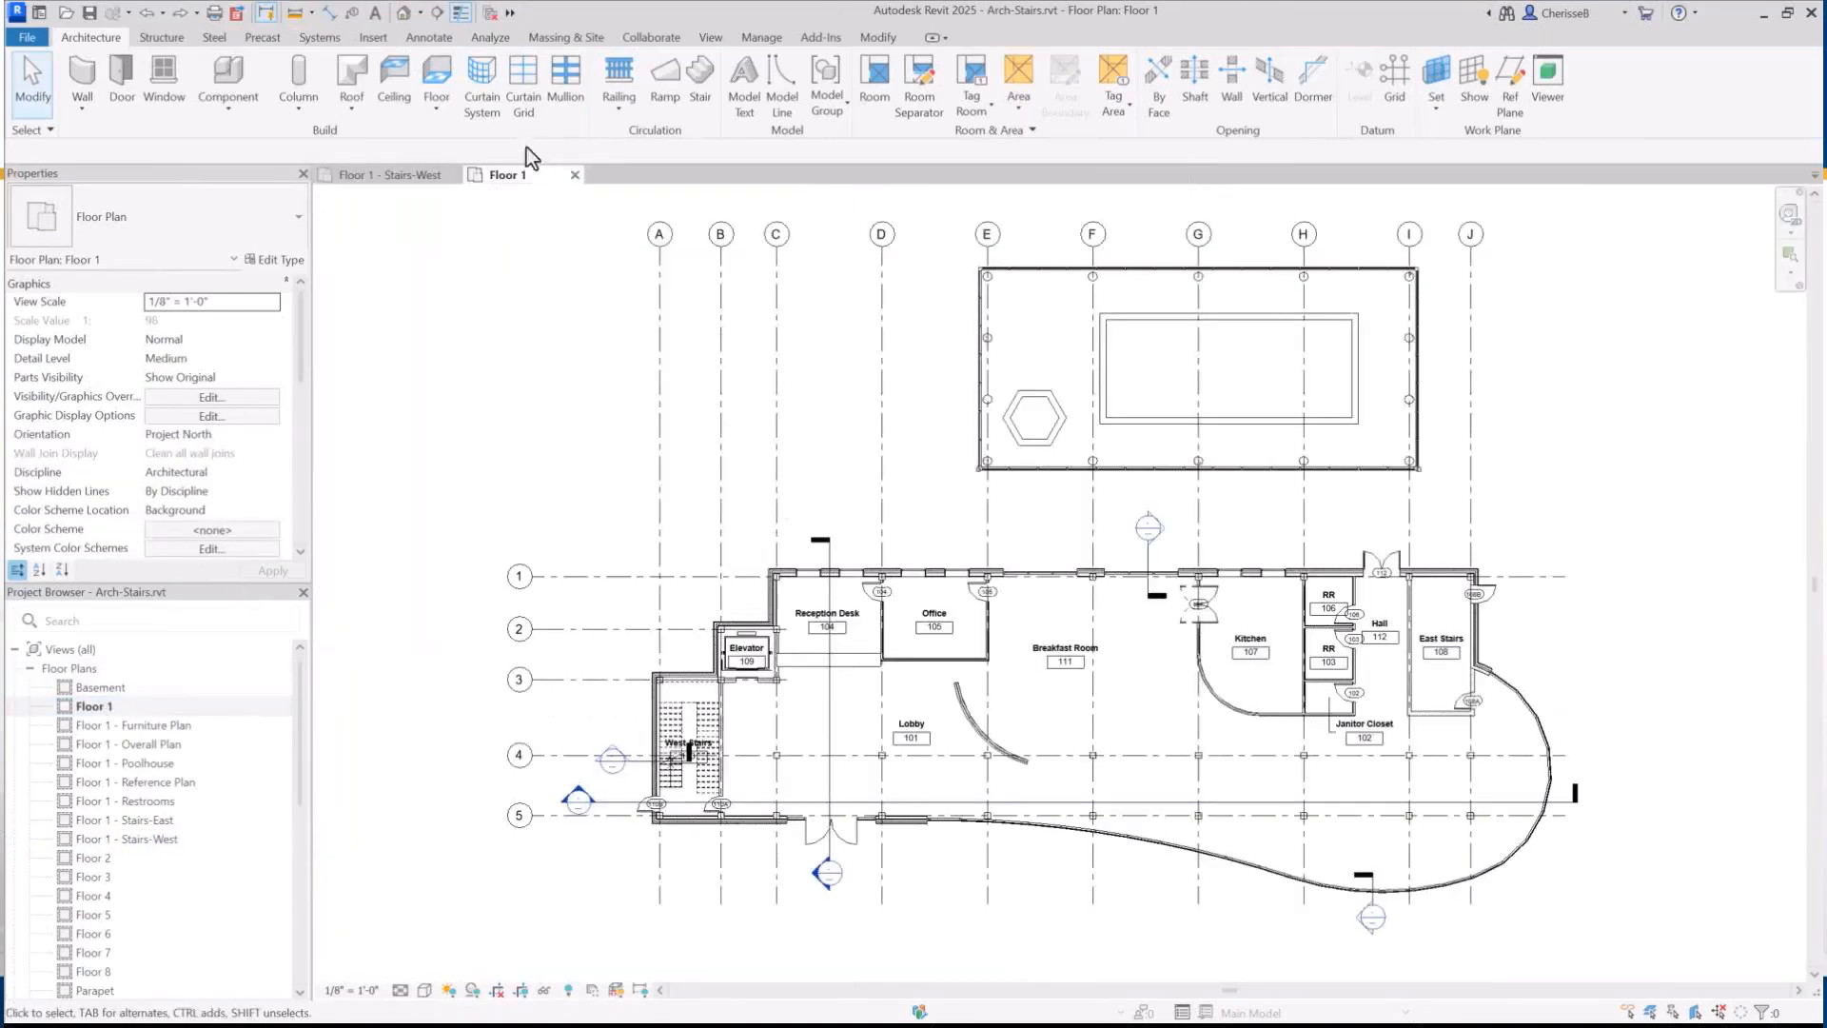
click(453, 176)
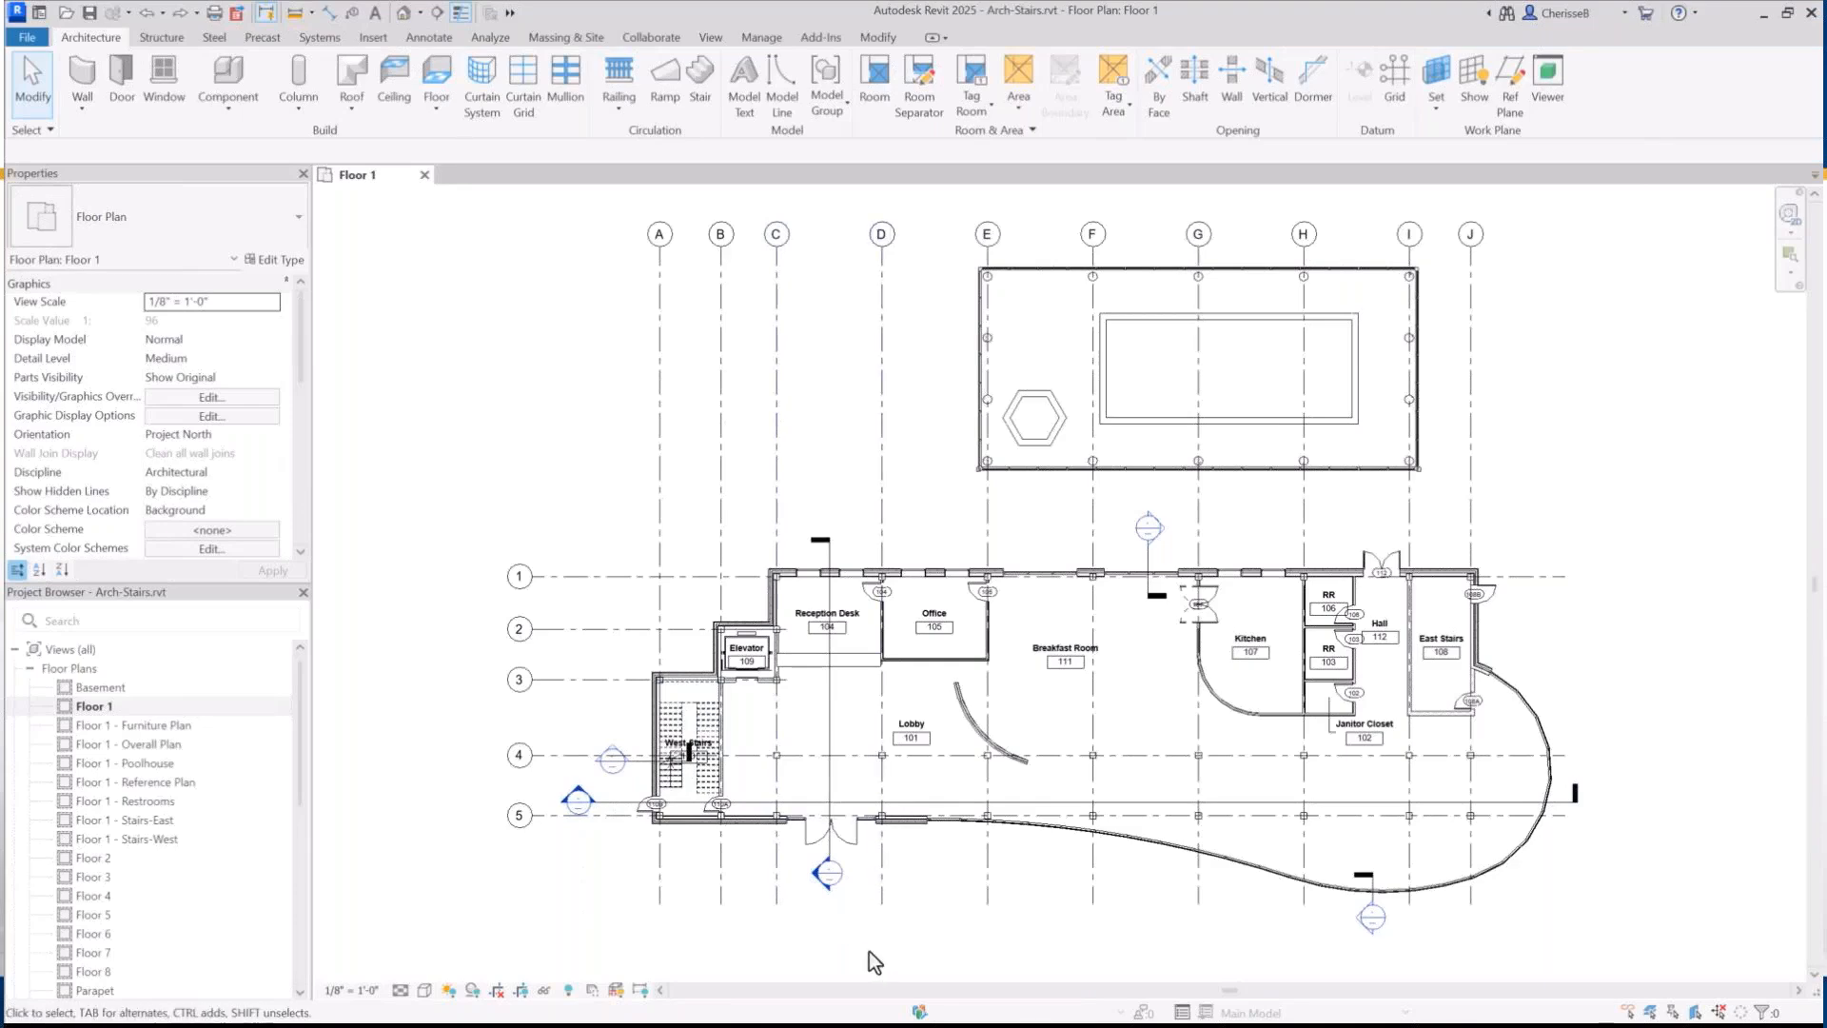
Set the underlay base level of the Floor 1 plan to Floor 1
middle_drag(885, 958, 905, 869)
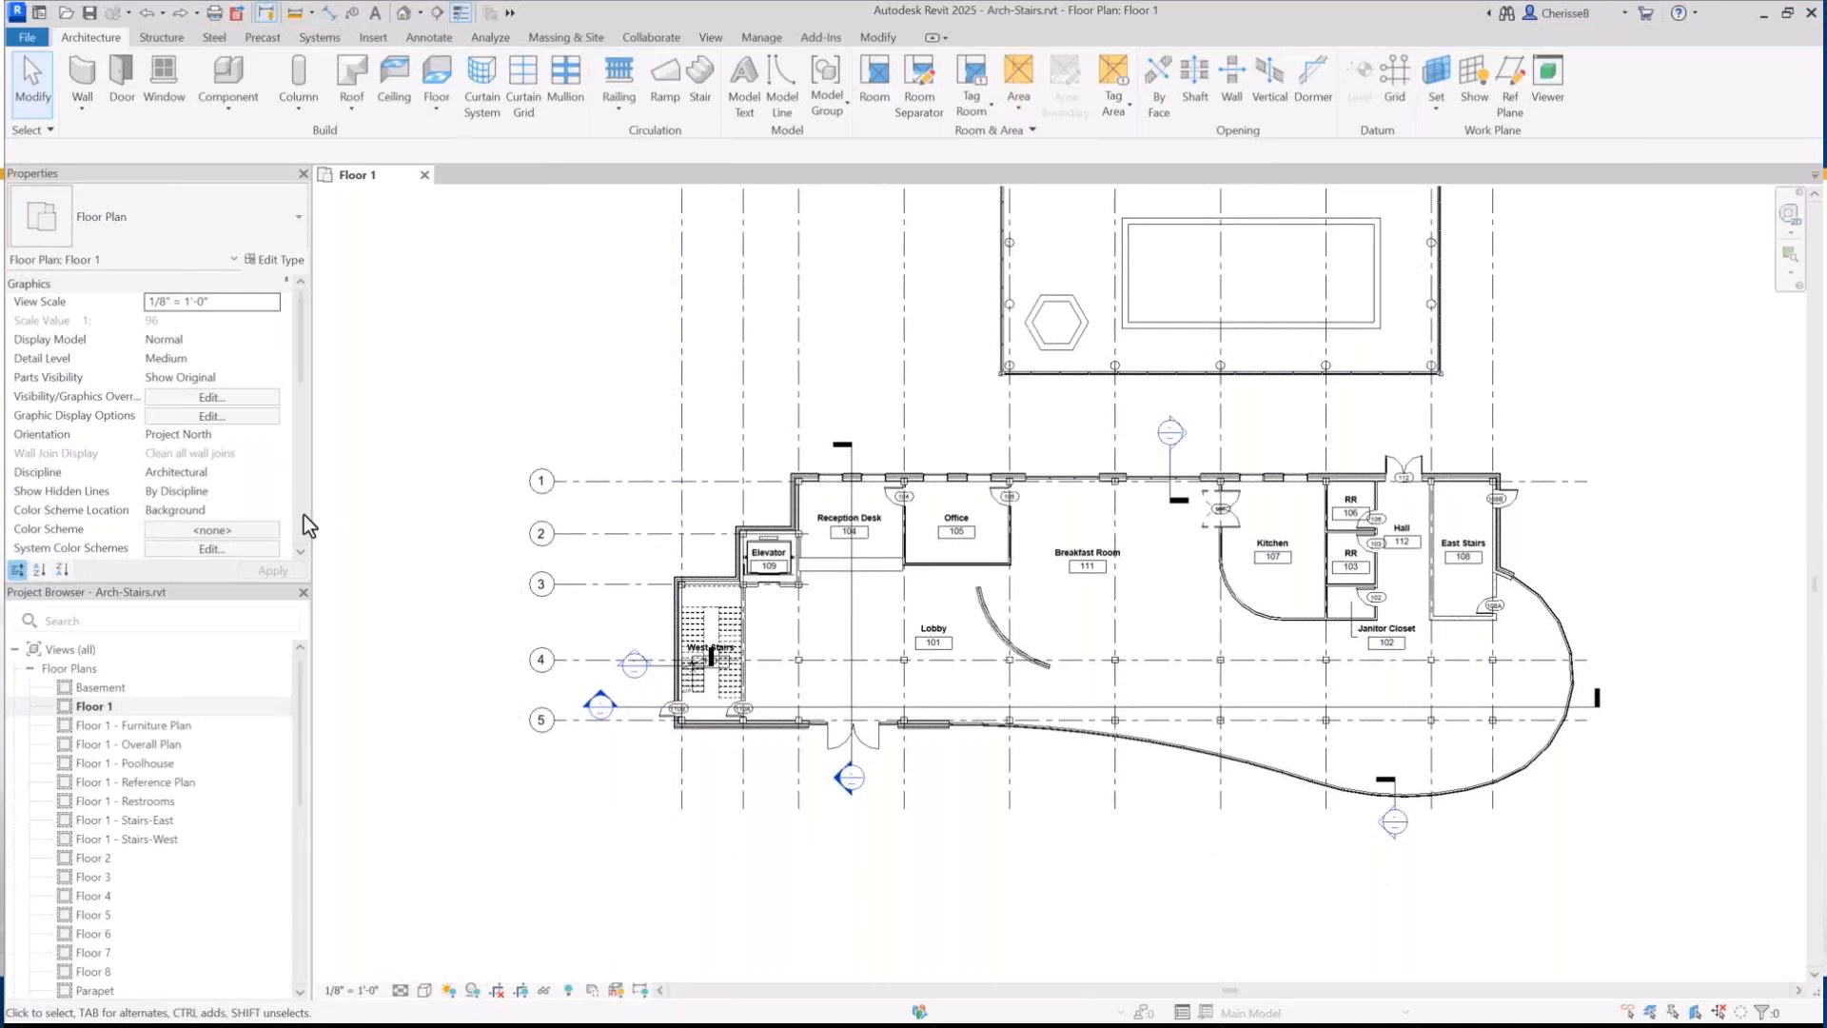
scroll(304, 516, down, 5)
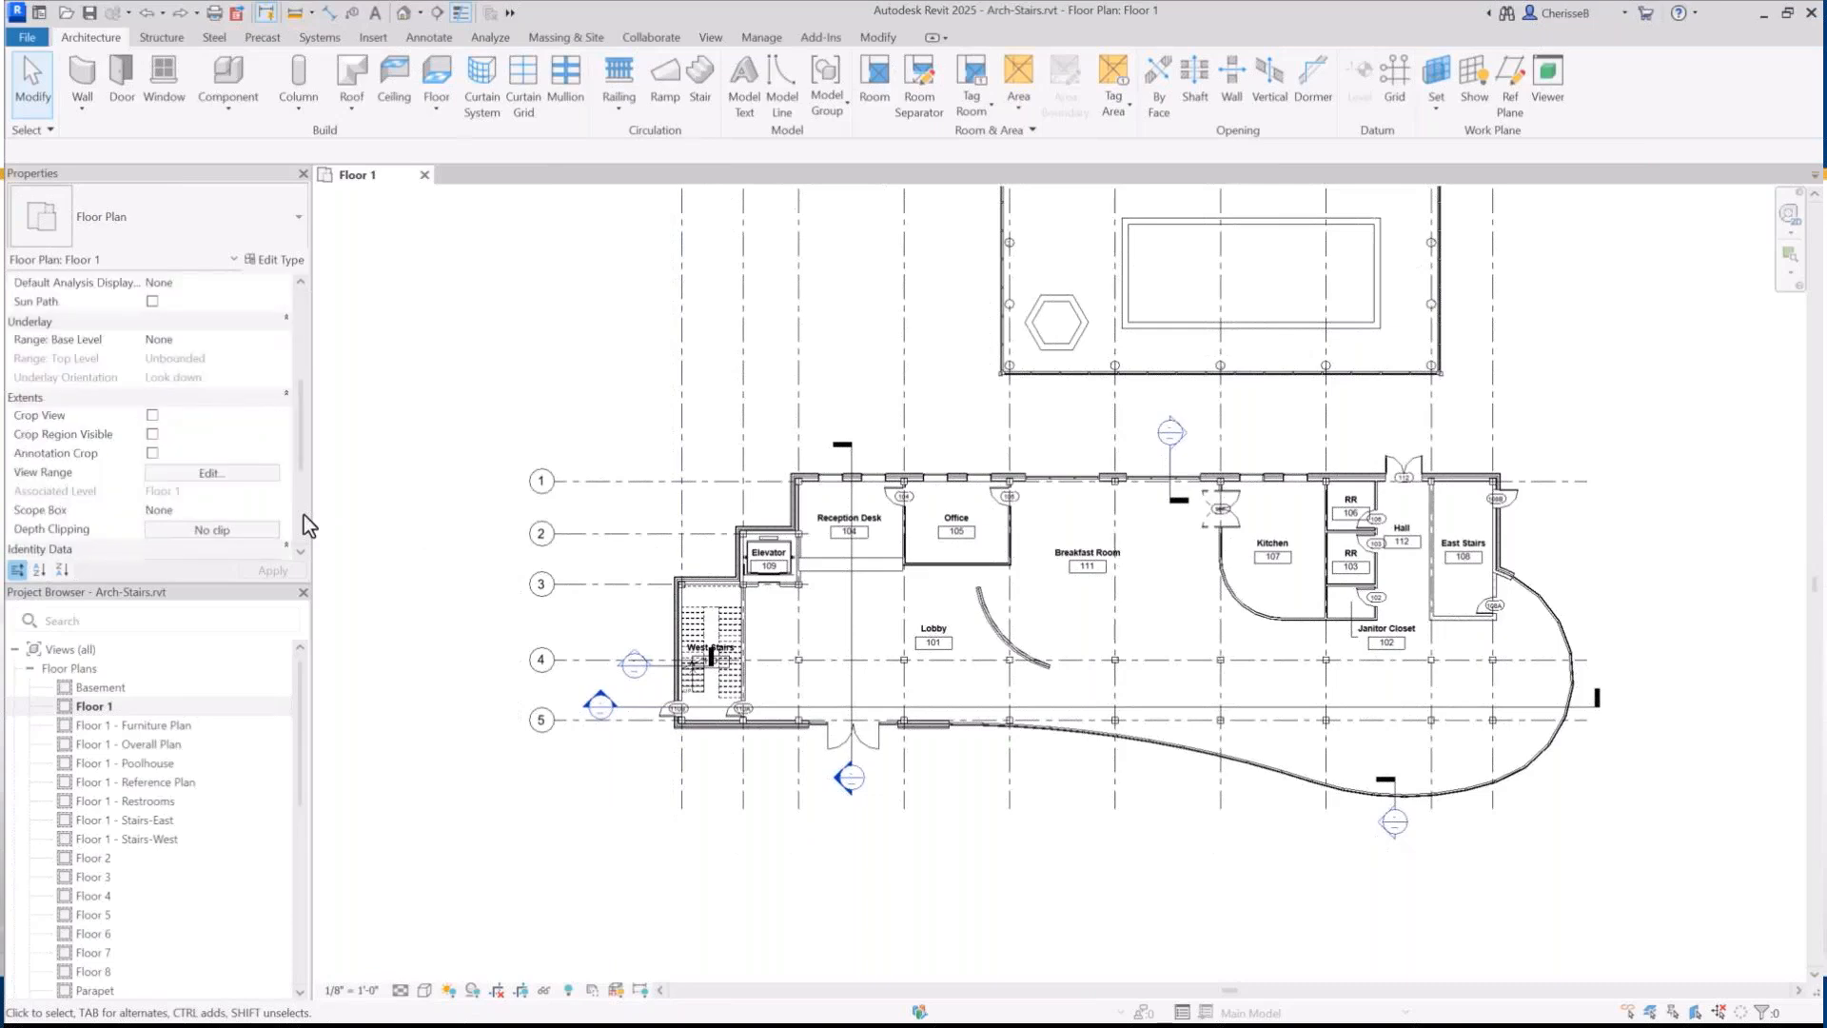
click(277, 341)
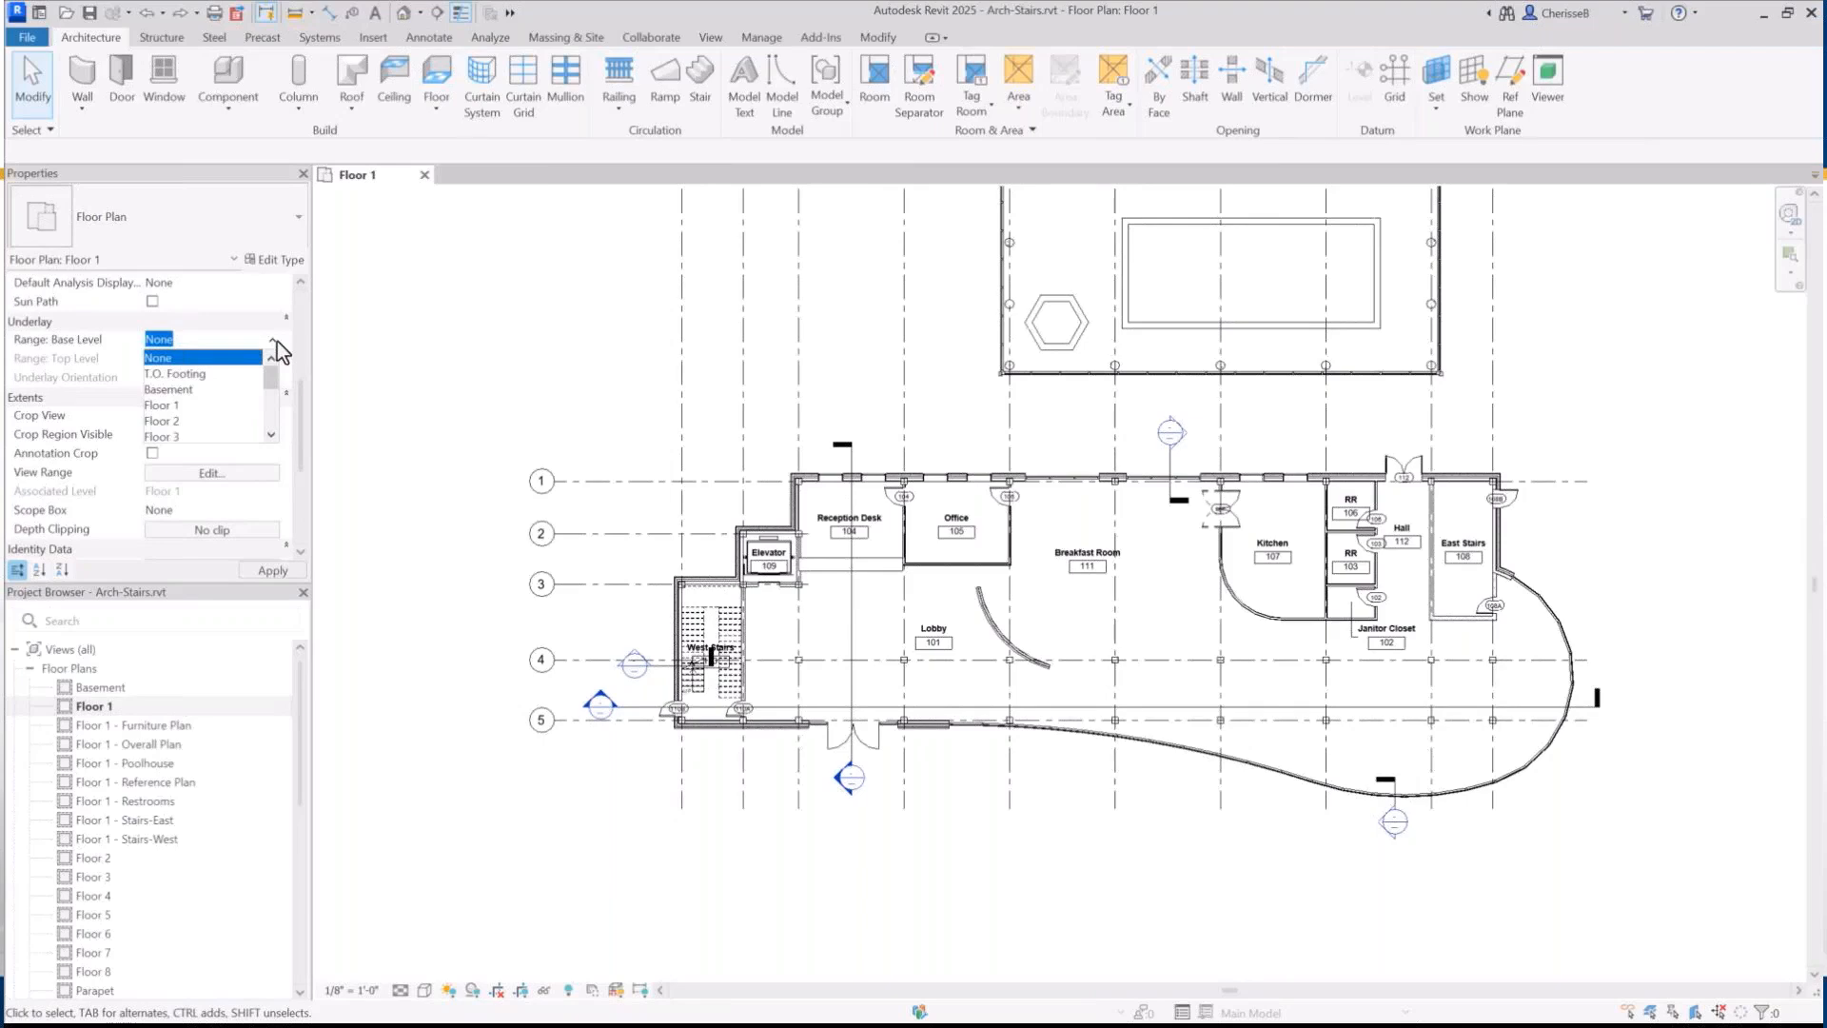
click(166, 405)
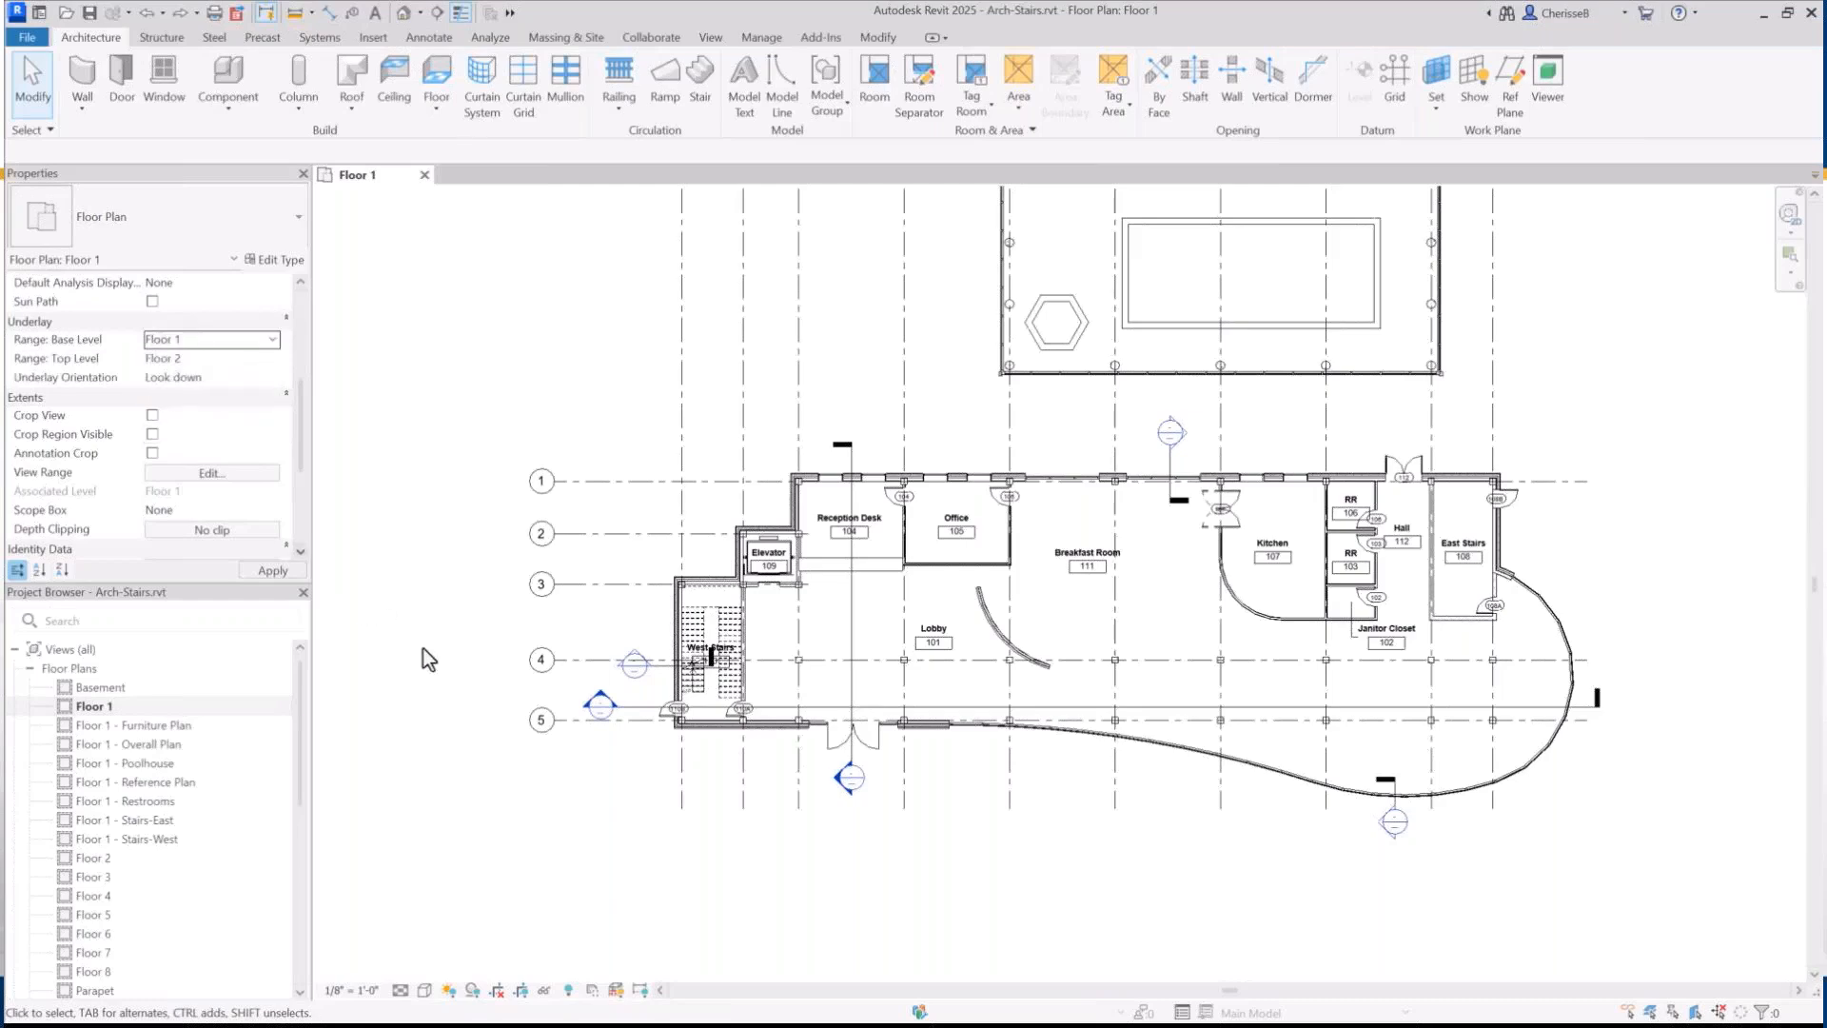
Examine the roof over the west entrance in the underlay and in the default 3D view, and return to the Floor 1 plan
click(636, 786)
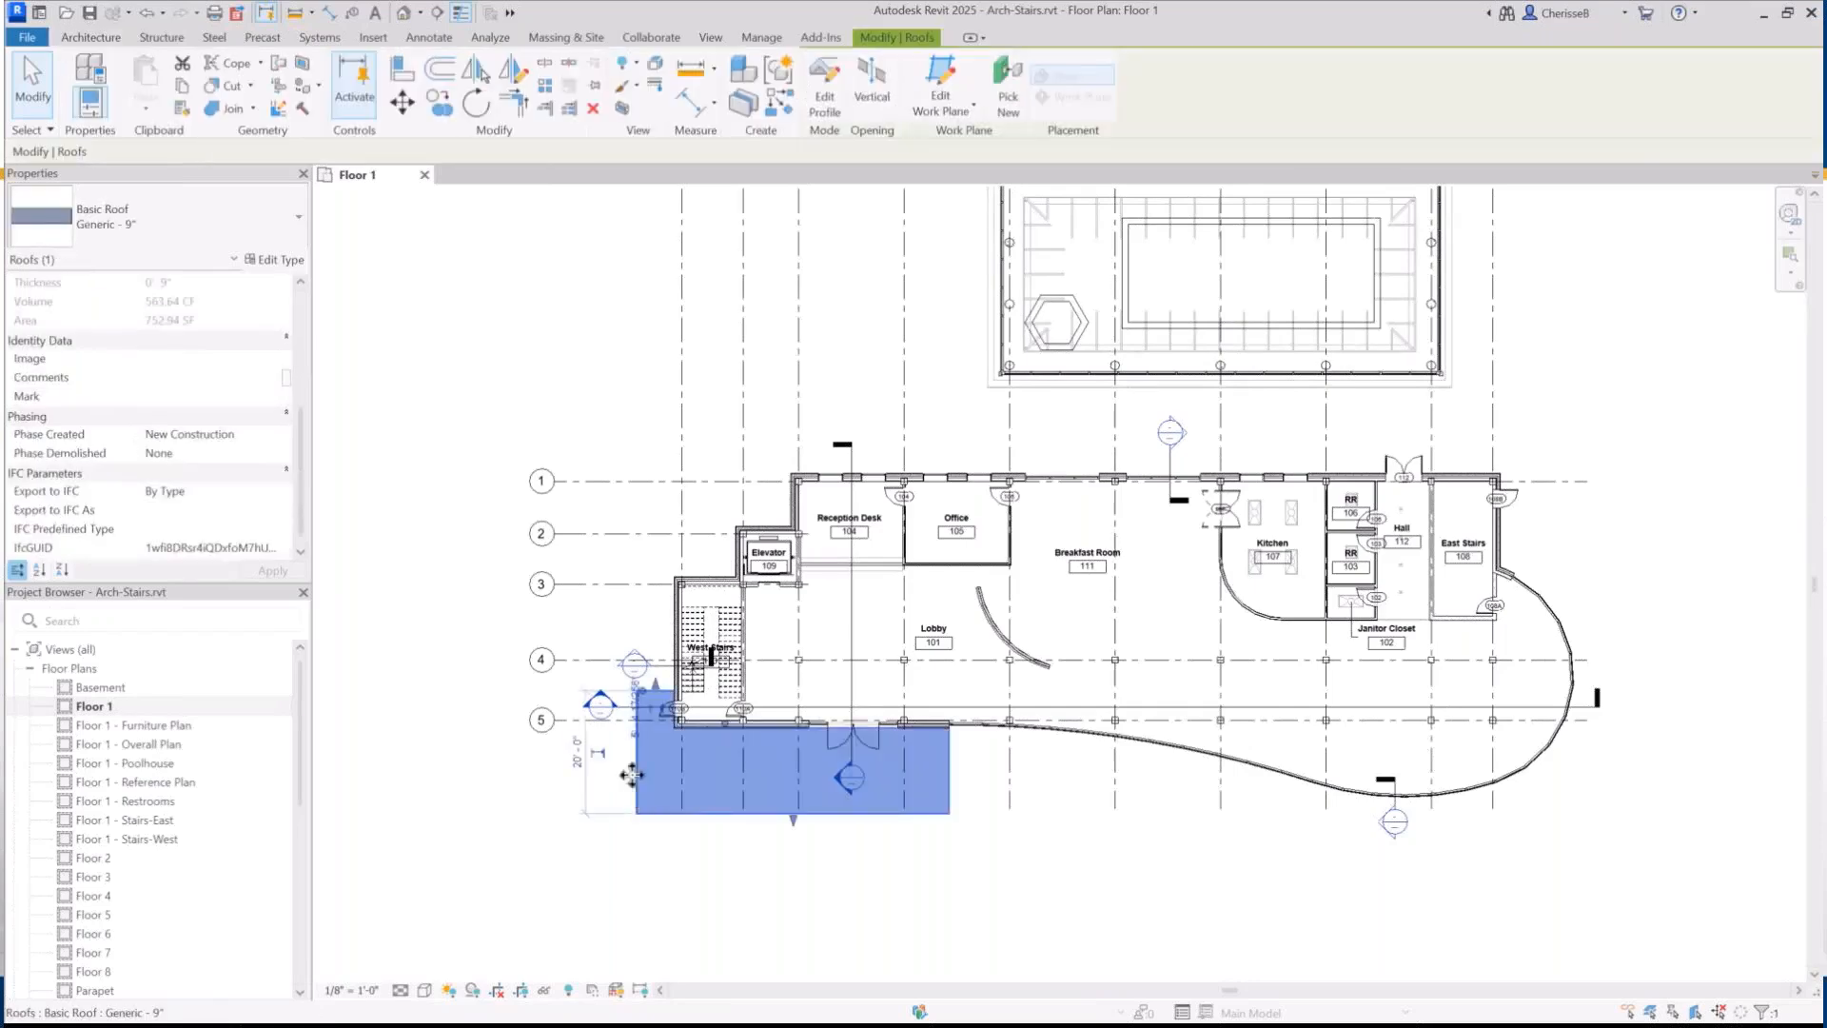
click(391, 317)
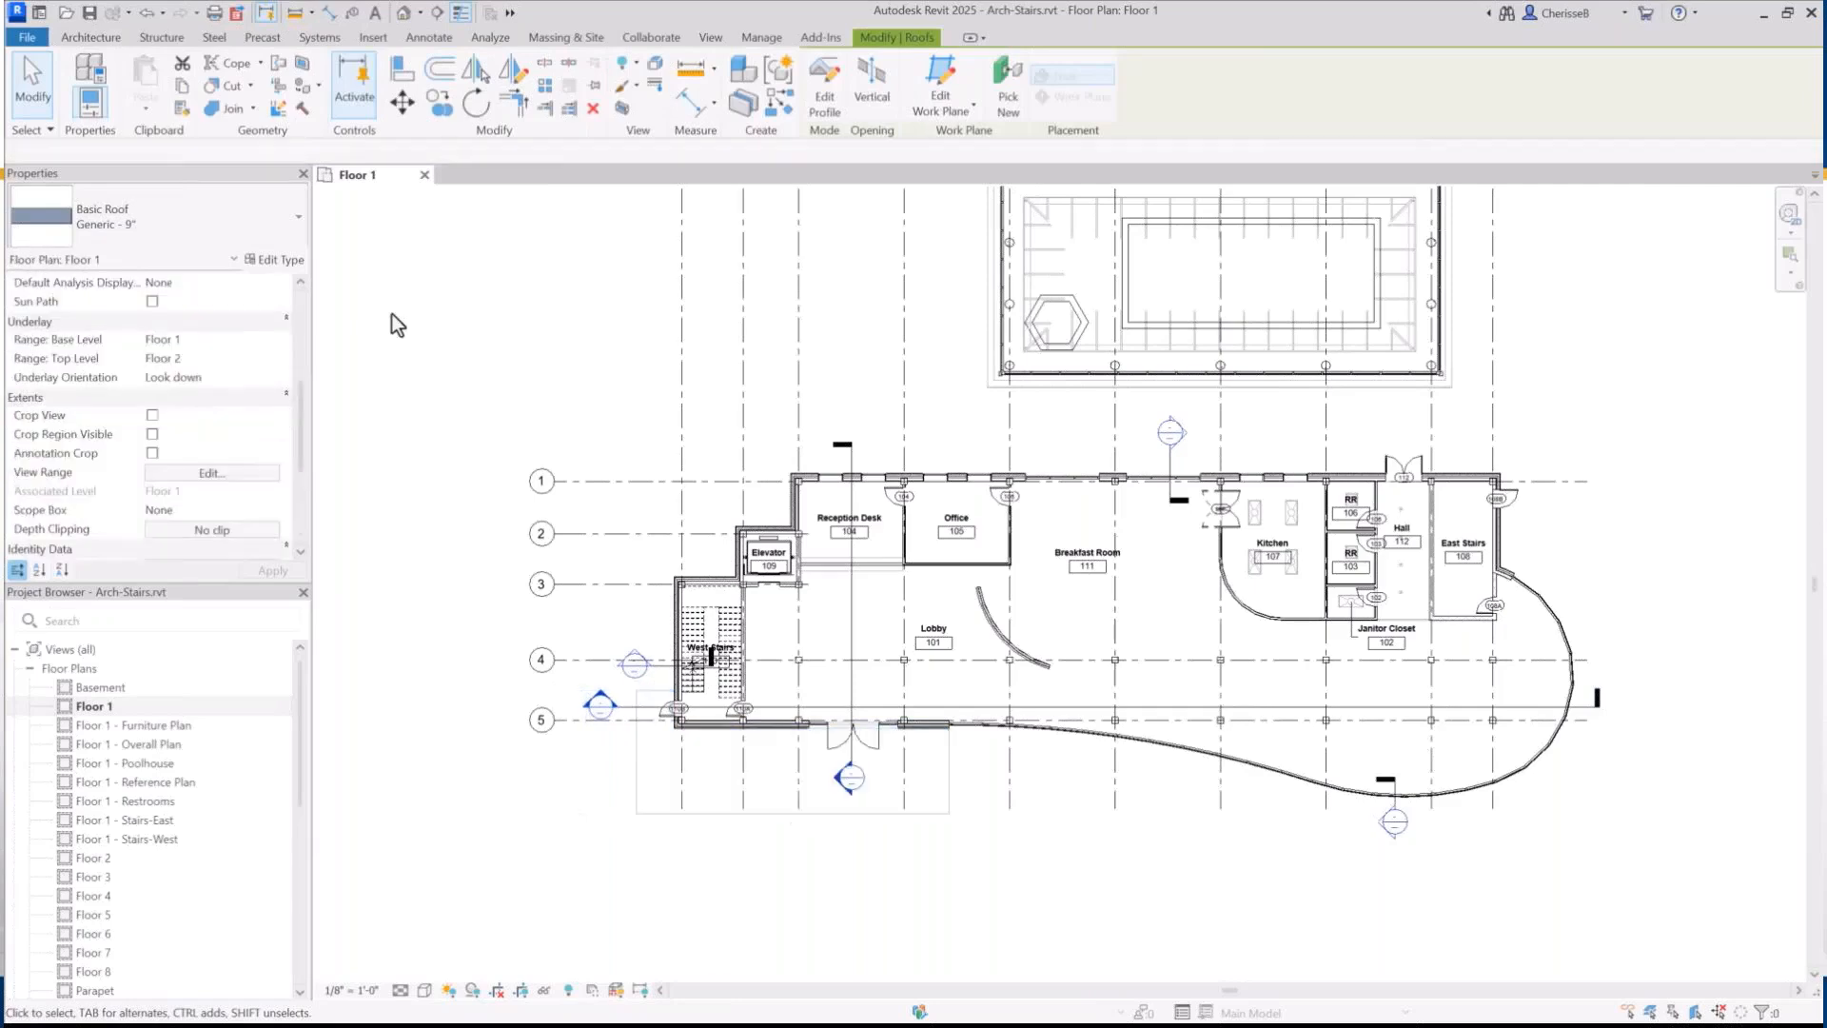
click(404, 13)
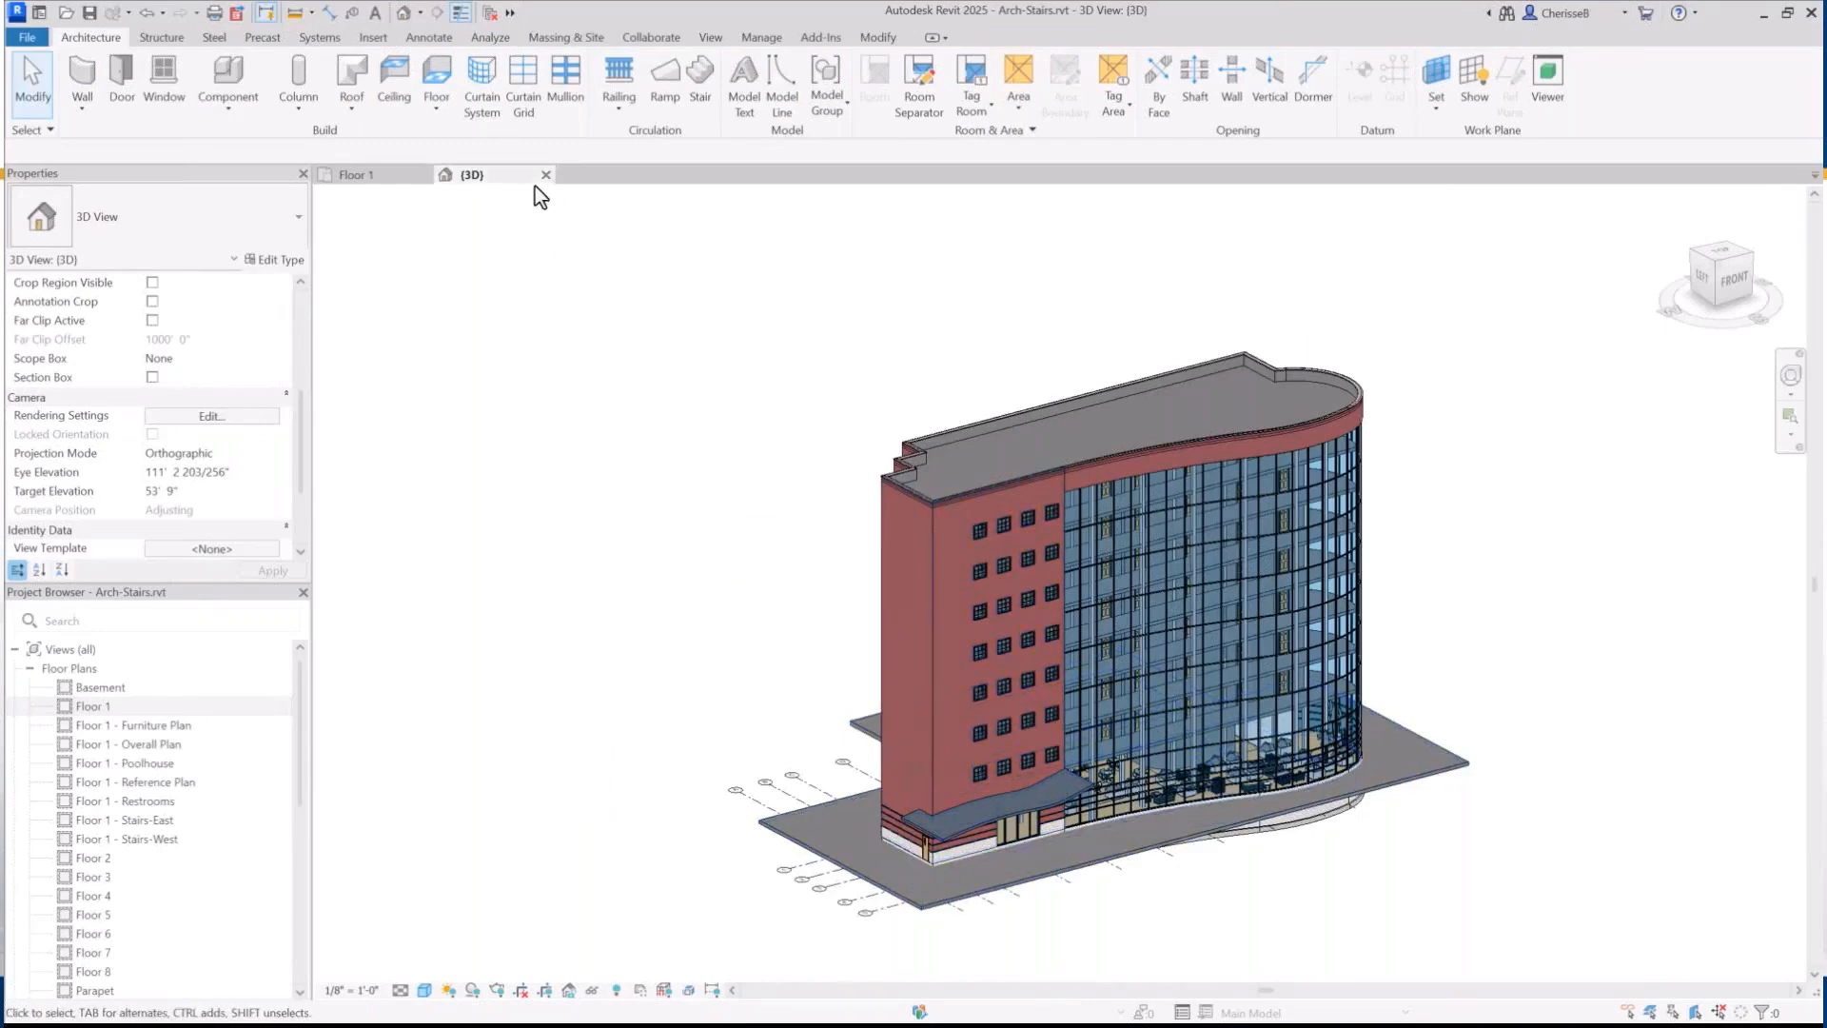
click(386, 180)
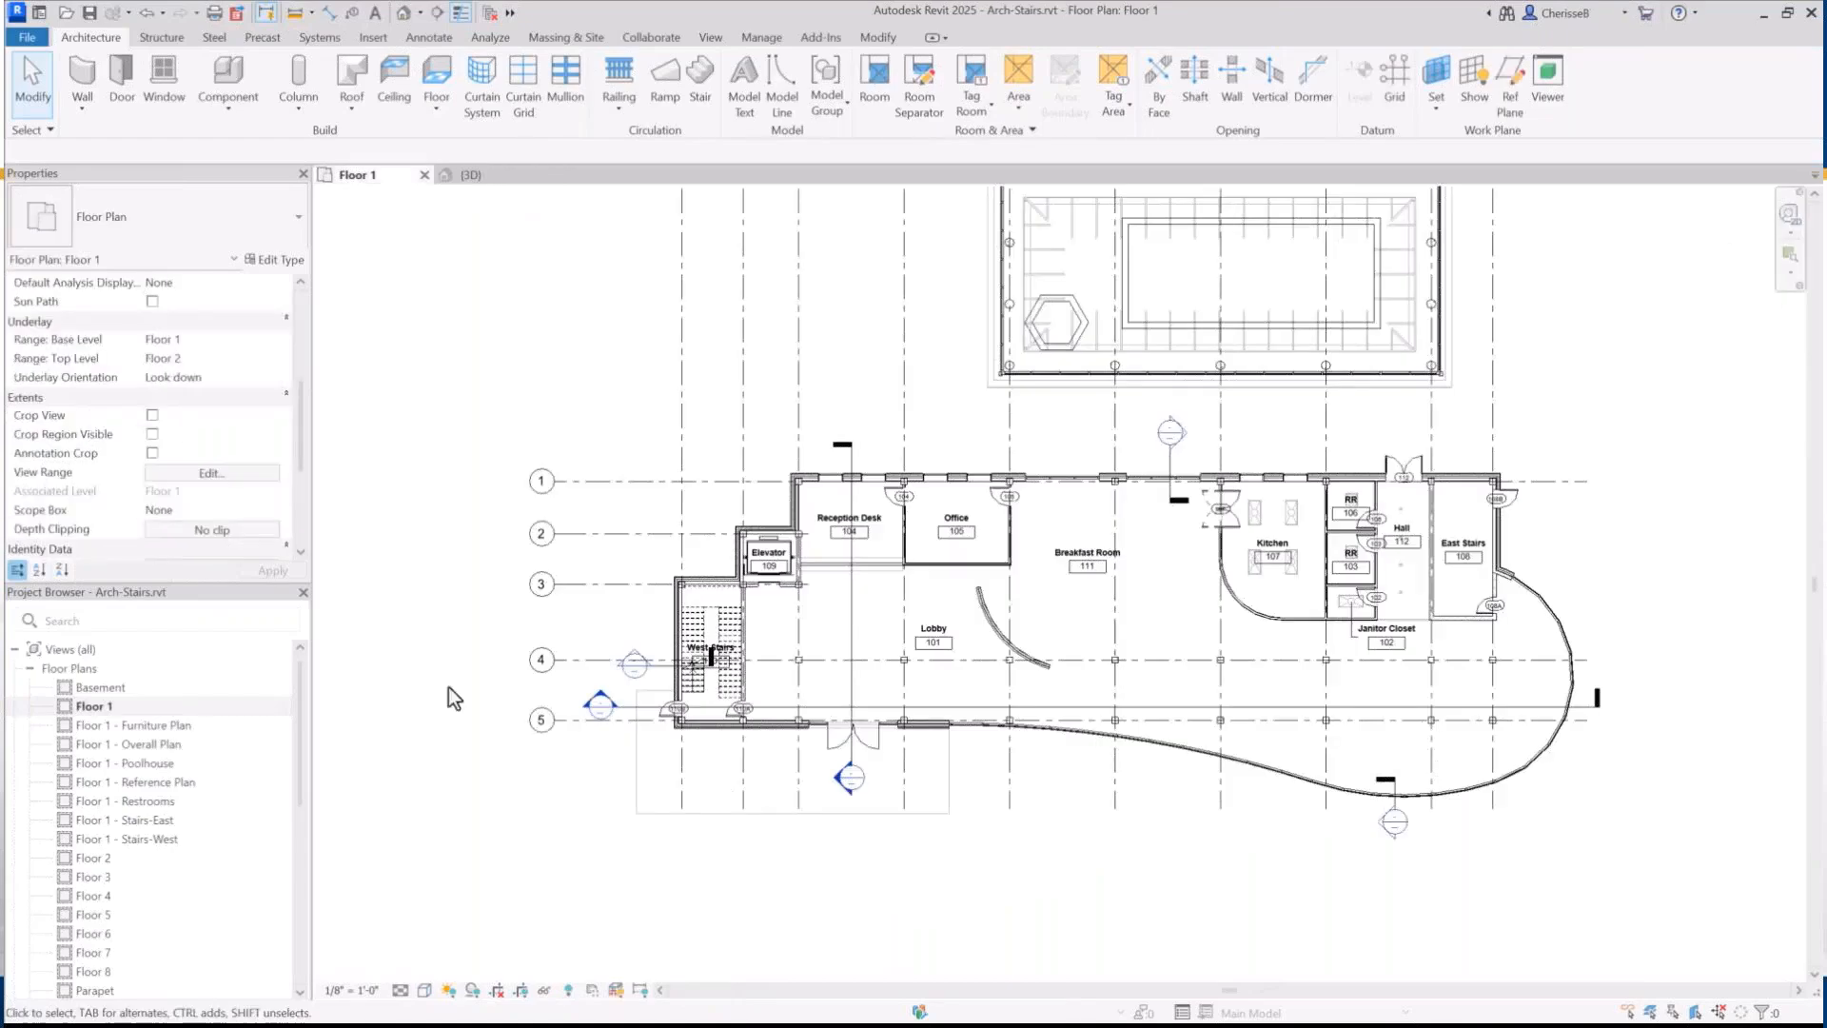
Hide the grid and section categories in the Floor 1 plan to clear the area around the west entrance
scroll(563, 845, up, 5)
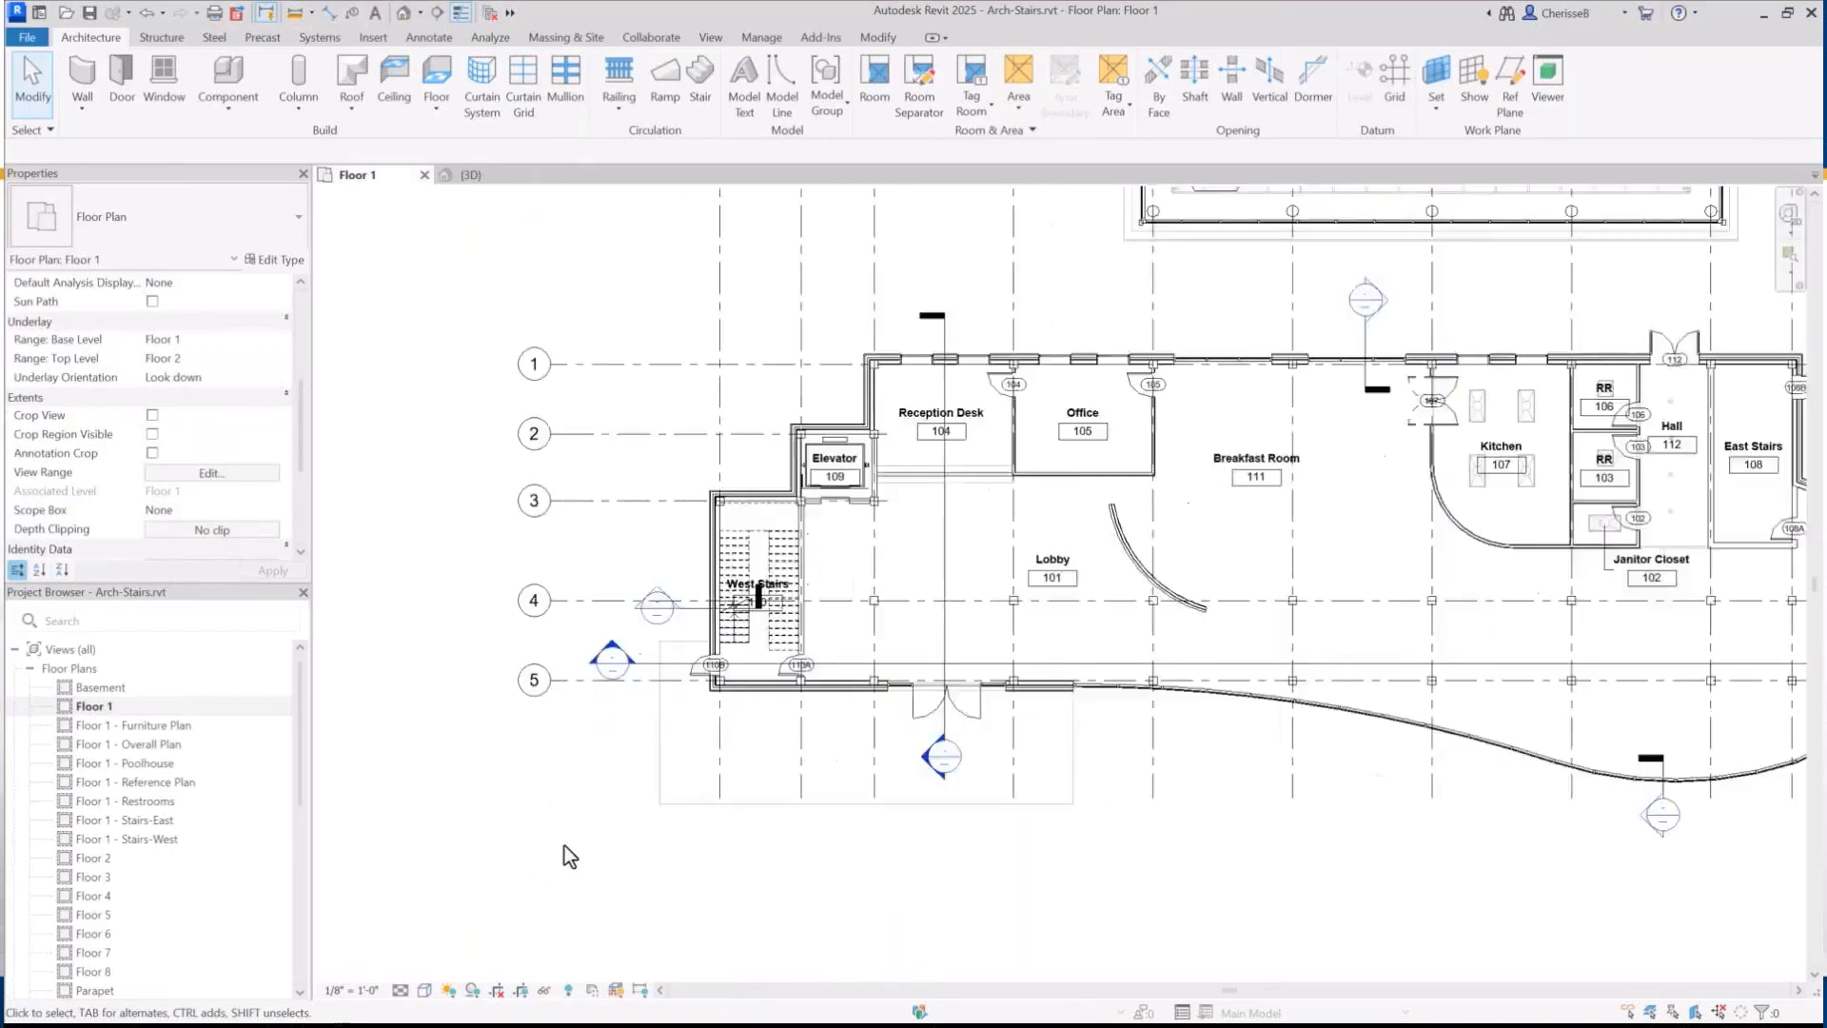
scroll(946, 865, up, 1)
middle_drag(965, 877, 910, 820)
scroll(855, 821, up, 1)
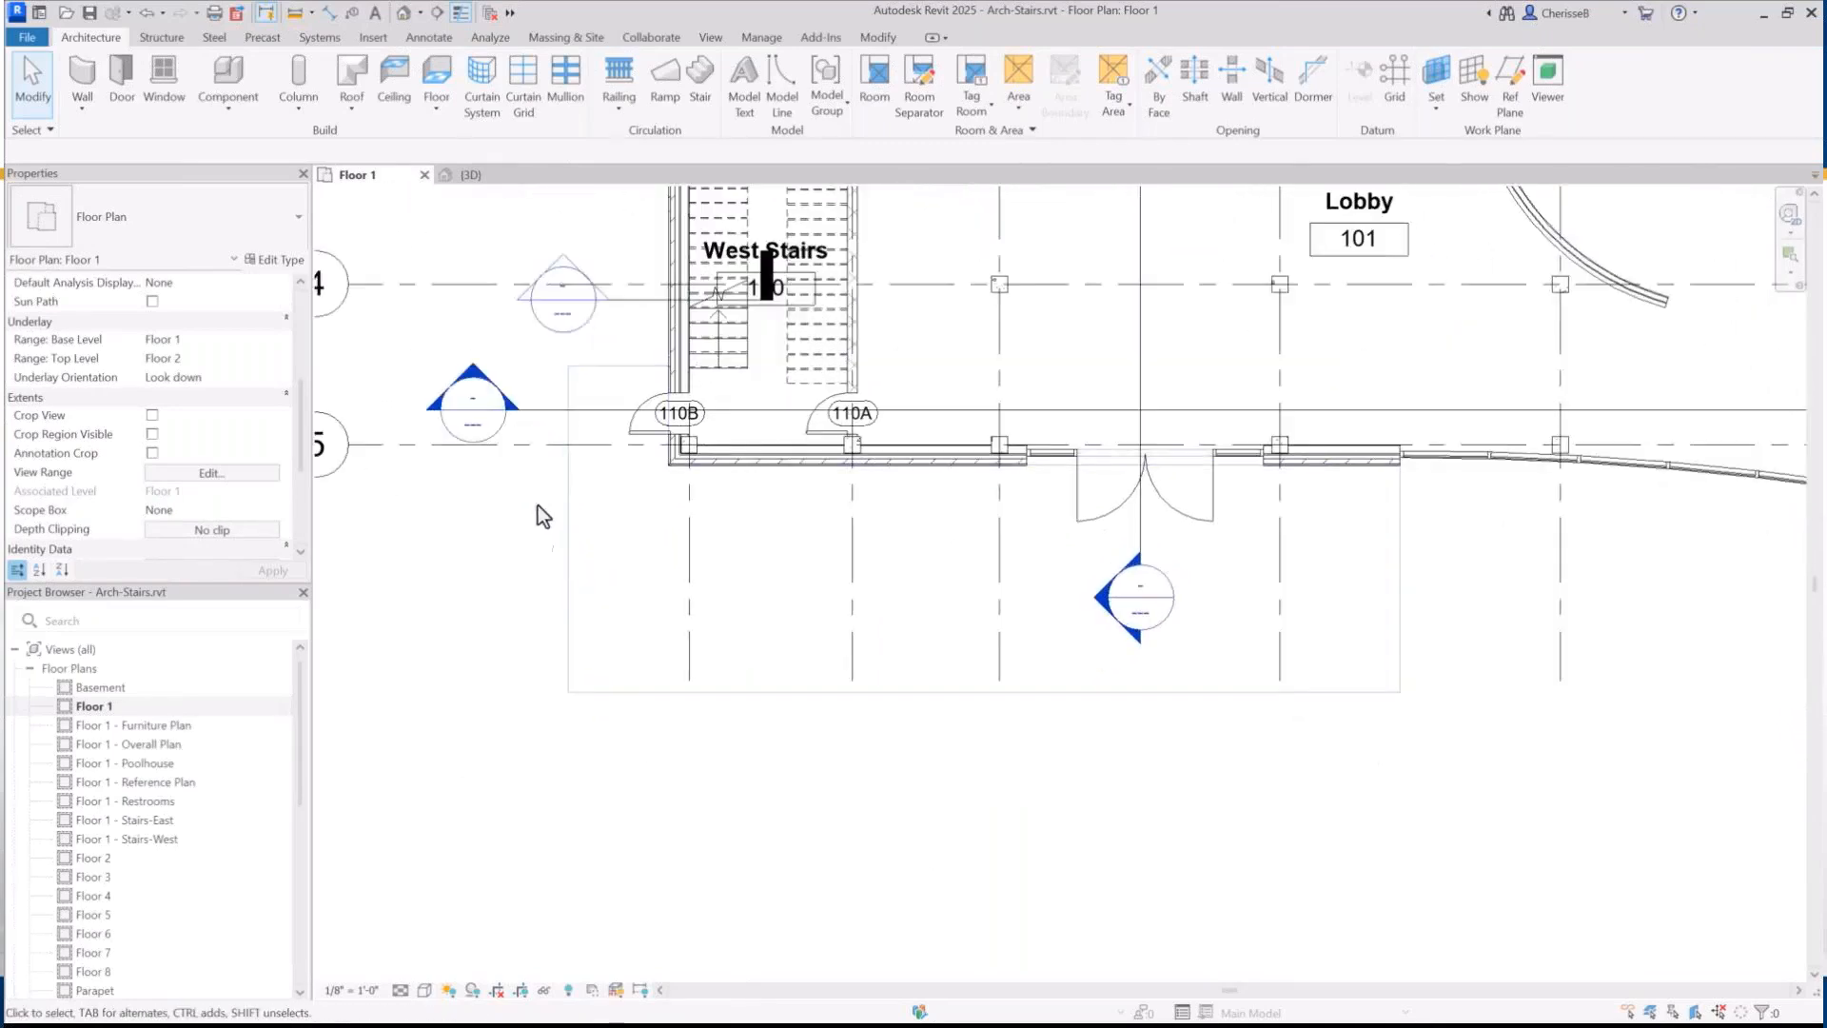
drag(538, 505, 444, 344)
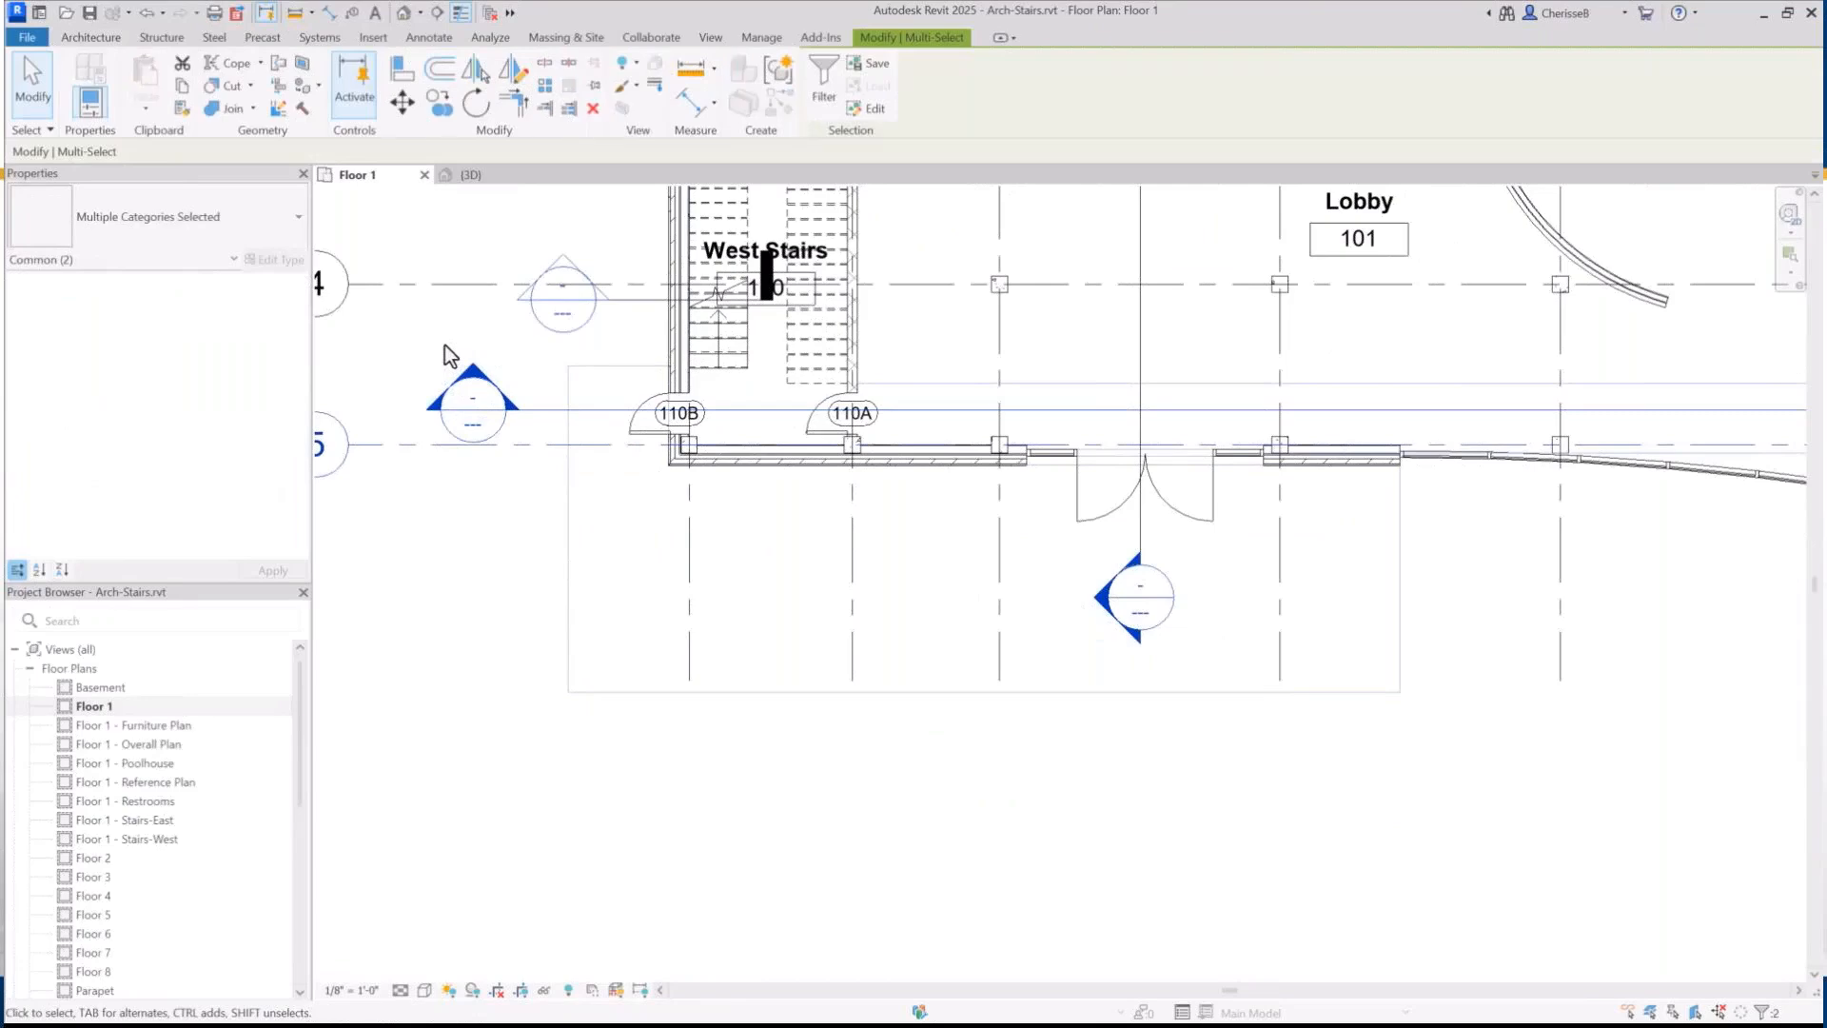
key(v)
key(h)
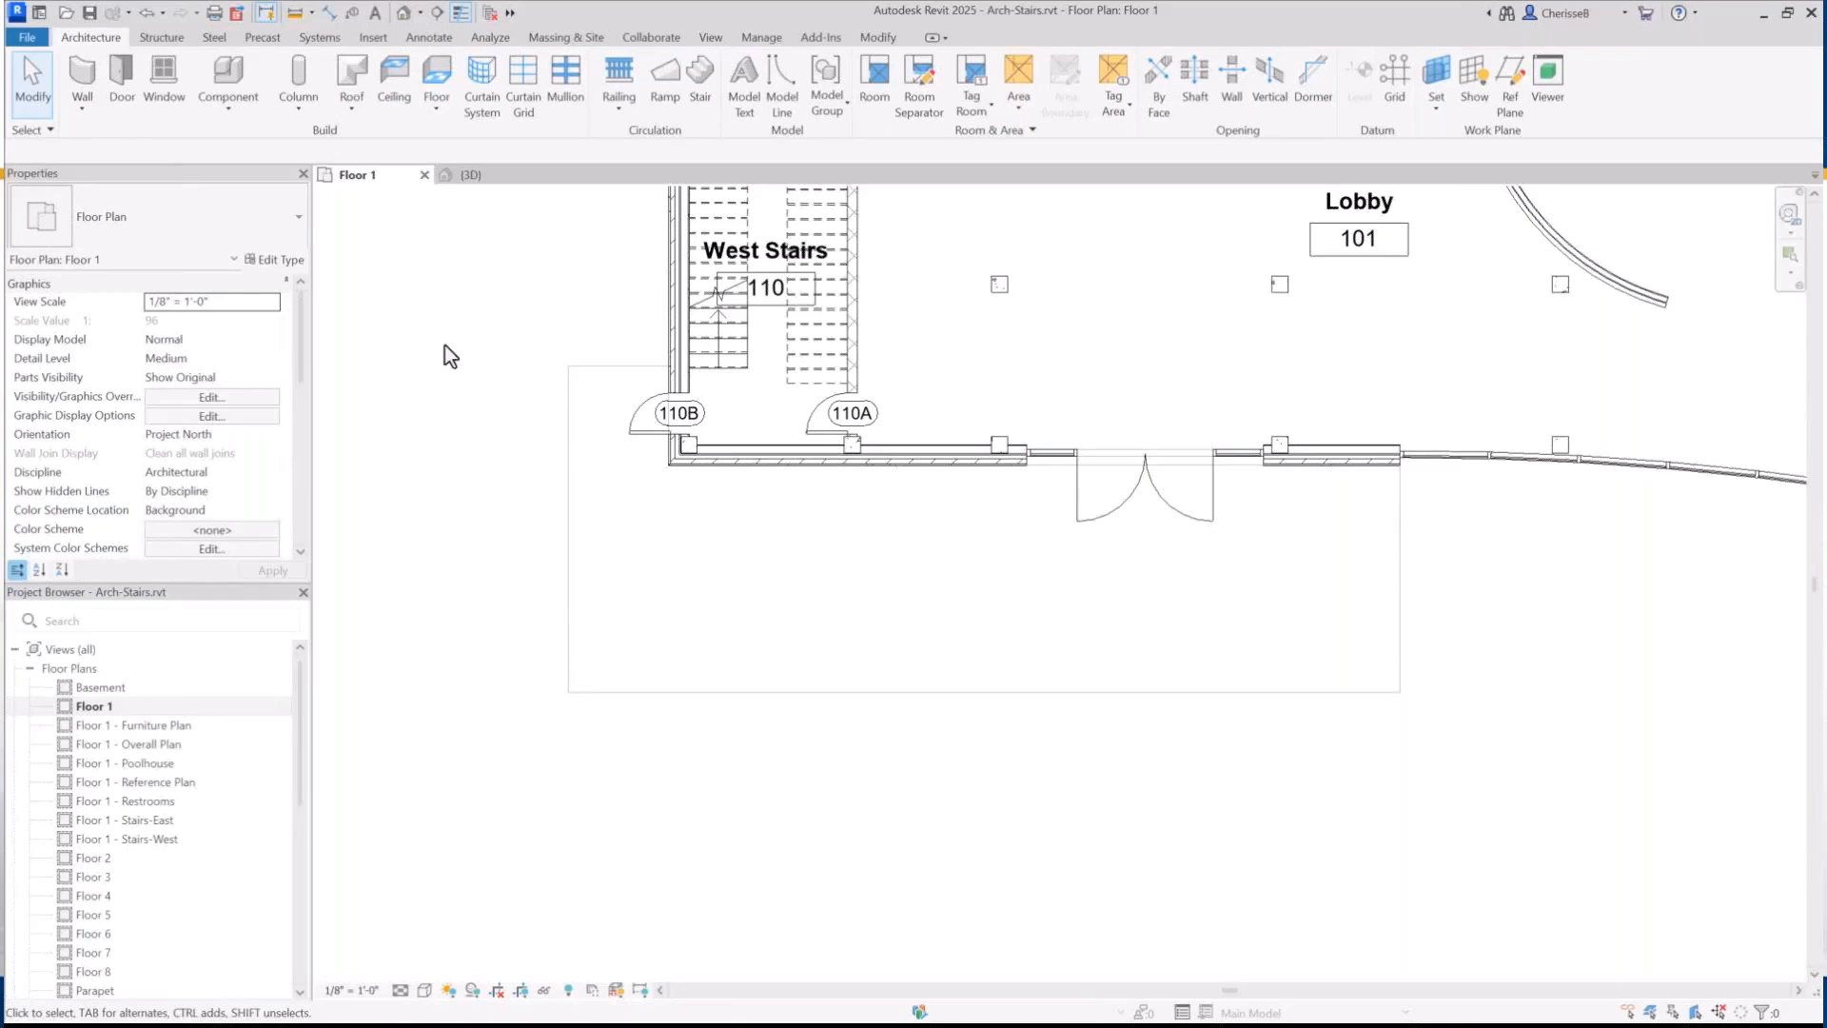
Start a new stair using the Cast-In-Place Stair type Monolithic Stair - Hotel
click(698, 90)
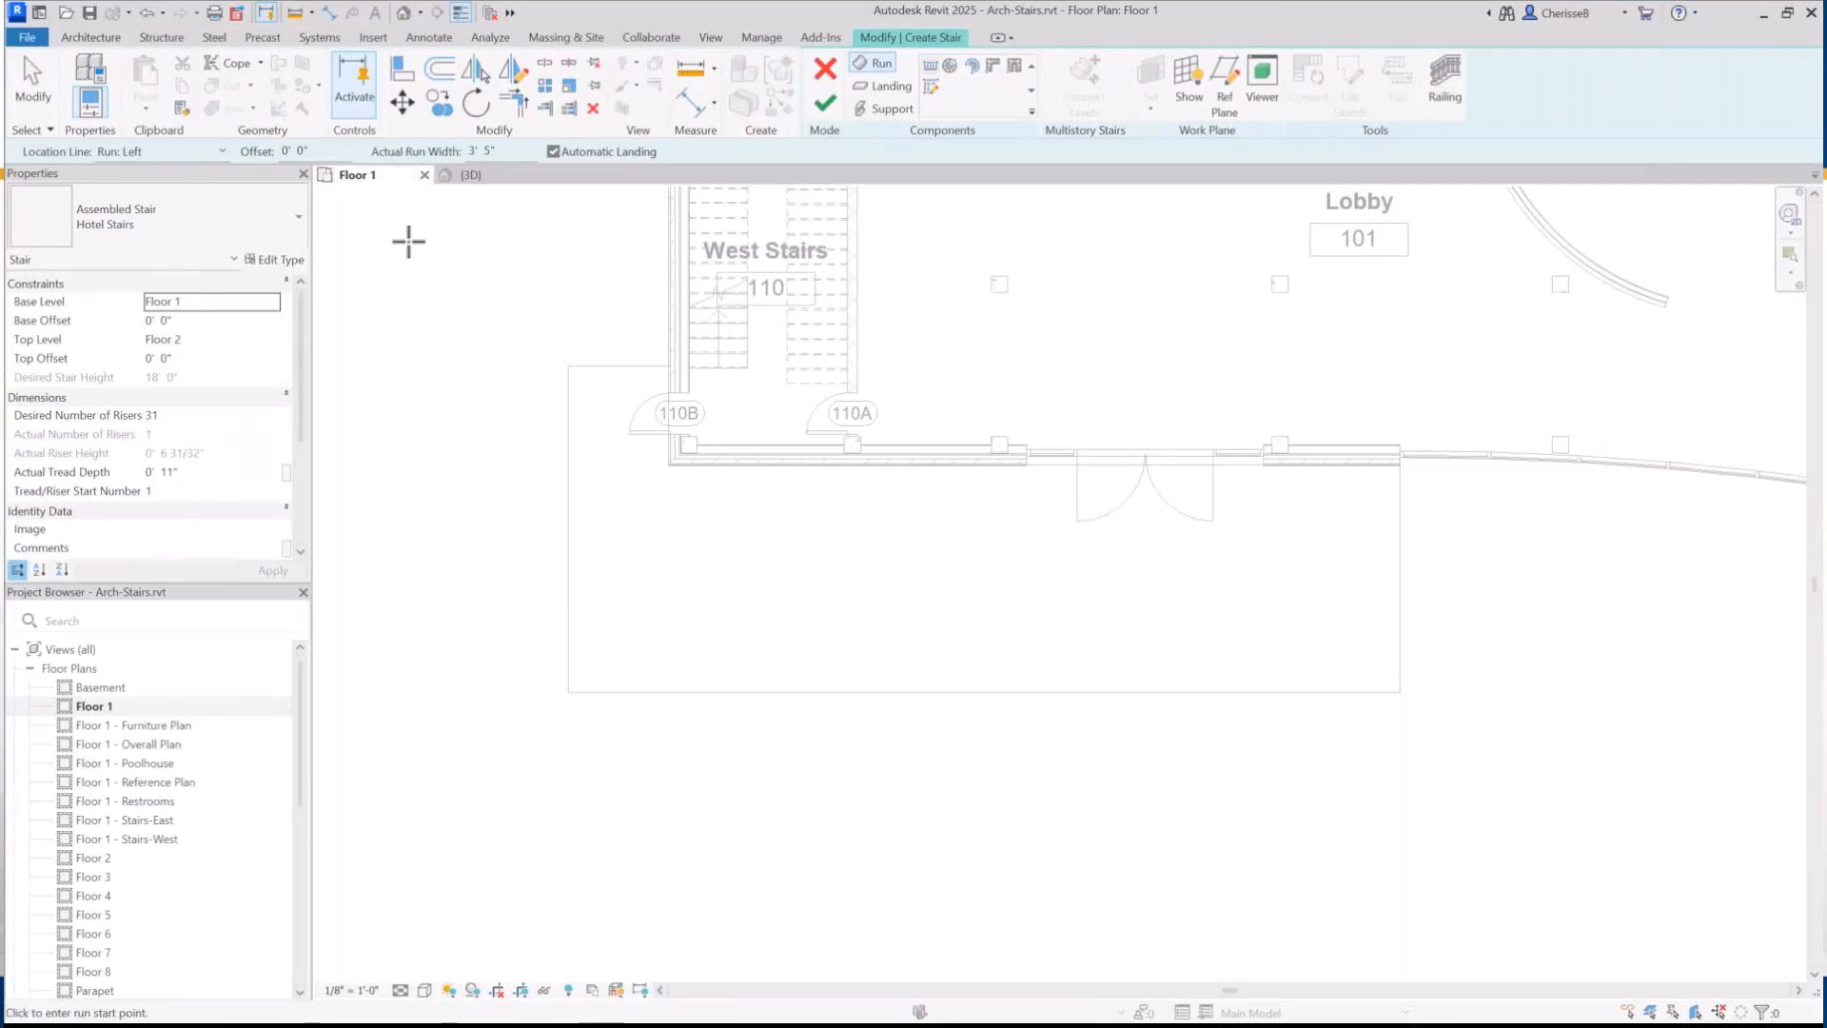
click(276, 234)
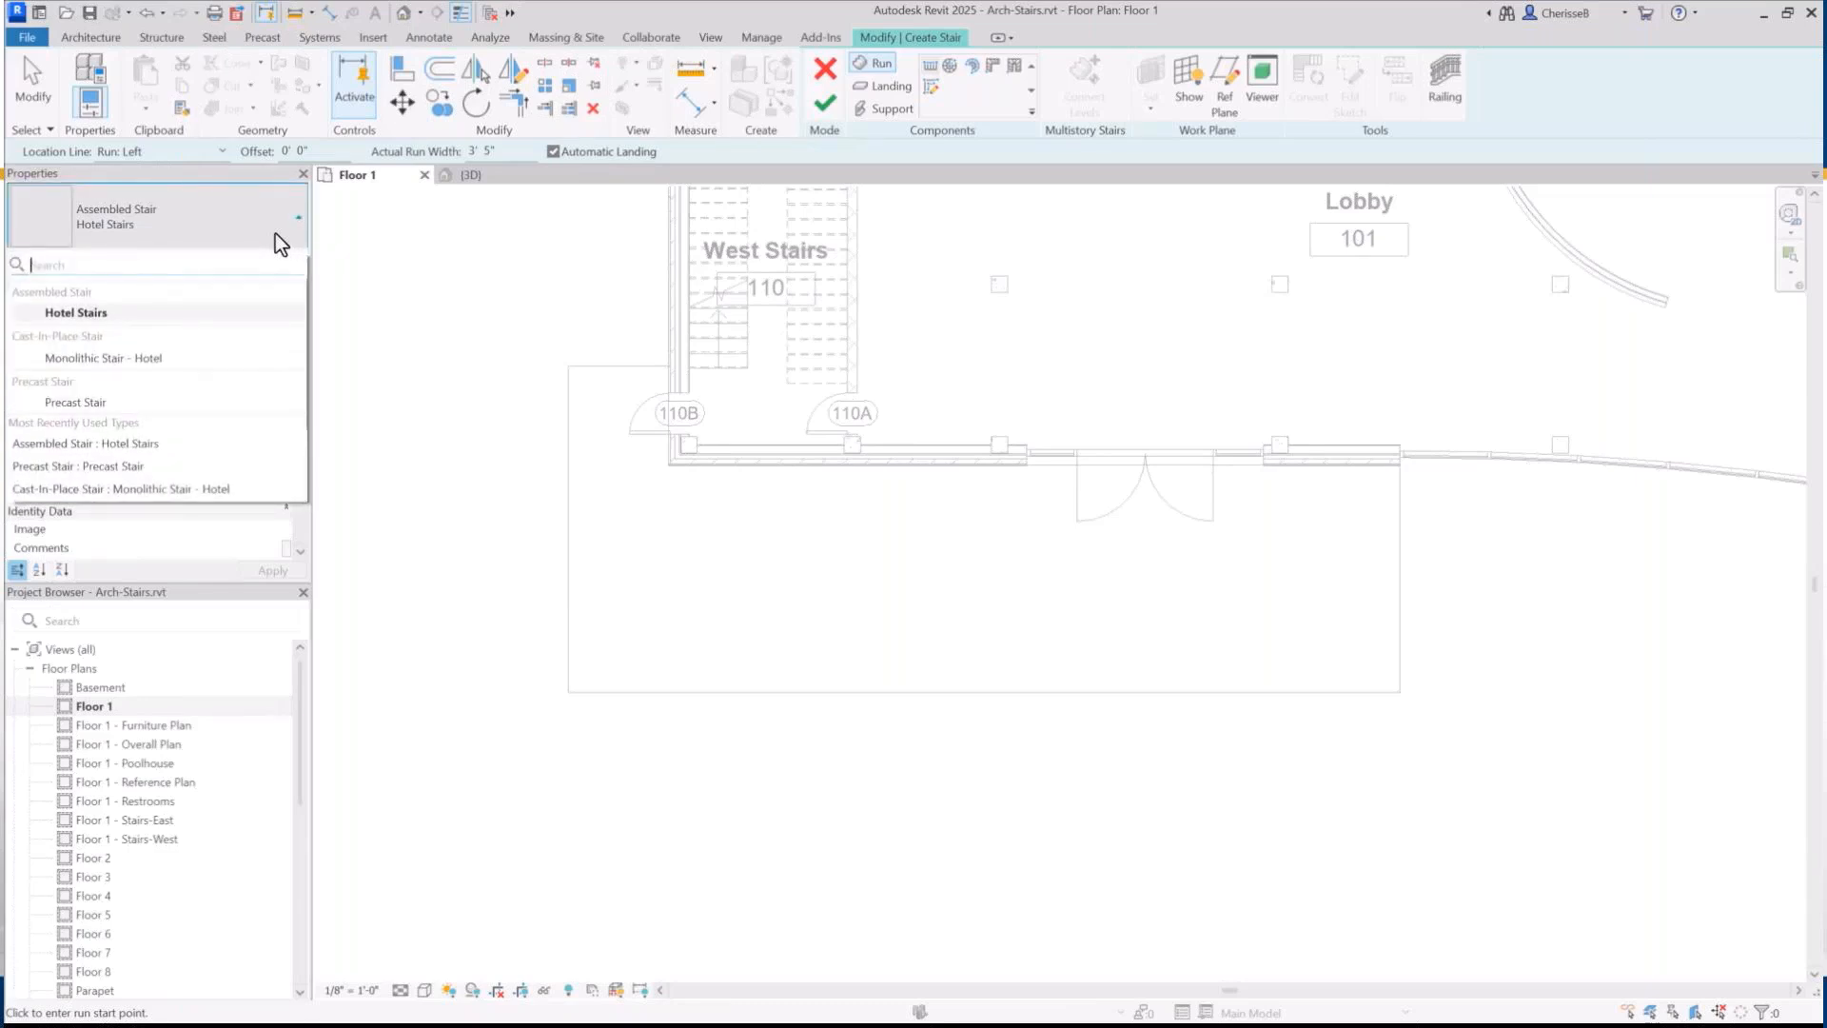
click(143, 358)
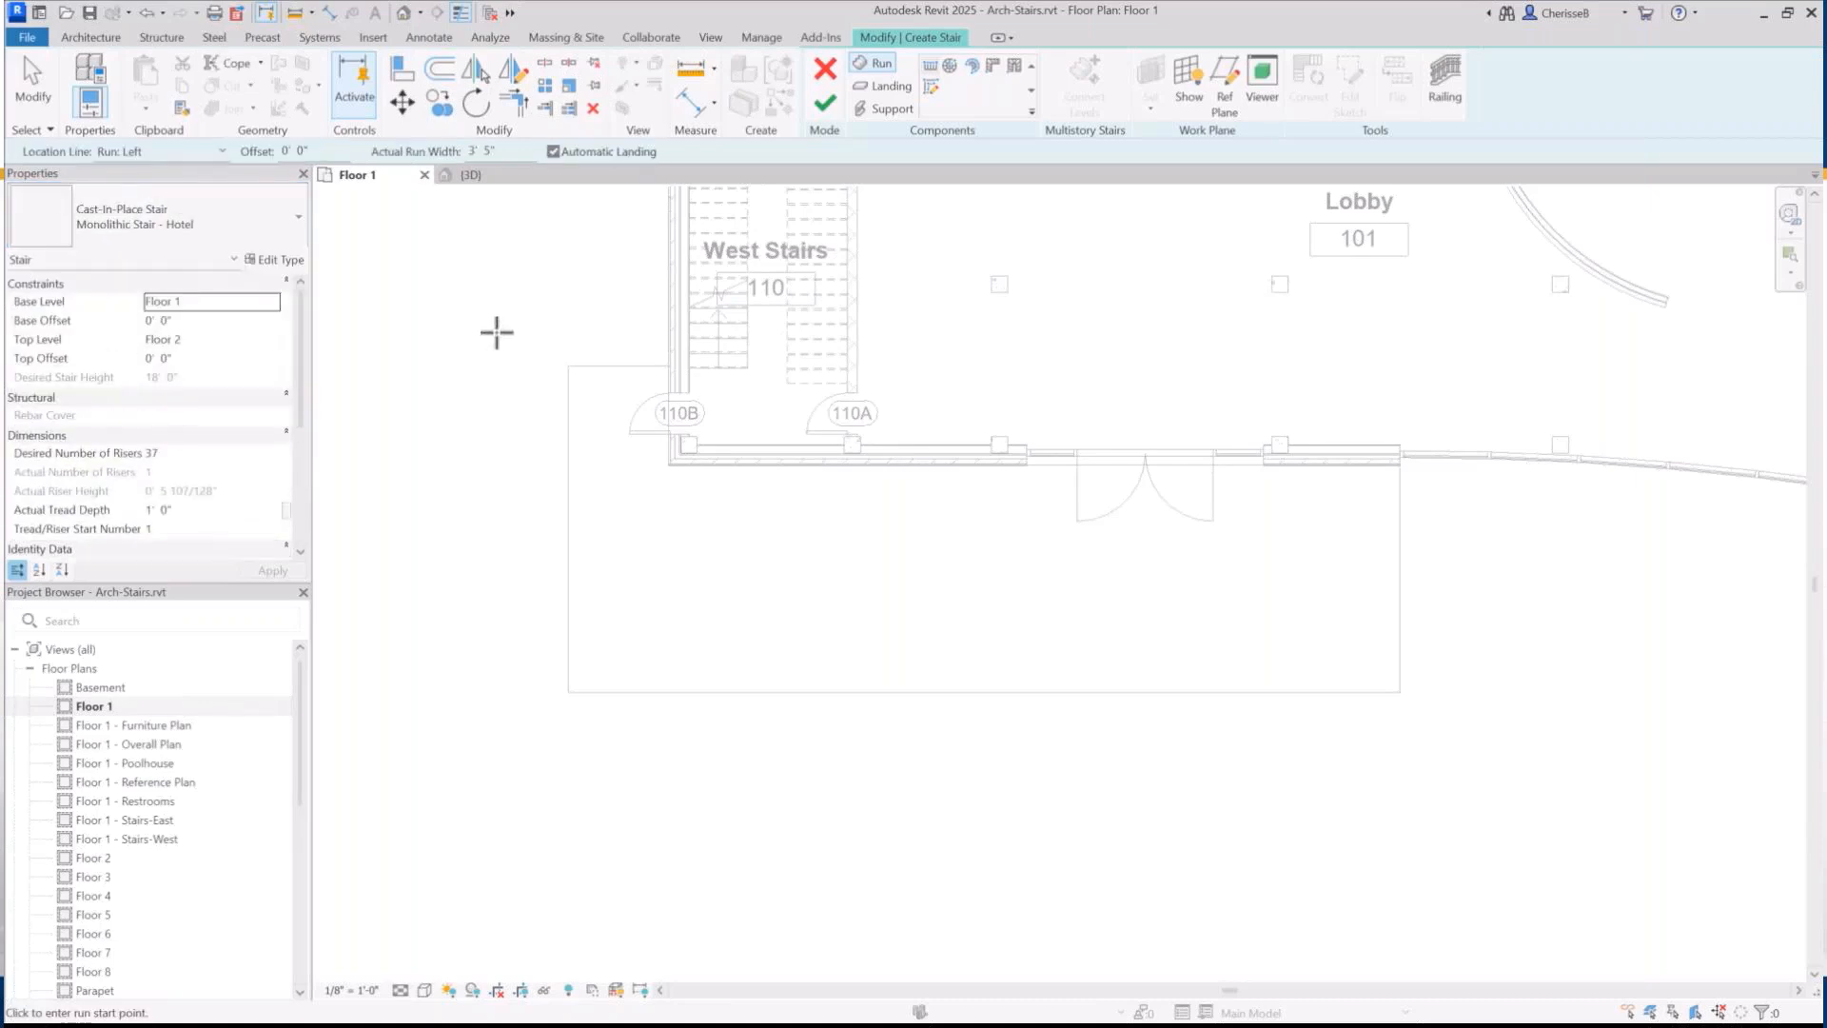
Set the stair's base offset to -1' 0" and its top level to Floor 1, with railings set to None
click(192, 320)
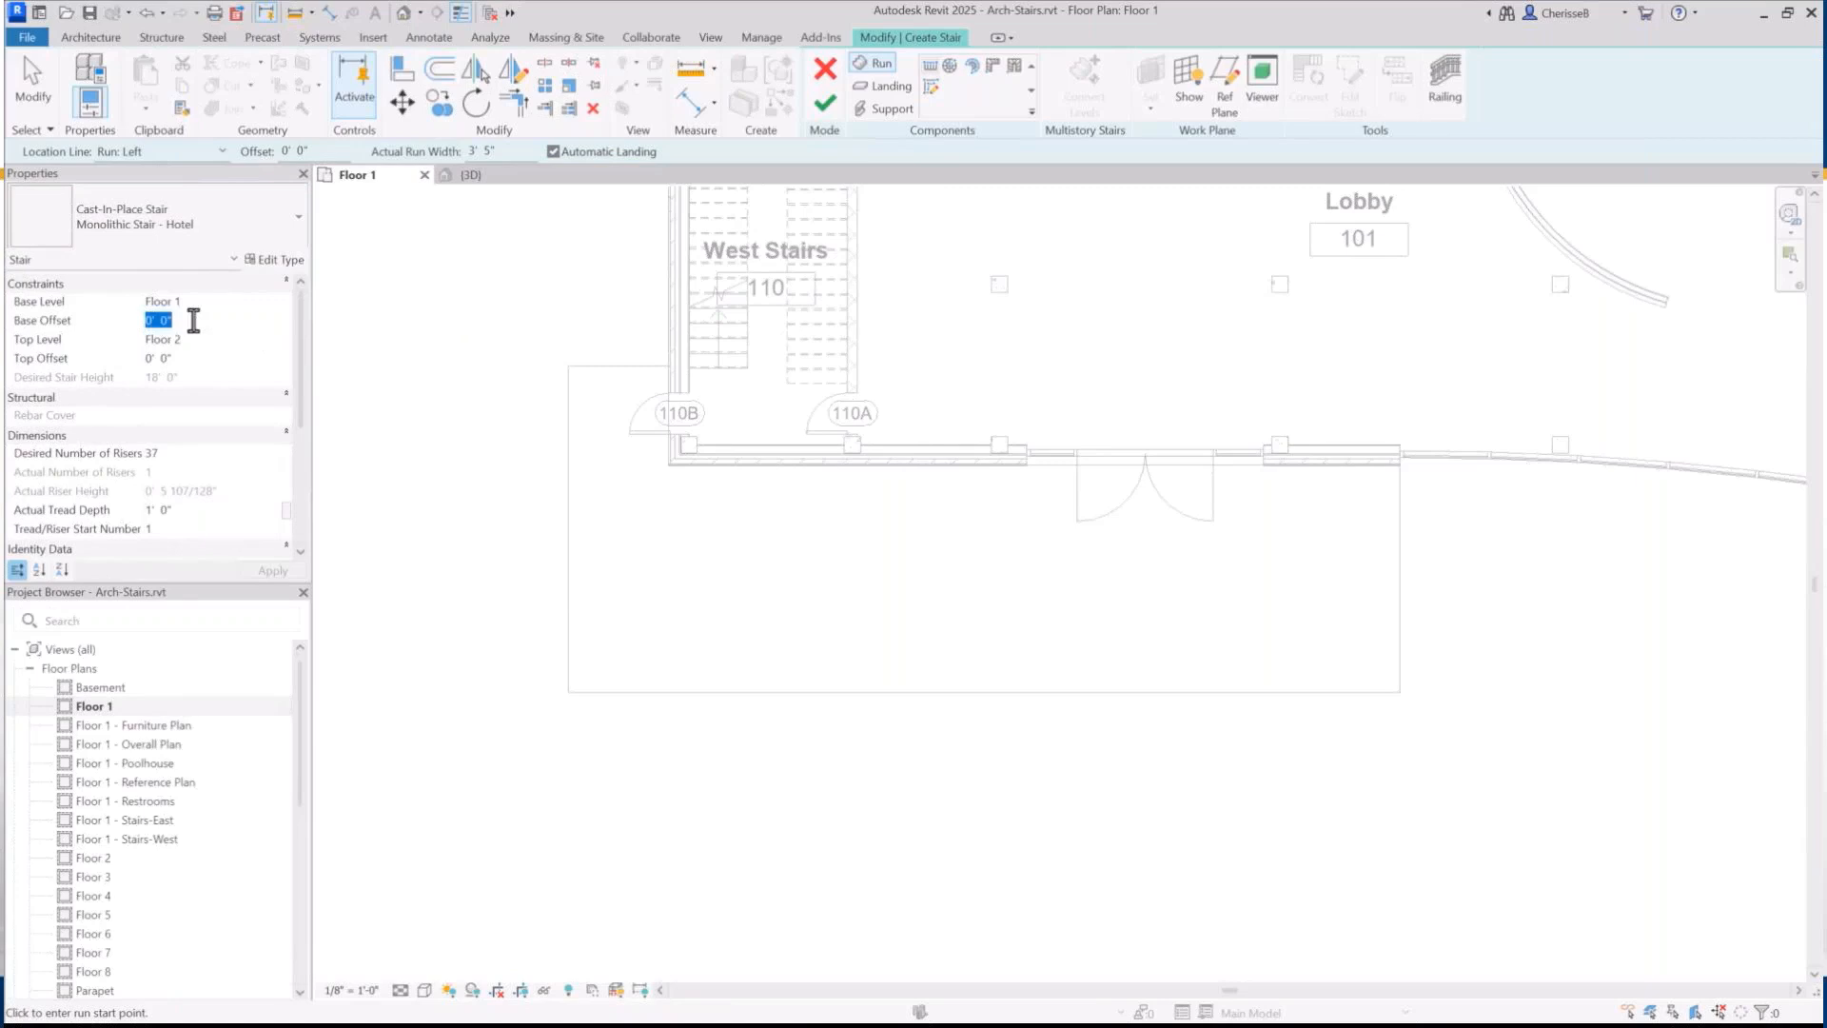
text(-1)
click(249, 343)
click(272, 340)
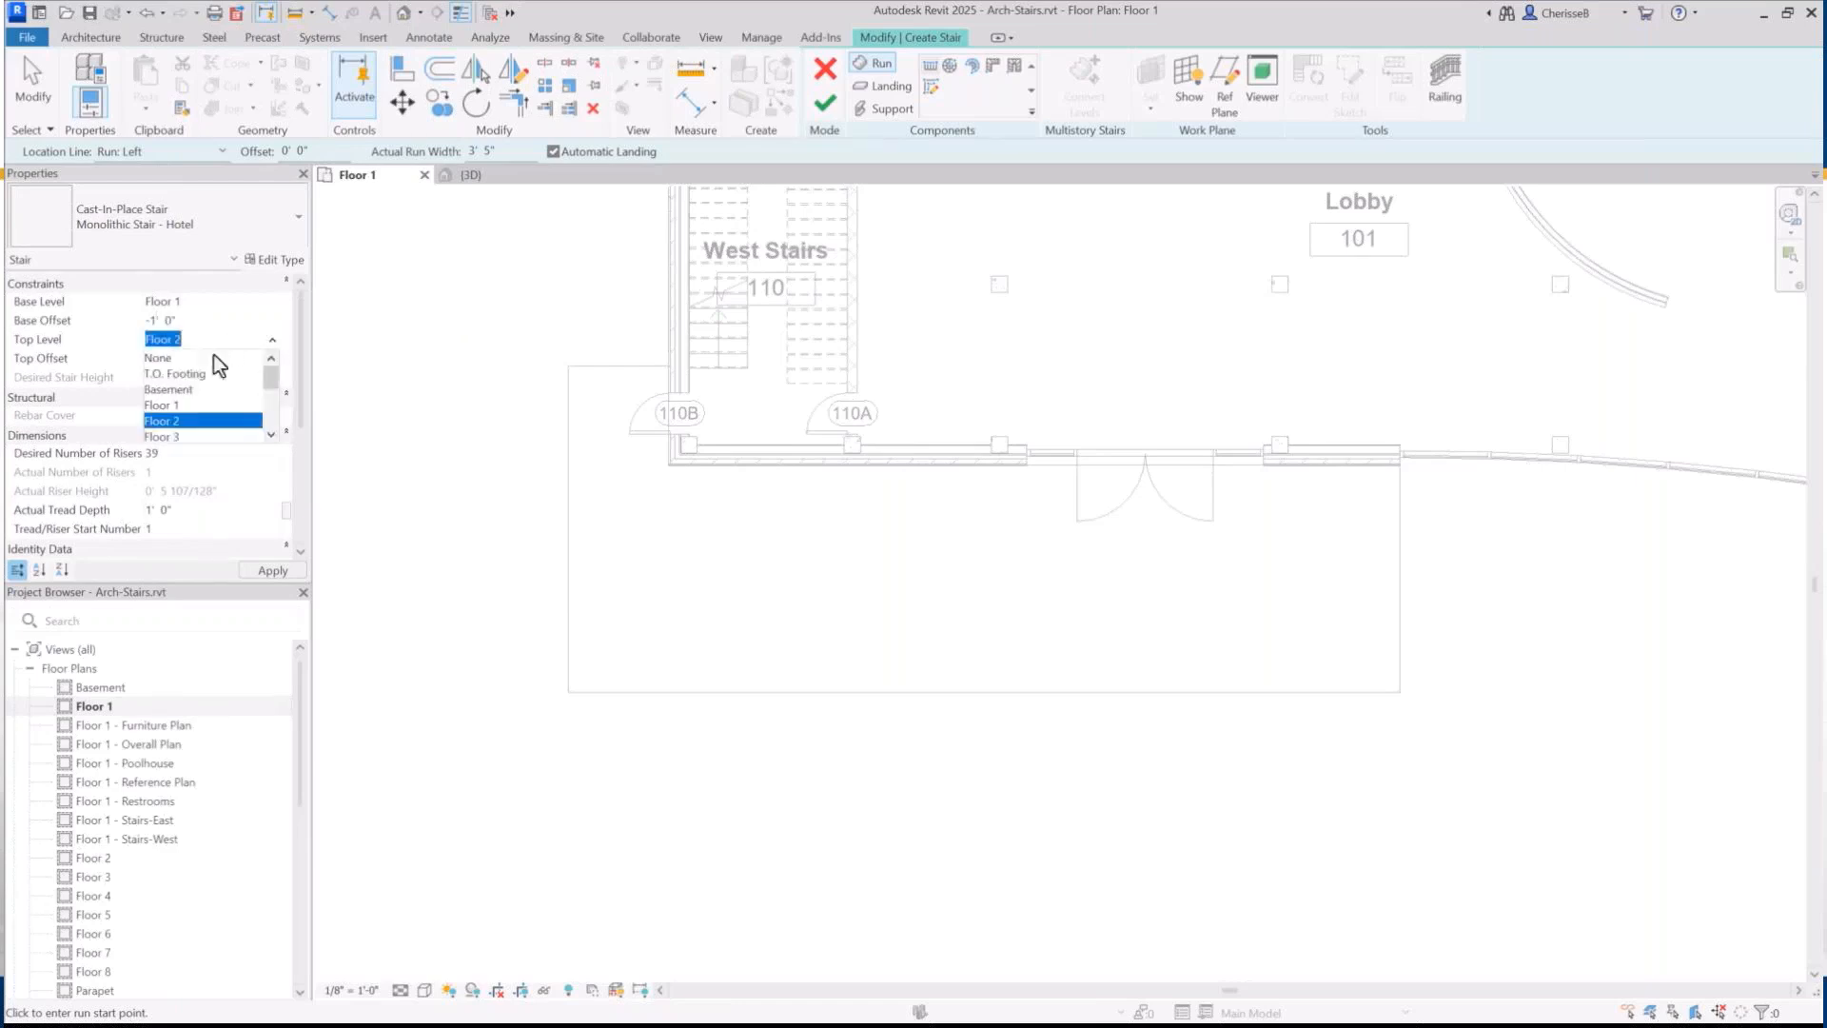
click(169, 406)
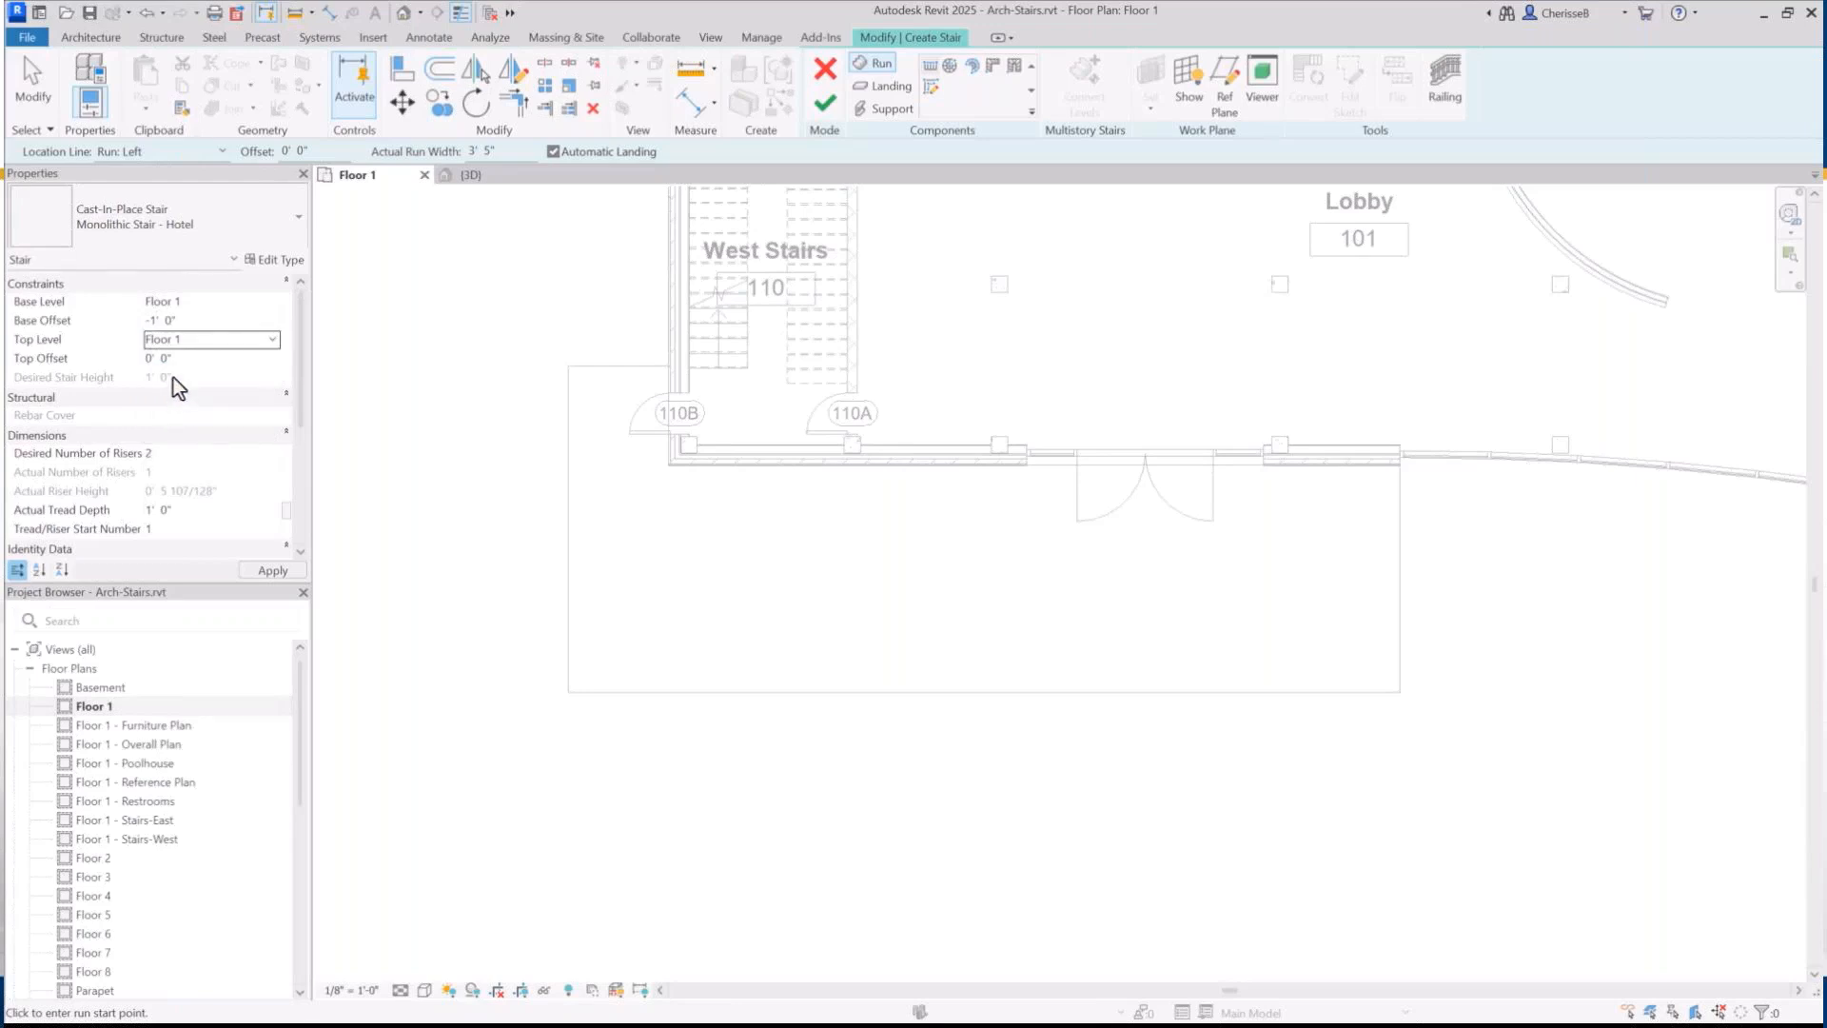
click(181, 453)
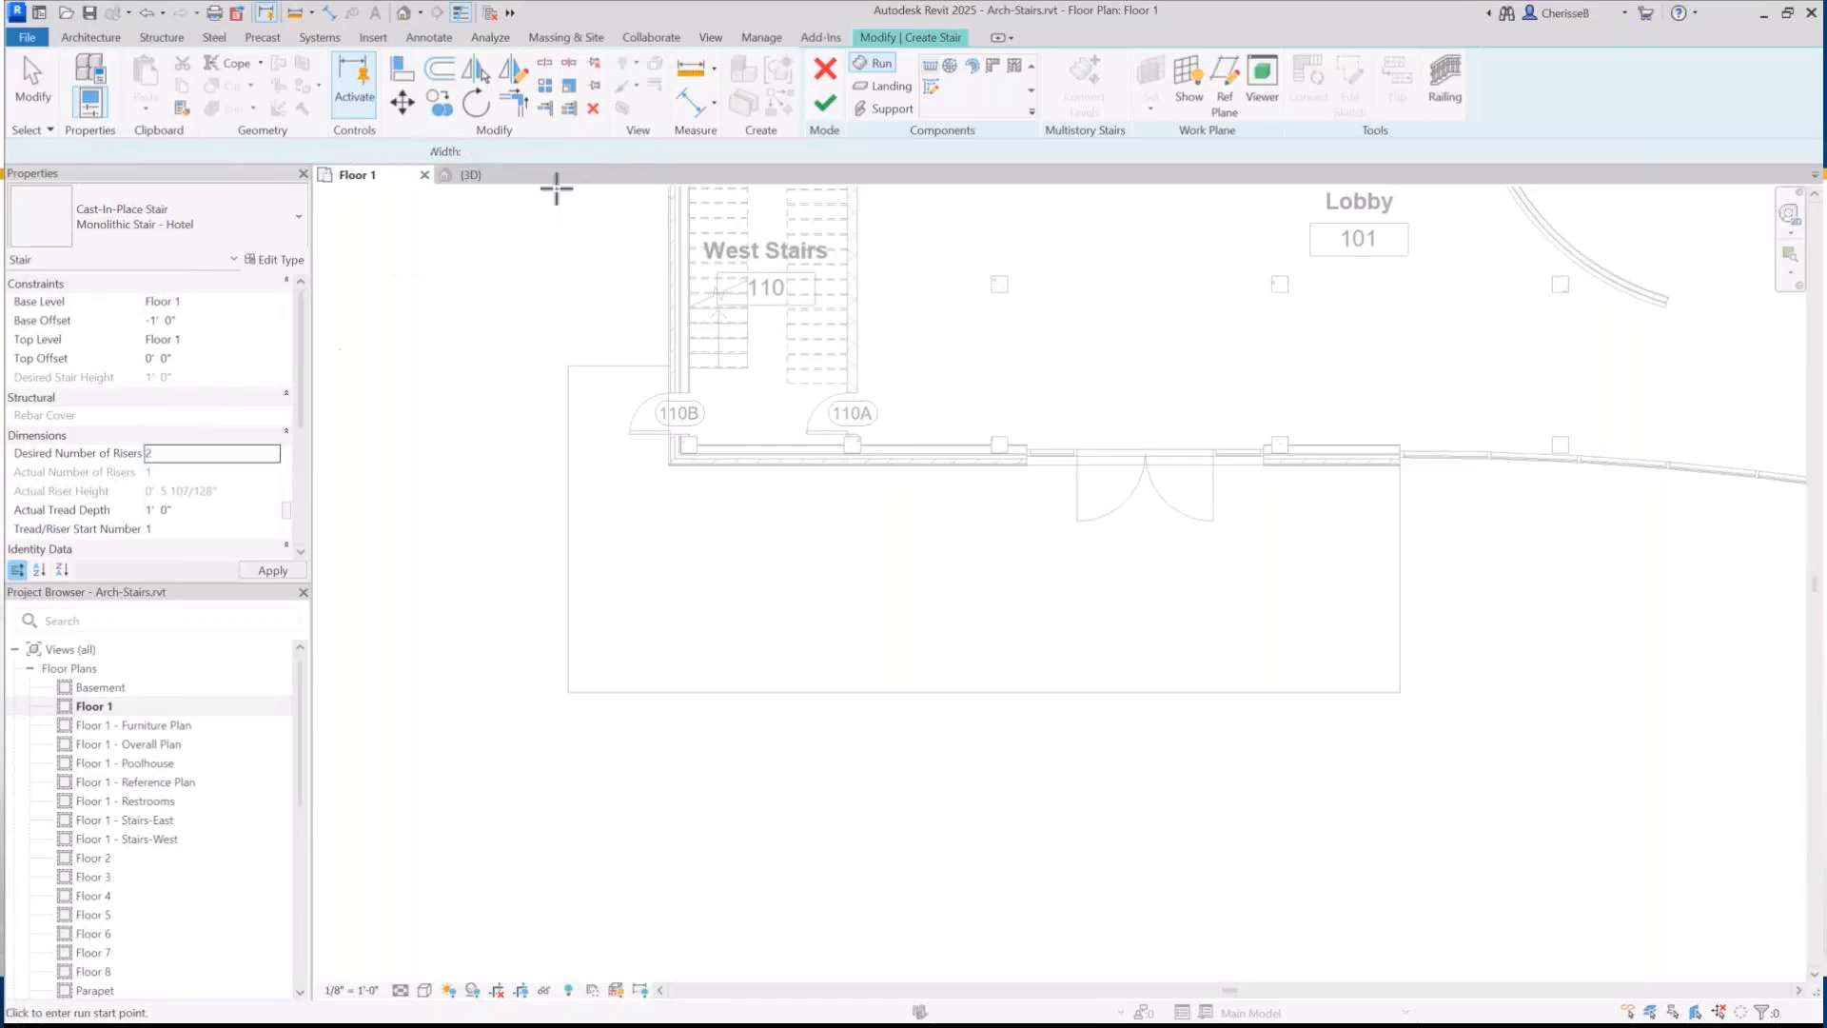
click(1445, 95)
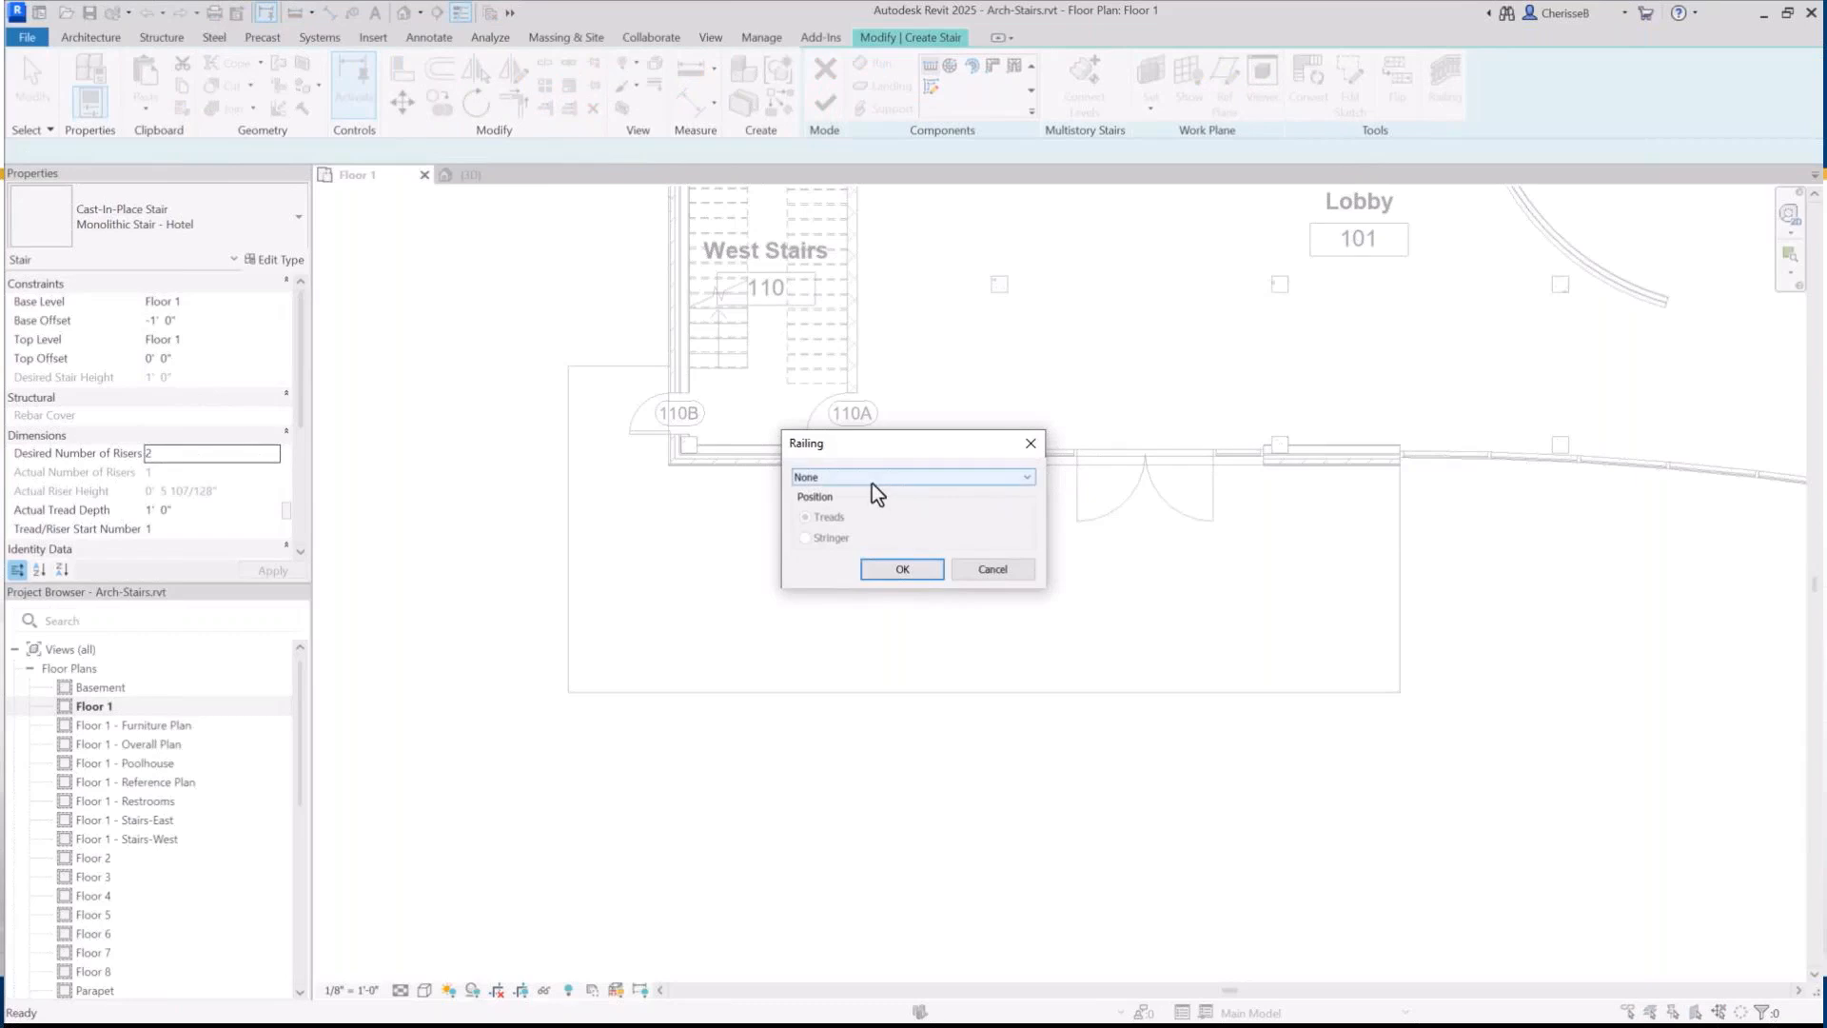
click(887, 565)
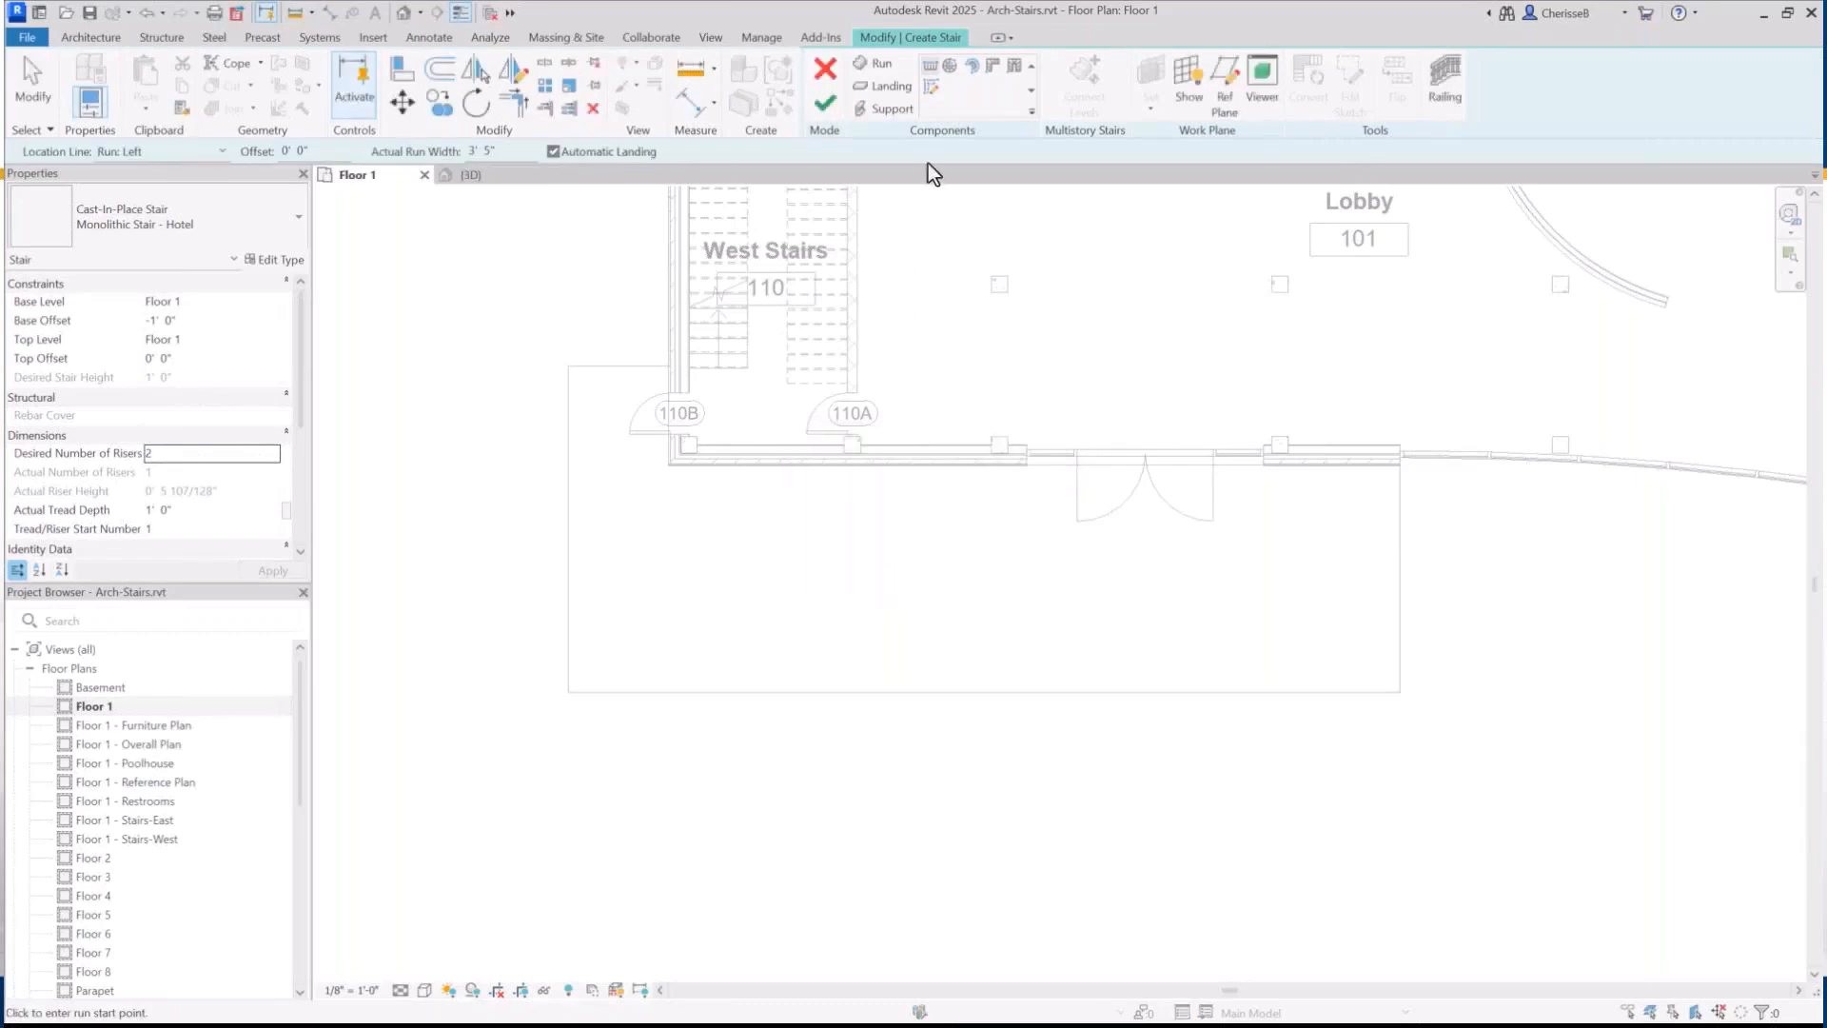
Start a sketched run and create its boundary lines from the entrance roof's short north edge and its east edge
click(933, 89)
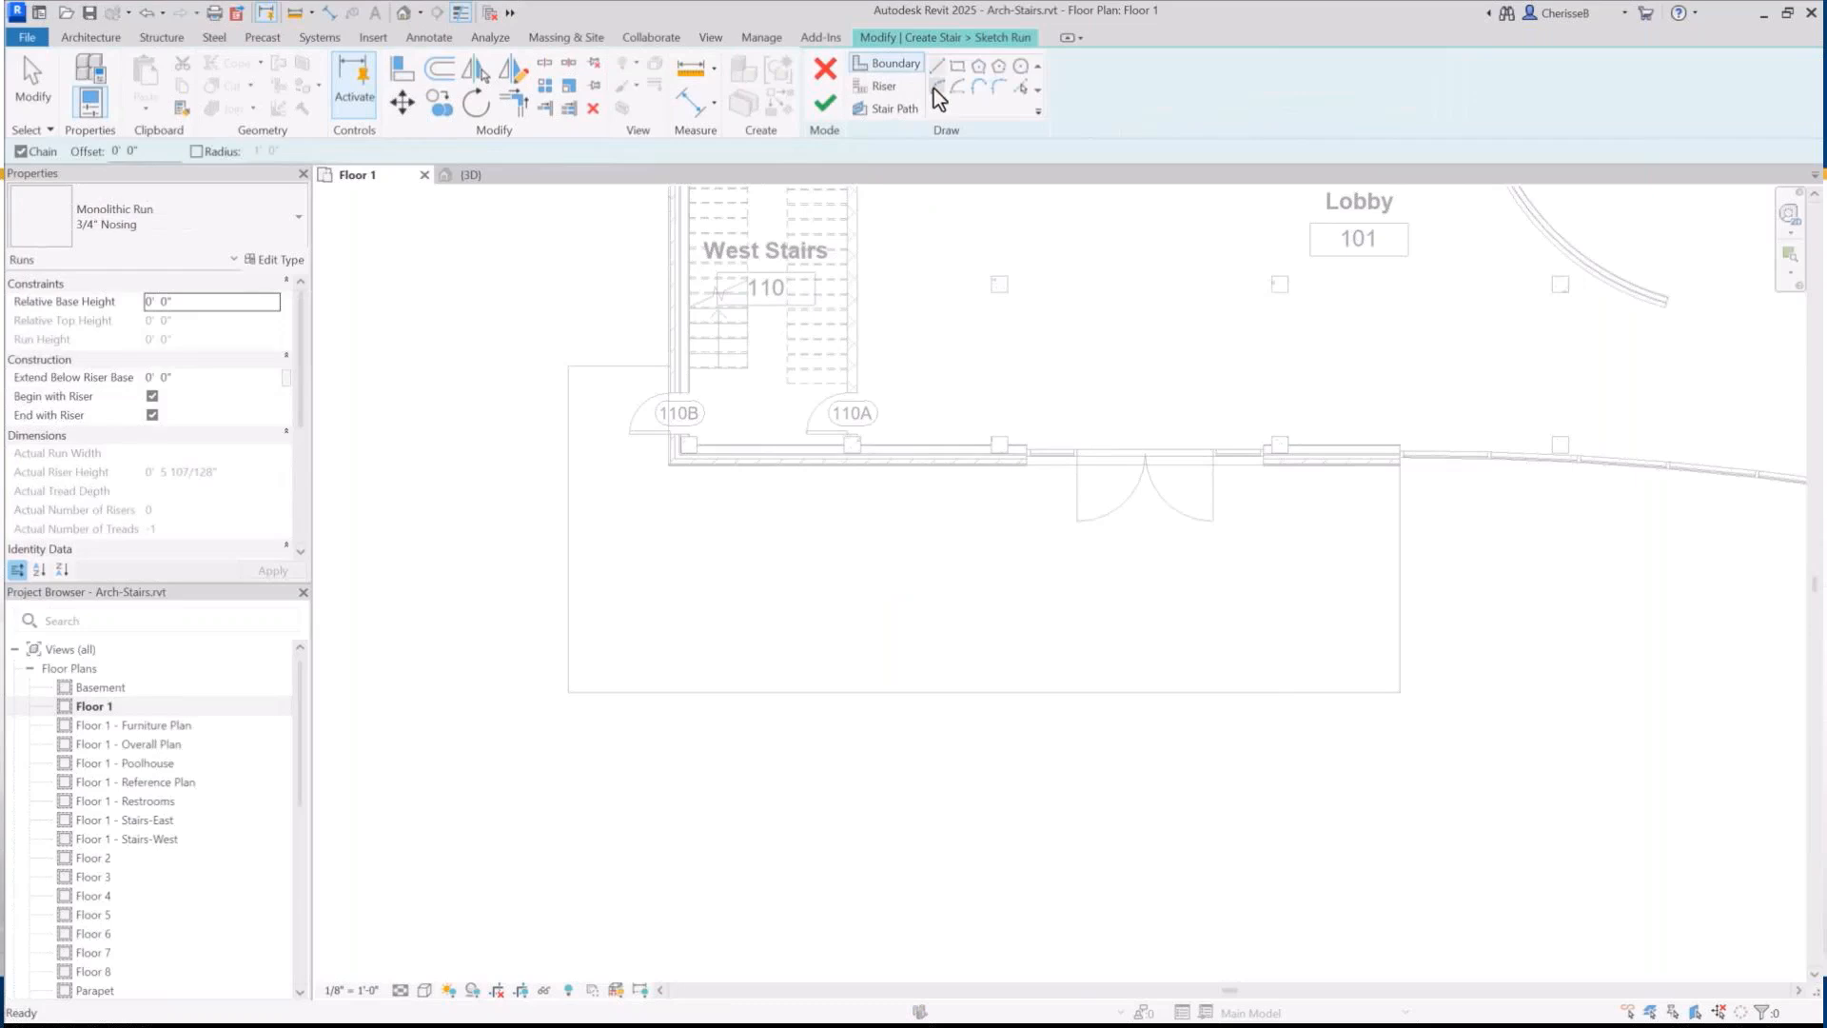
click(1021, 89)
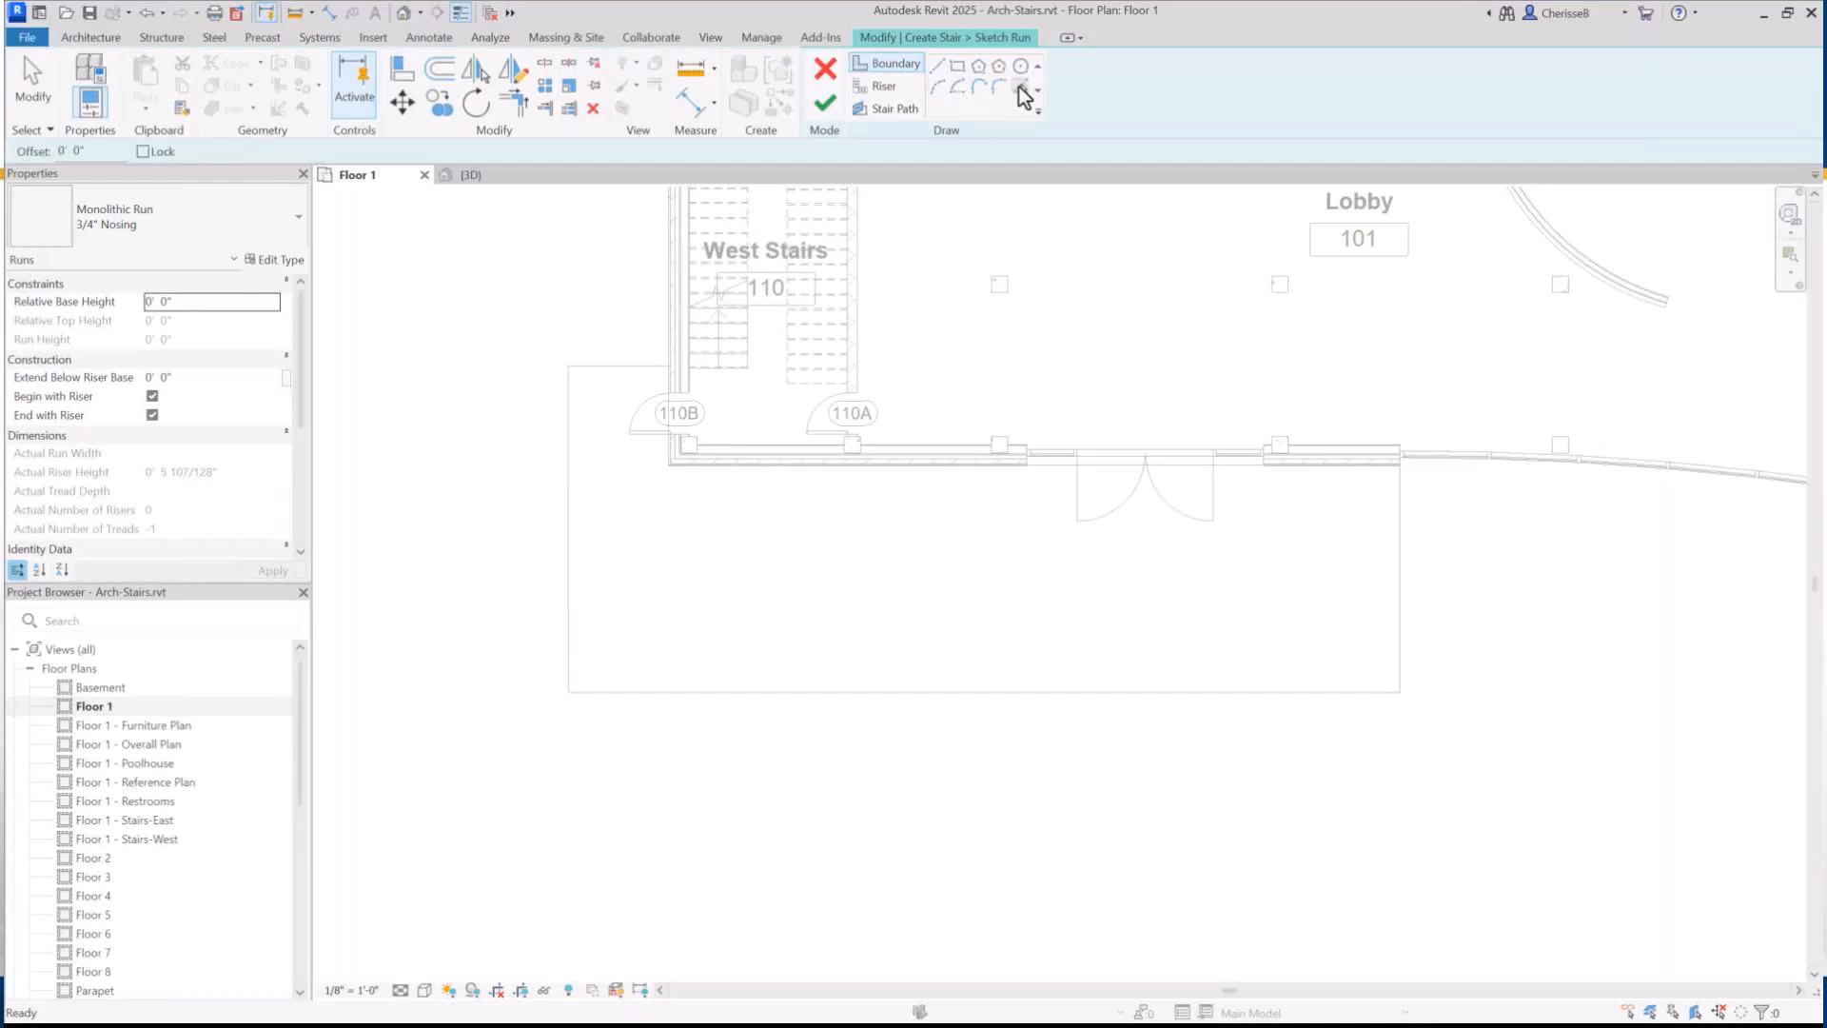
click(615, 366)
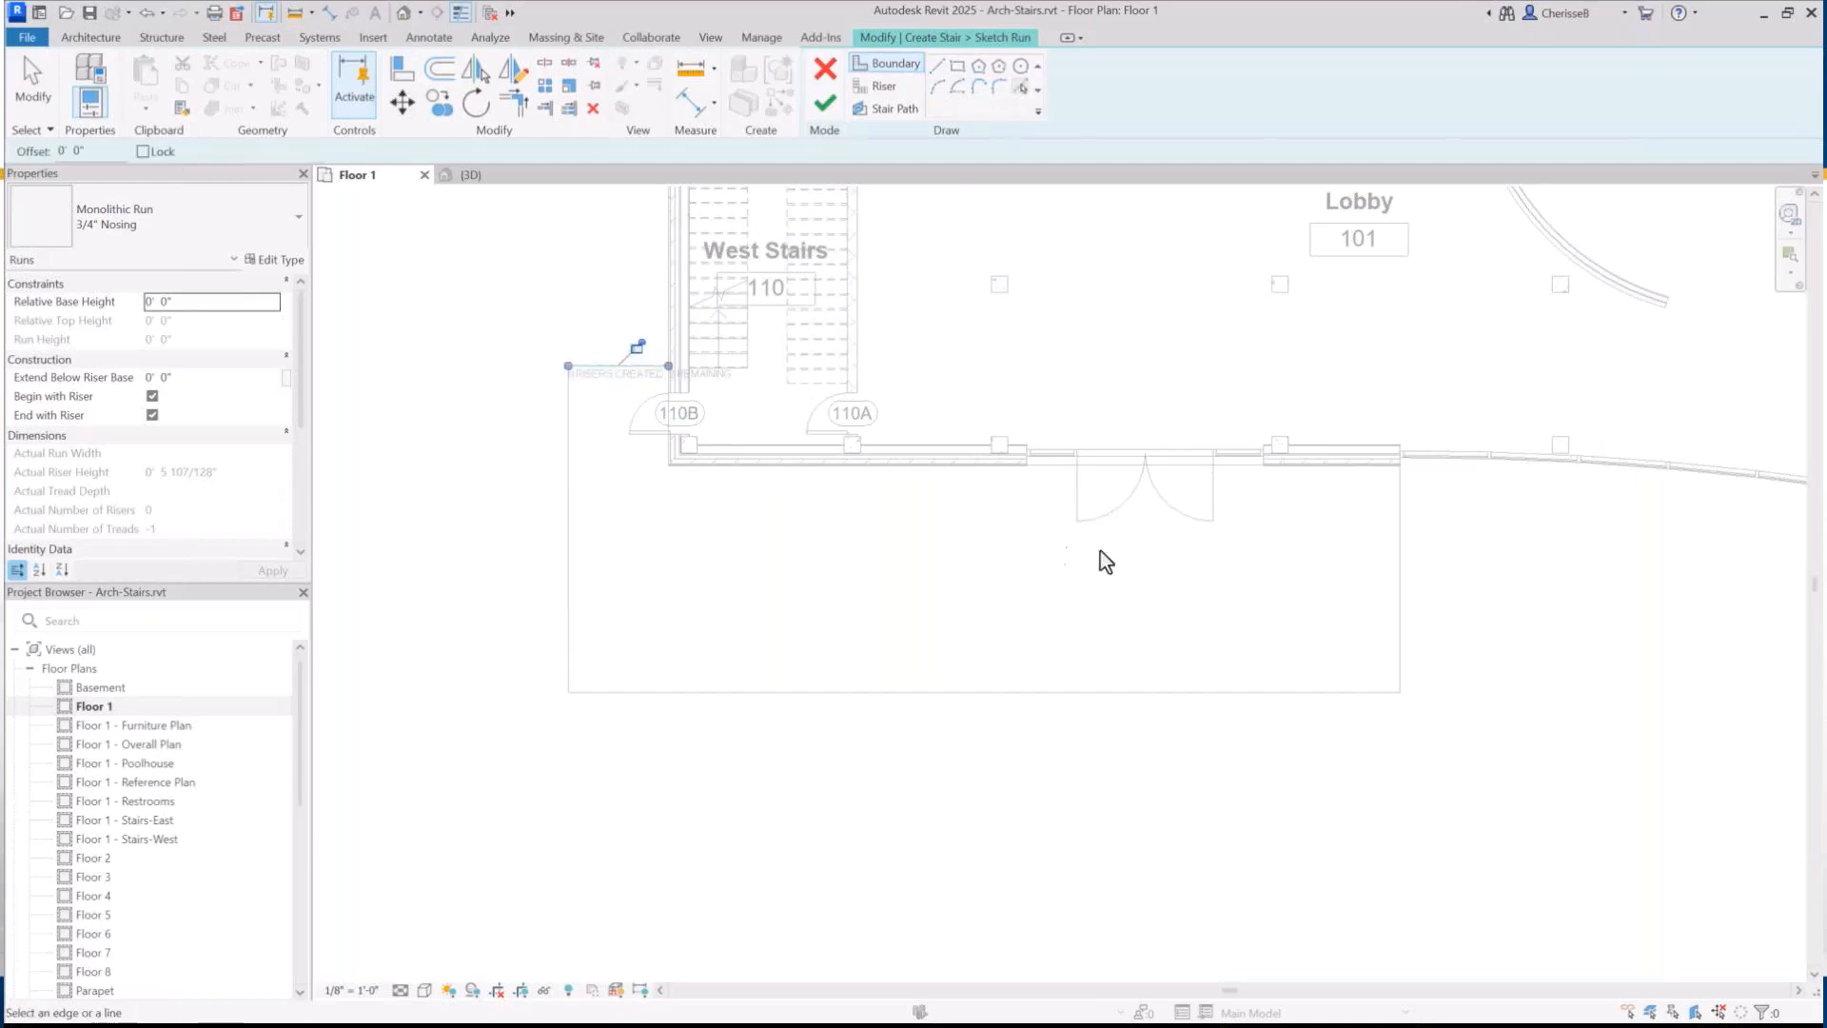
click(1401, 557)
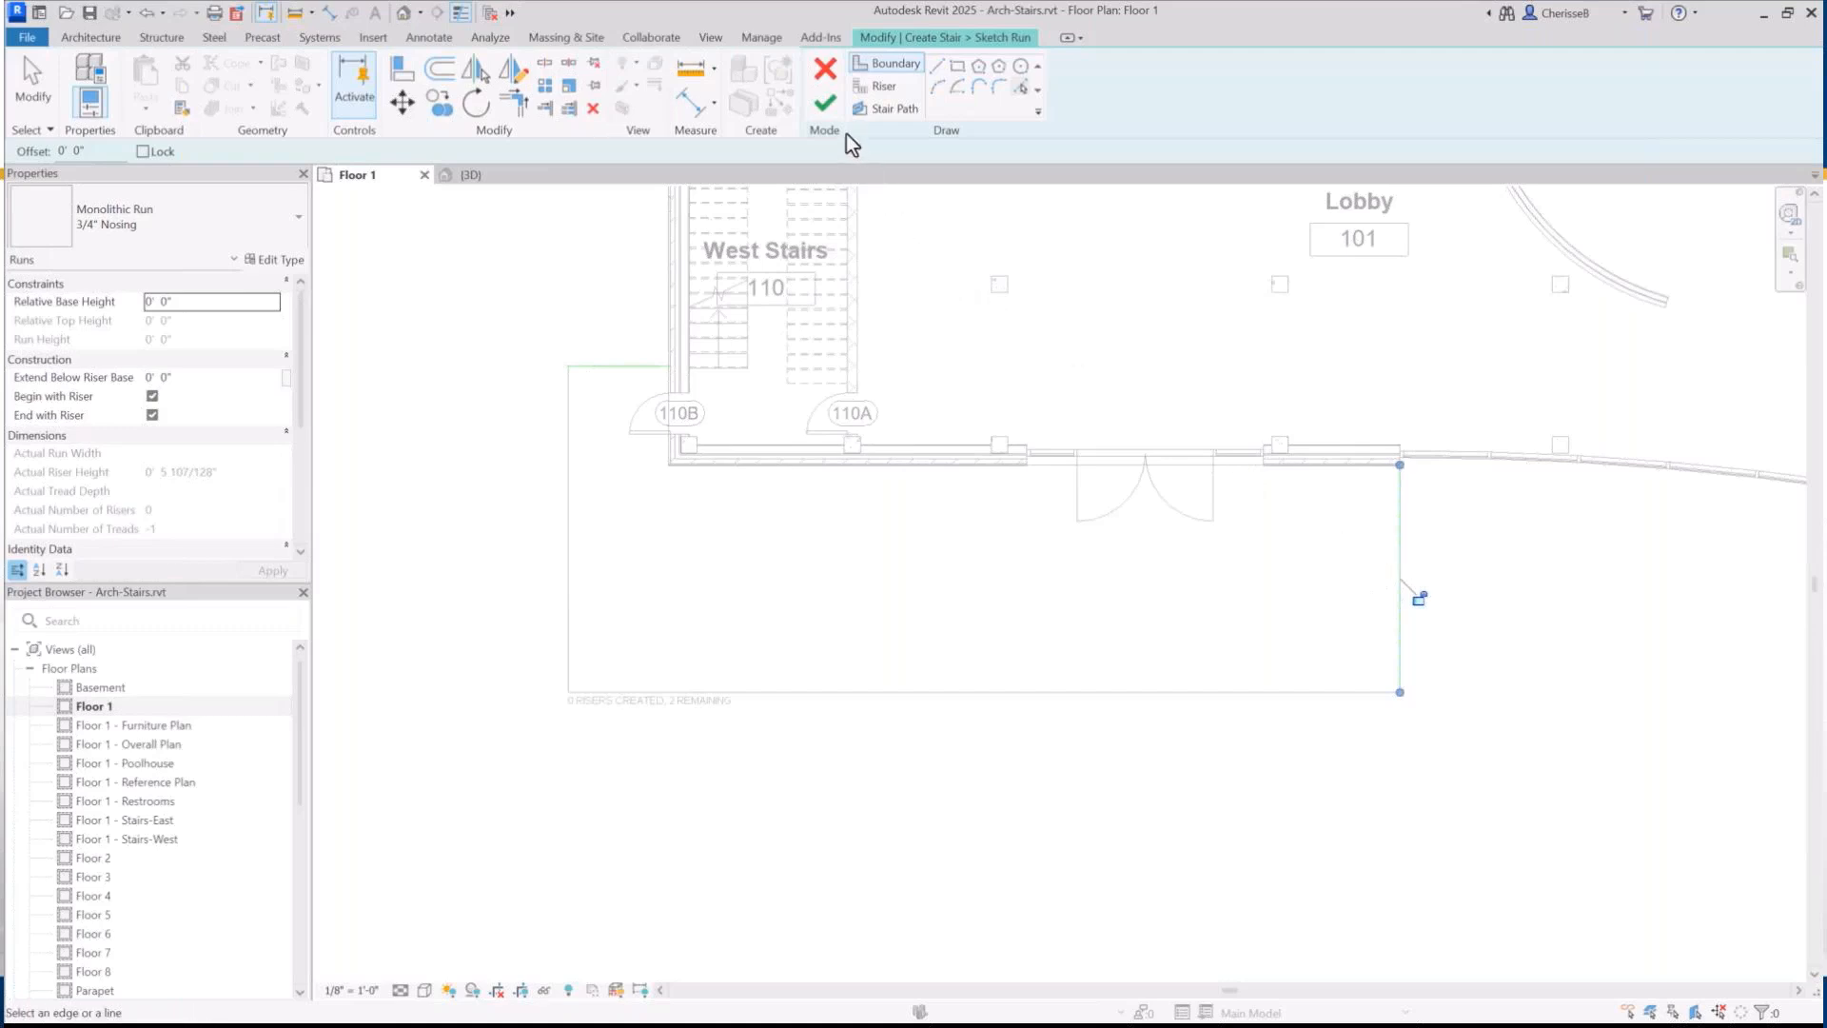
Create the inner riser lines of the run from the entrance roof's west and south edges
click(869, 91)
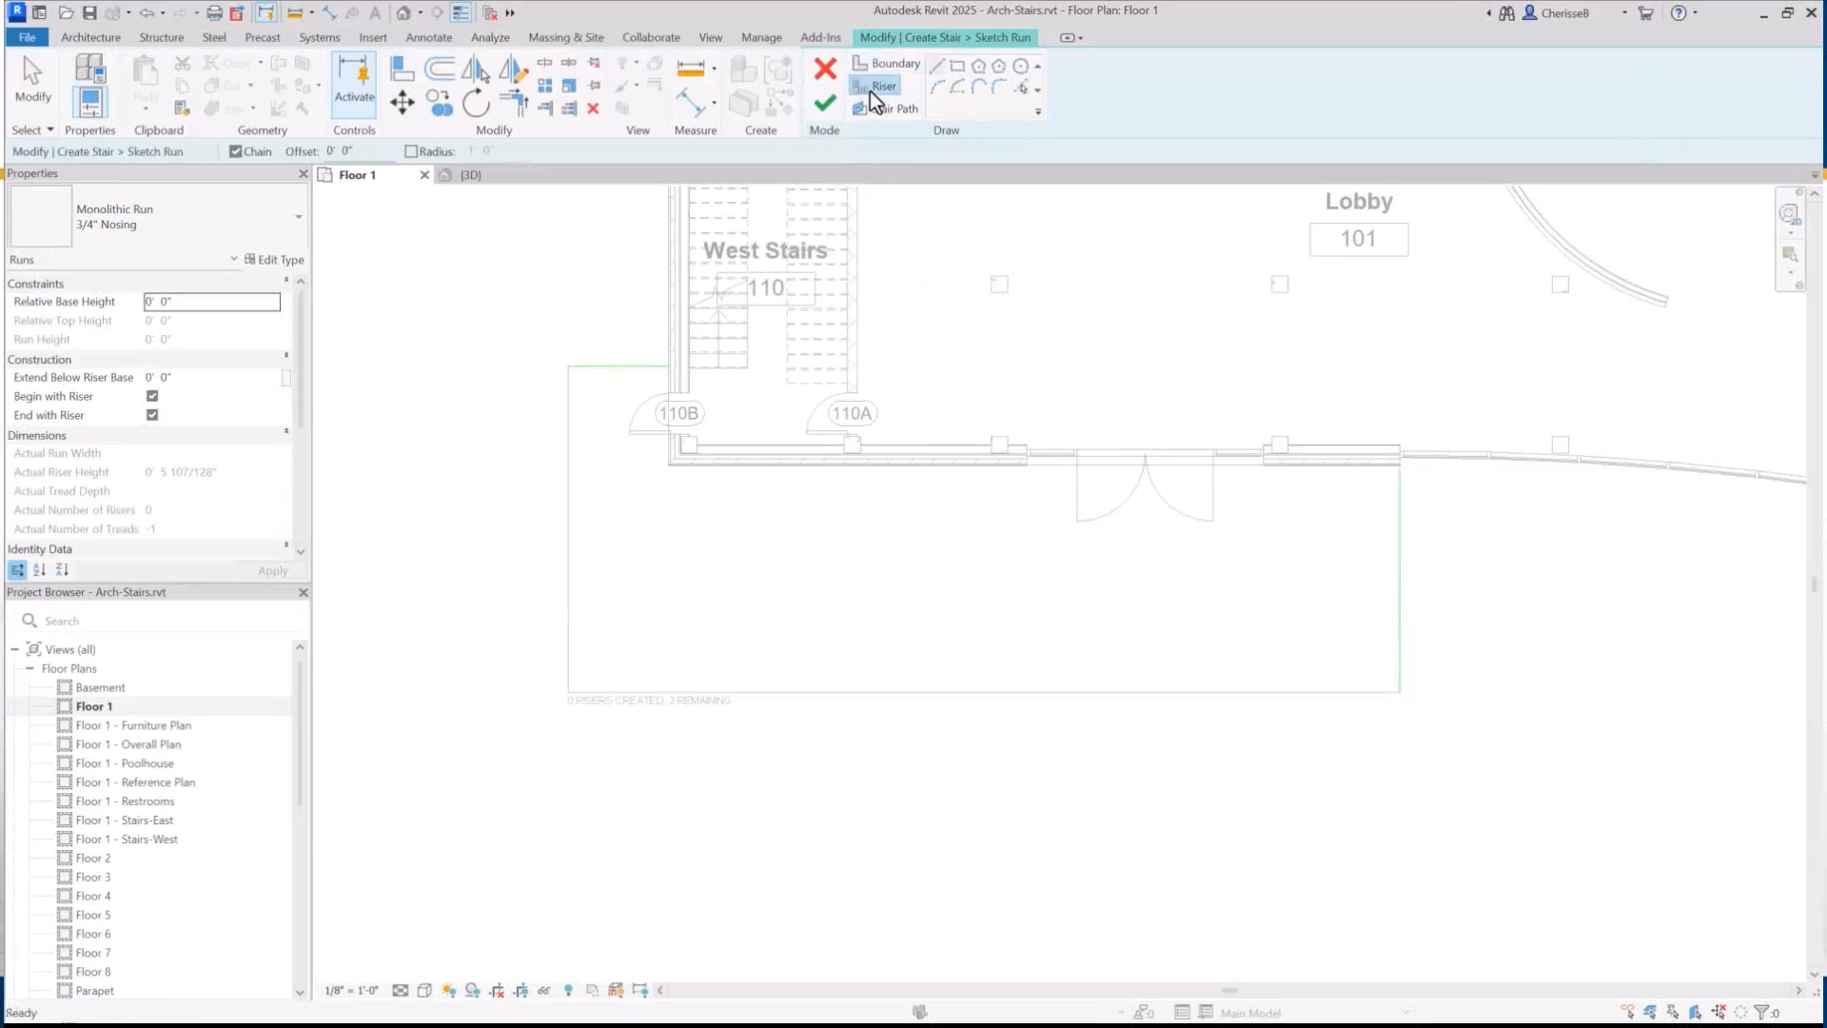
click(1021, 94)
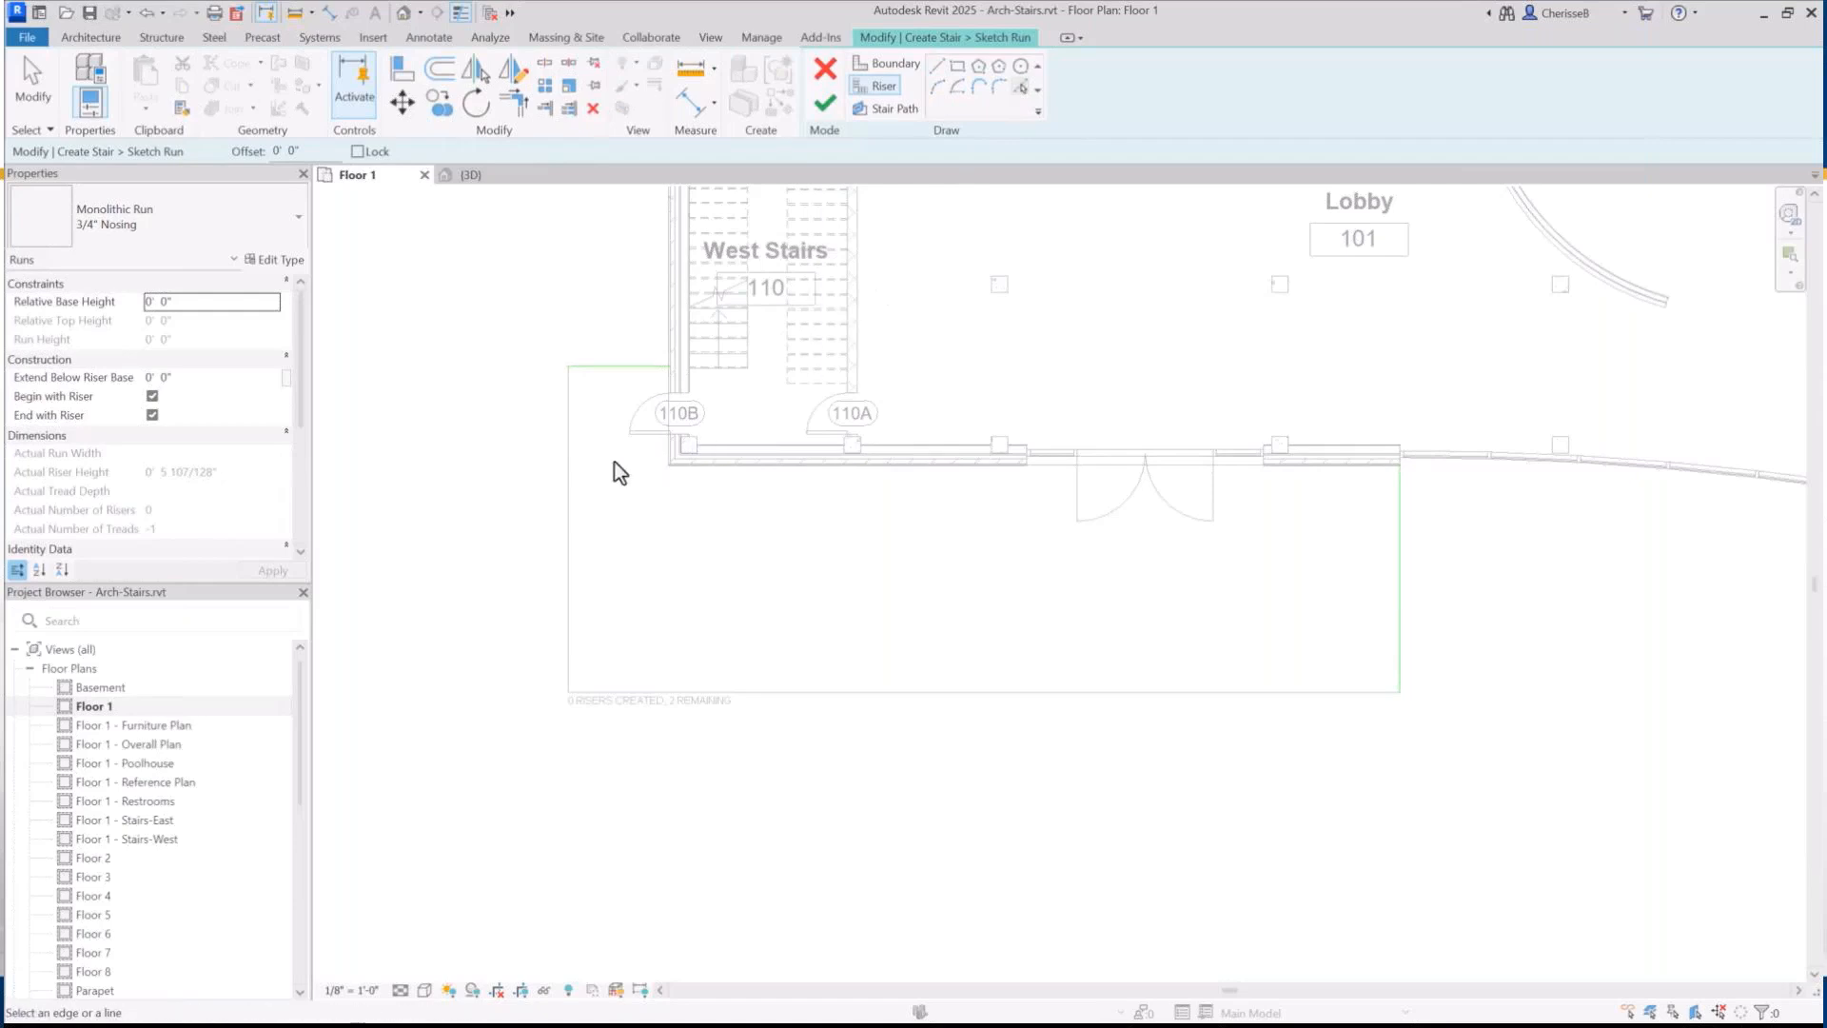
click(565, 459)
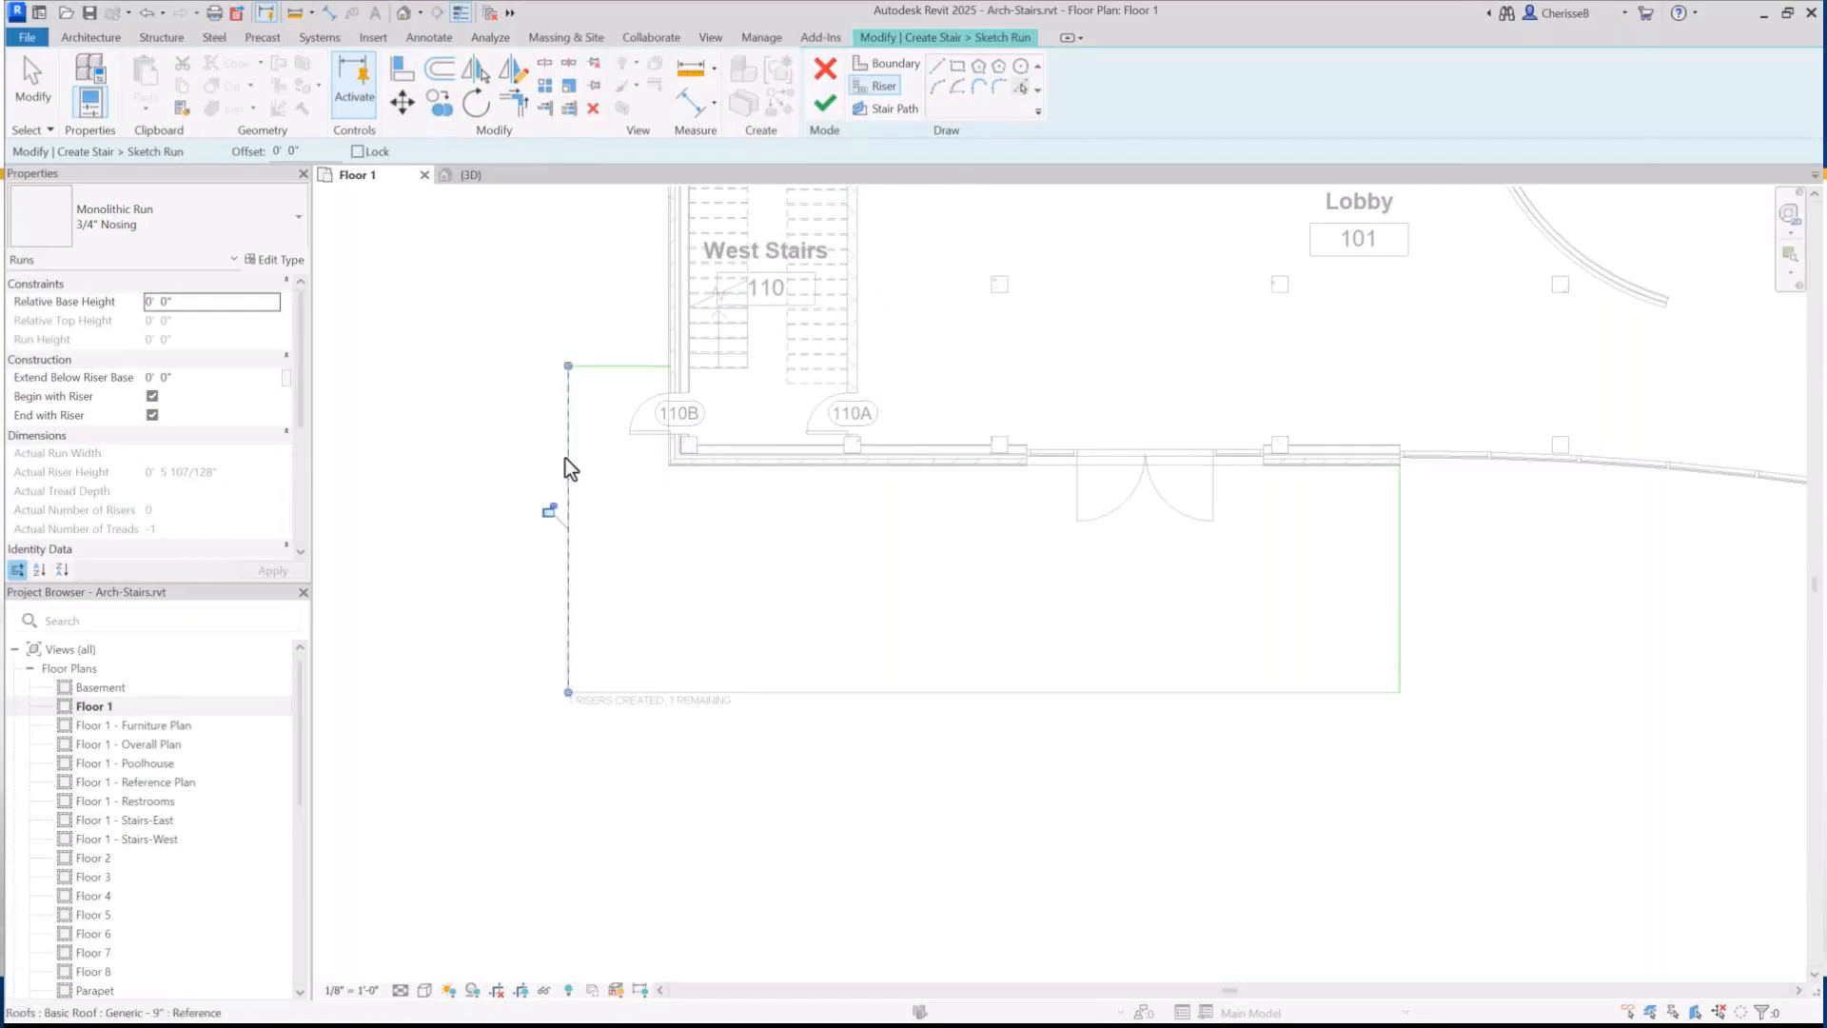
click(956, 697)
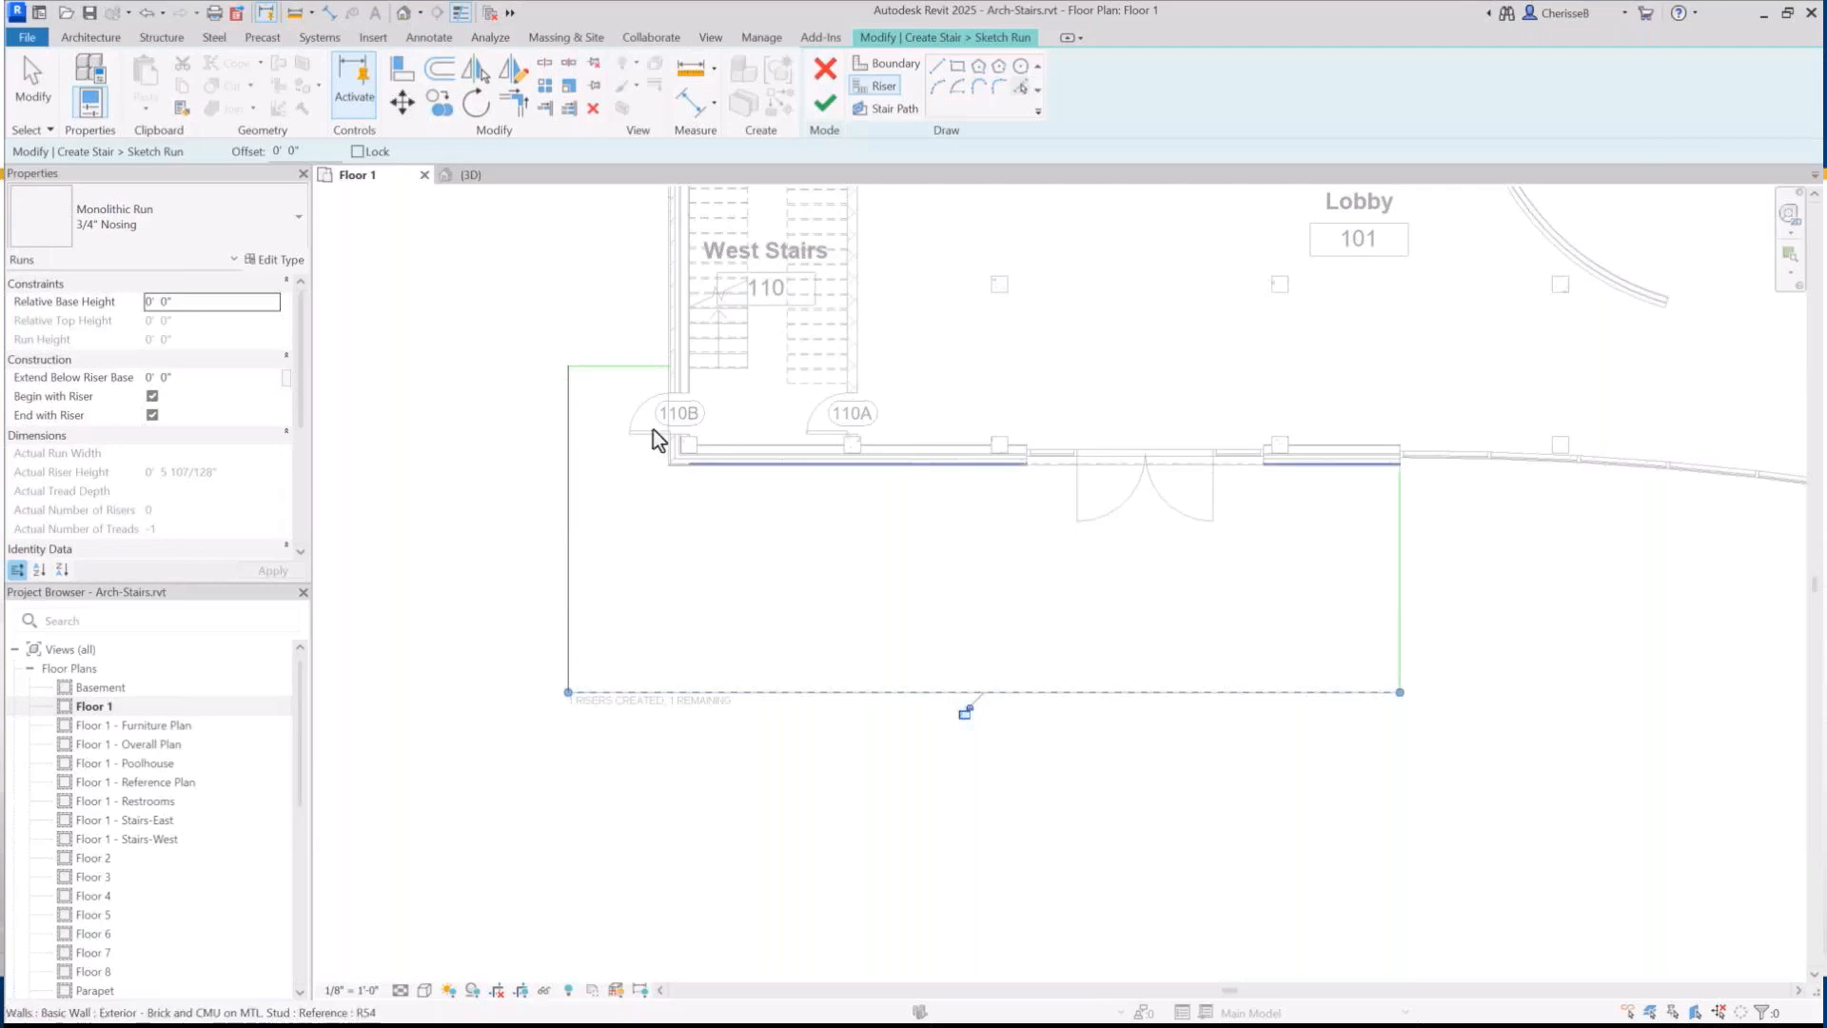
Add outer riser lines offset 1' outward from the roof's west and south edges and extend the boundary lines to meet them
drag(318, 152, 261, 152)
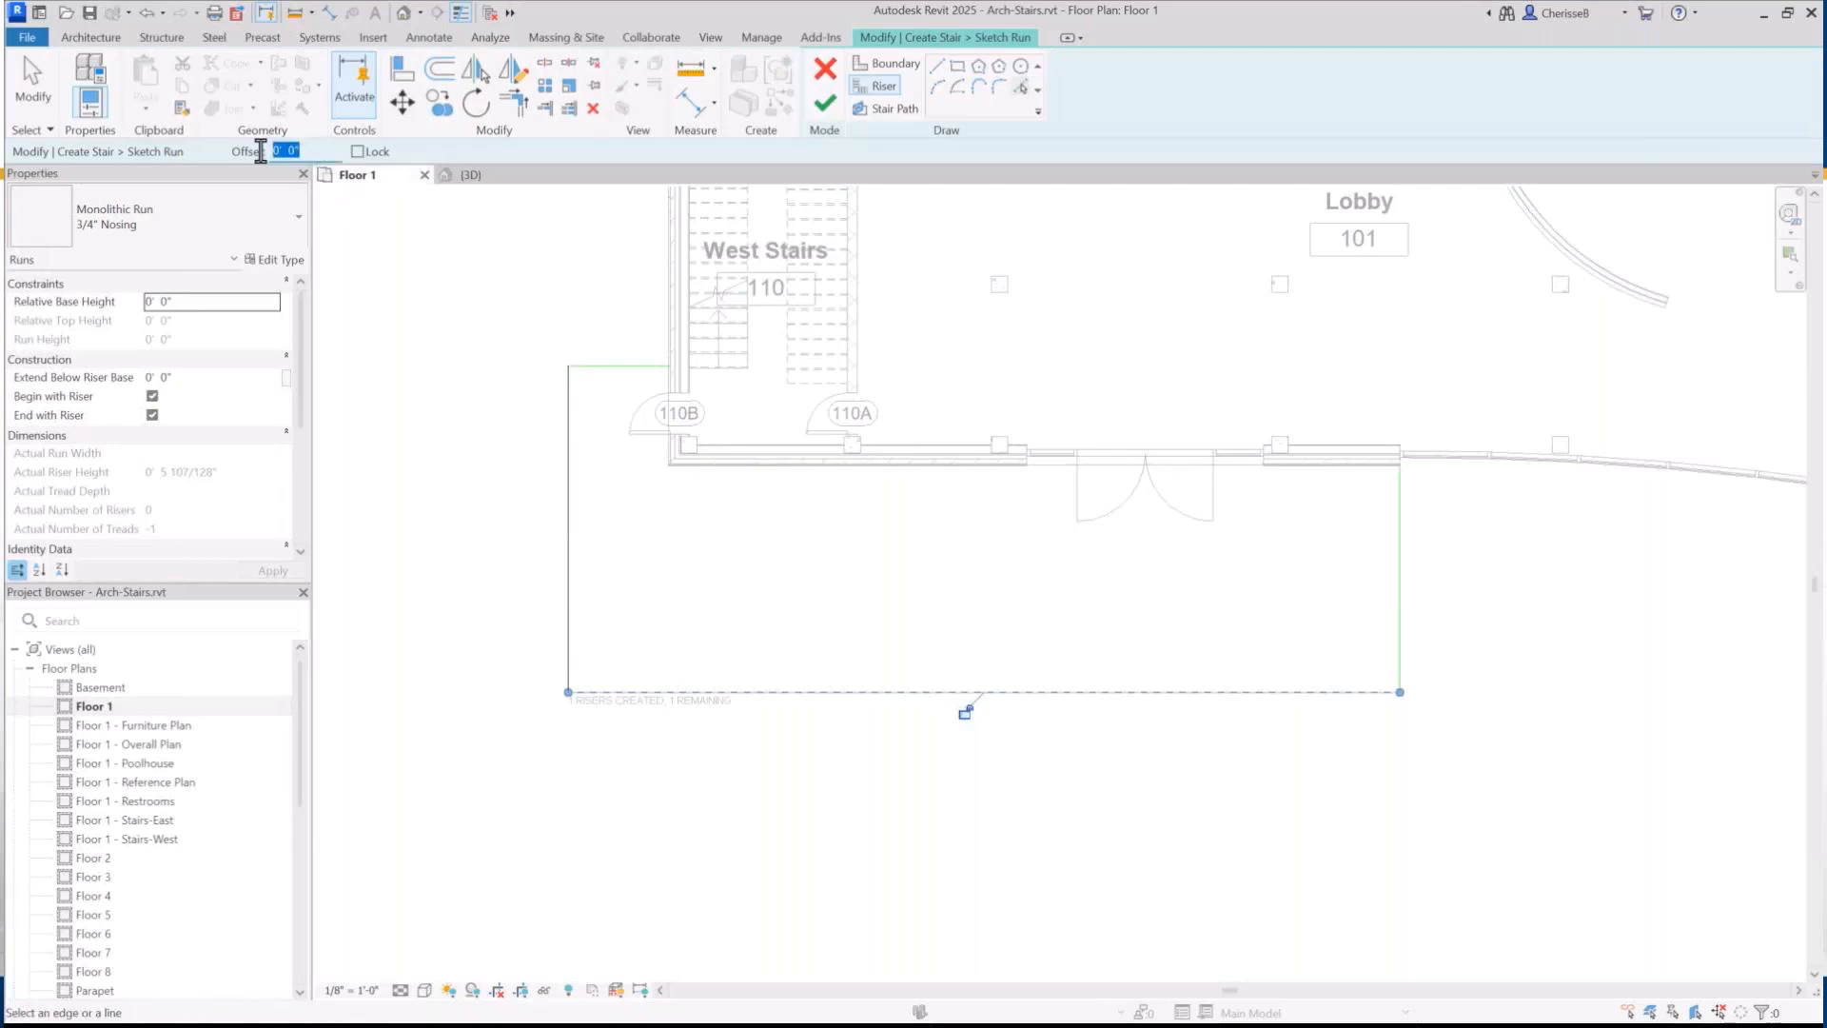
text(1')
key(Return)
click(566, 543)
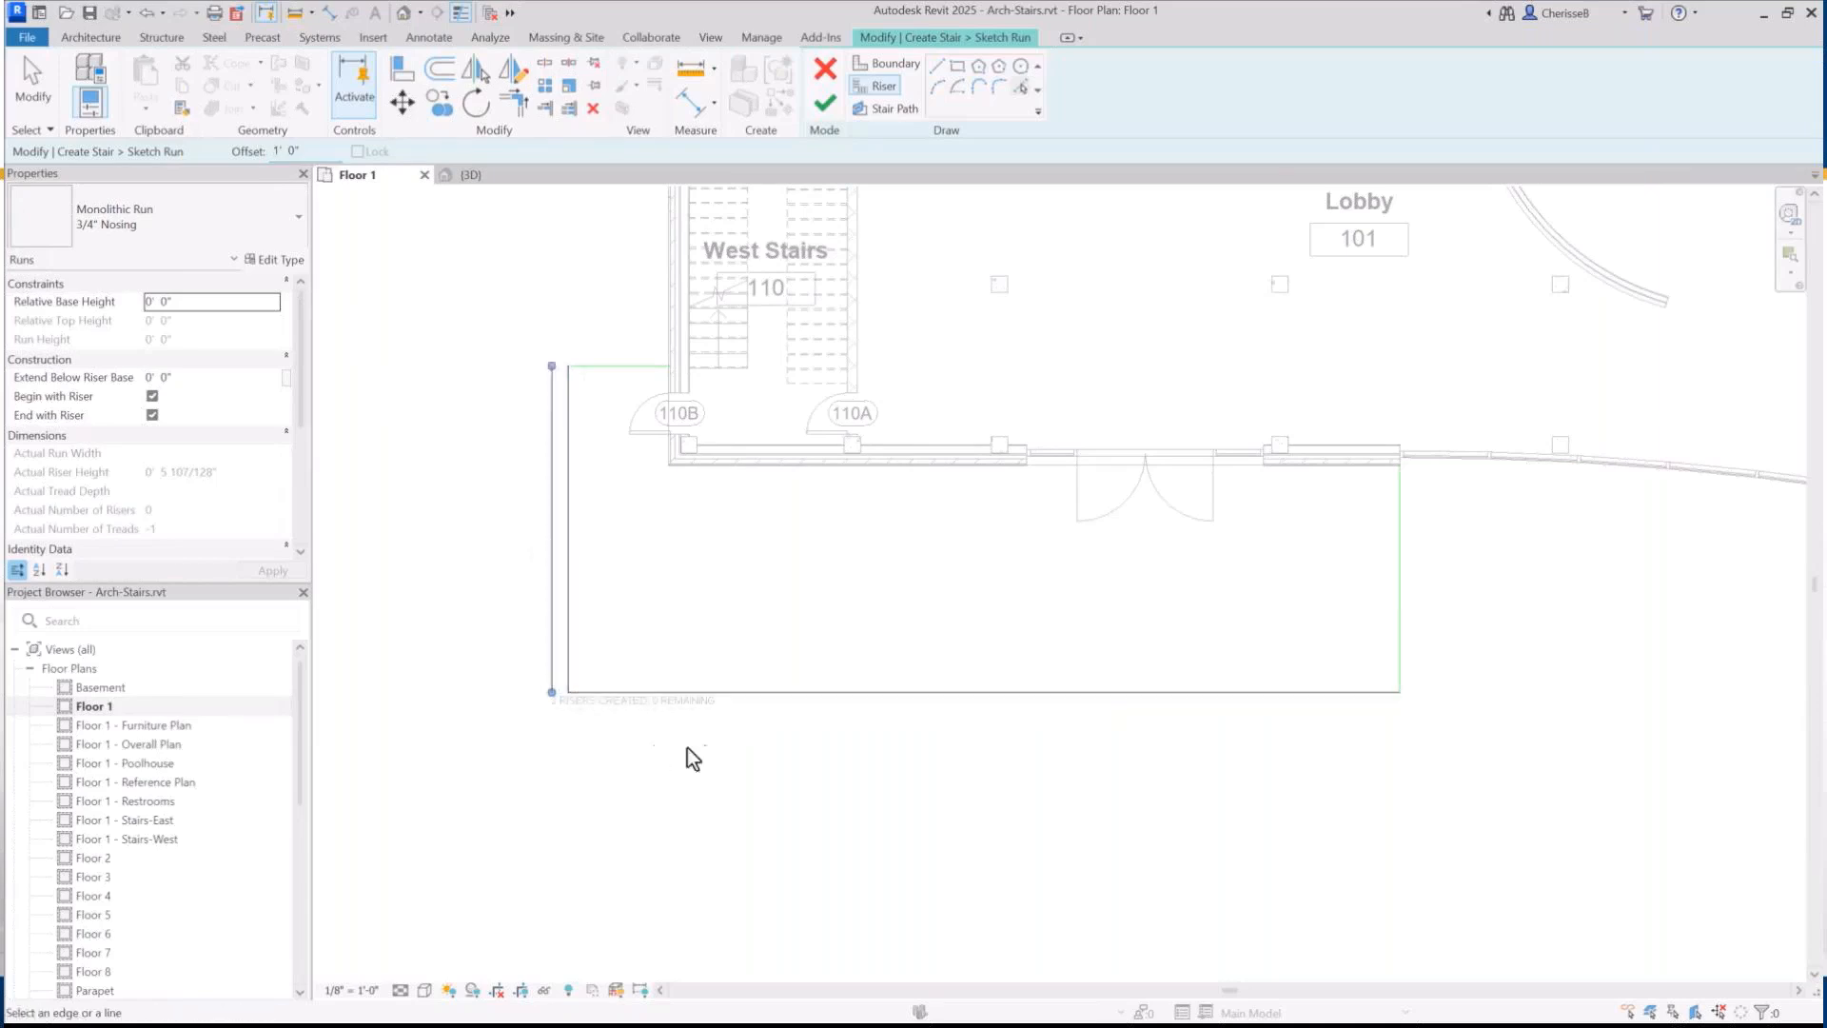
click(746, 699)
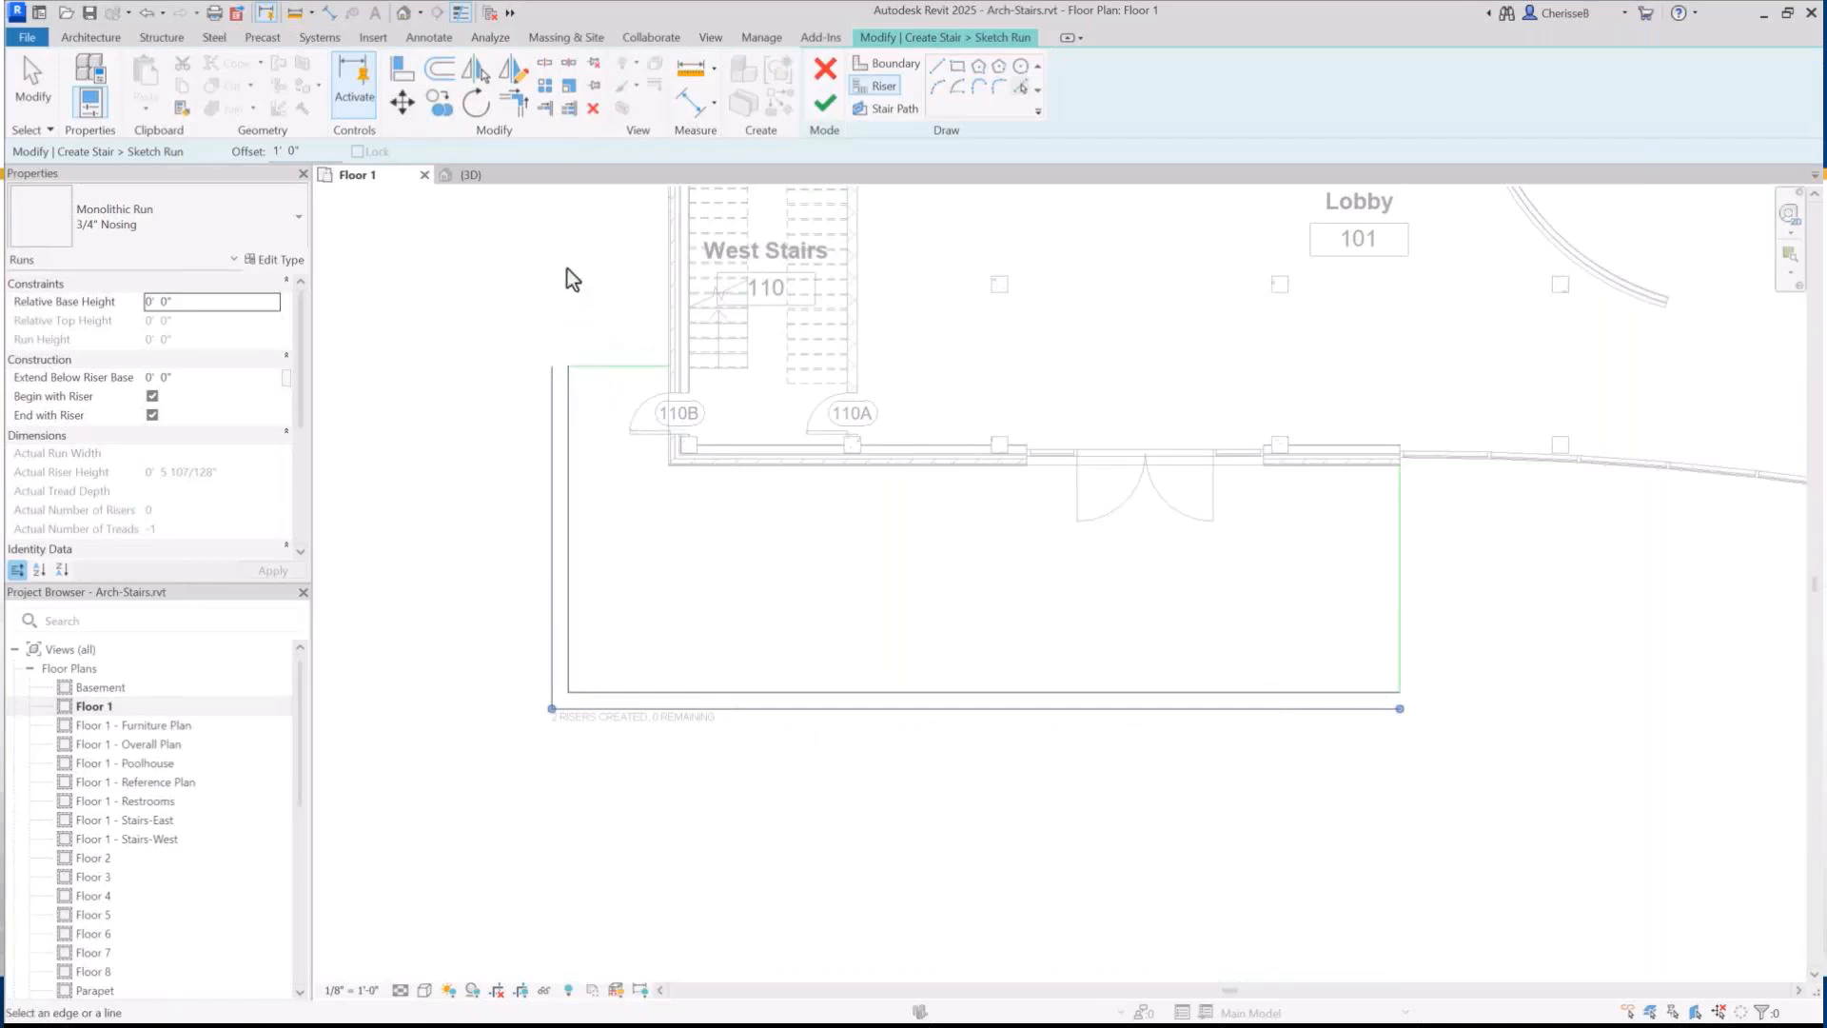
click(518, 103)
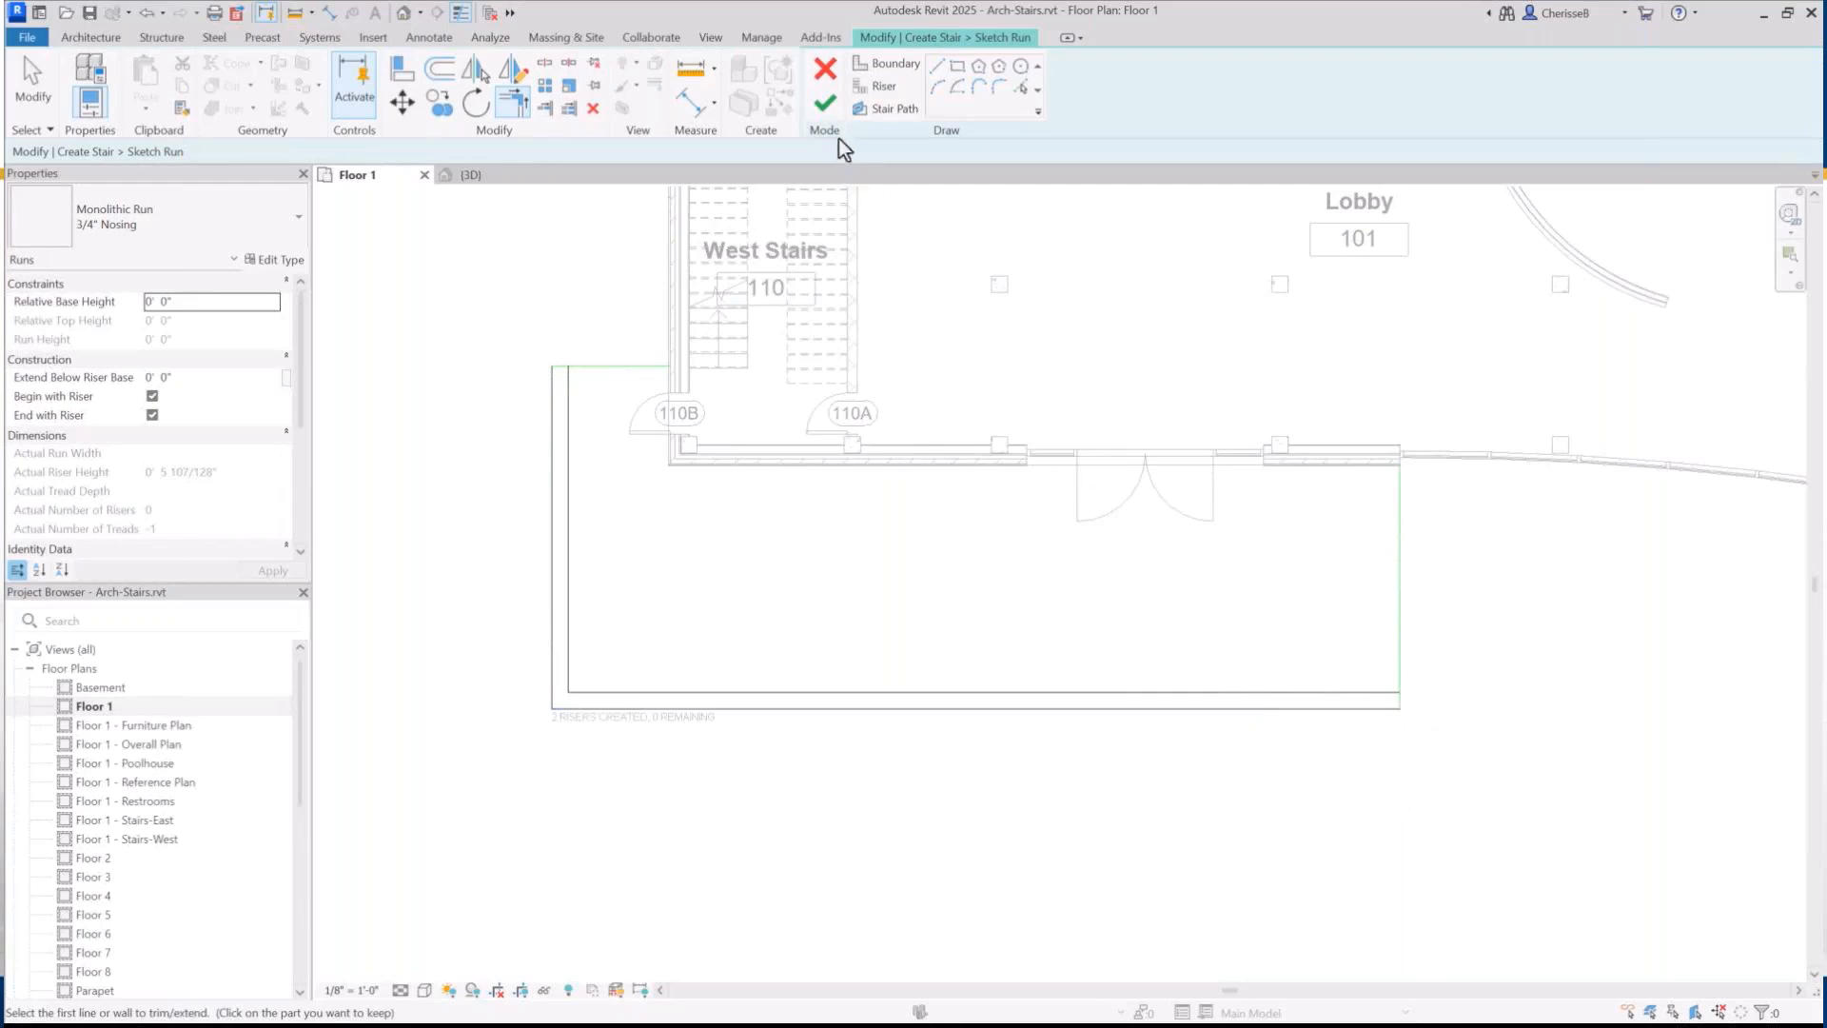
Finish the run sketch and flip the stair's up direction
click(822, 106)
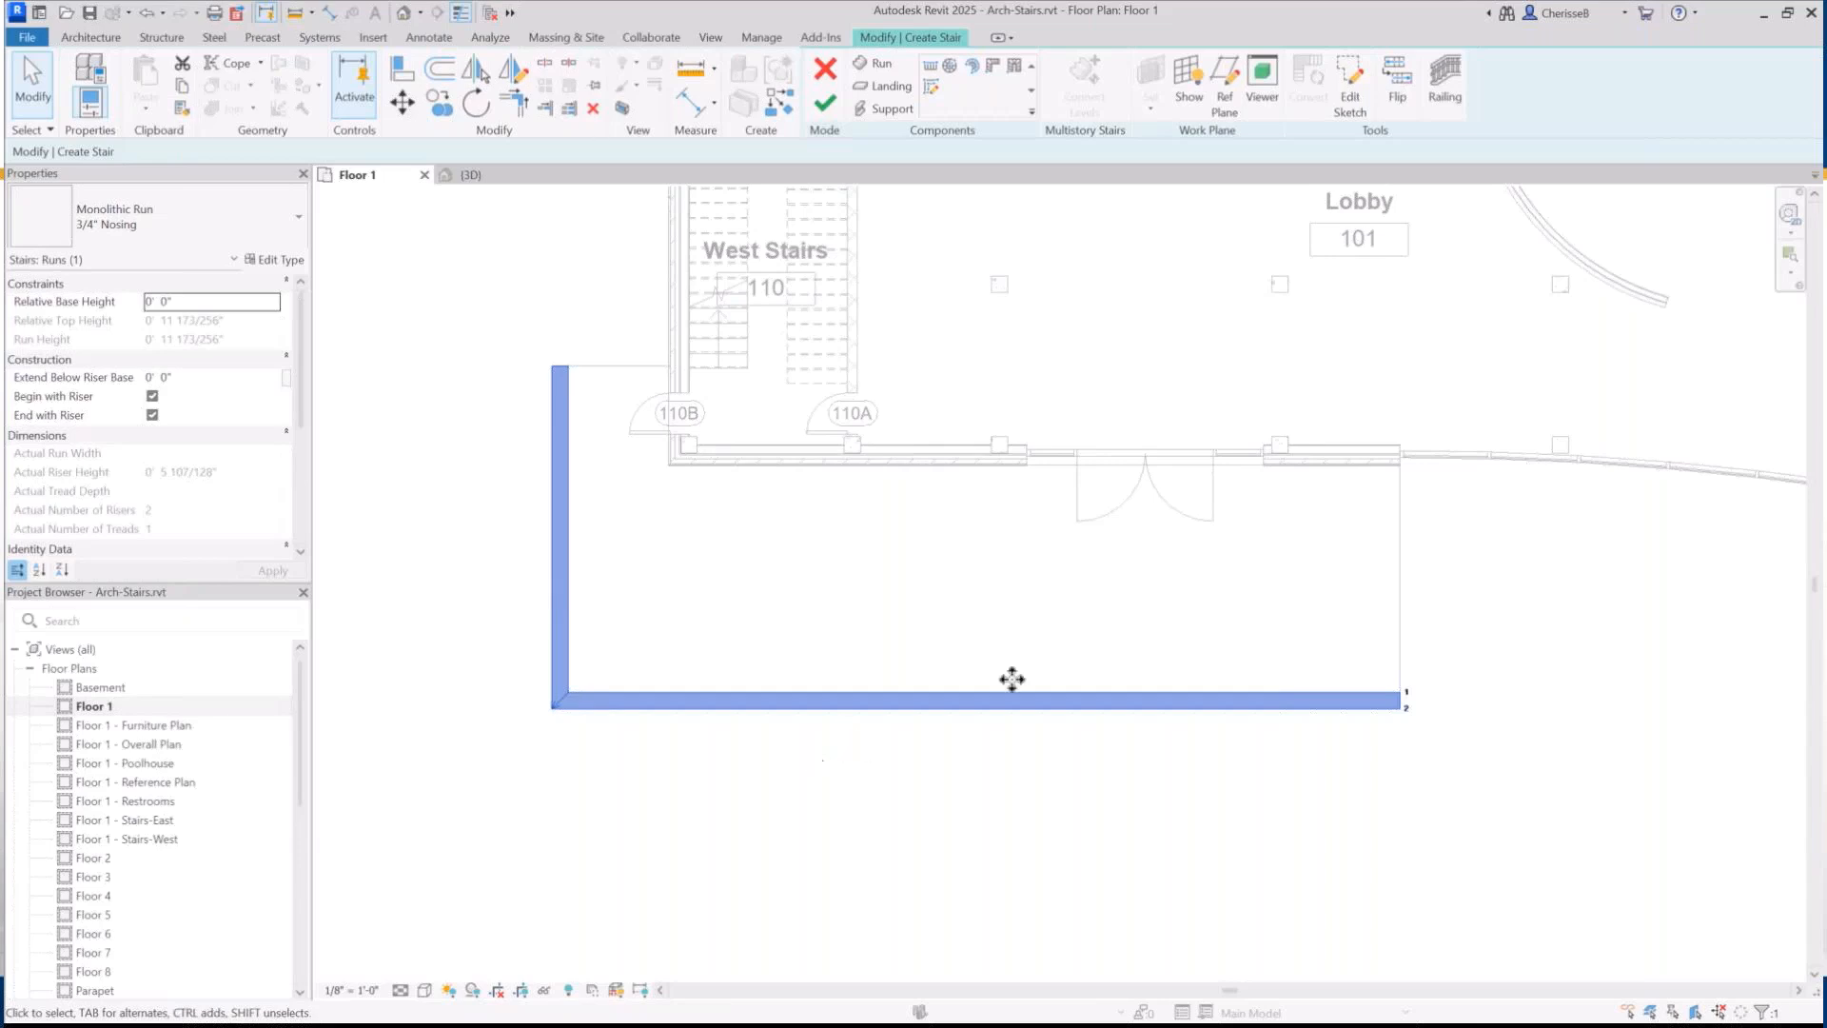
click(1408, 87)
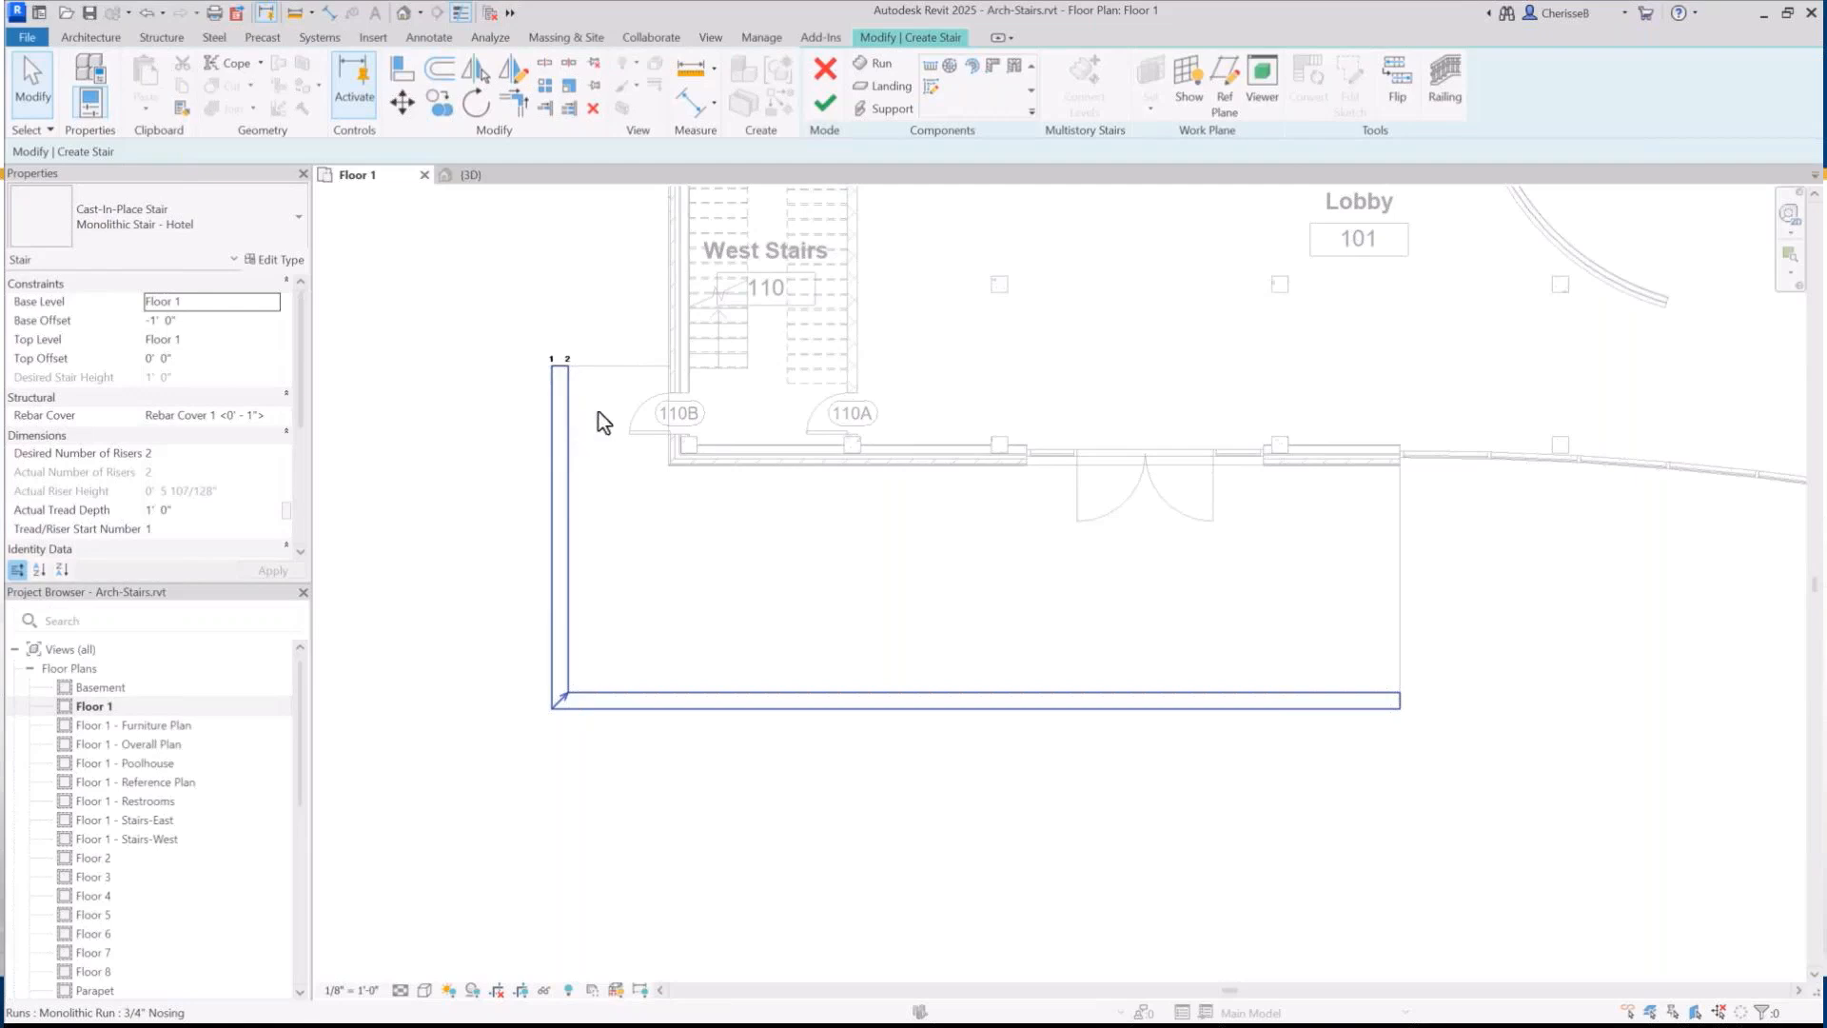
Start a sketched landing and create its boundary from the roof's north and east edges, the exterior wall faces and the inner riser lines
click(876, 87)
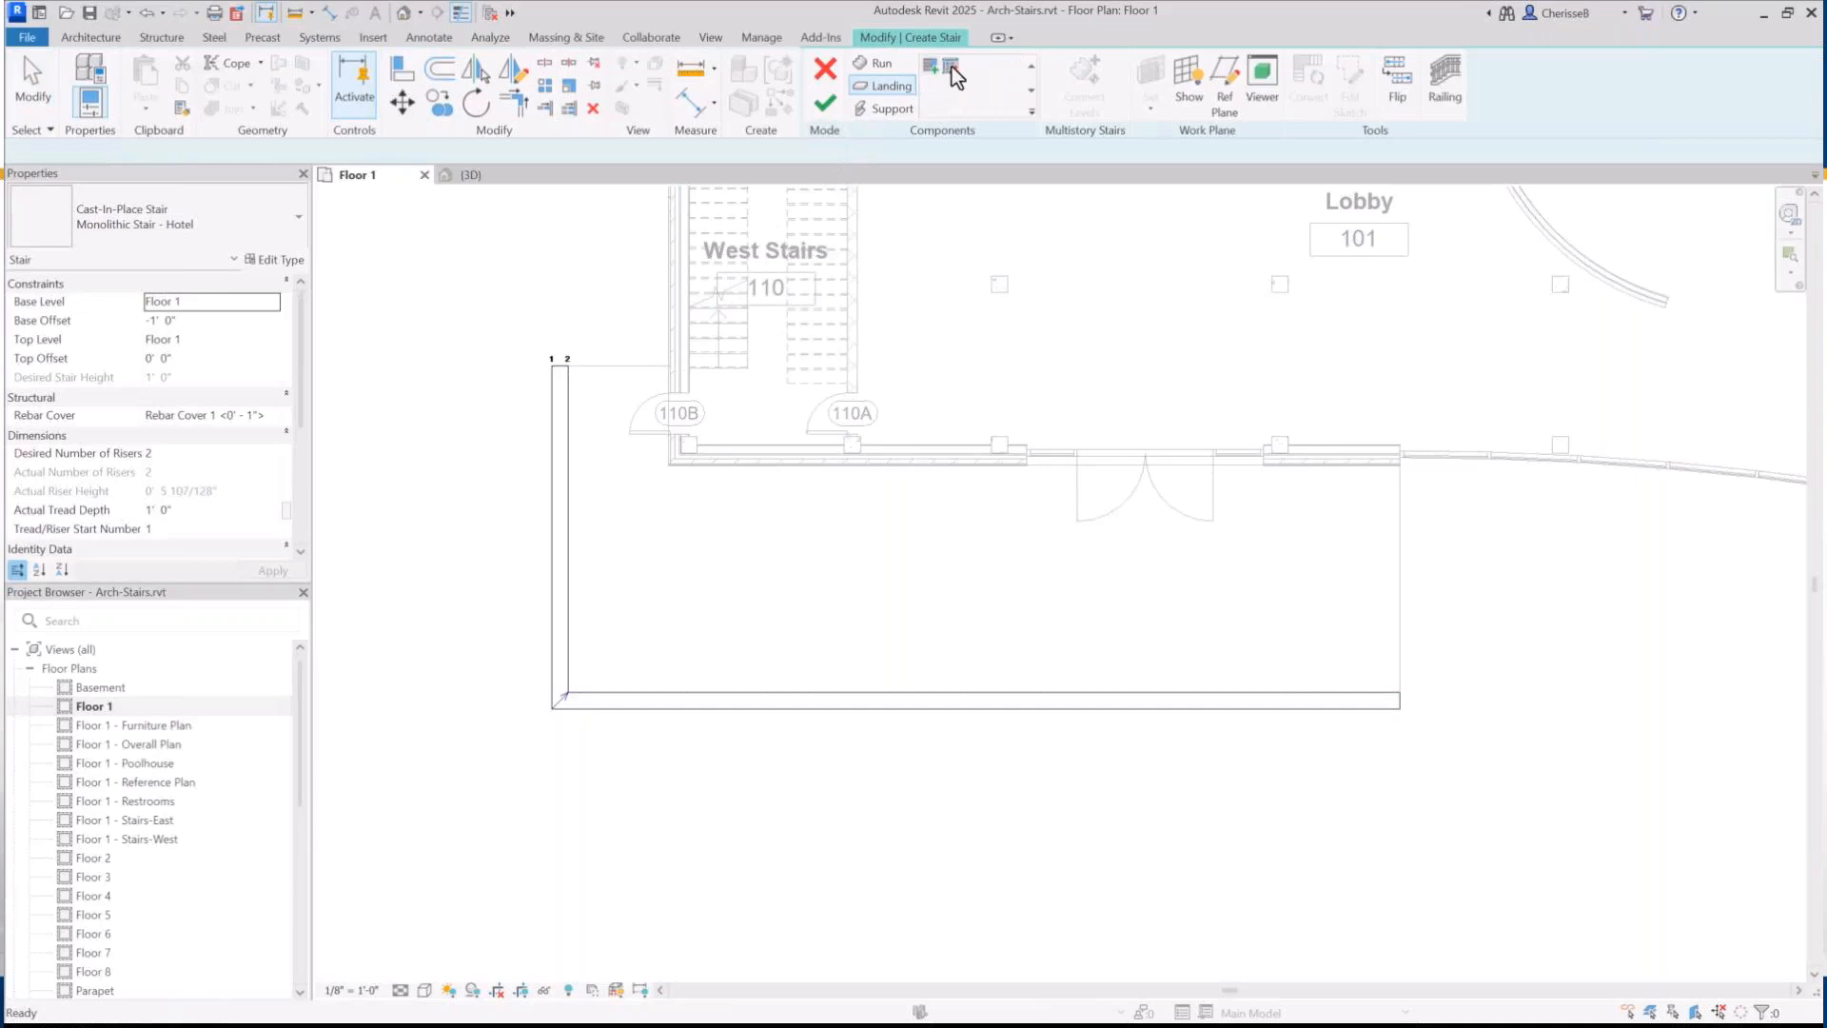
click(952, 66)
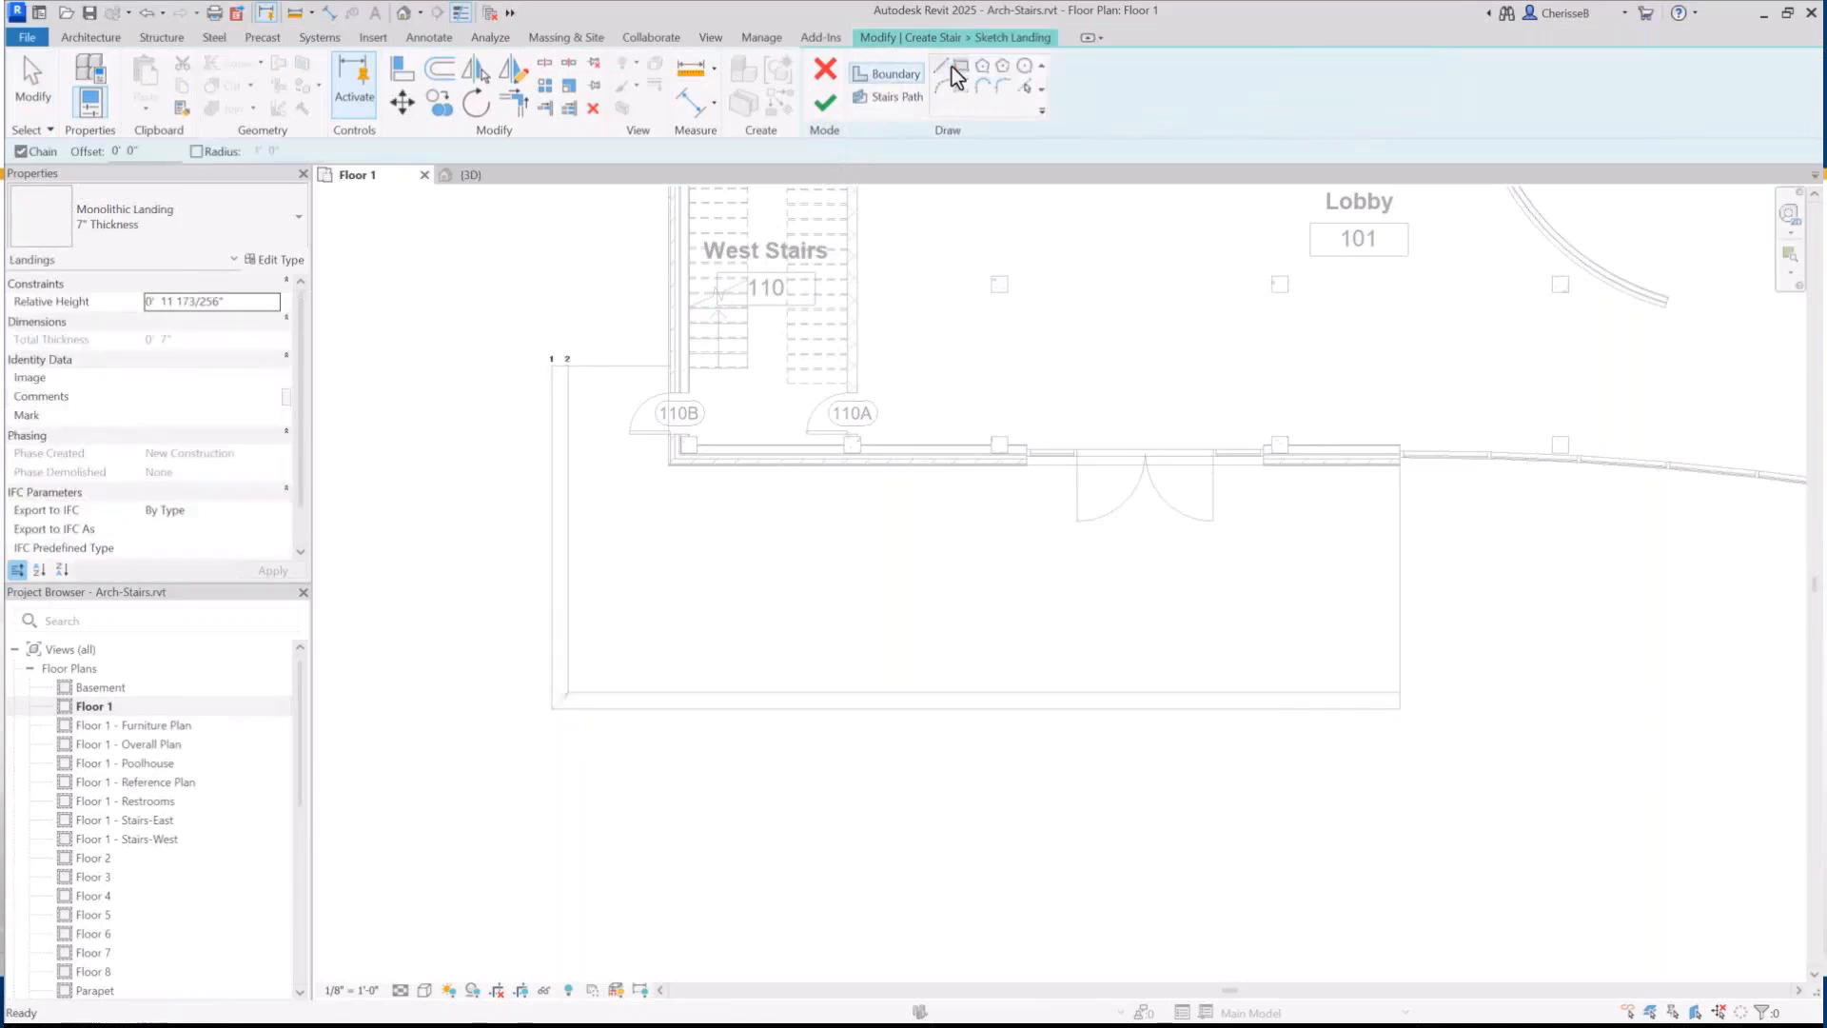
click(1018, 87)
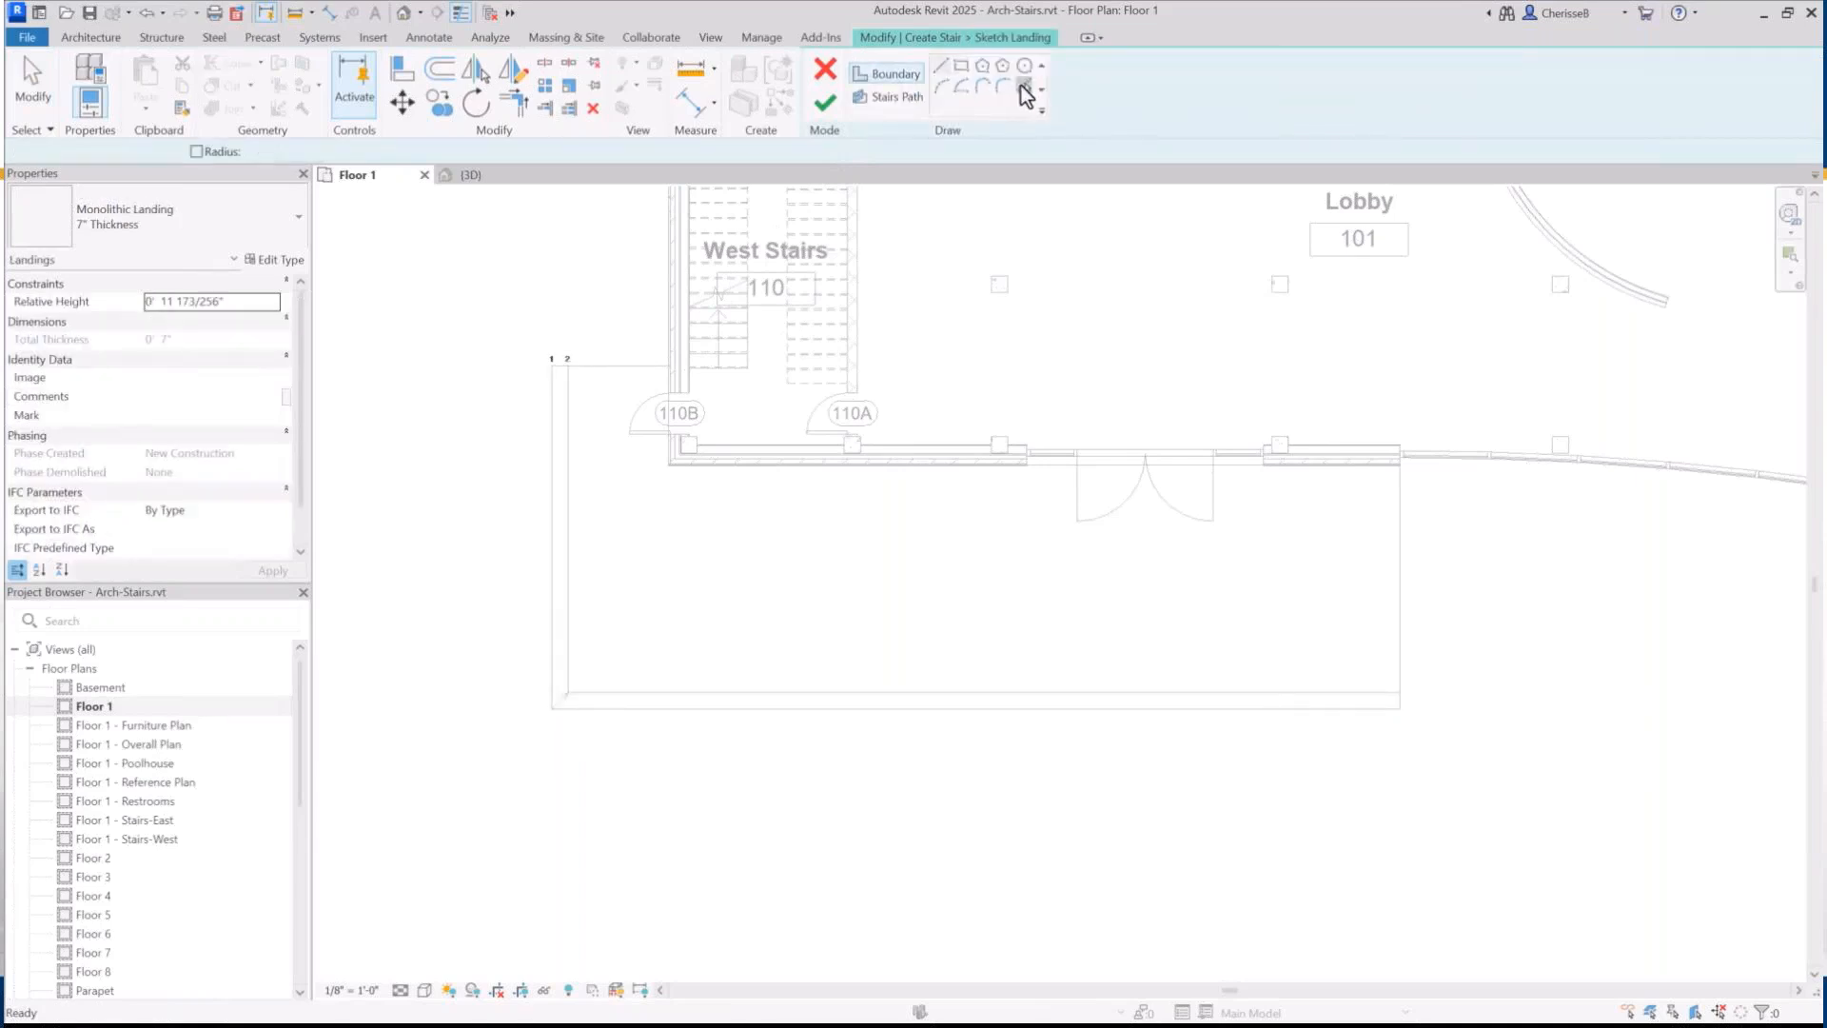
click(624, 379)
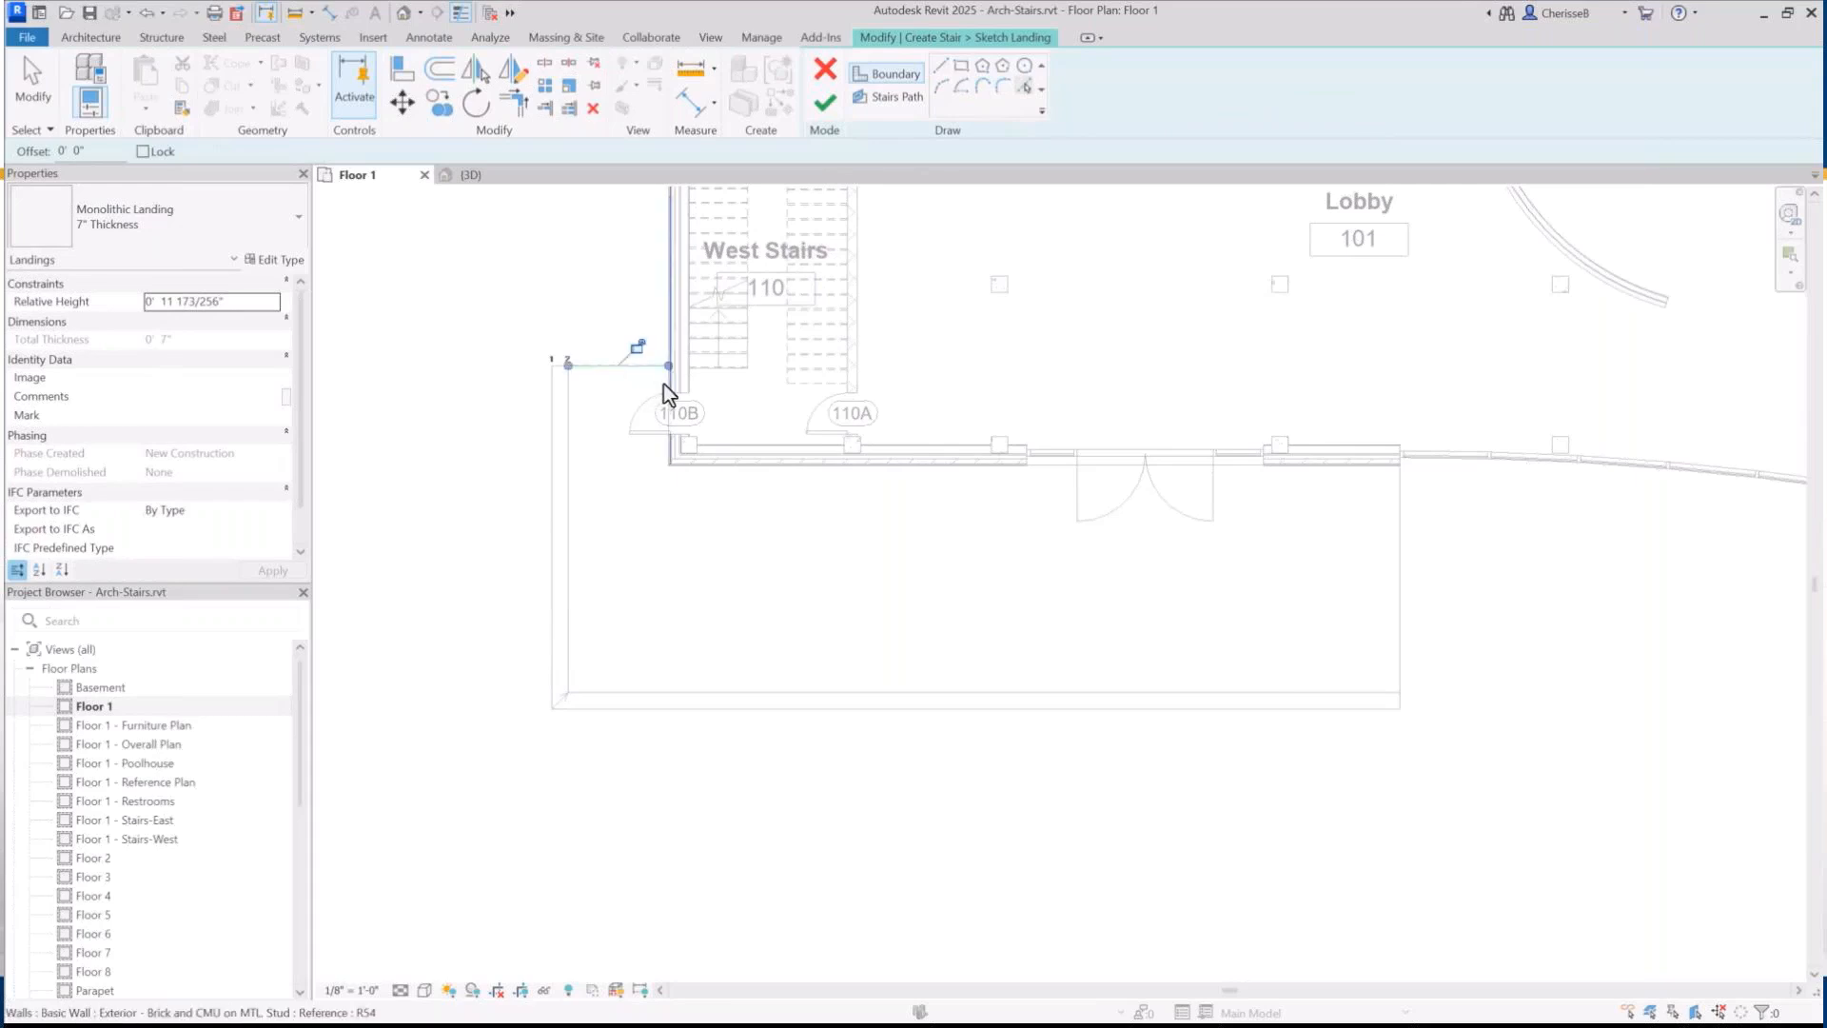
click(664, 385)
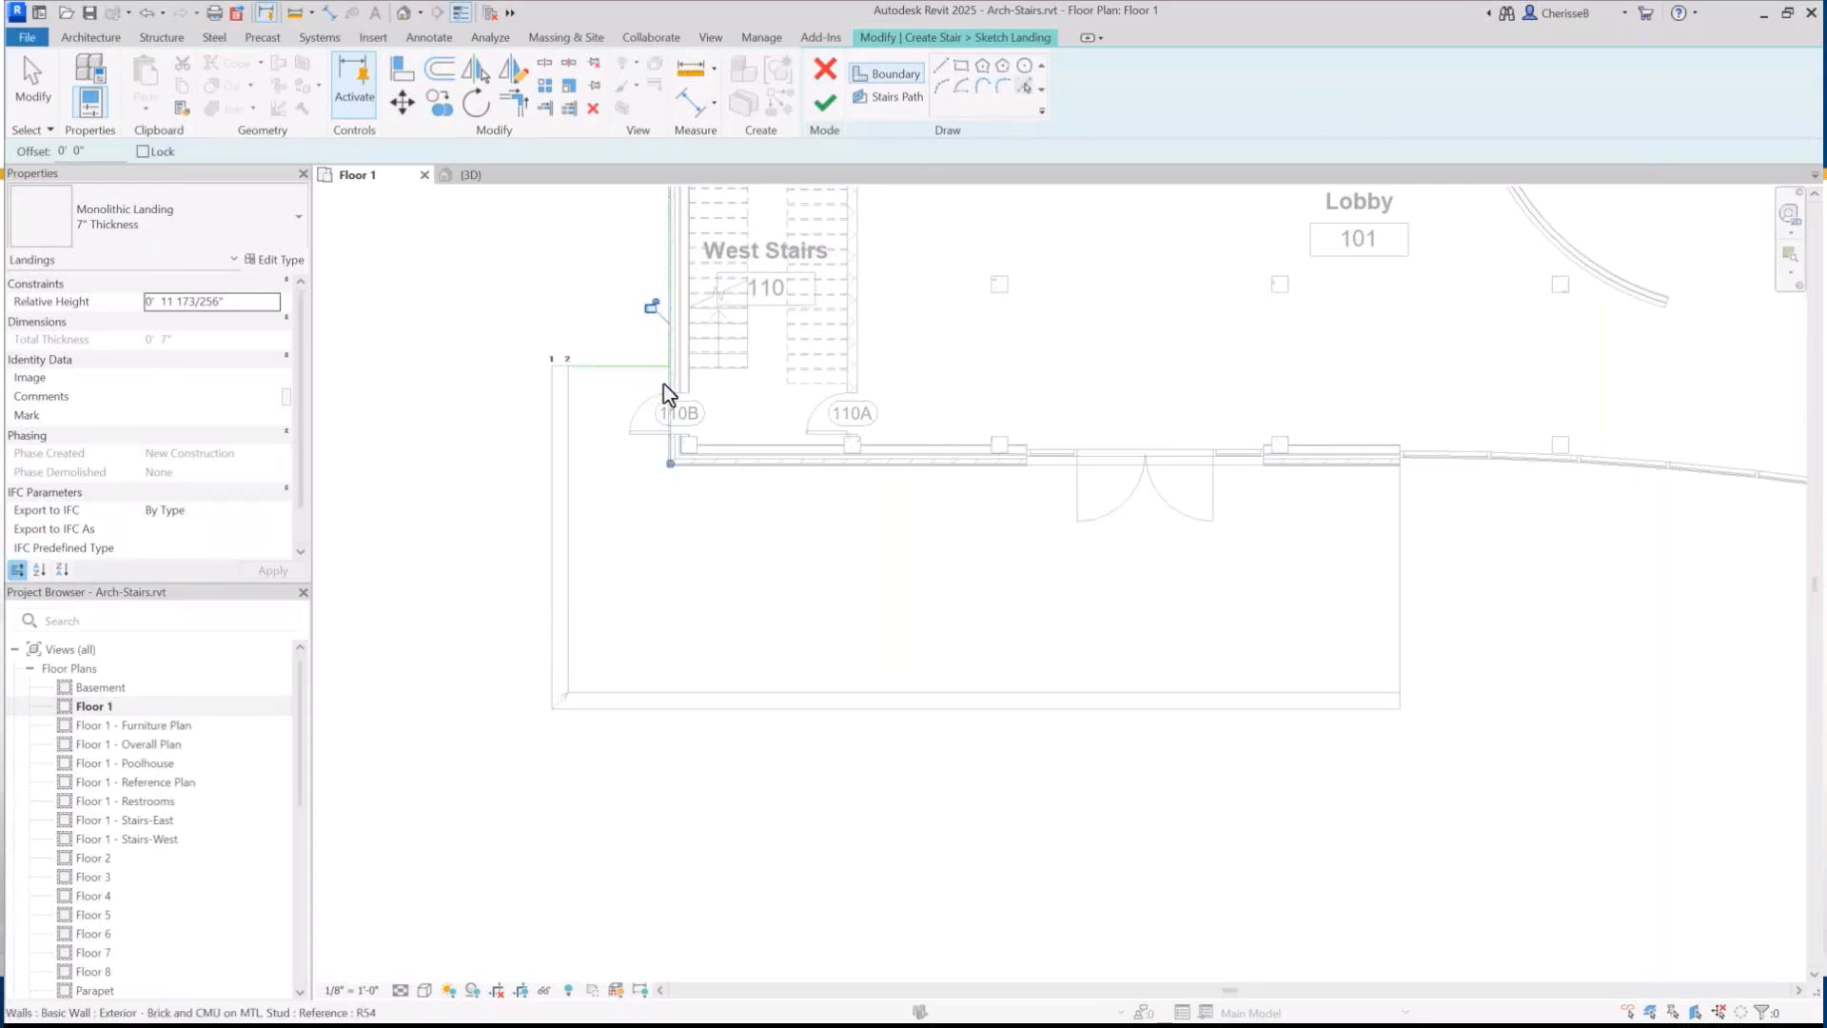
click(716, 472)
click(1397, 554)
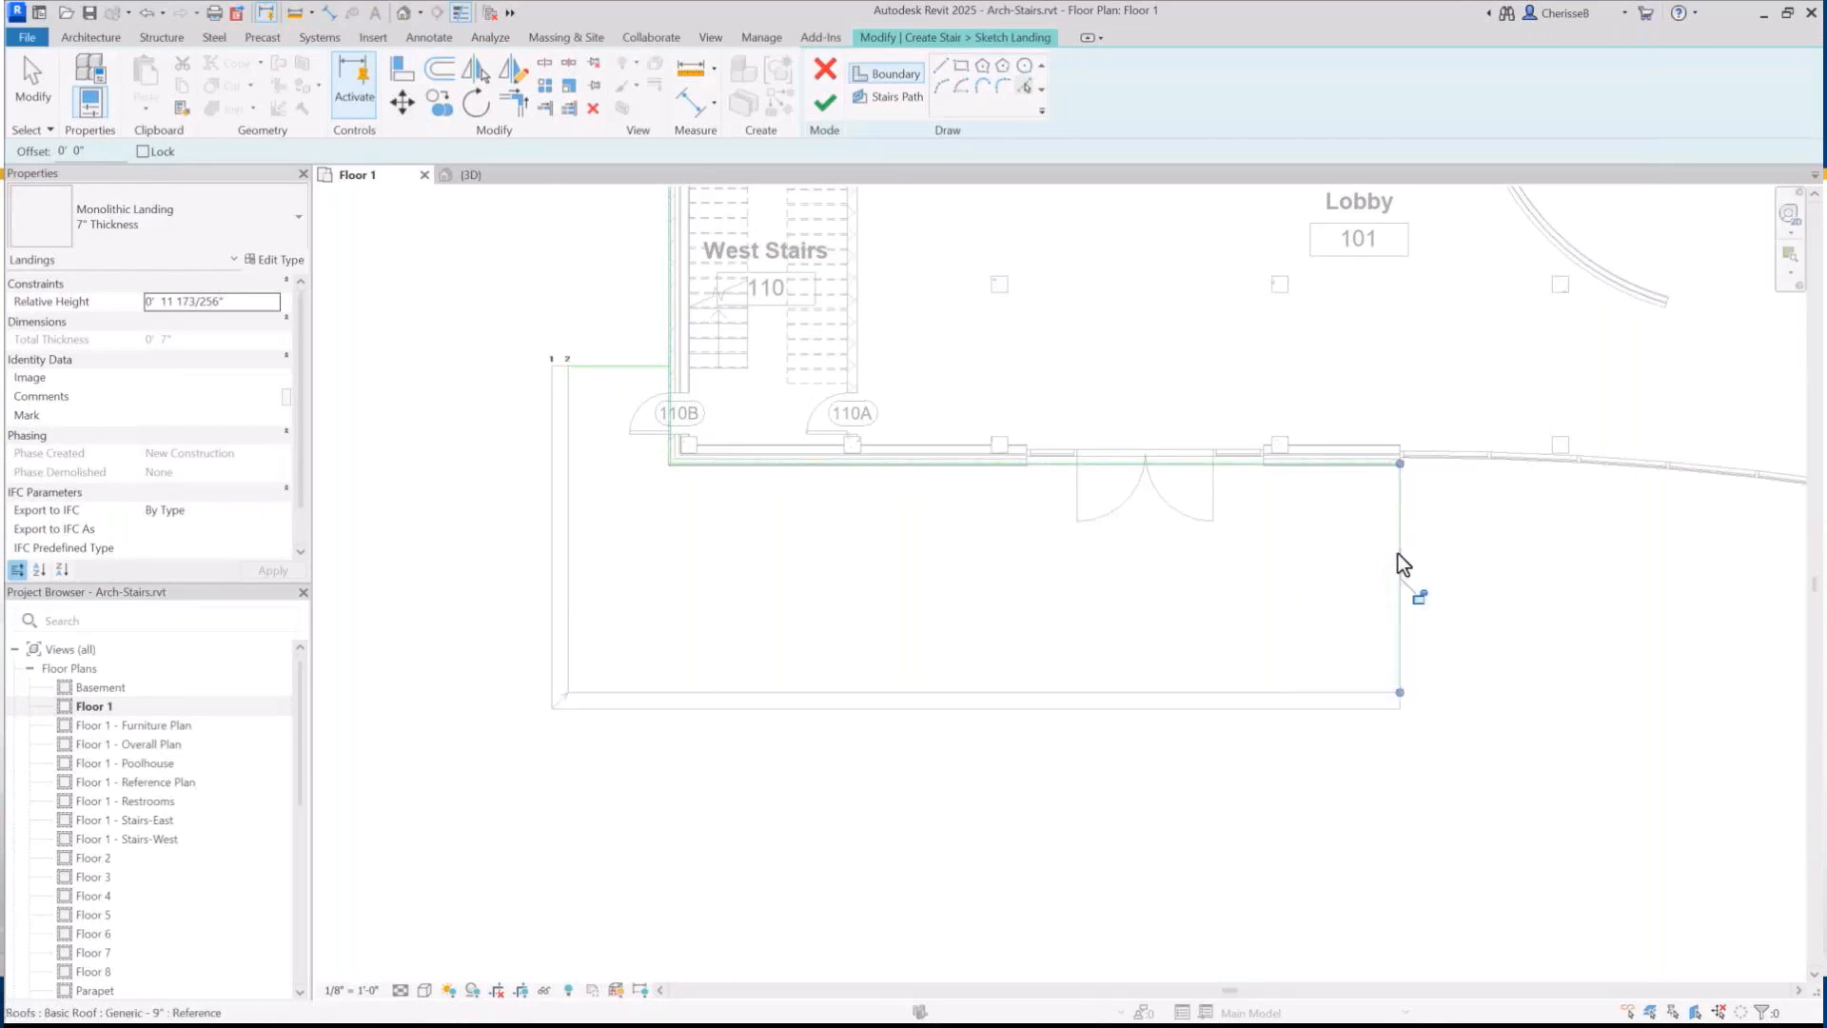
click(1332, 695)
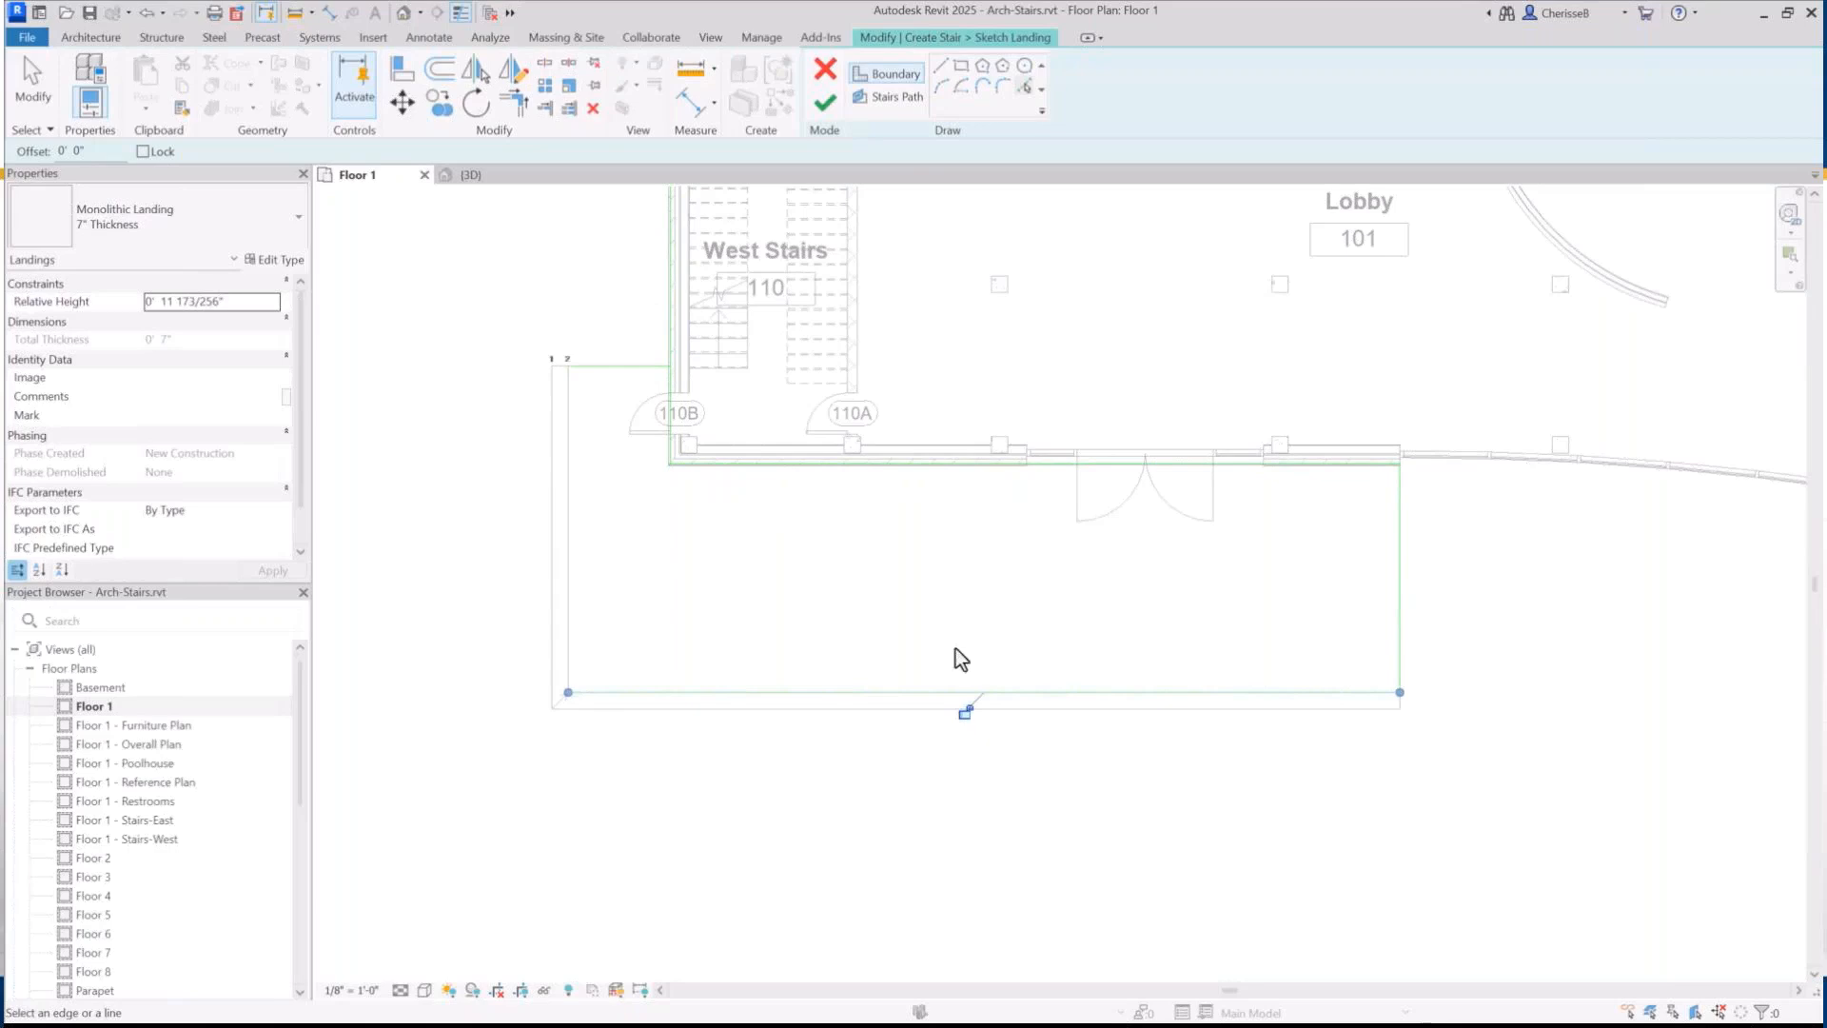
click(566, 605)
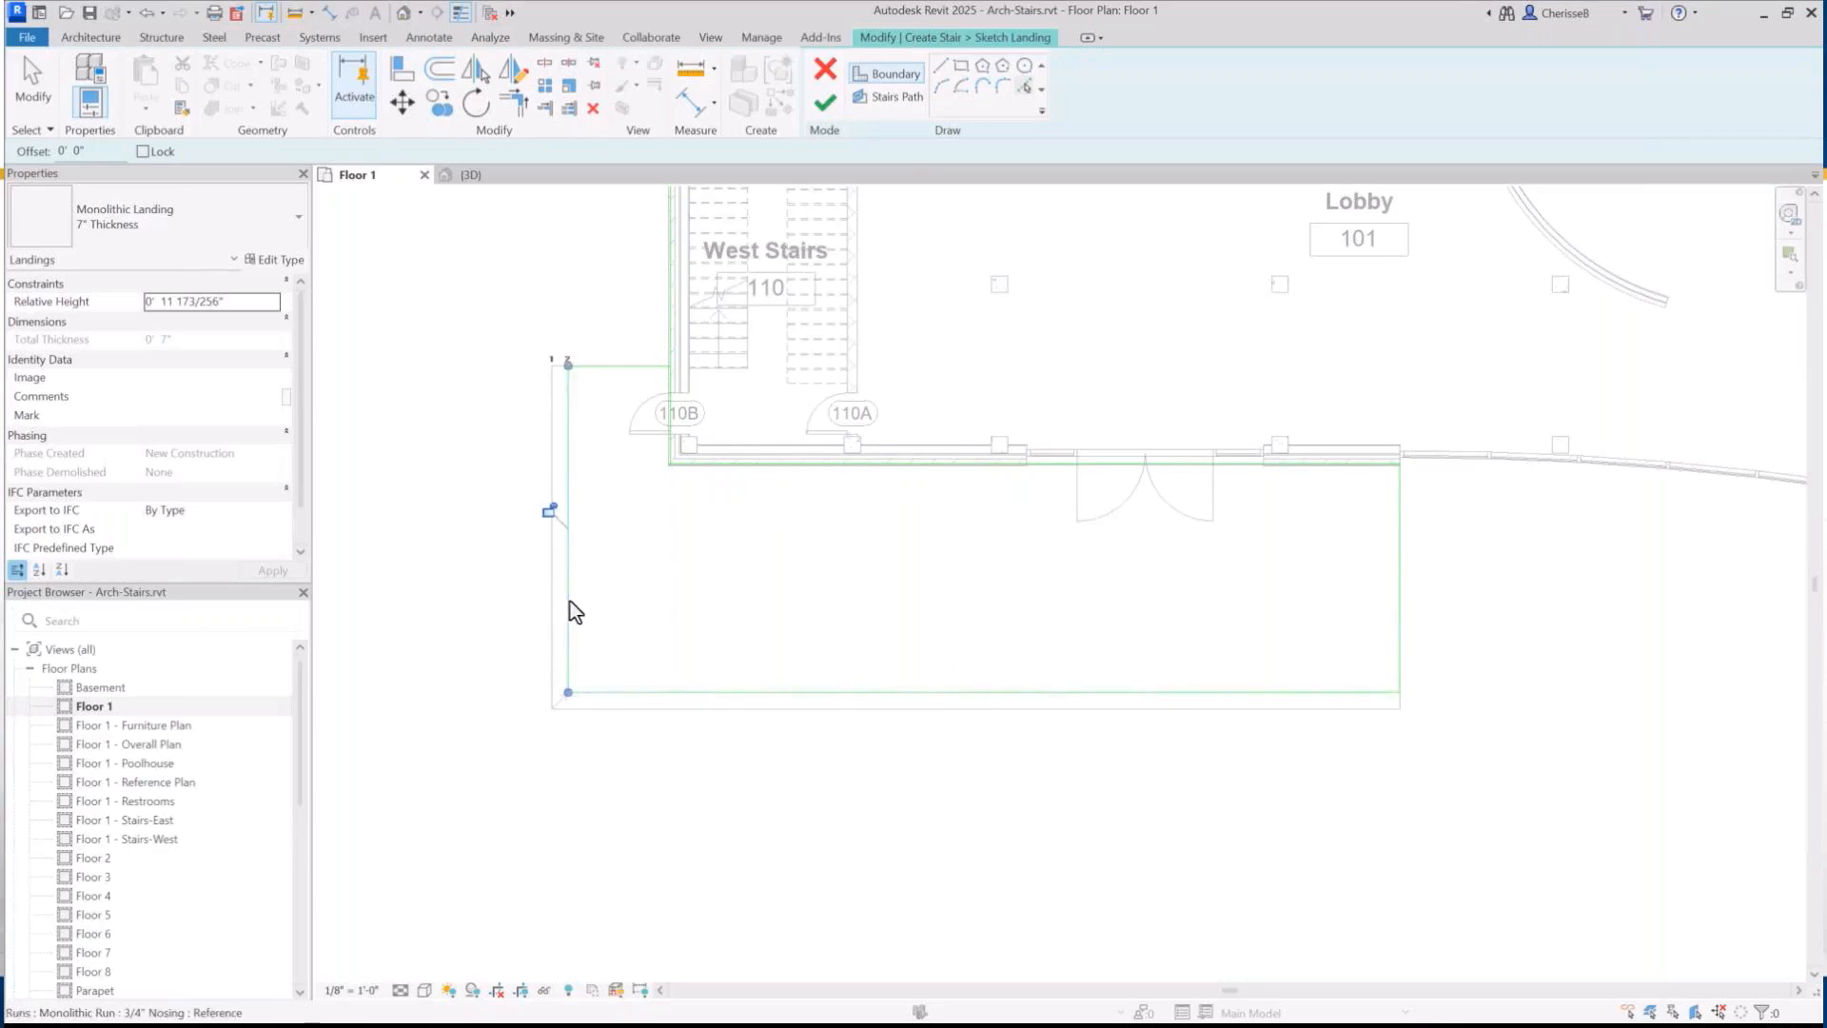
Trim the landing boundary into a closed loop, then complete the entrance stair and check it in the default 3D view
click(515, 101)
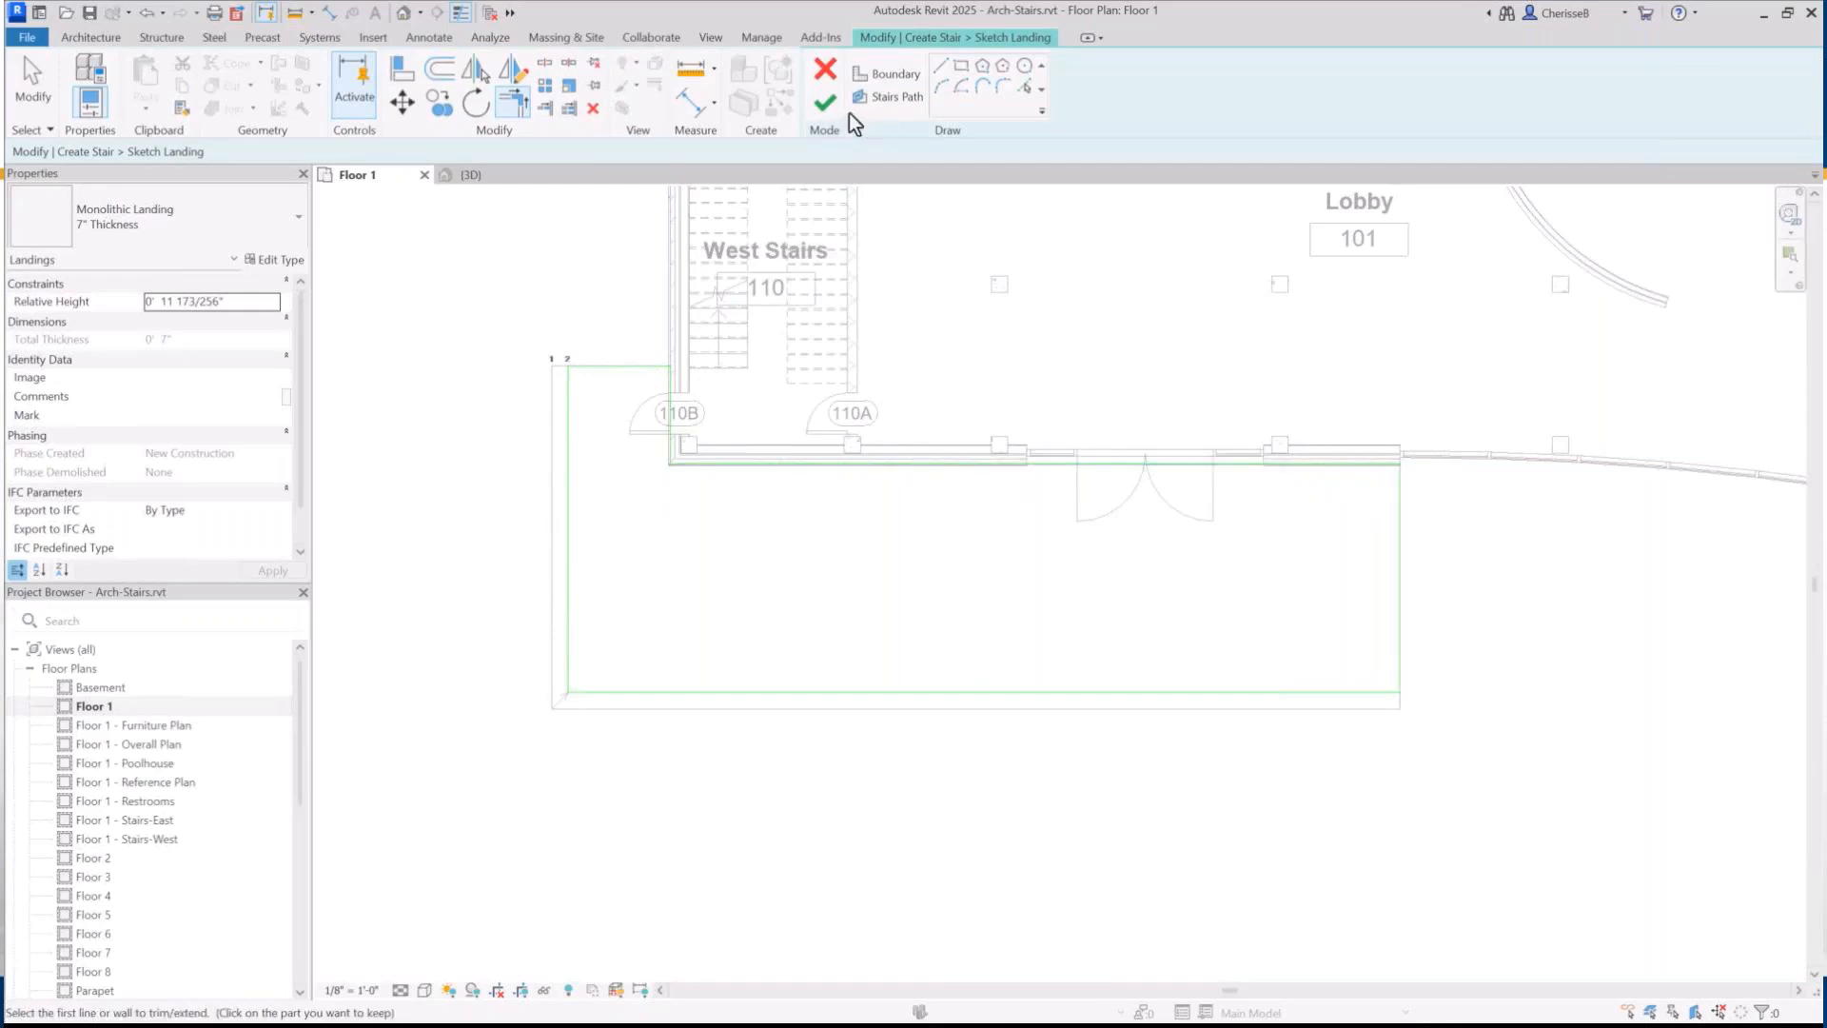
click(824, 103)
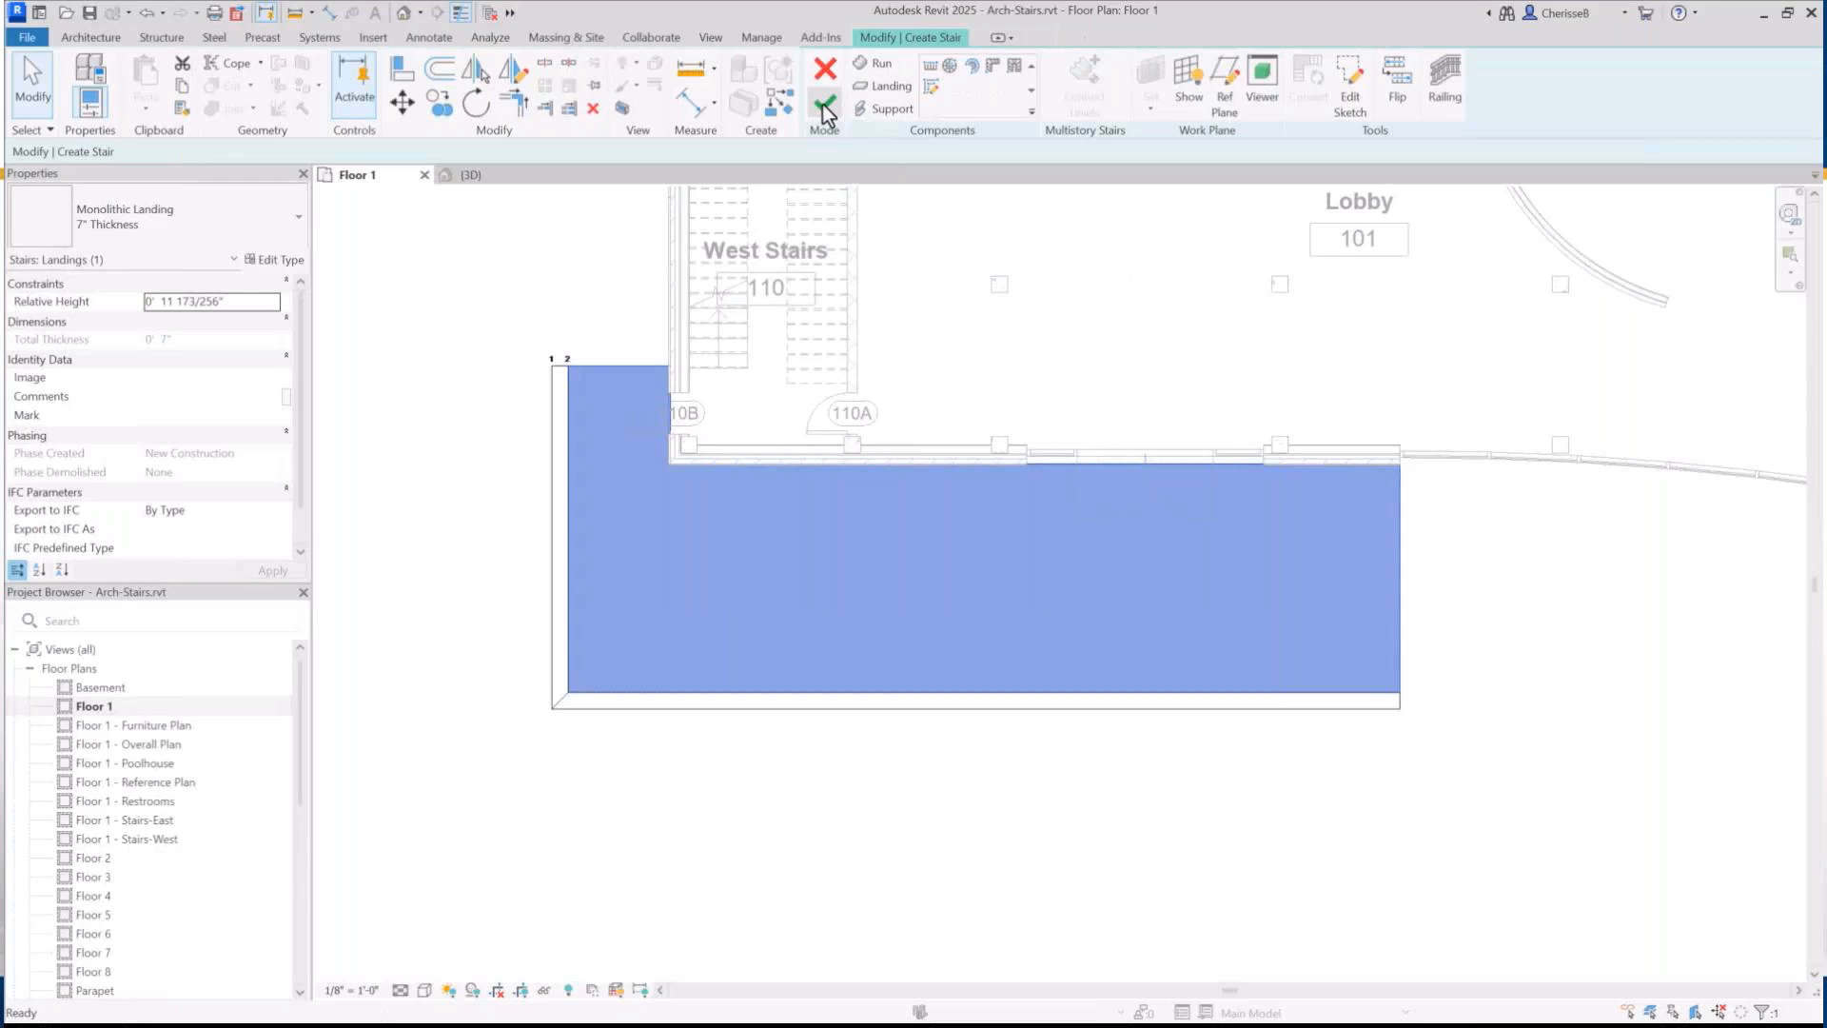
click(824, 103)
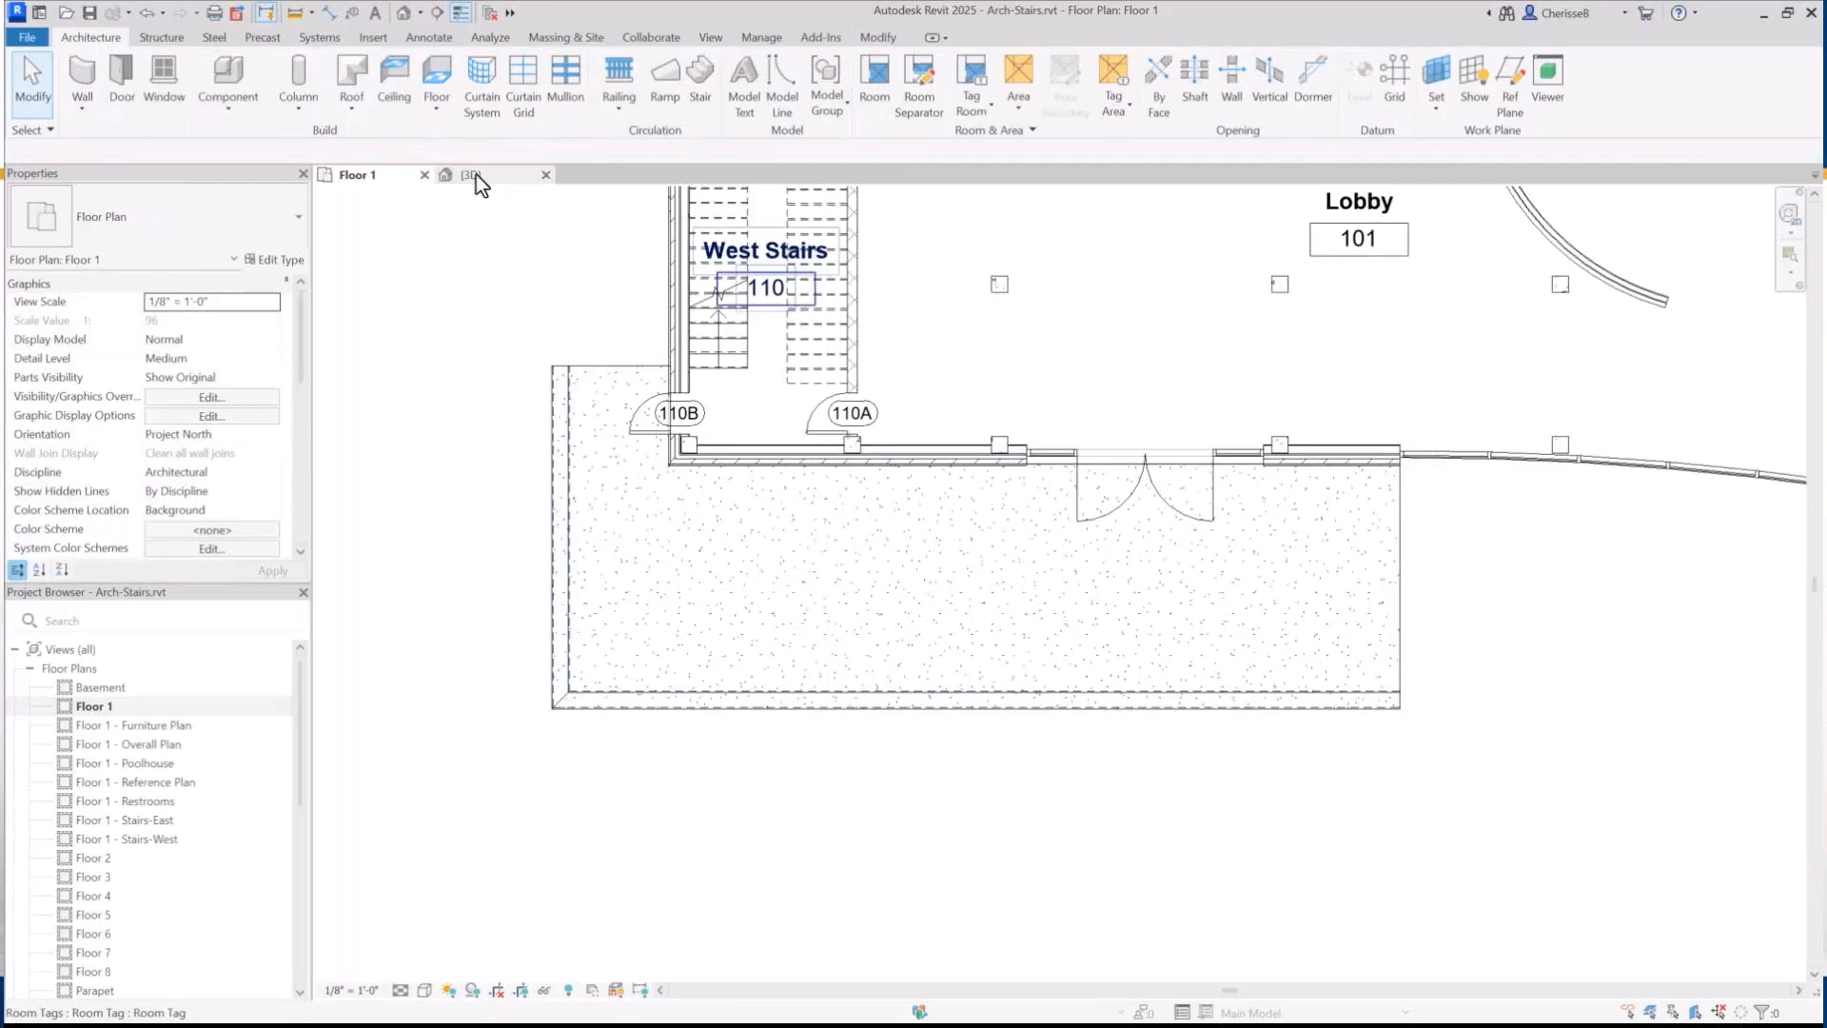
click(472, 174)
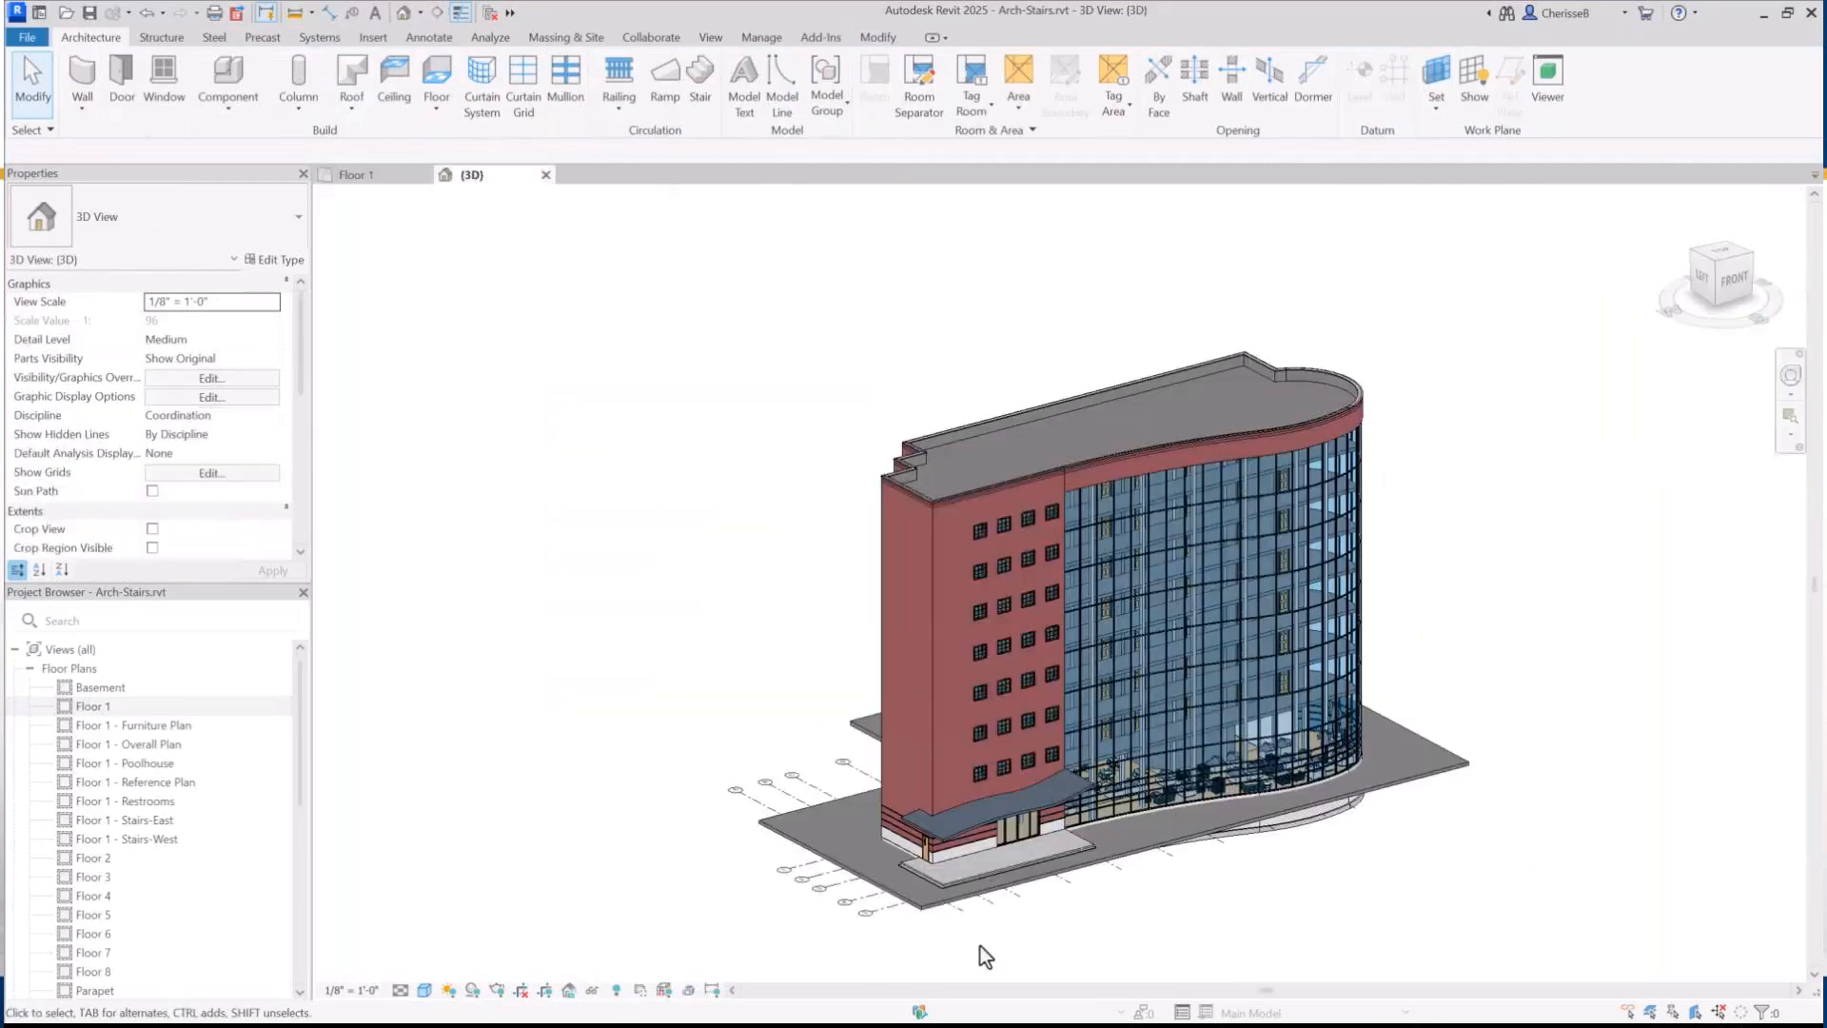
scroll(972, 942, up, 5)
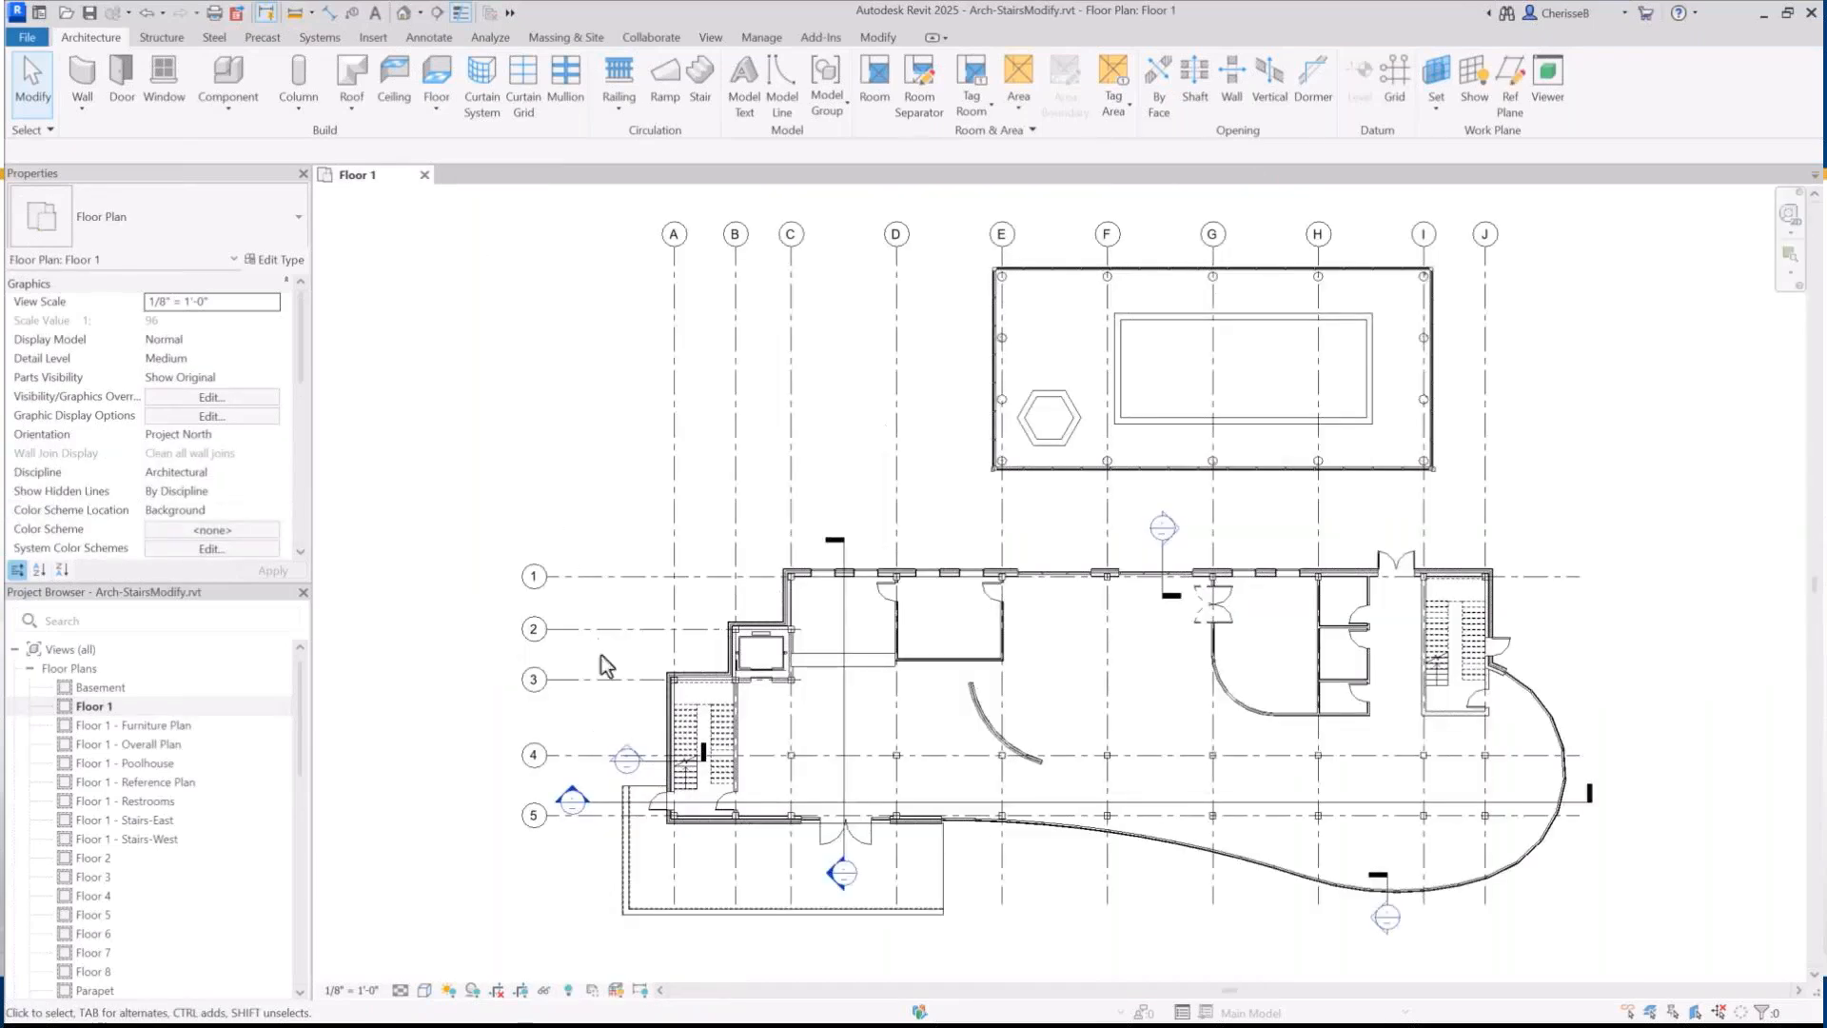
In Arch-StairsModify.rvt, open the E/W Building Section and the 3D View of West Stairs, and close the Floor 1 plan
click(692, 734)
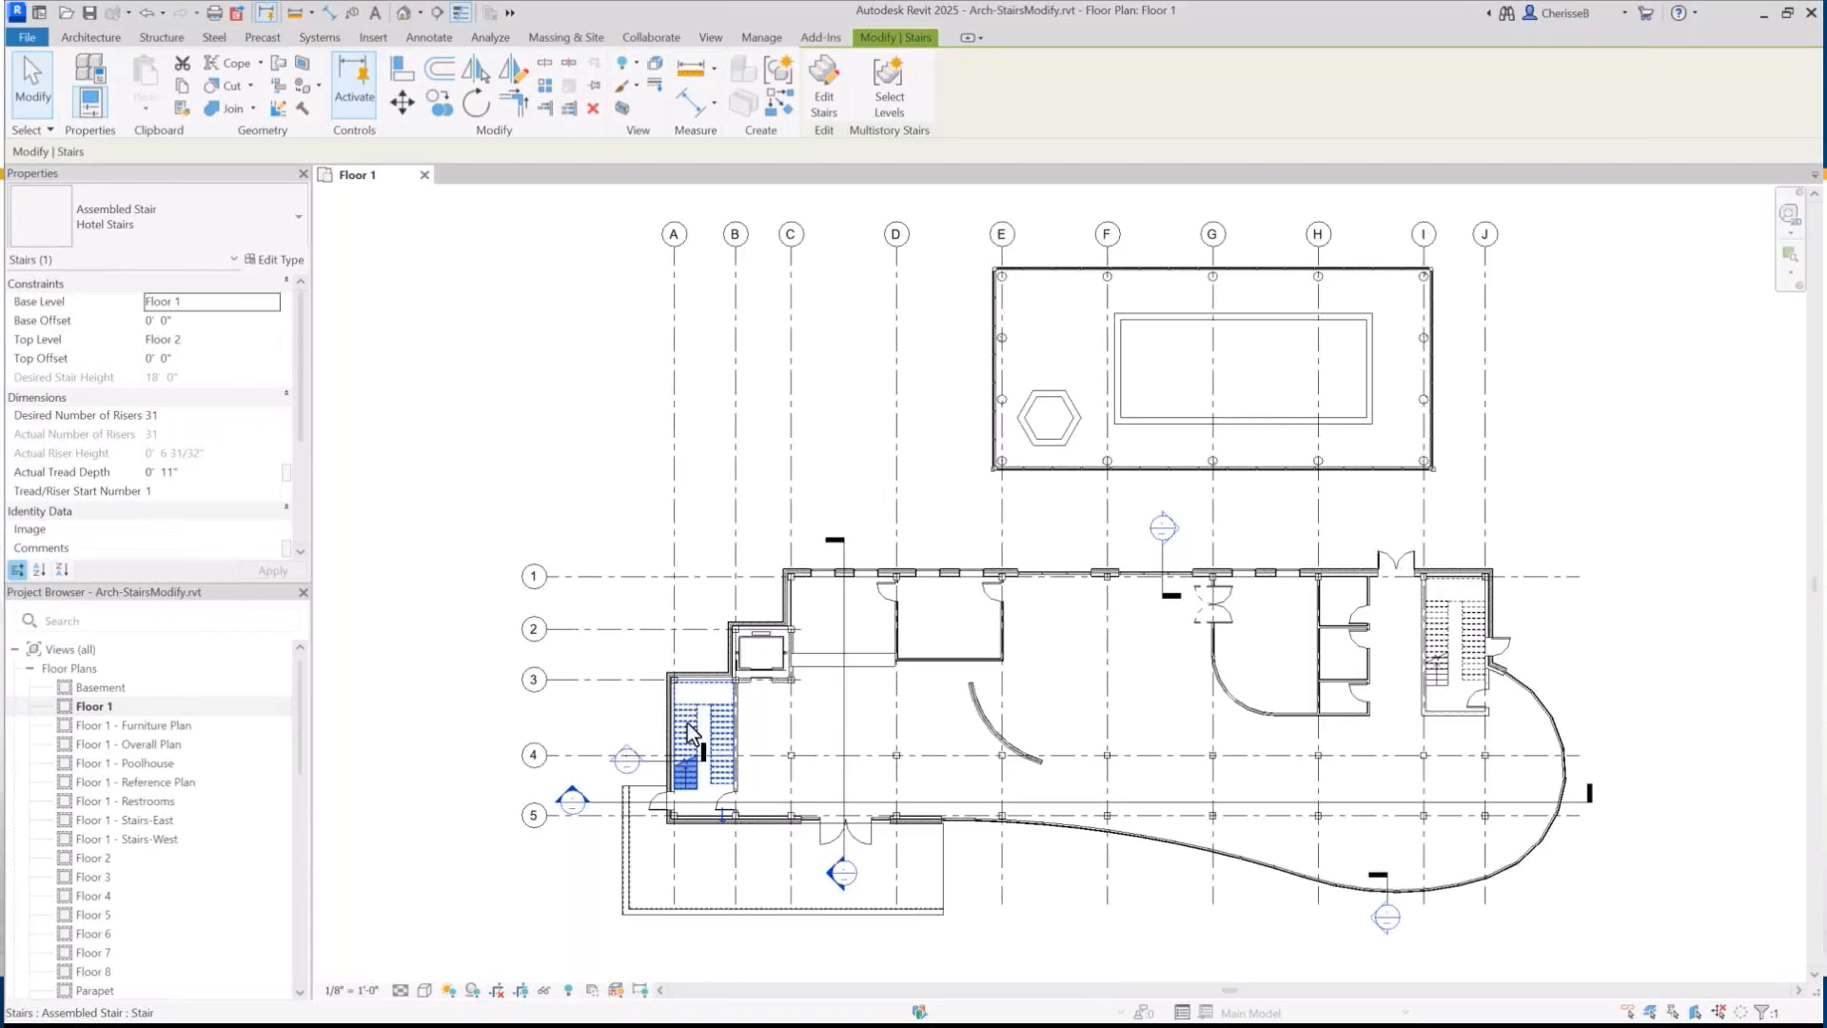
double_click(572, 799)
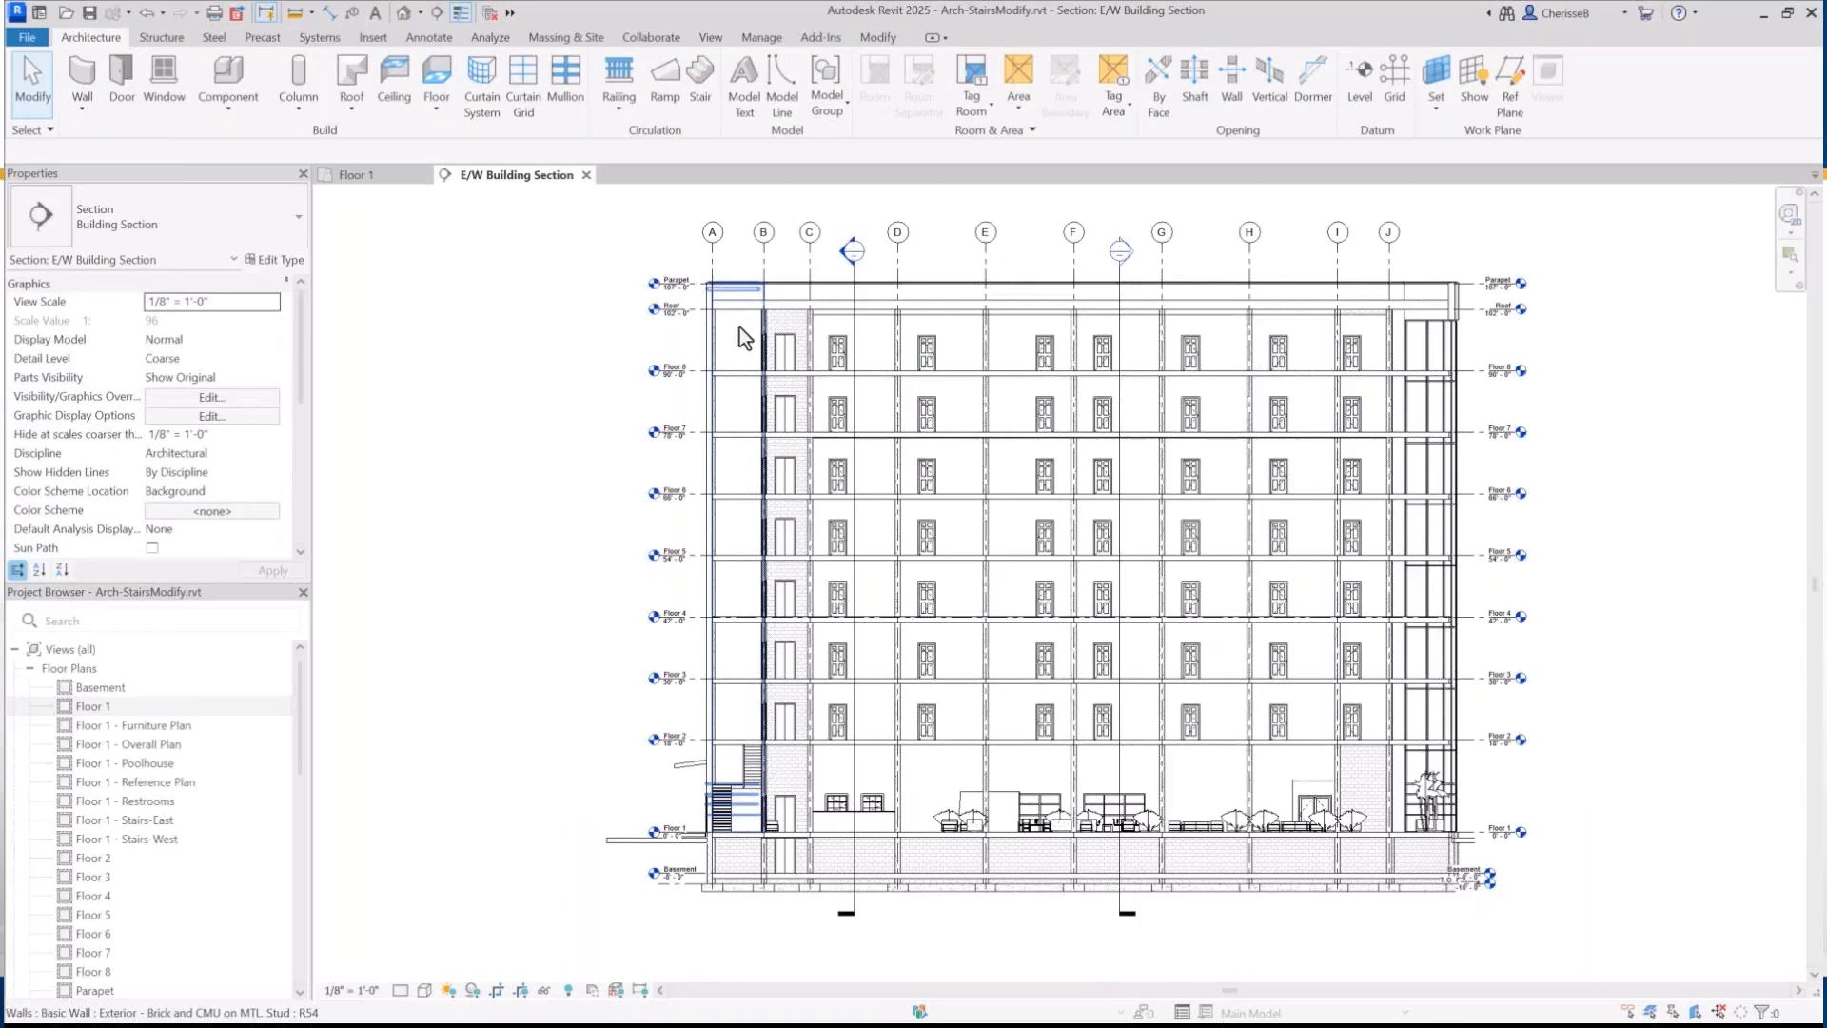
click(425, 174)
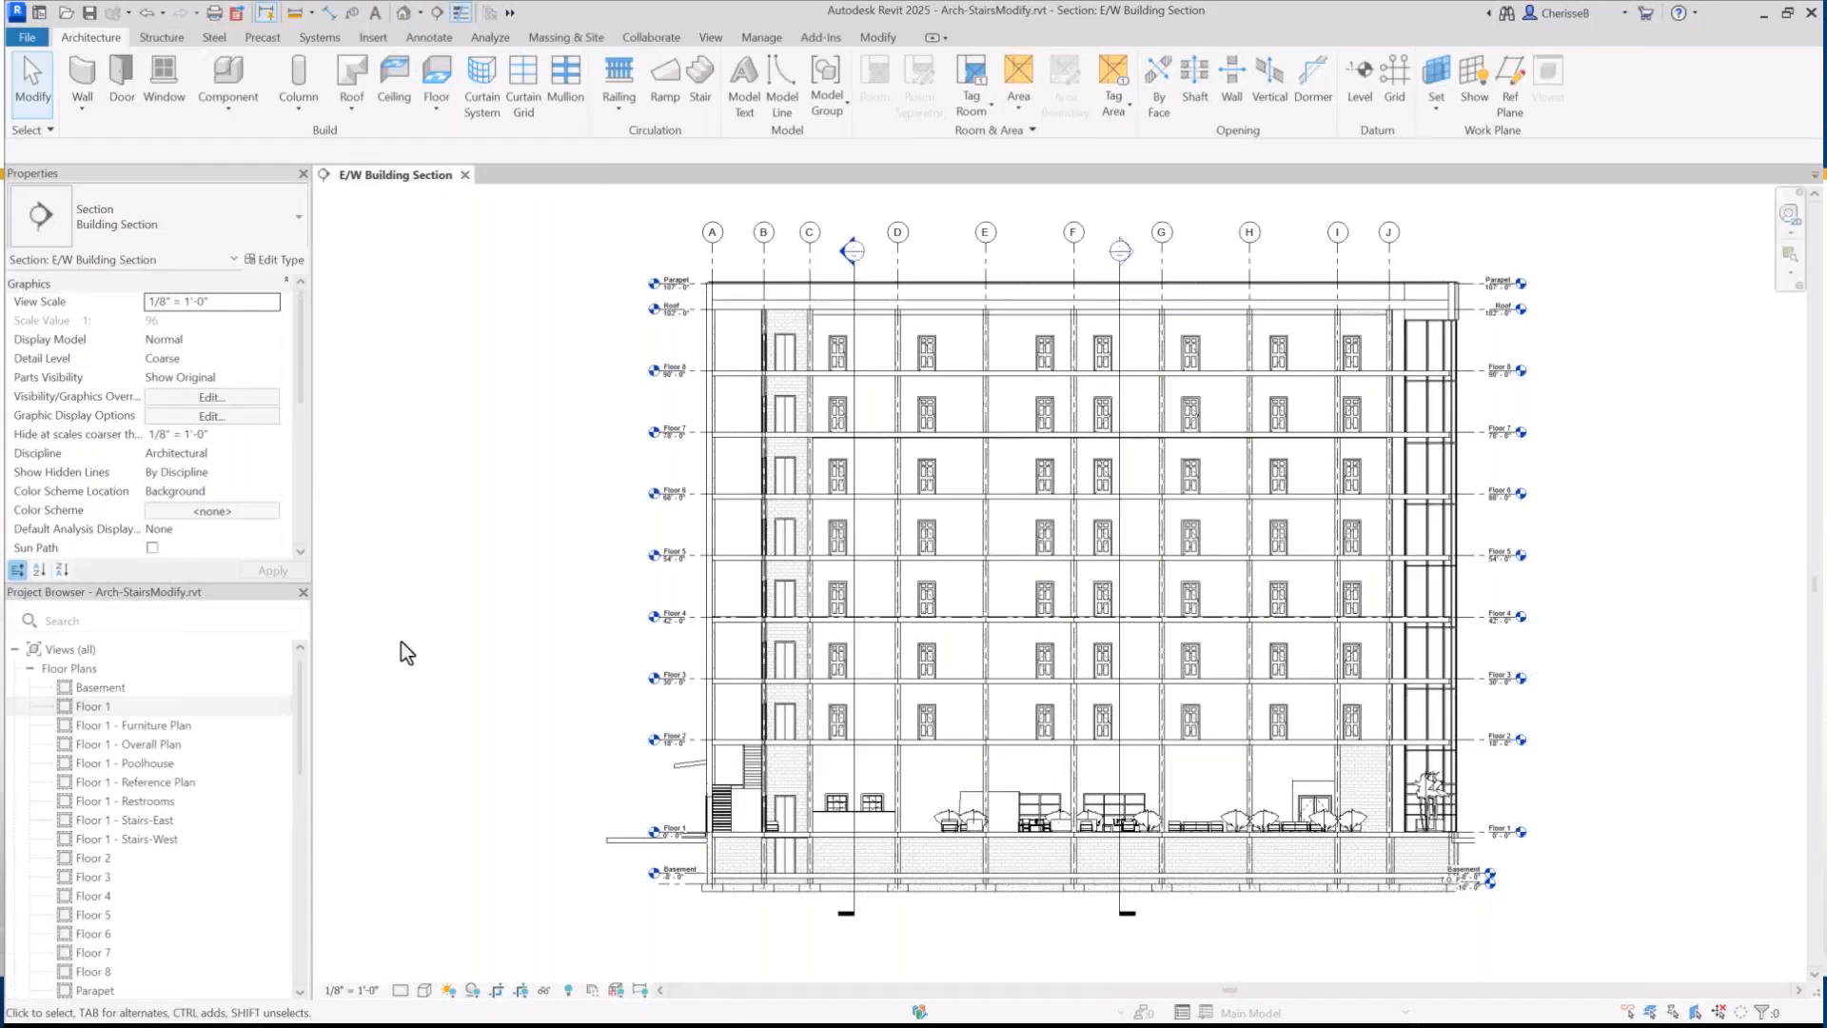
click(302, 961)
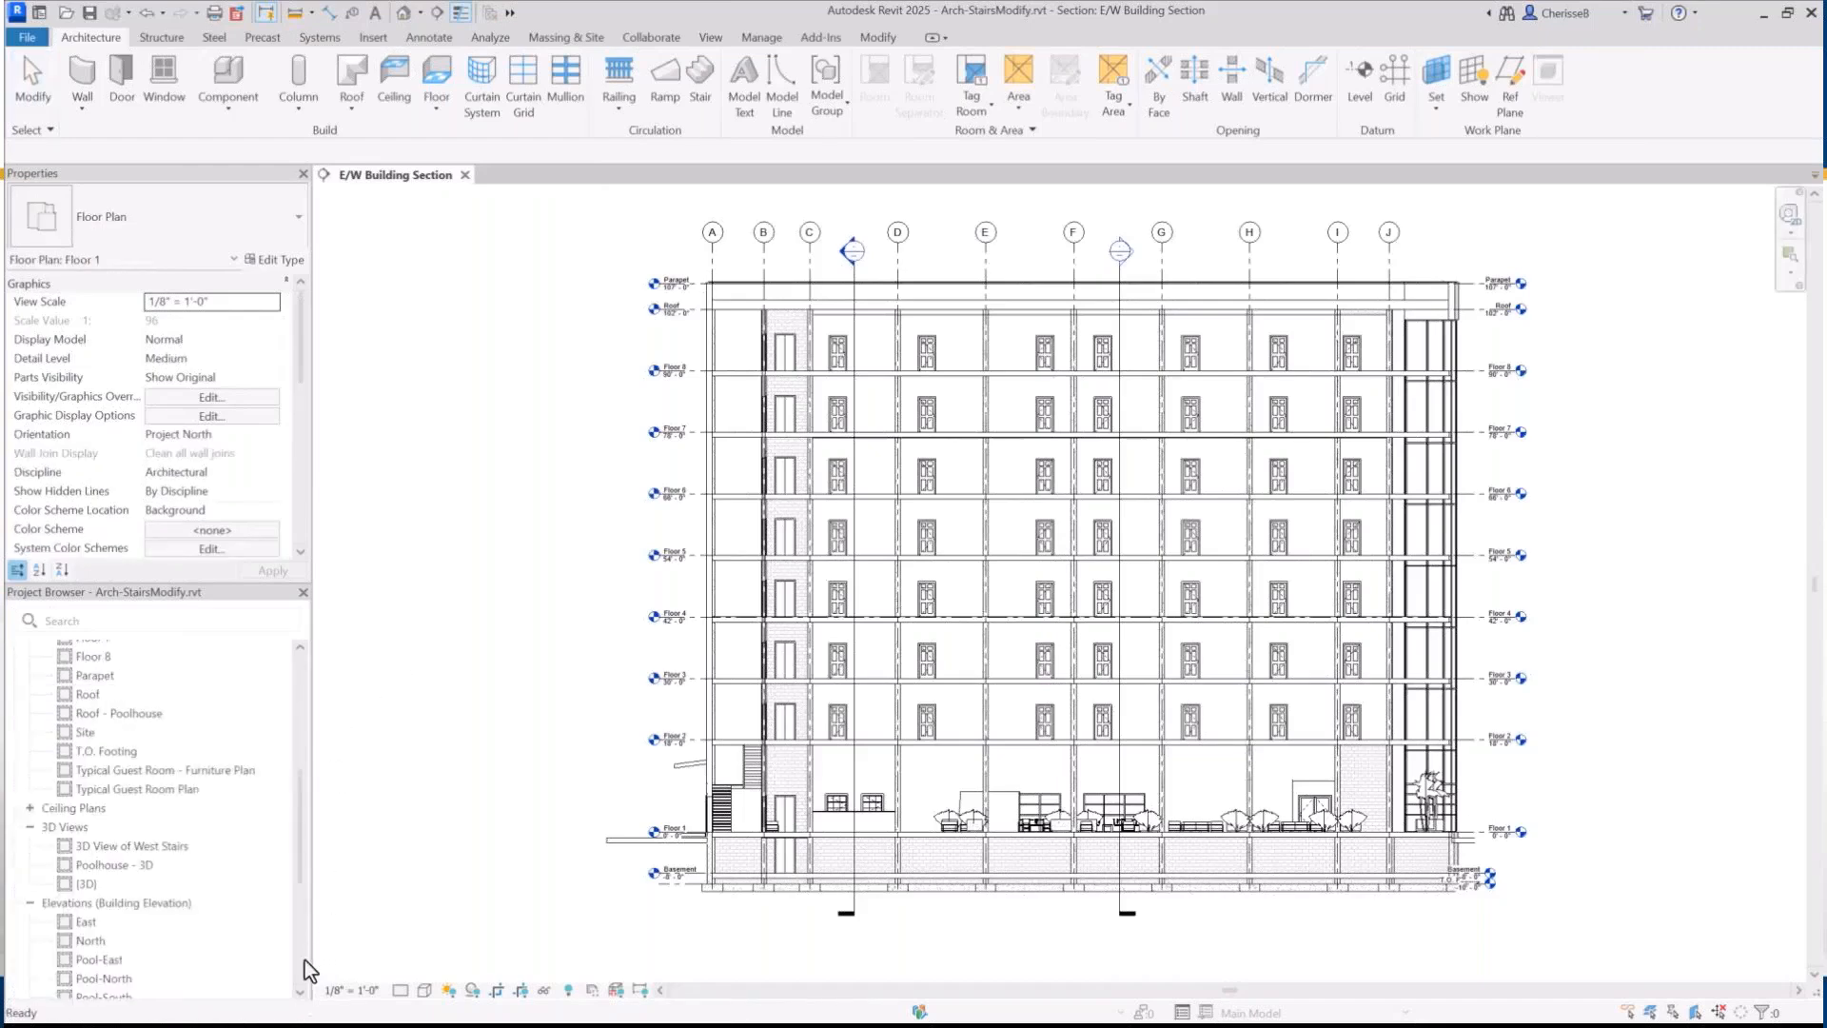
click(152, 853)
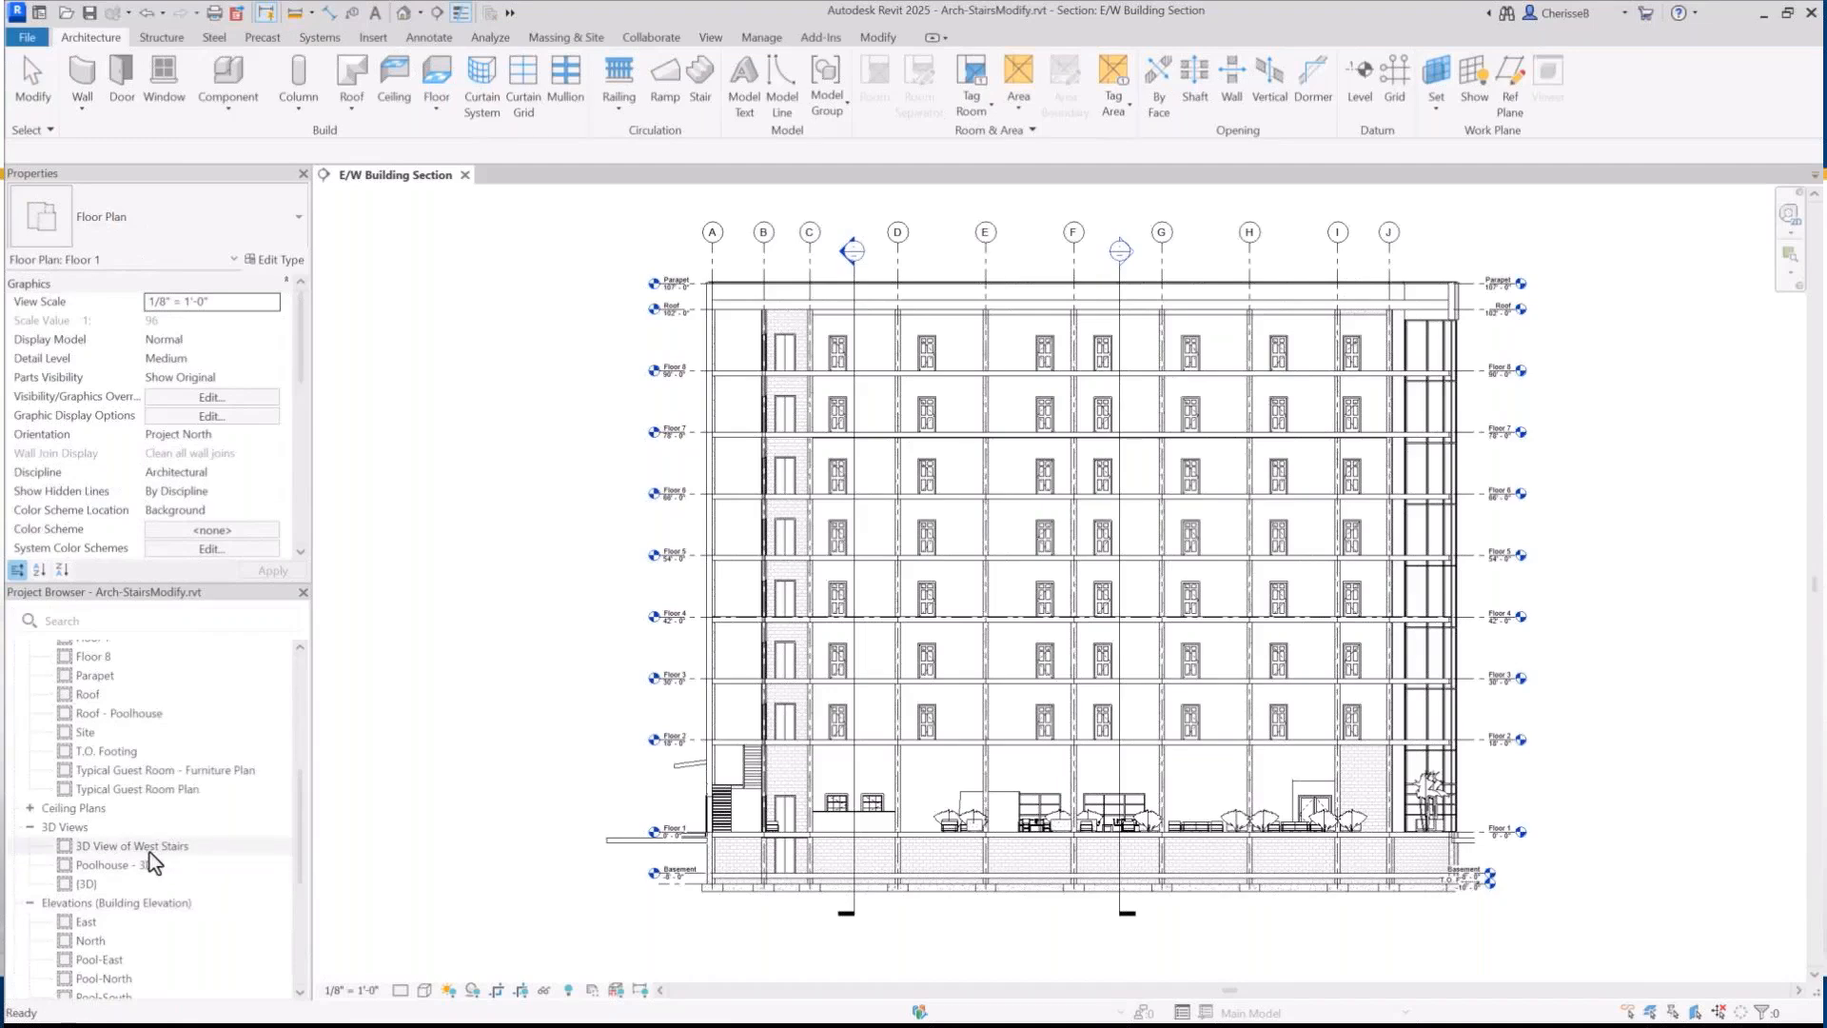
double_click(150, 853)
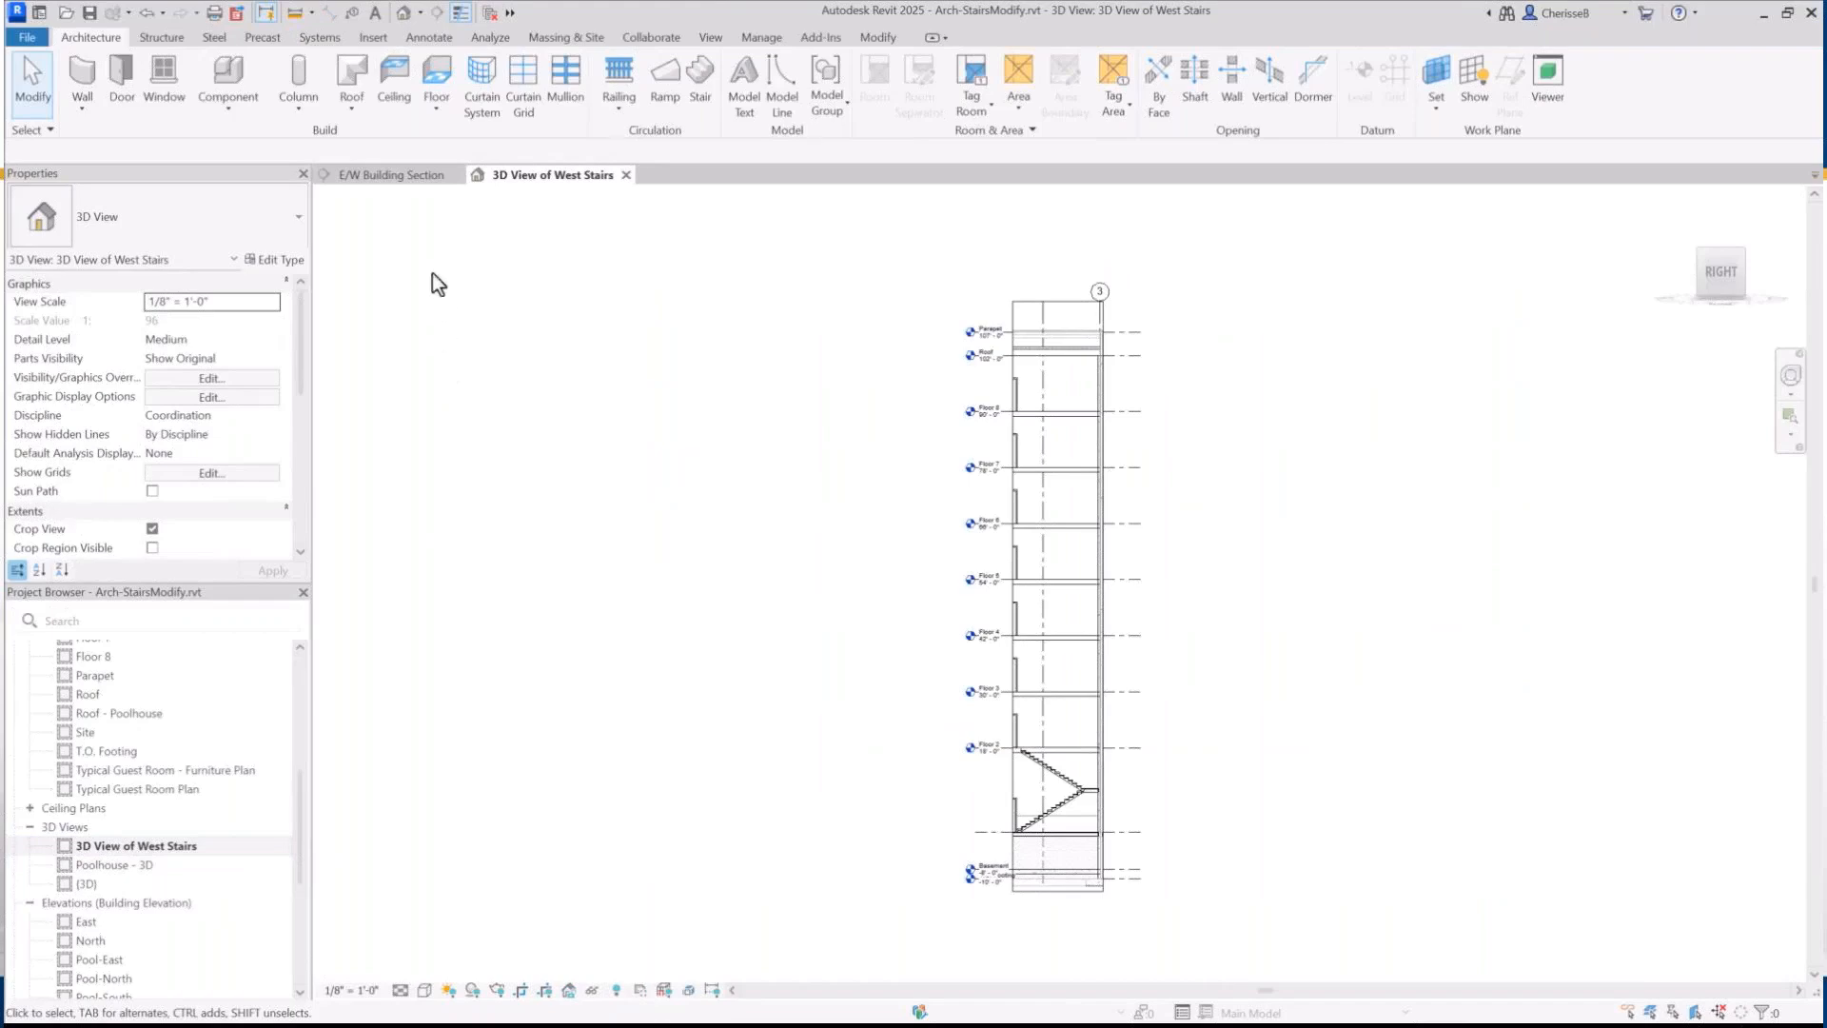
Tile the E/W Building Section and the 3D View of West Stairs side by side, framing the west stairs in both
click(401, 177)
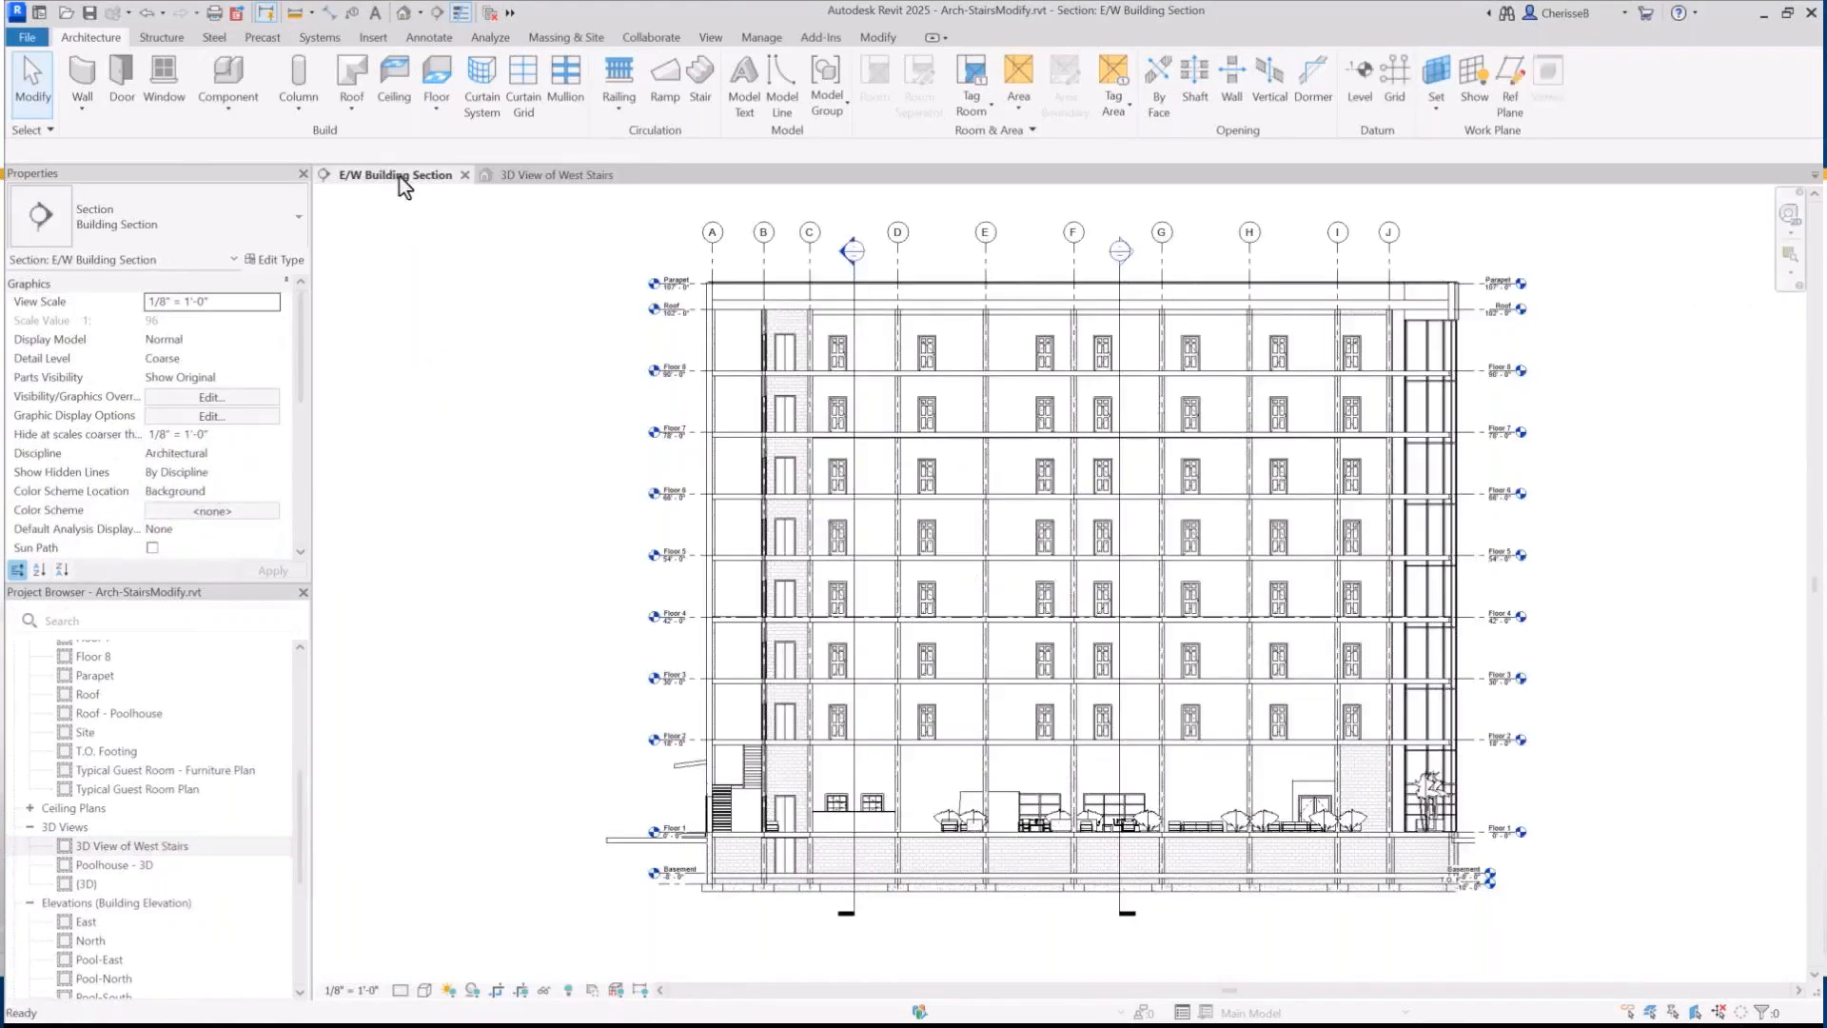
key(w)
key(t)
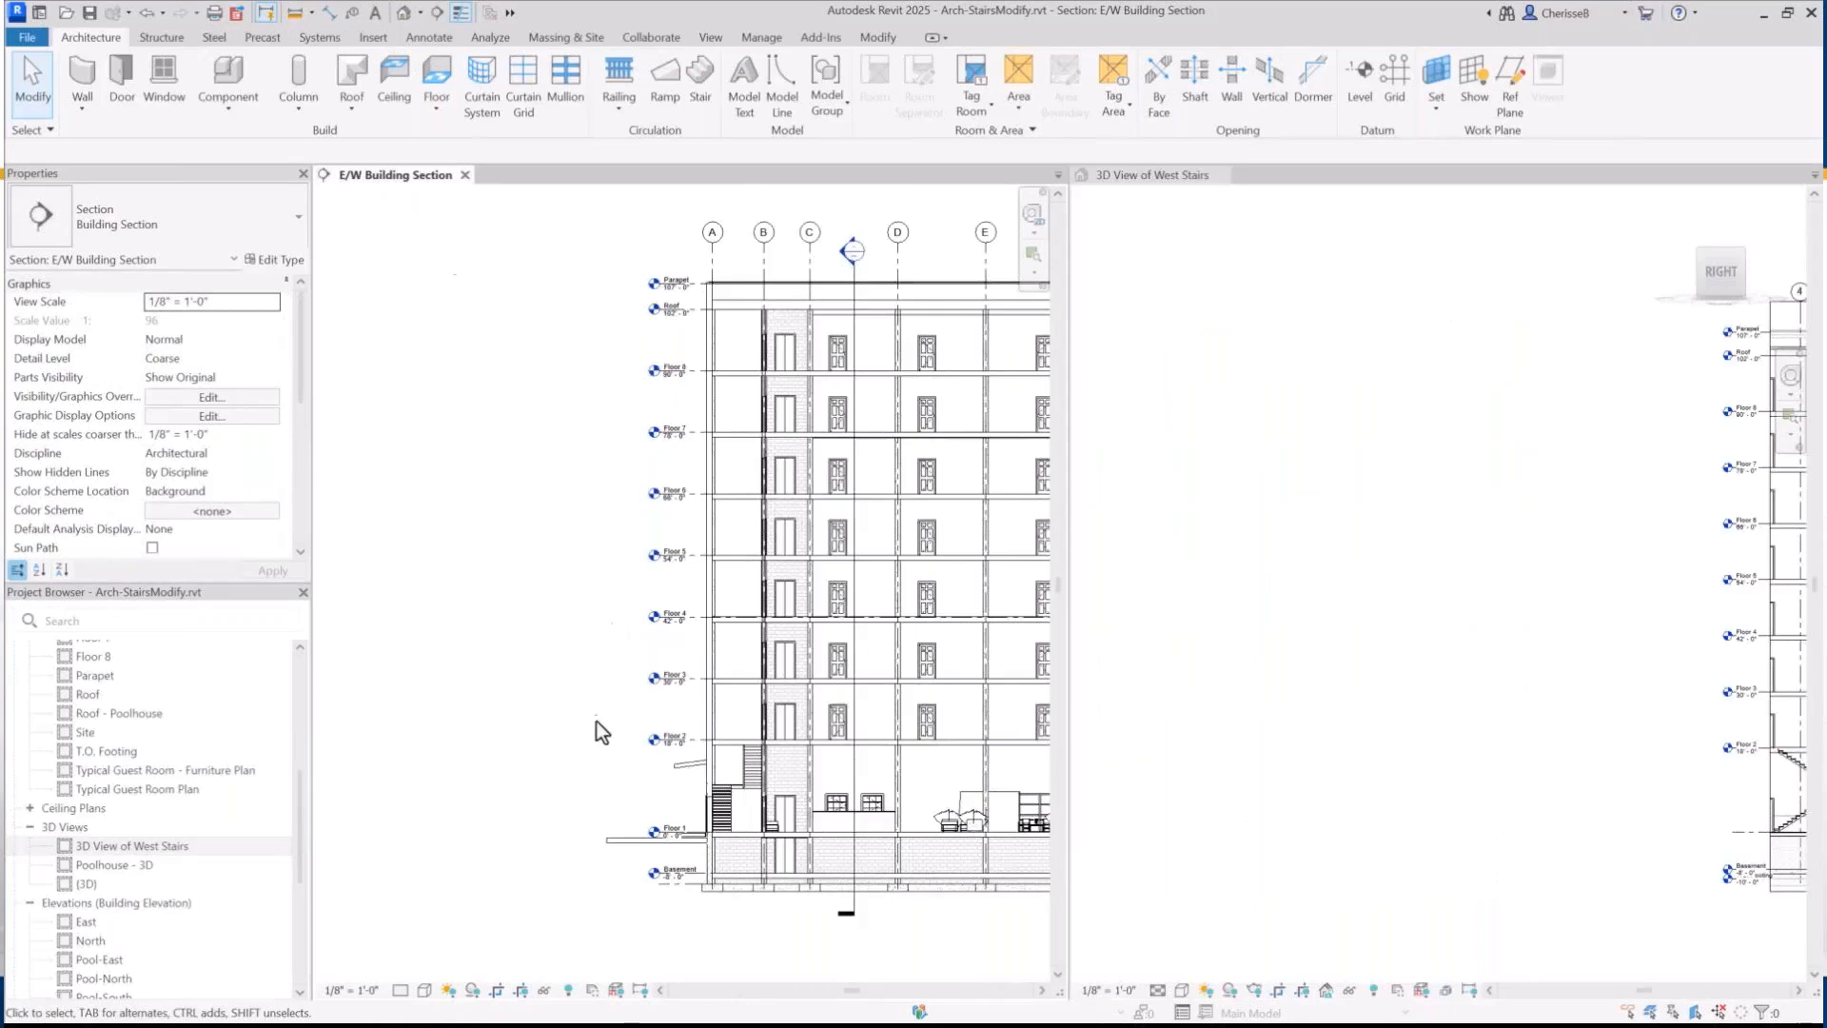
scroll(597, 727, up, 1)
middle_drag(592, 712, 614, 757)
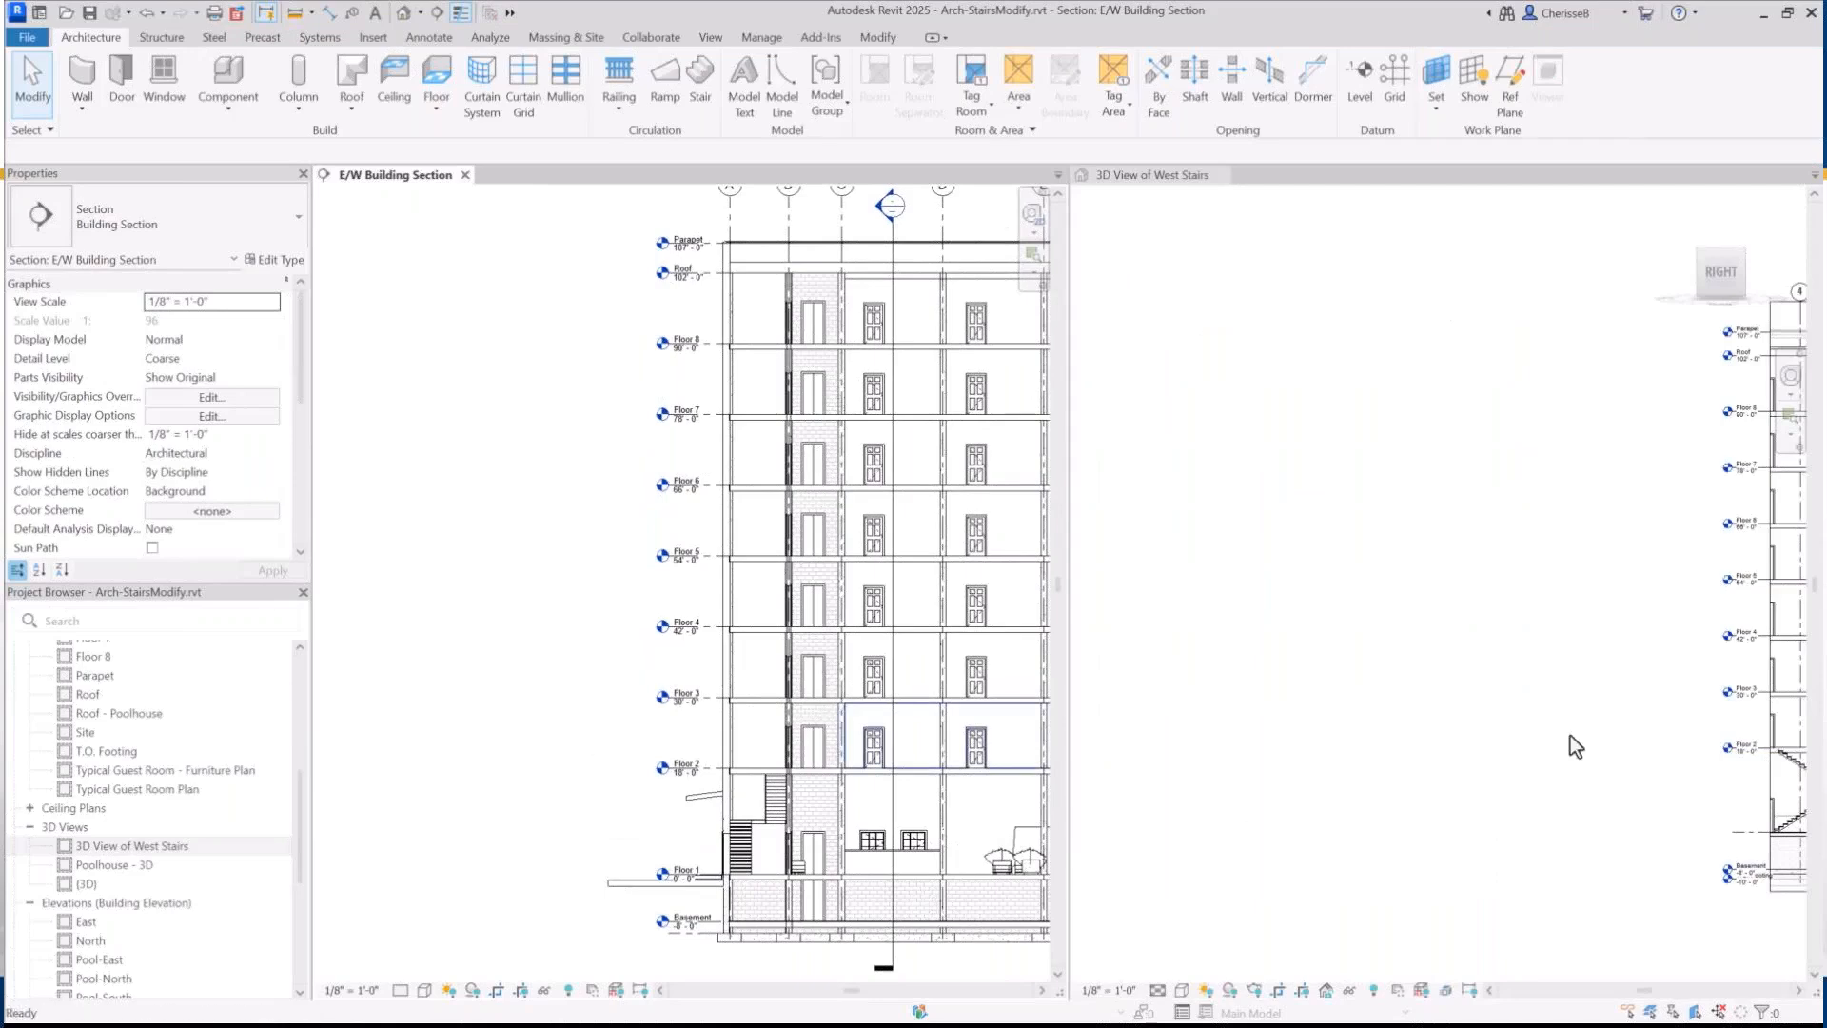
middle_drag(1571, 746, 1202, 723)
scroll(1193, 718, up, 1)
scroll(1193, 717, up, 1)
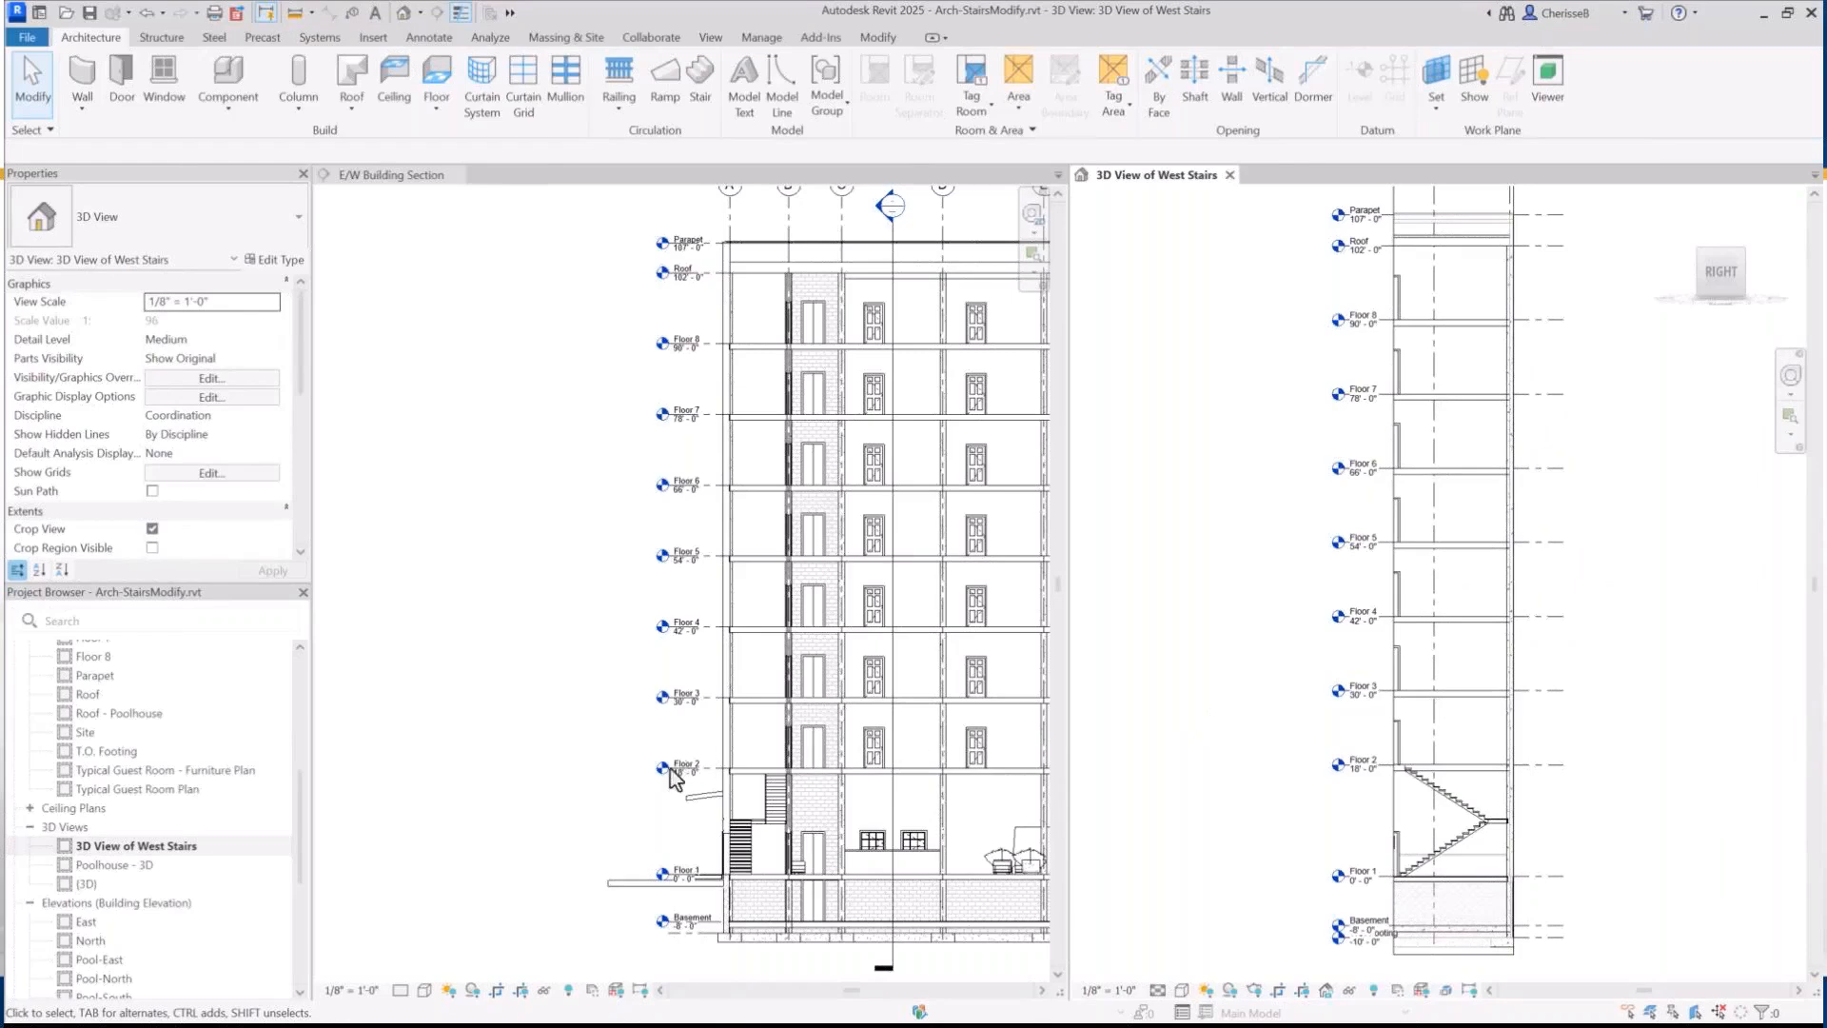
Make the west stair in the section multistory by connecting it to the levels Floor 3 through Floor 8
click(739, 847)
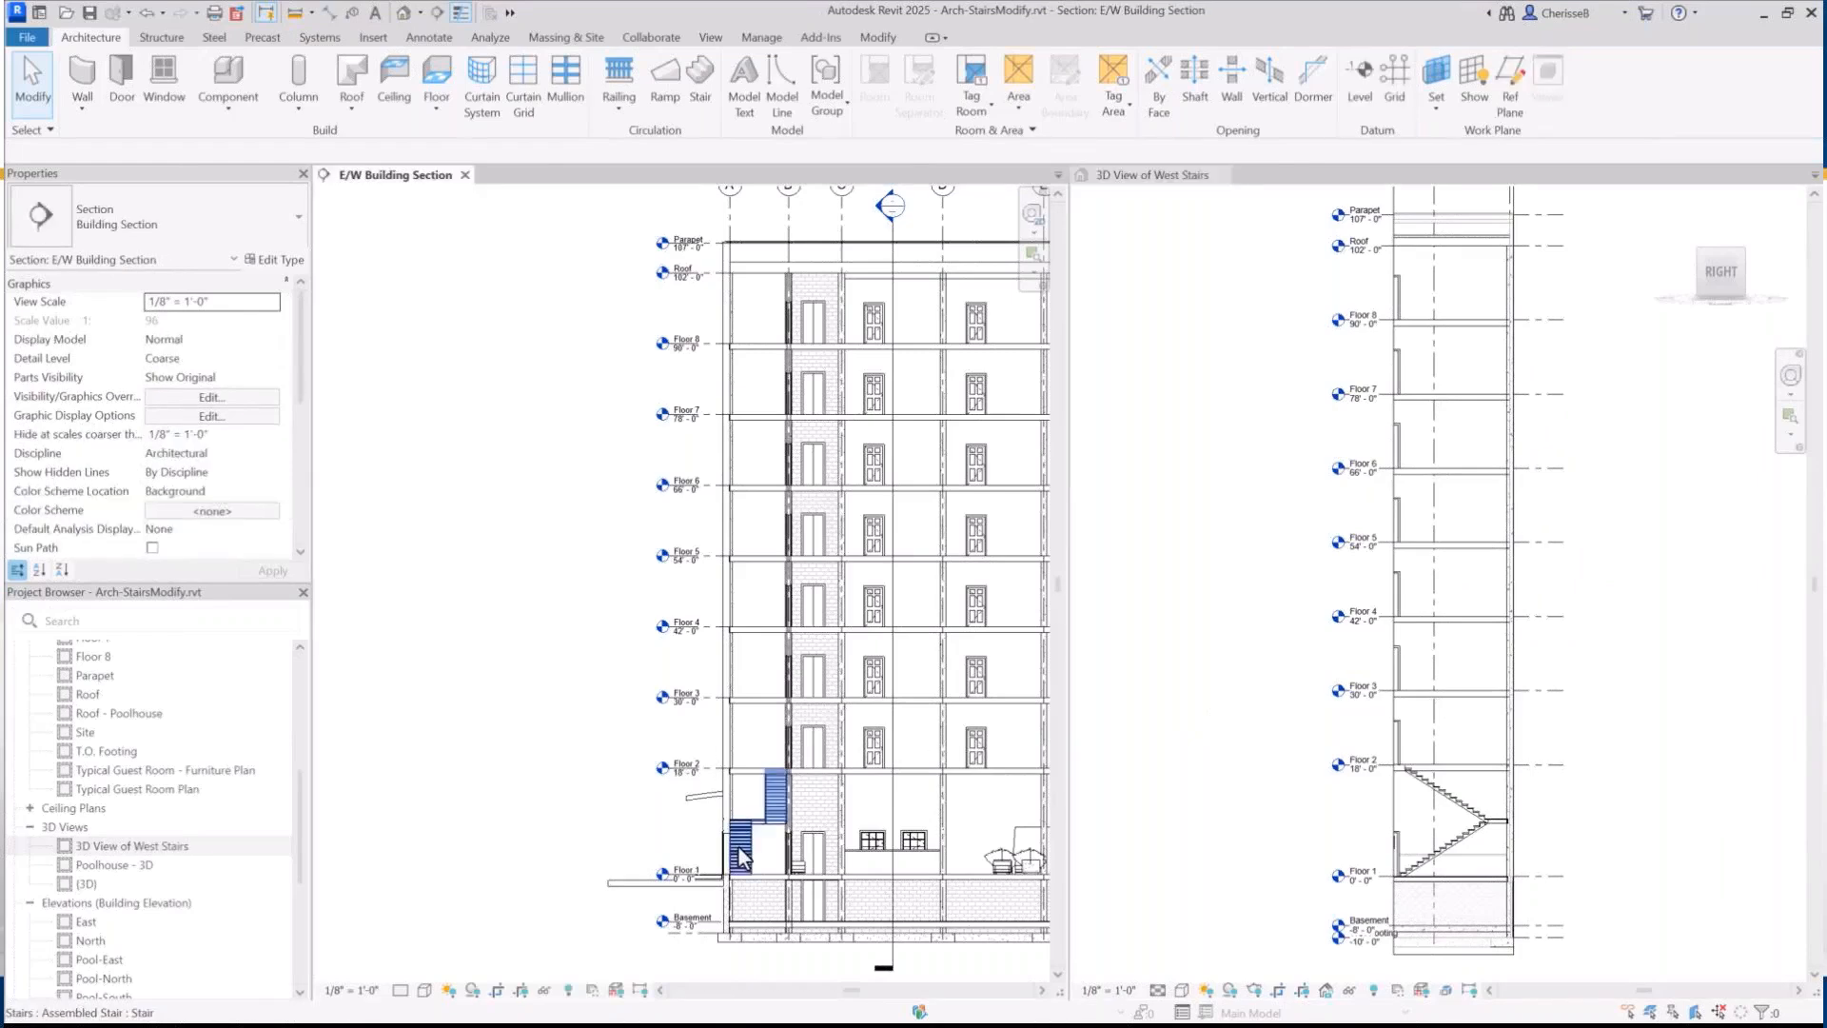
click(739, 845)
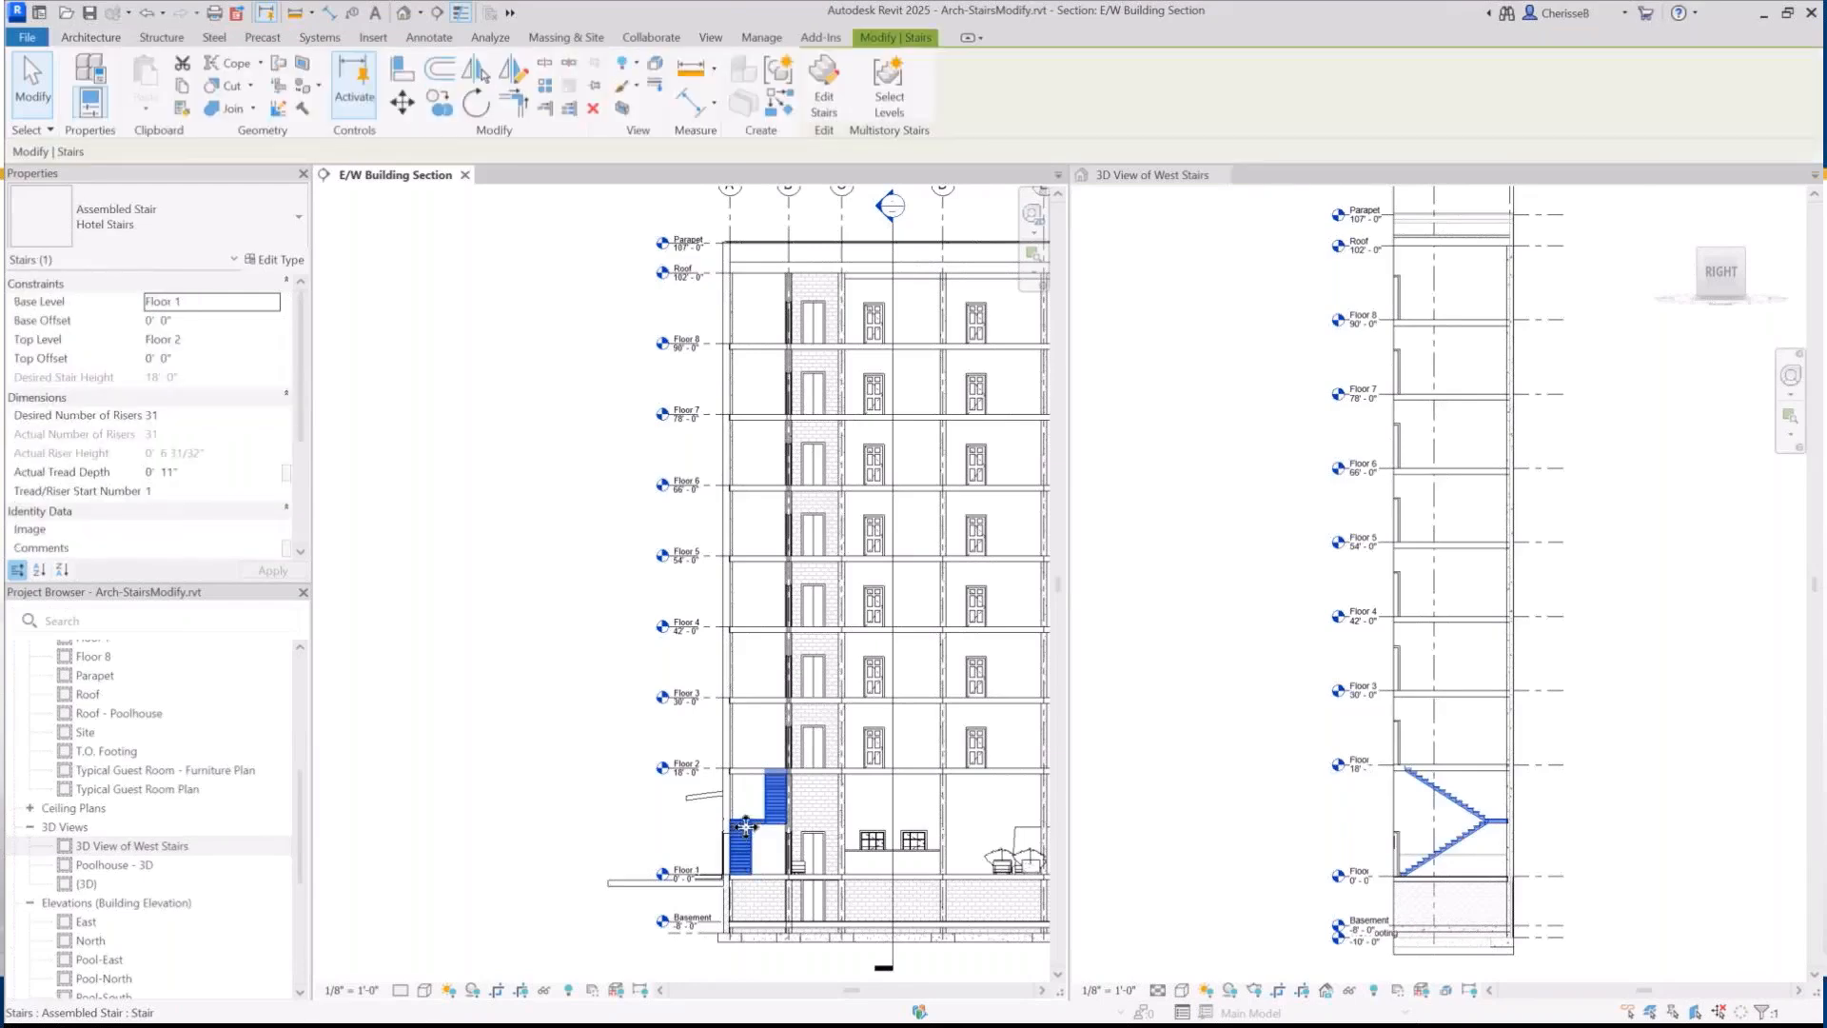
click(899, 101)
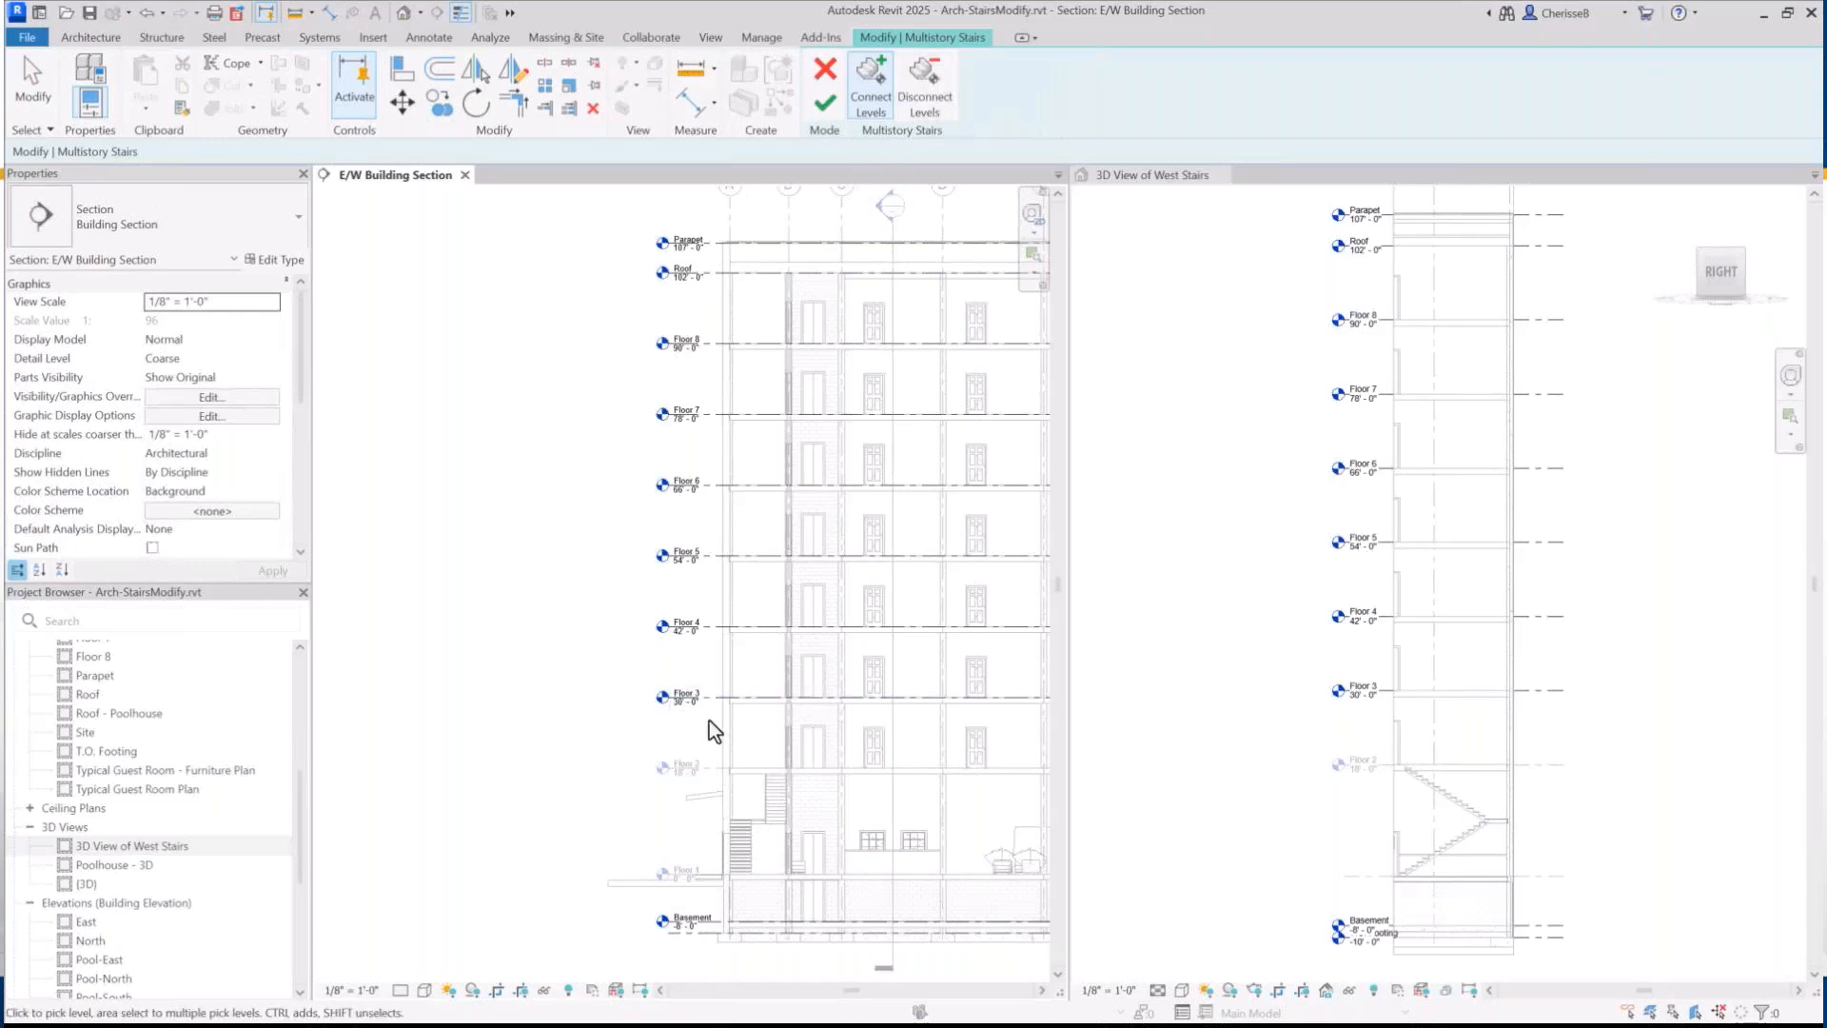
drag(710, 722, 647, 323)
click(824, 99)
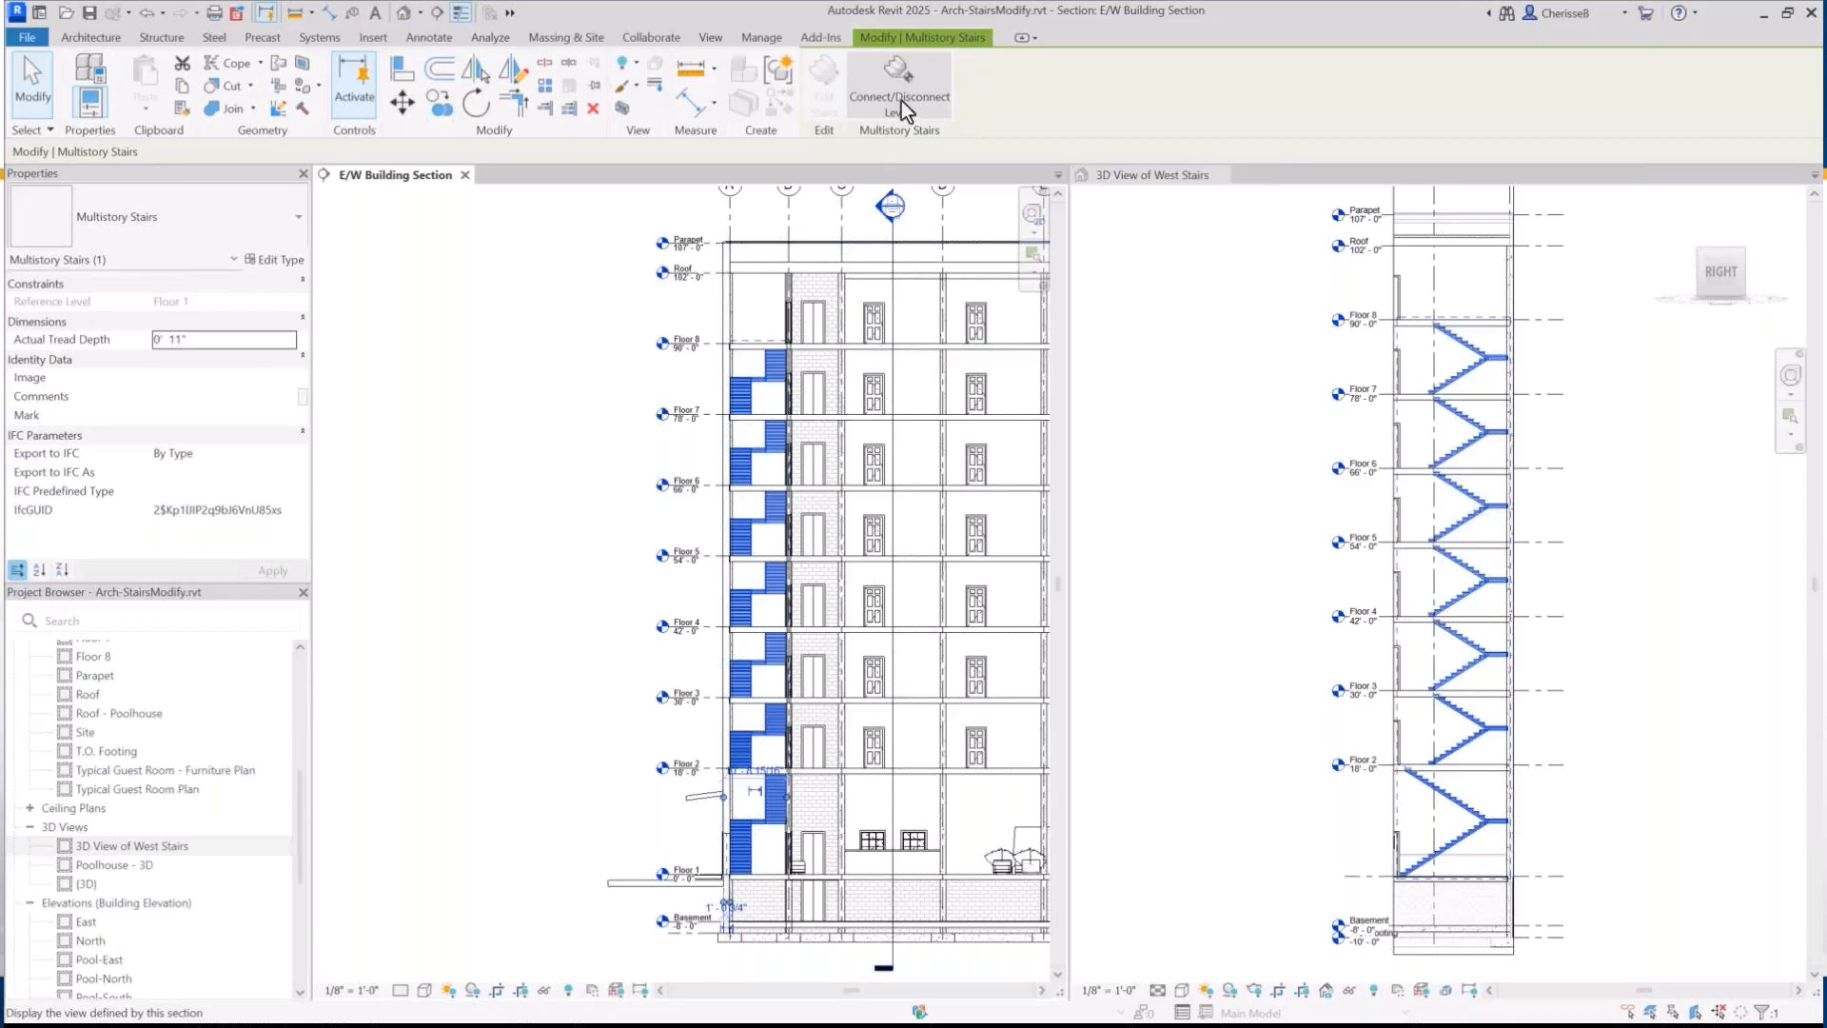
Connect the multistory west stairs to the Basement level as well and clear the selection
click(900, 101)
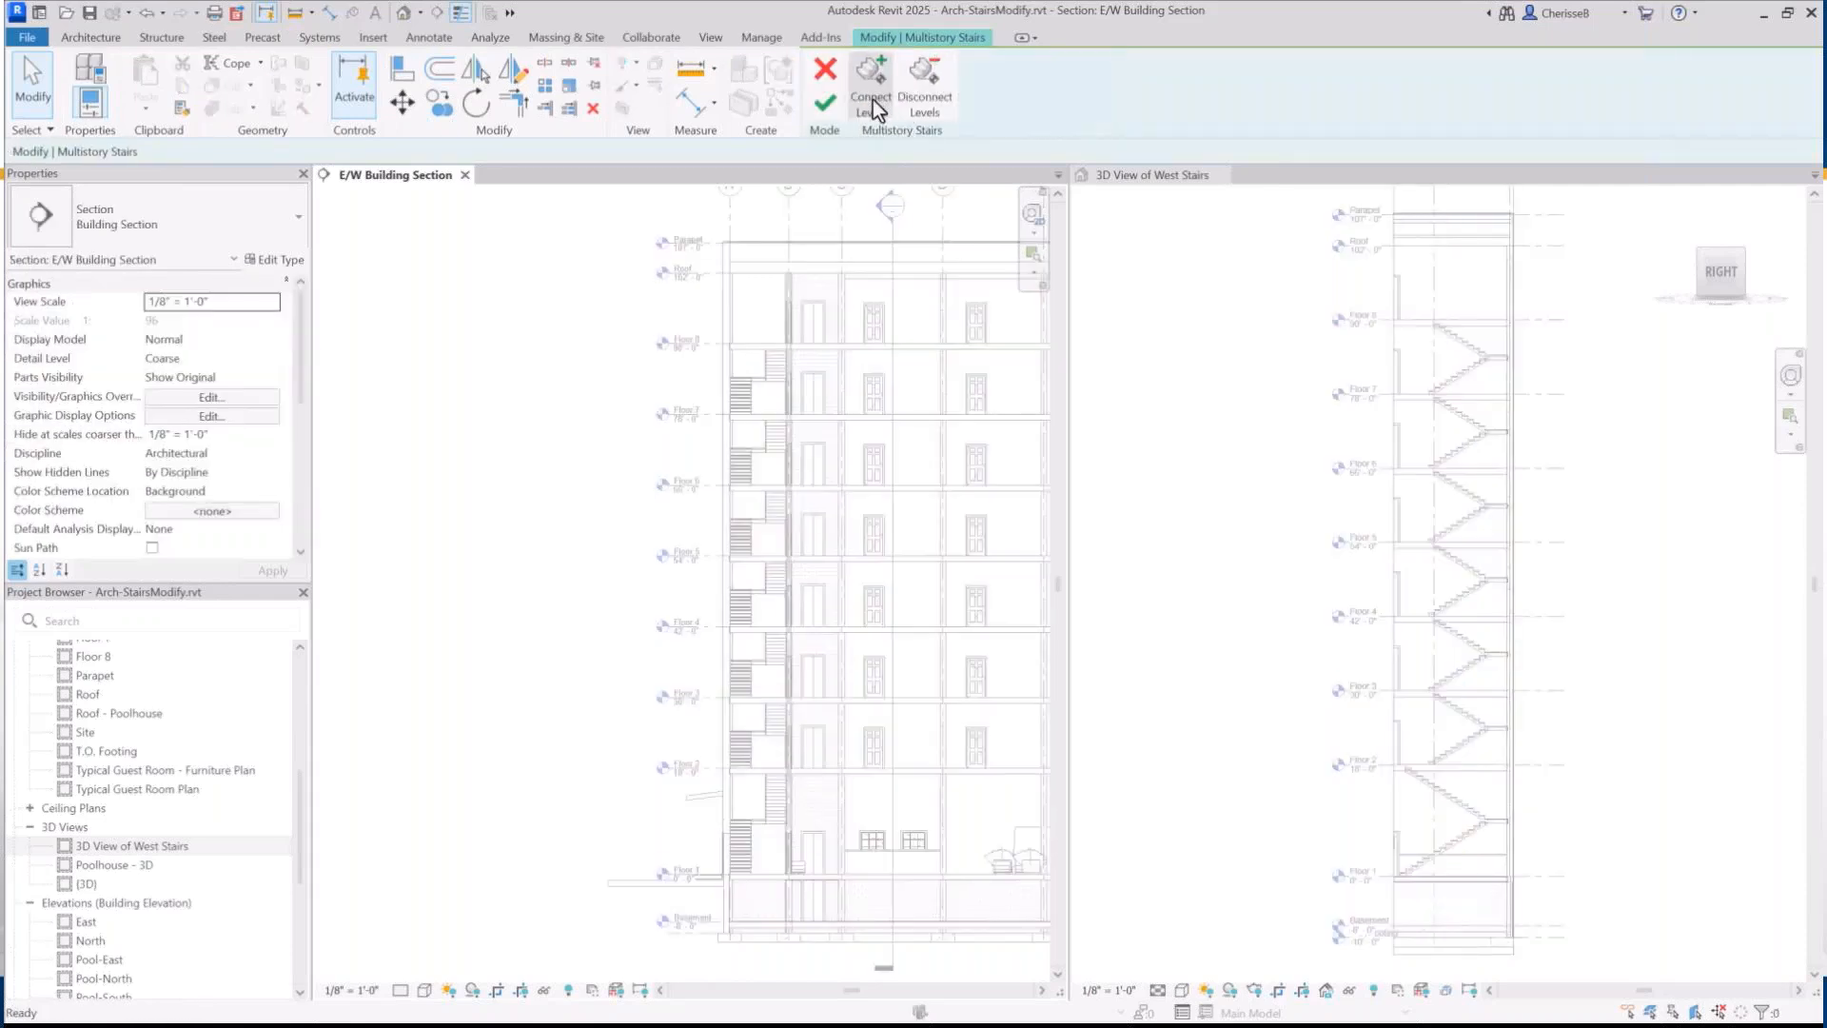
click(871, 100)
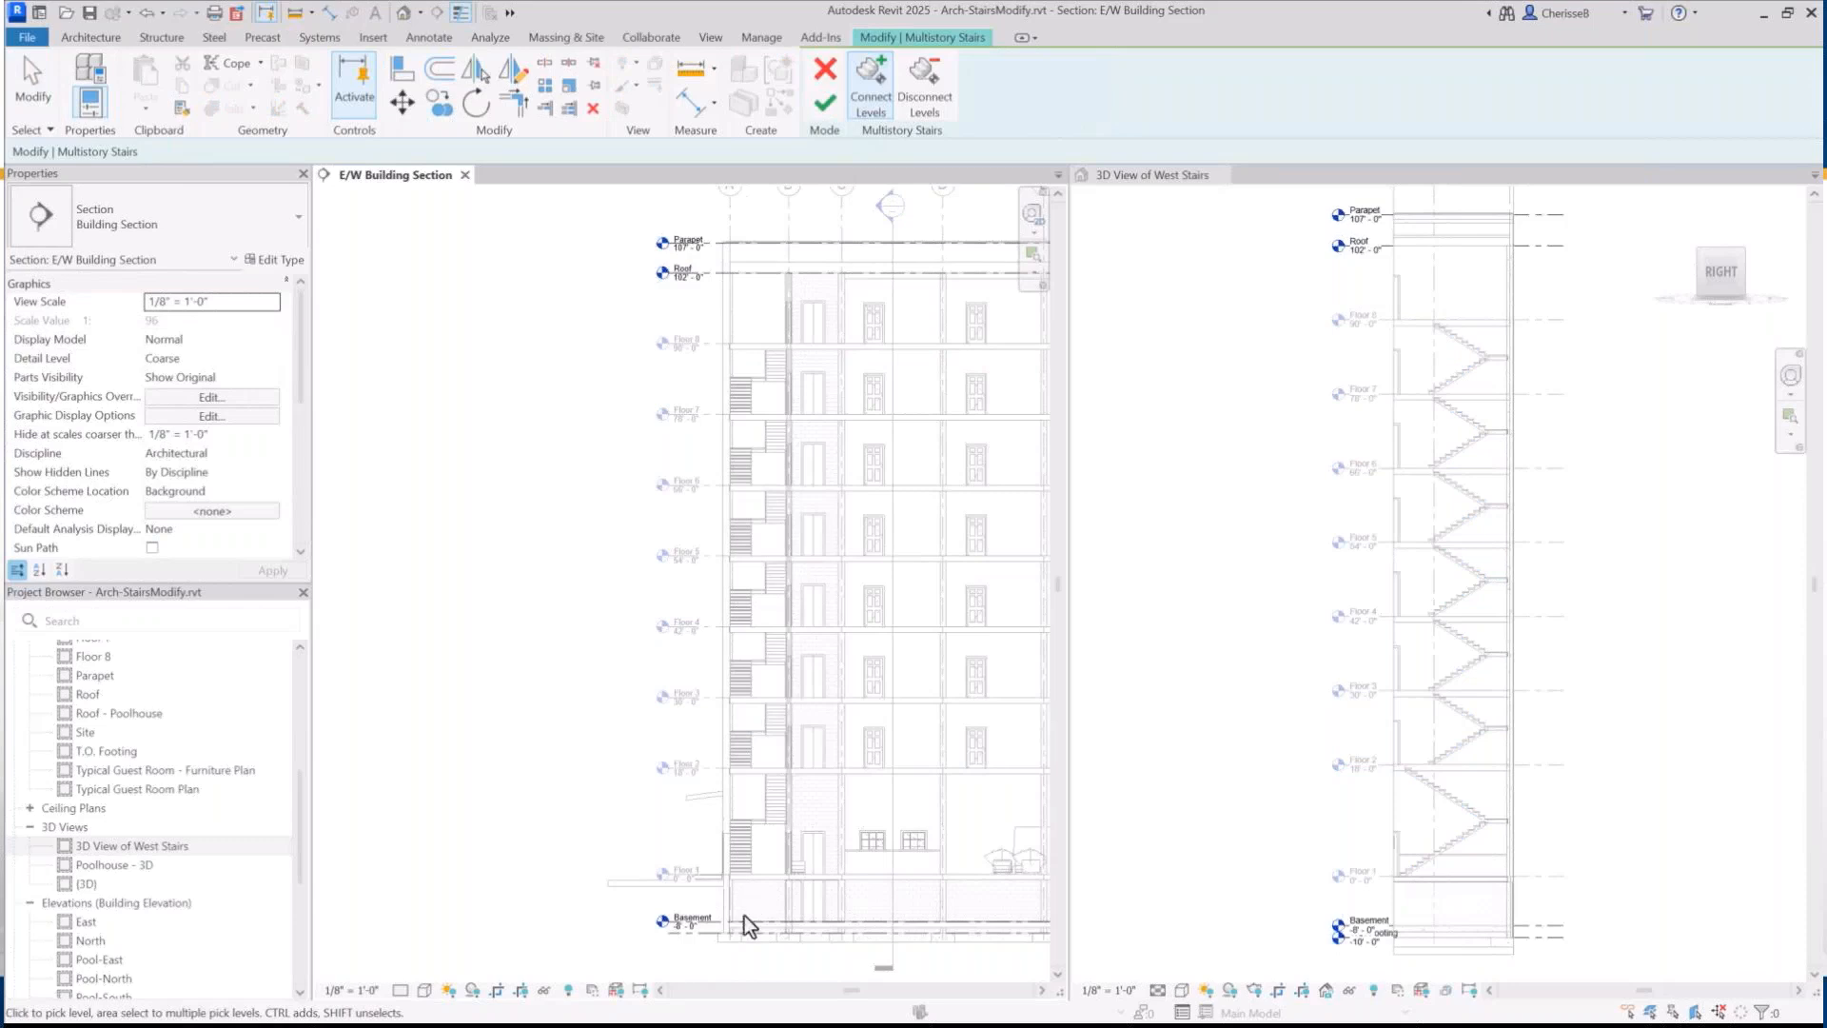
click(721, 927)
click(827, 104)
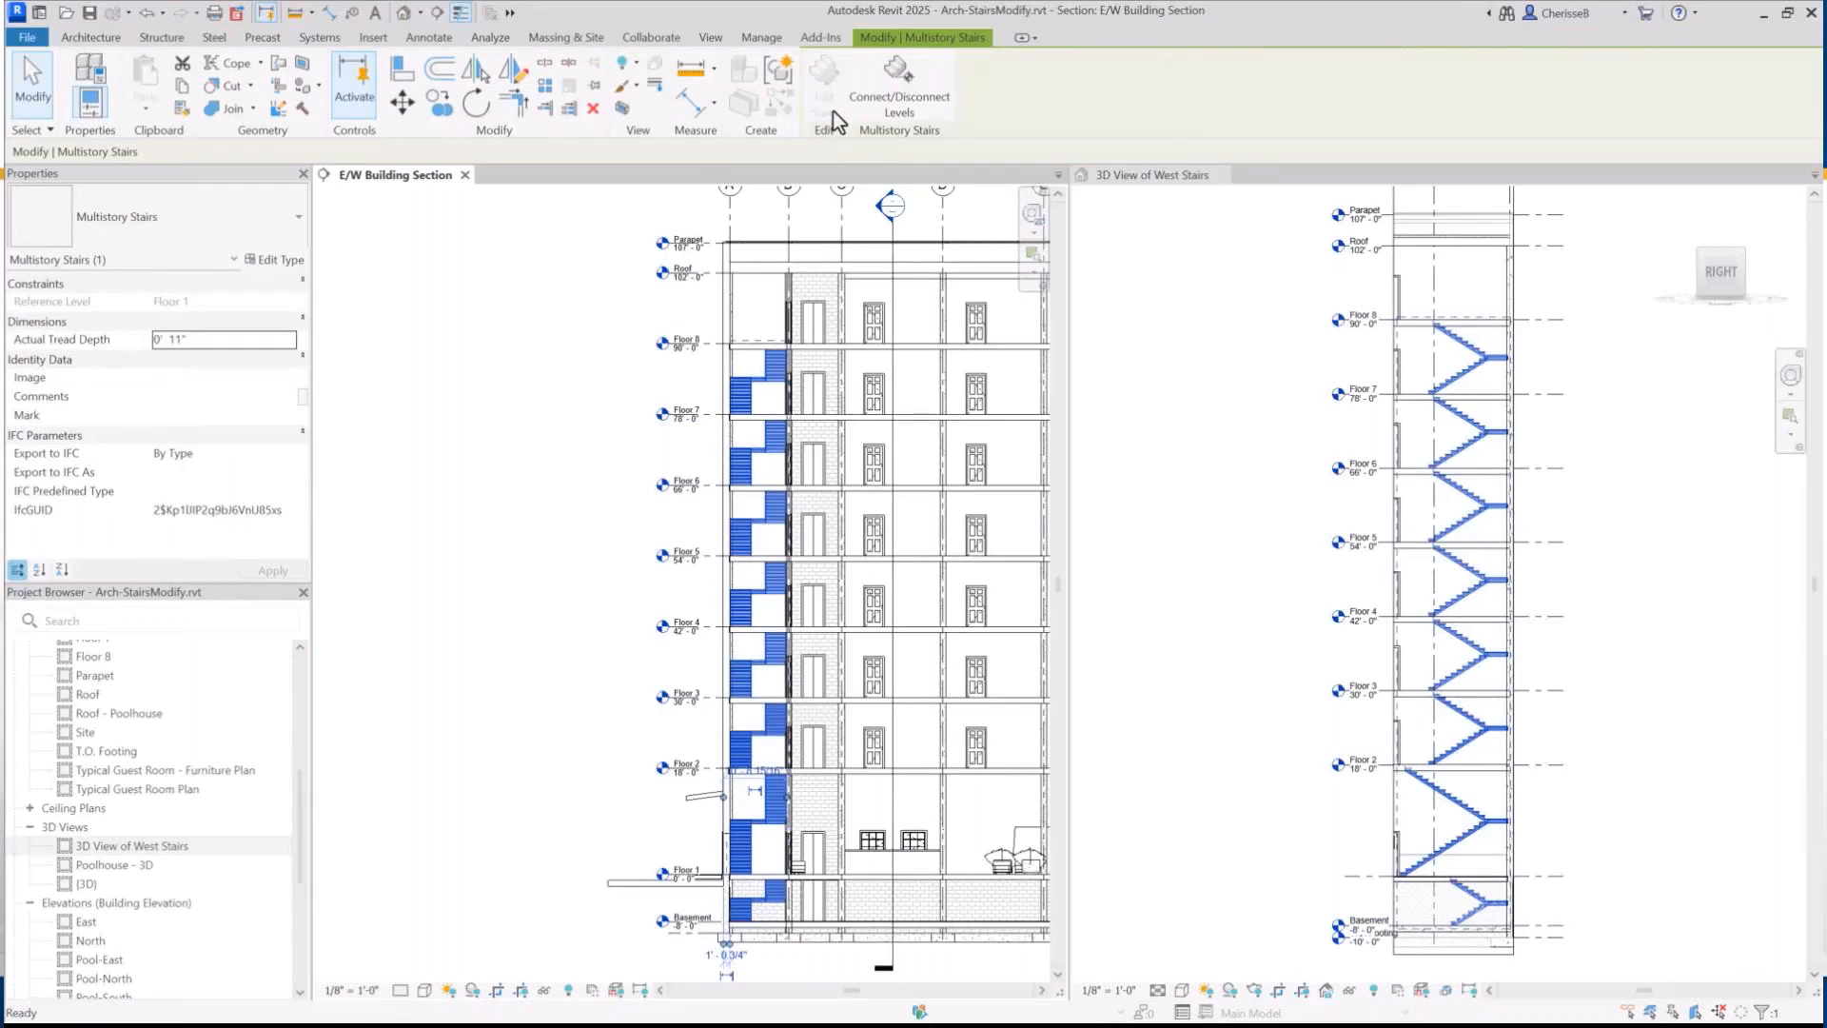
click(620, 306)
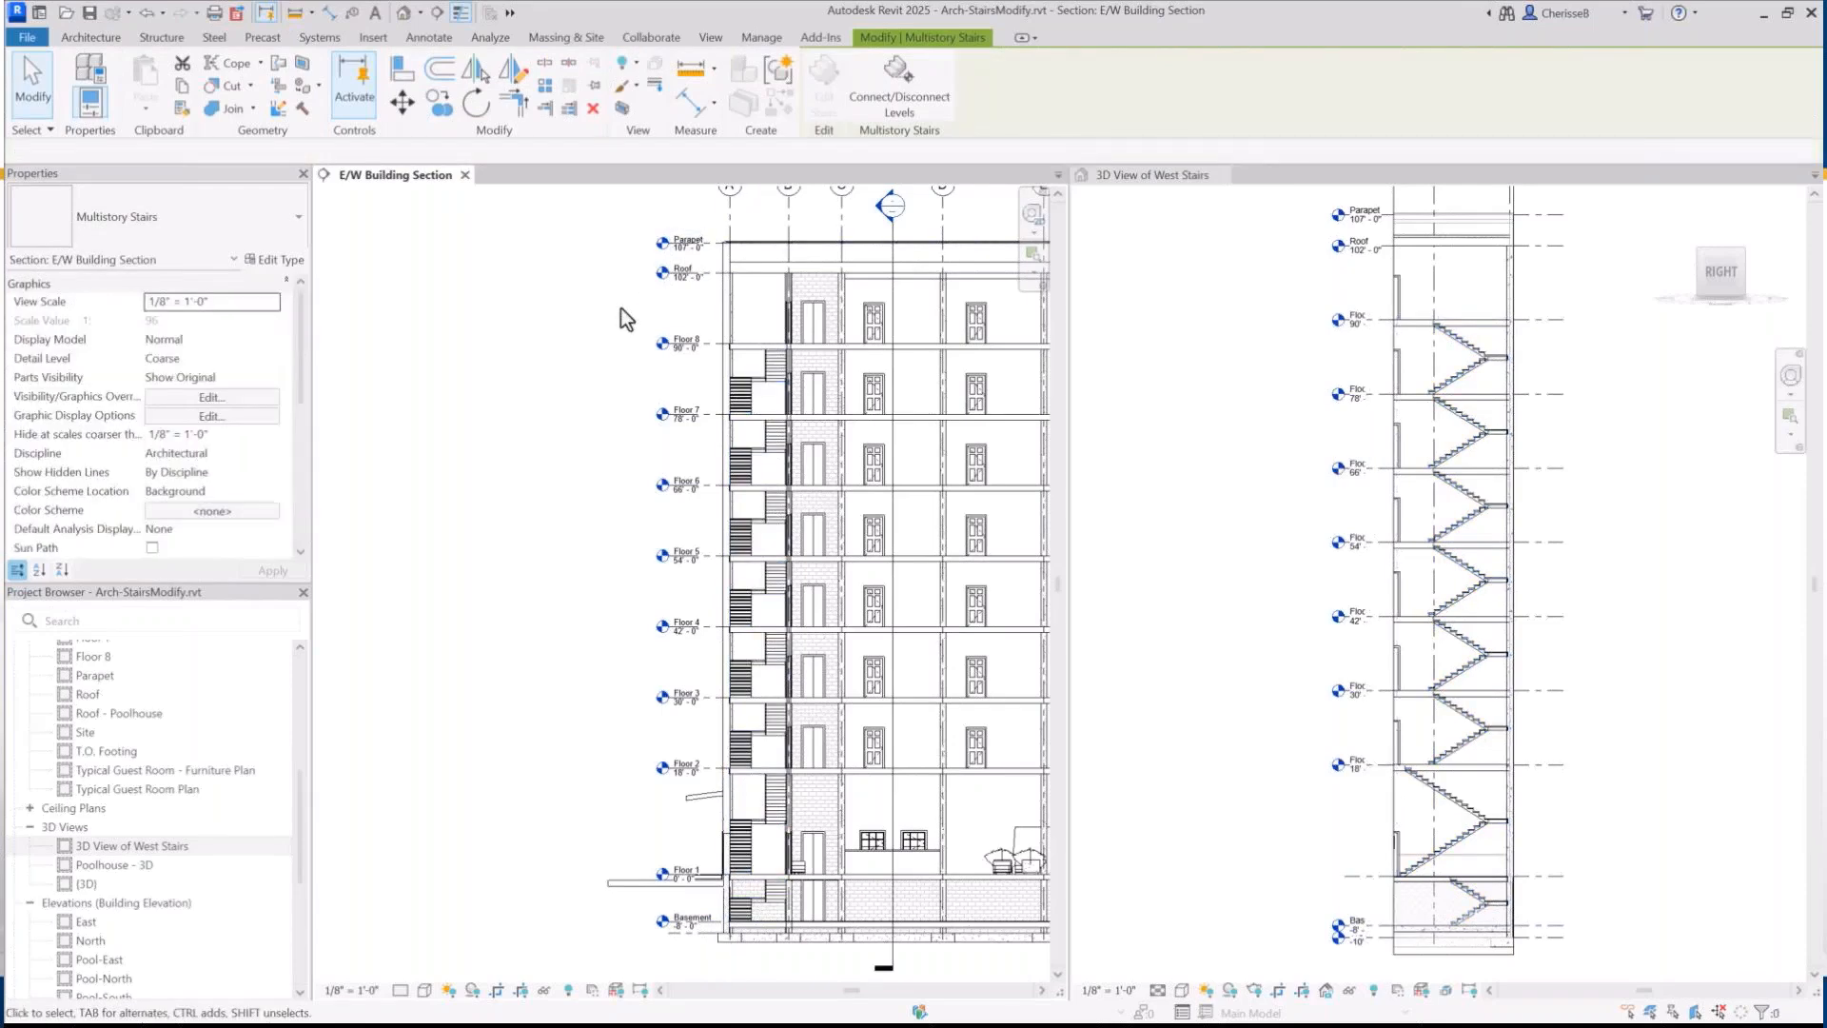